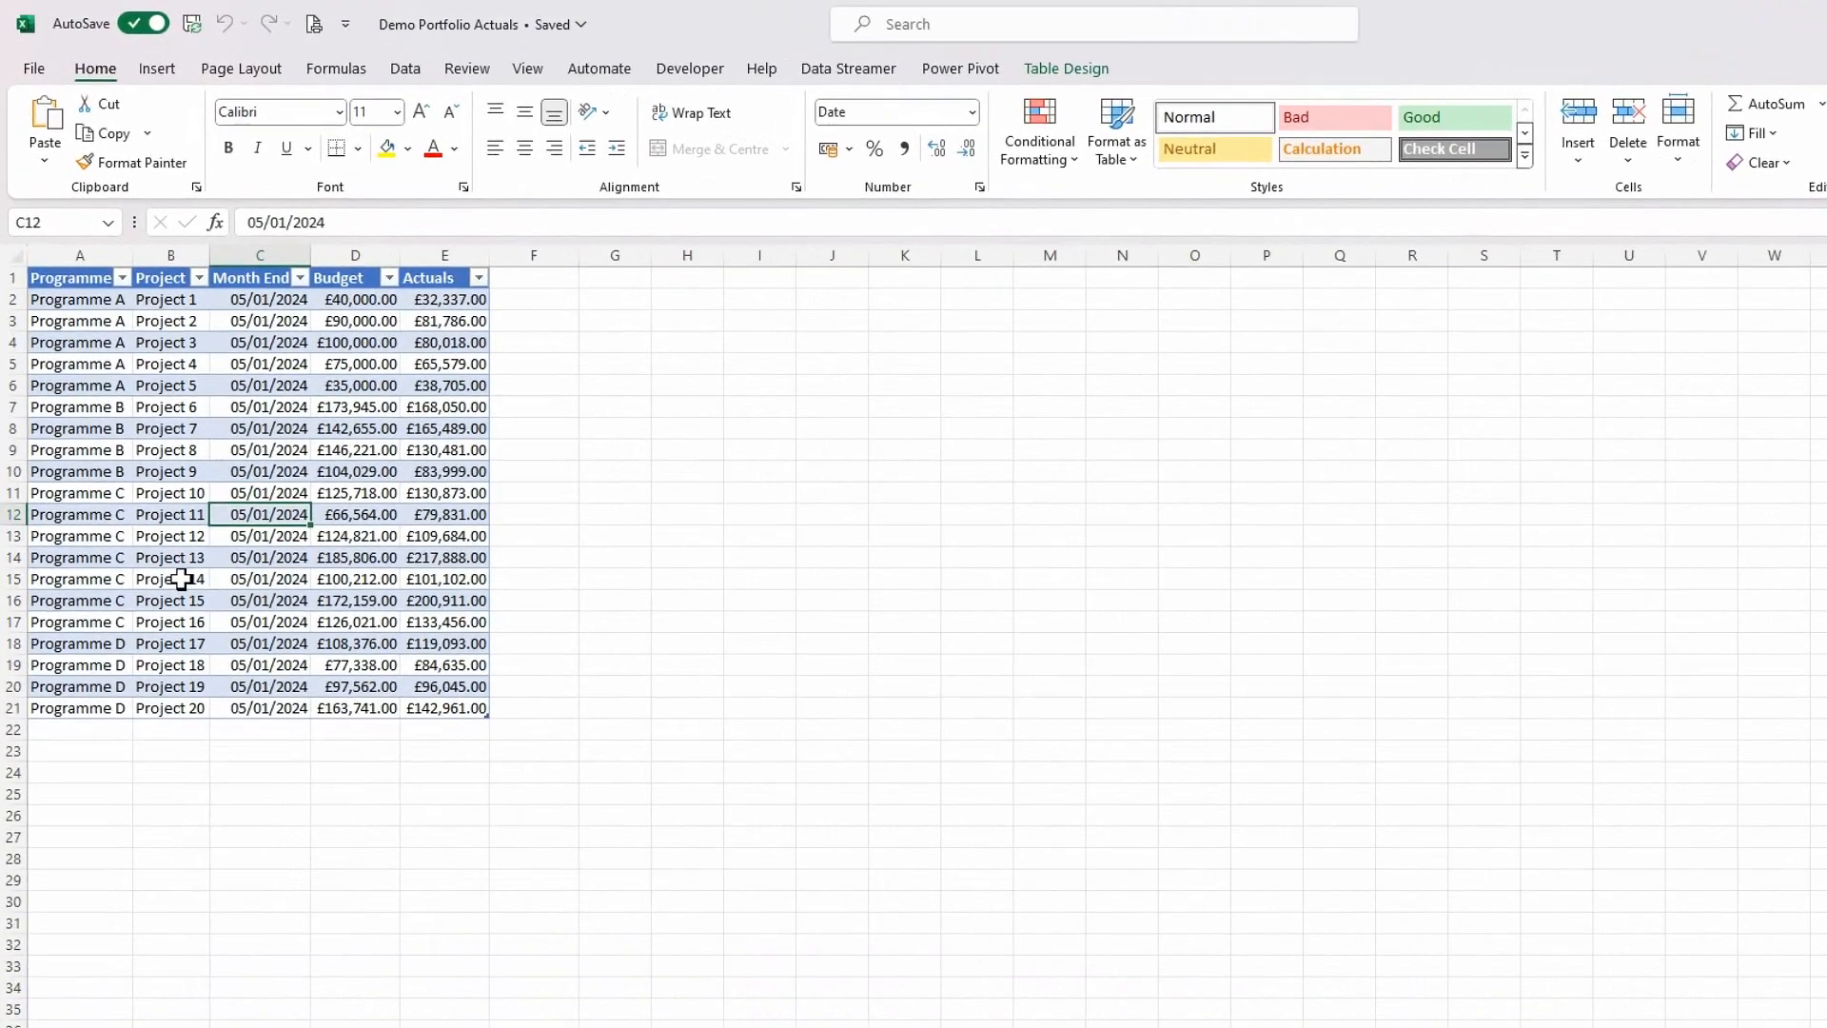
- Check the table names assigned to the monthly data on the Jan and Feb sheets
click(181, 579)
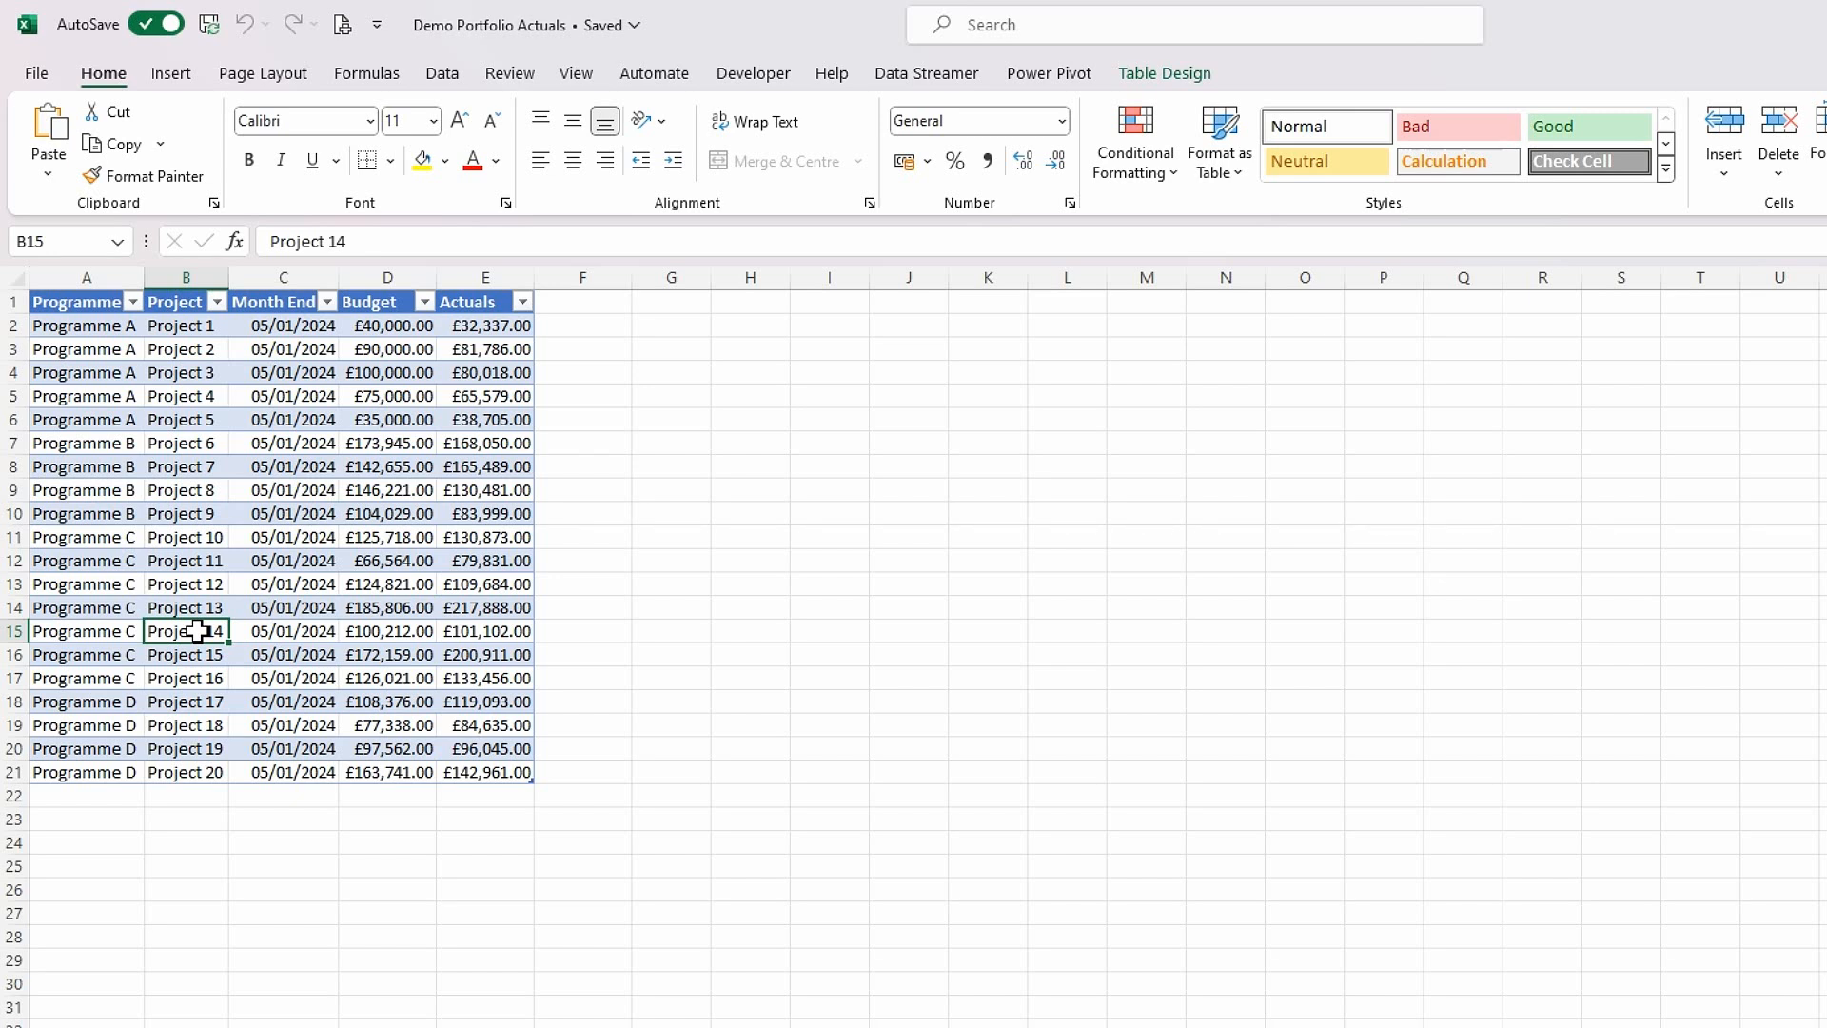
click(166, 394)
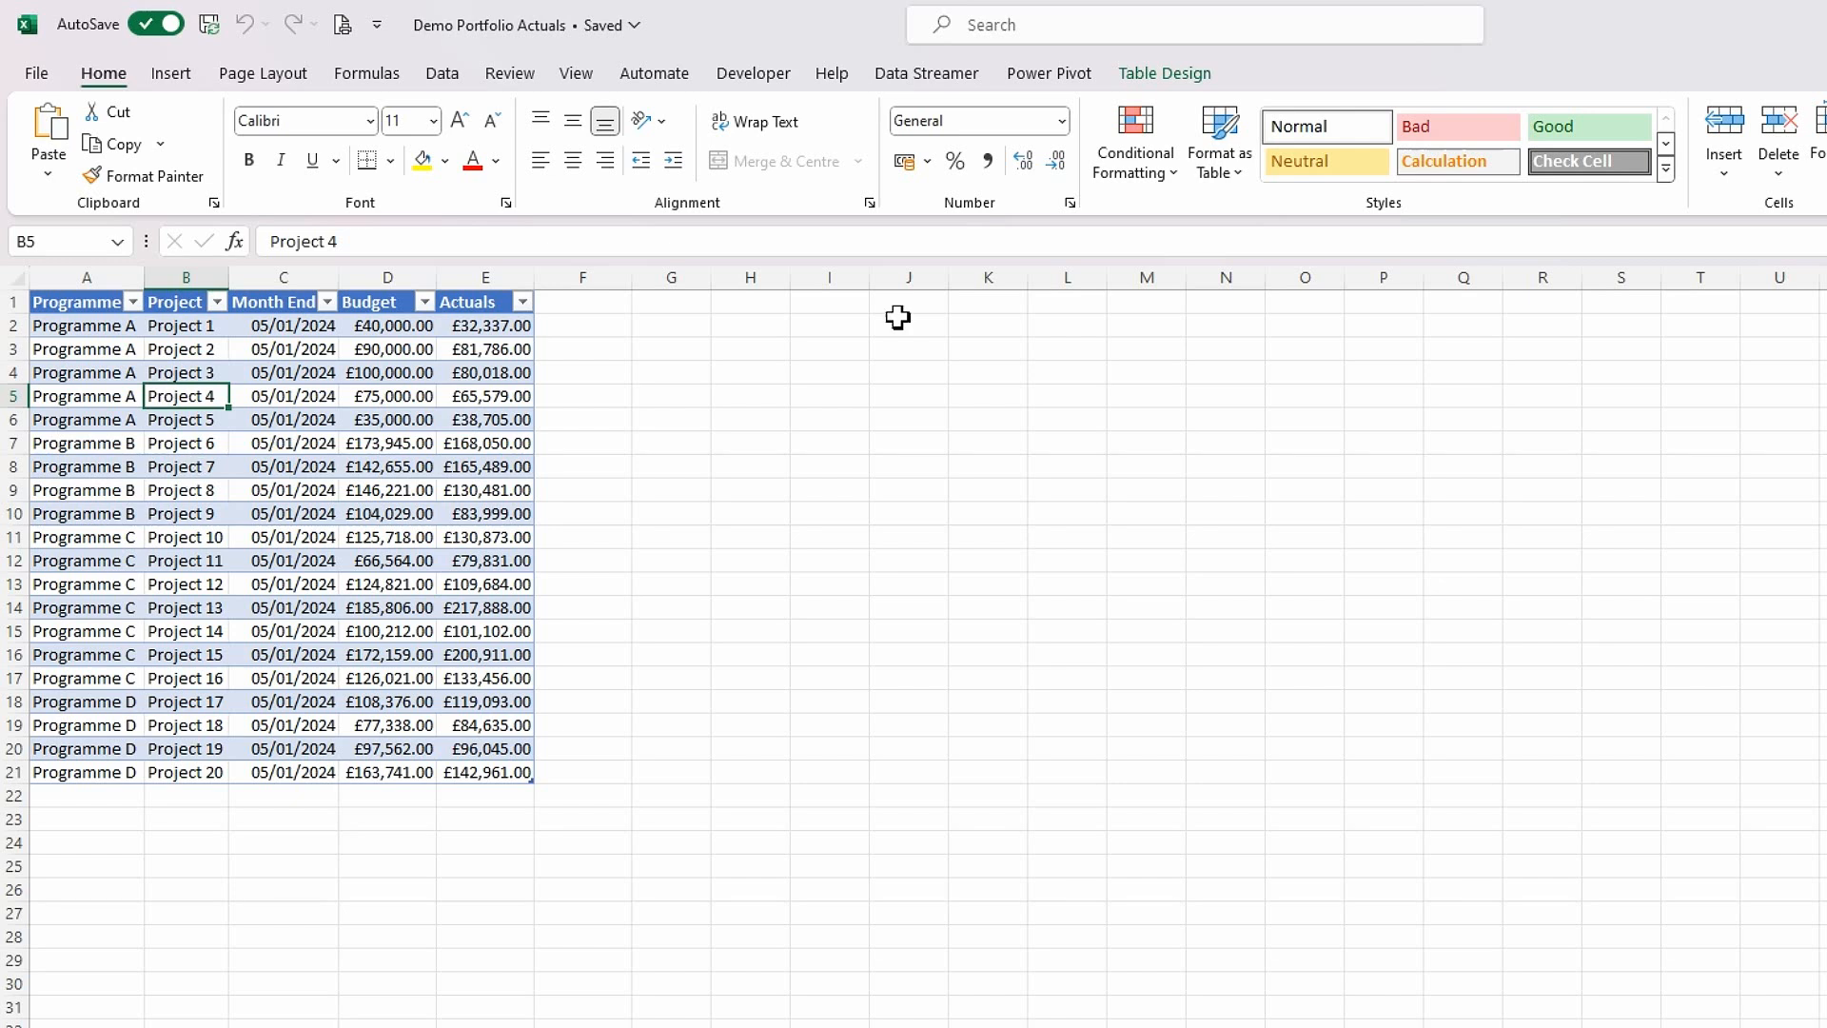
click(1173, 77)
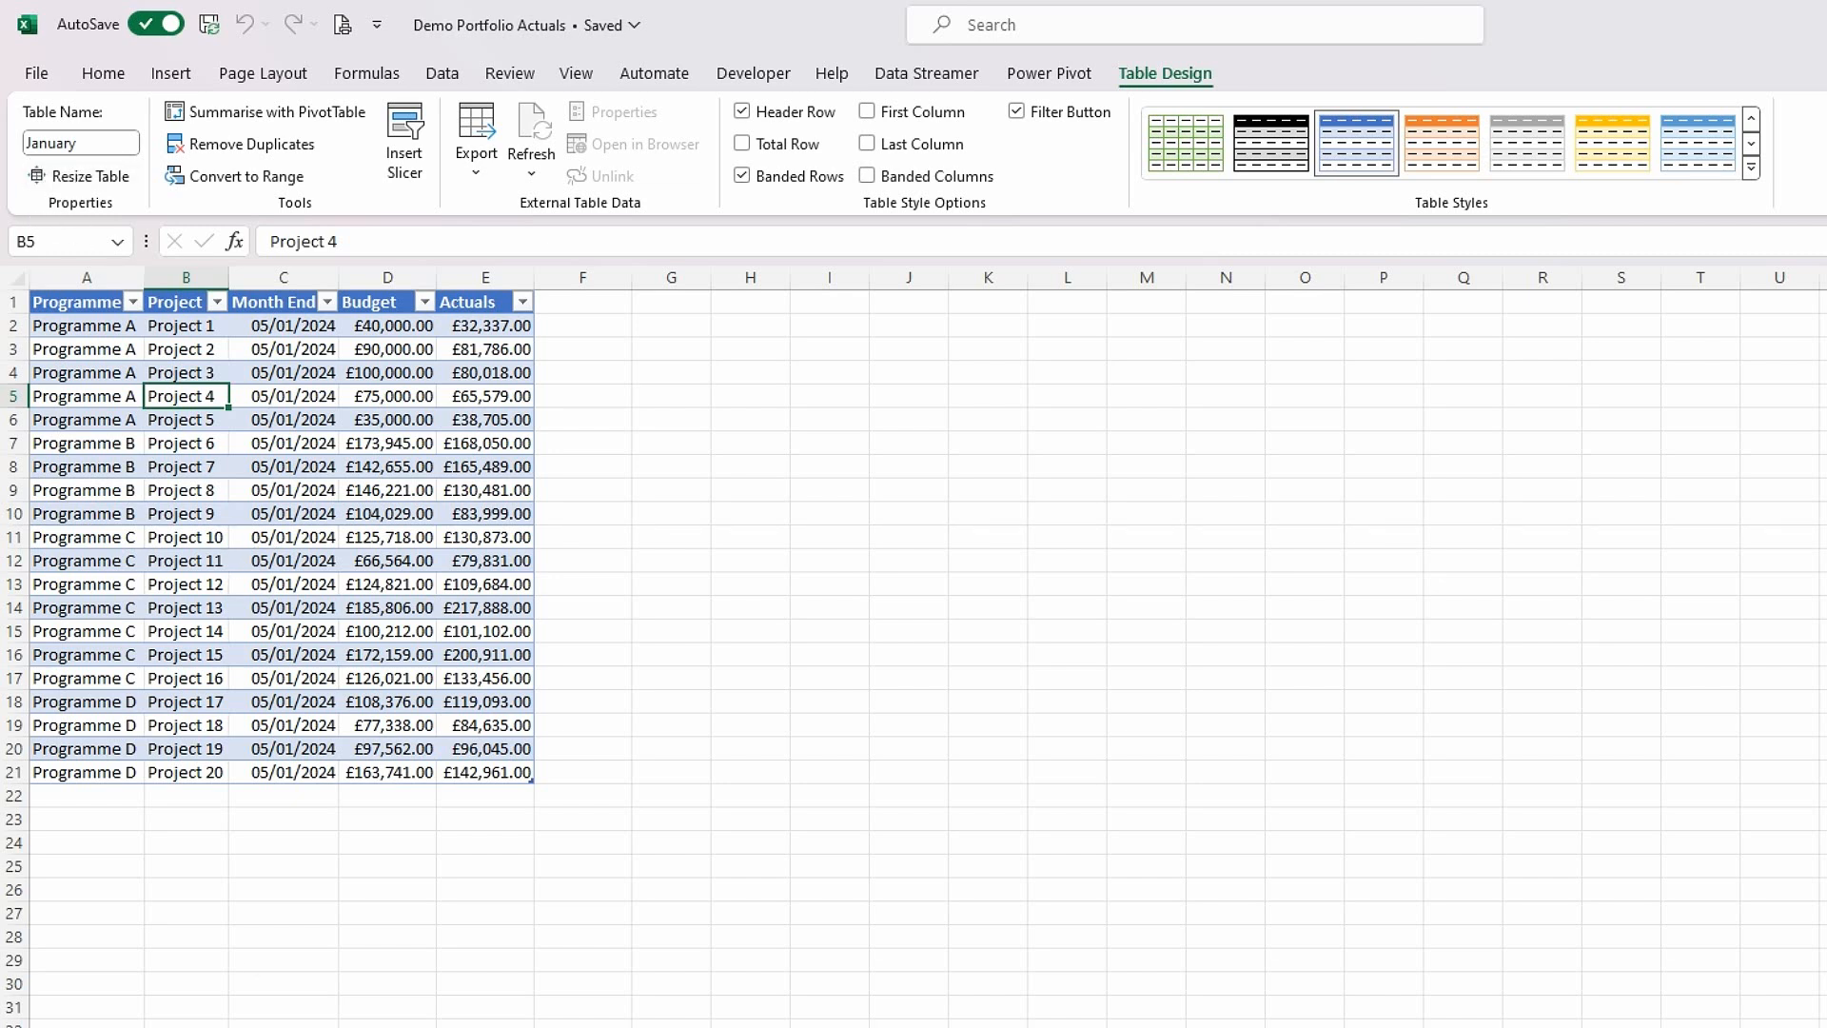
key(ctrl+Page_Down)
click(193, 608)
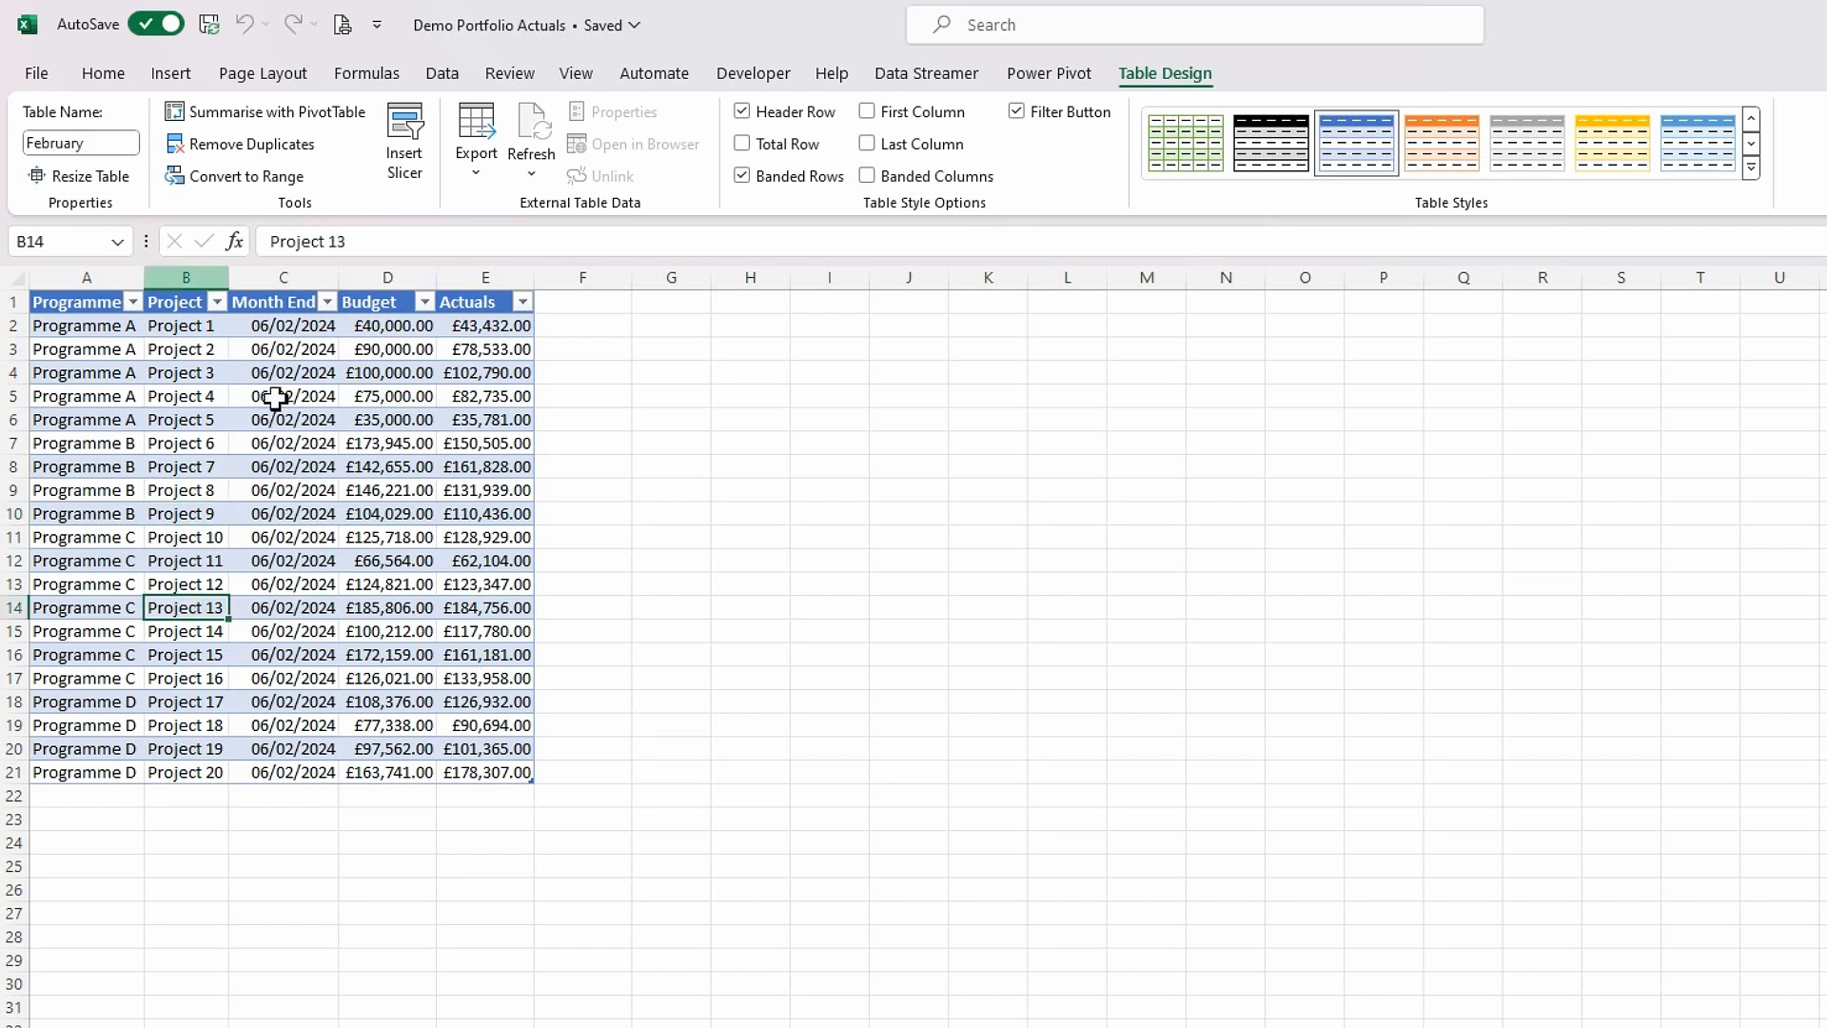
- Convert the data in A1:E21 on the Mar sheet into a table with headers
key(ctrl+Page_Down)
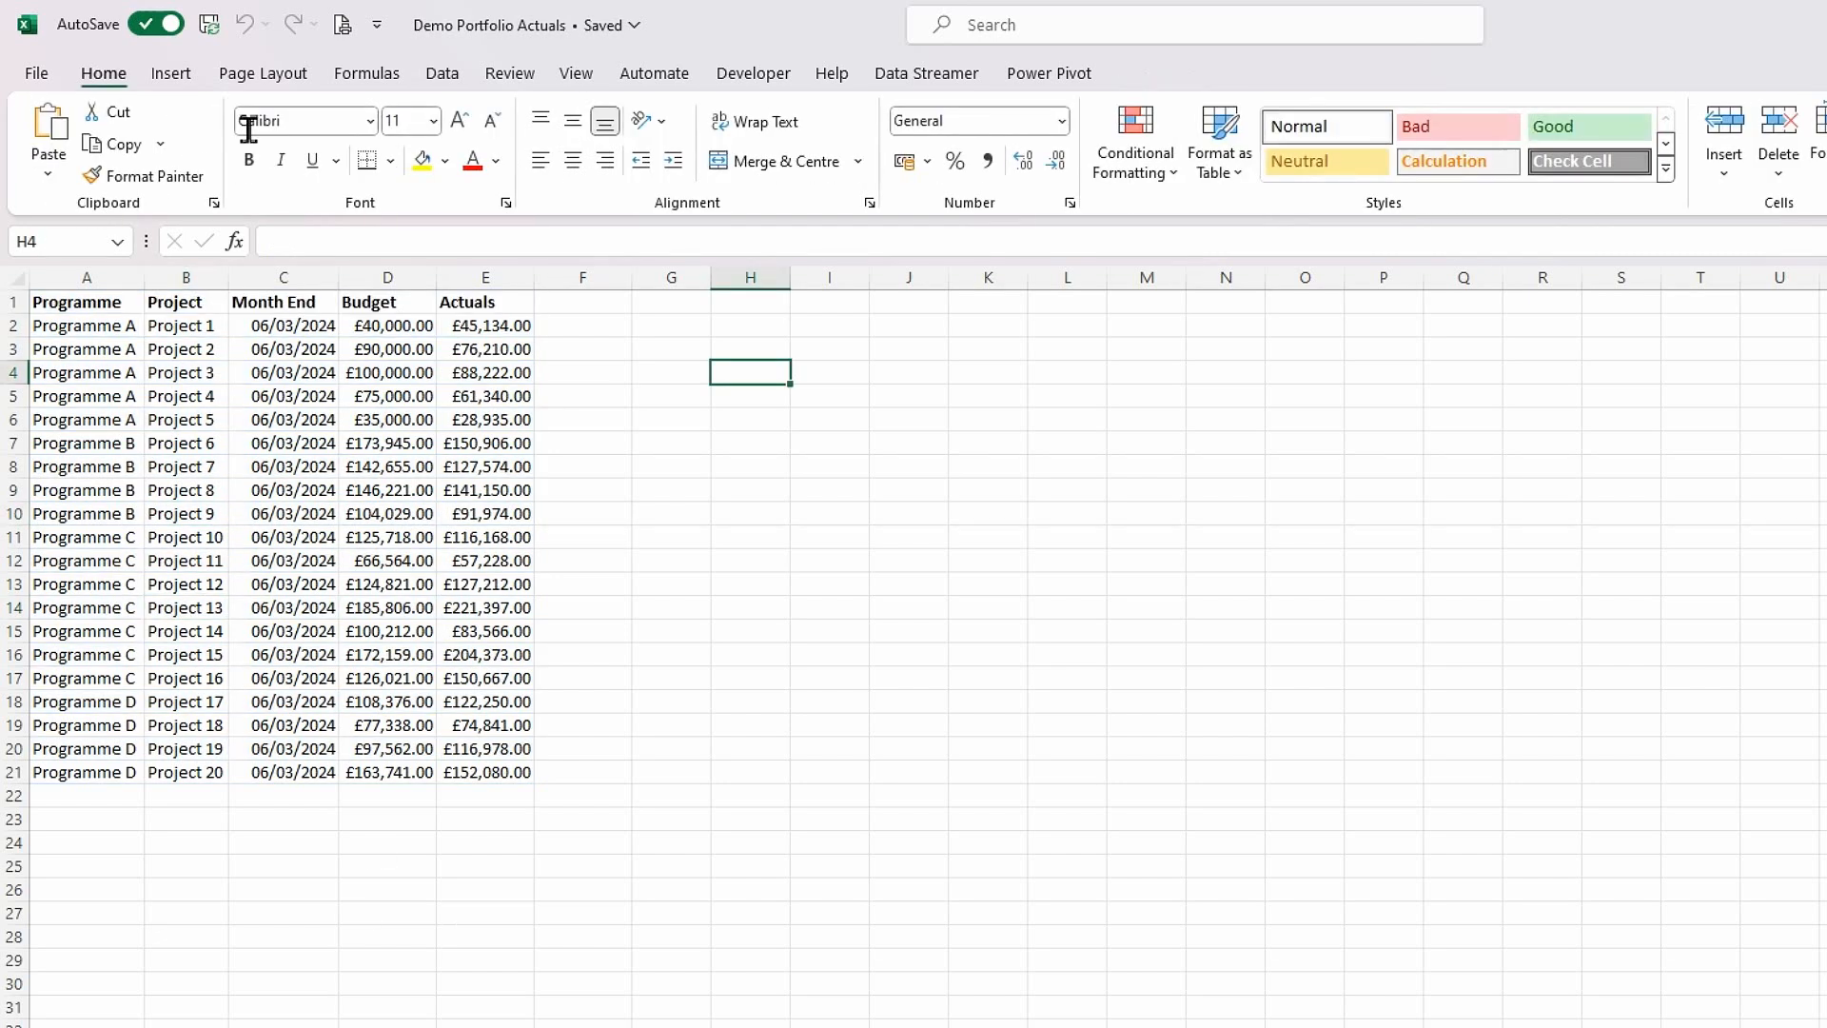
click(90, 466)
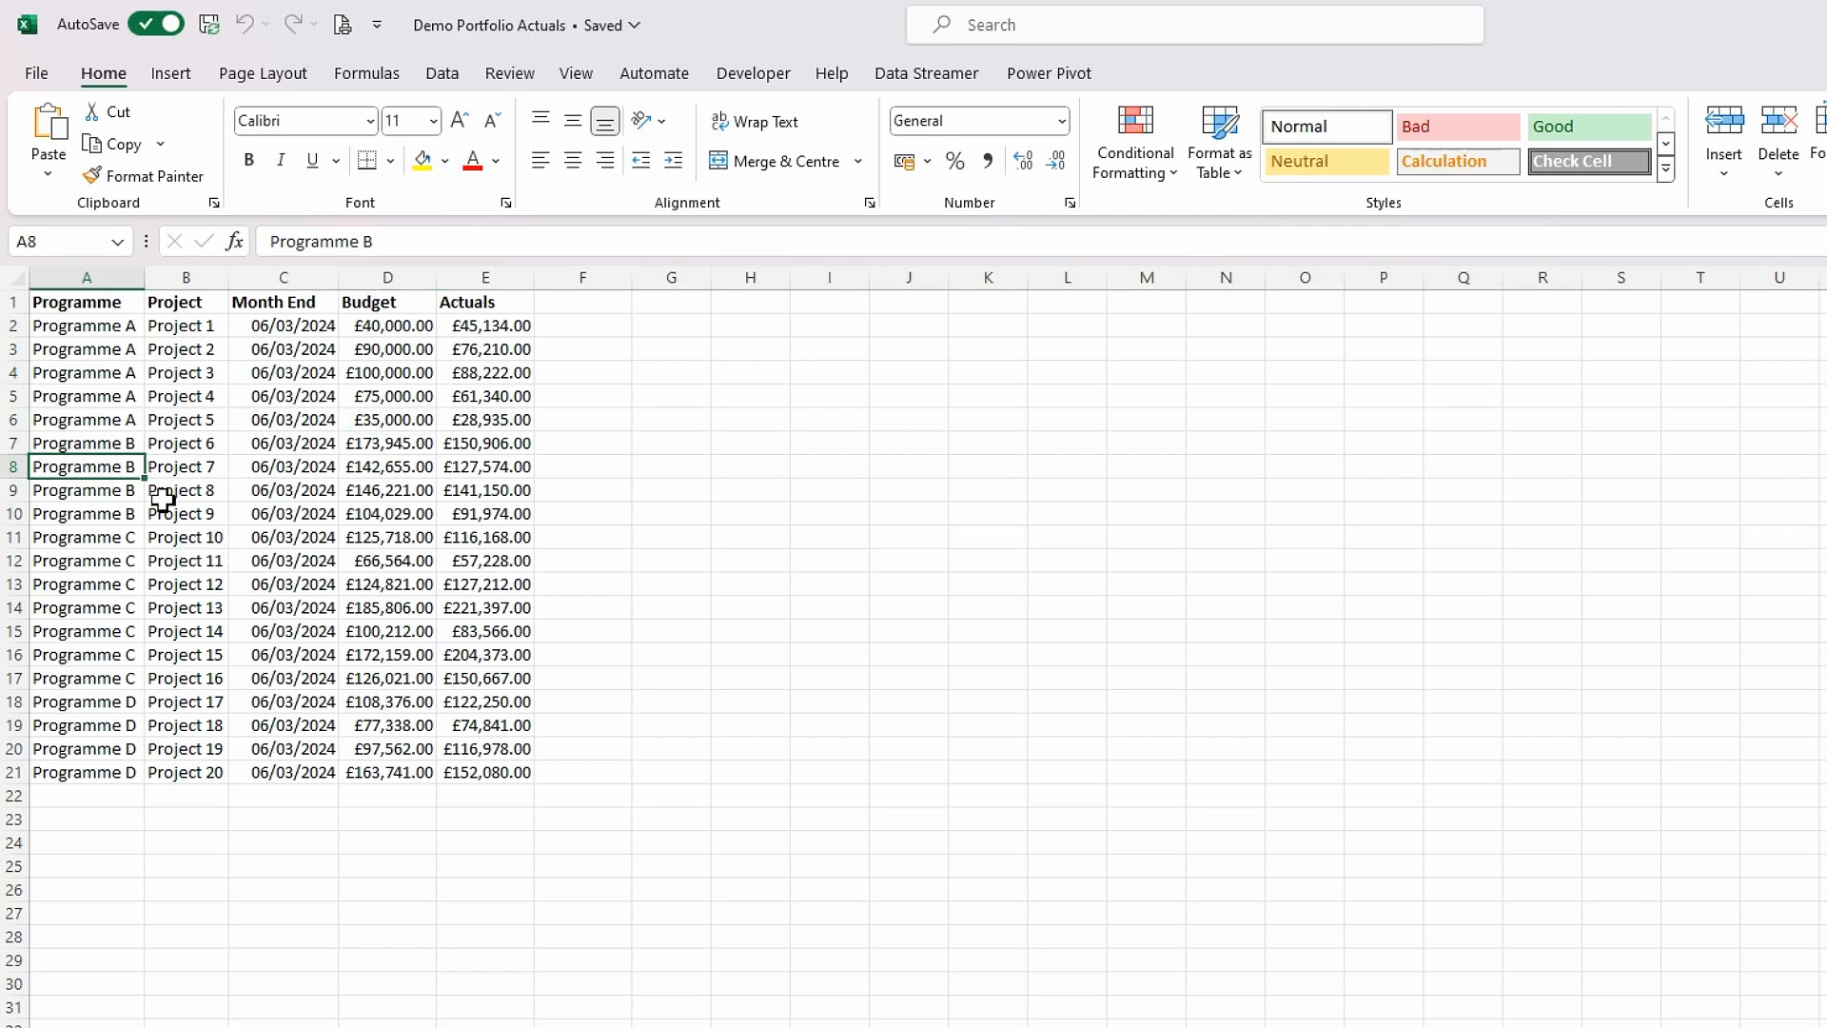
click(122, 439)
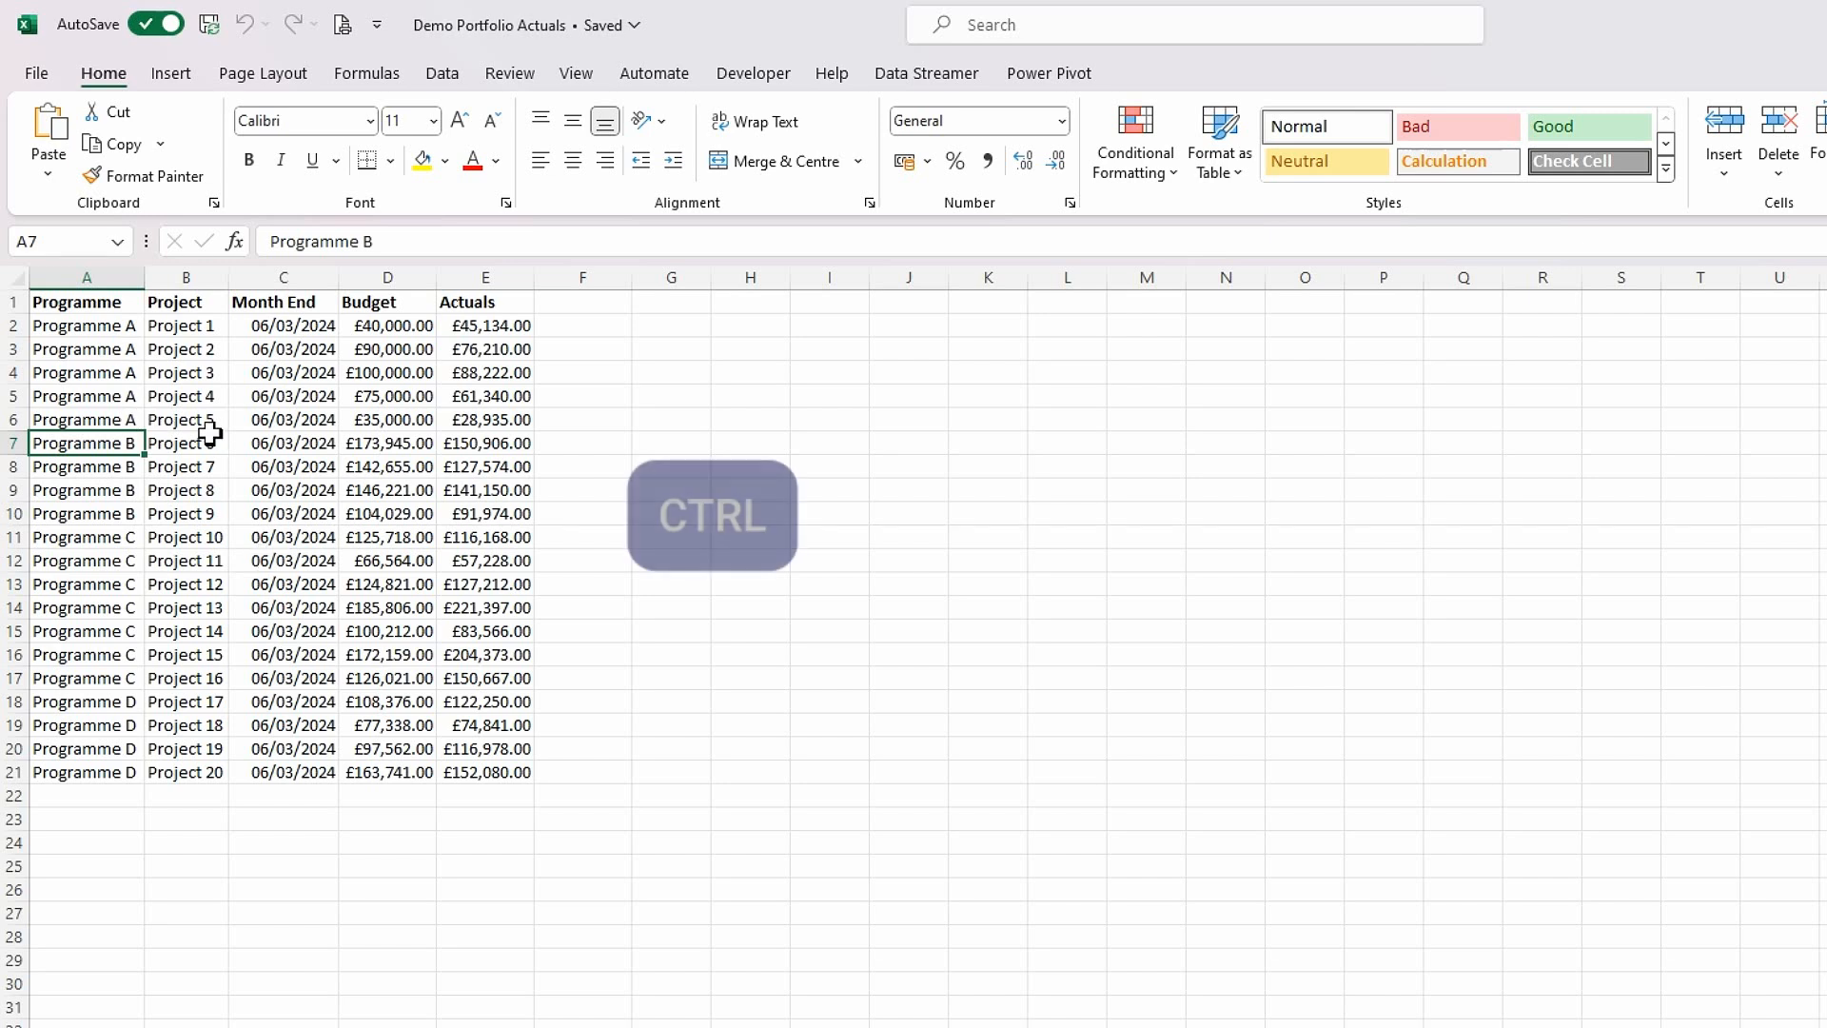
key(ctrl+t)
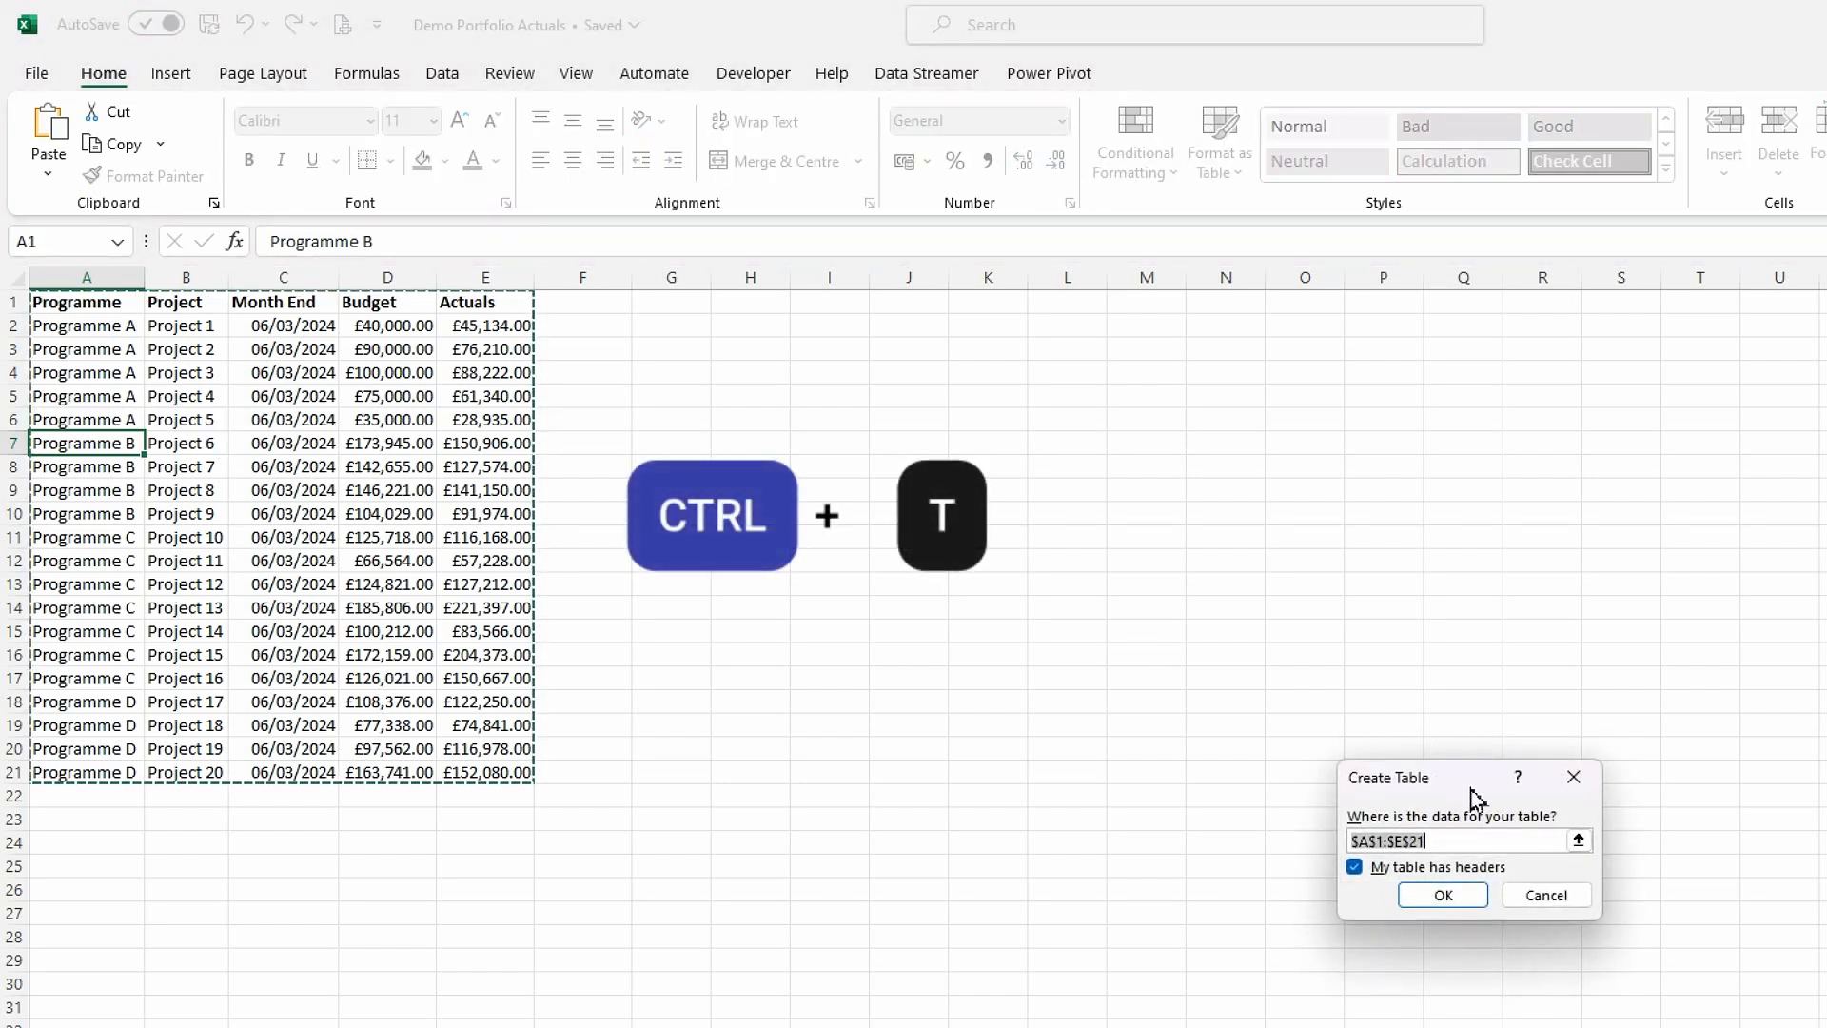
drag(1466, 794, 276, 838)
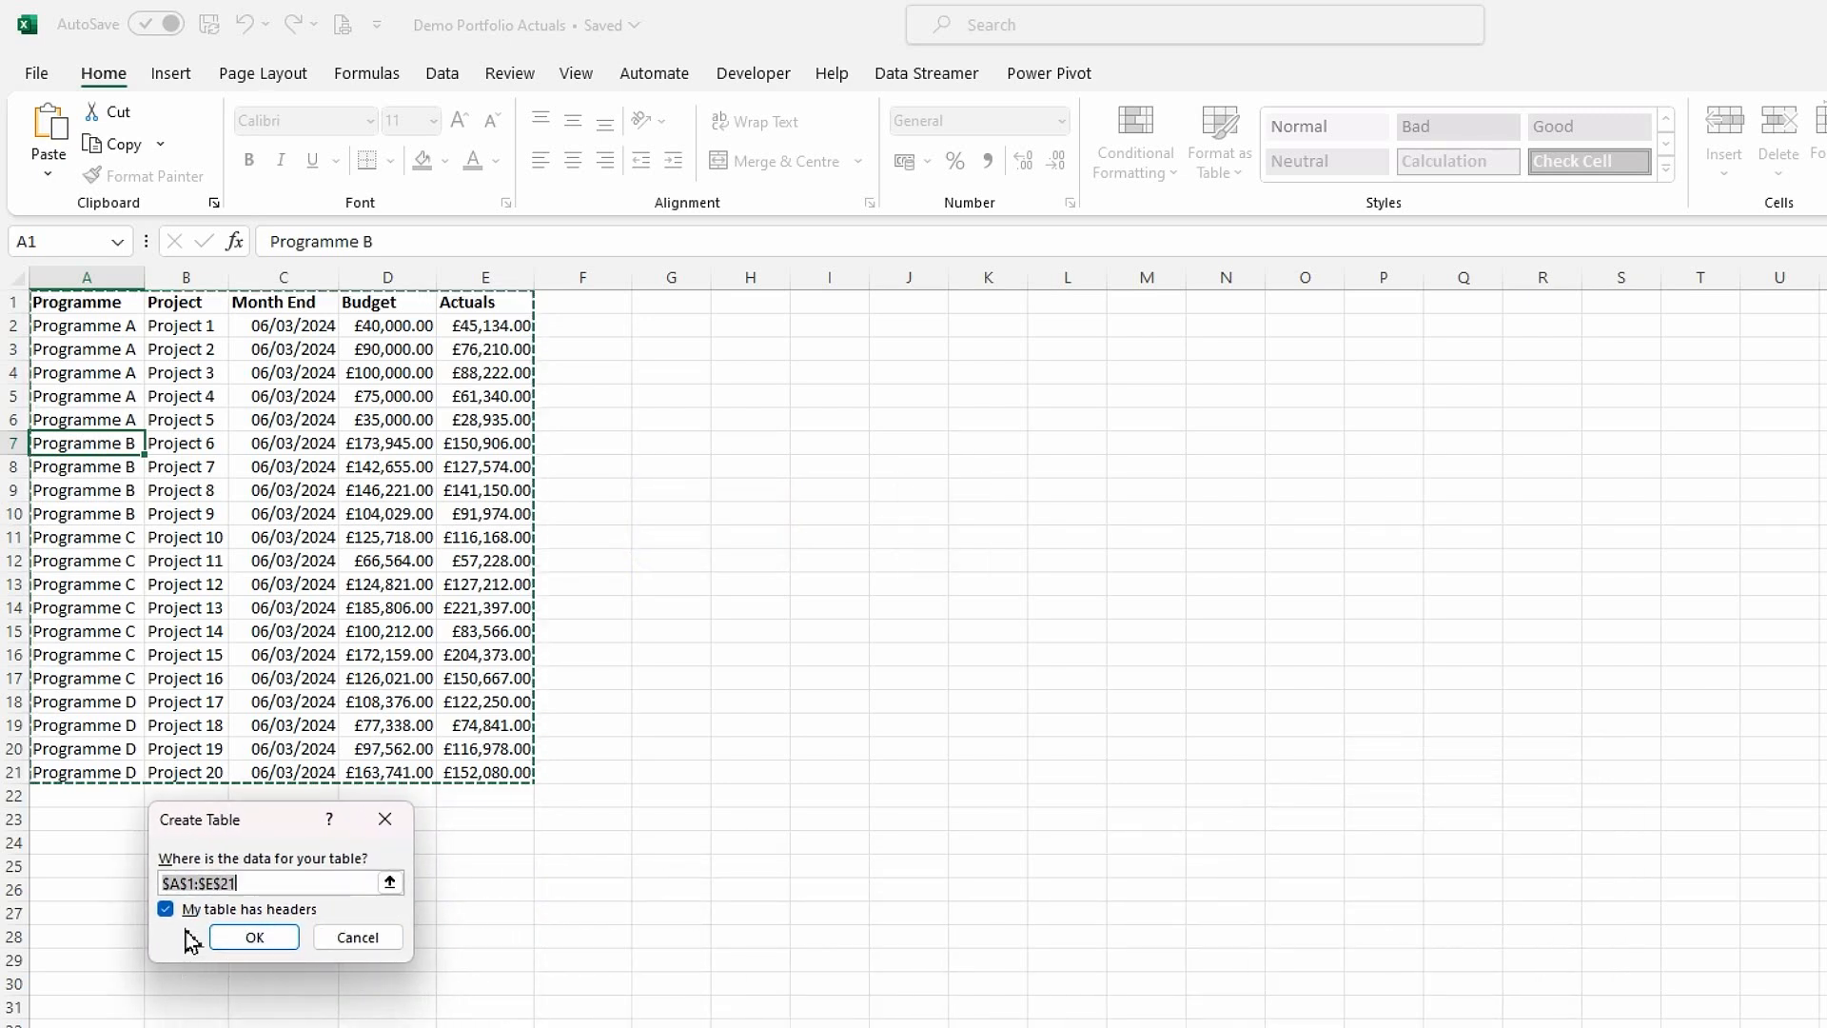
click(254, 937)
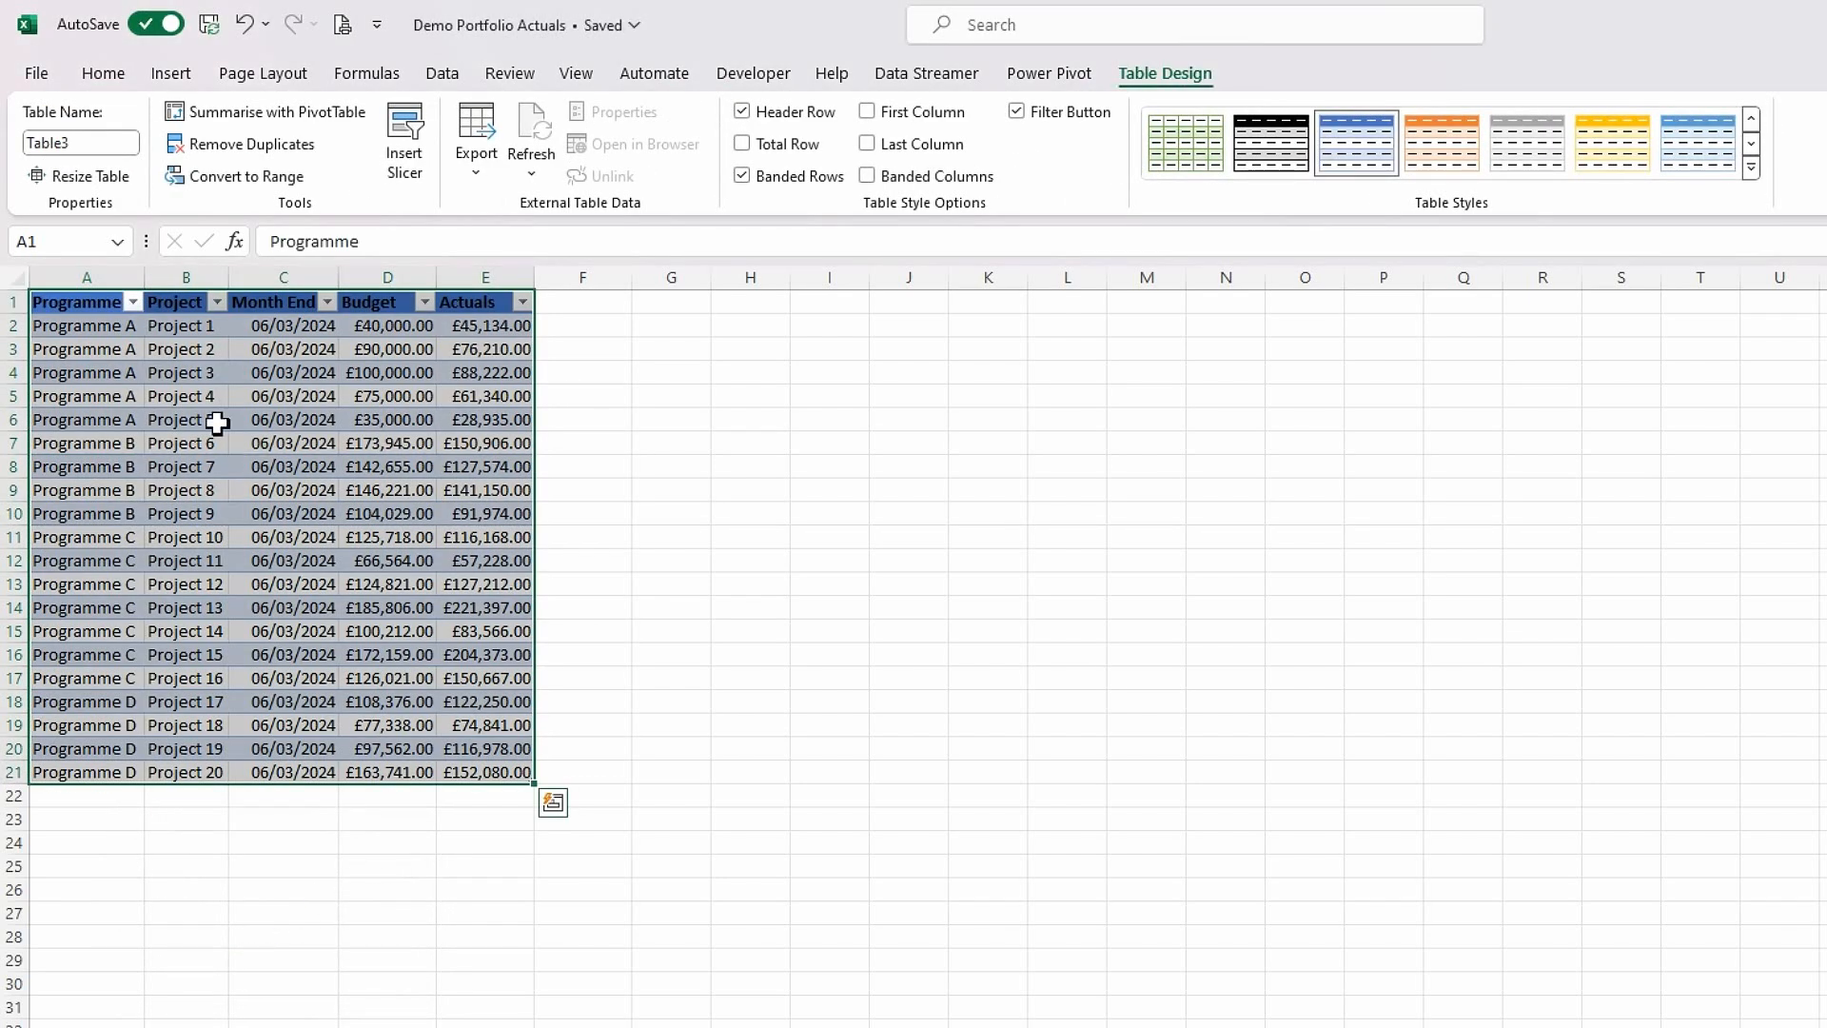
- Rename the new table on the Mar sheet as March
click(218, 422)
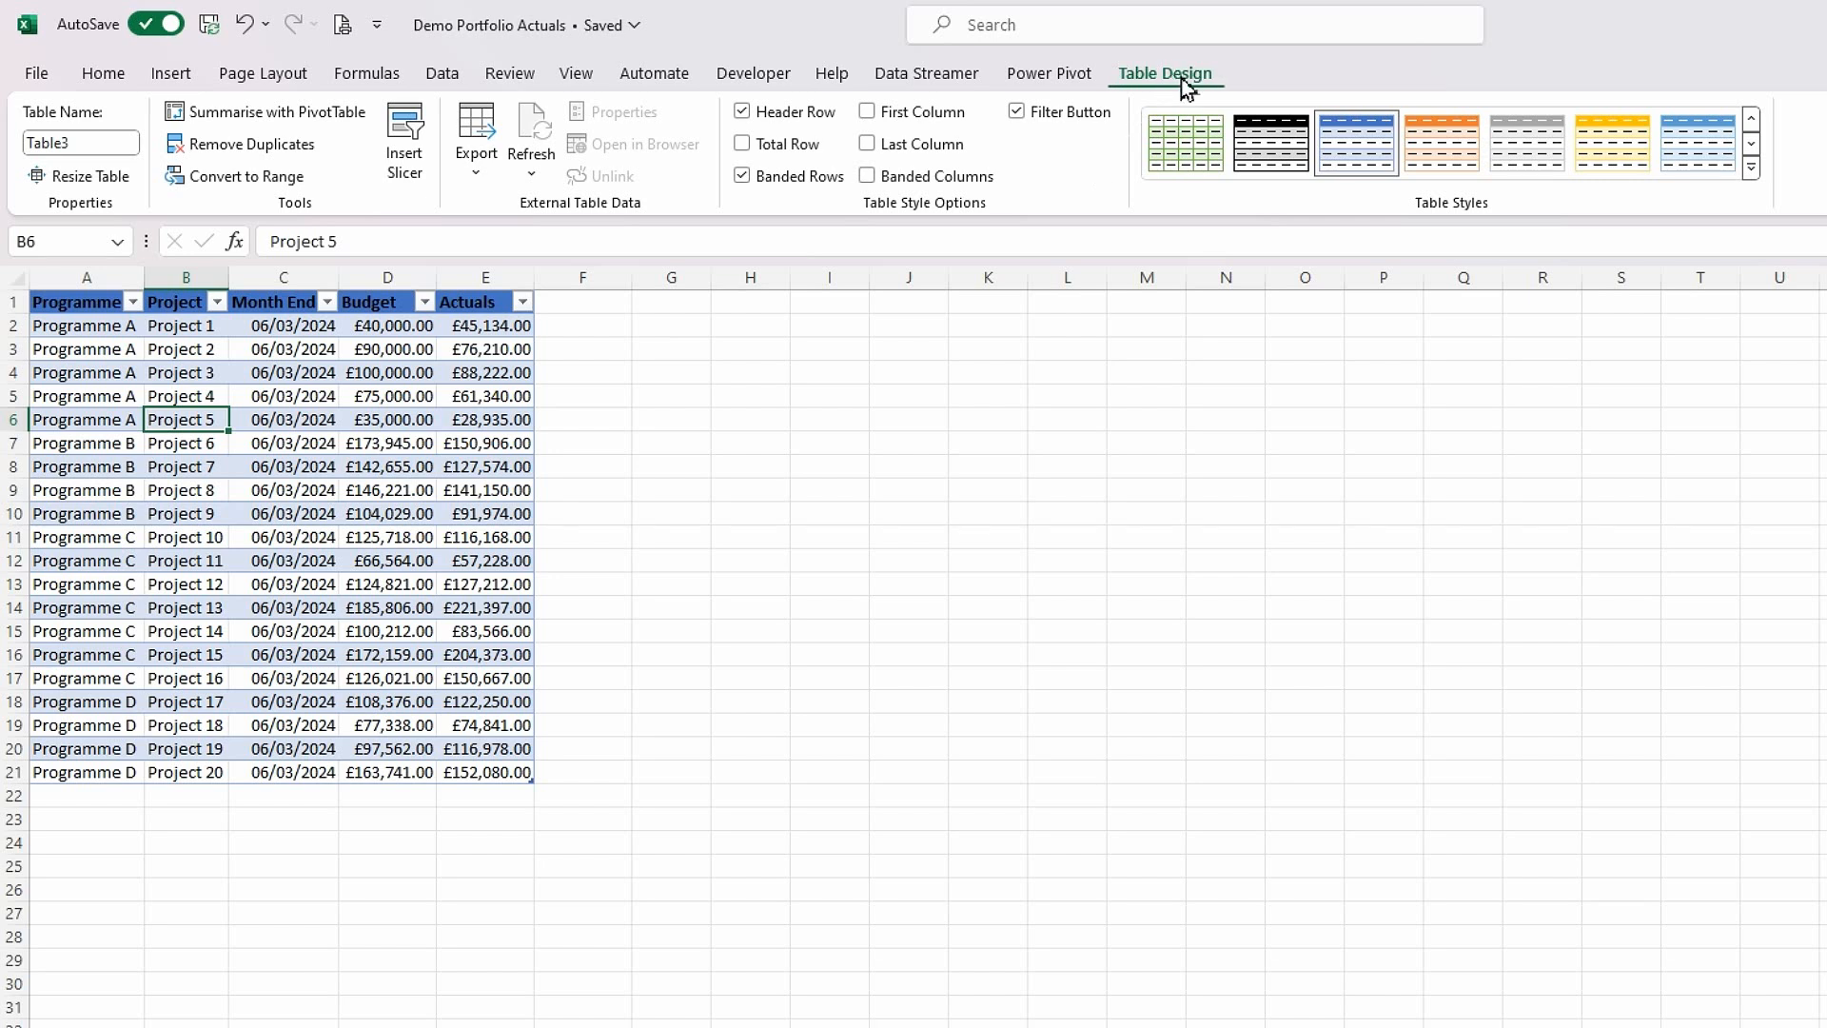
click(90, 145)
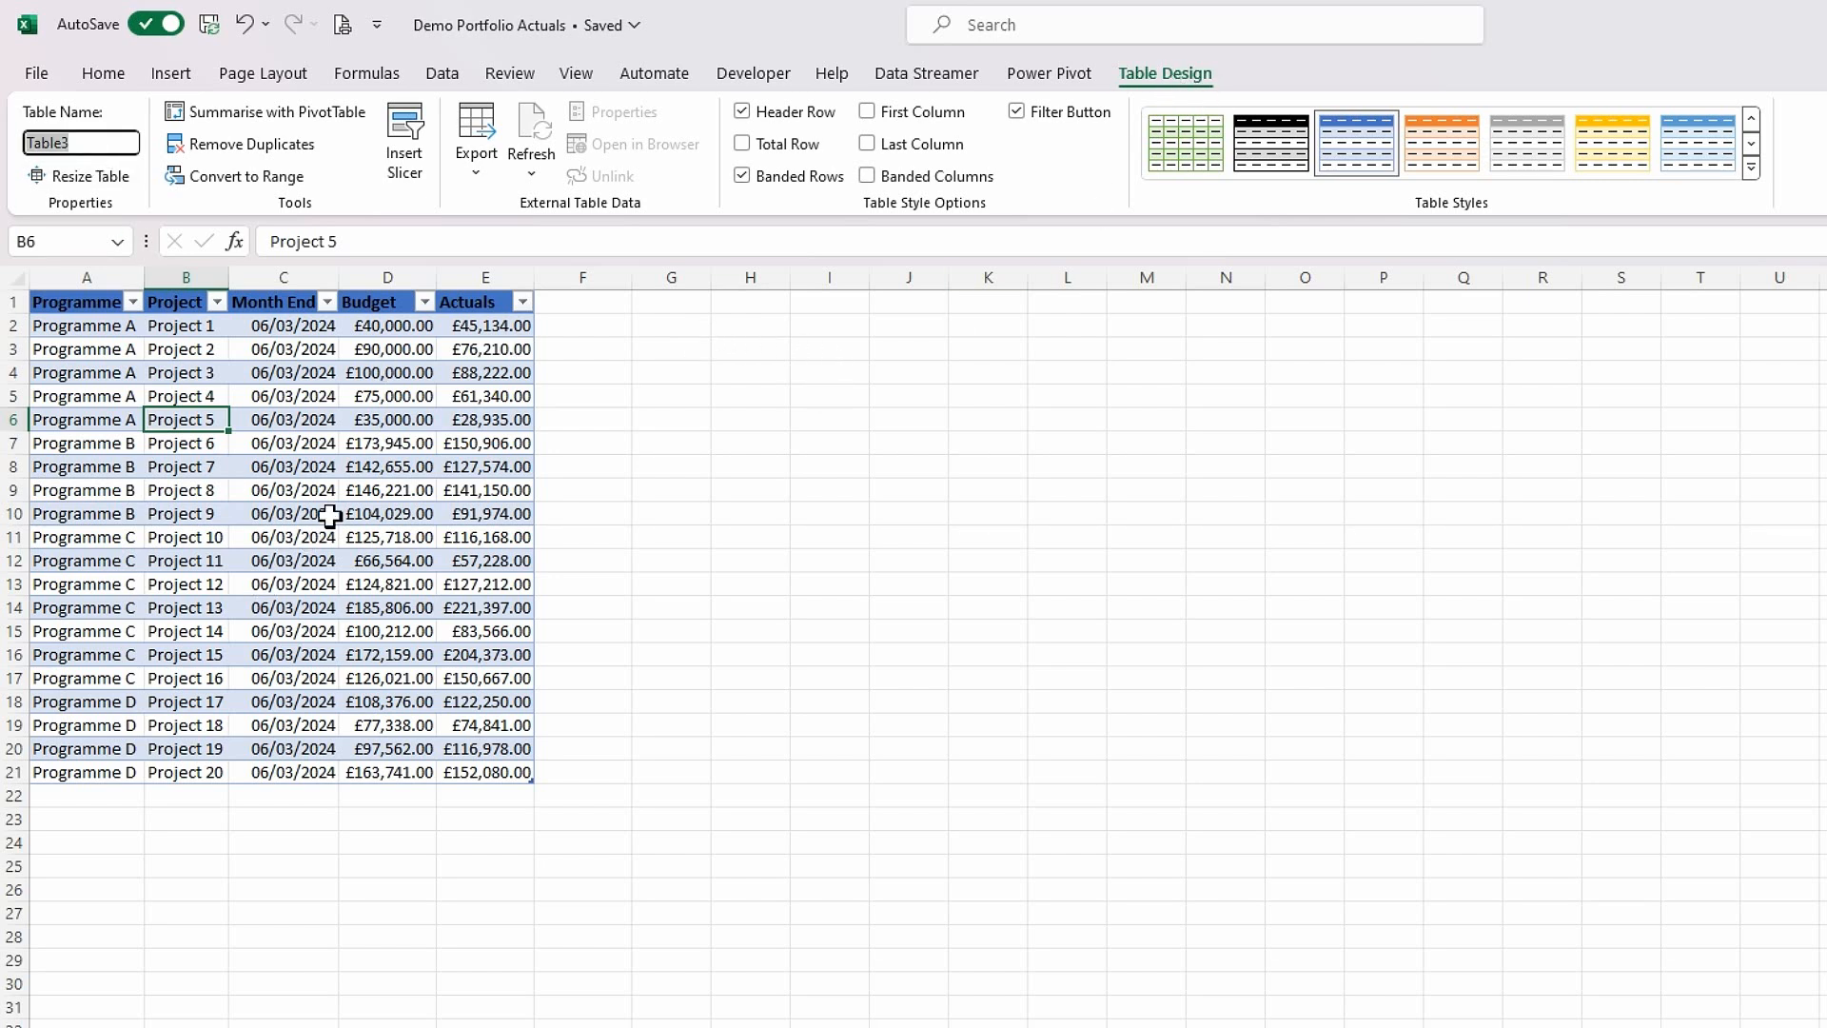
text(March)
key(Return)
click(238, 560)
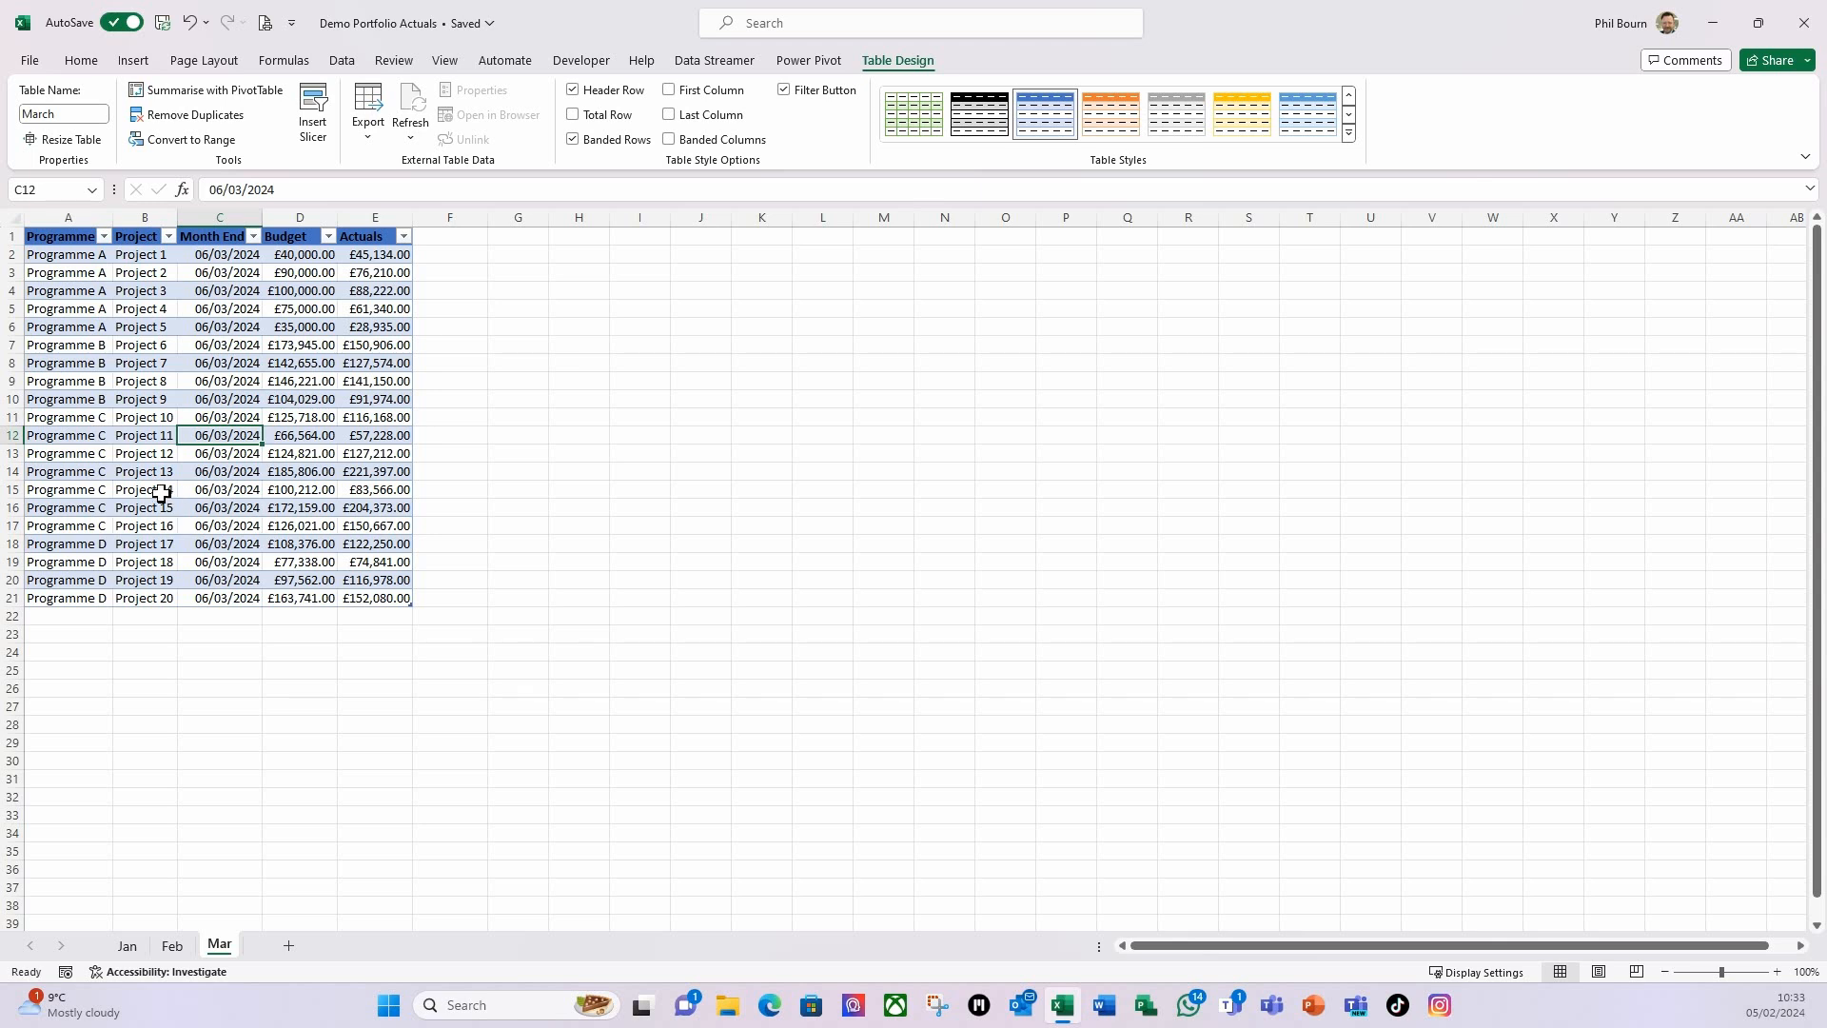
- Review the monthly tables on the Jan, Feb and Mar sheets and return to Jan
click(133, 954)
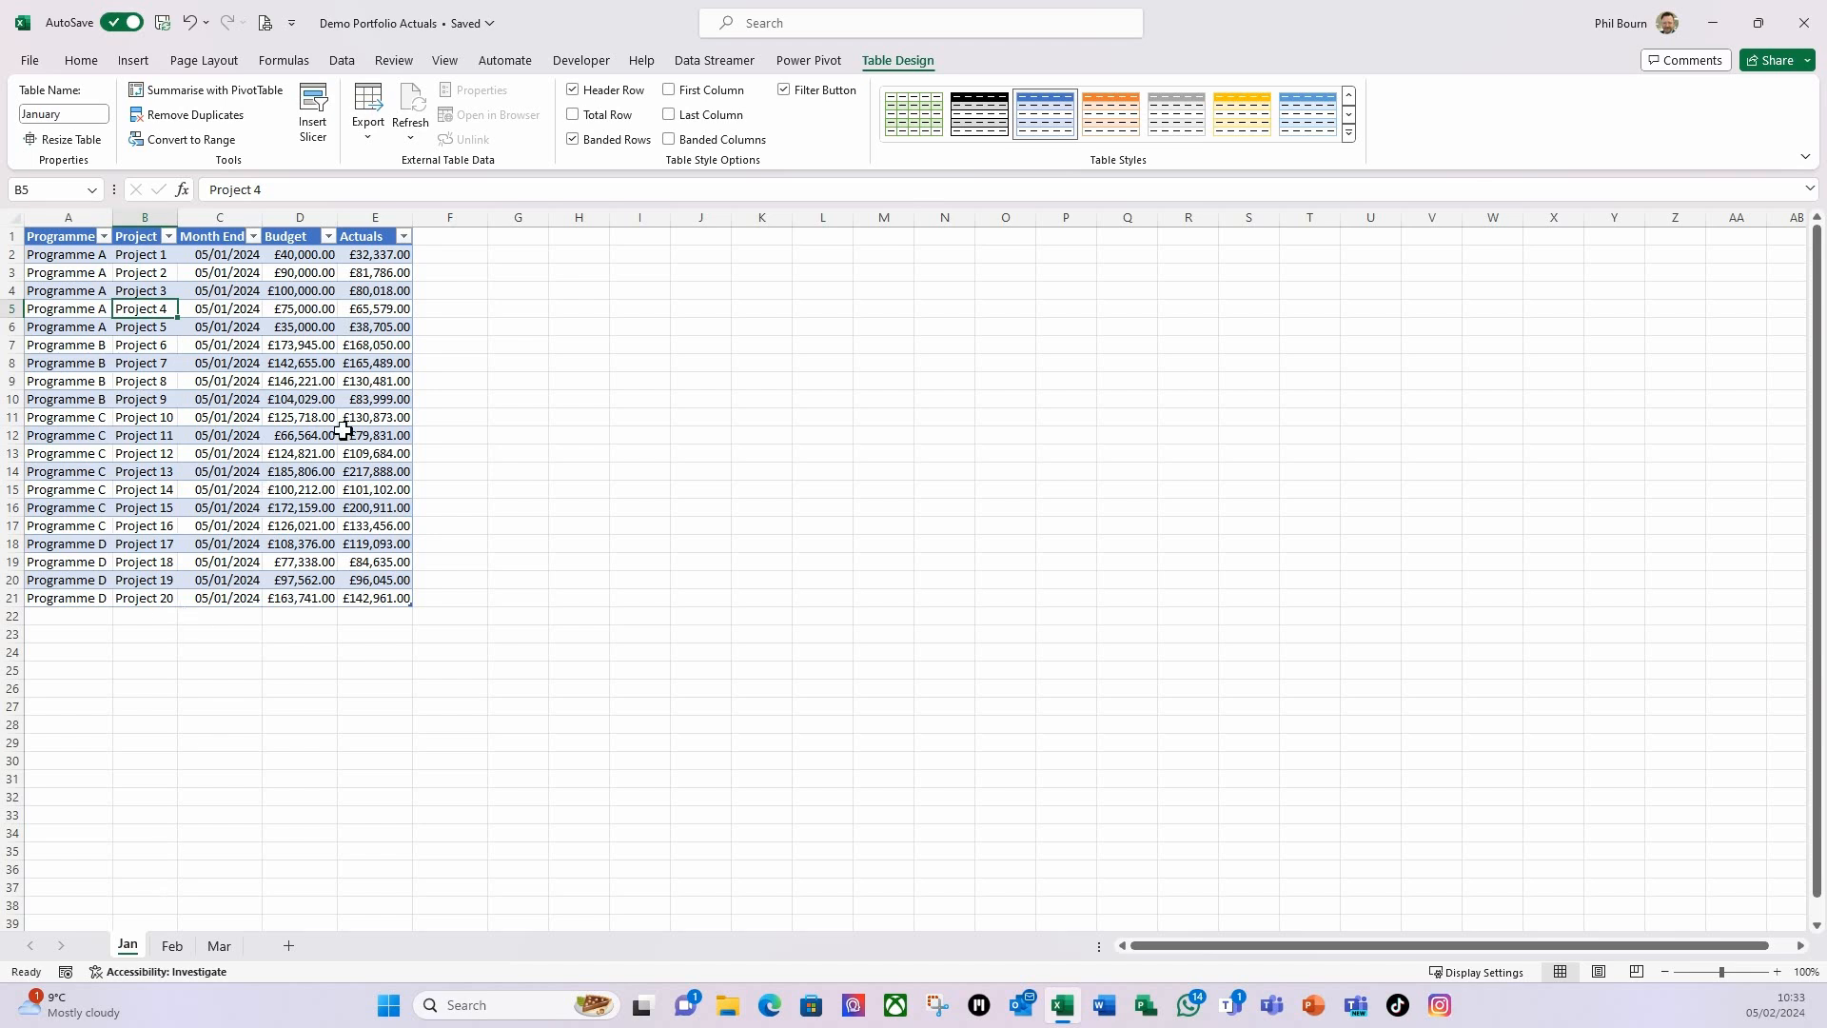
click(173, 946)
click(219, 945)
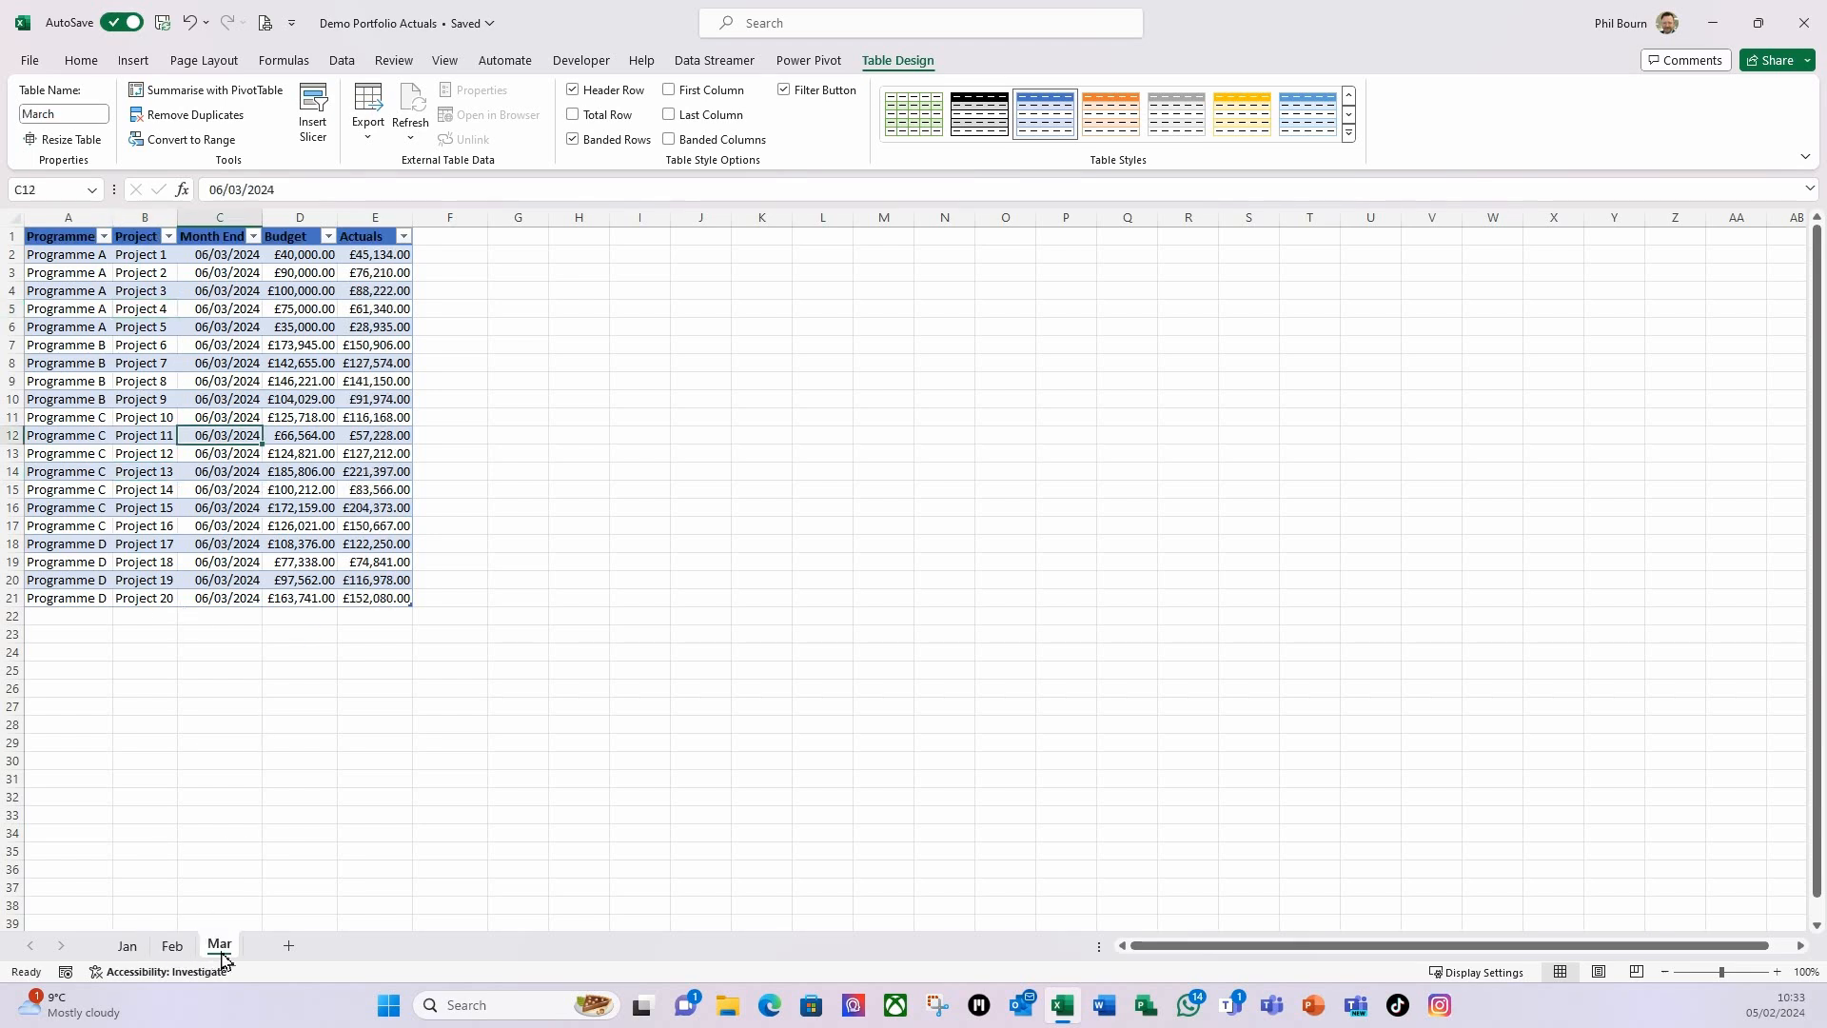
click(130, 948)
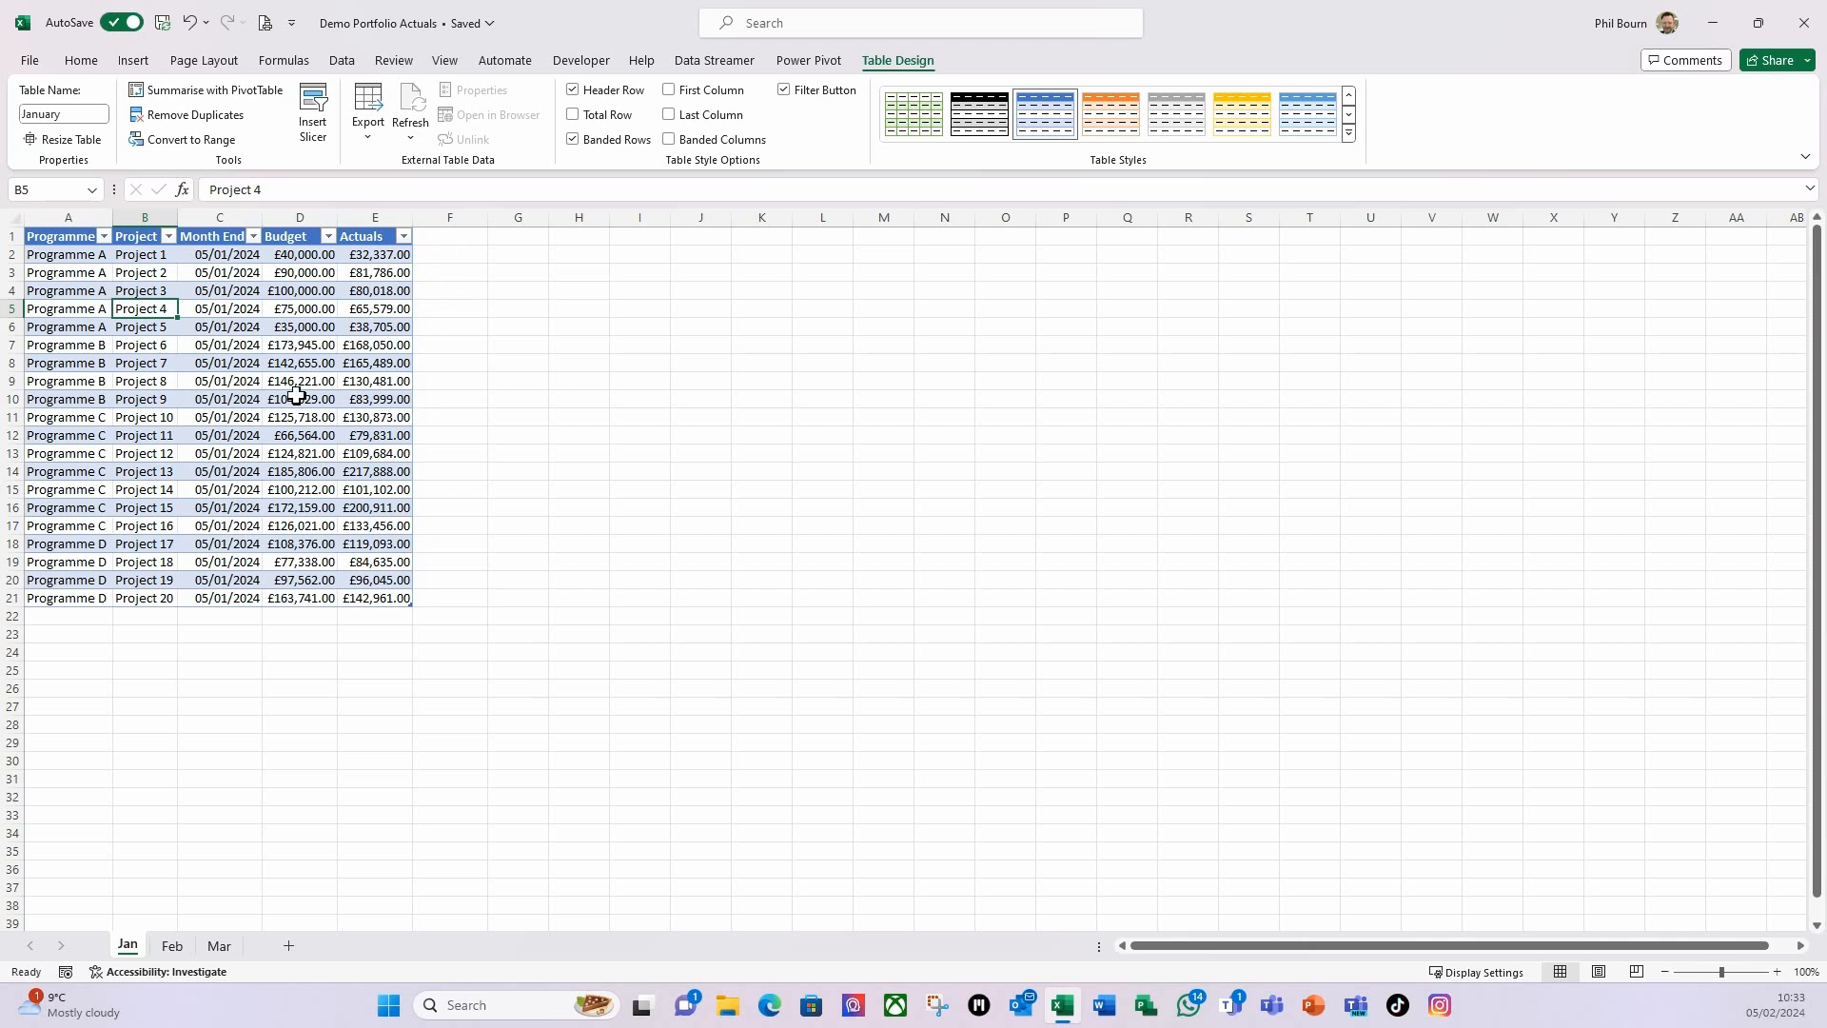
- Create a blank query in Power Query Editor with the source formula =Excel.CurrentWorkbook()
click(341, 62)
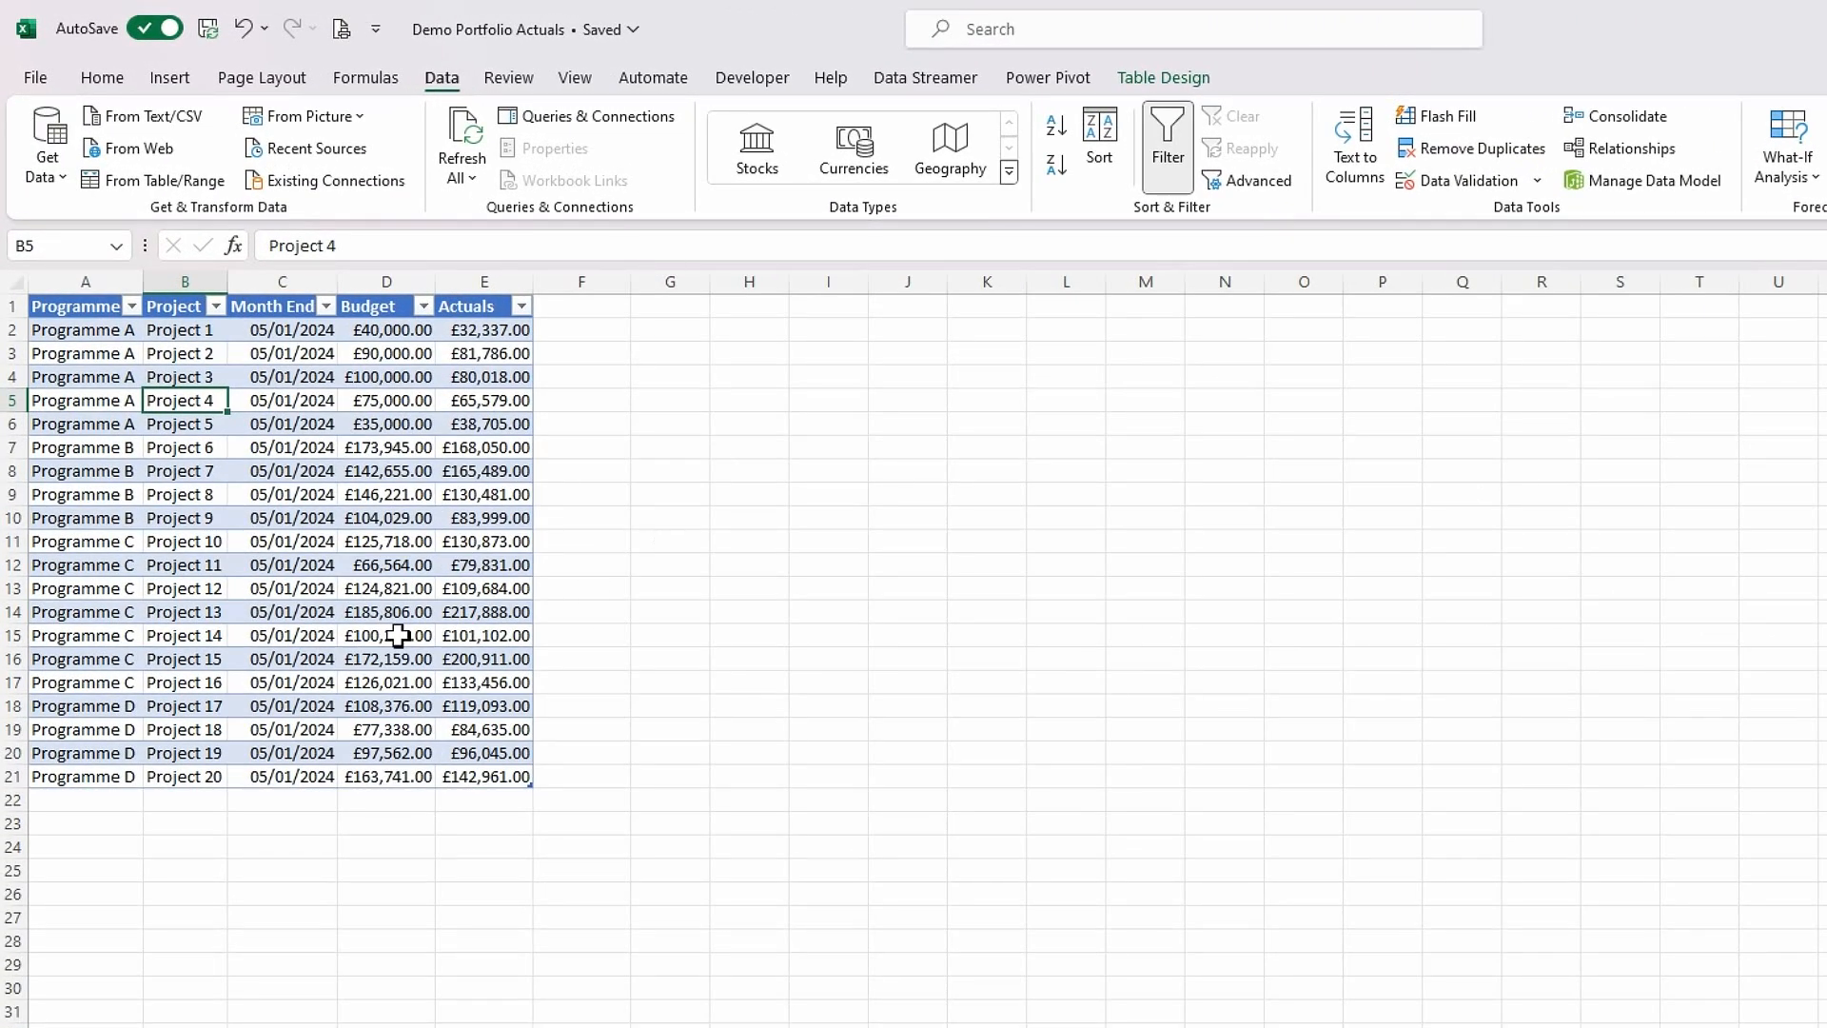
click(59, 179)
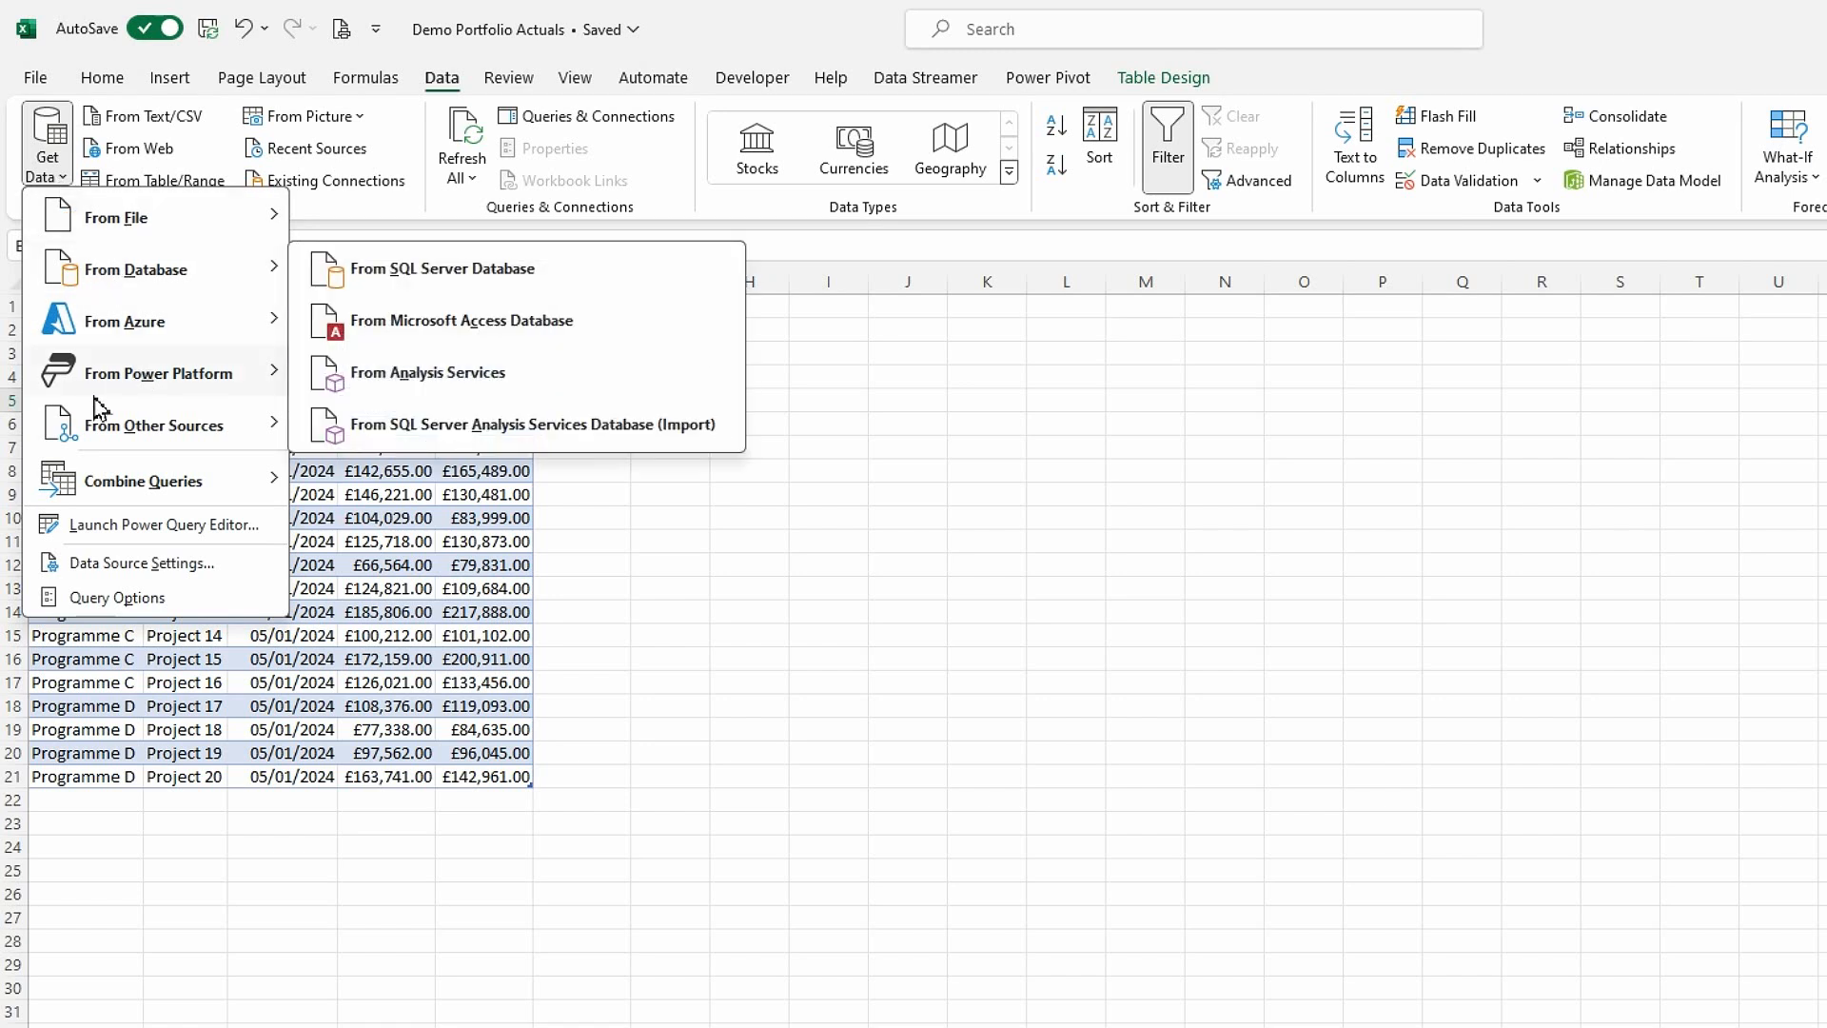
mouse_move(23, 426)
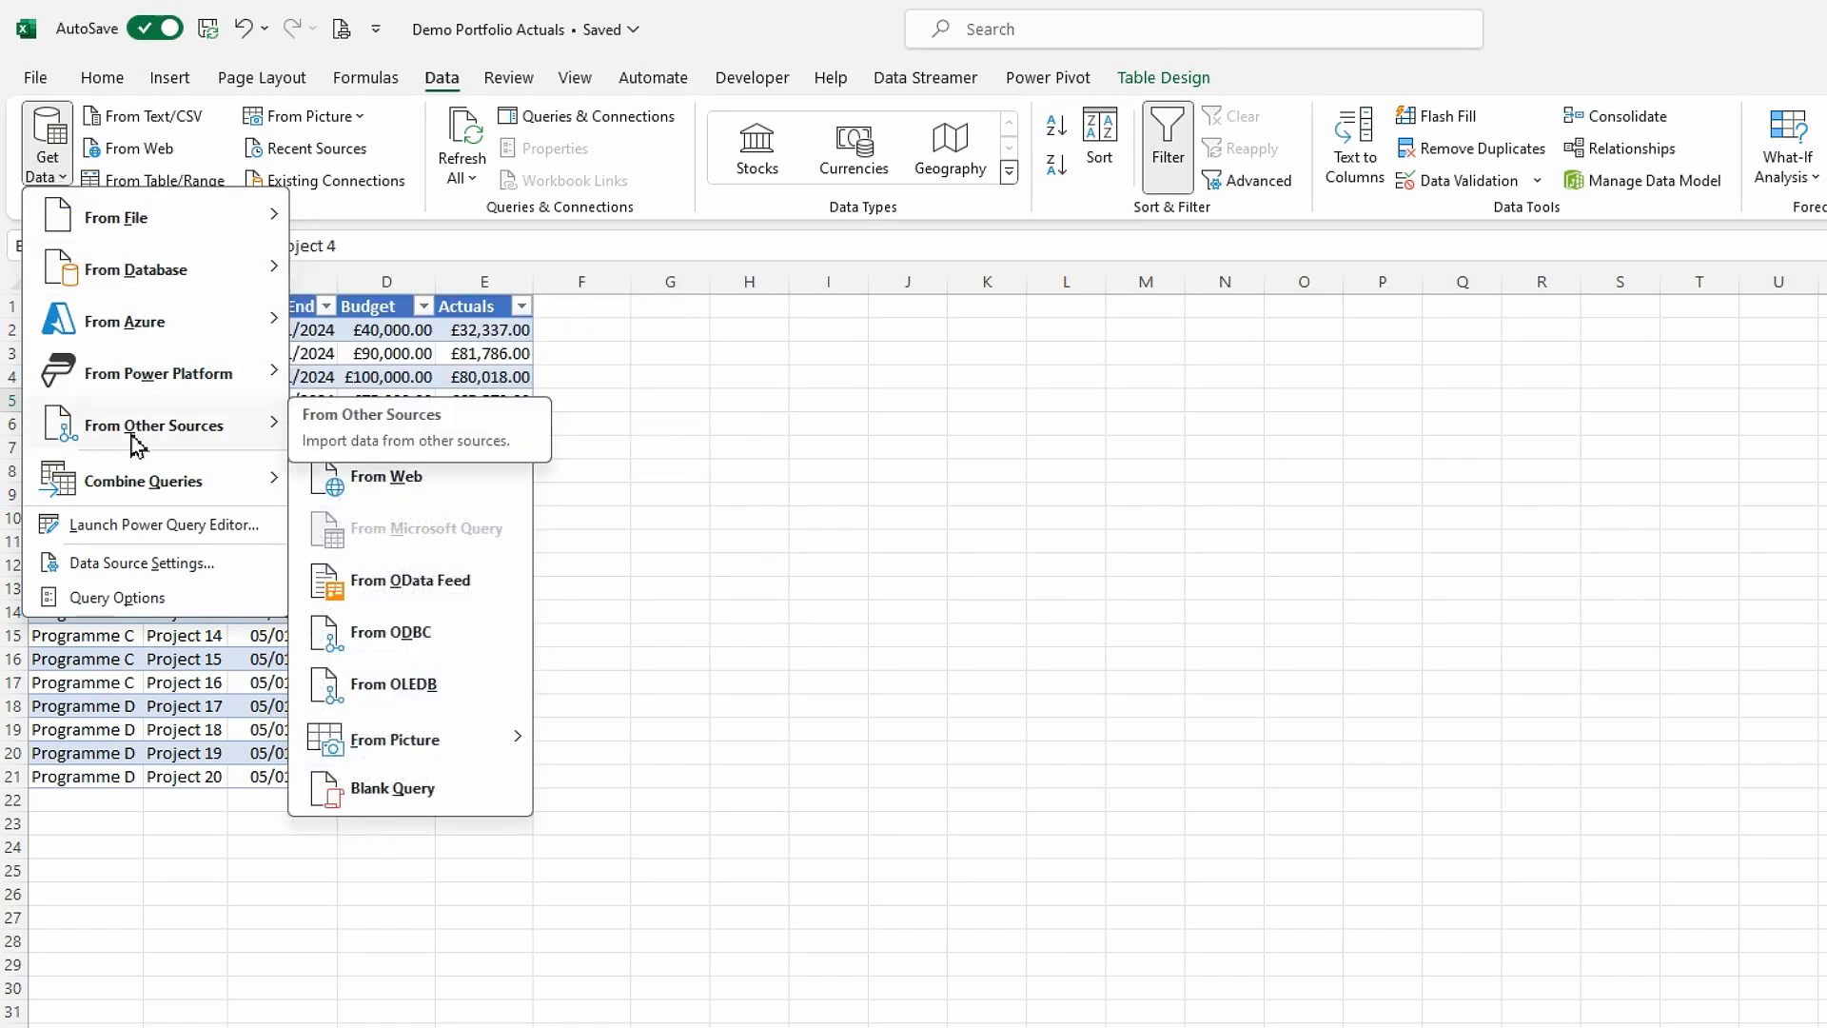
click(406, 796)
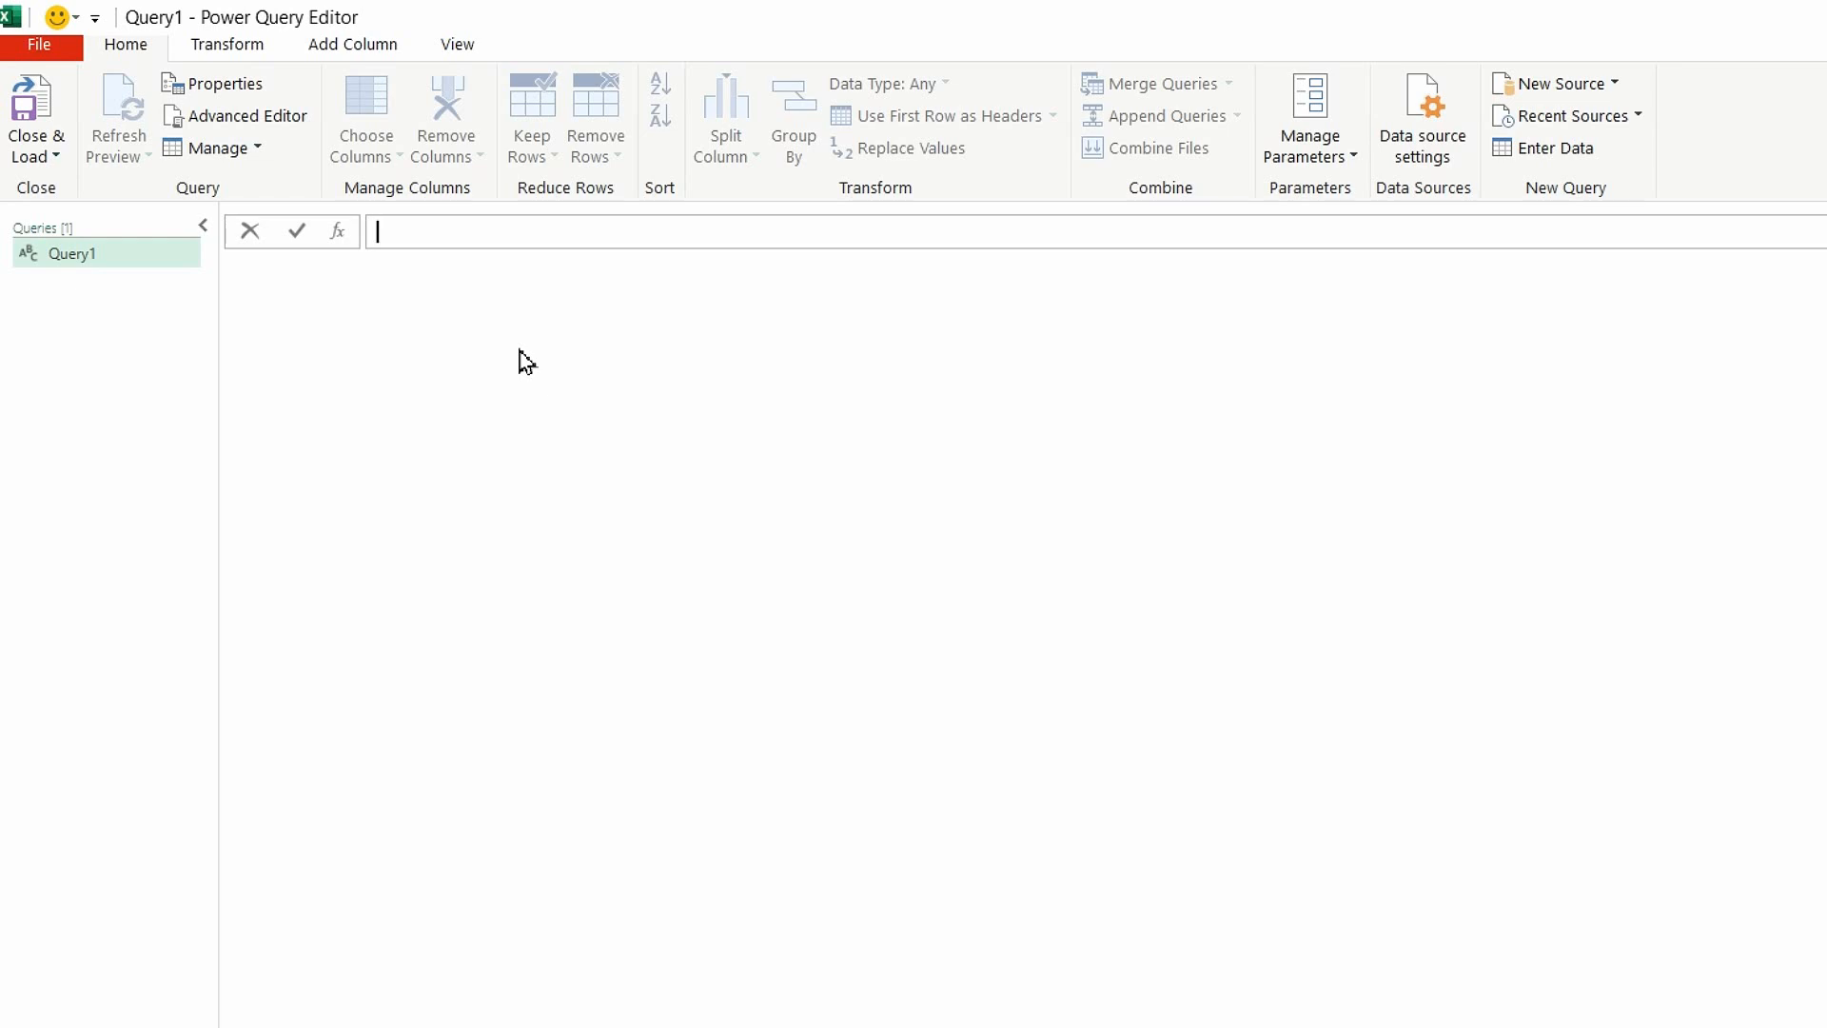
text(=ex)
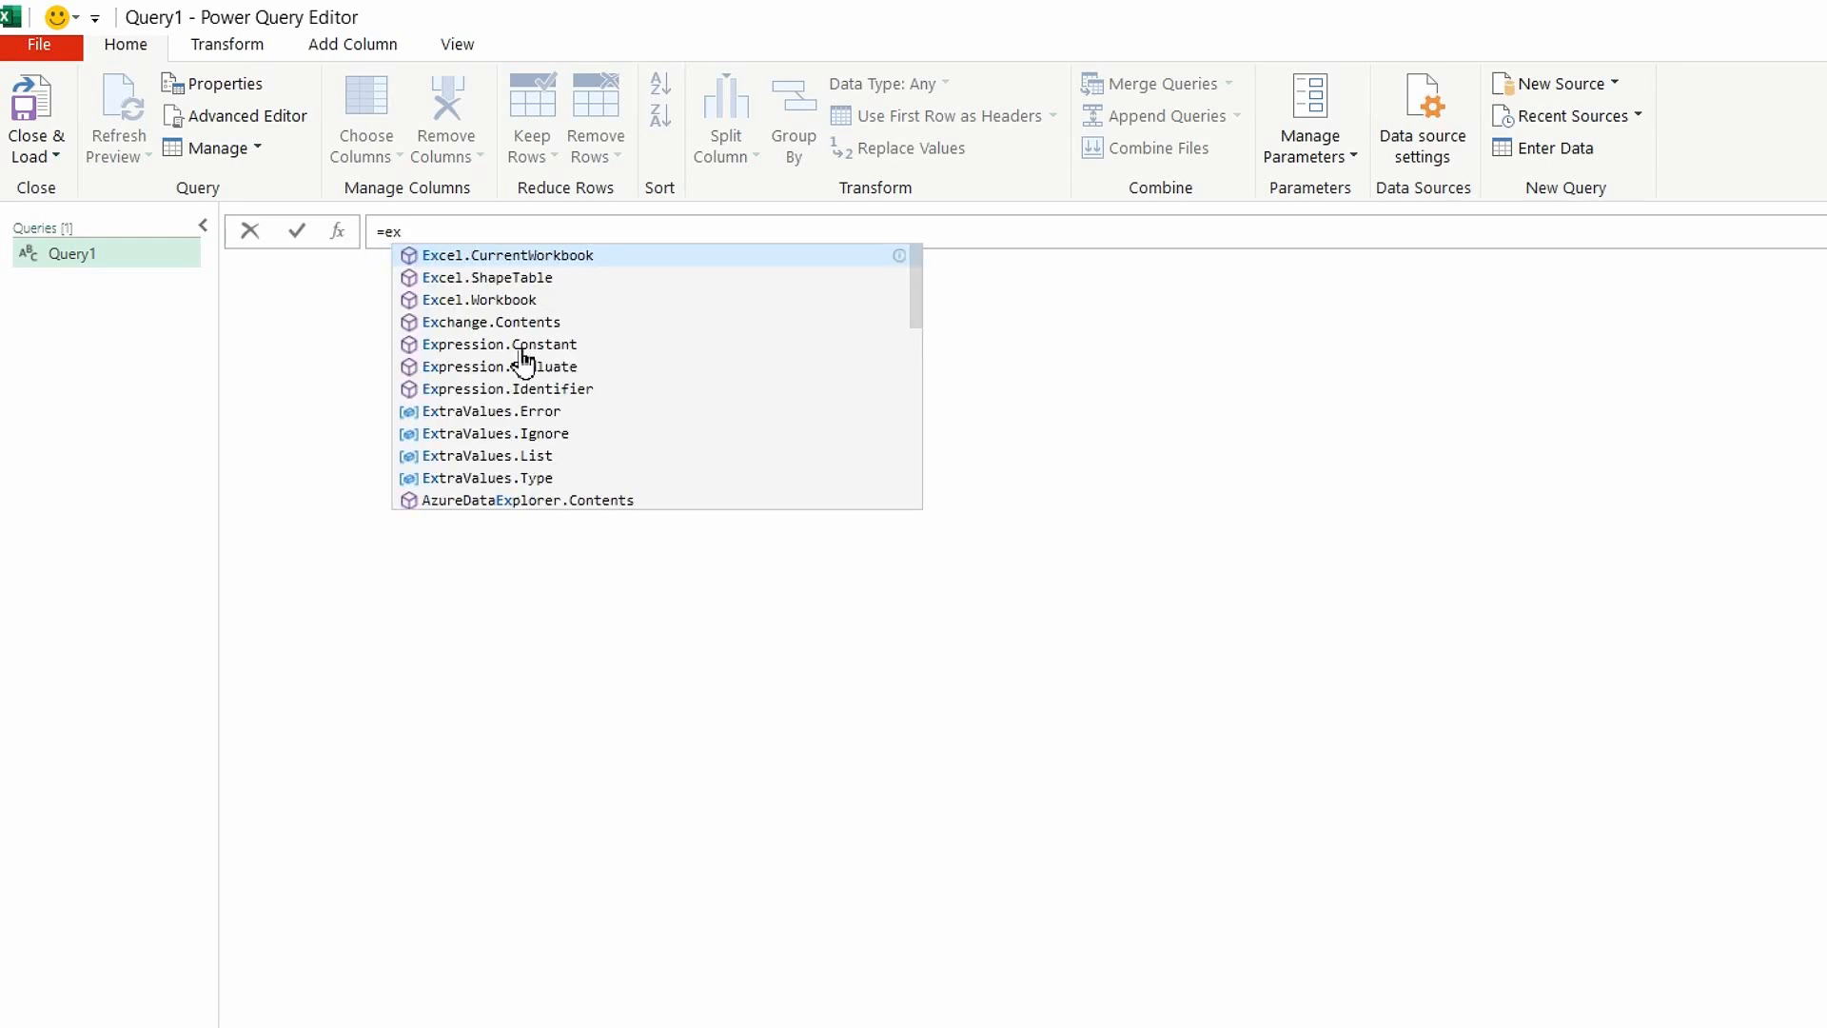
click(516, 257)
text(())
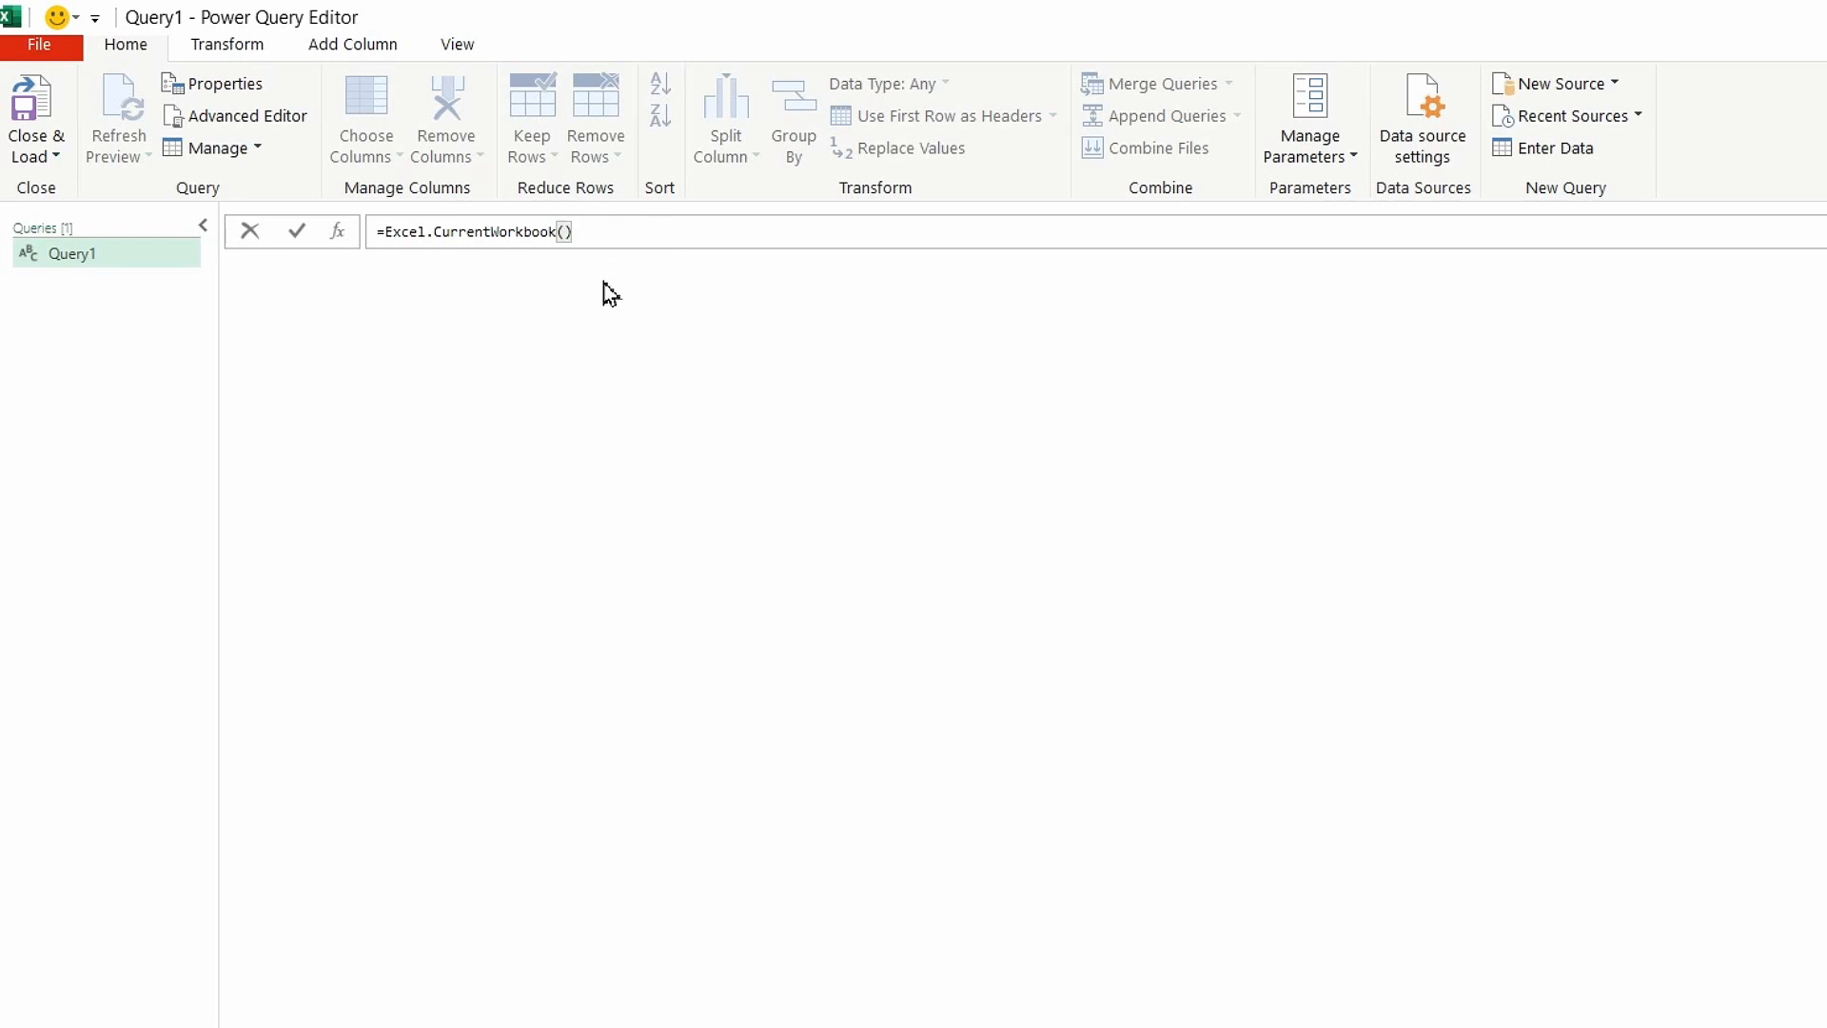
key(Return)
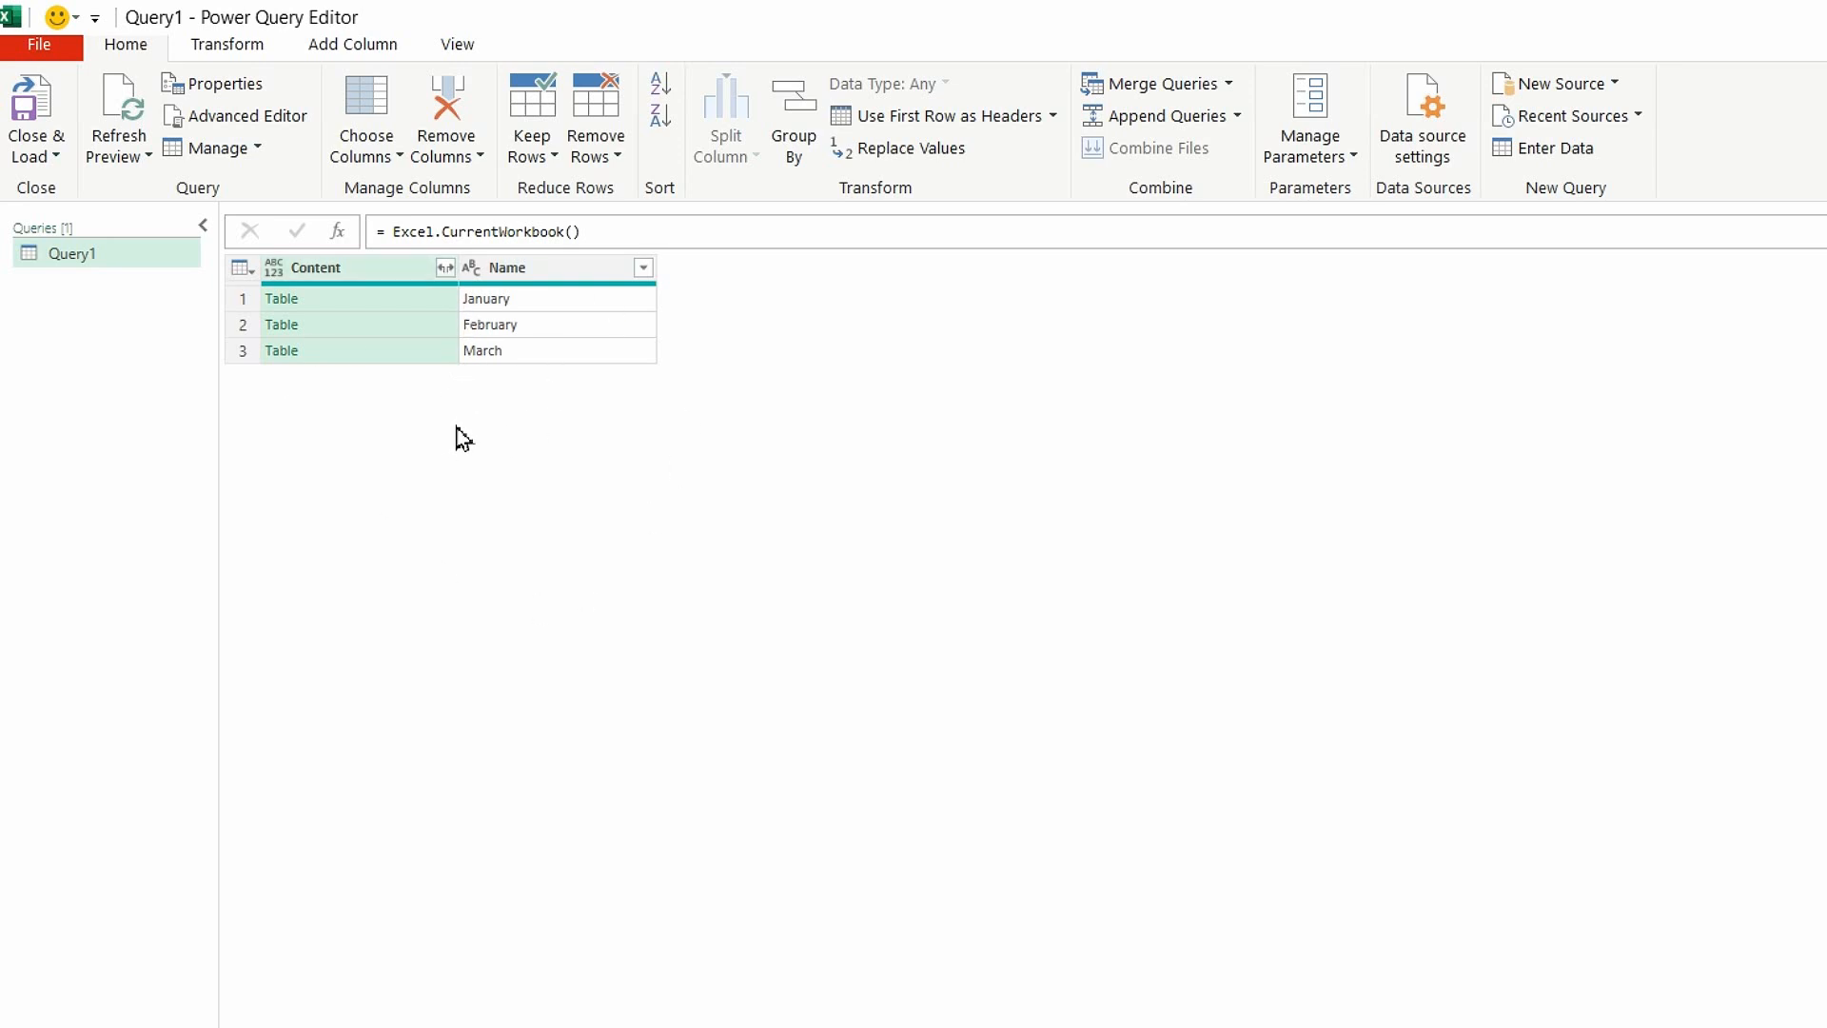
- Expand the Content column into all its fields without using the original column name as prefix
click(444, 268)
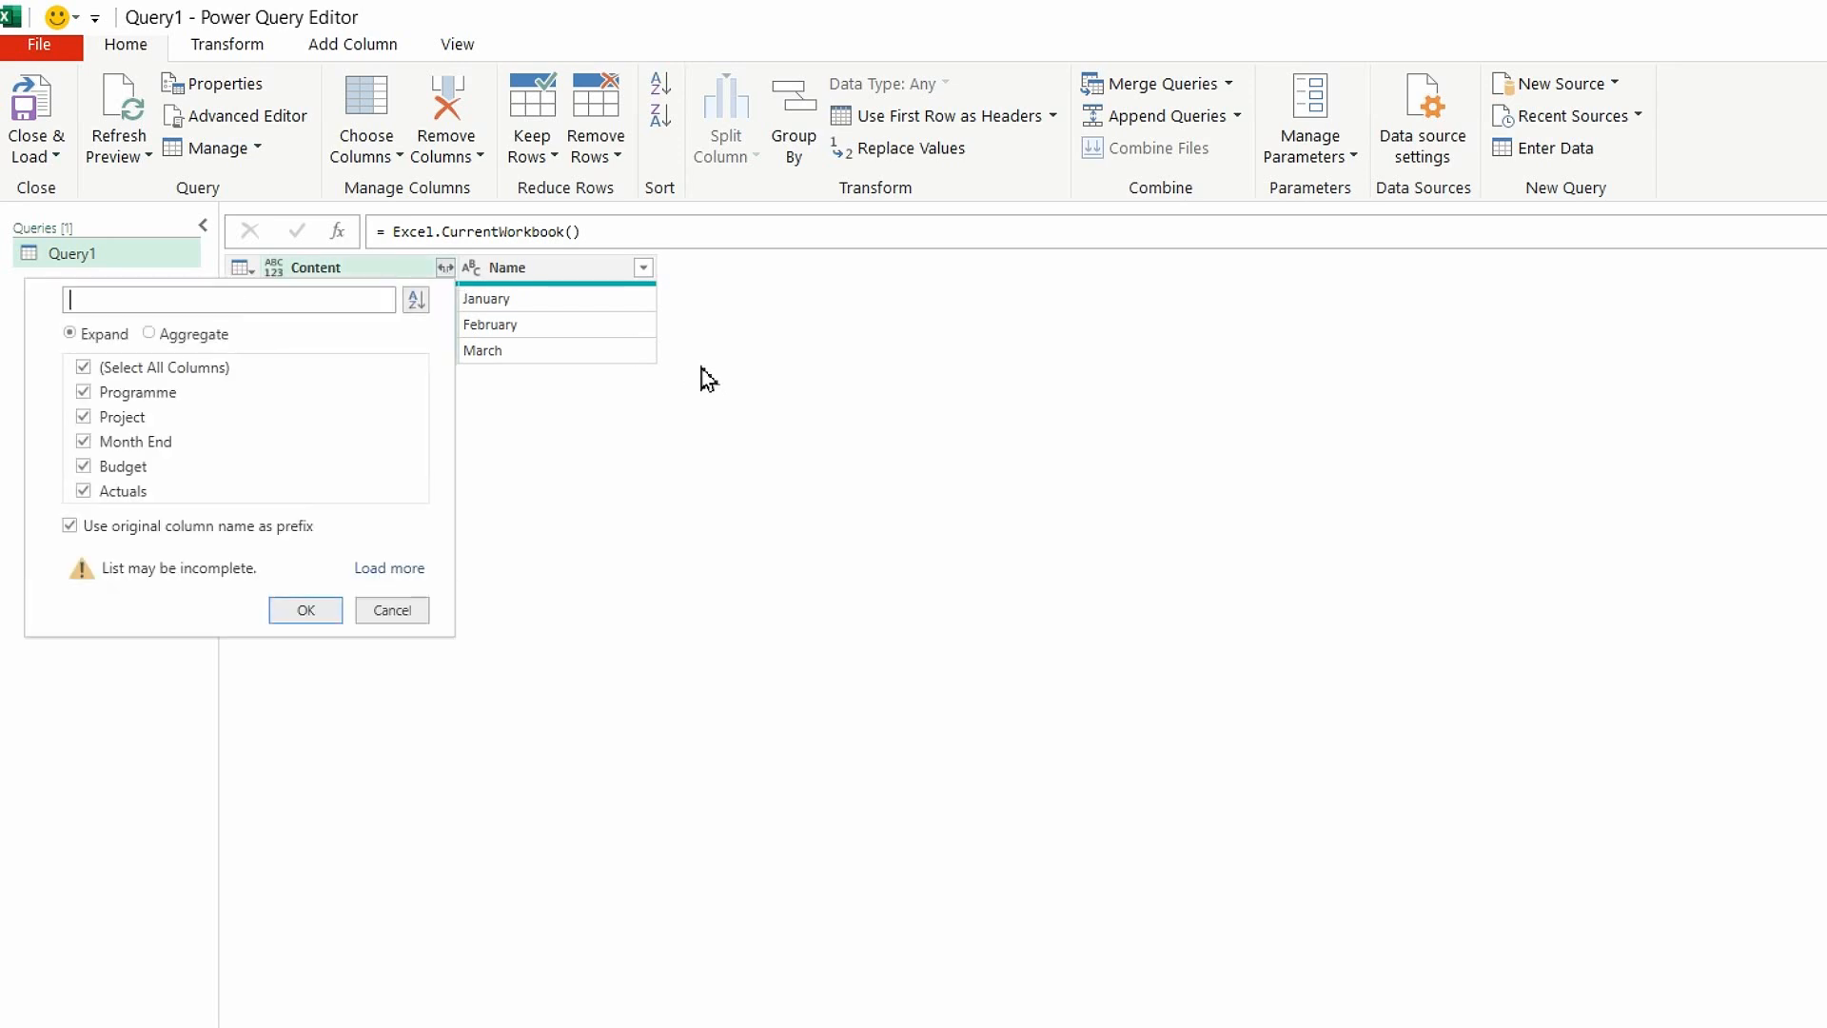
click(70, 527)
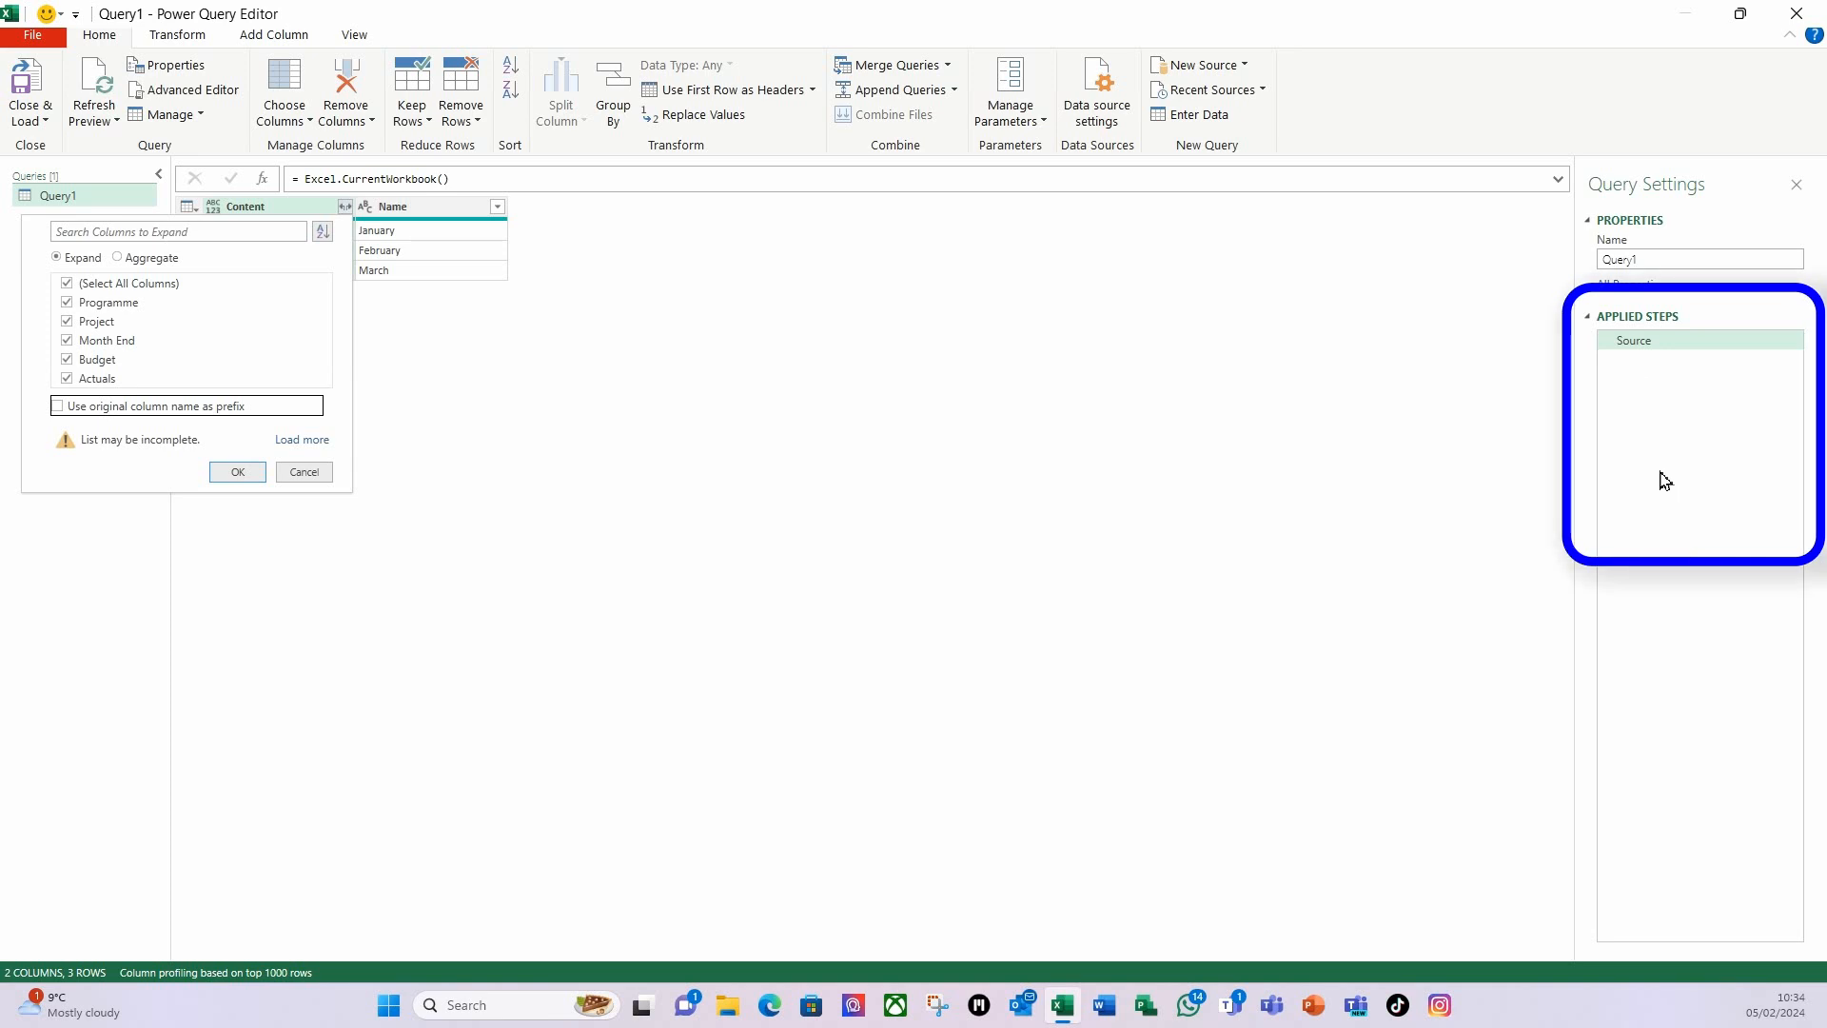
click(237, 473)
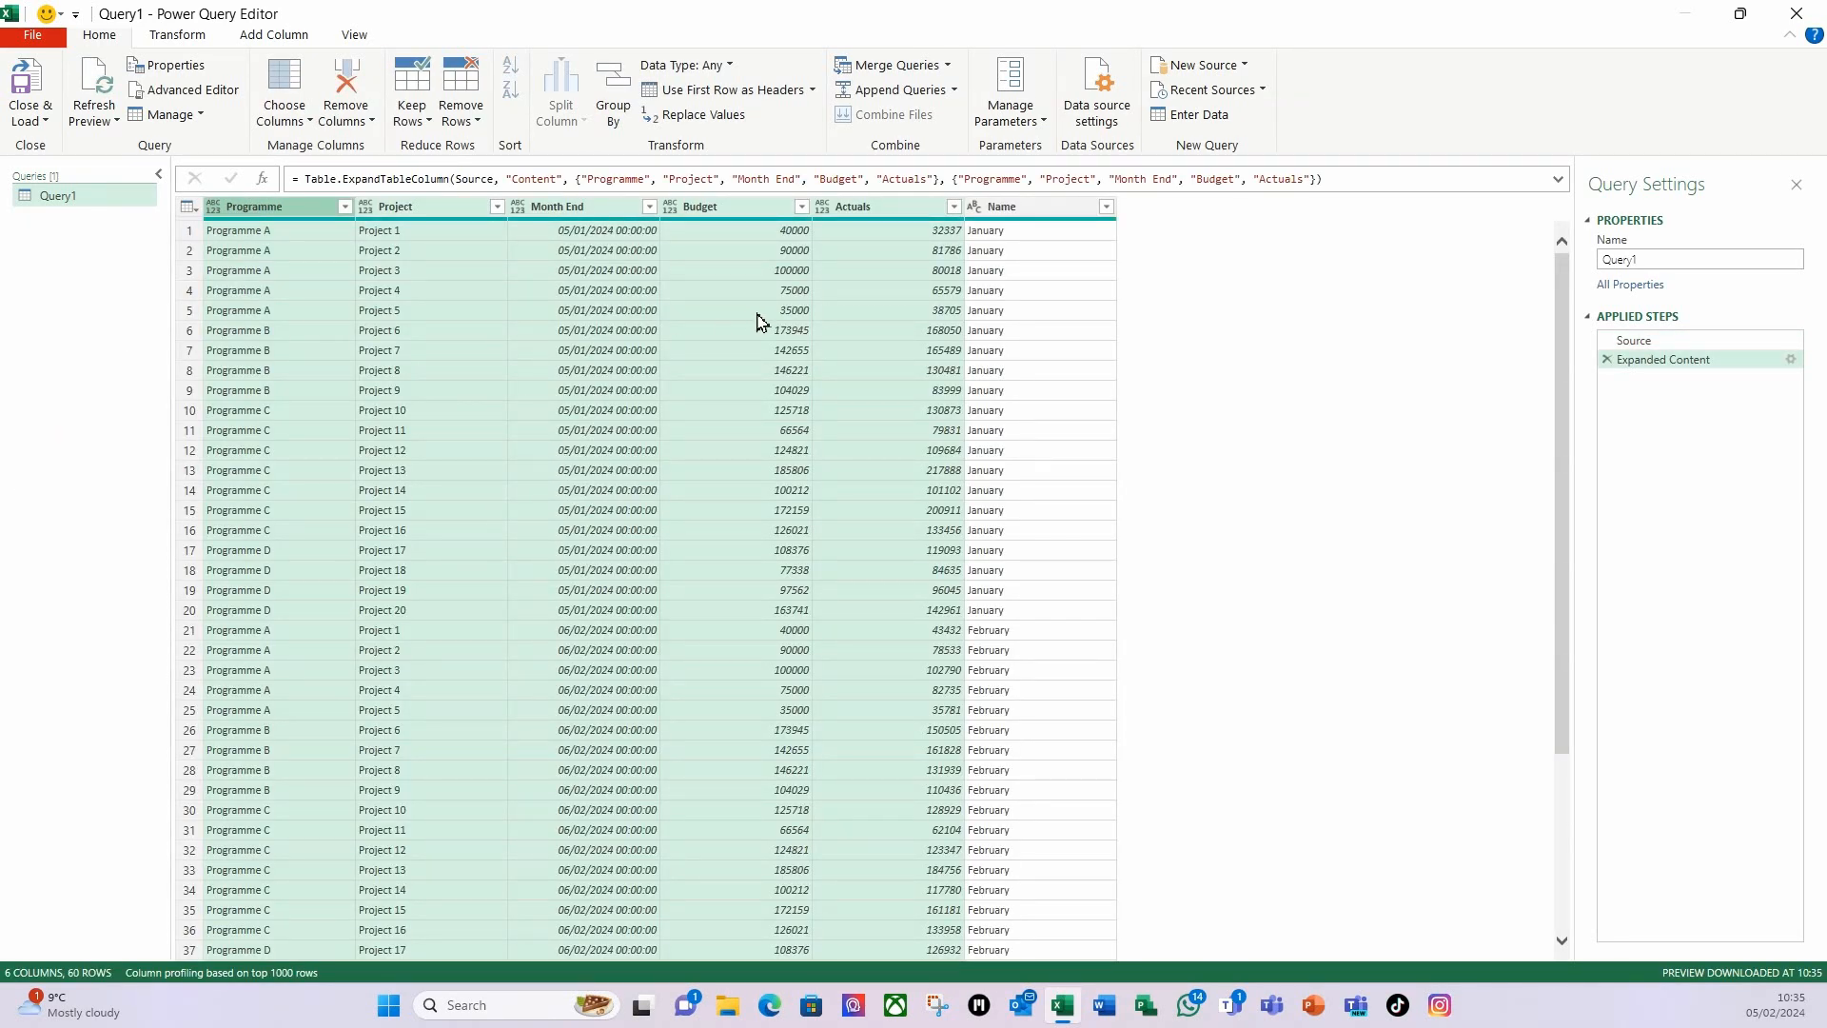
- Rename the query as Budget vs Actuals
click(1665, 260)
drag(1674, 268, 1586, 274)
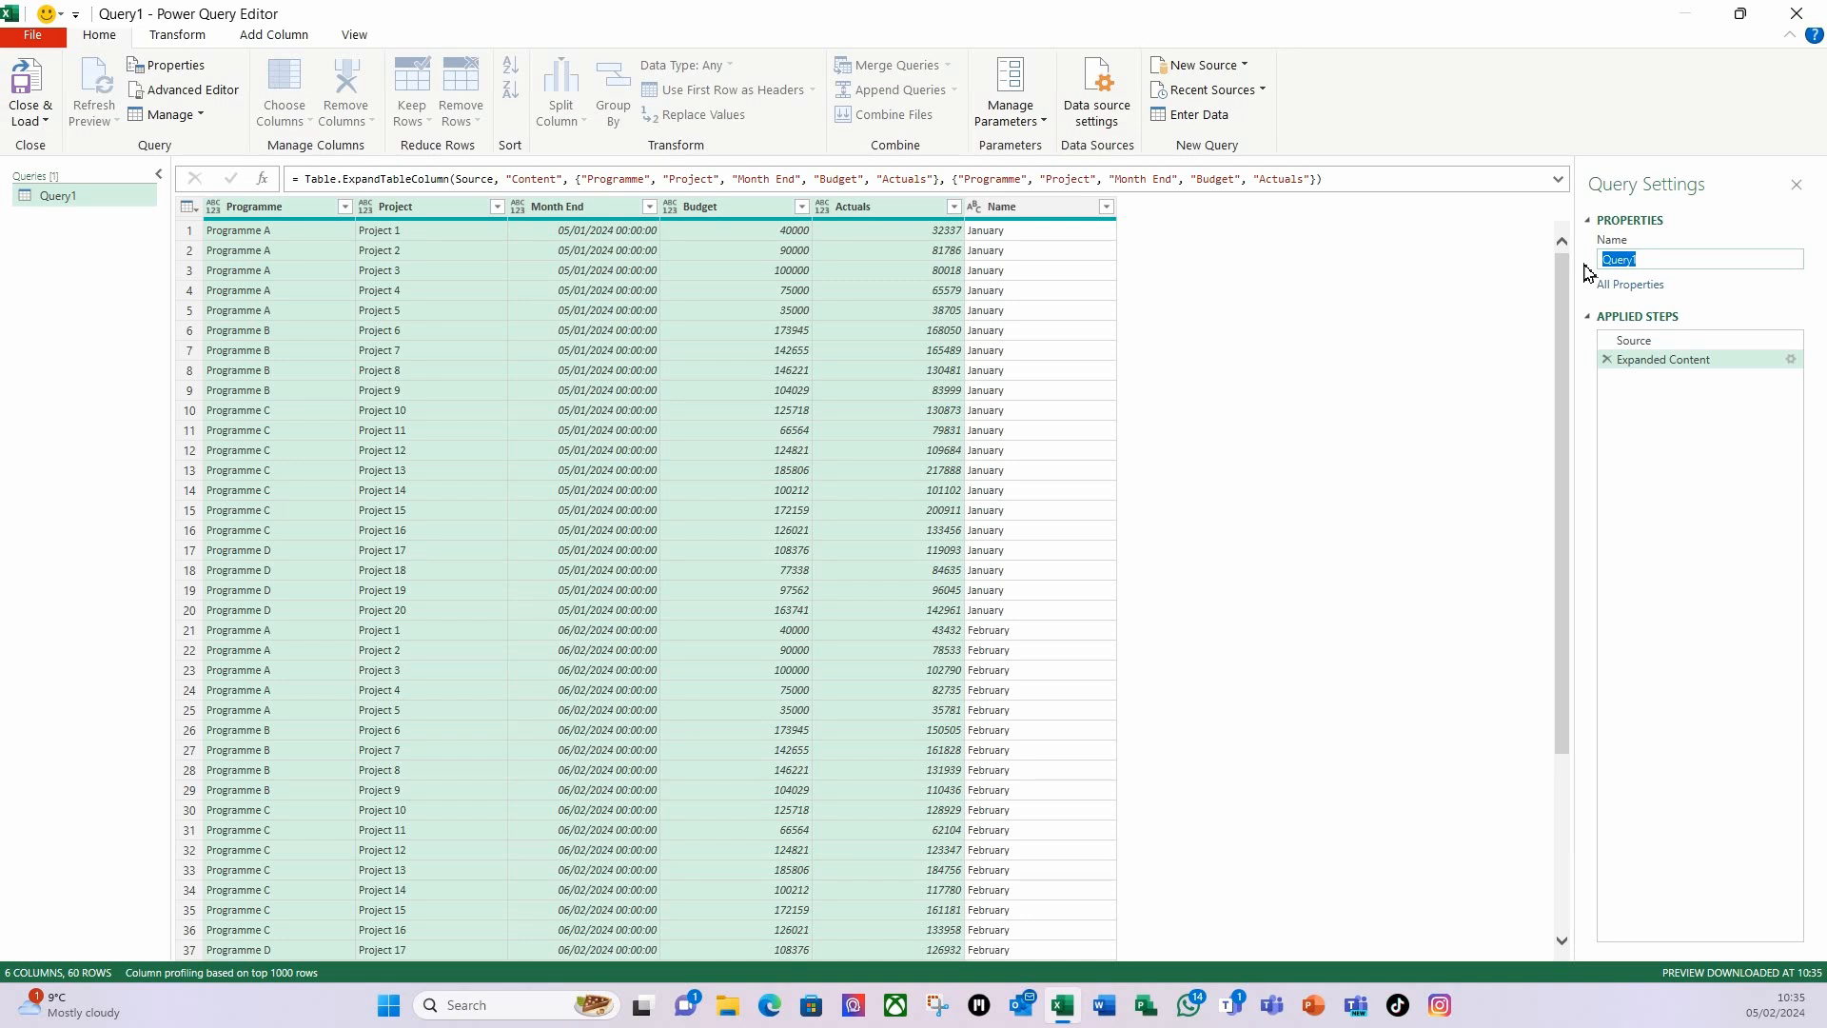
text(Budget vs Actuals)
key(Return)
- Move the Name column to the front of the query and set the Month End column's data type to Date
click(1035, 208)
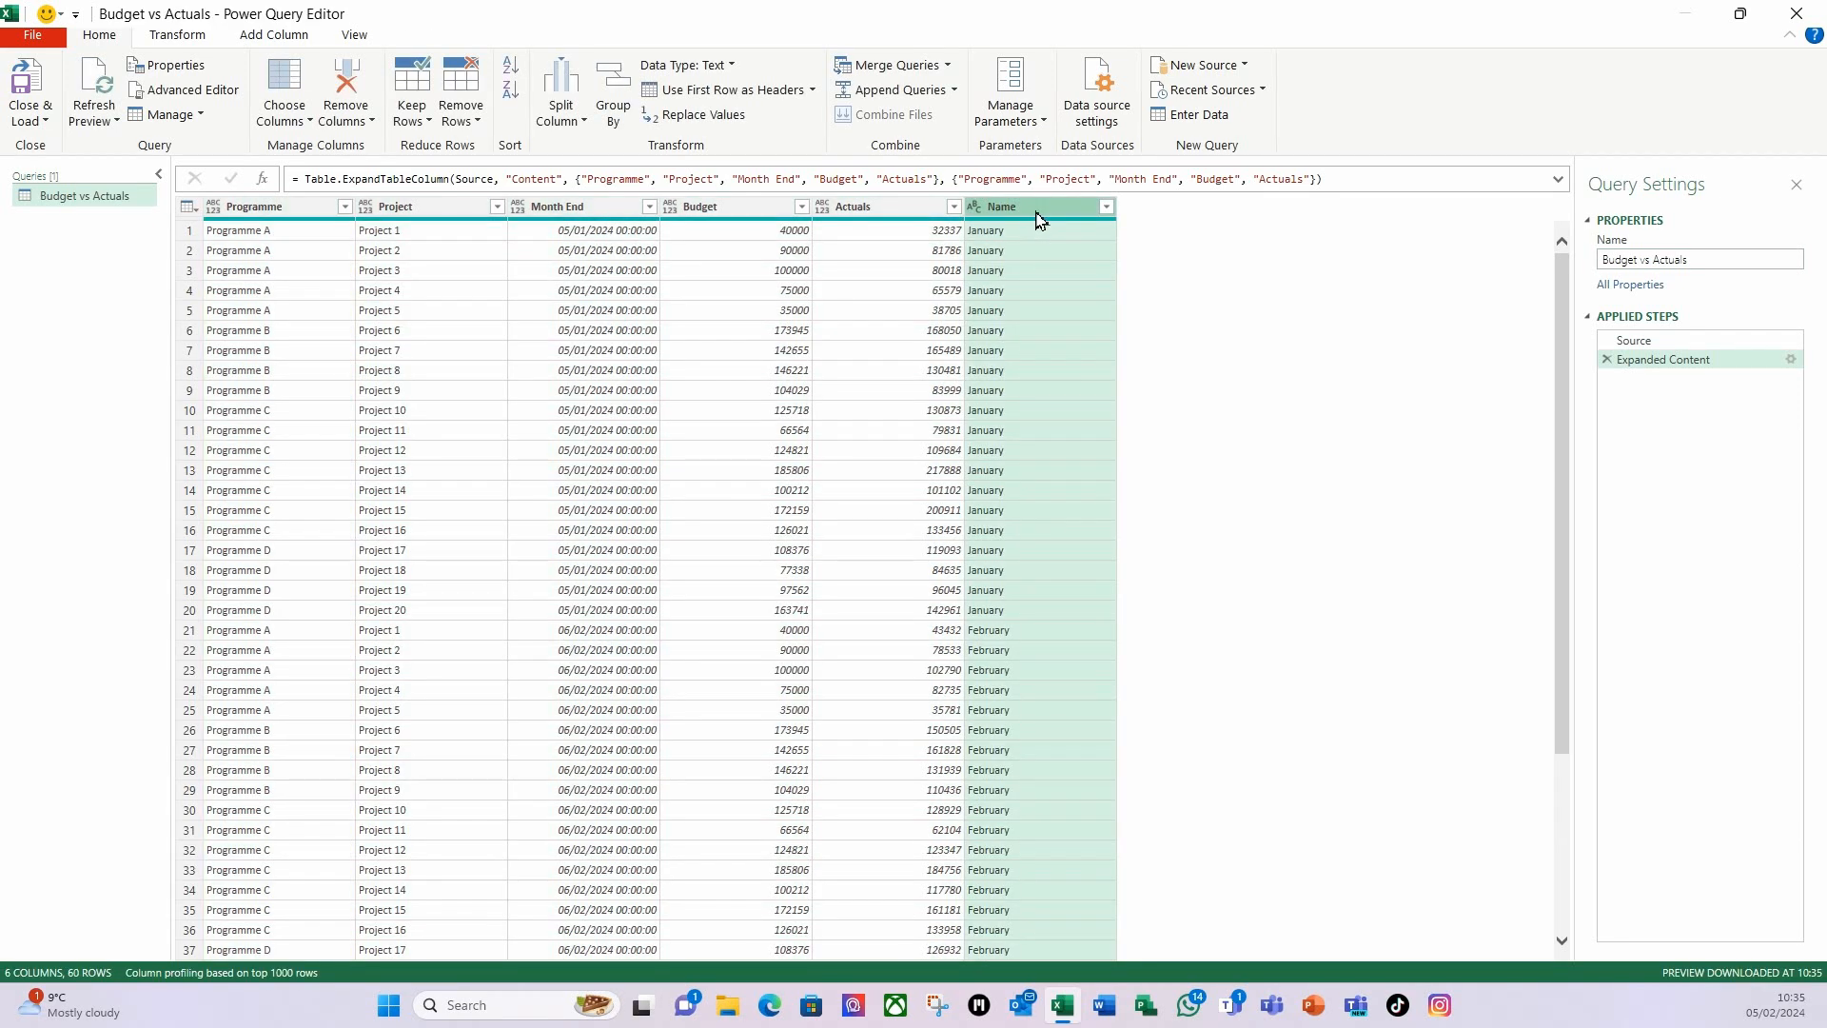
drag(1046, 220, 296, 239)
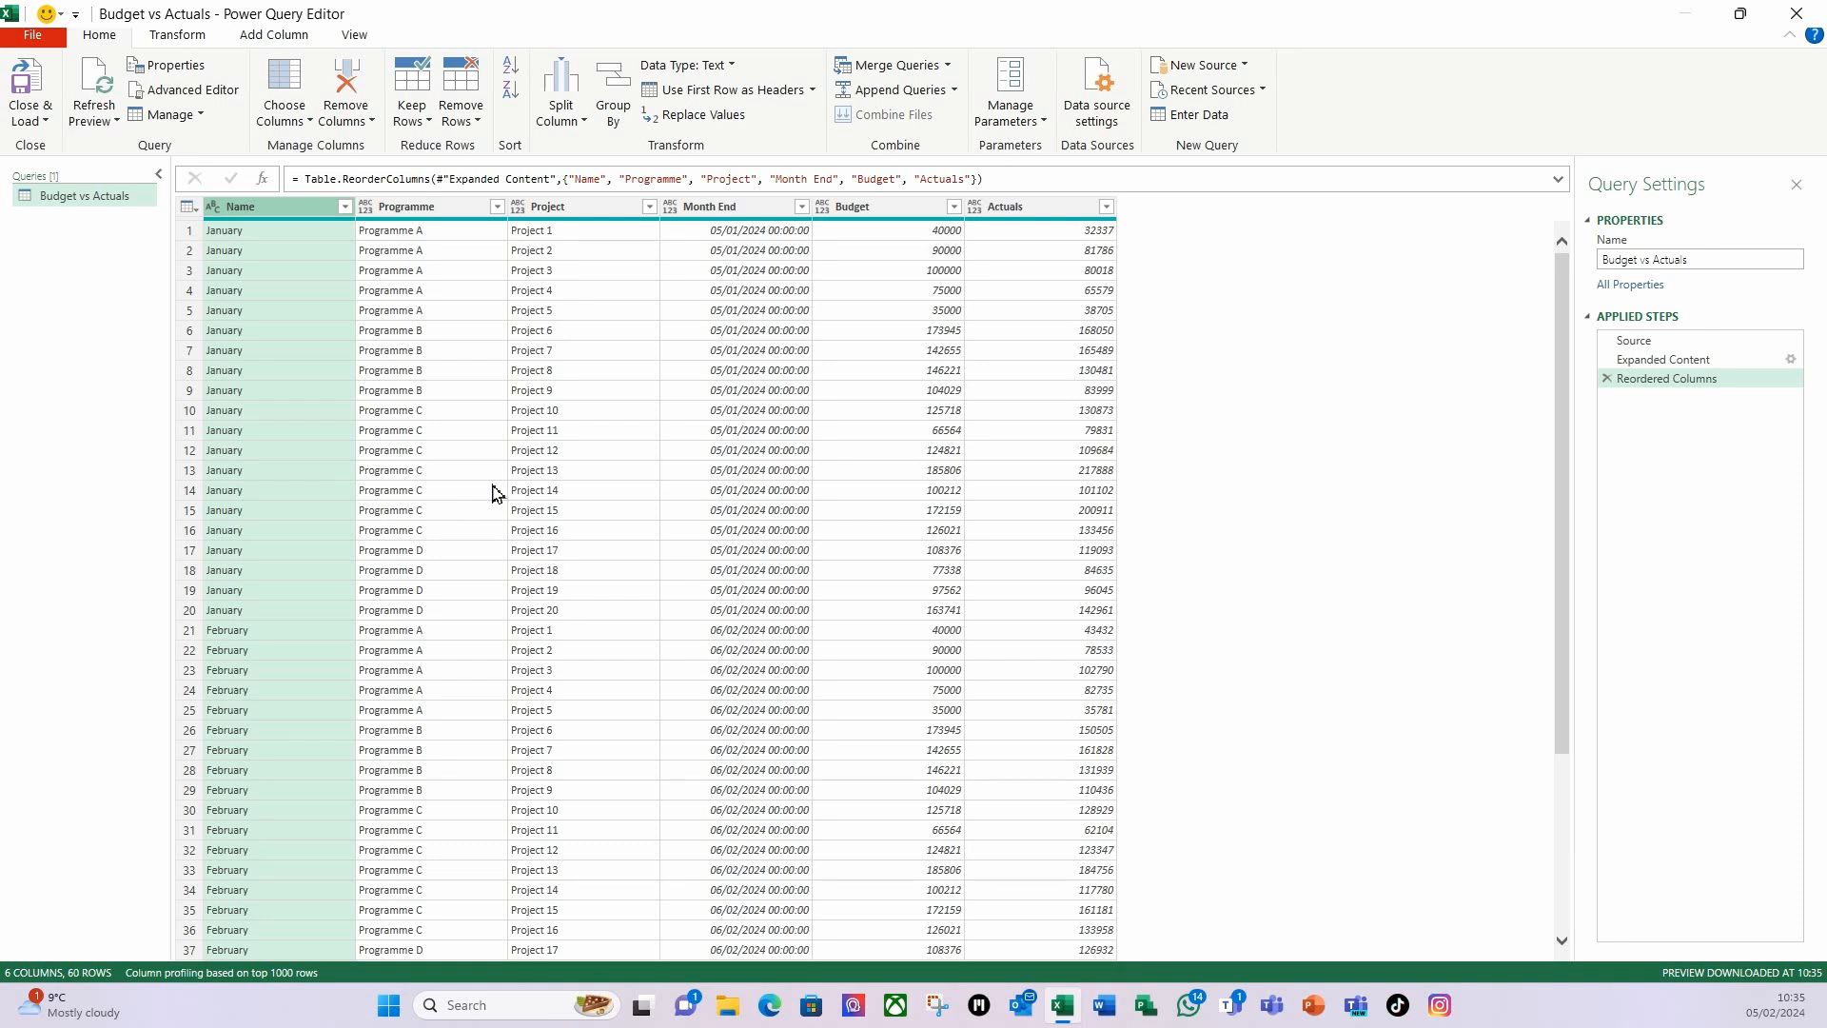
click(709, 207)
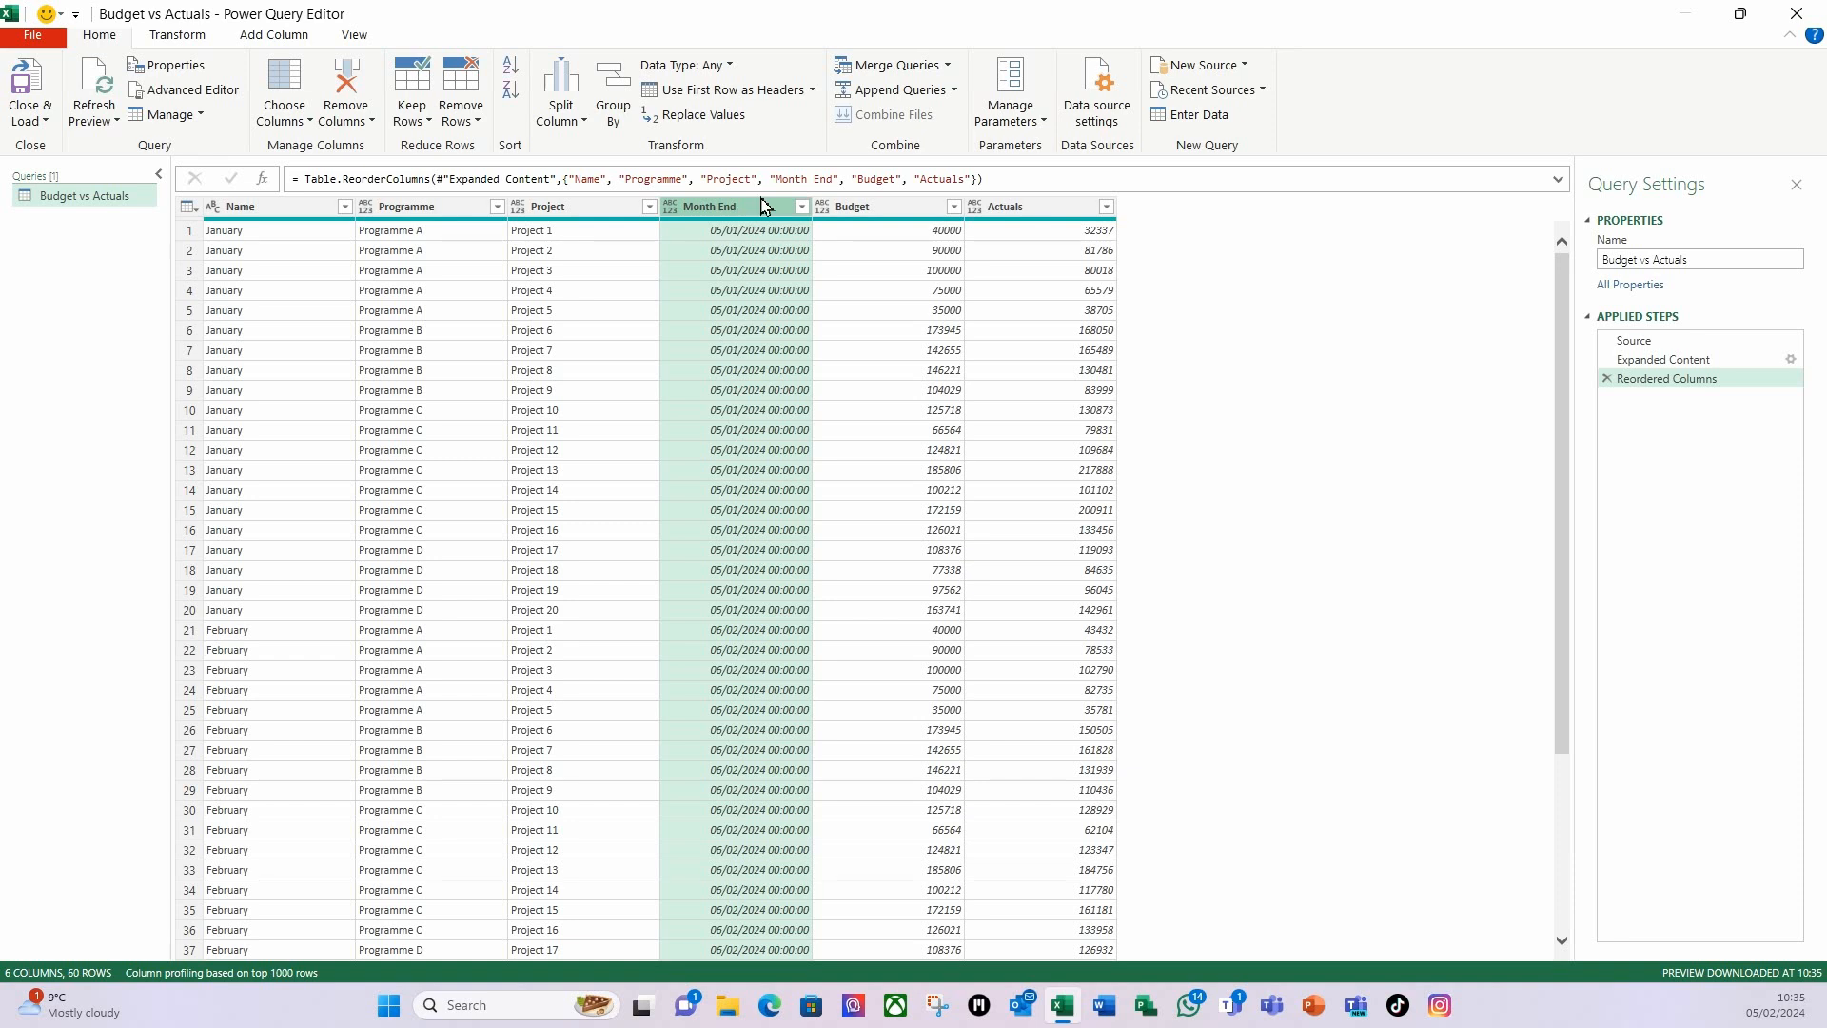
click(730, 66)
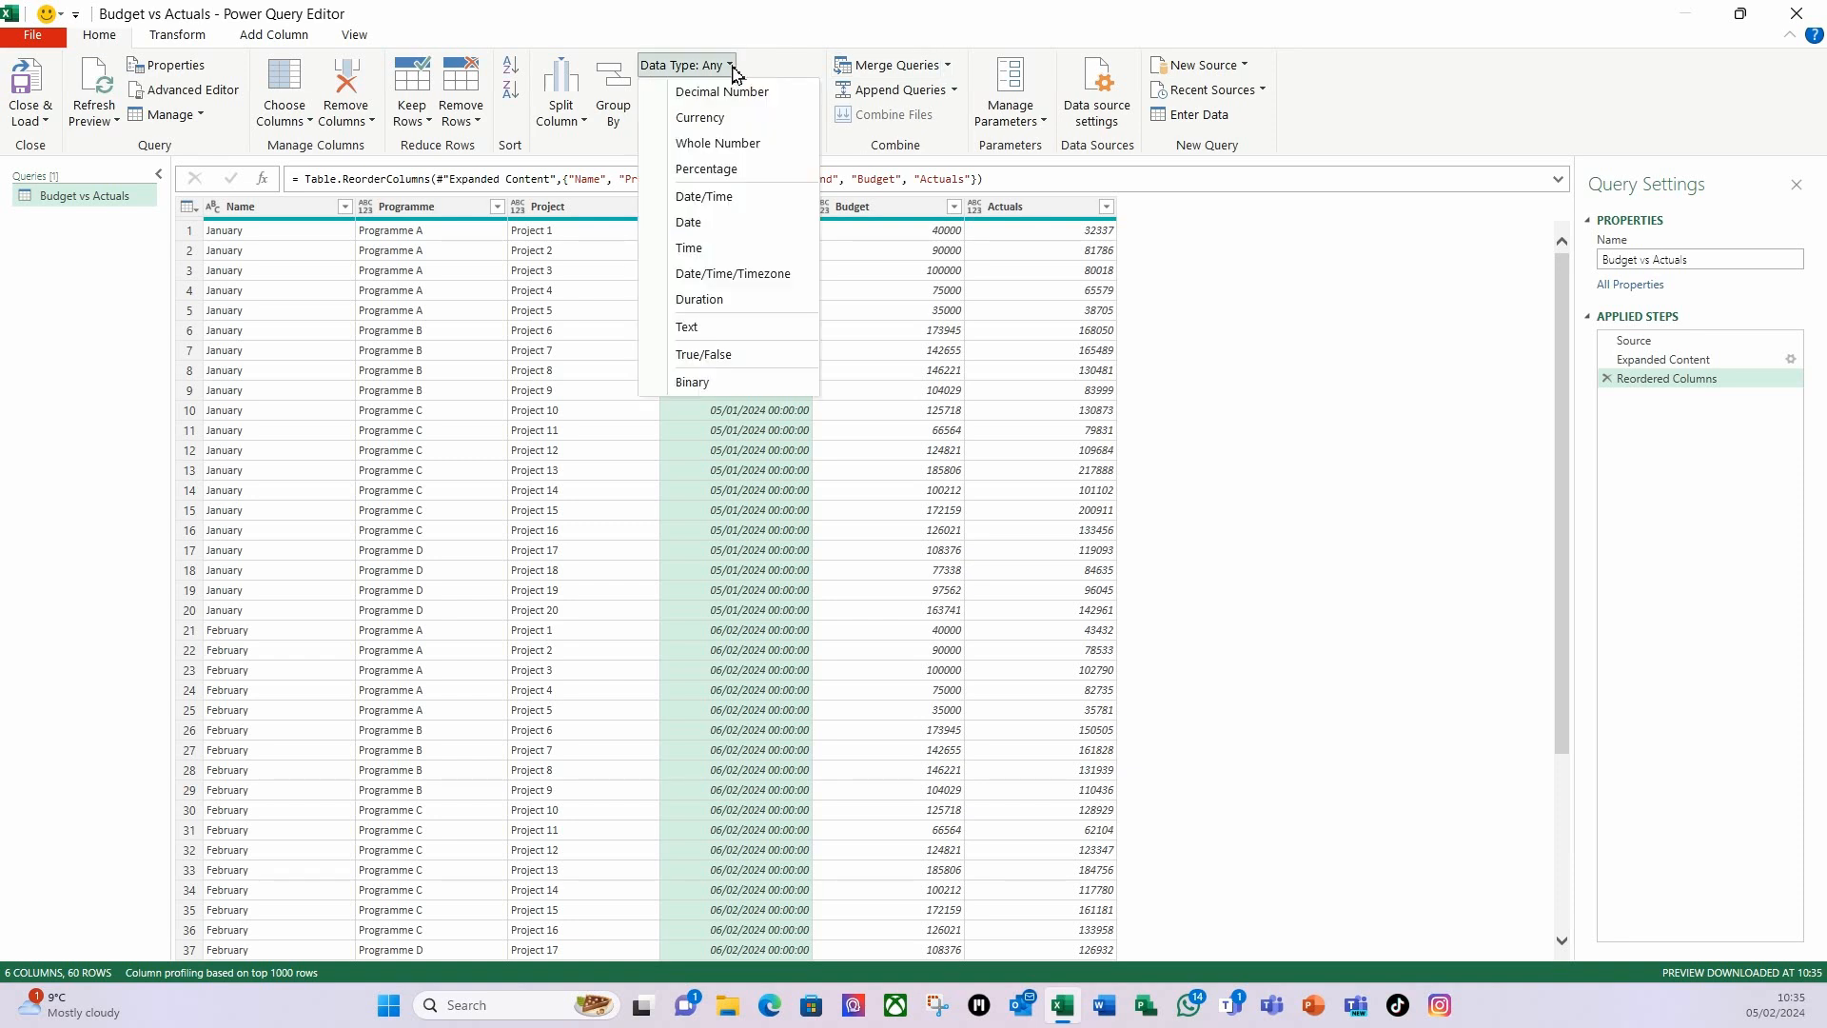
click(710, 224)
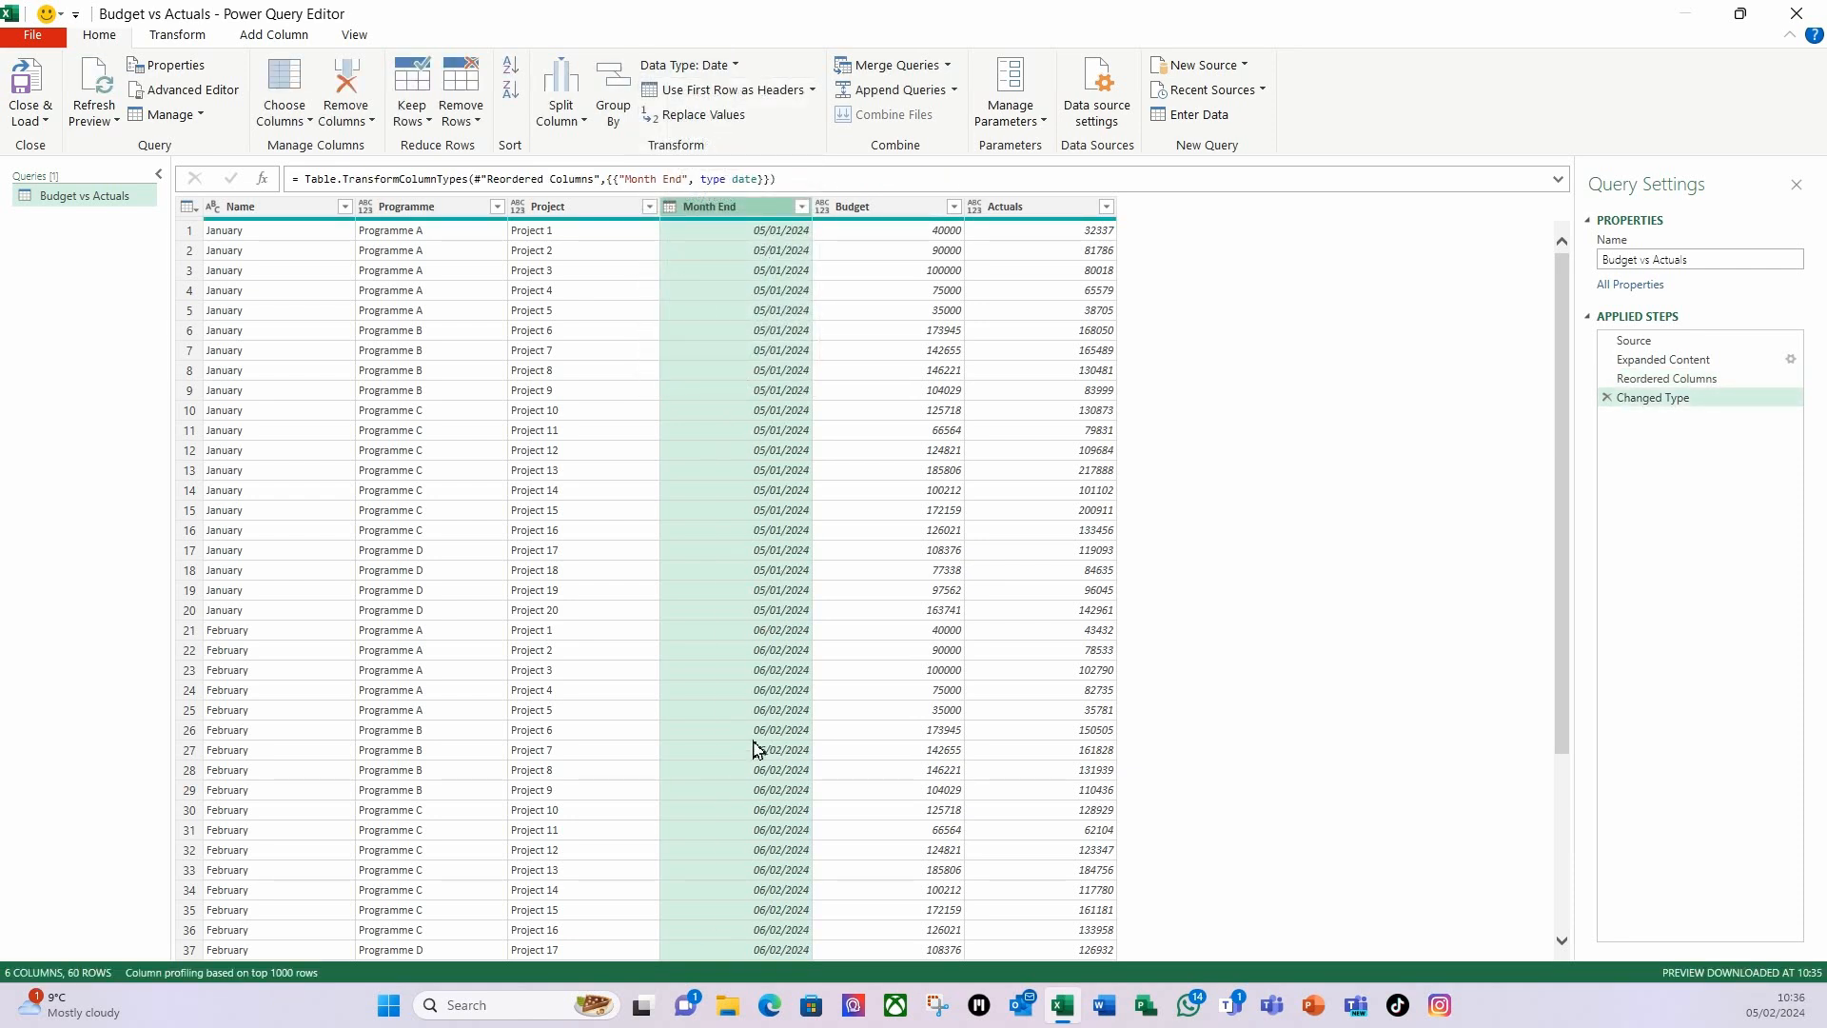
- Set the data type of the Budget and Actuals columns to Currency
click(867, 211)
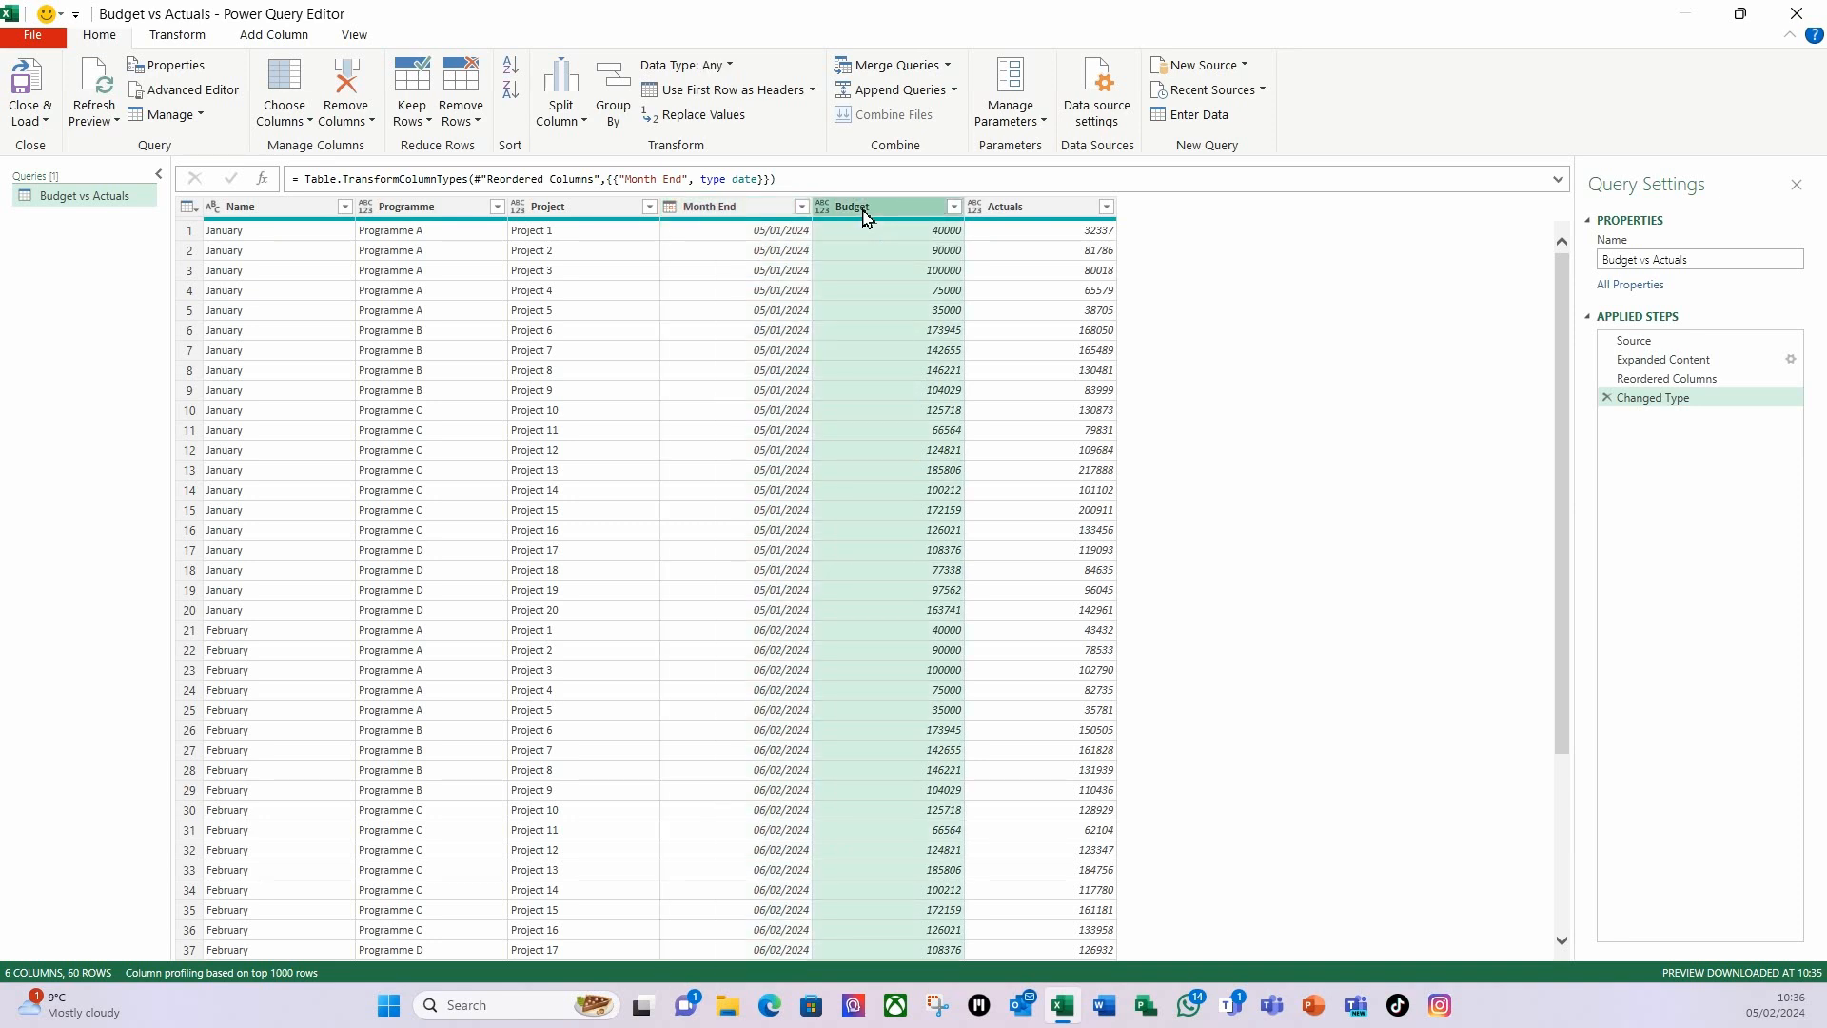
ctrl+click(1041, 211)
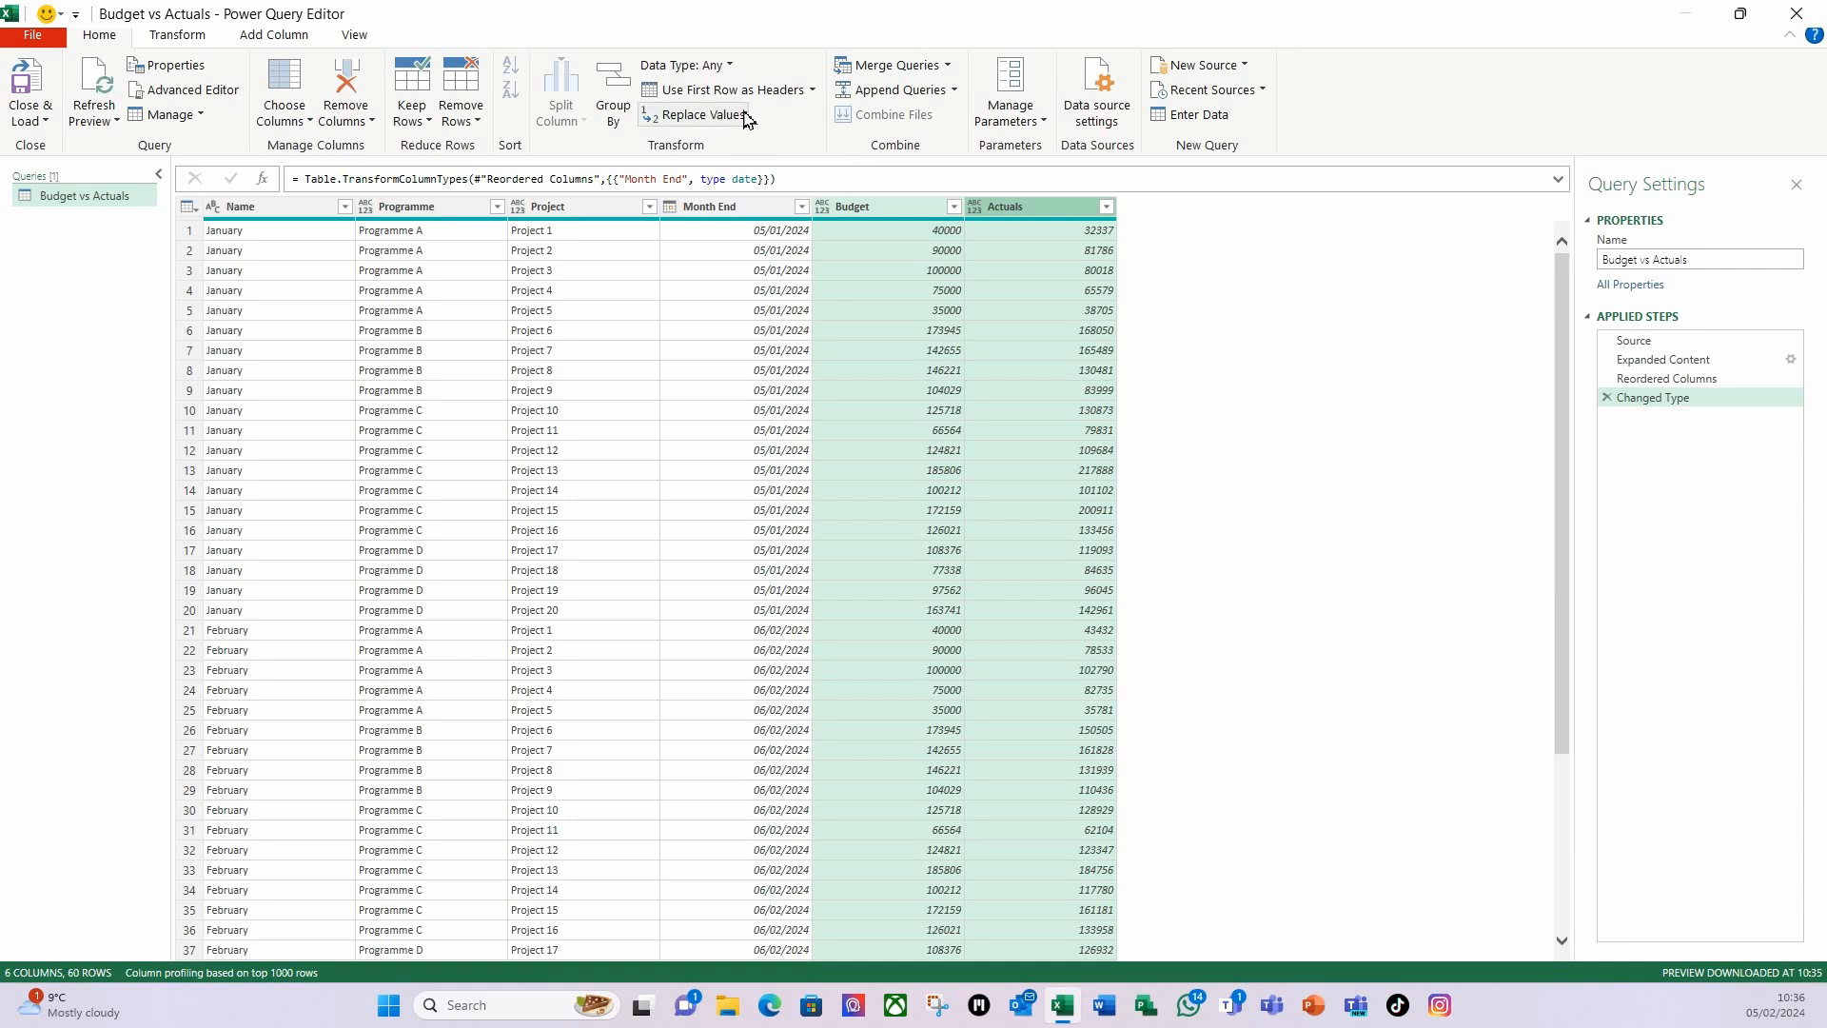
click(730, 65)
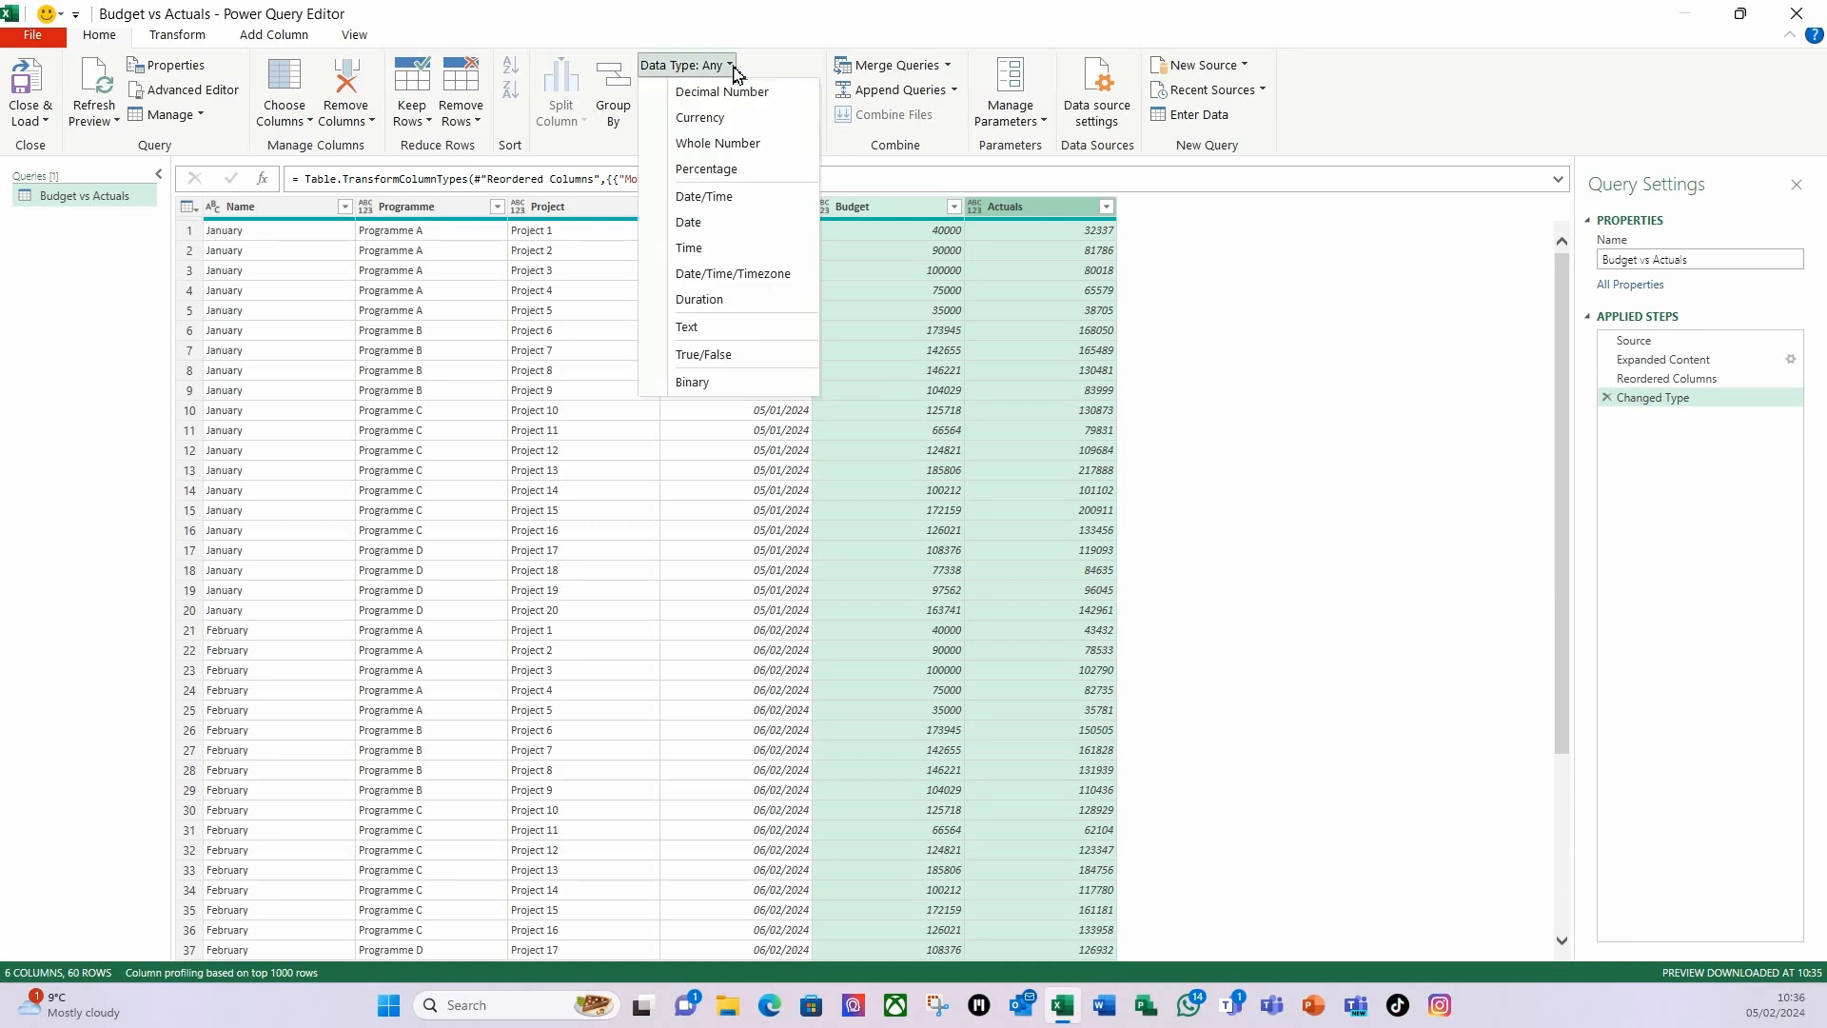
click(721, 117)
click(896, 272)
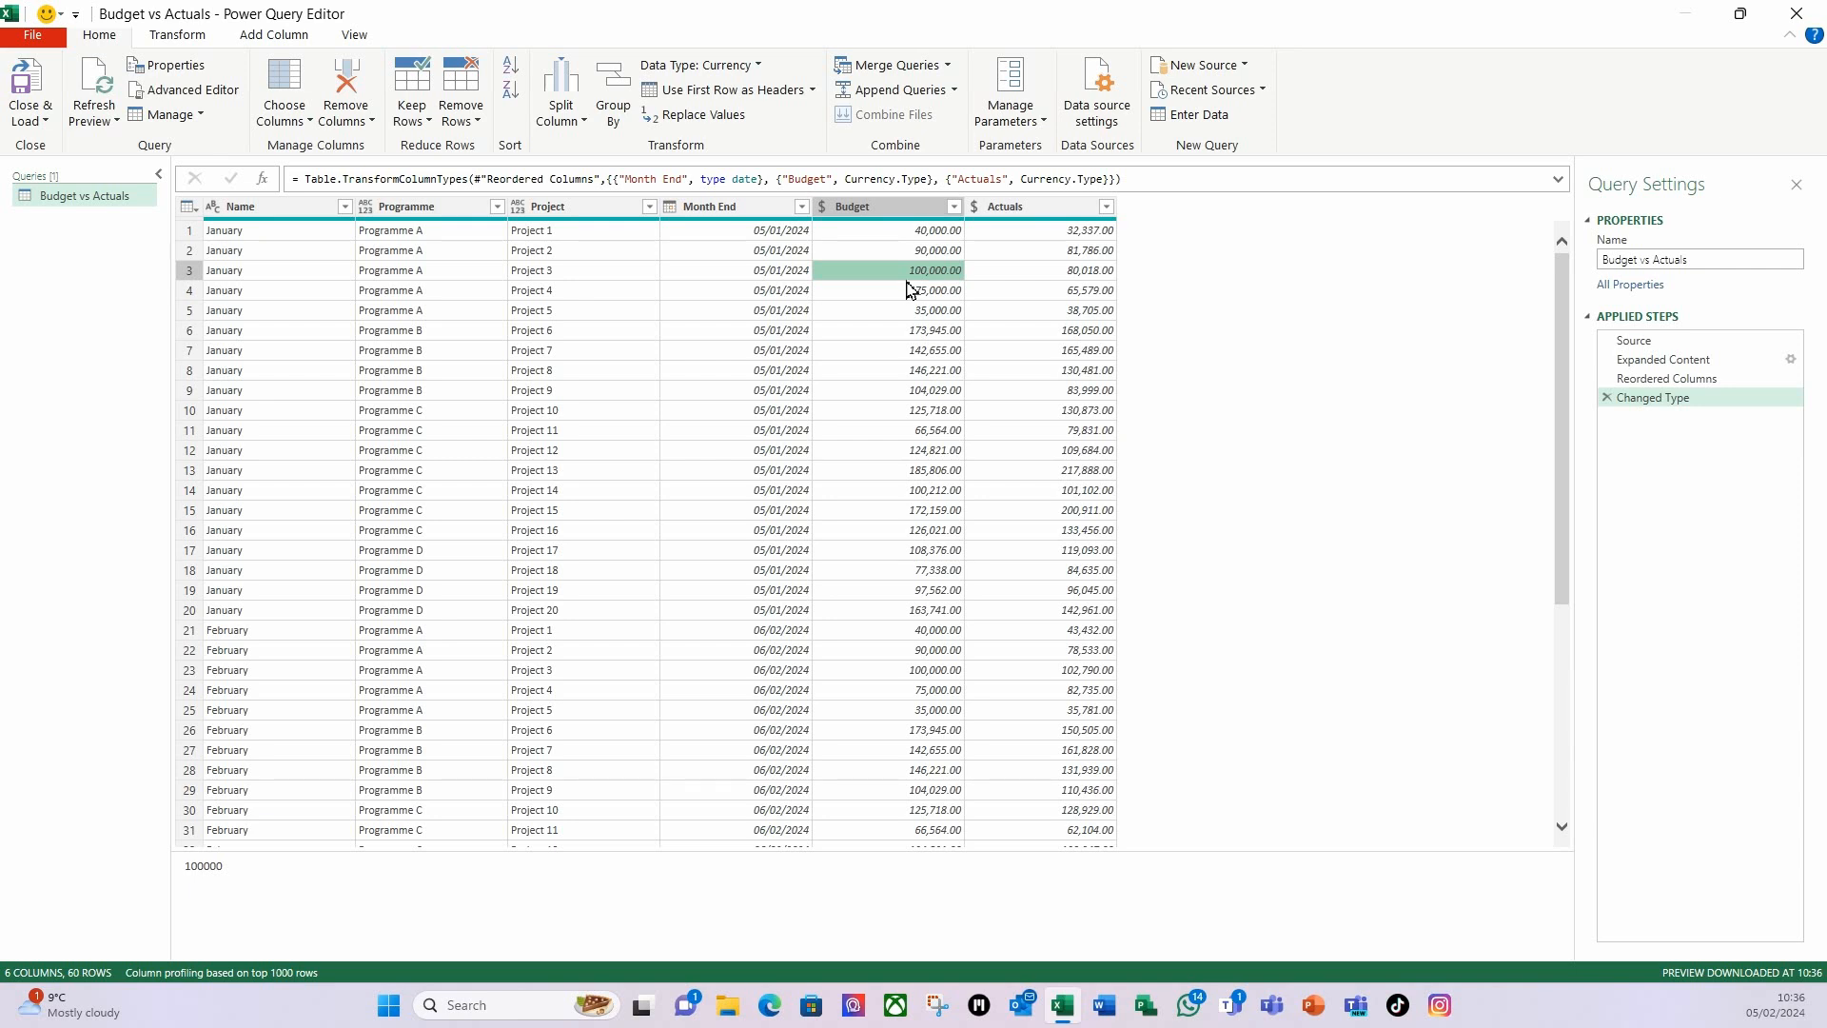
- Add a column that subtracts Budget from Actuals
click(1018, 215)
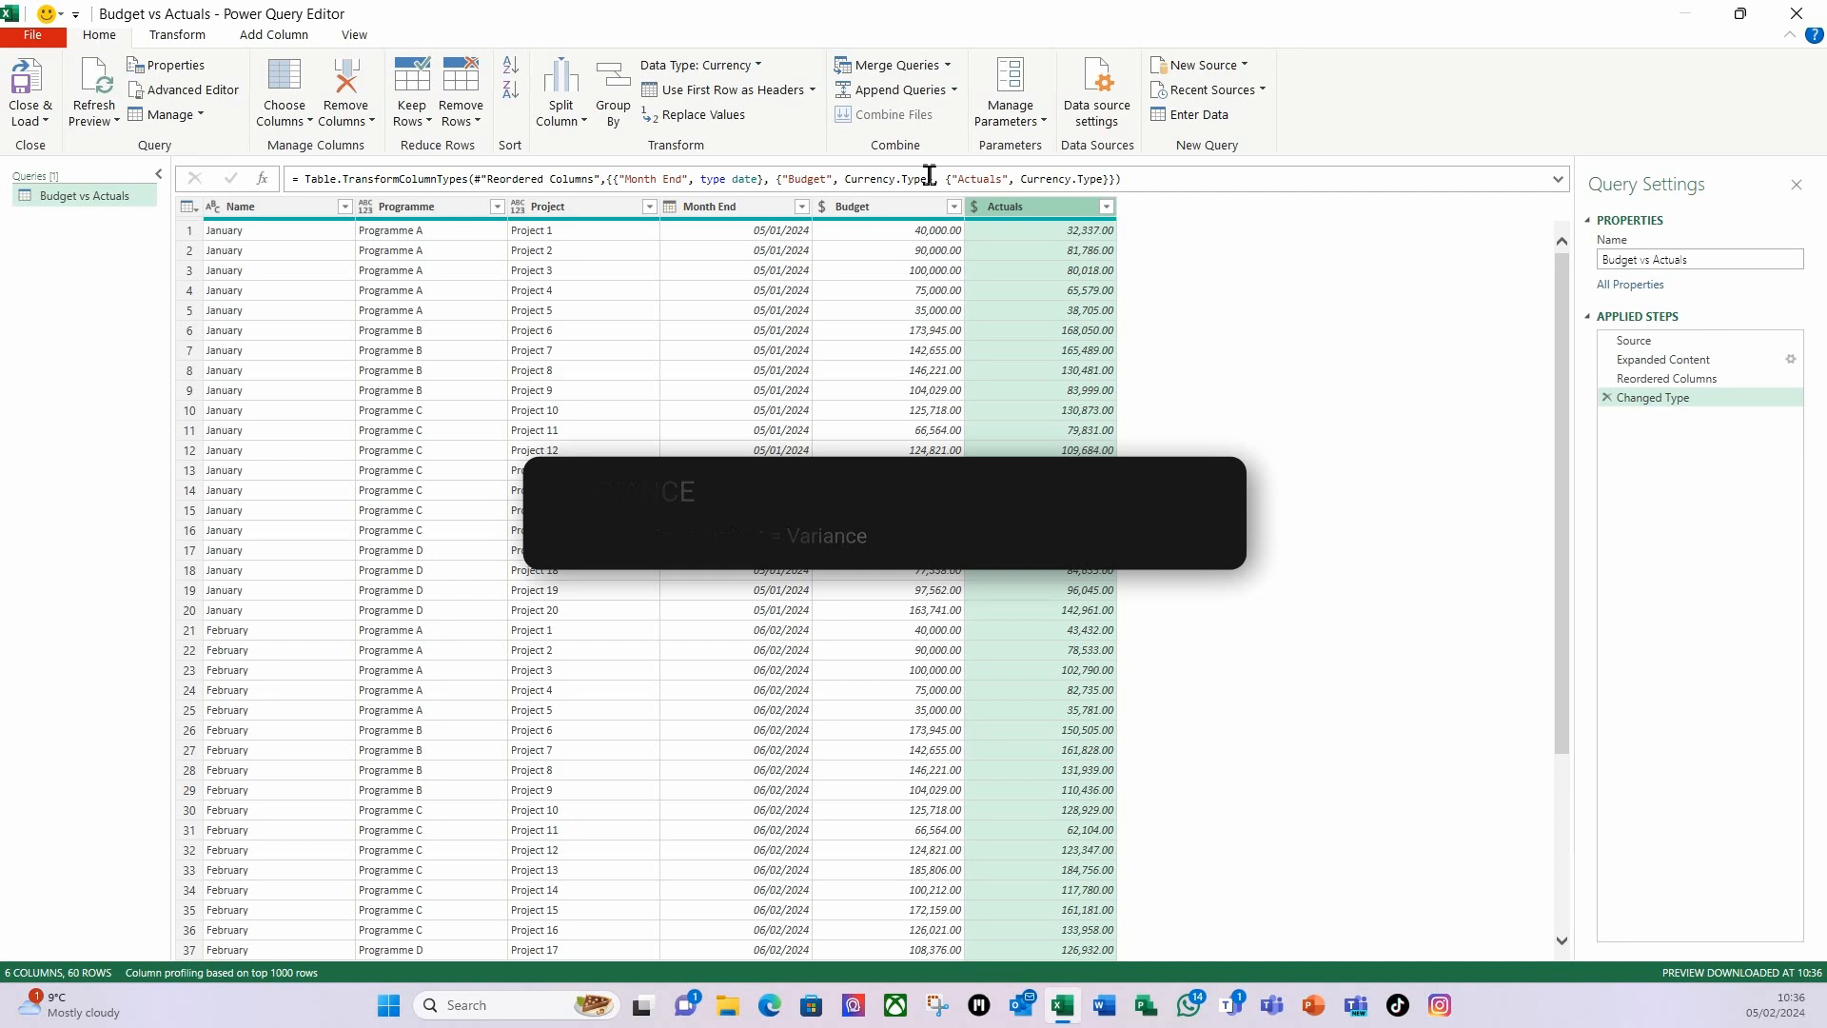
ctrl+click(900, 211)
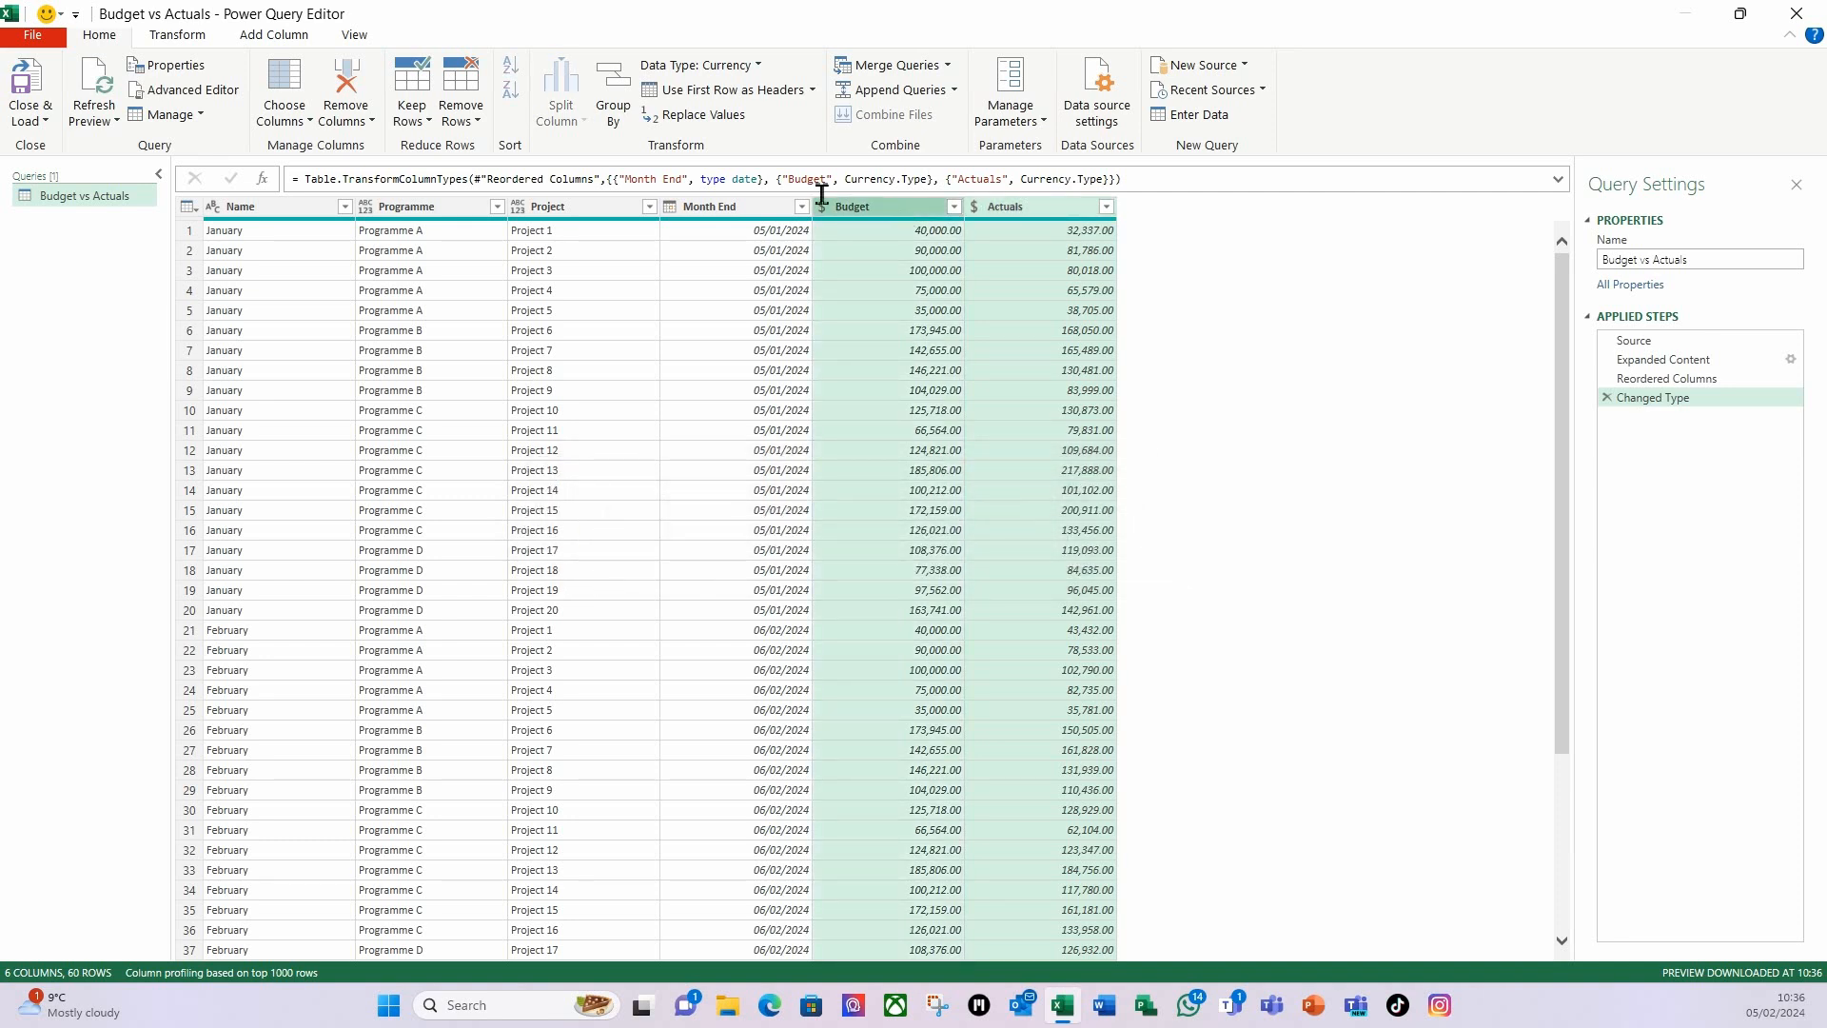
click(276, 38)
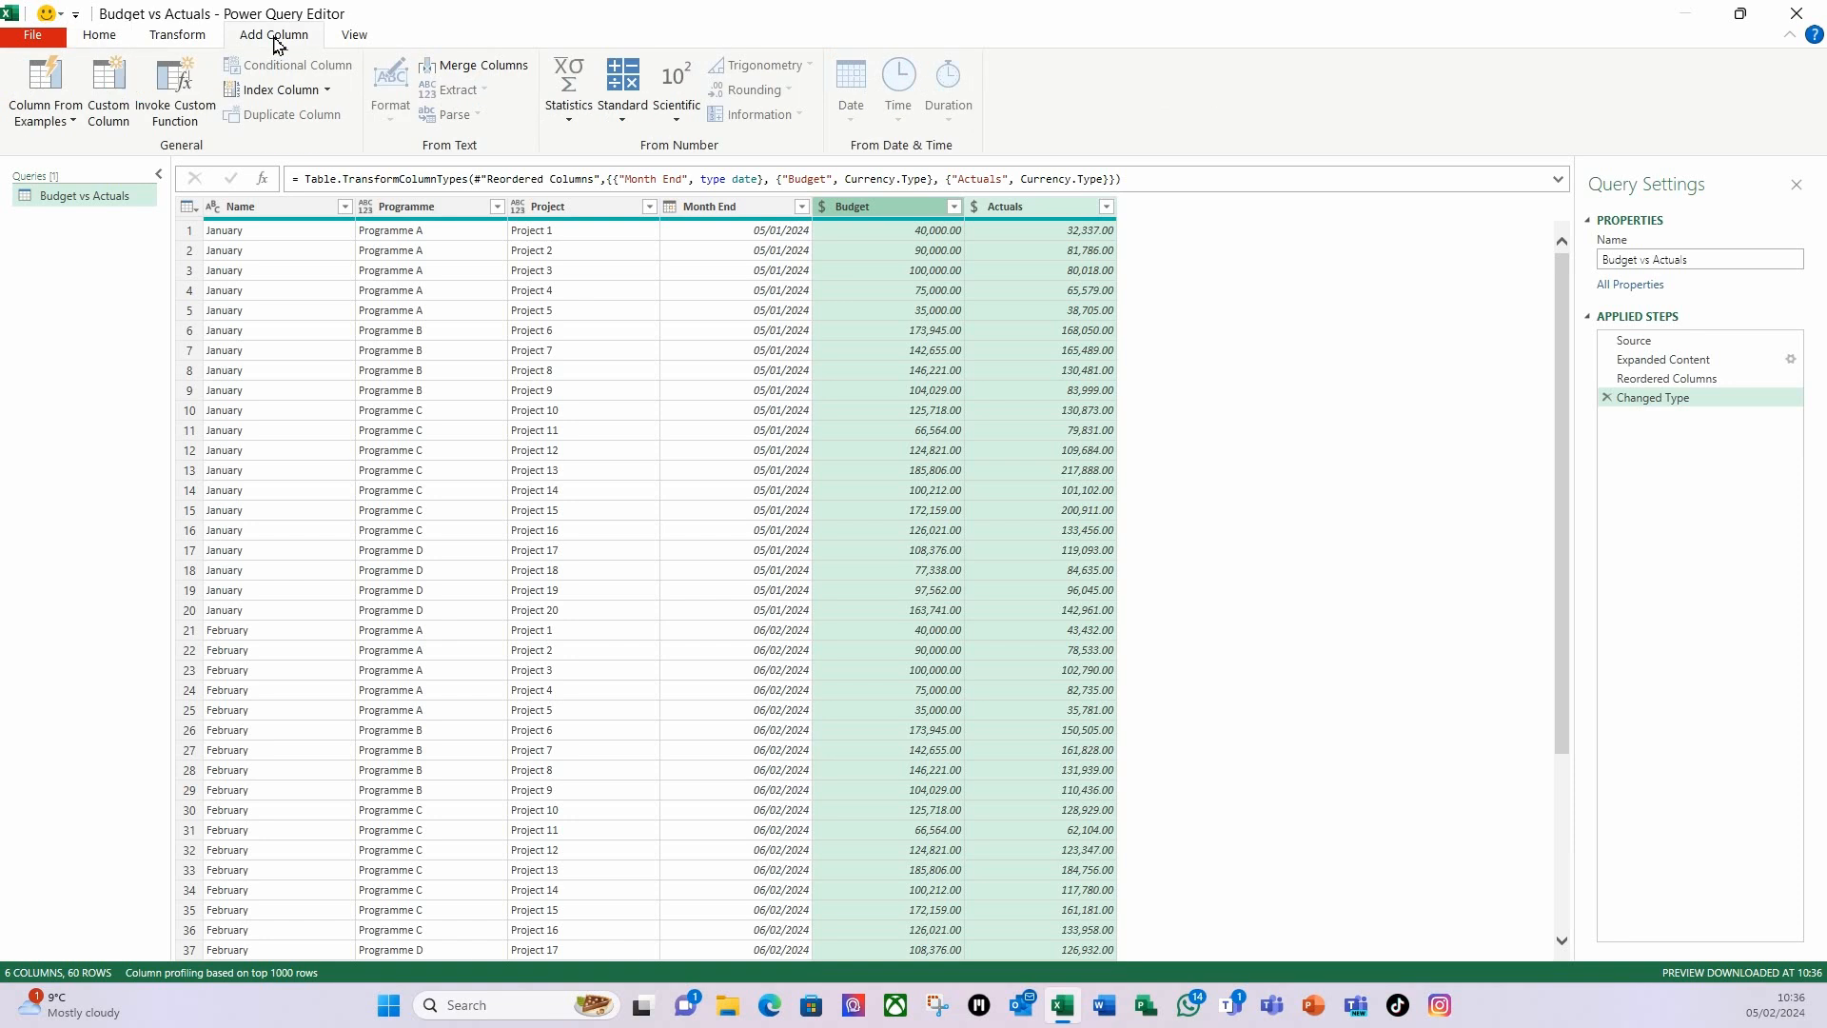
click(623, 124)
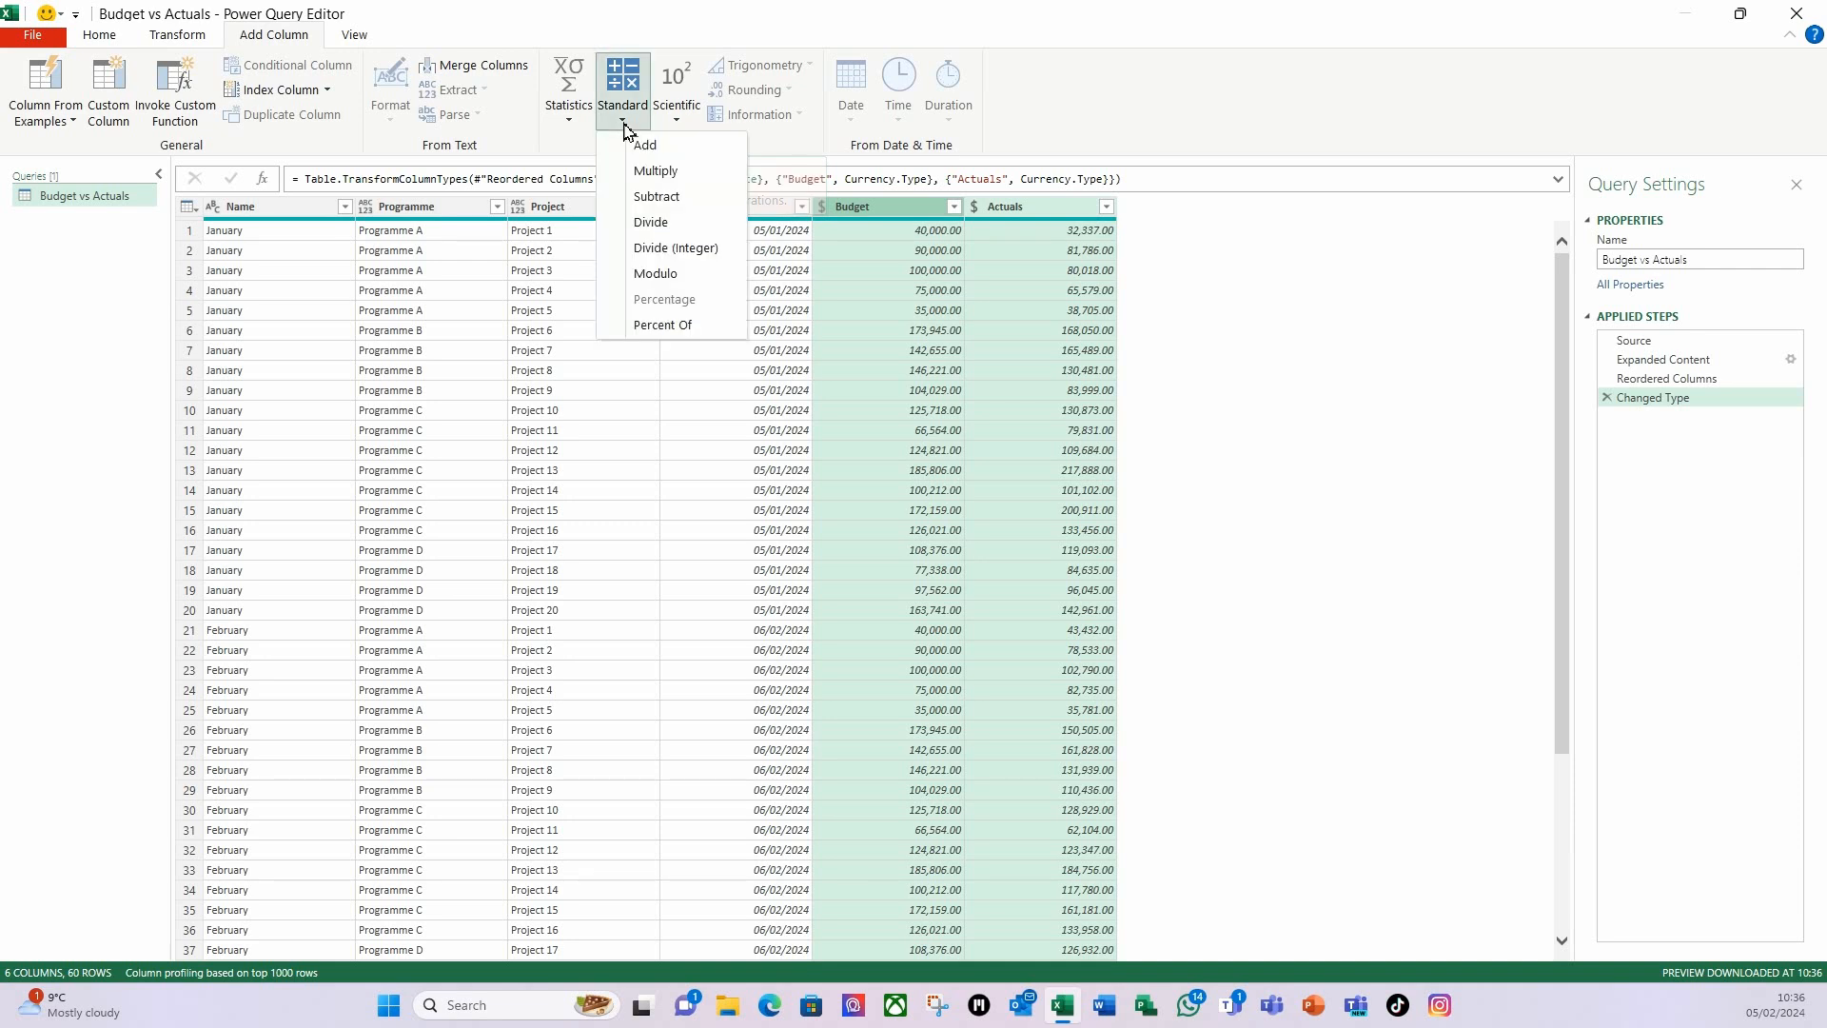
click(689, 209)
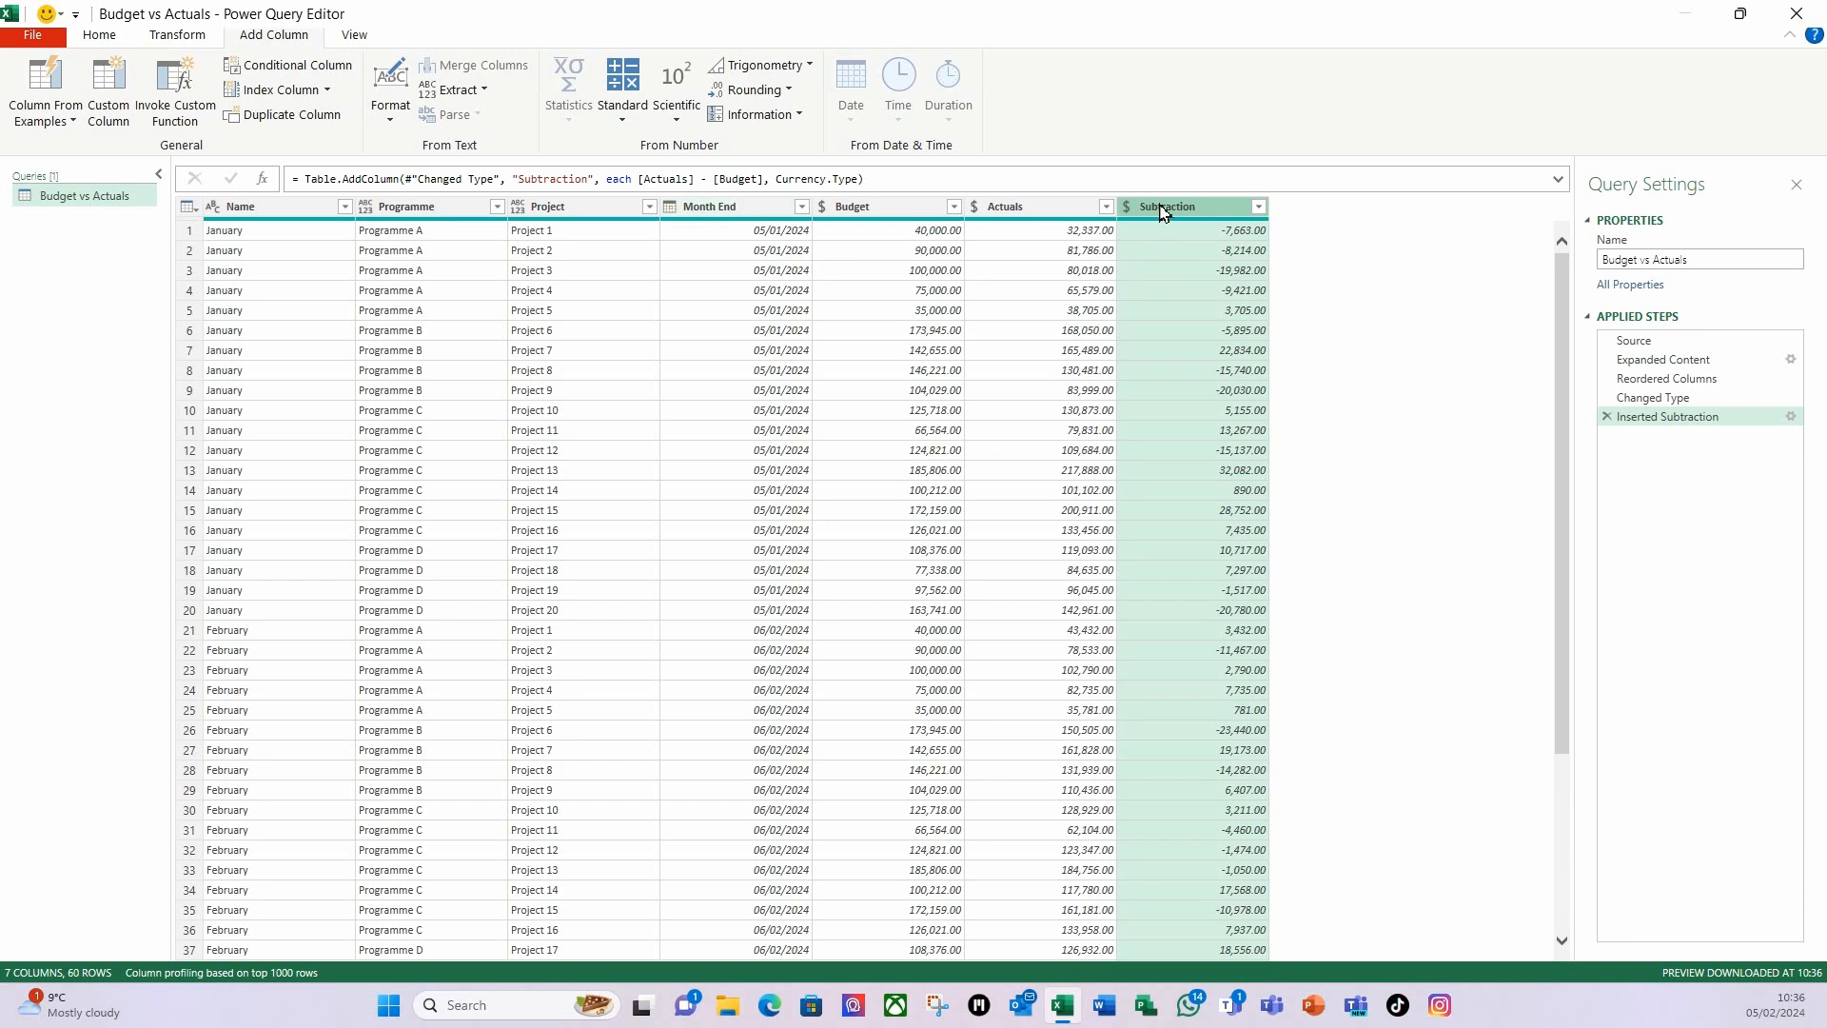
- Rename the new Subtraction column as Variance
right_click(1173, 214)
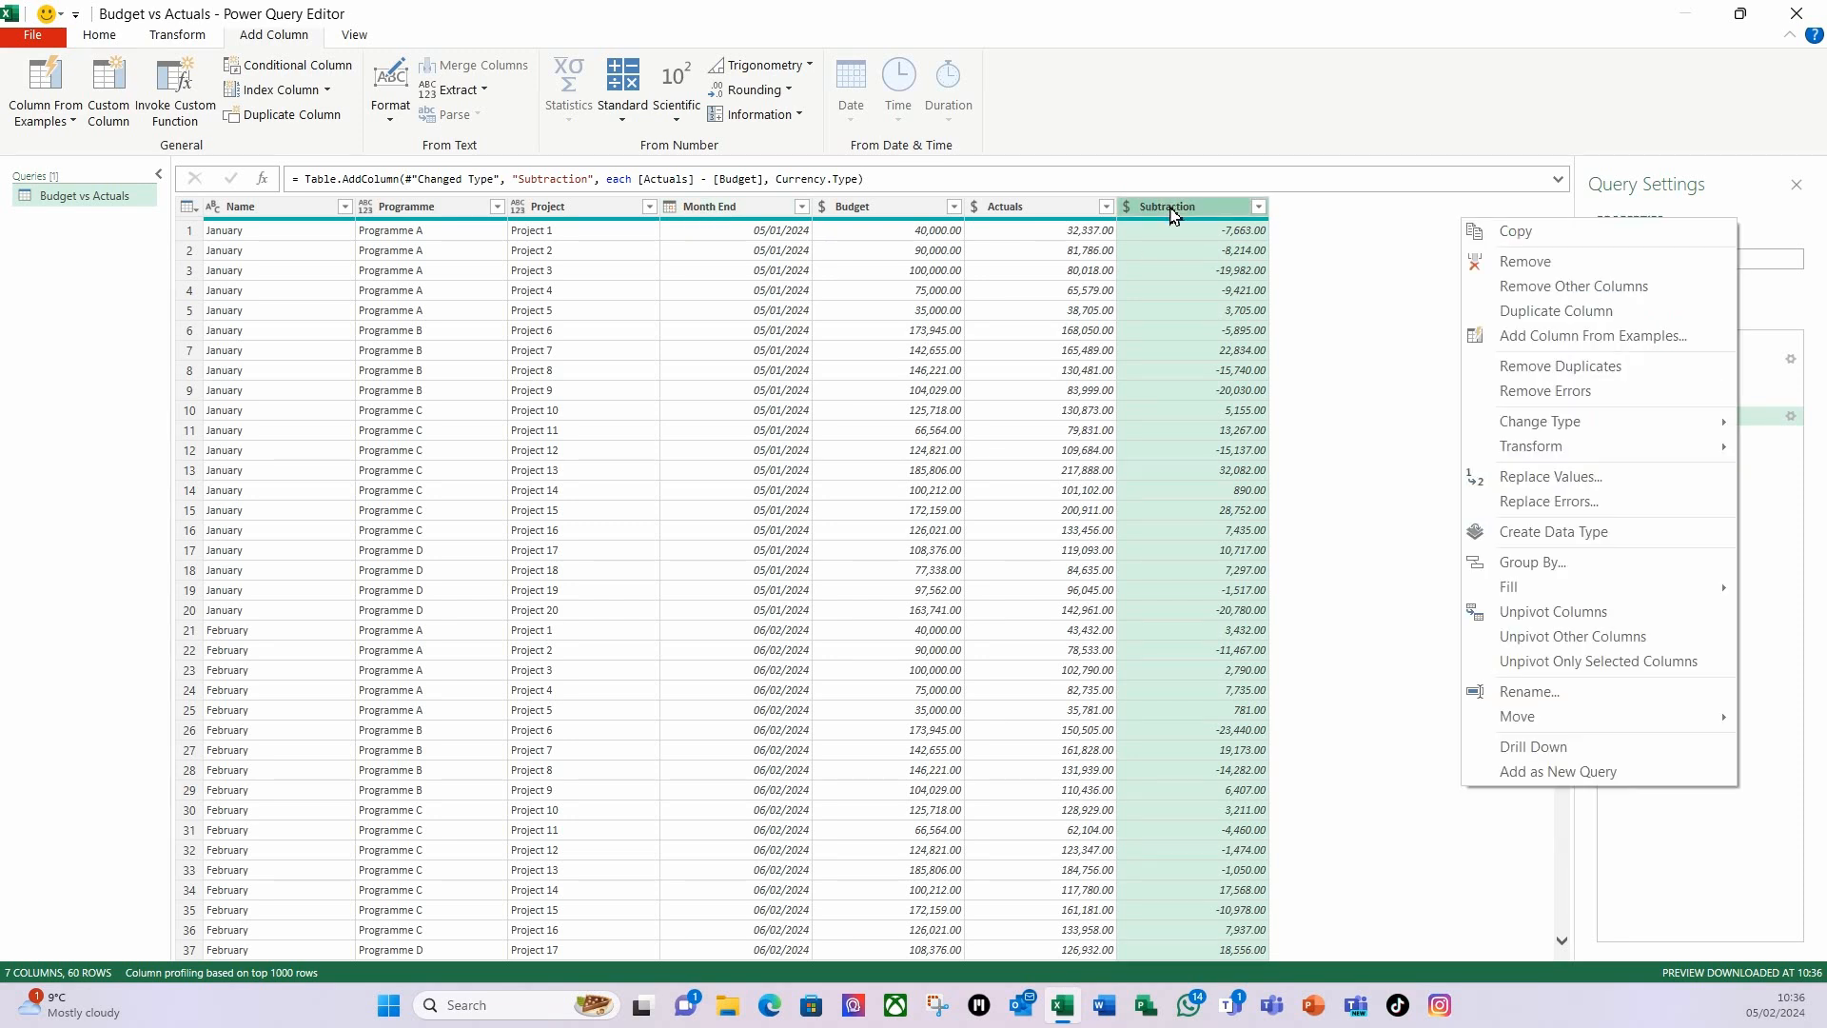
click(1557, 693)
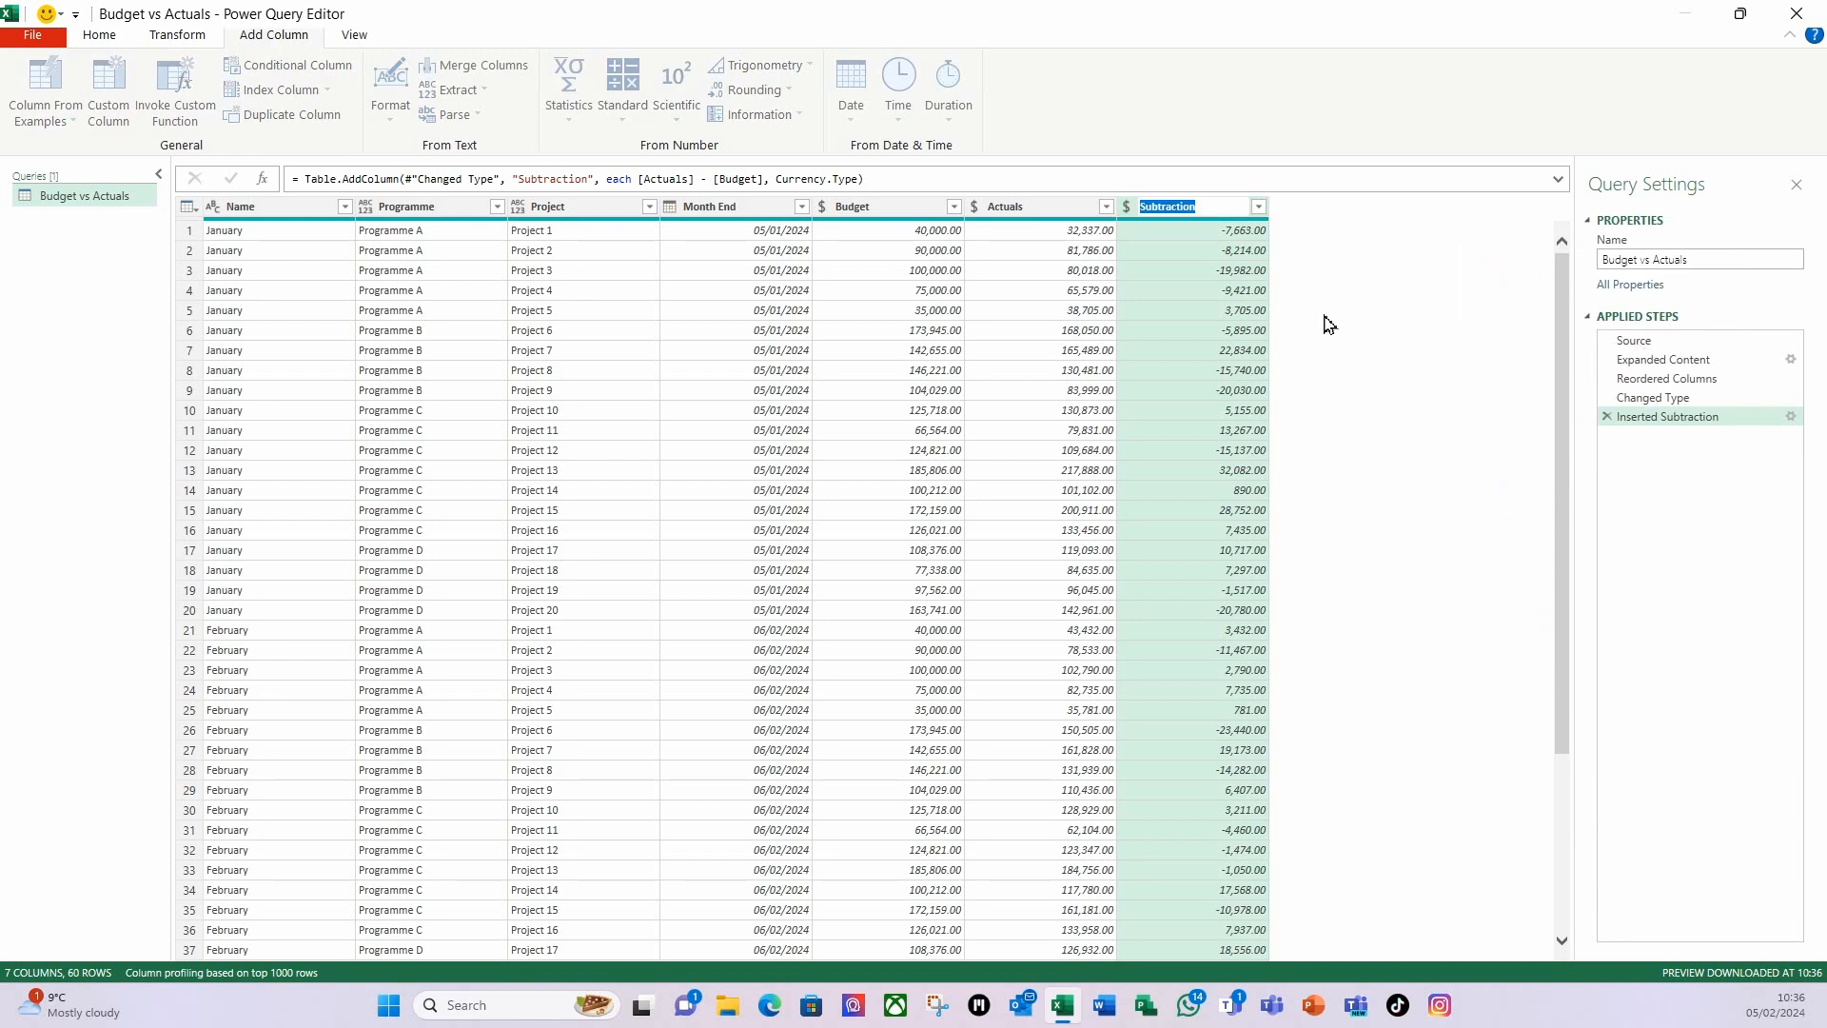
text(Variance)
key(Return)
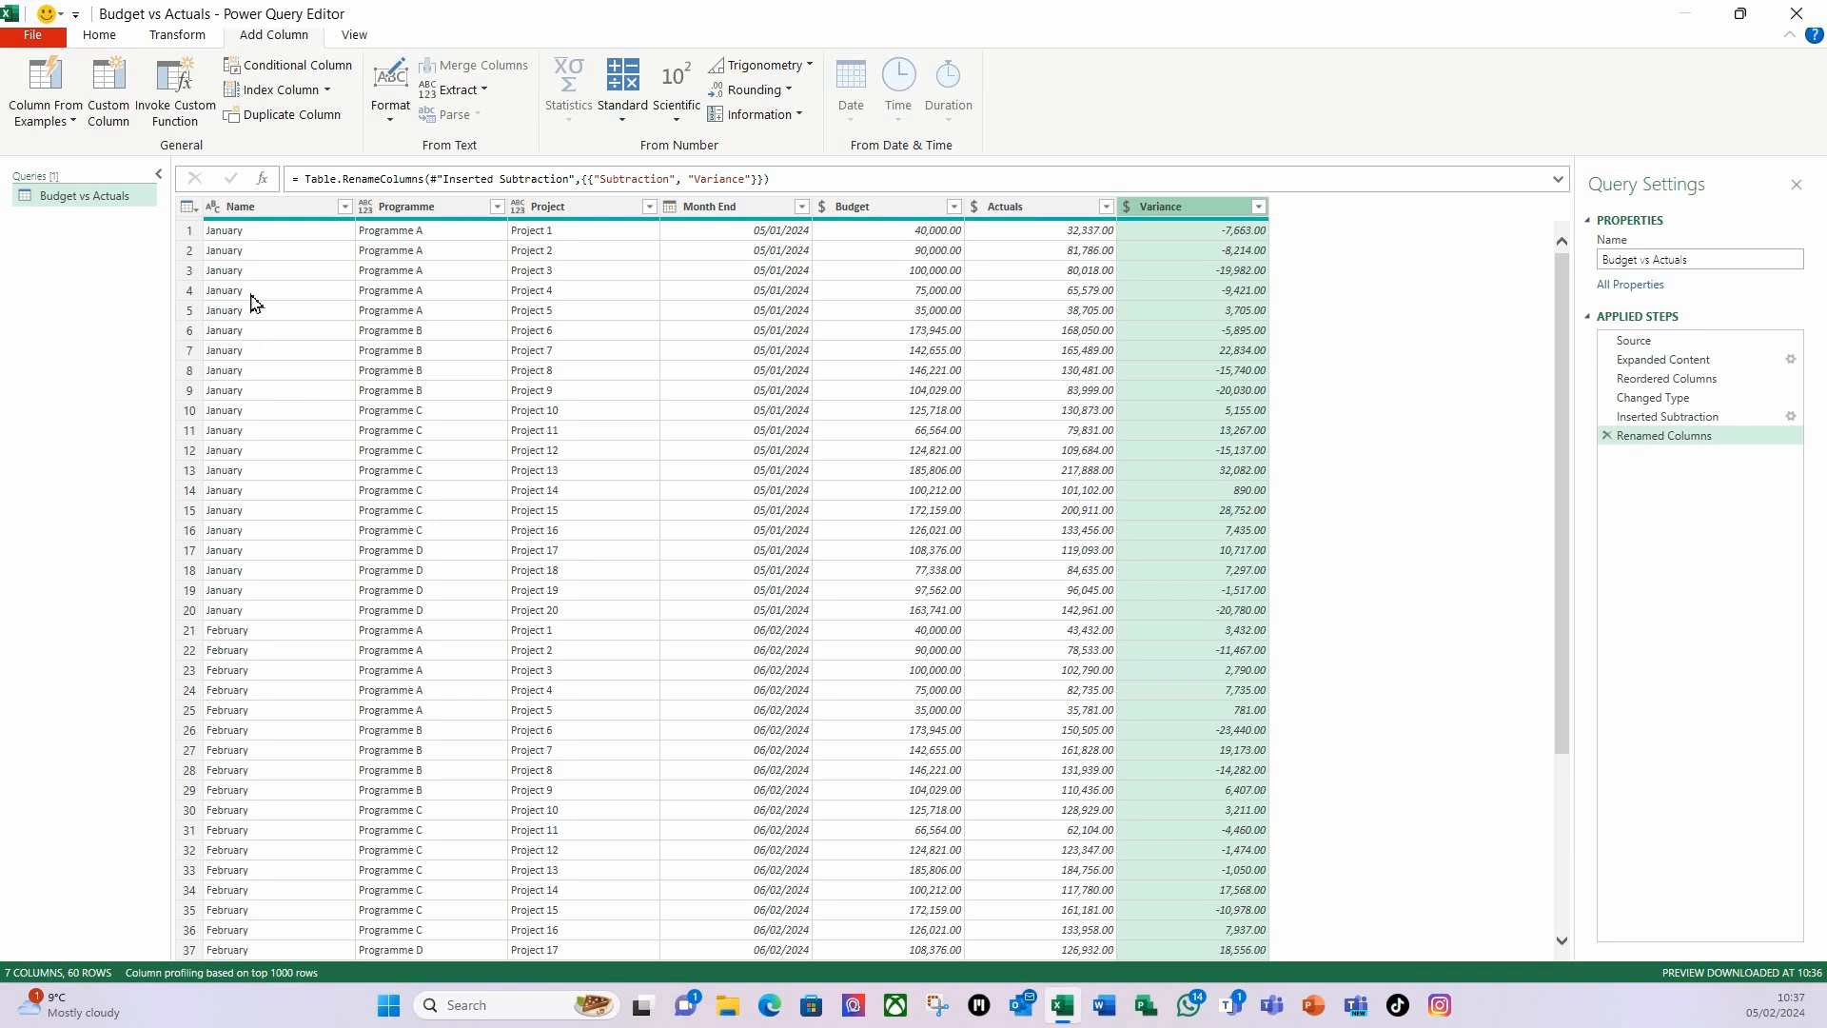
- Check the rows of all three months, then close the query editor and load the query into the workbook
scroll(255, 304, down, 3)
scroll(255, 305, down, 6)
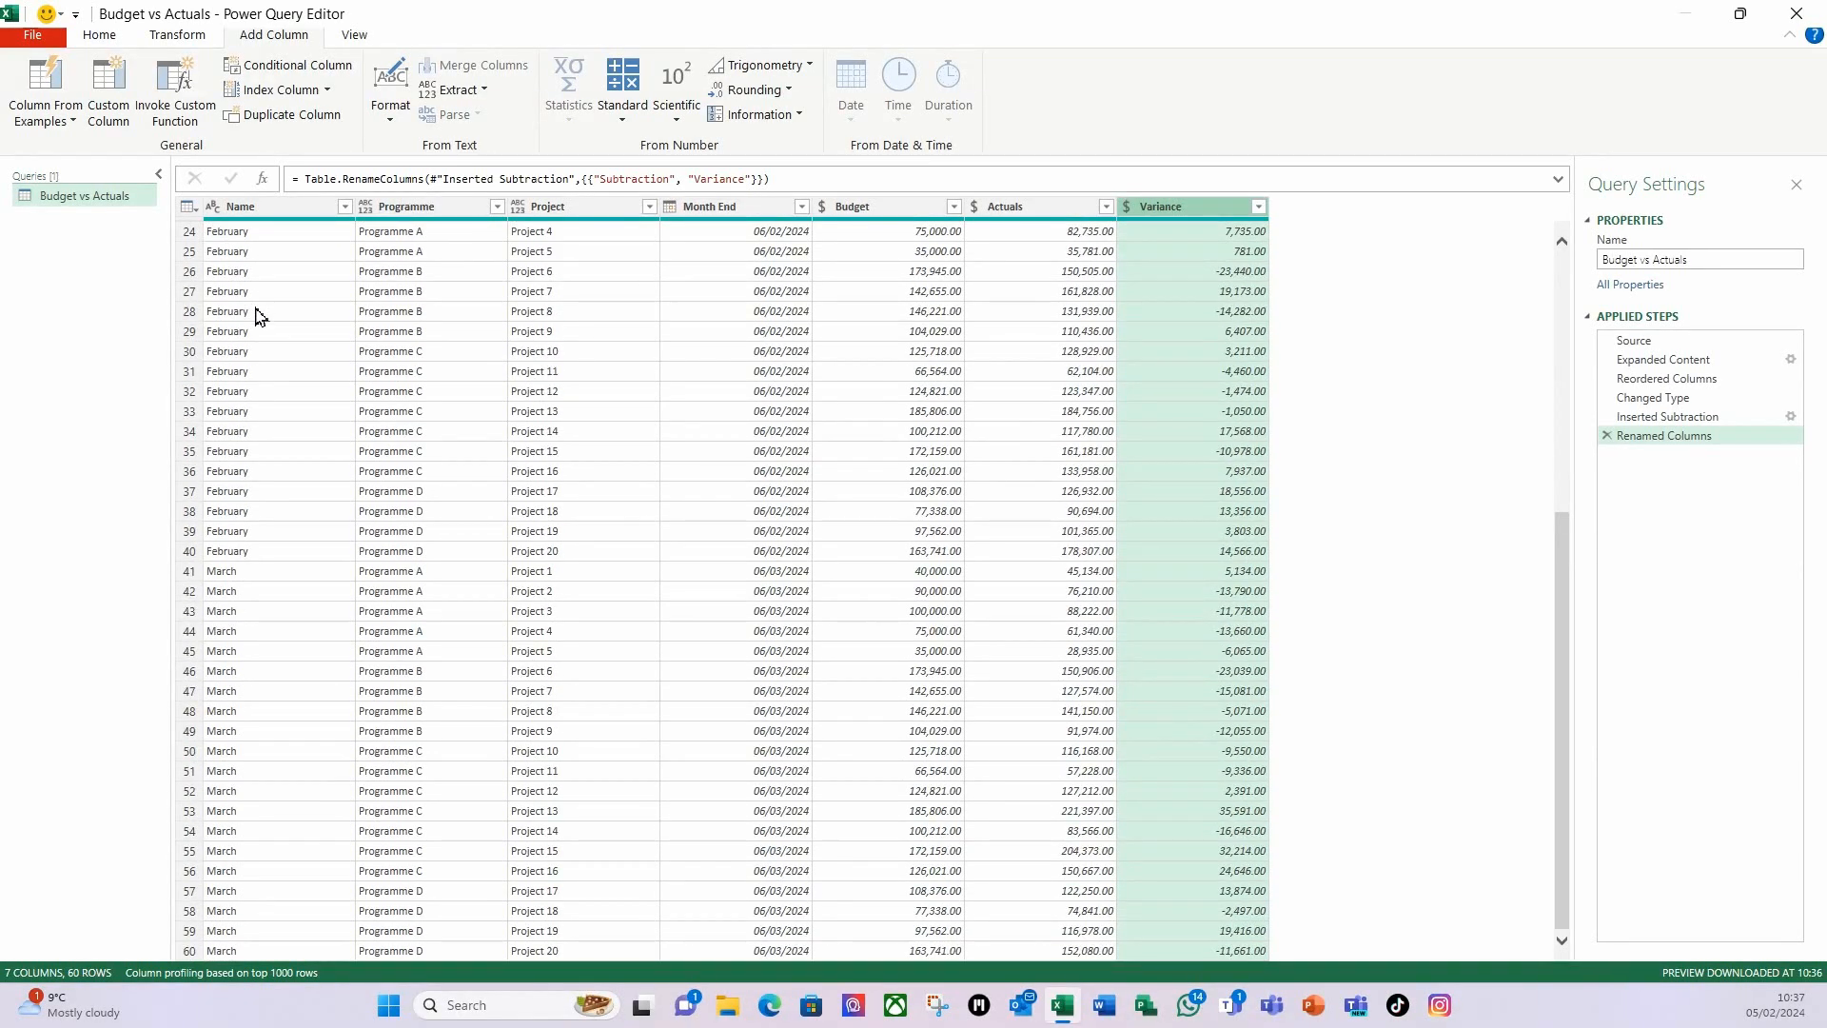
scroll(257, 318, up, 8)
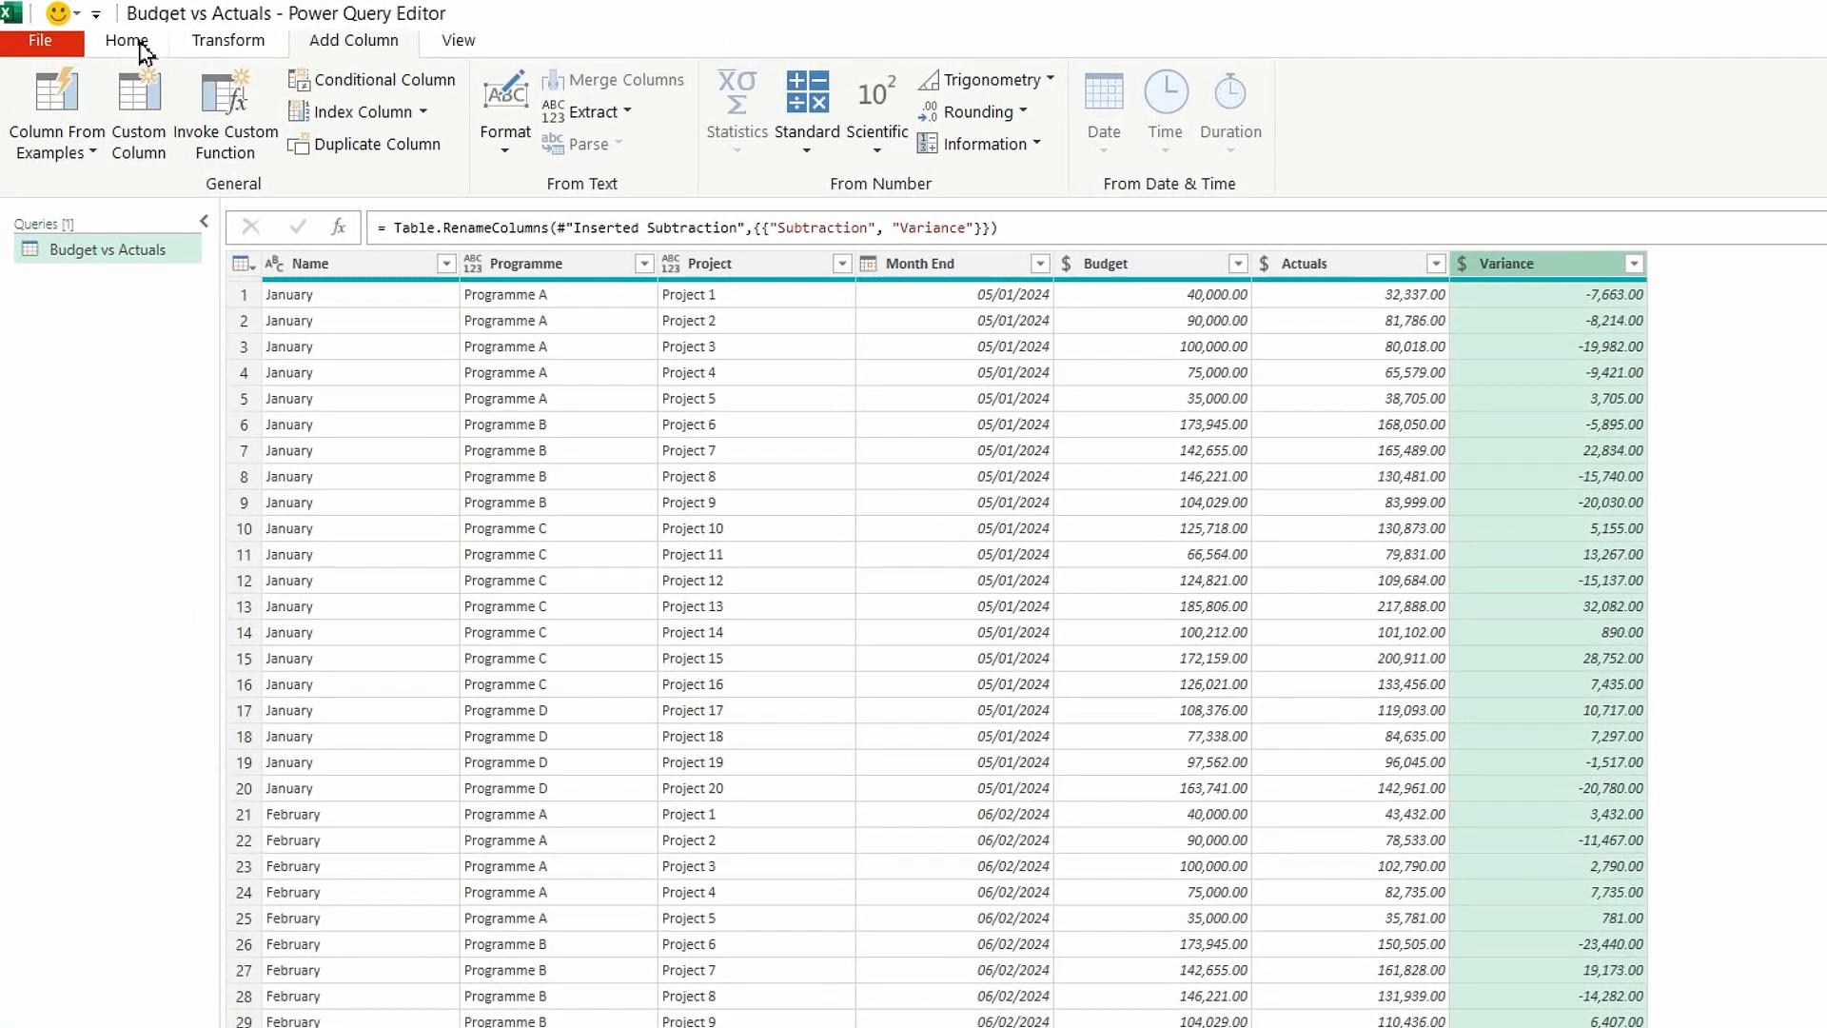
click(105, 35)
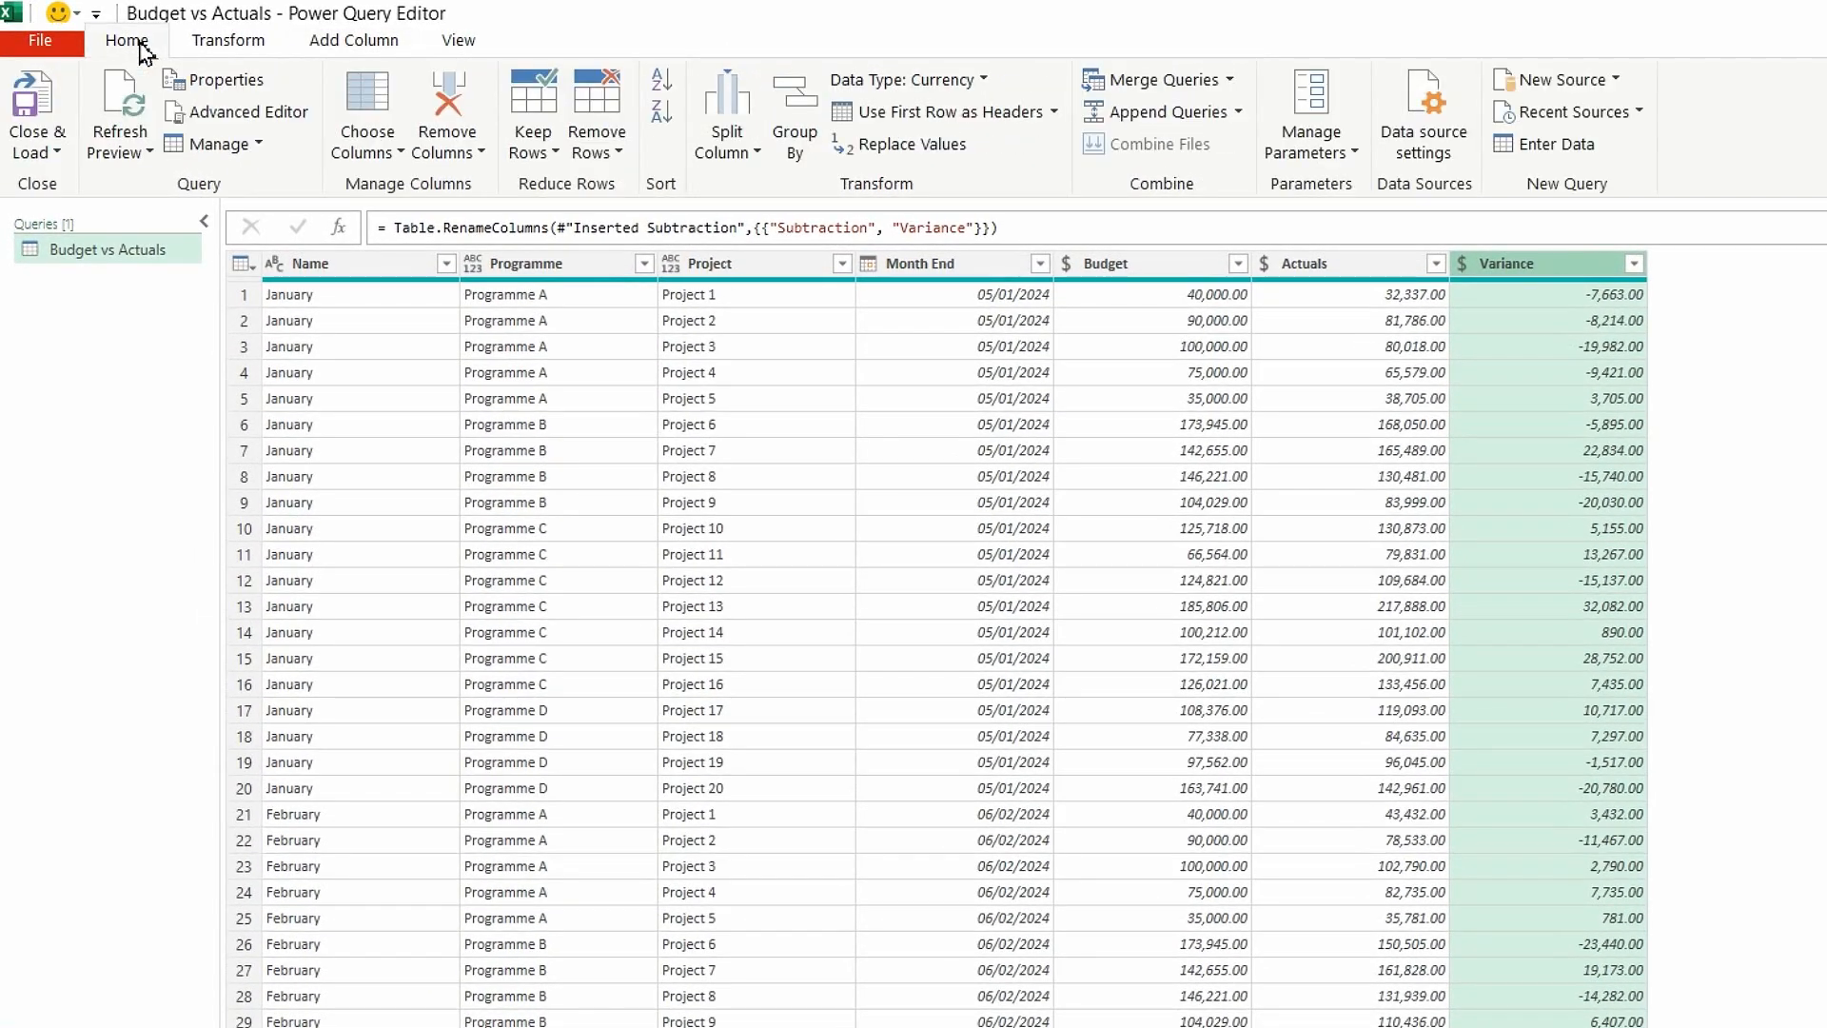
click(40, 138)
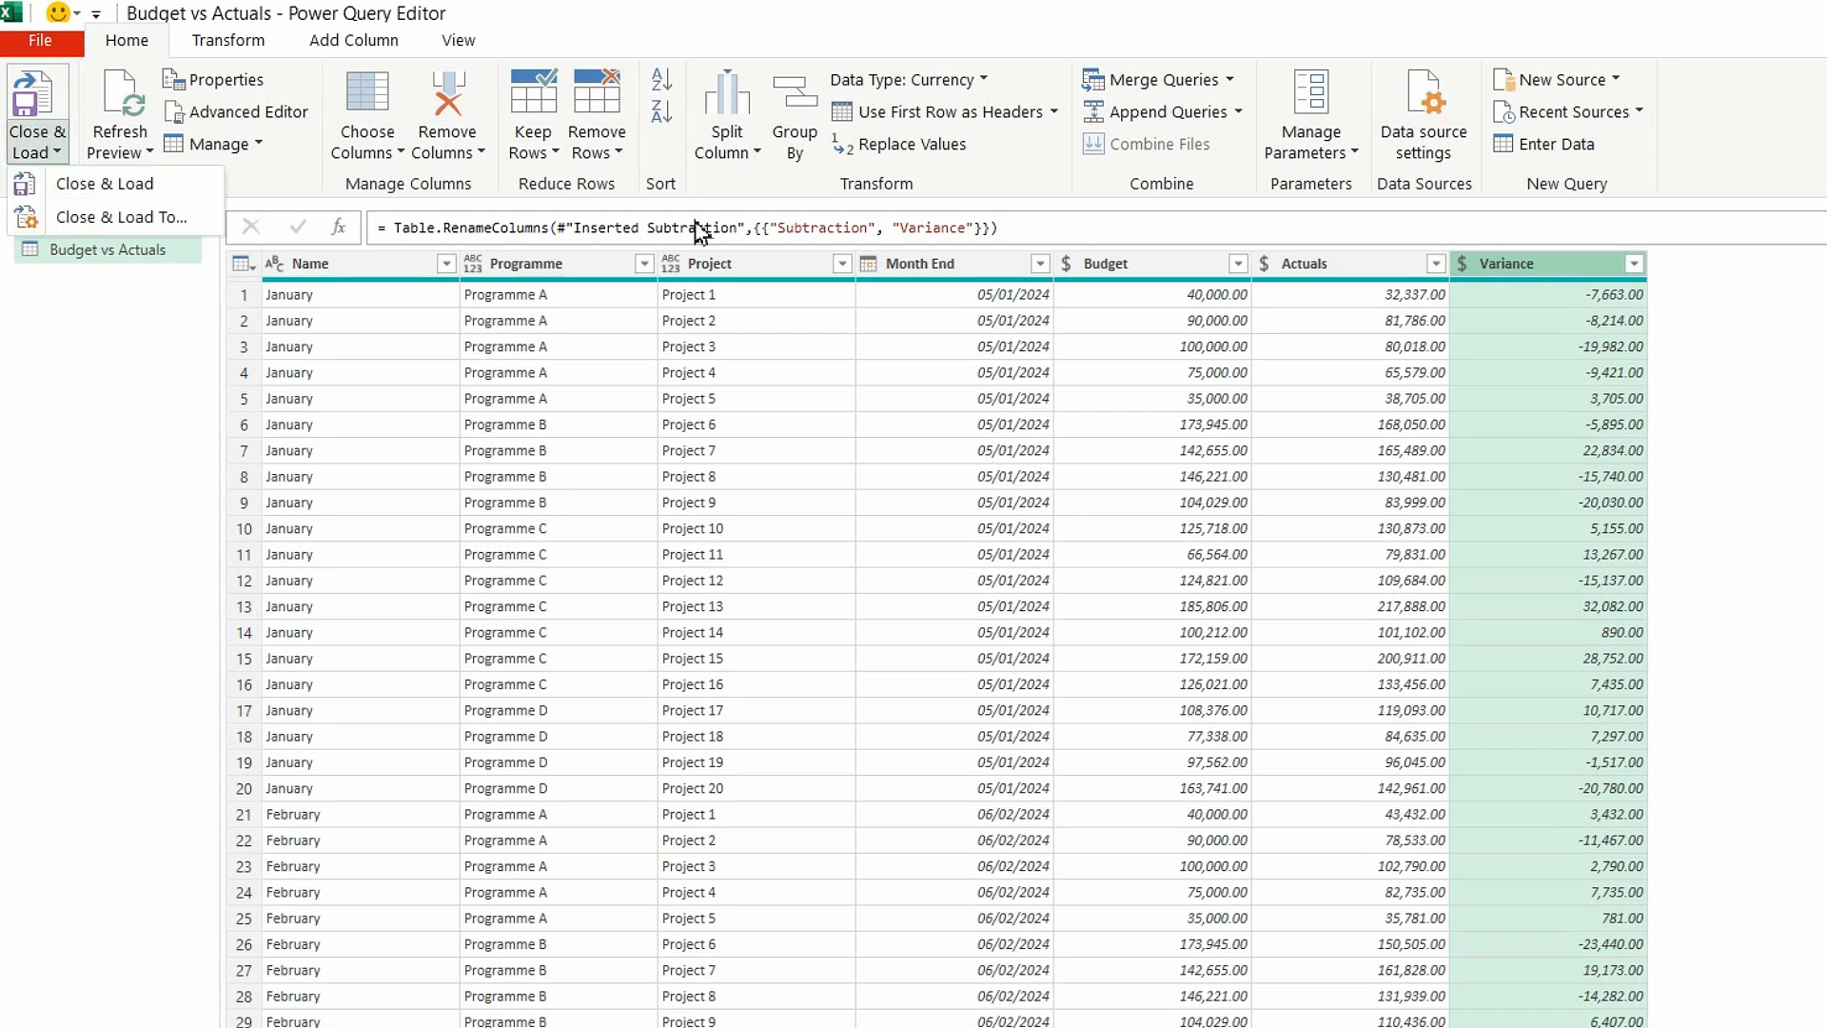
click(122, 191)
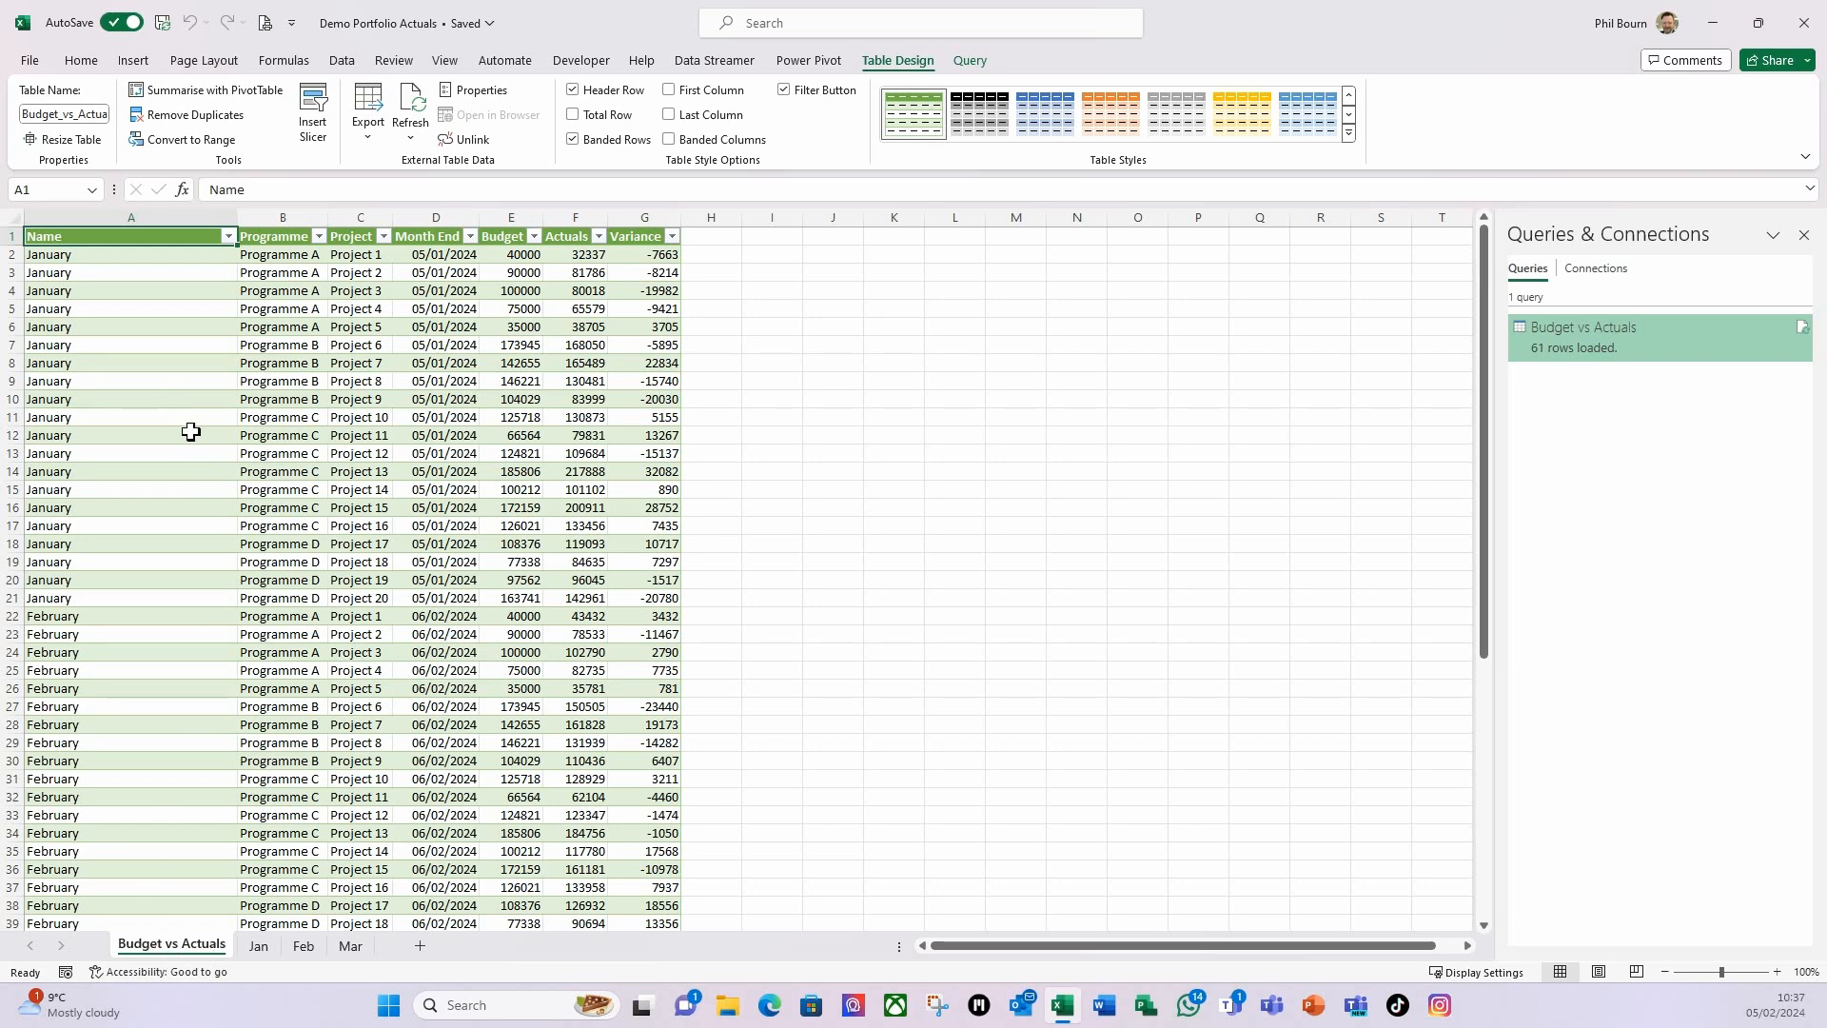
- Format the Budget, Actuals and Variance columns of the loaded table as Currency
drag(510, 228, 628, 225)
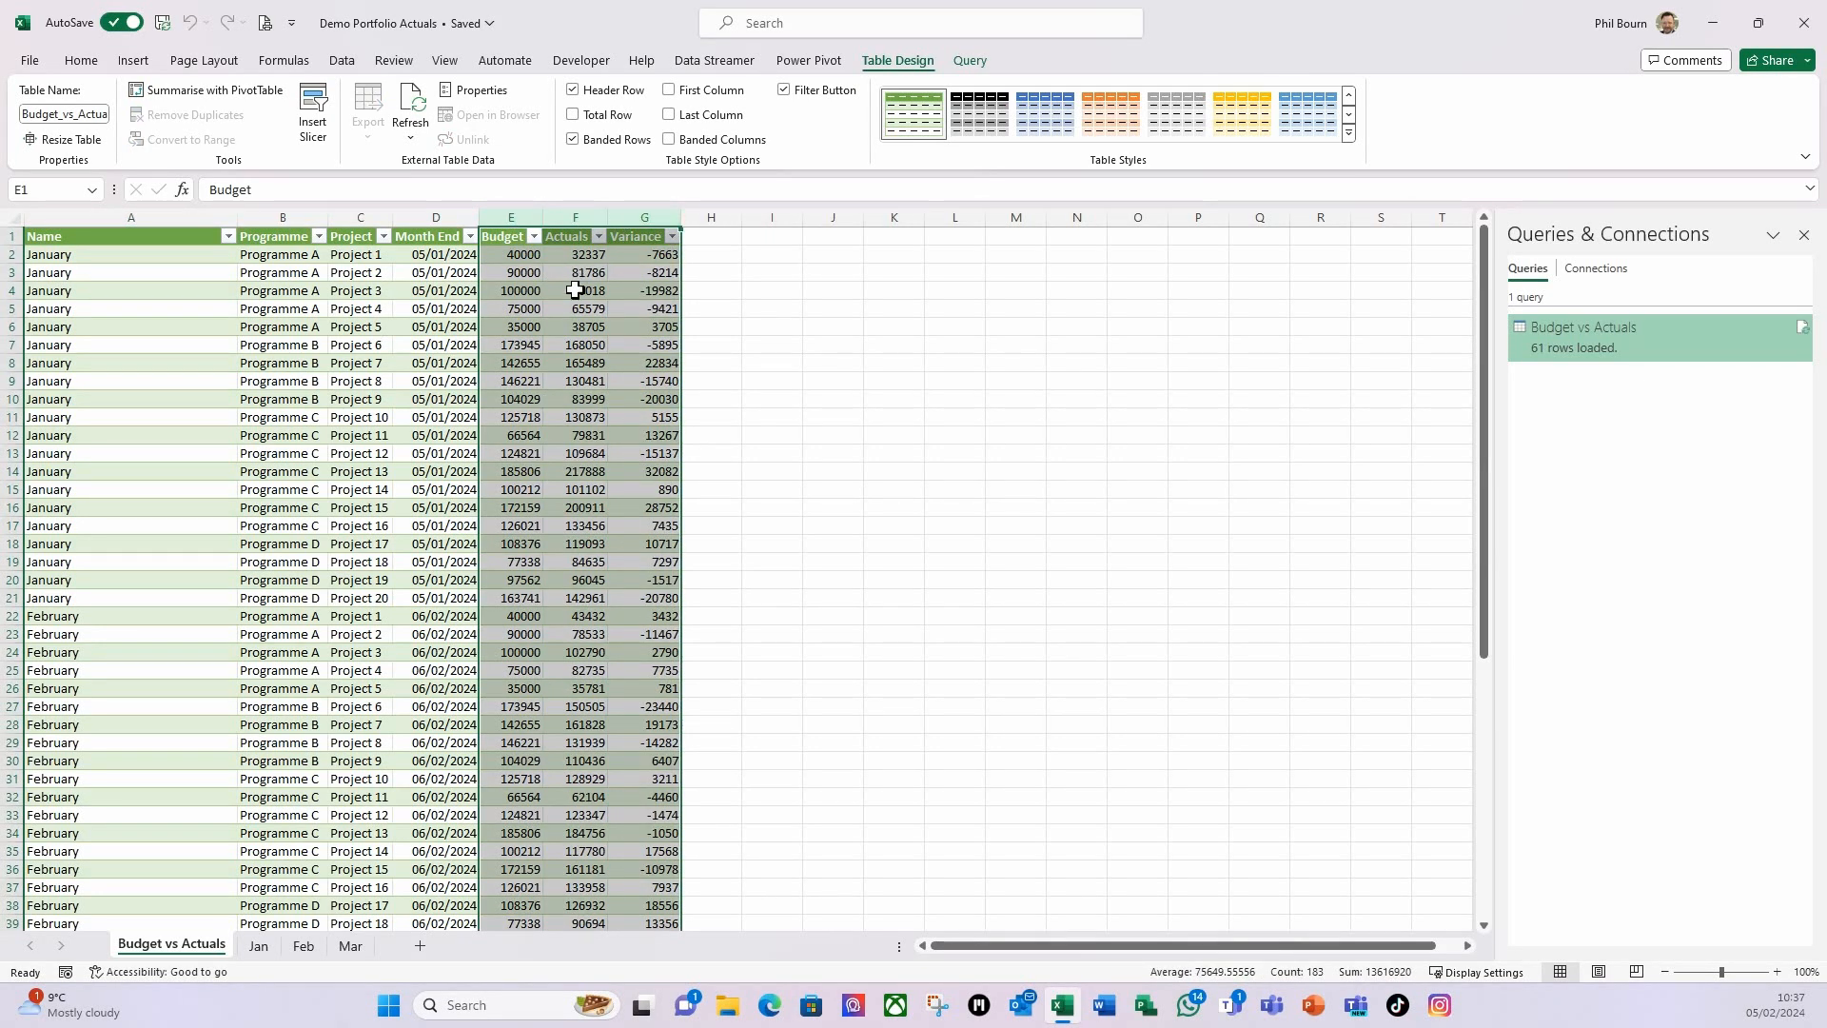
click(81, 60)
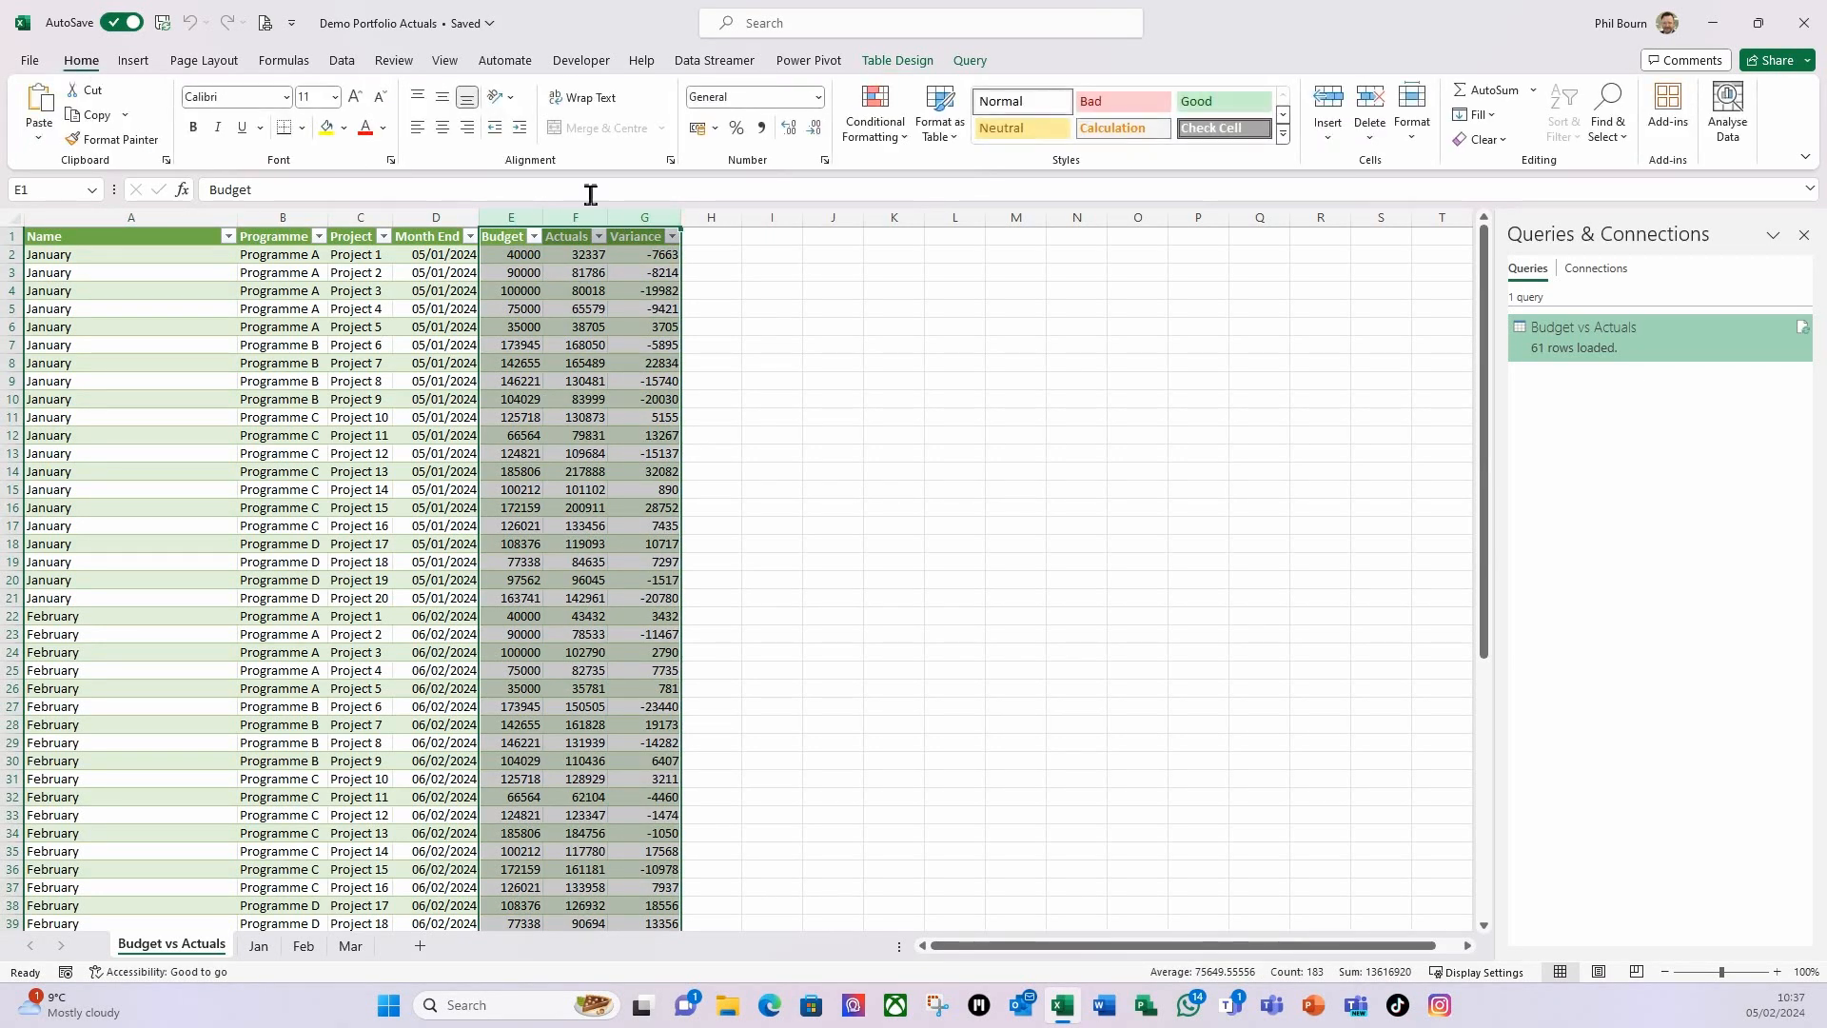
click(817, 97)
click(794, 228)
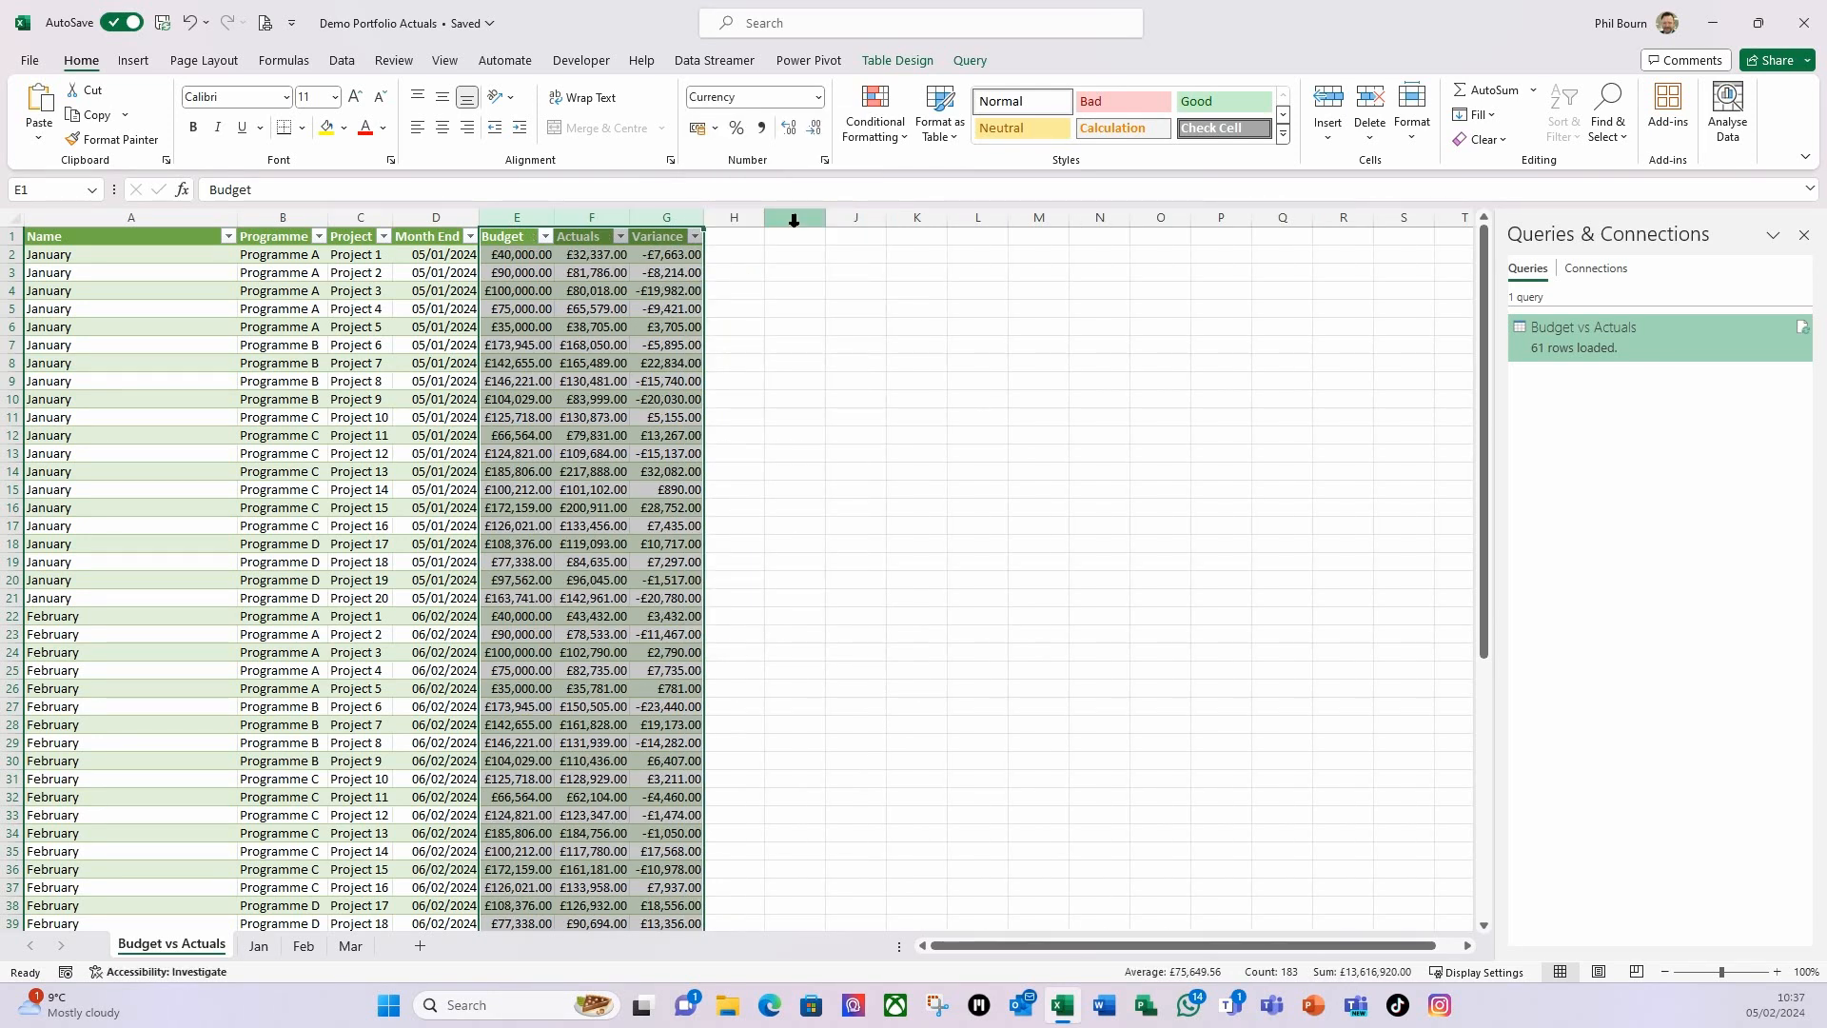
click(281, 505)
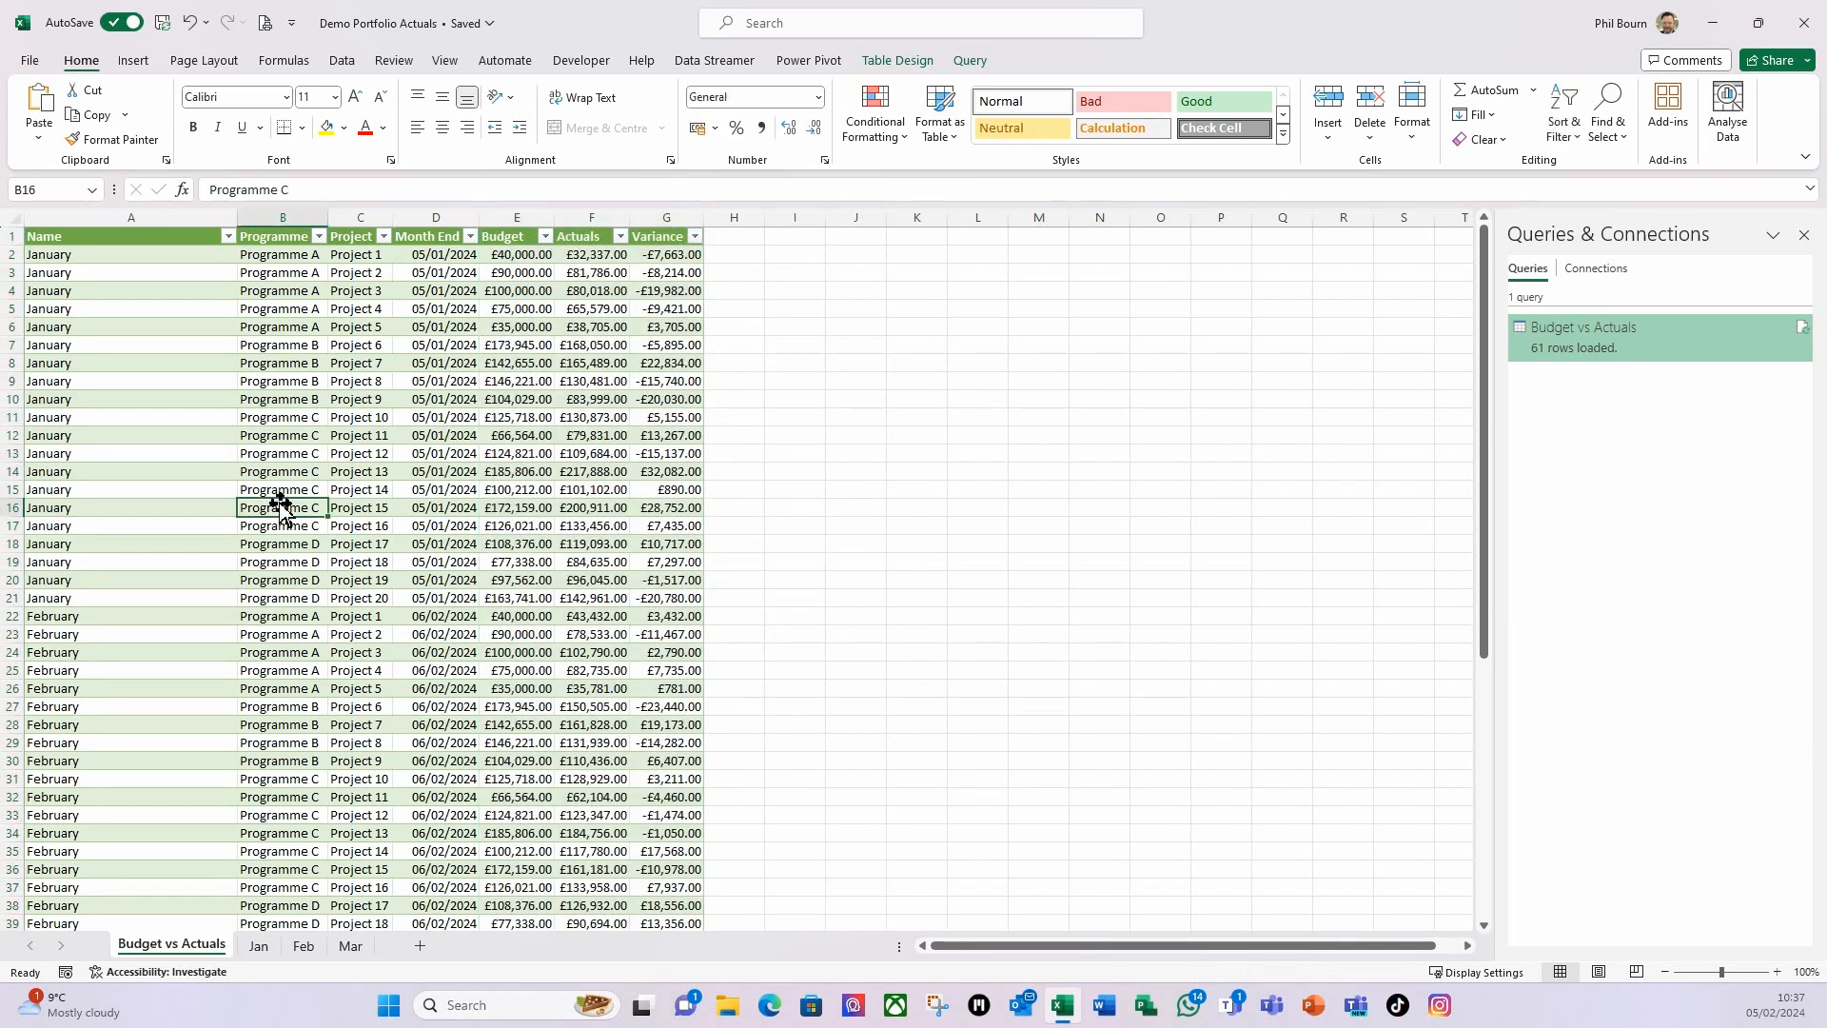
- Refresh the loaded Budget vs Actuals table from its query
click(62, 454)
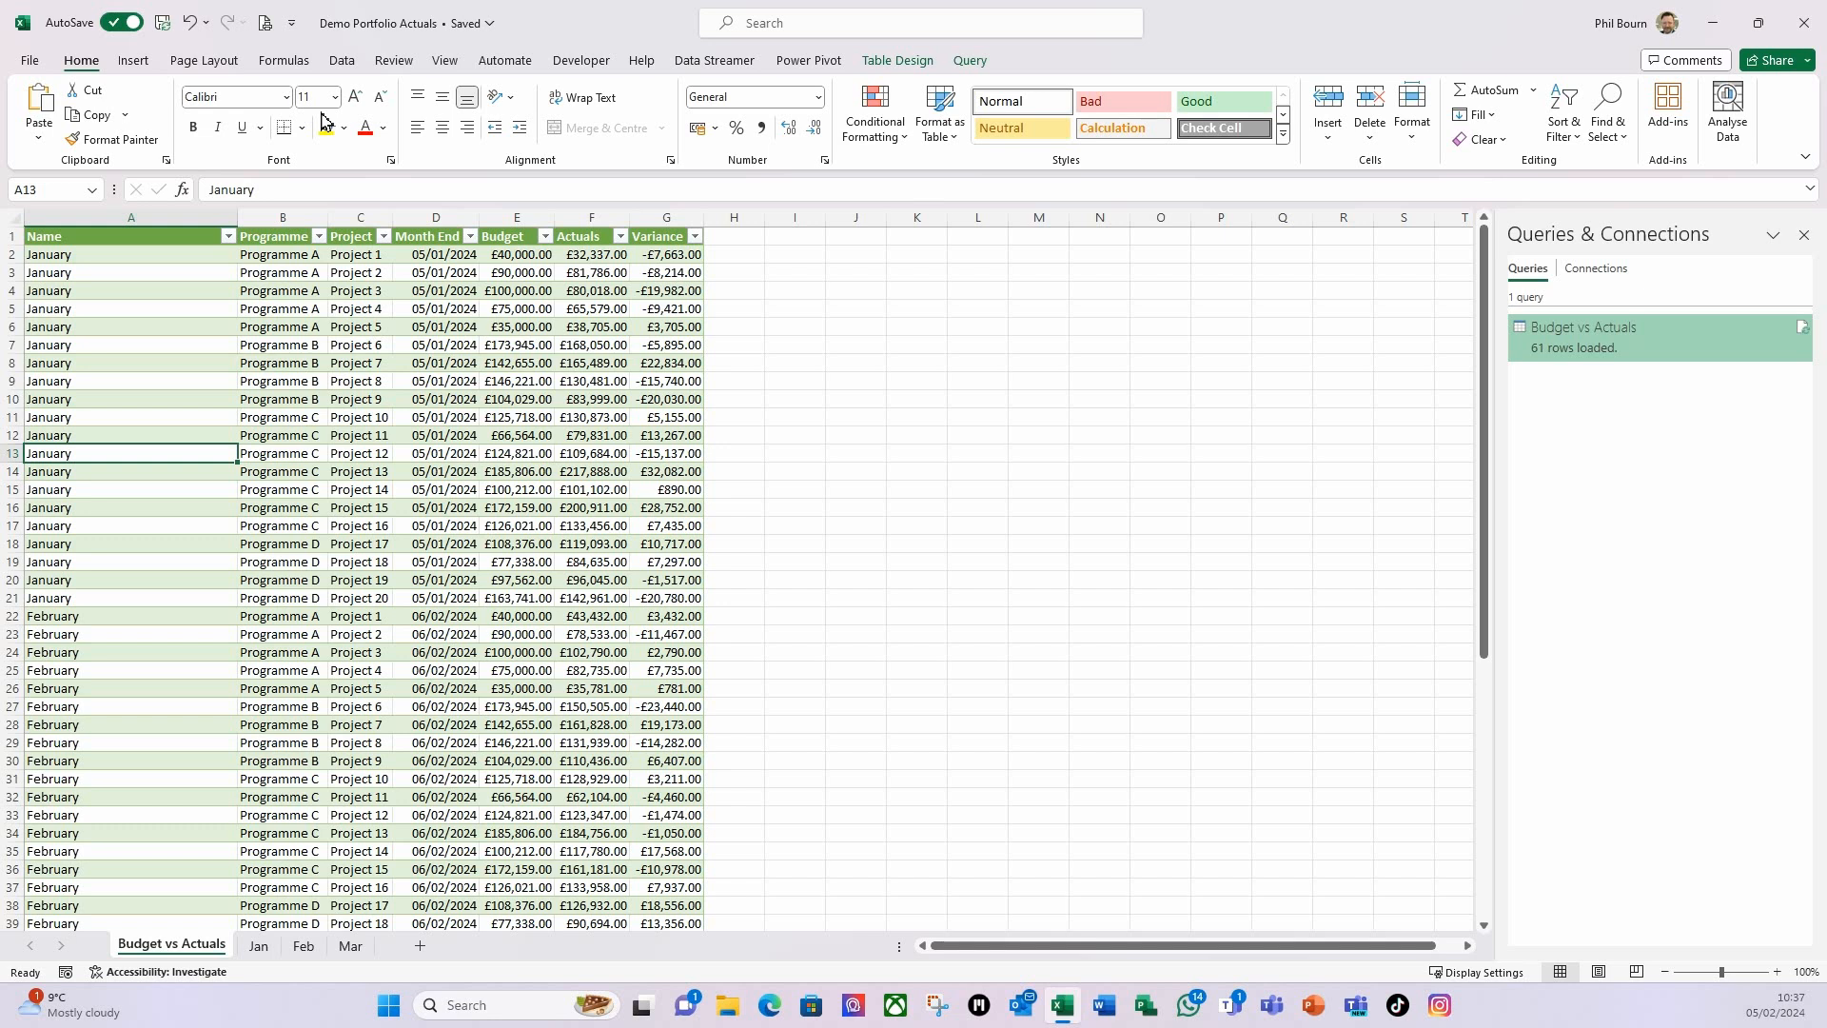
click(345, 63)
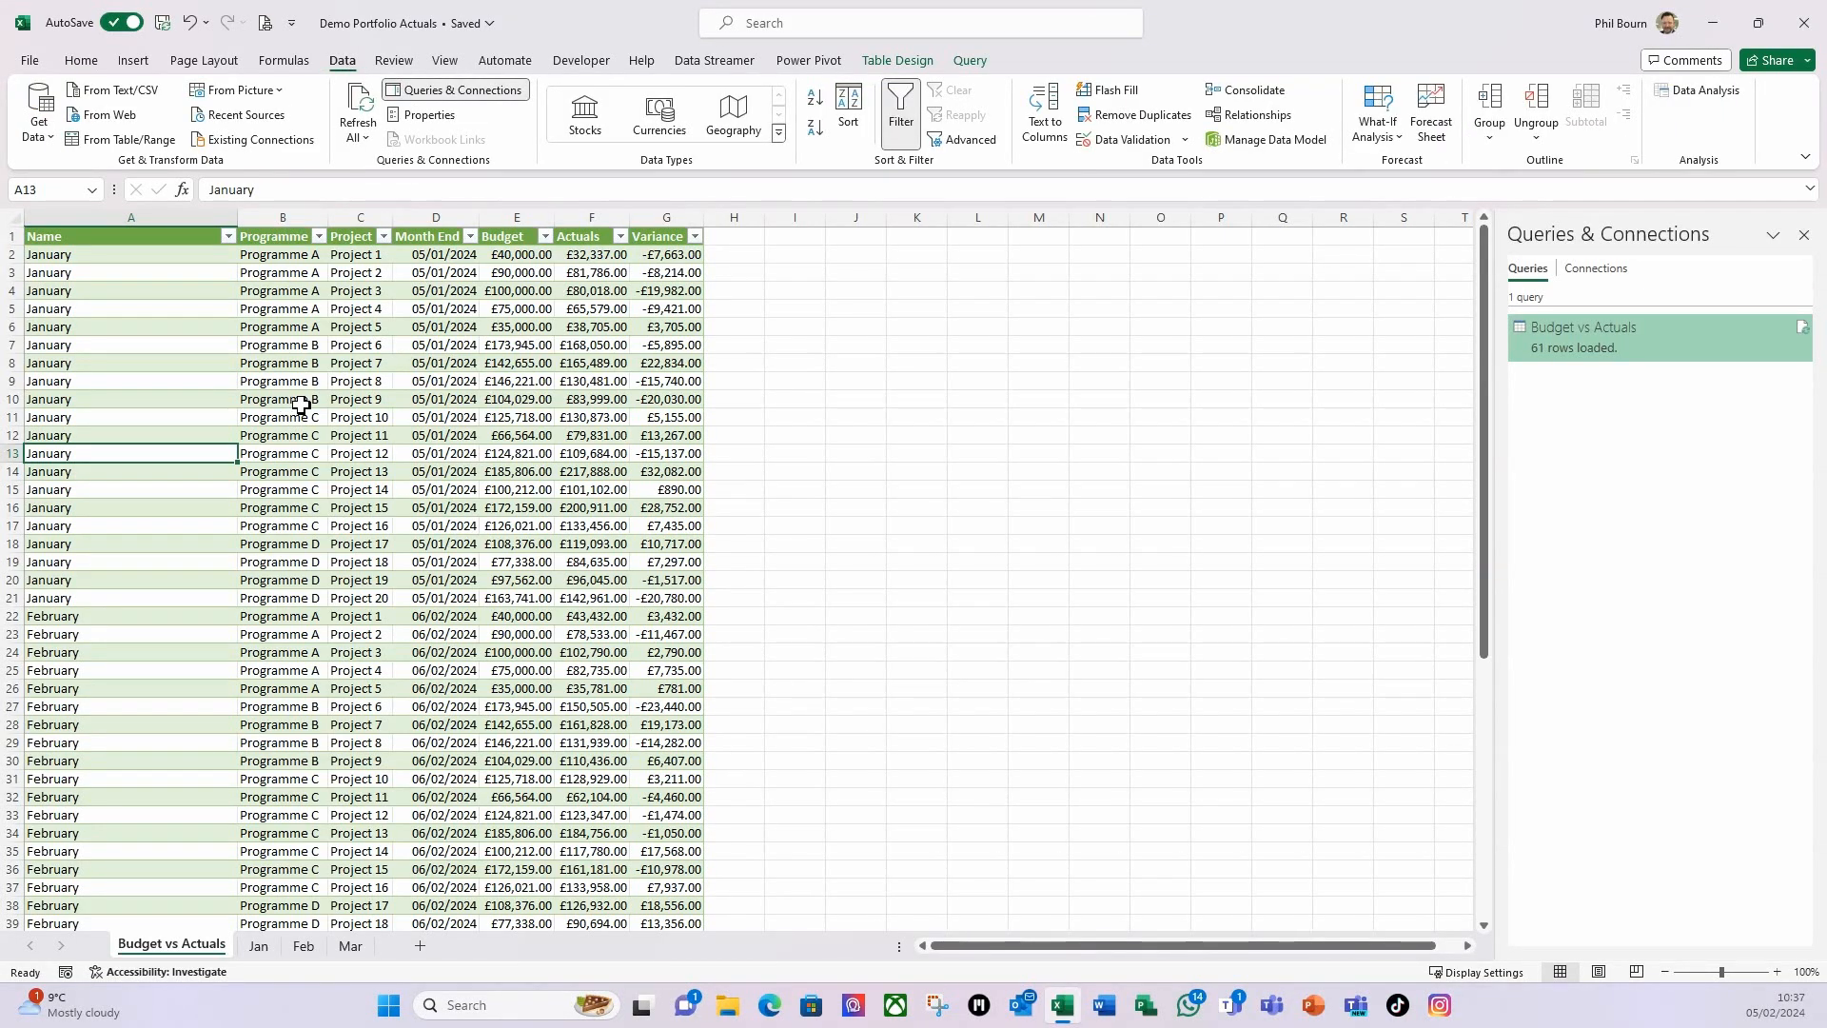
right_click(301, 405)
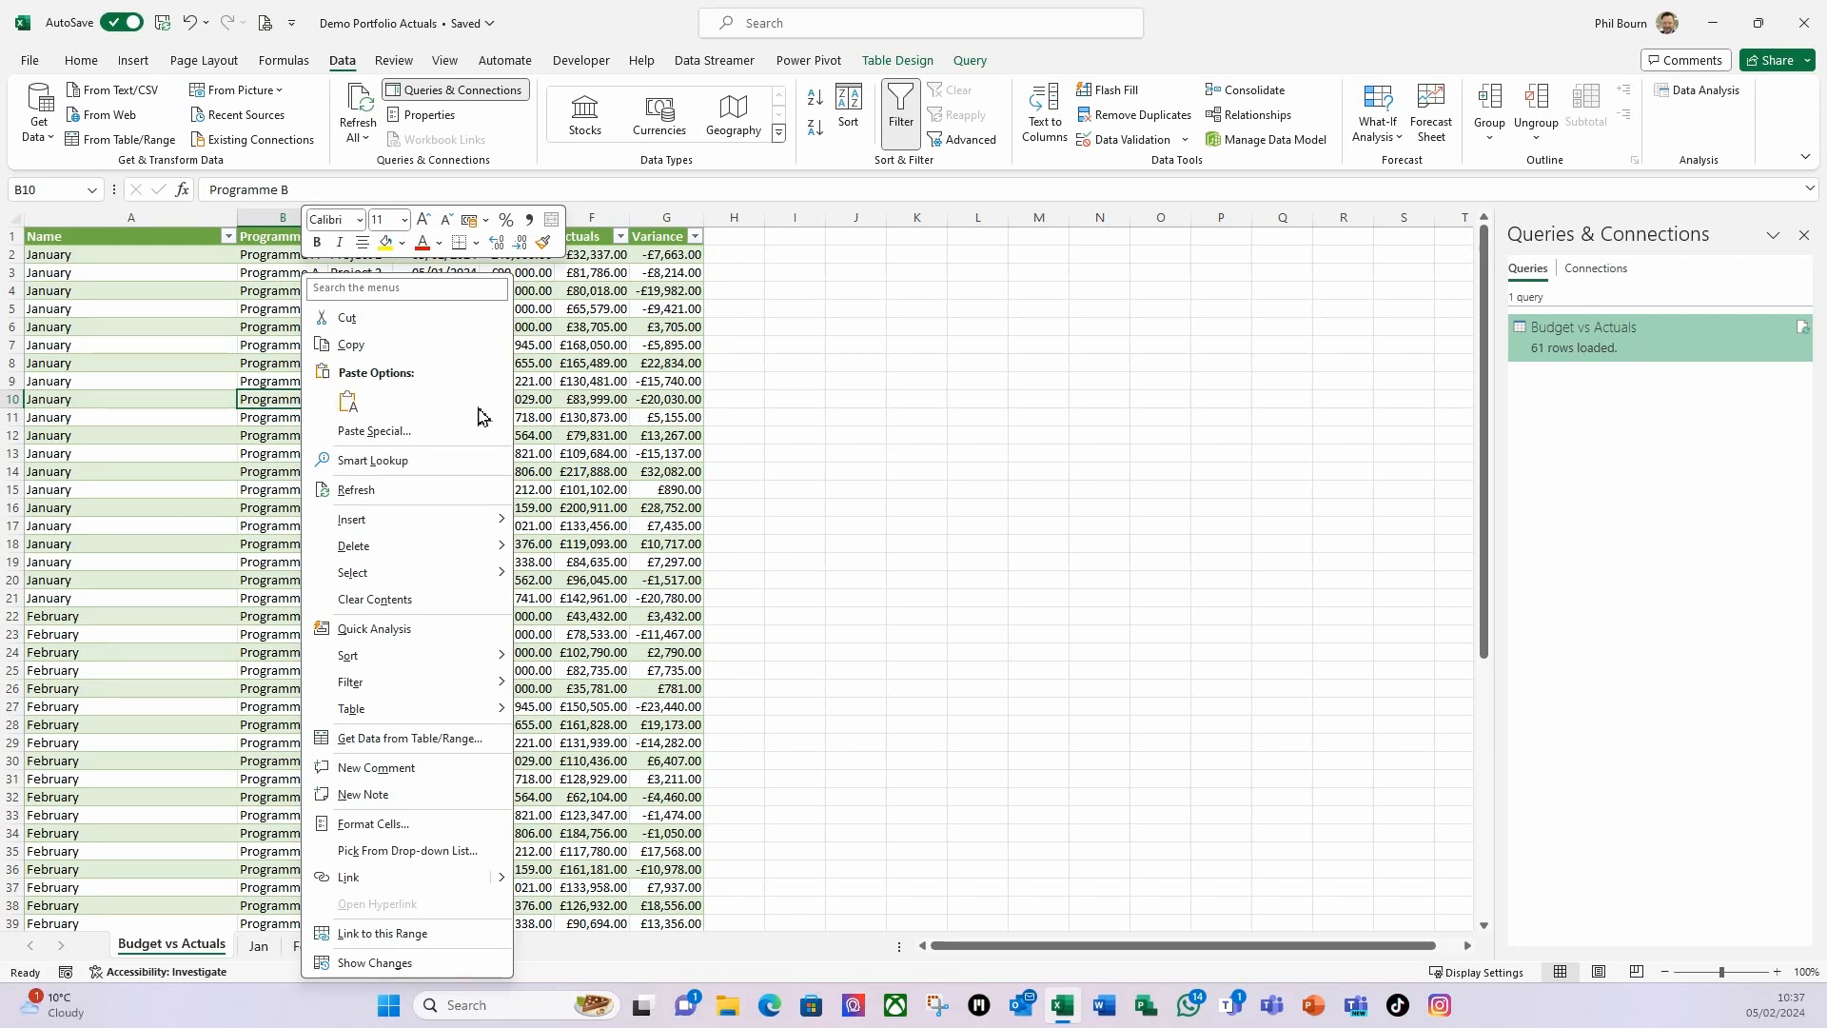
click(354, 489)
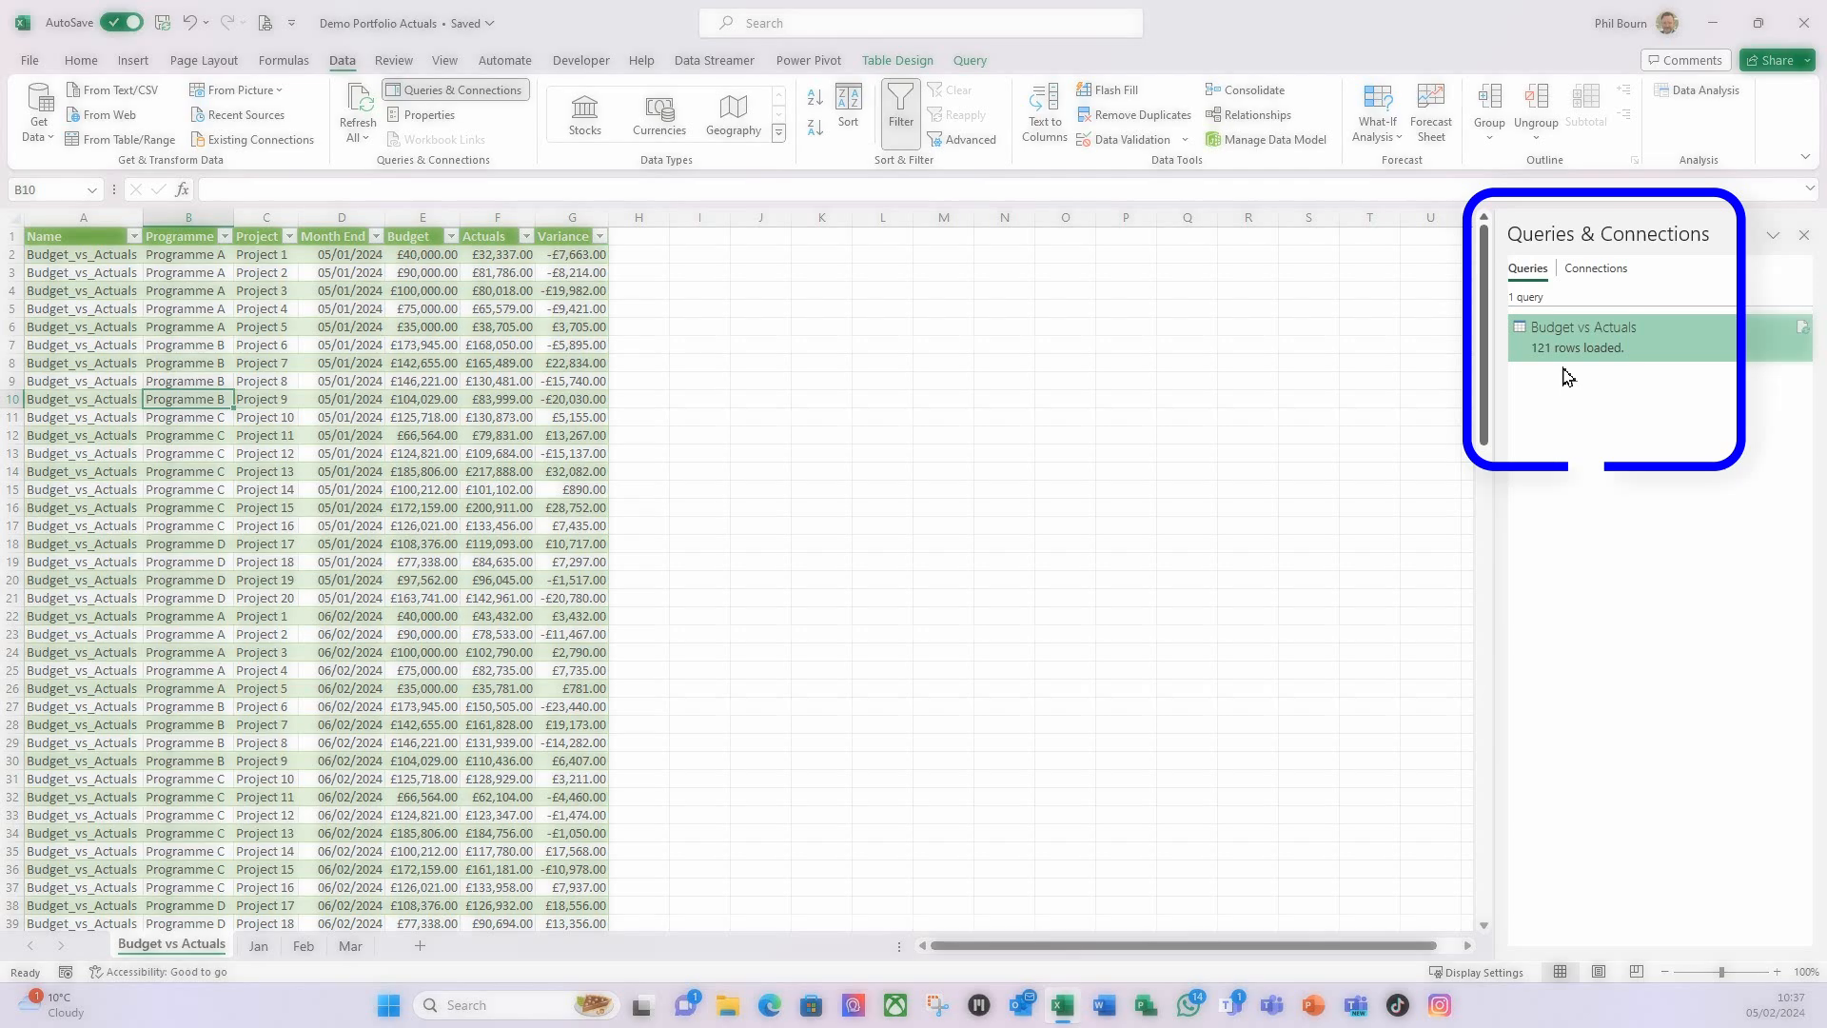
mouse_move(1552, 366)
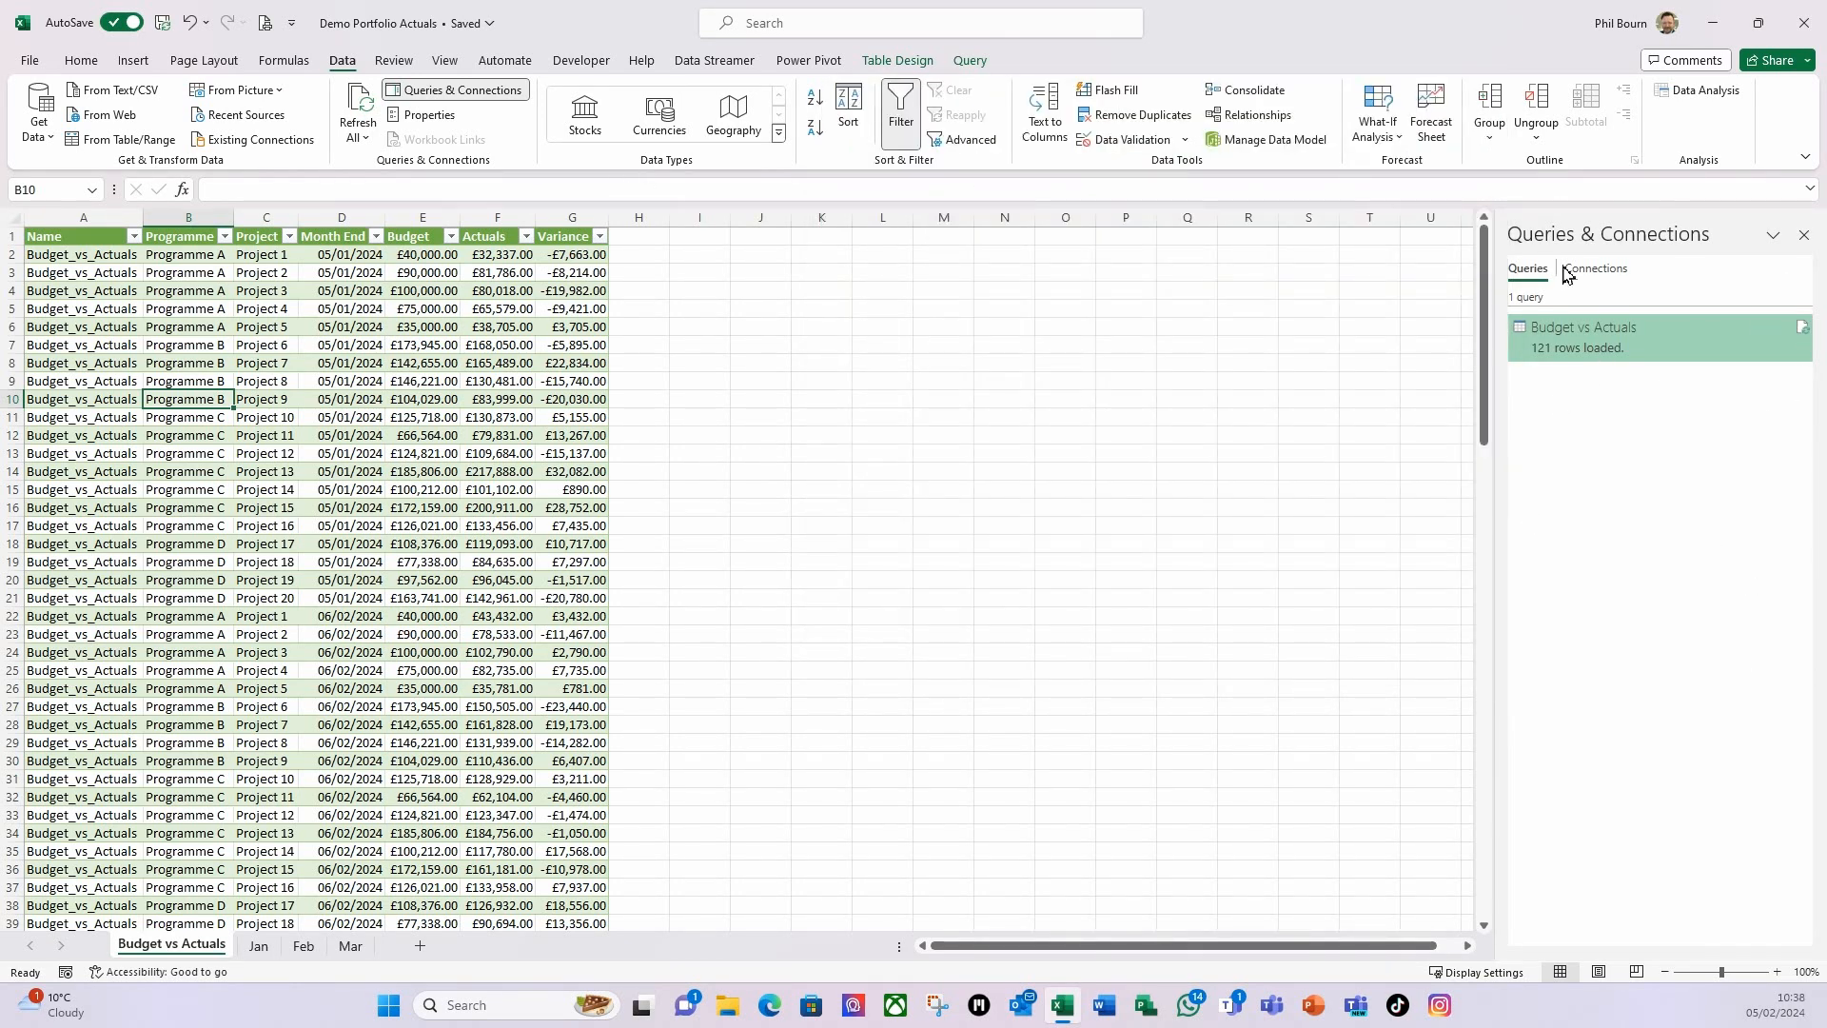
- Close and reopen the list of workbook queries, and open the Budget vs Actuals query for editing in Power Query Editor
click(1803, 235)
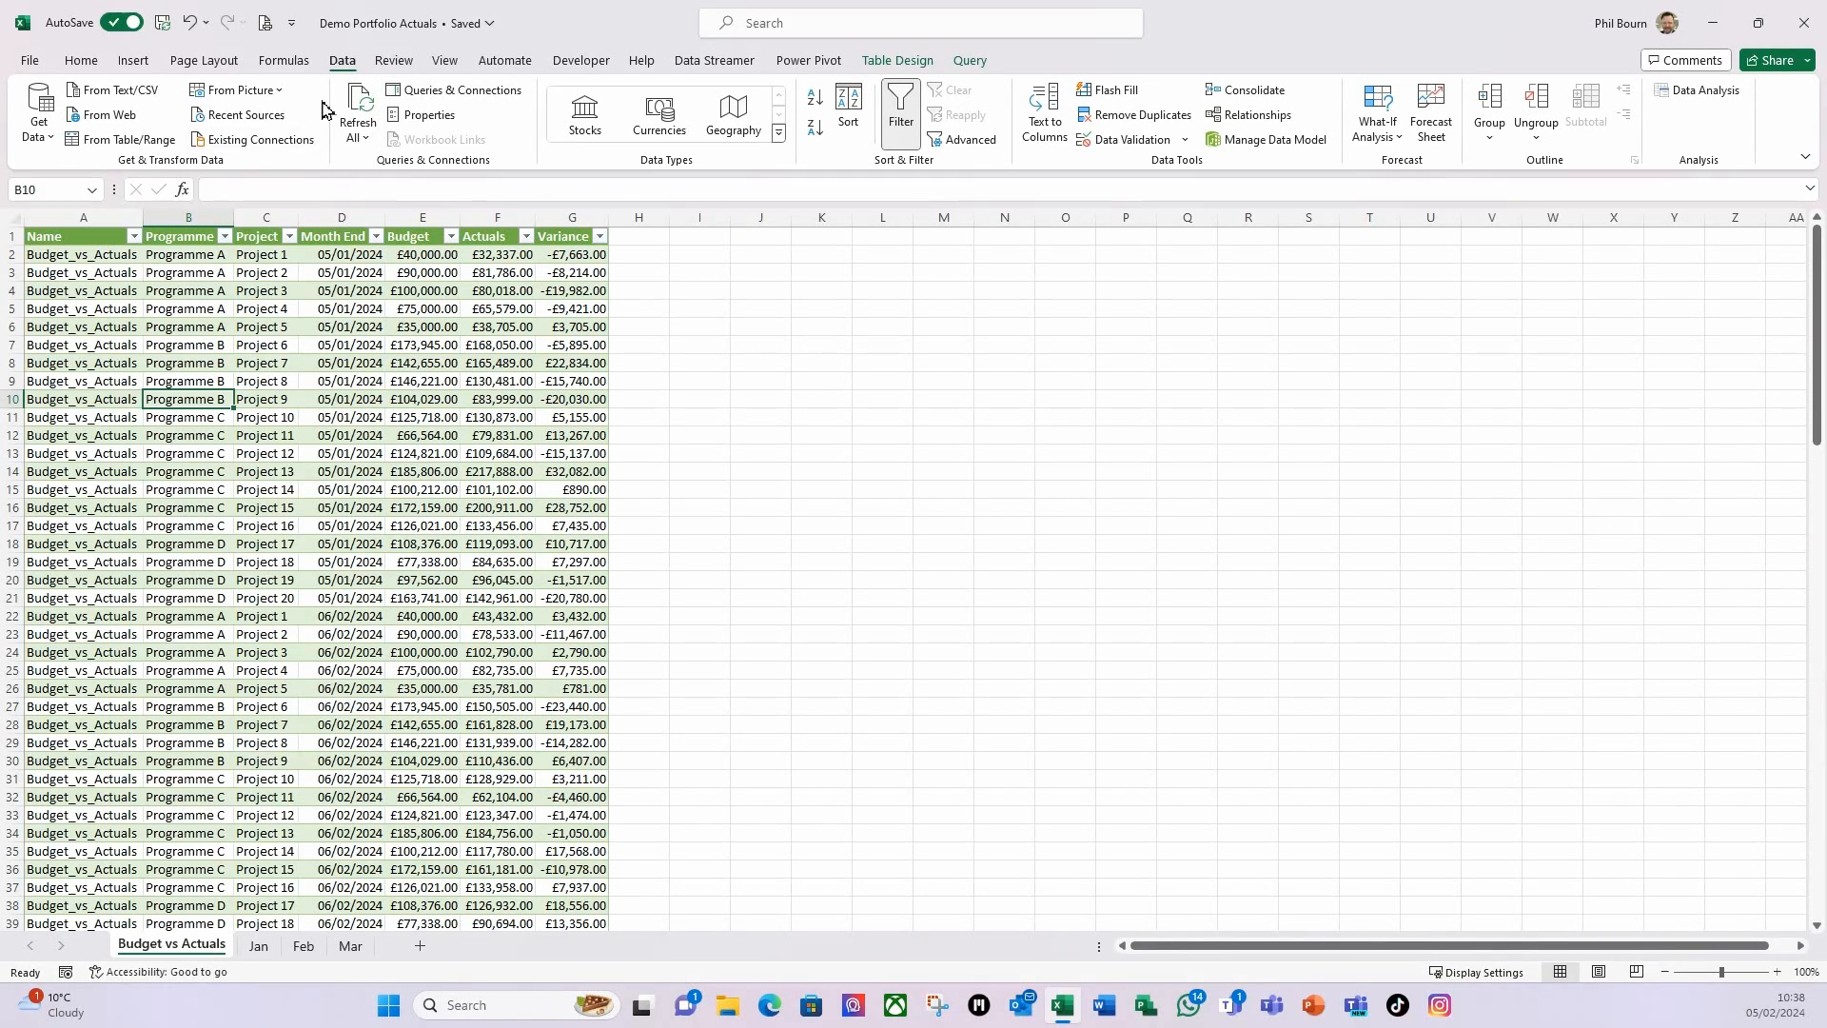
click(455, 96)
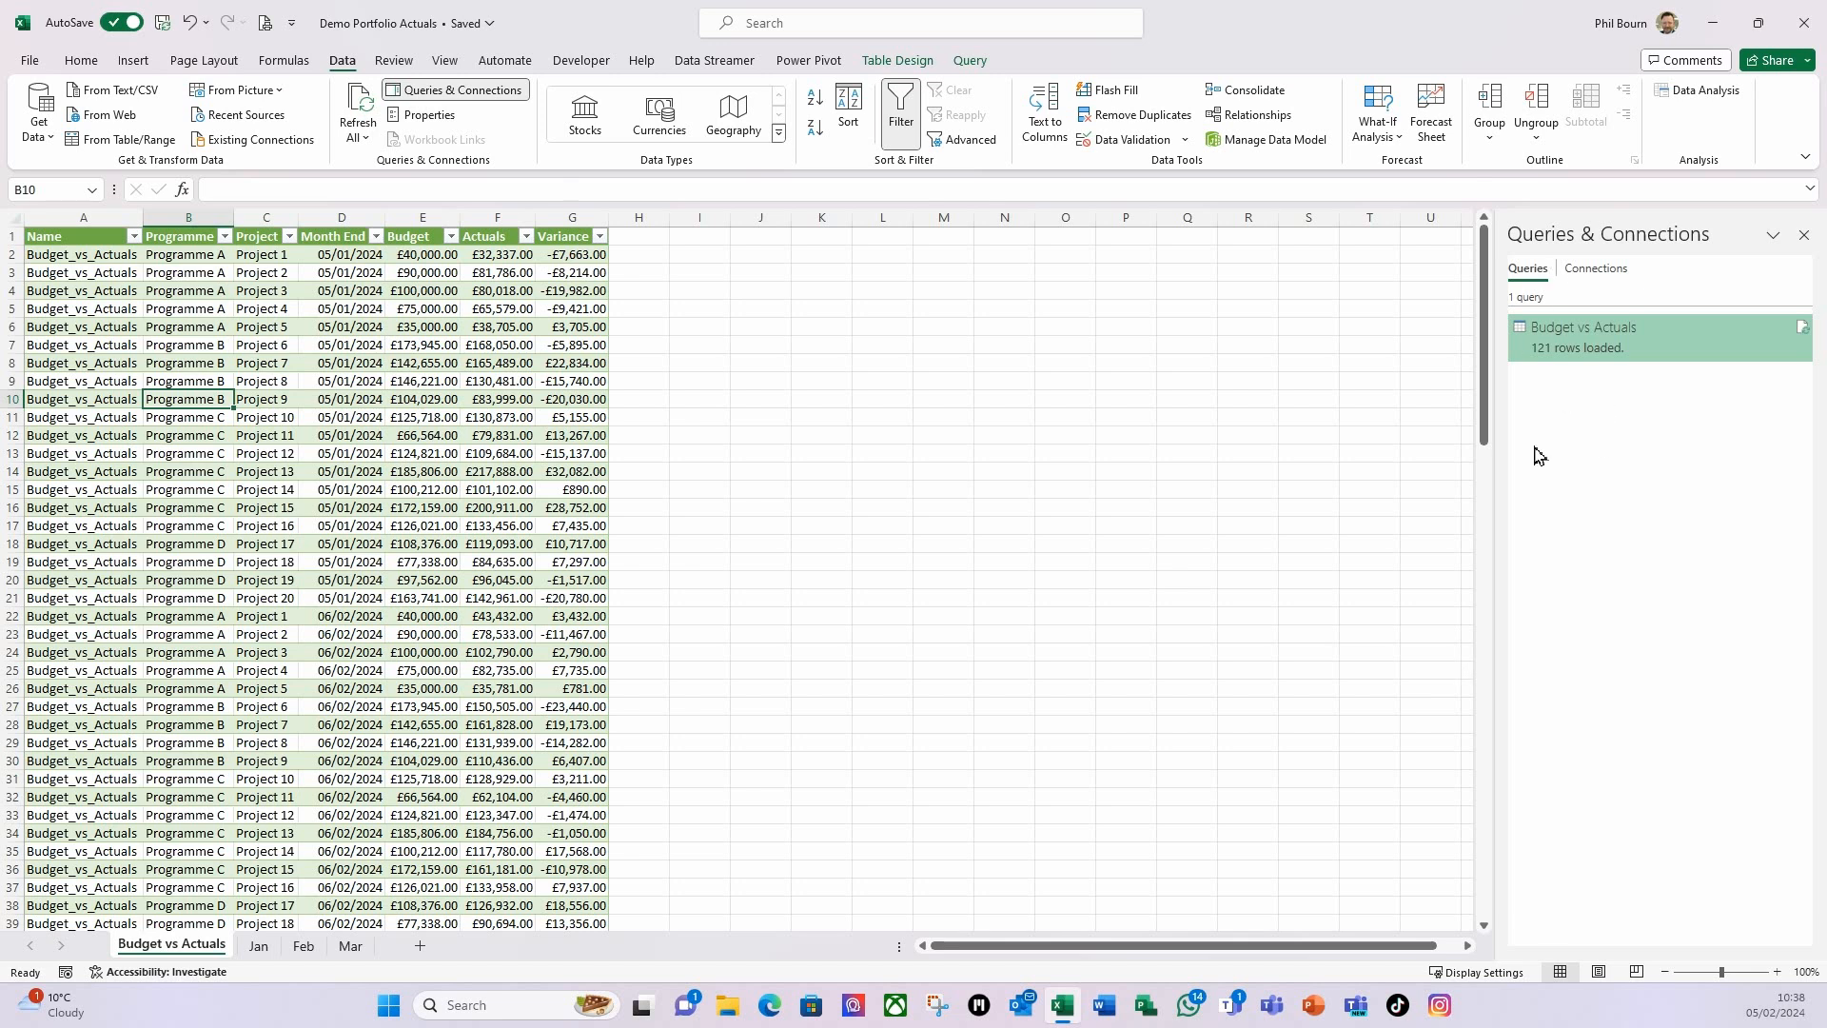
right_click(1579, 350)
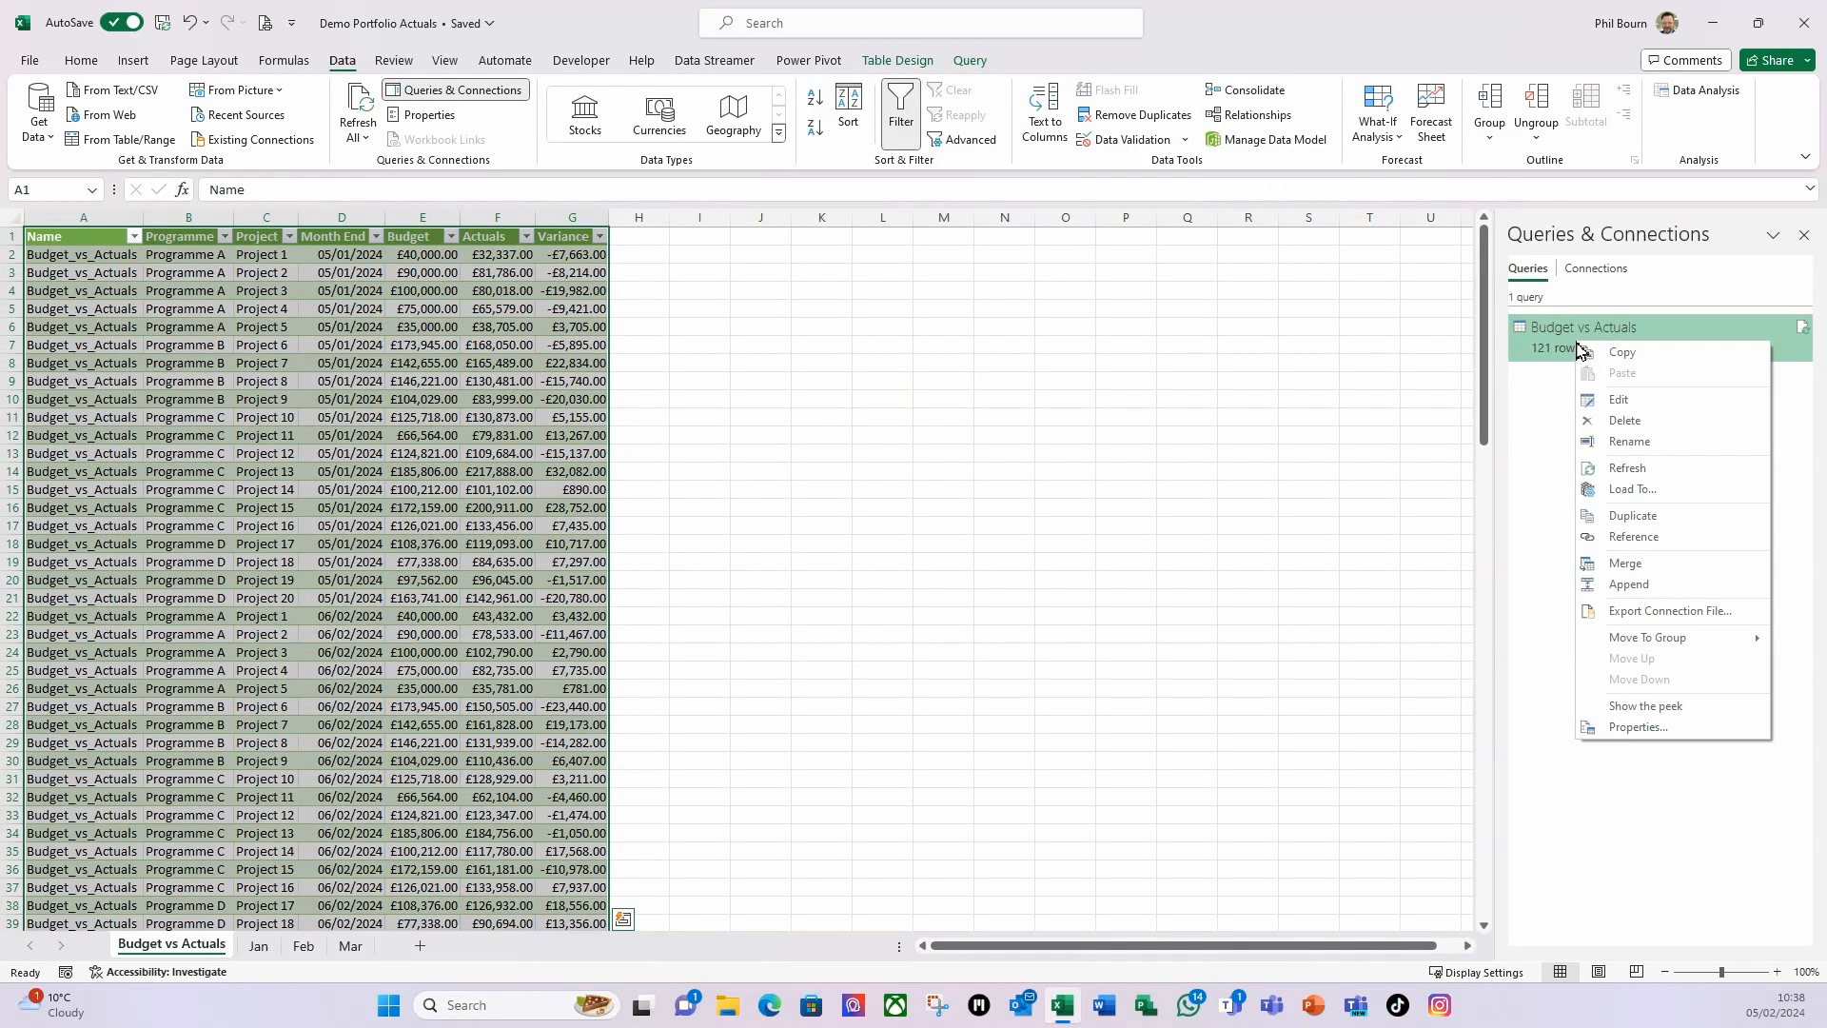
click(1621, 399)
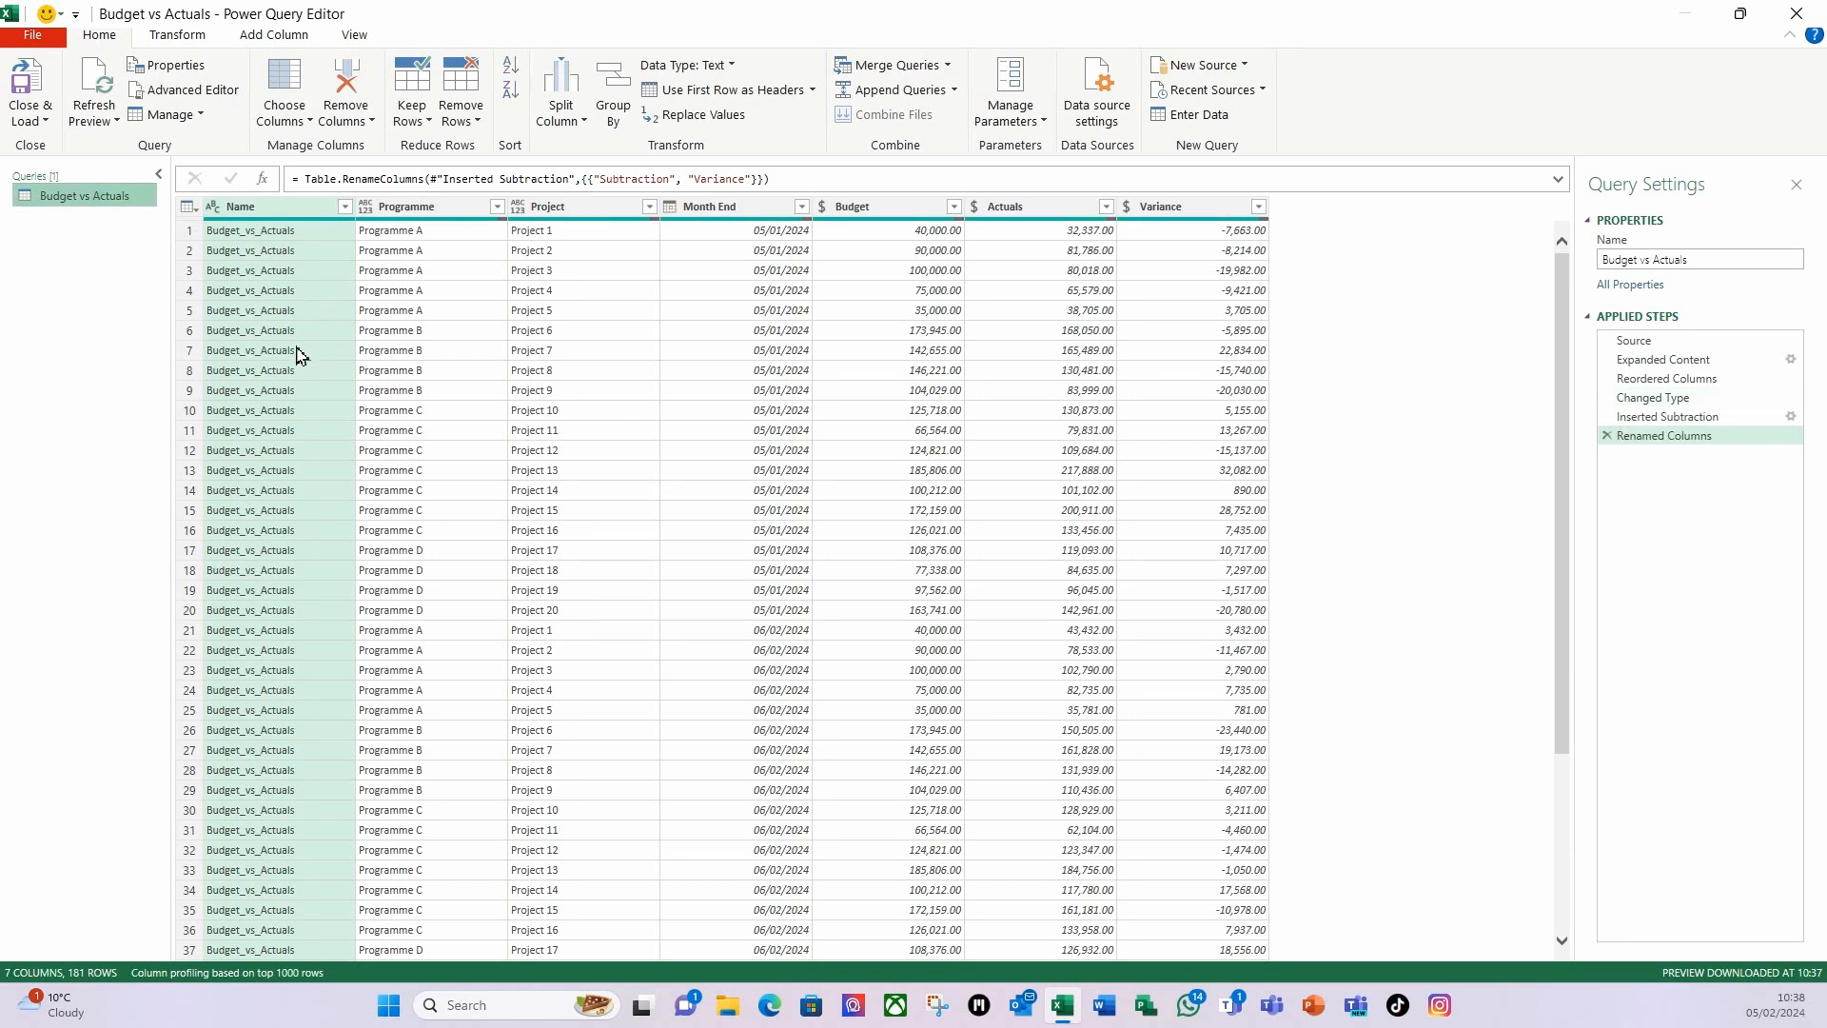
- Filter the Name column of the Budget vs Actuals query to exclude the Budget_vs_Actuals rows
scroll(295, 369, down, 5)
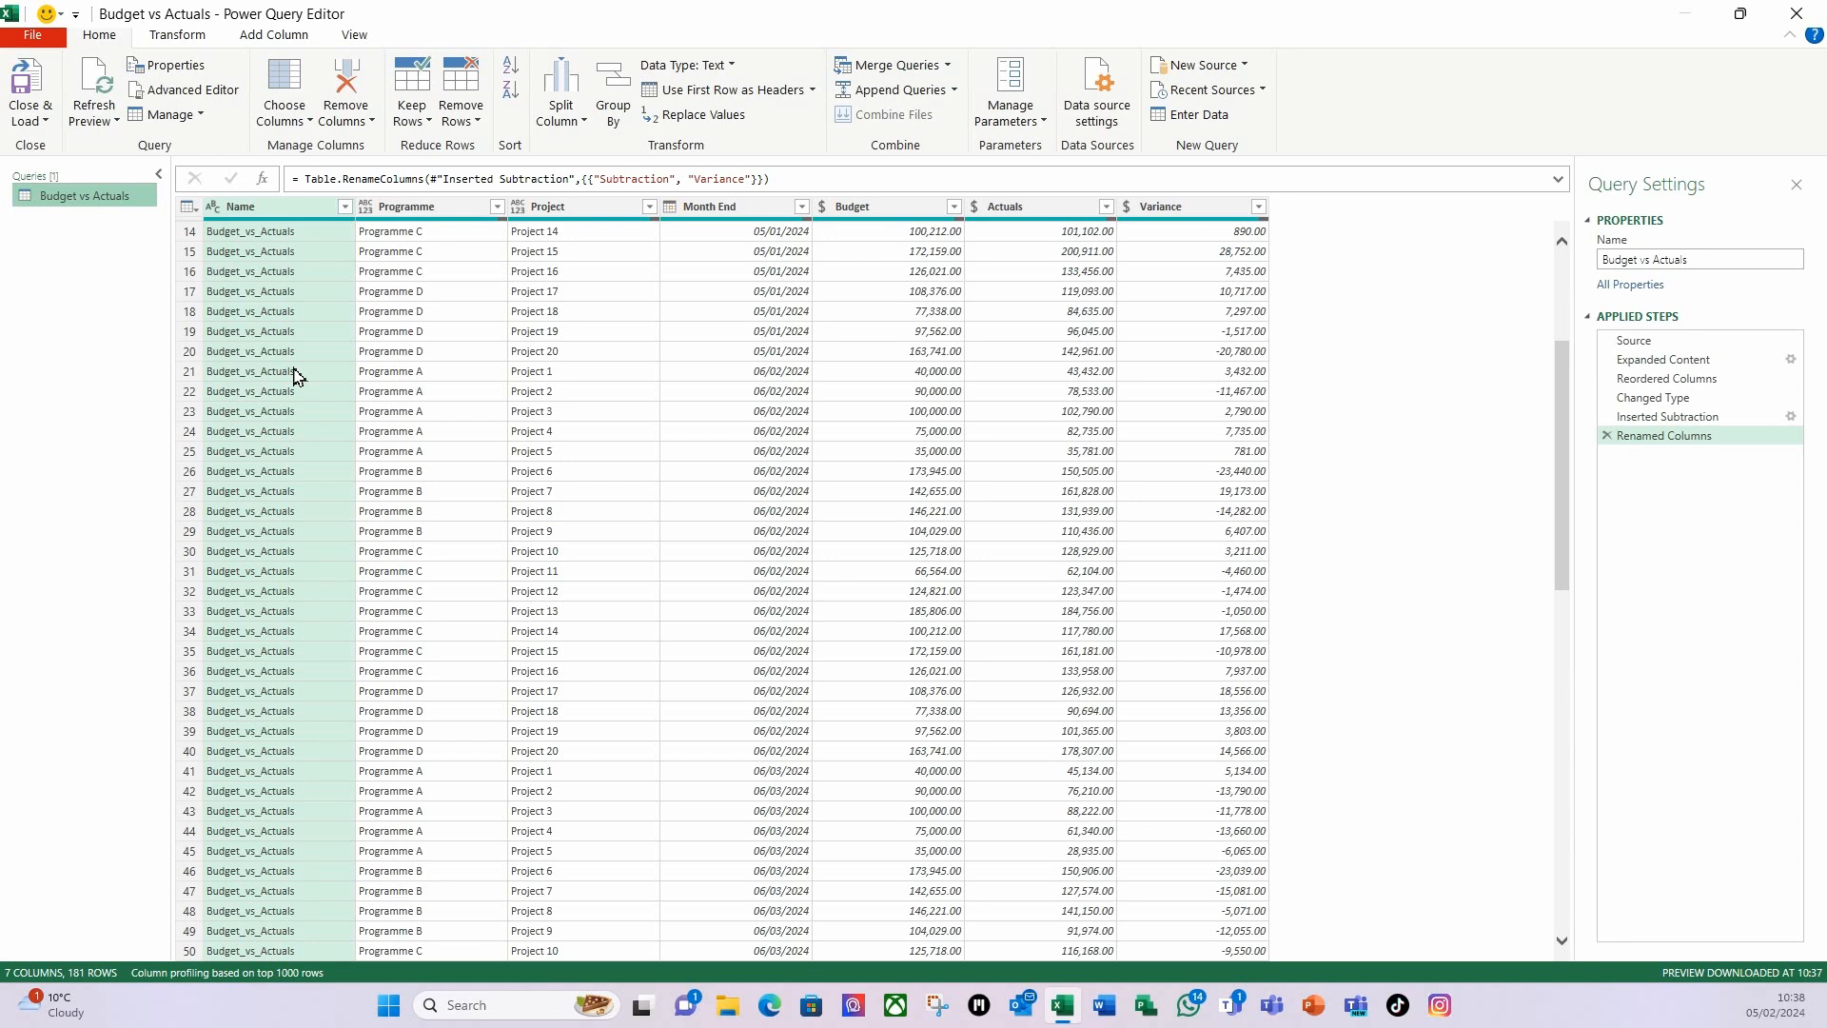
scroll(305, 461, down, 10)
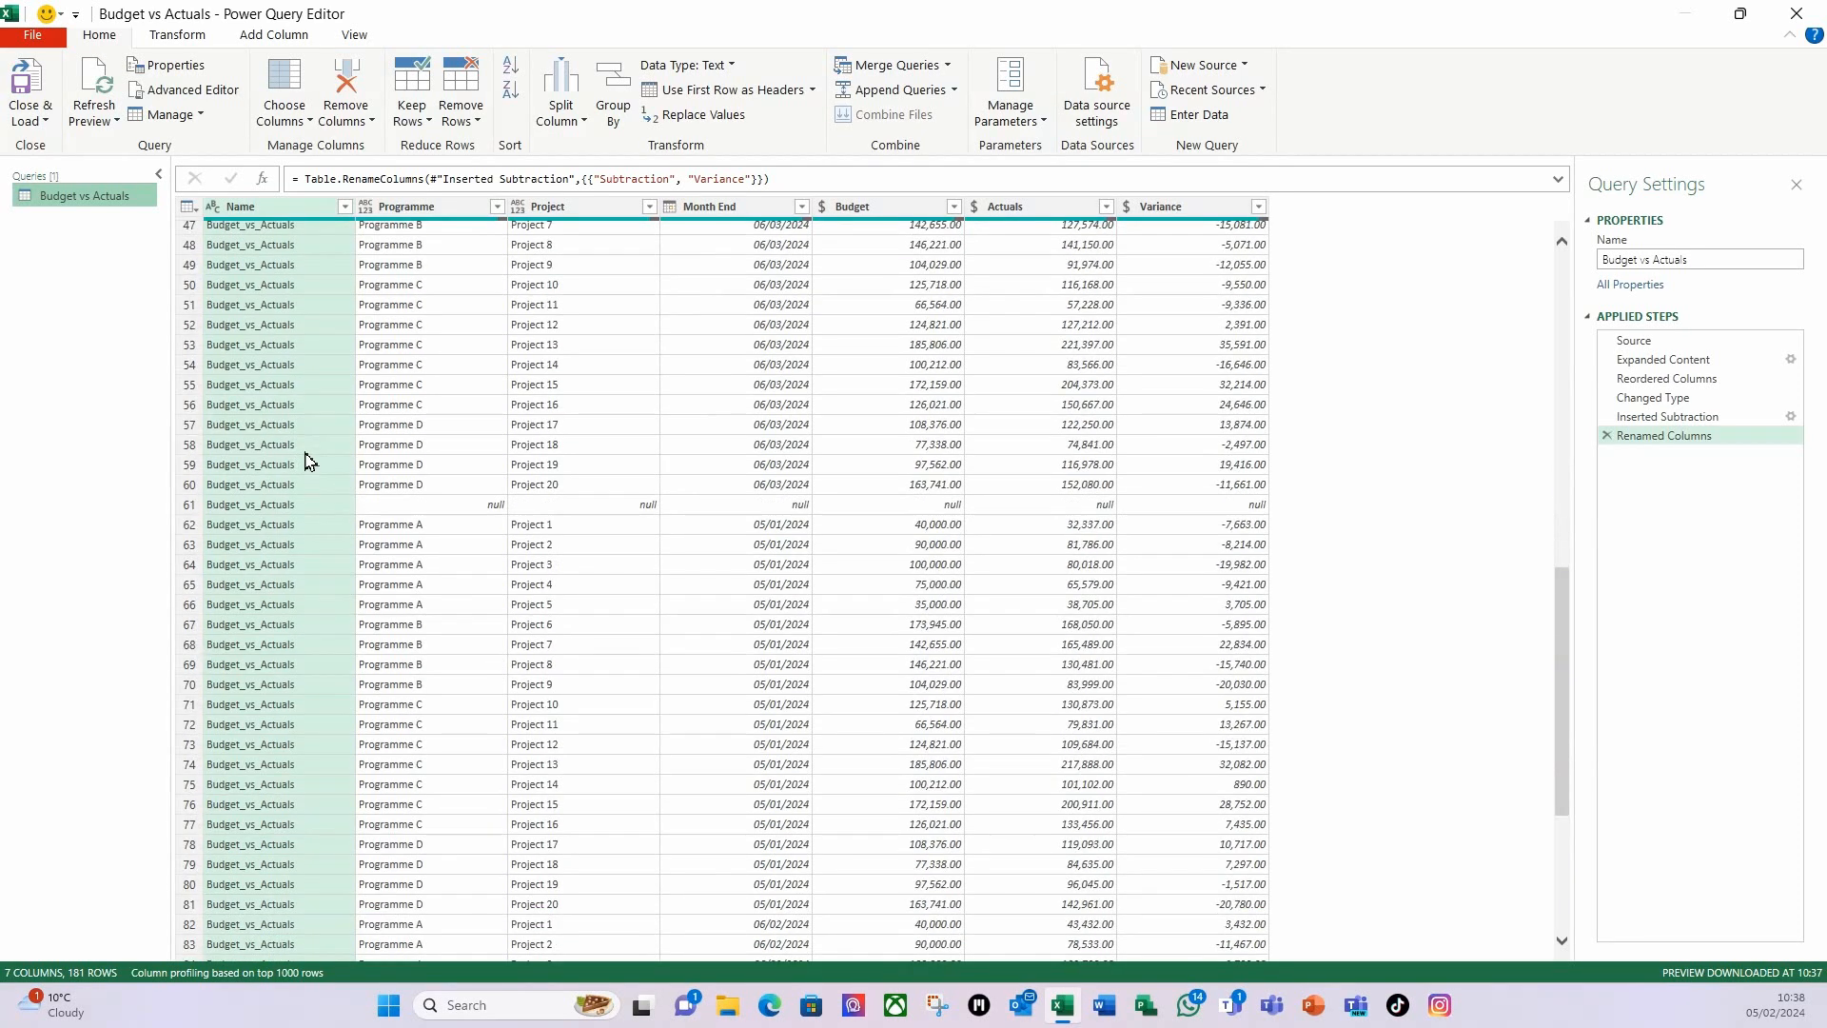
scroll(317, 453, up, 14)
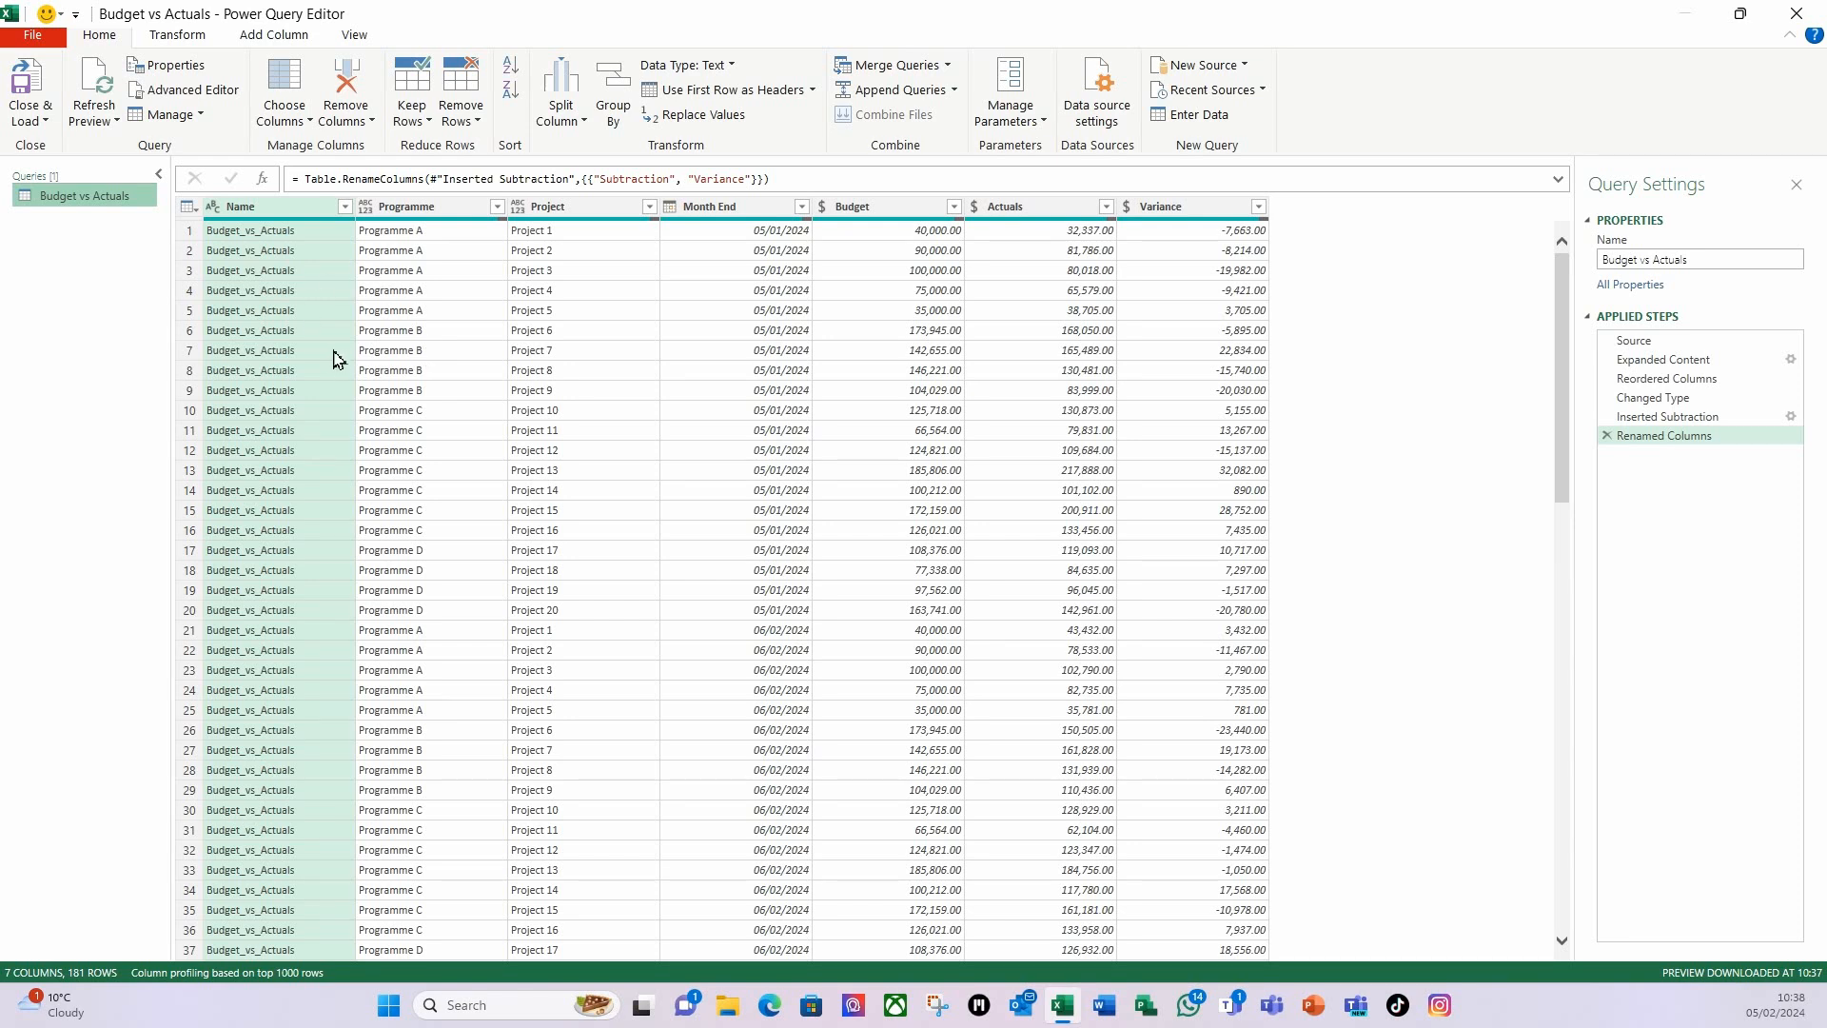
scroll(301, 367, down, 14)
scroll(301, 366, up, 14)
click(345, 208)
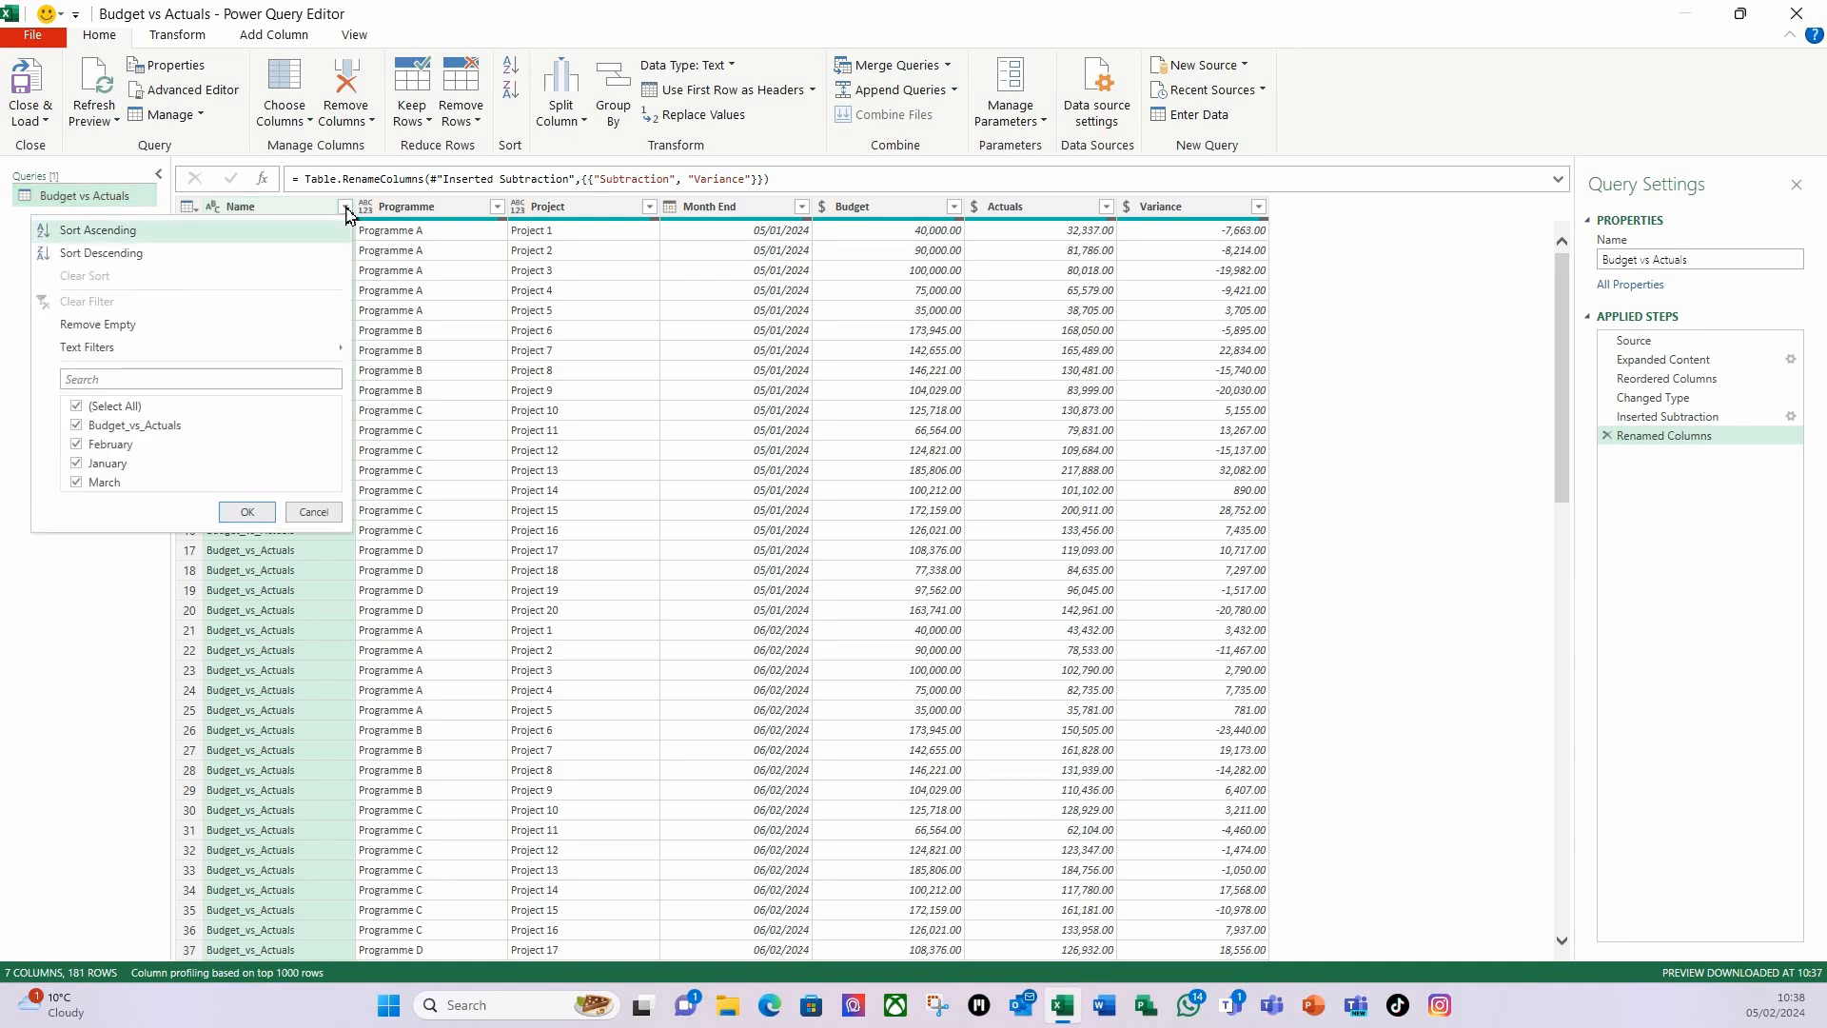
click(78, 428)
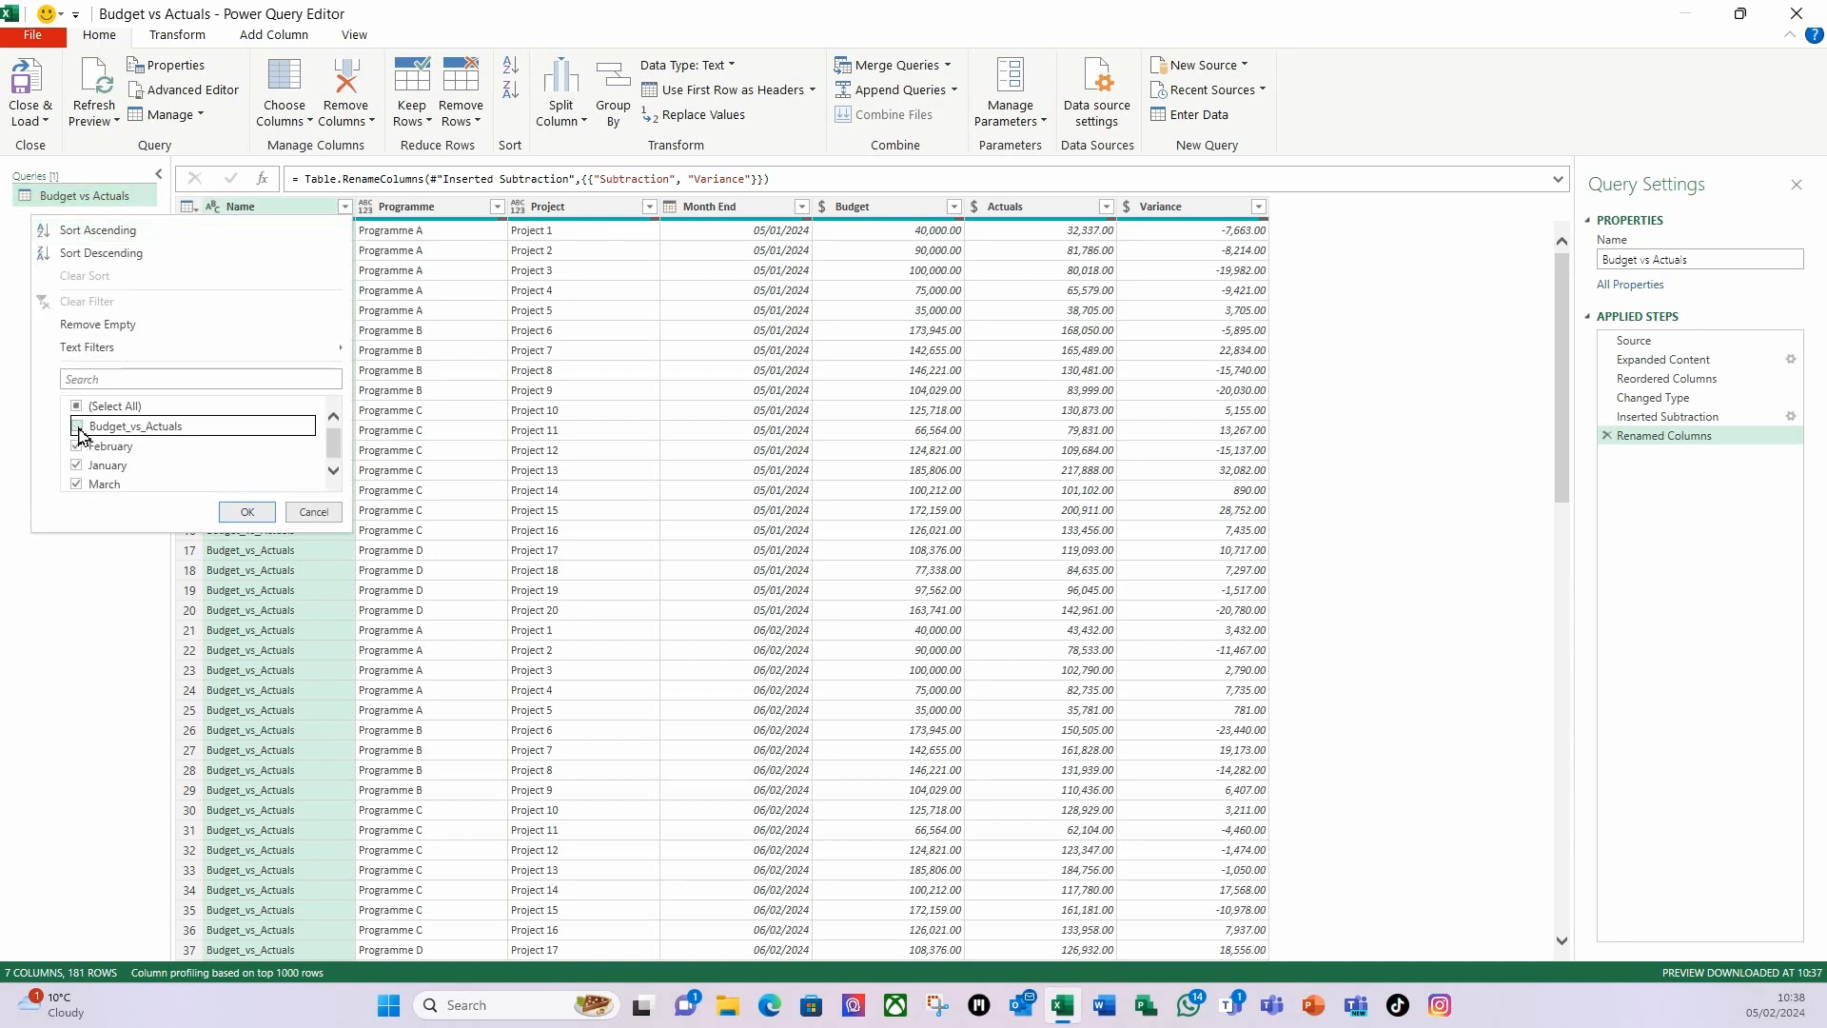
click(247, 513)
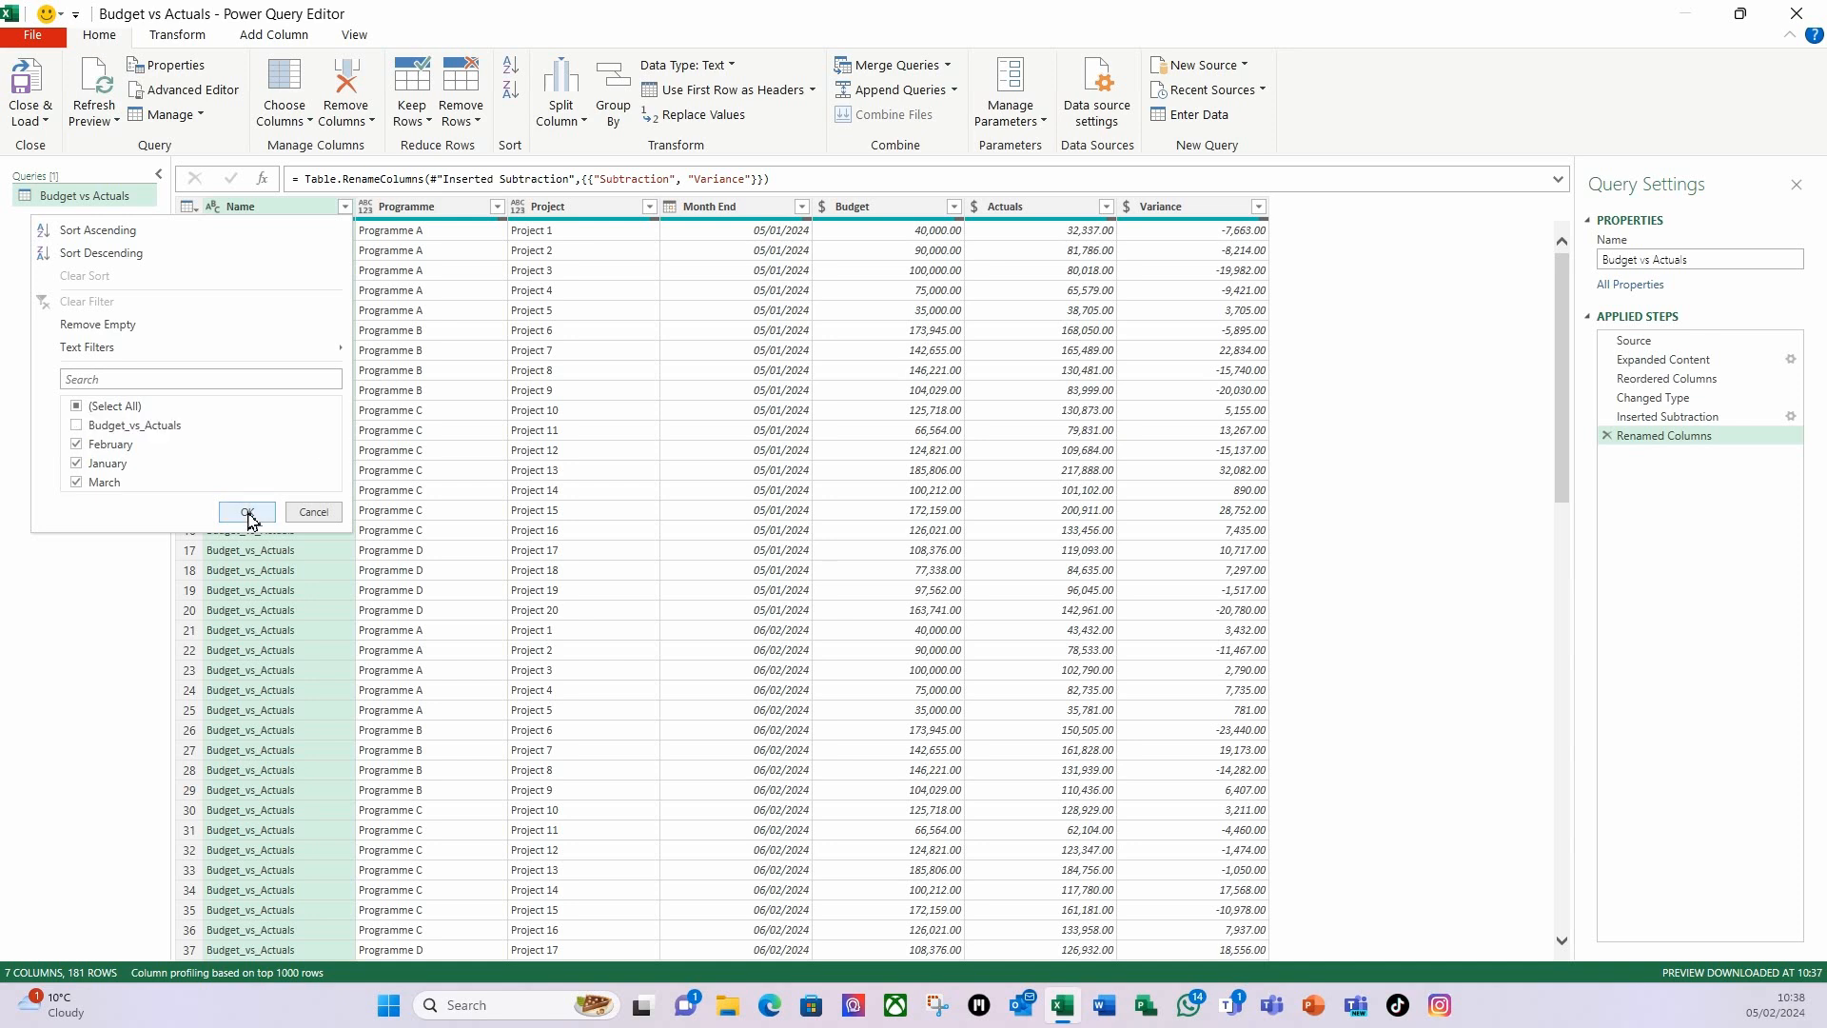
- Close the query editor, load the filtered query into the workbook and check the loaded table's rows
click(29, 86)
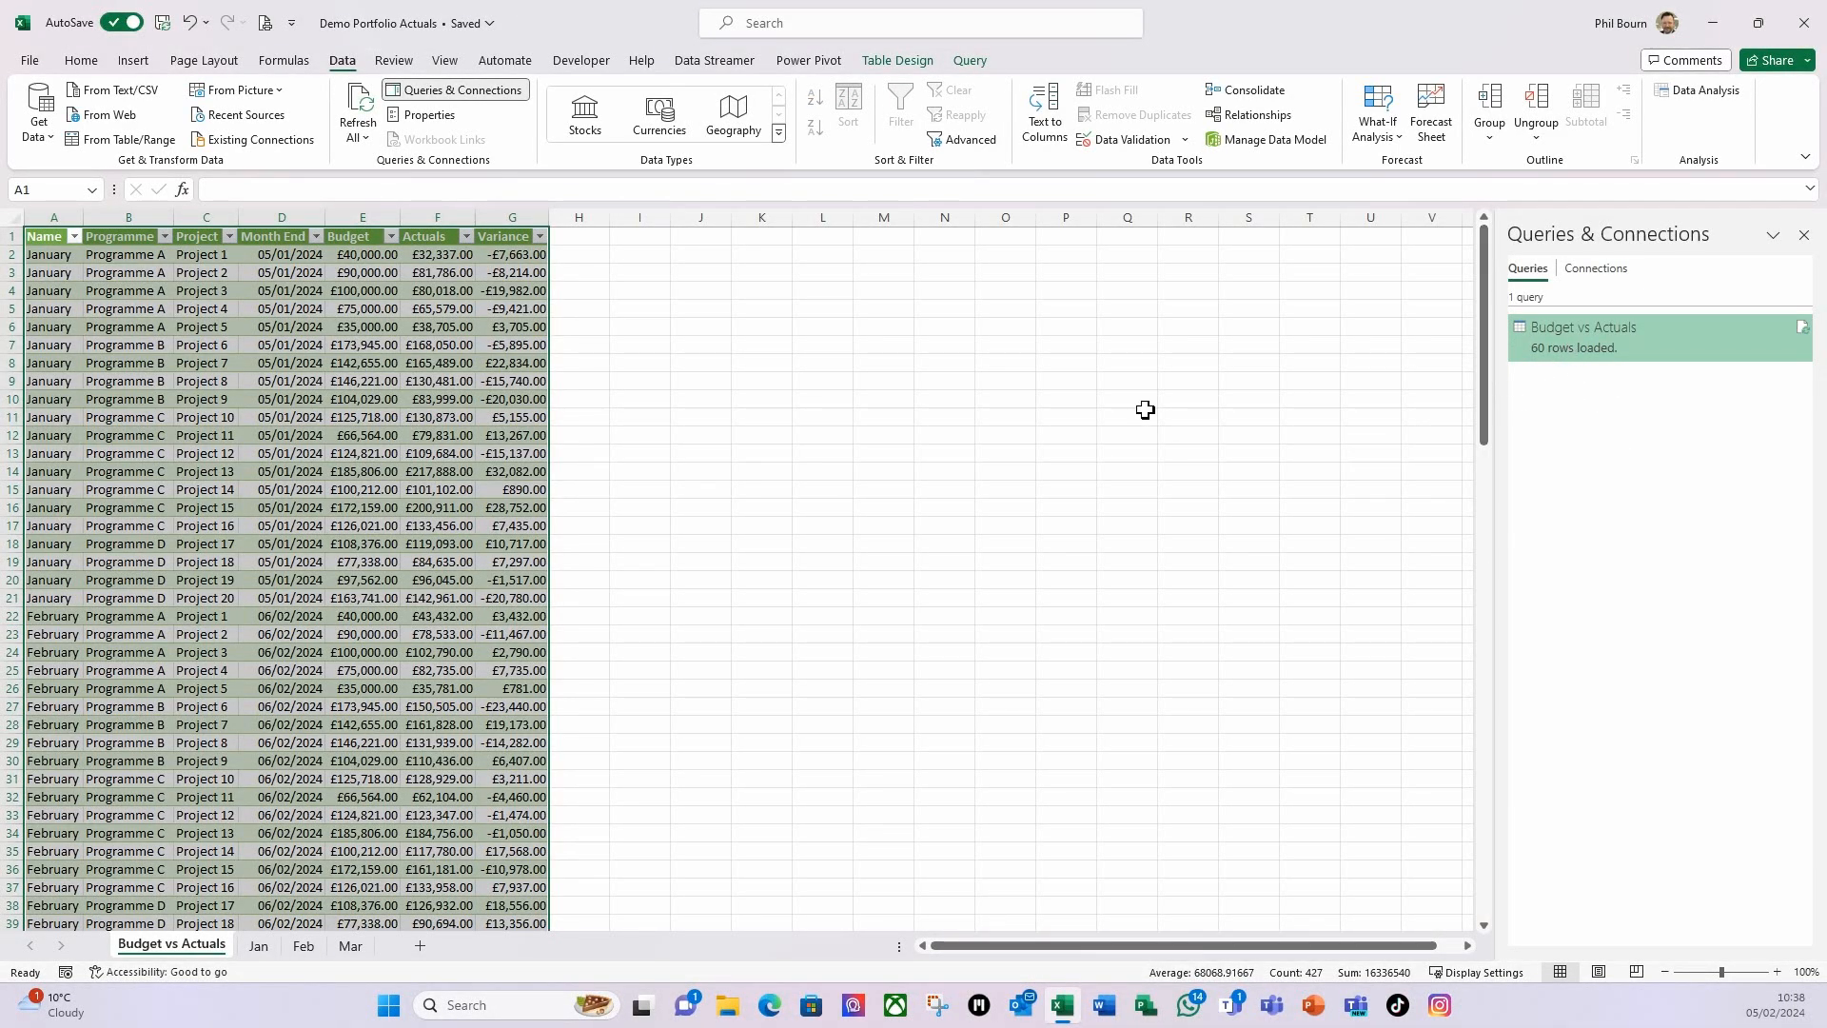
click(318, 506)
scroll(321, 490, down, 9)
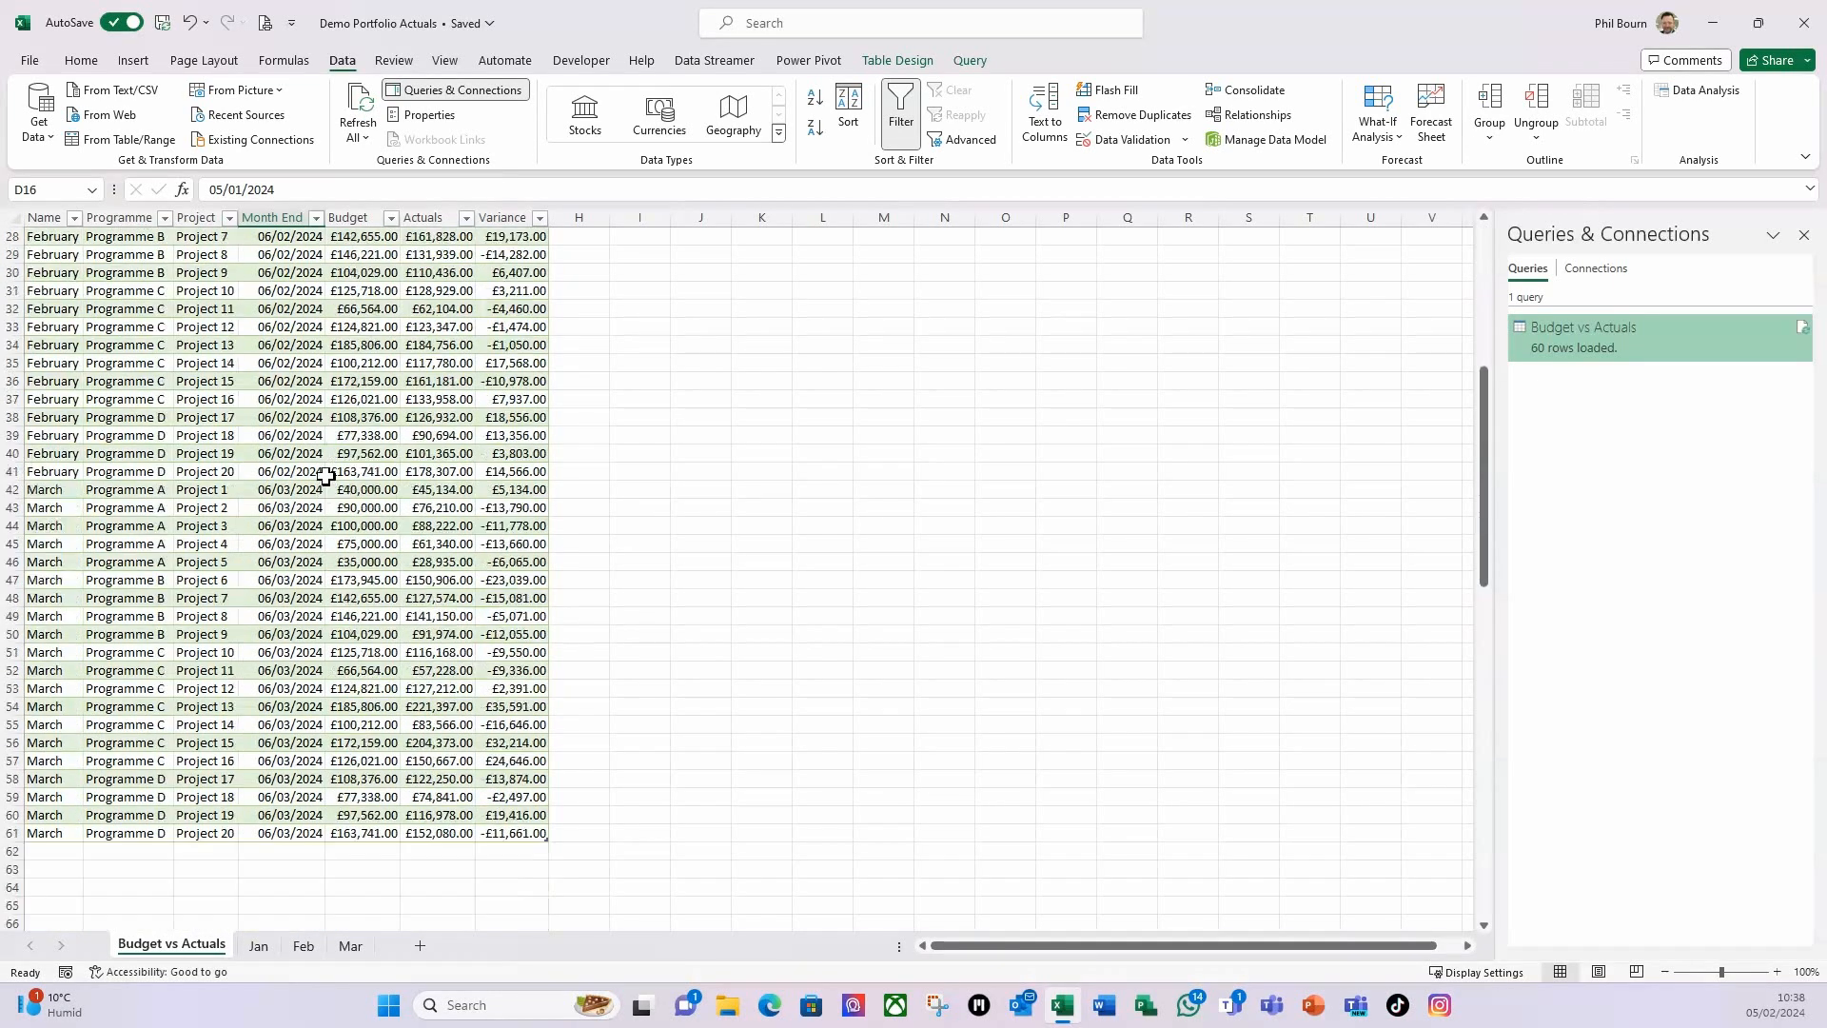
scroll(327, 476, up, 9)
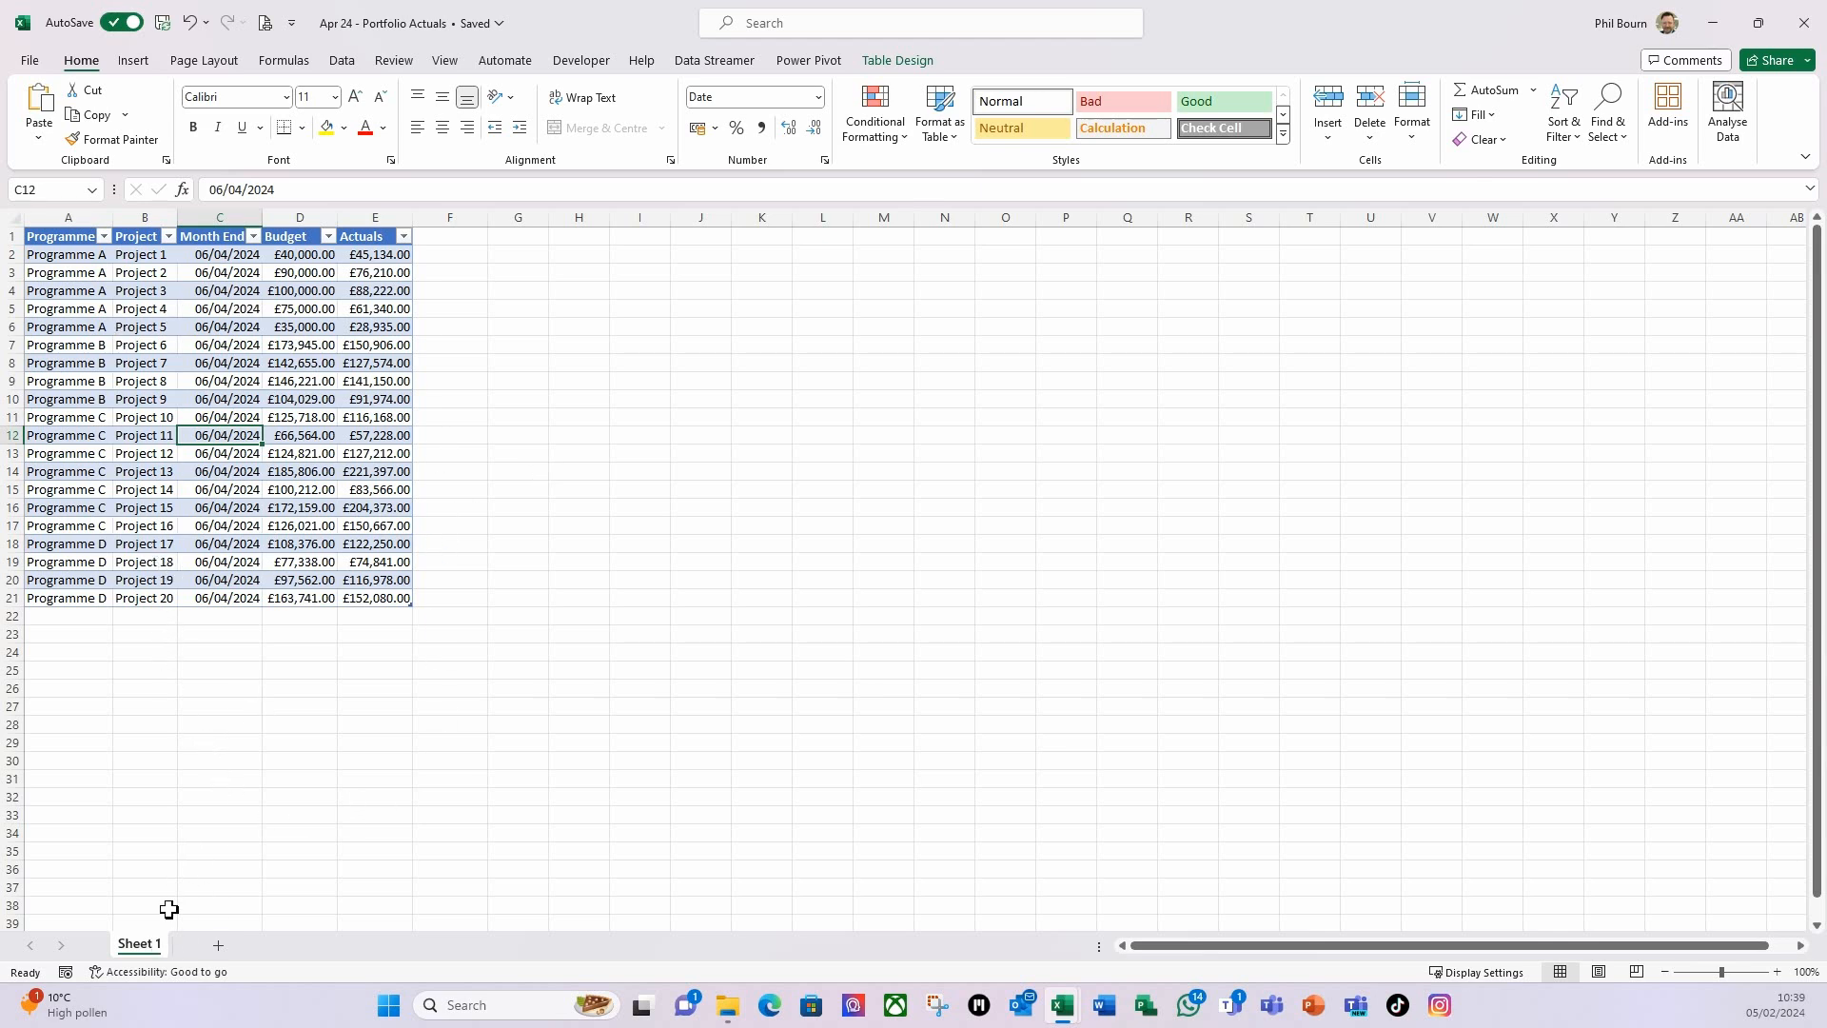
- Copy Sheet 1 of the Apr 24 - Portfolio Actuals workbook to the end of Demo Portfolio Actuals.xlsx
right_click(143, 944)
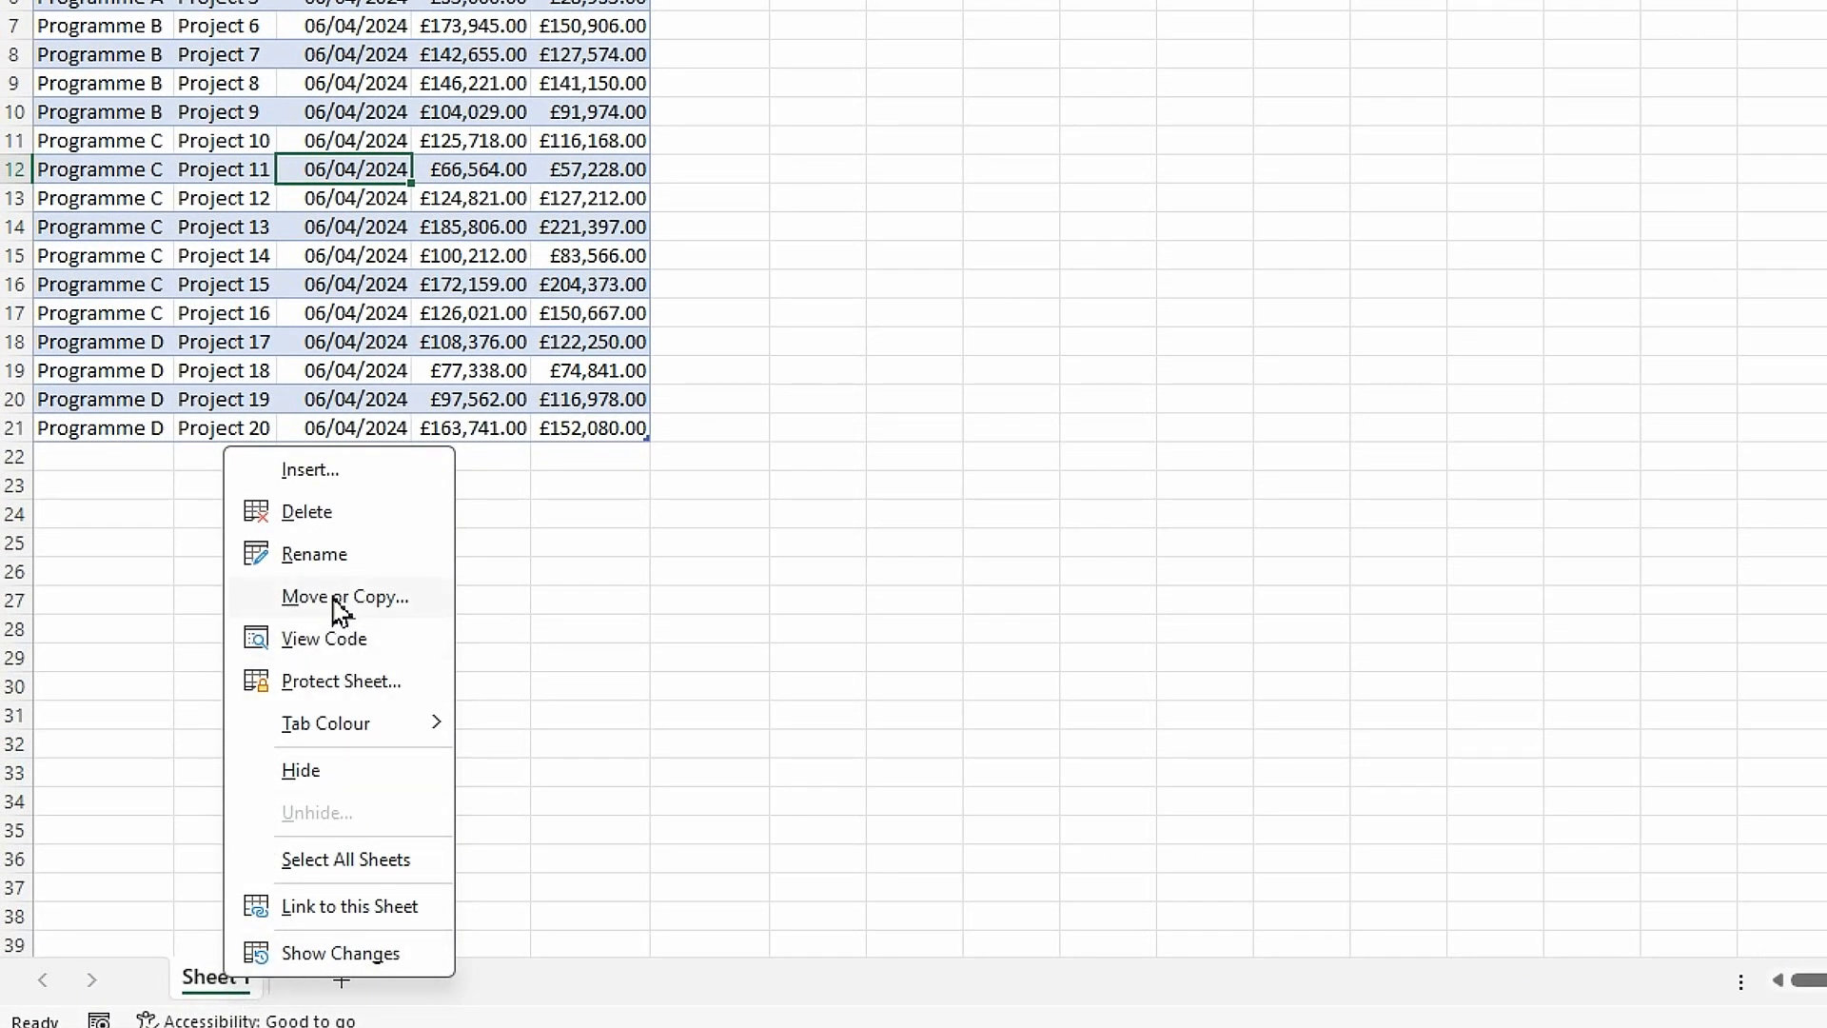
click(338, 599)
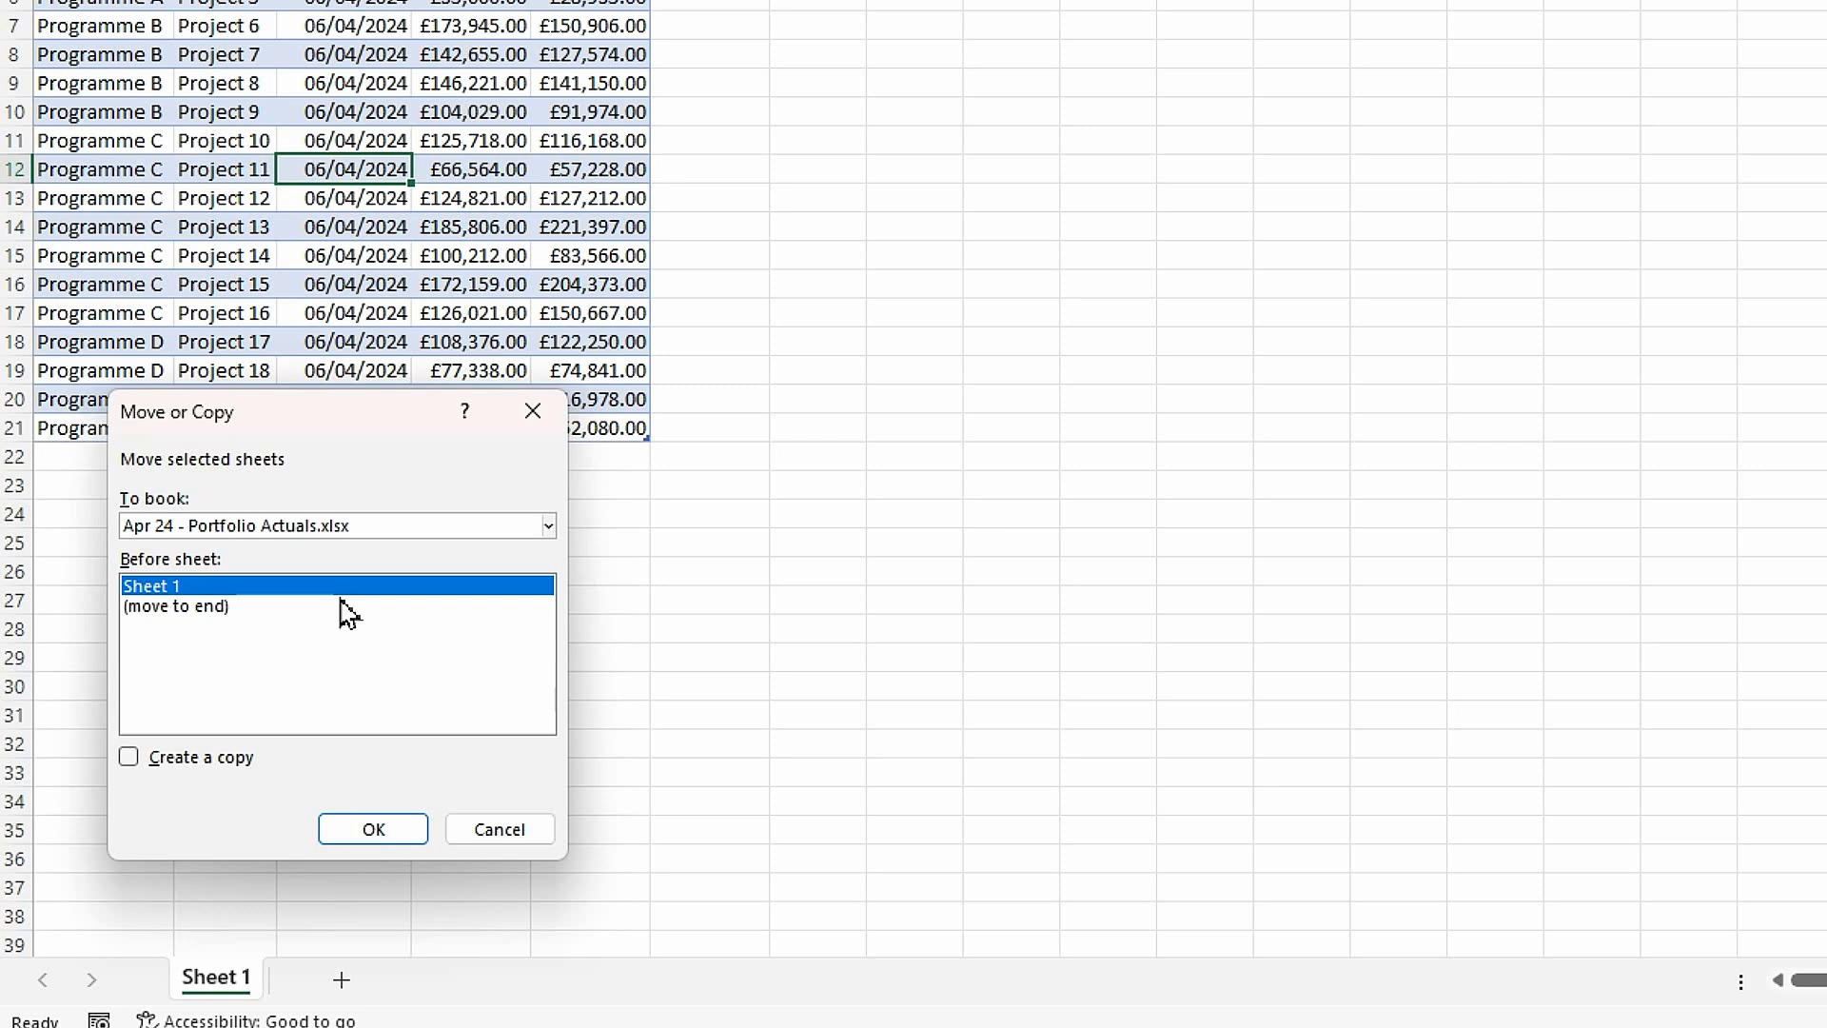
click(193, 761)
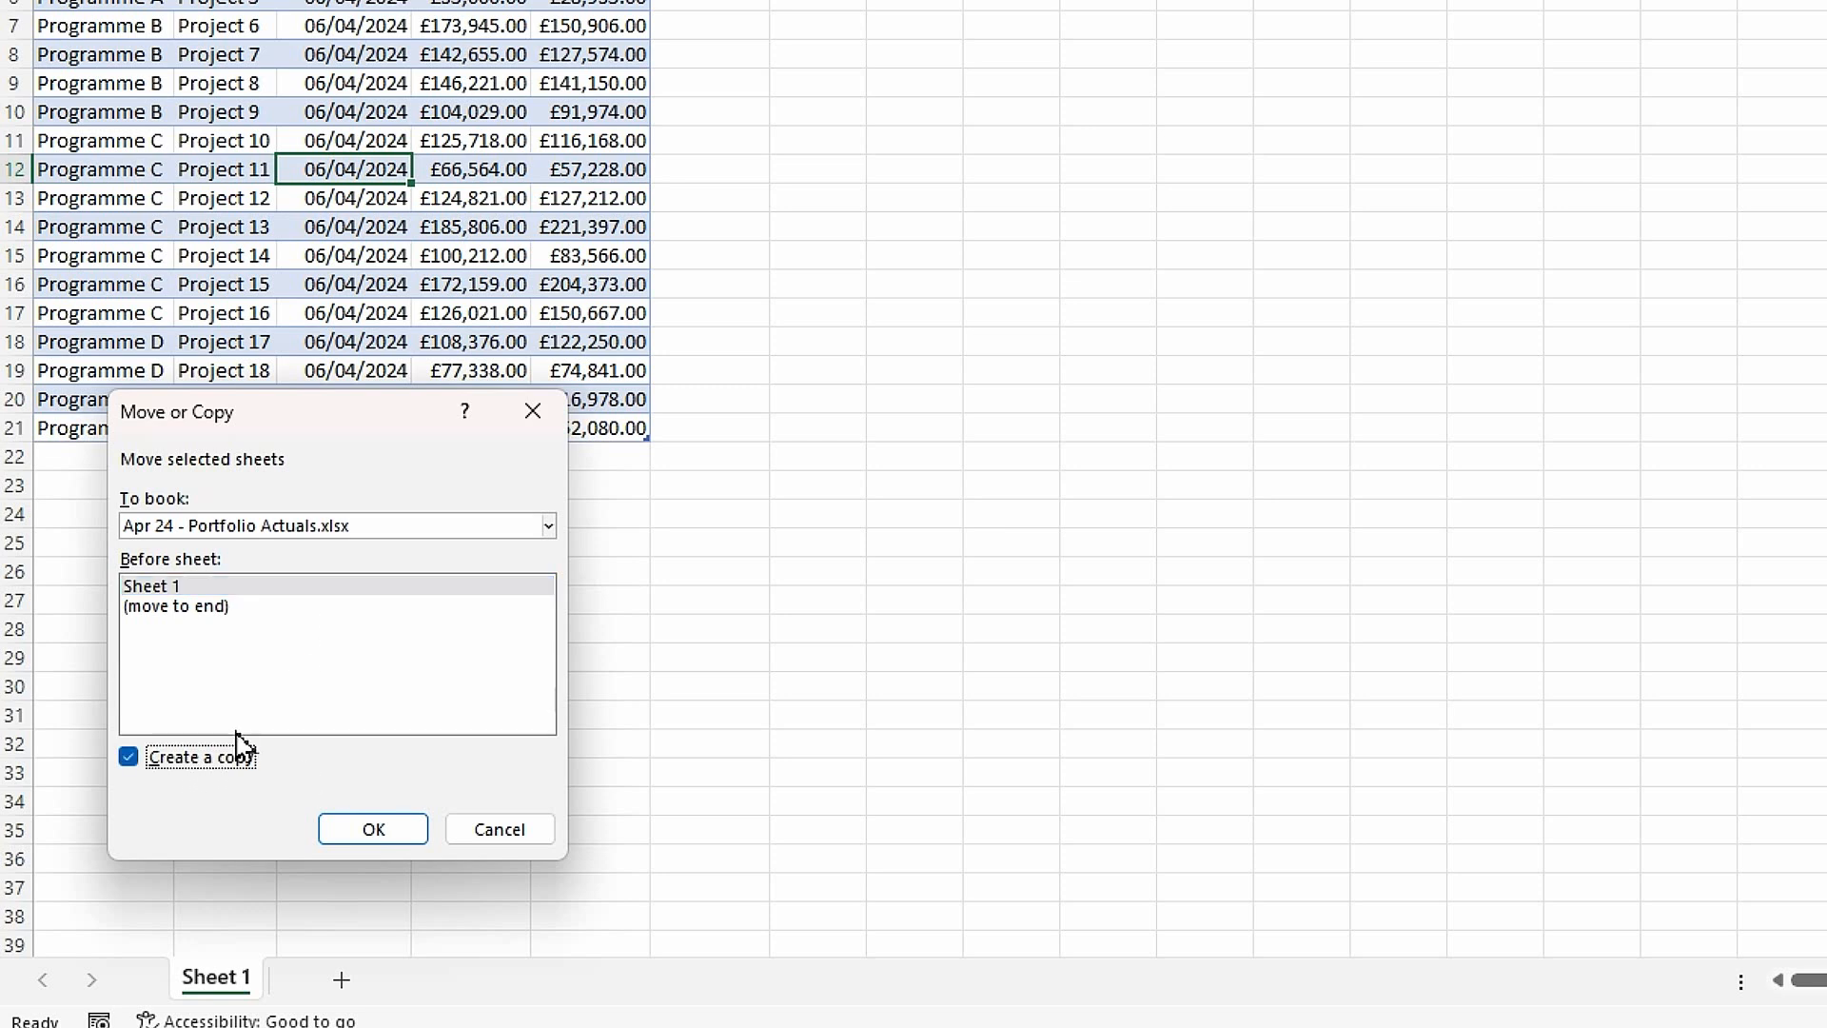
click(548, 529)
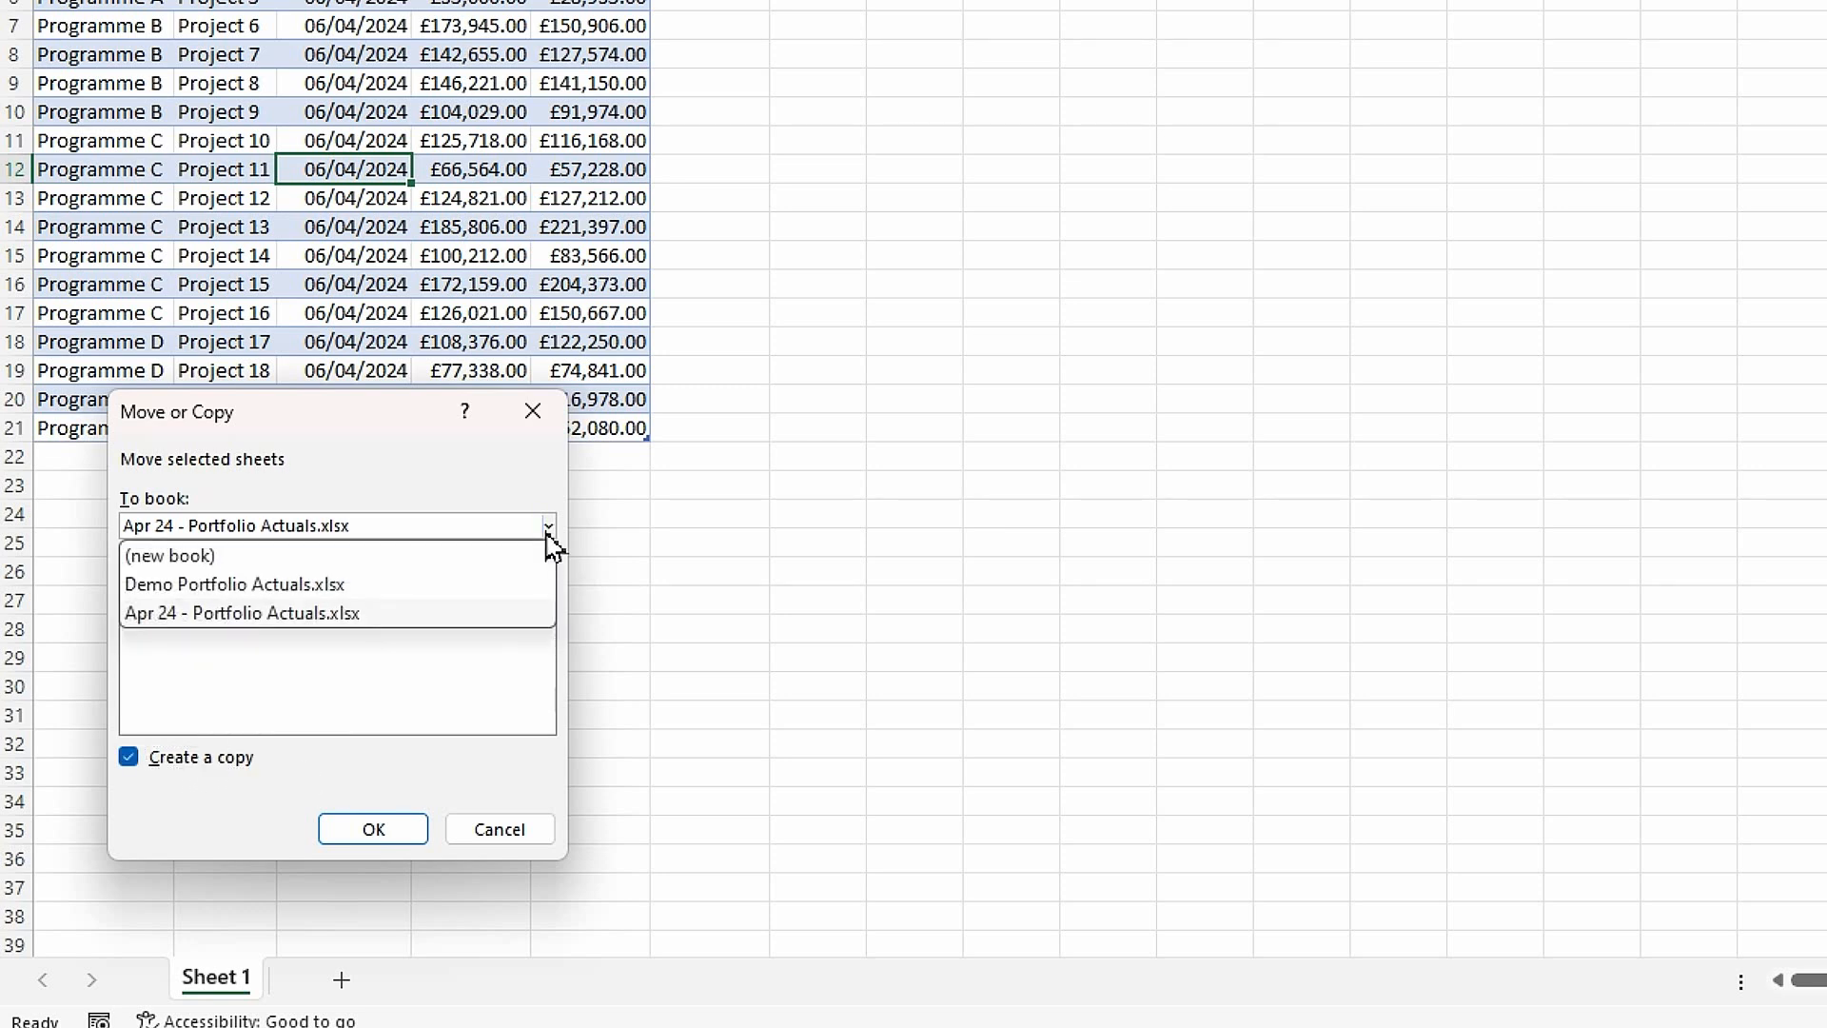
click(256, 592)
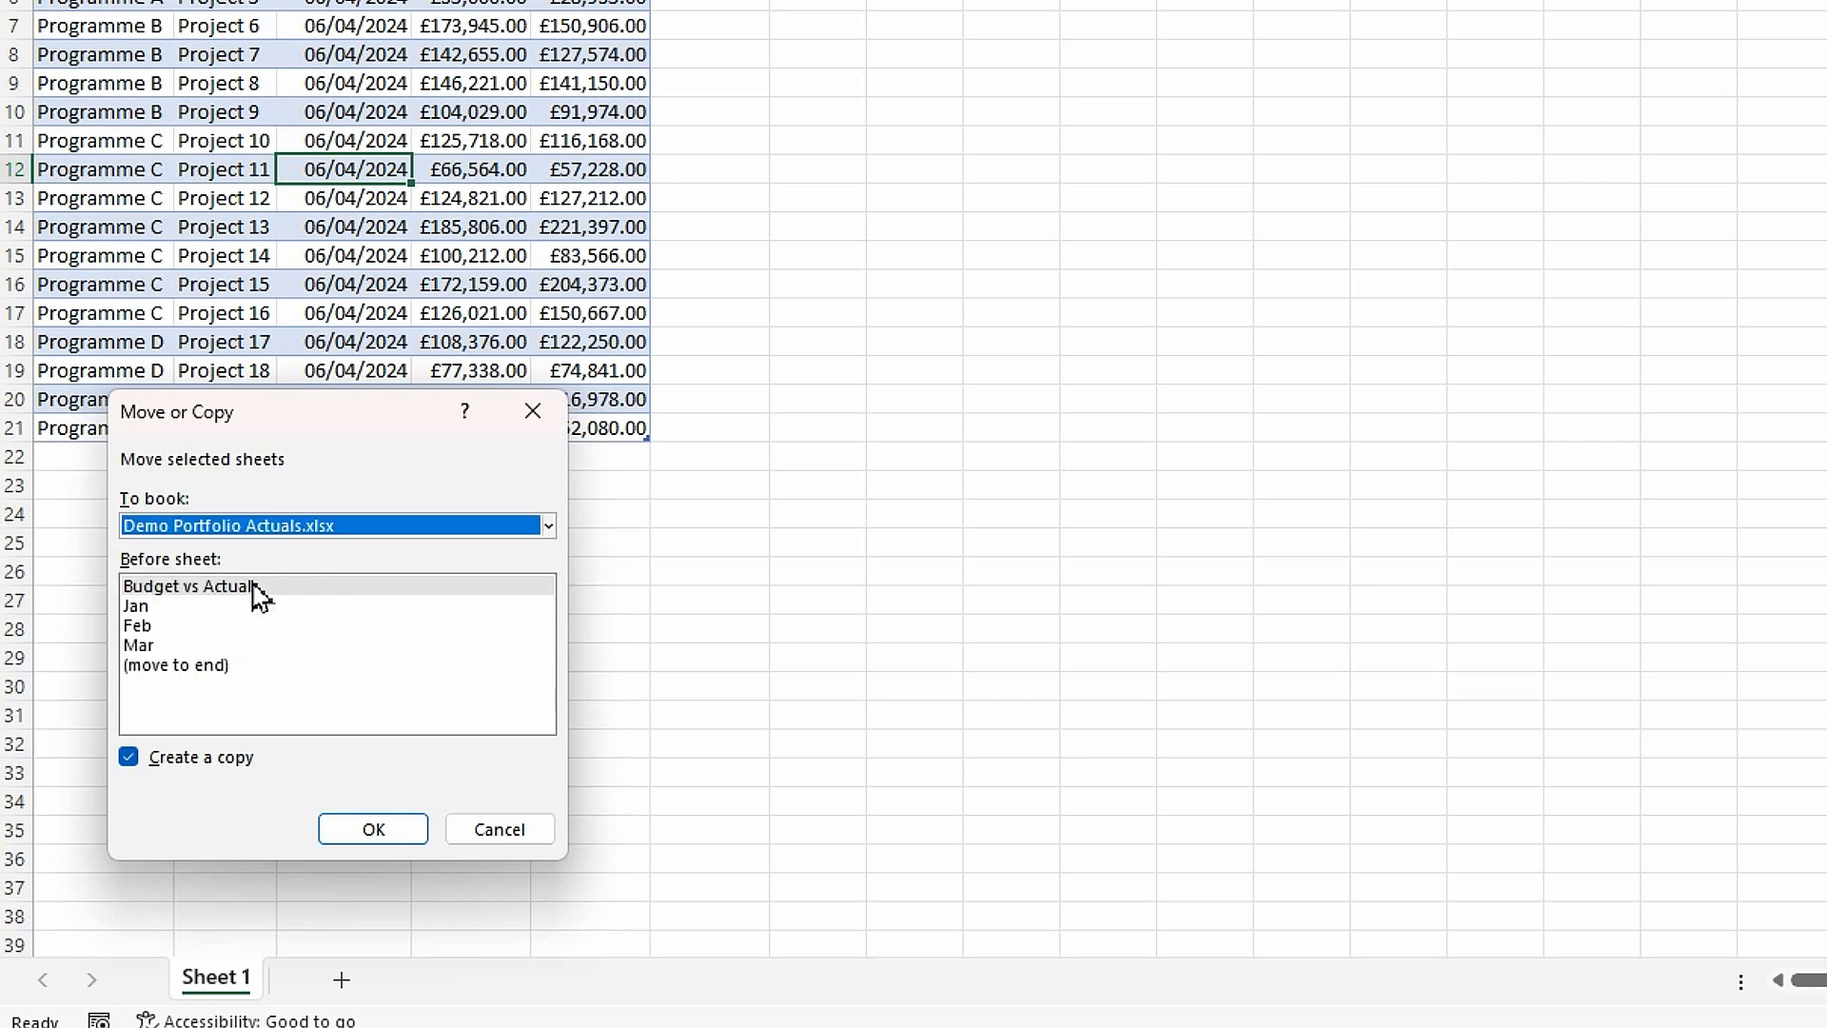
click(181, 666)
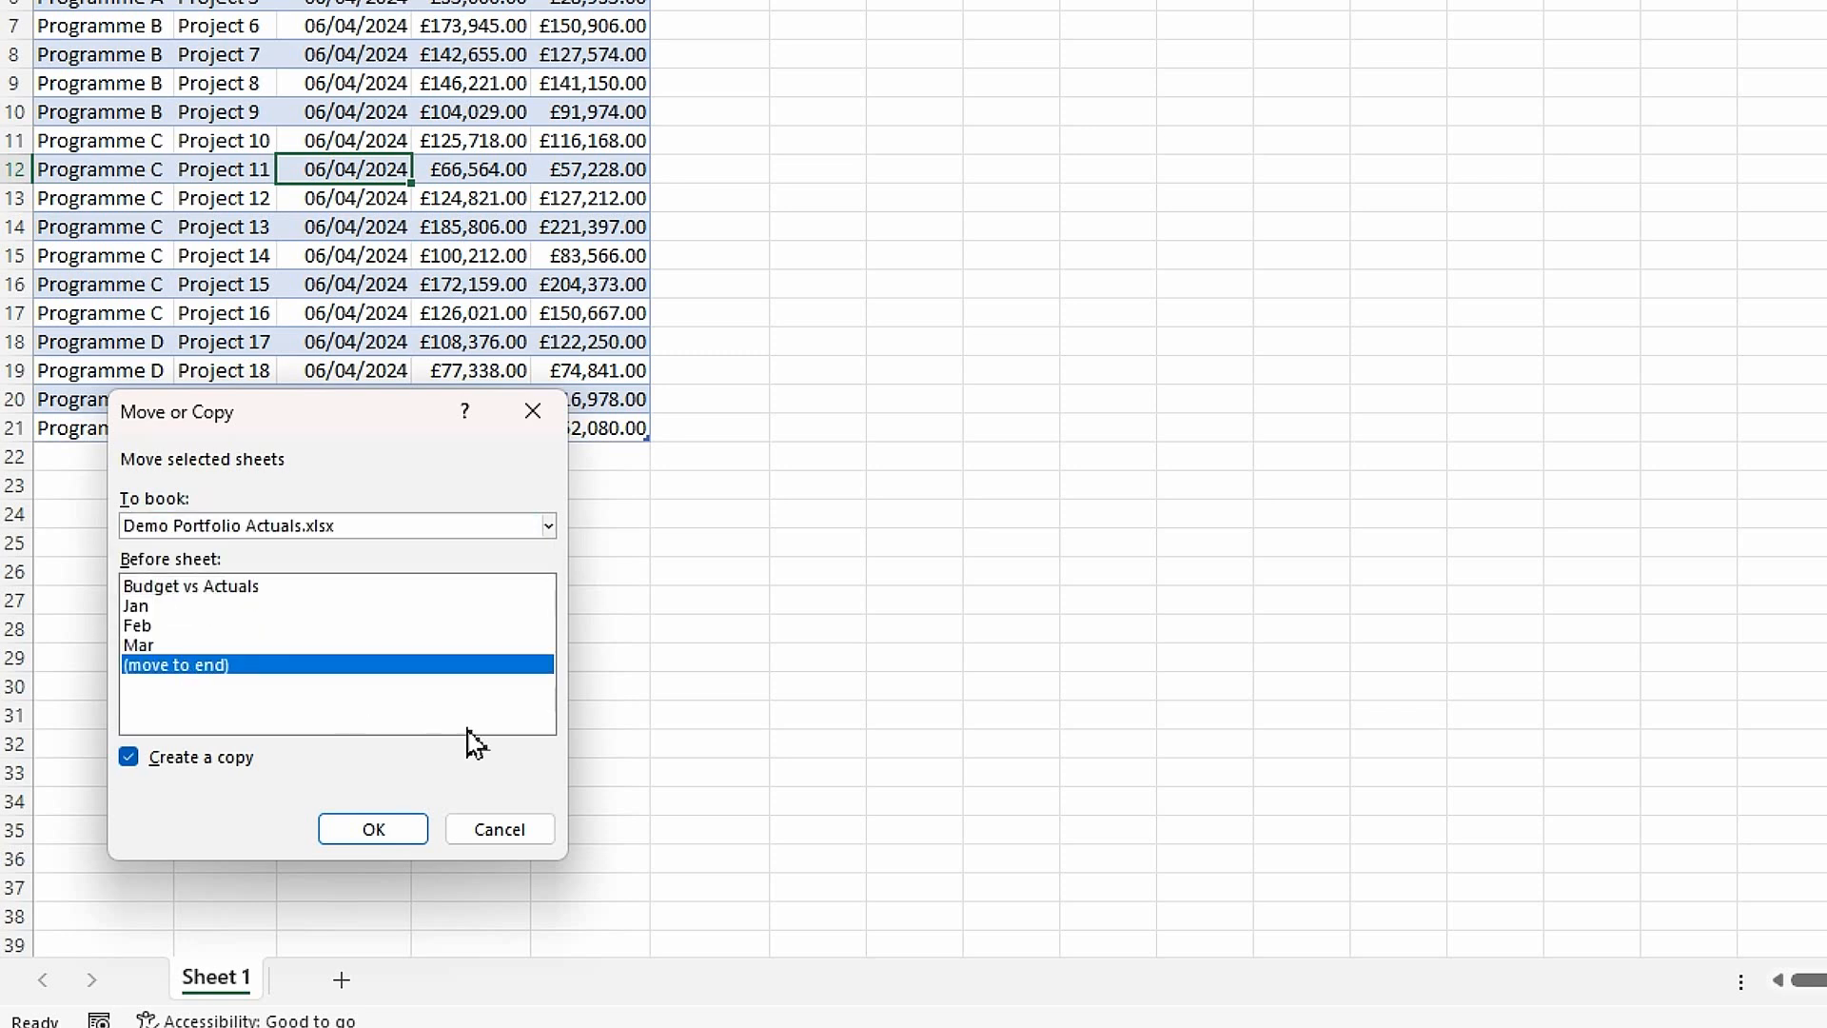
click(373, 829)
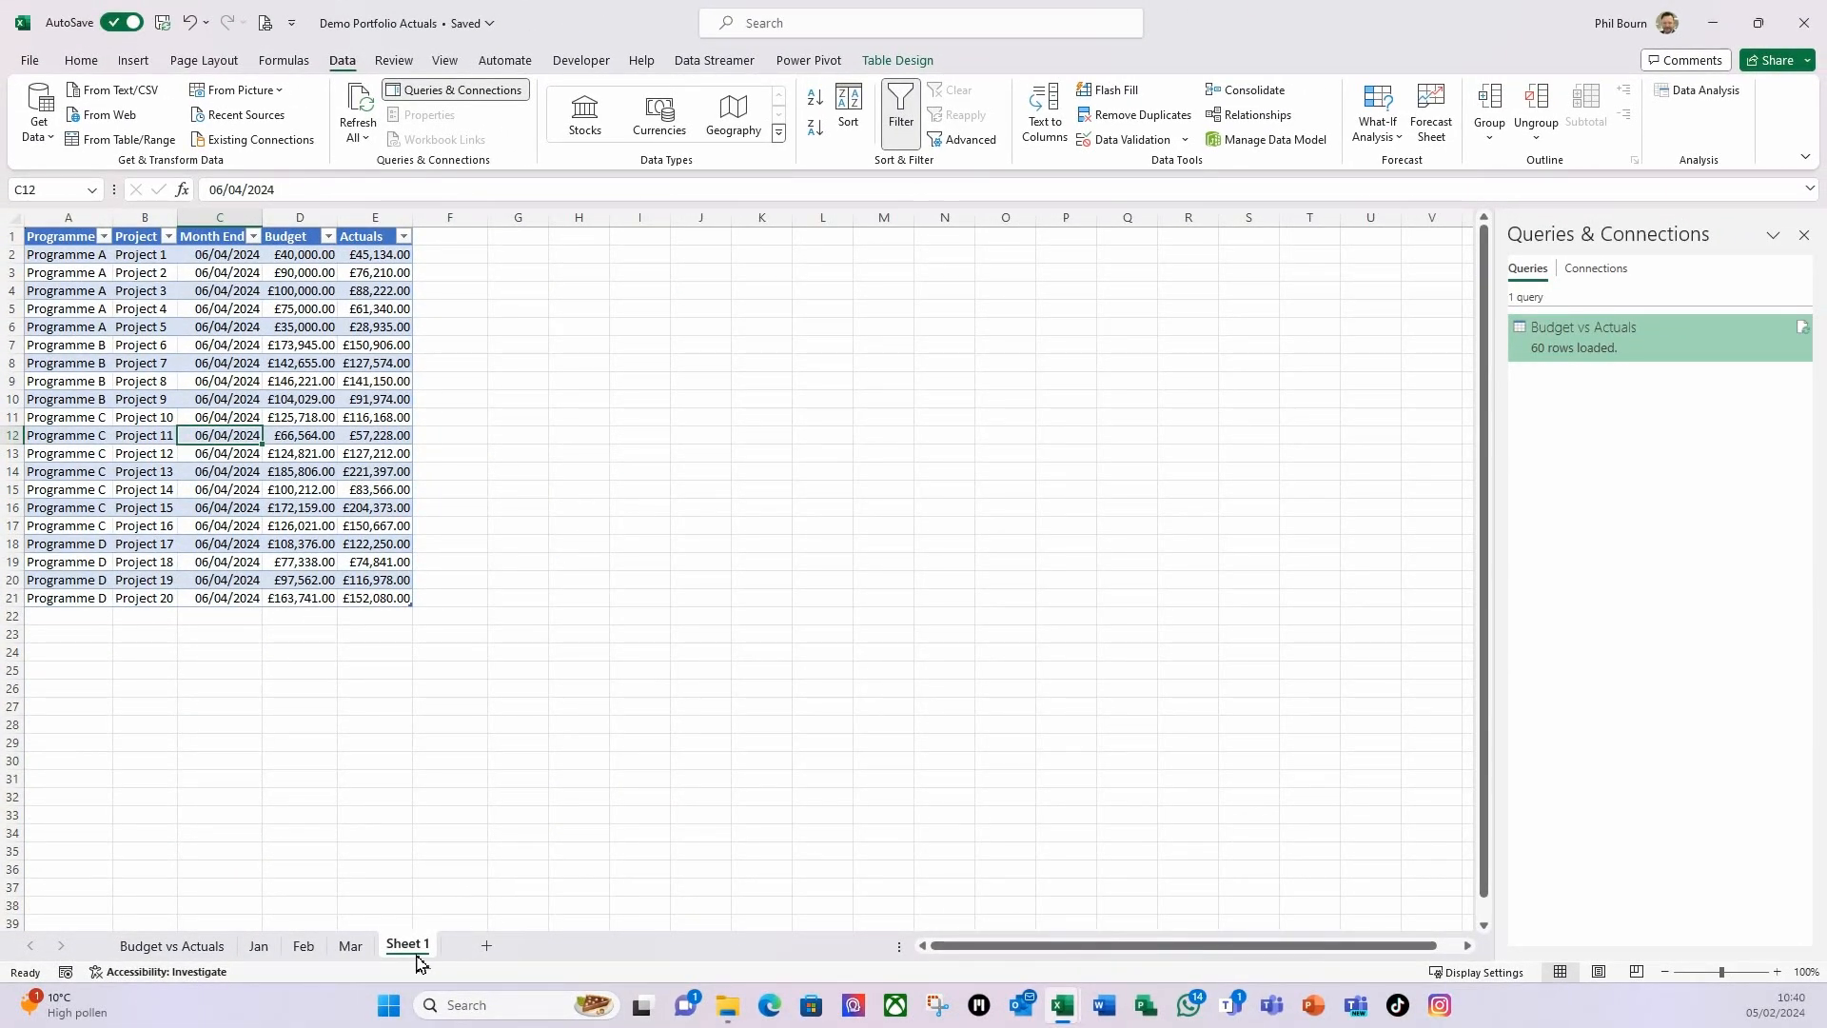
- Rename the copied sheet in Demo Portfolio Actuals as Apr
right_click(412, 953)
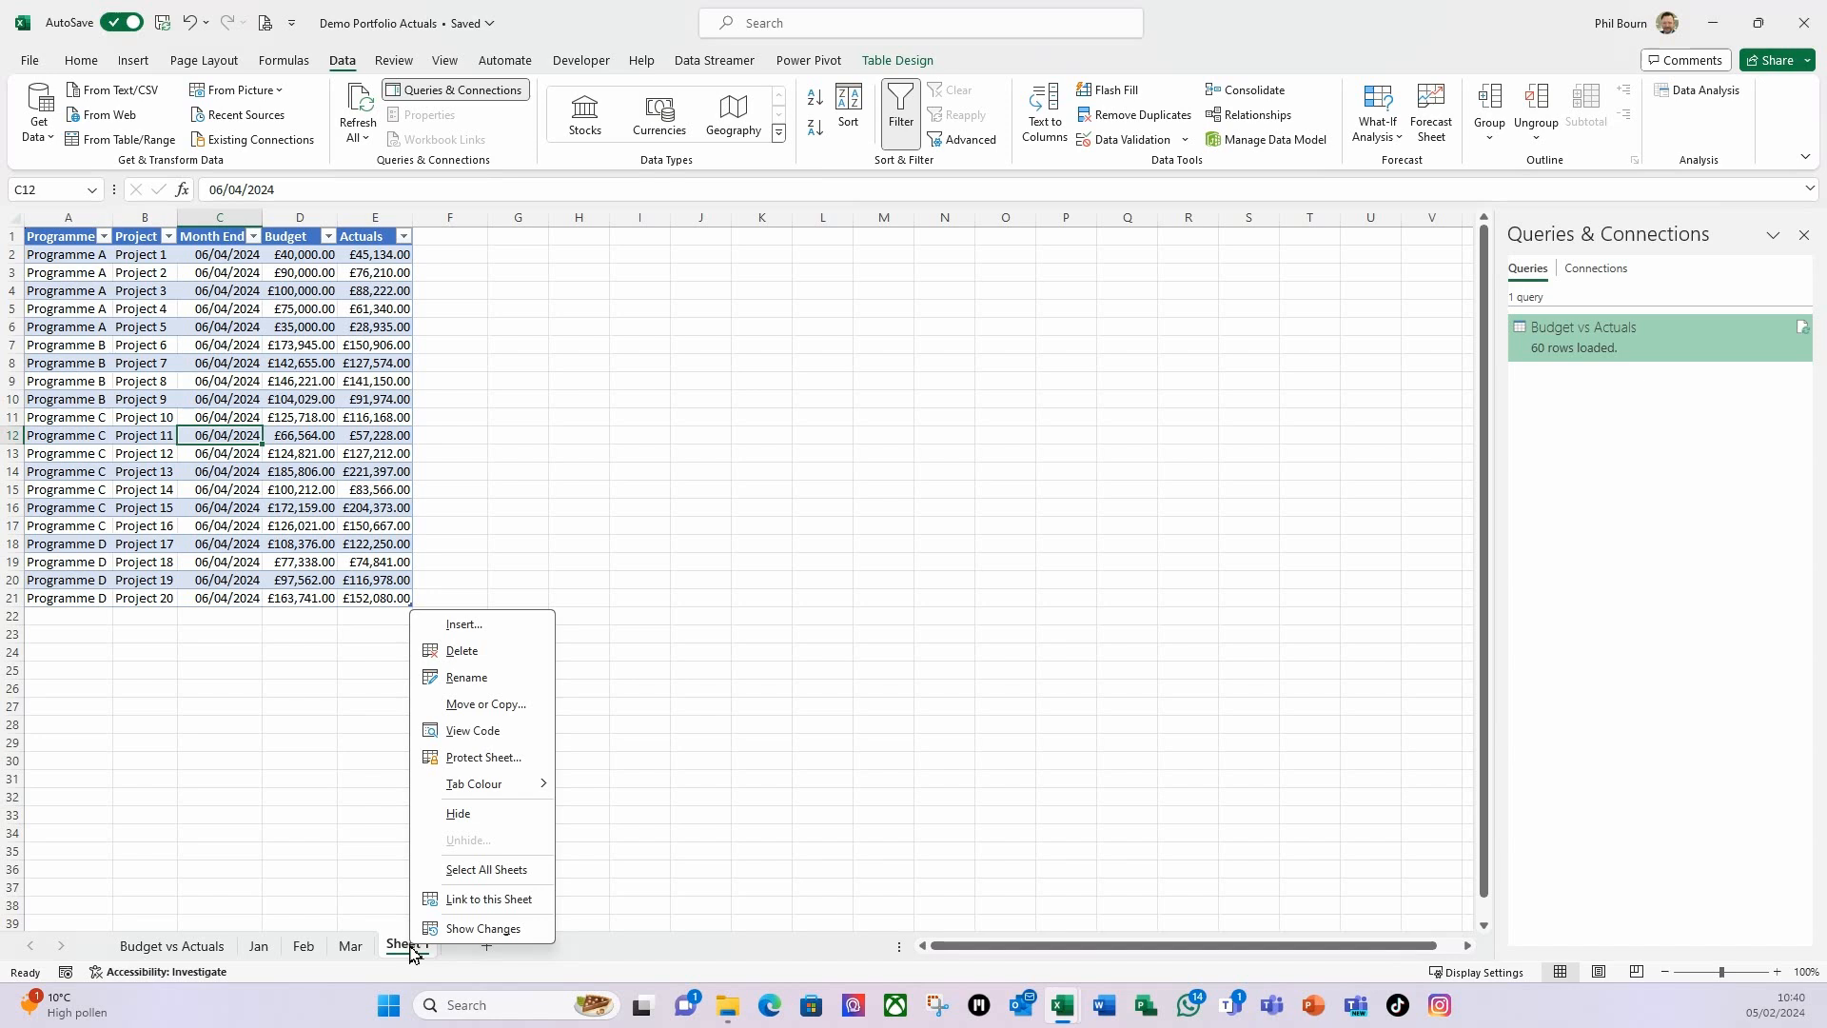
click(468, 678)
text(Apr)
key(Return)
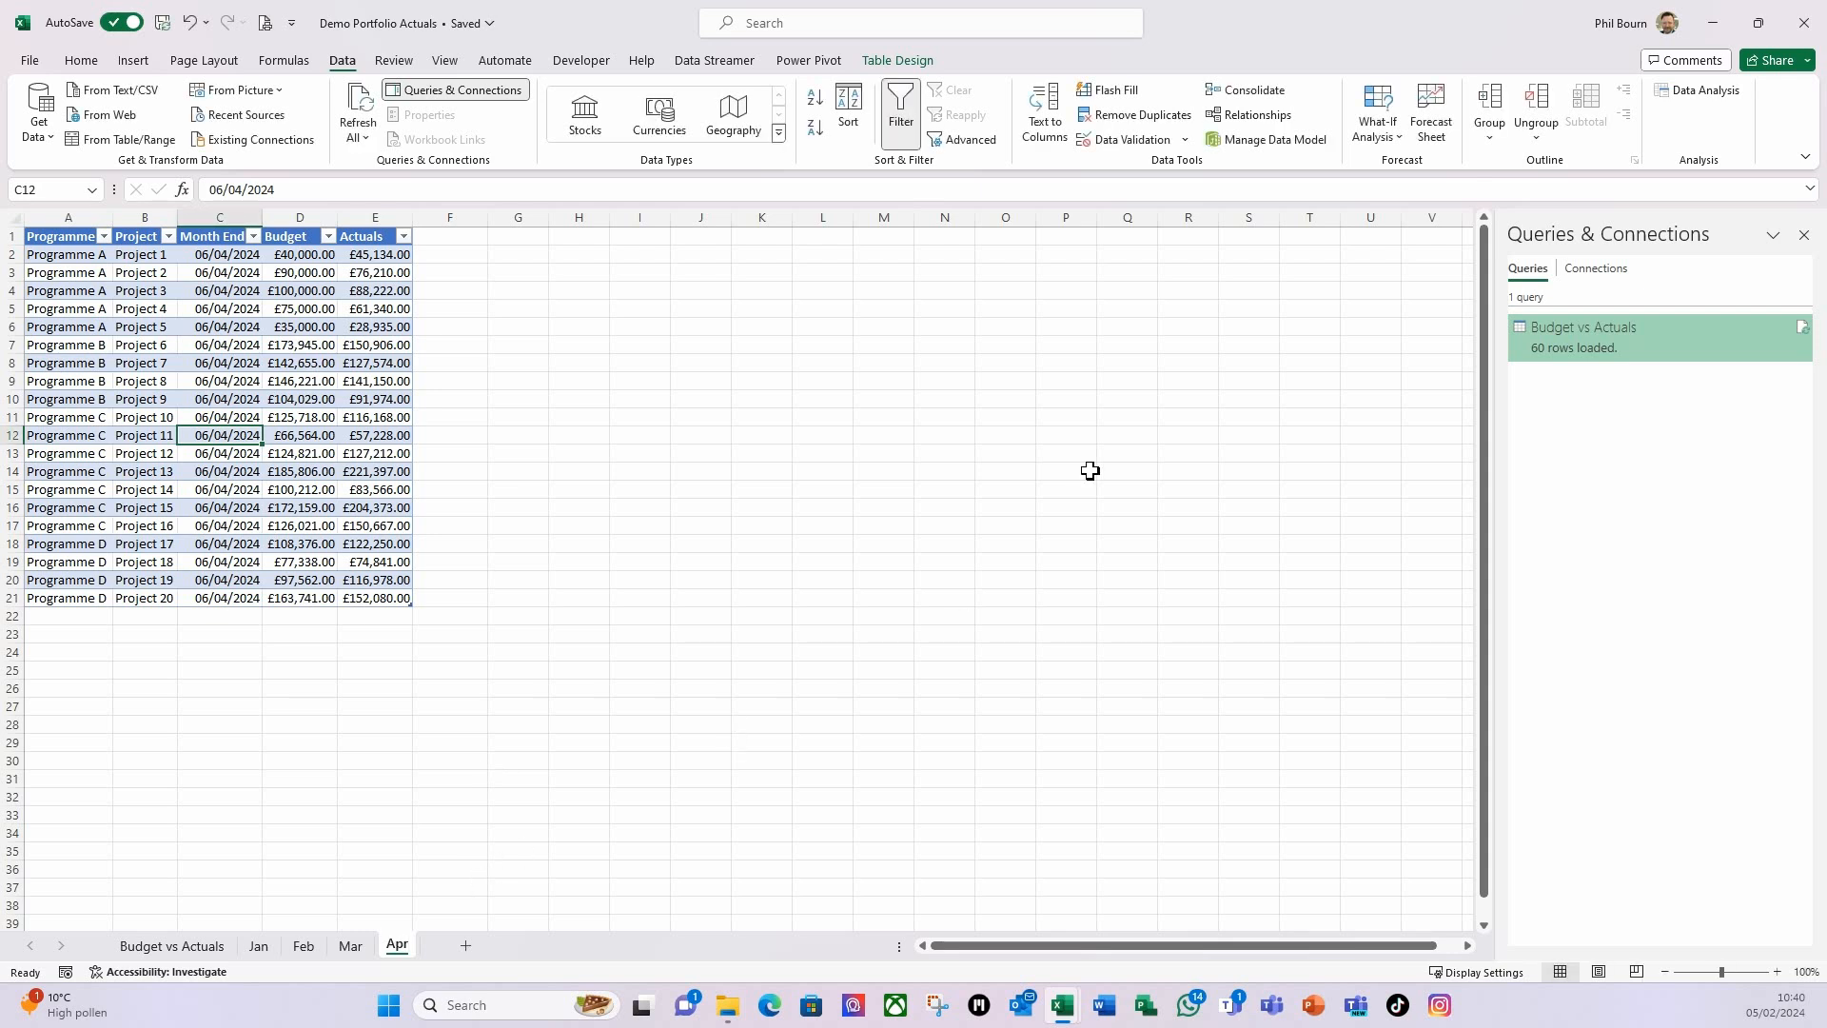
- Switch to the Apr 24 - Portfolio Actuals workbook and close it
mouse_move(1059, 1018)
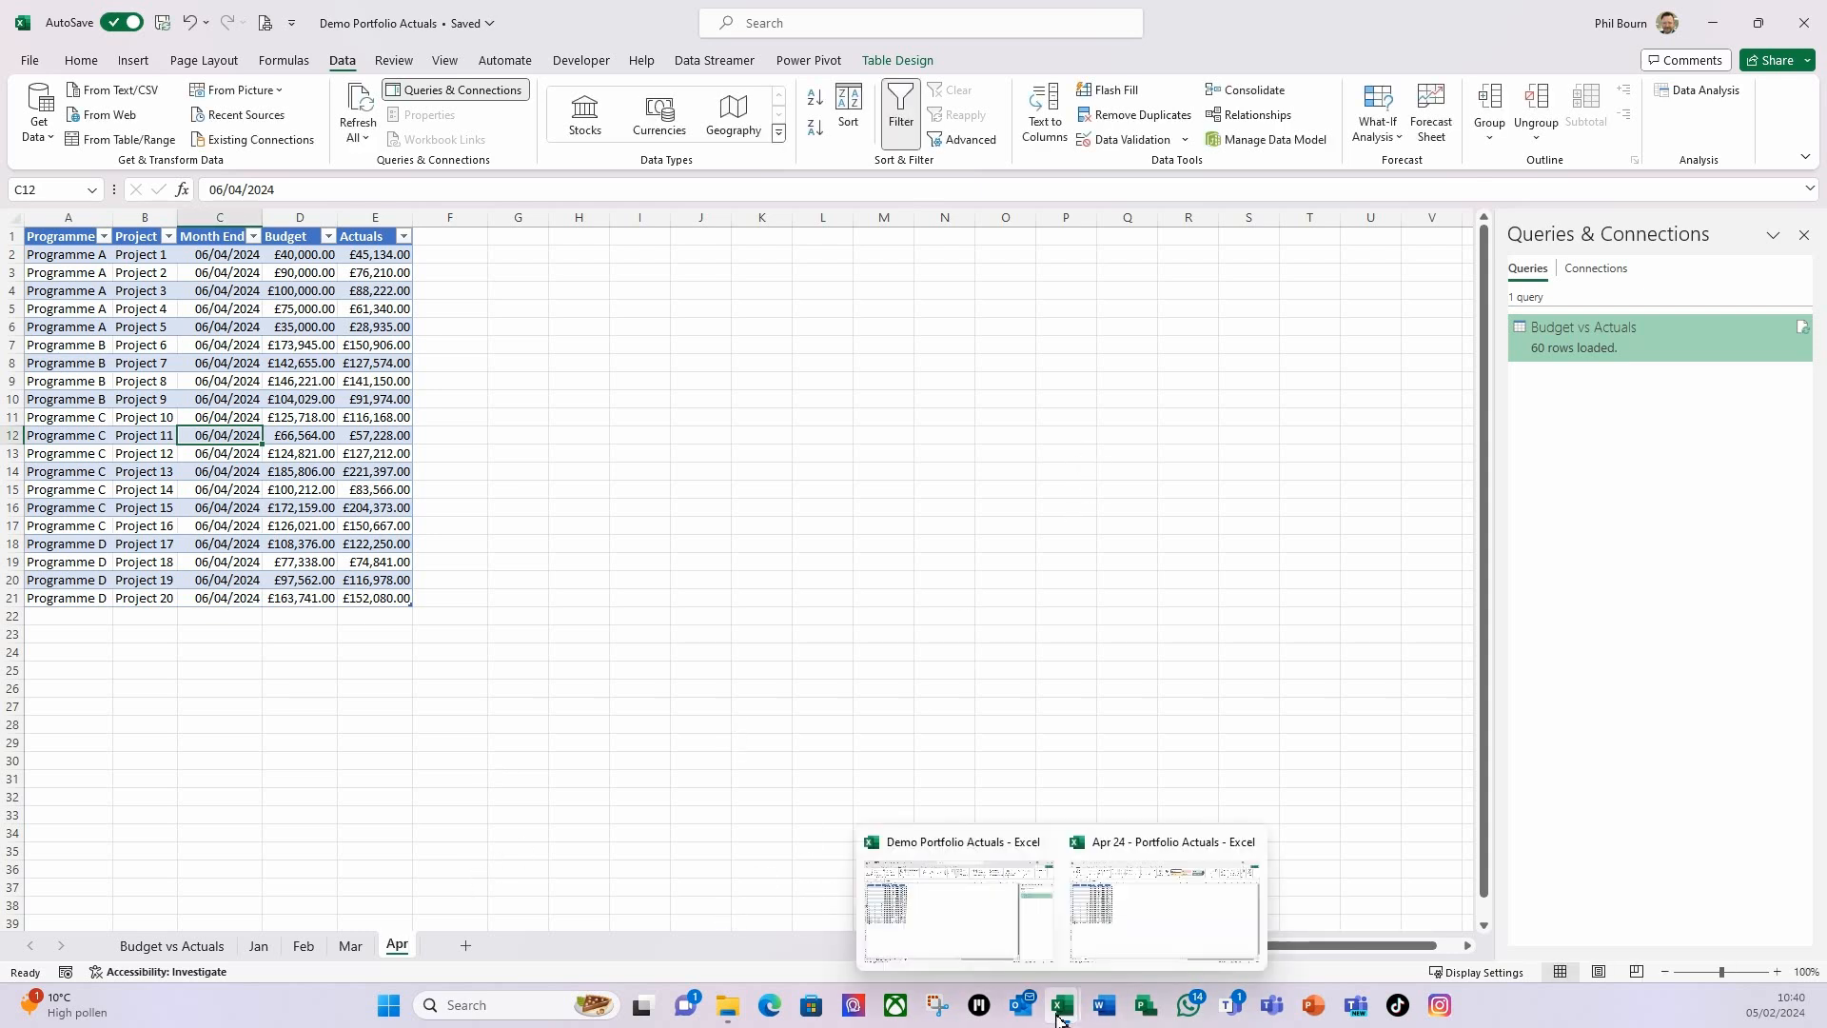
click(1154, 933)
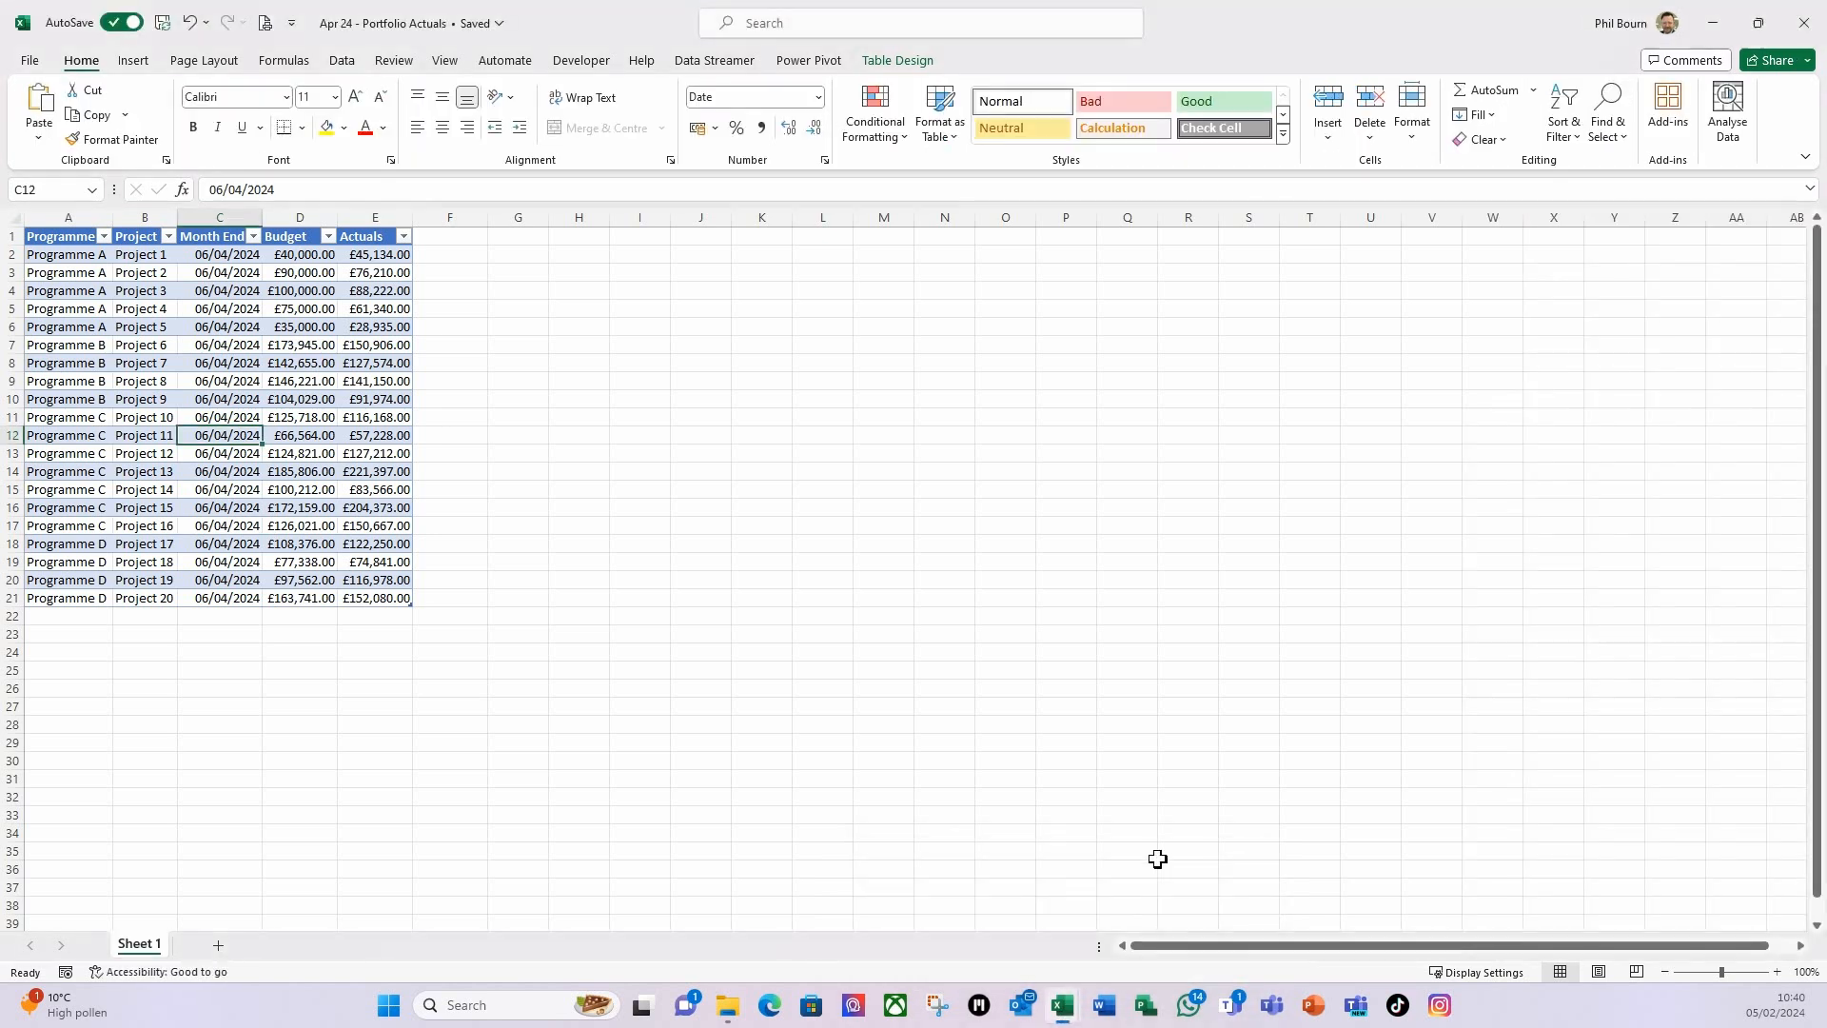
click(1794, 25)
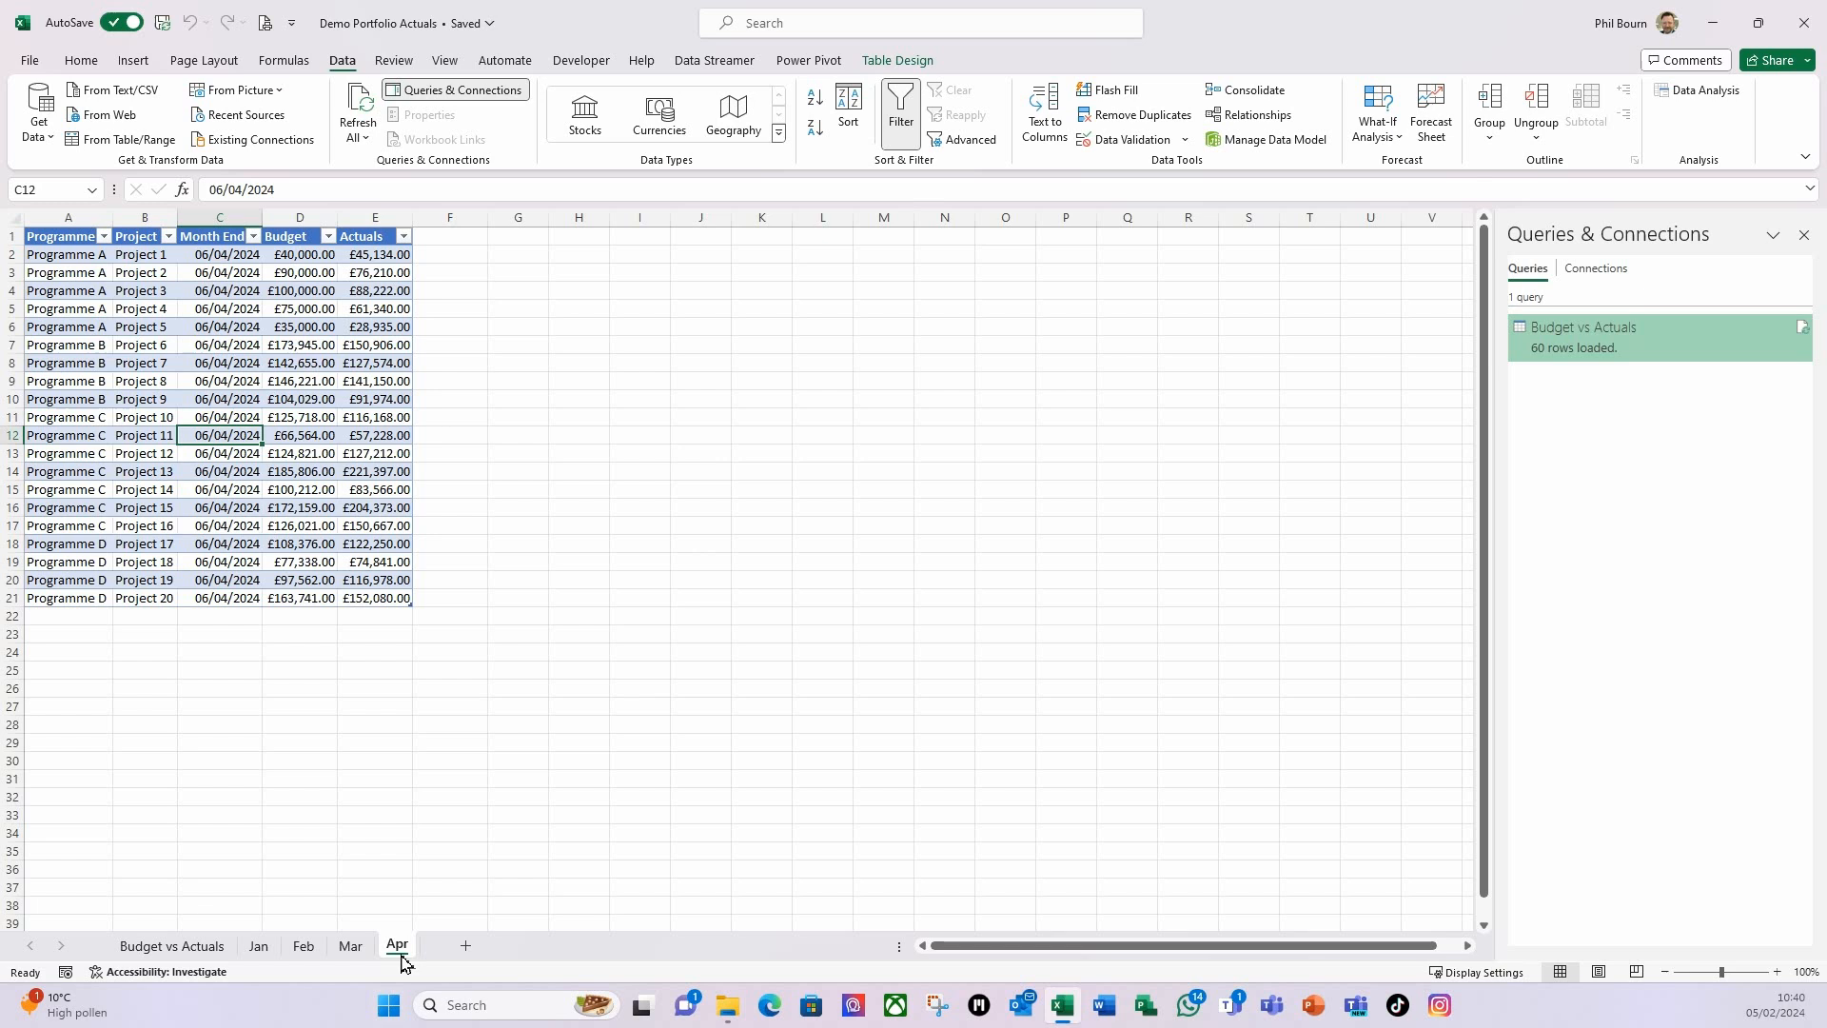
- Refresh the table on the Budget vs Actuals sheet and check the appended April rows
click(198, 948)
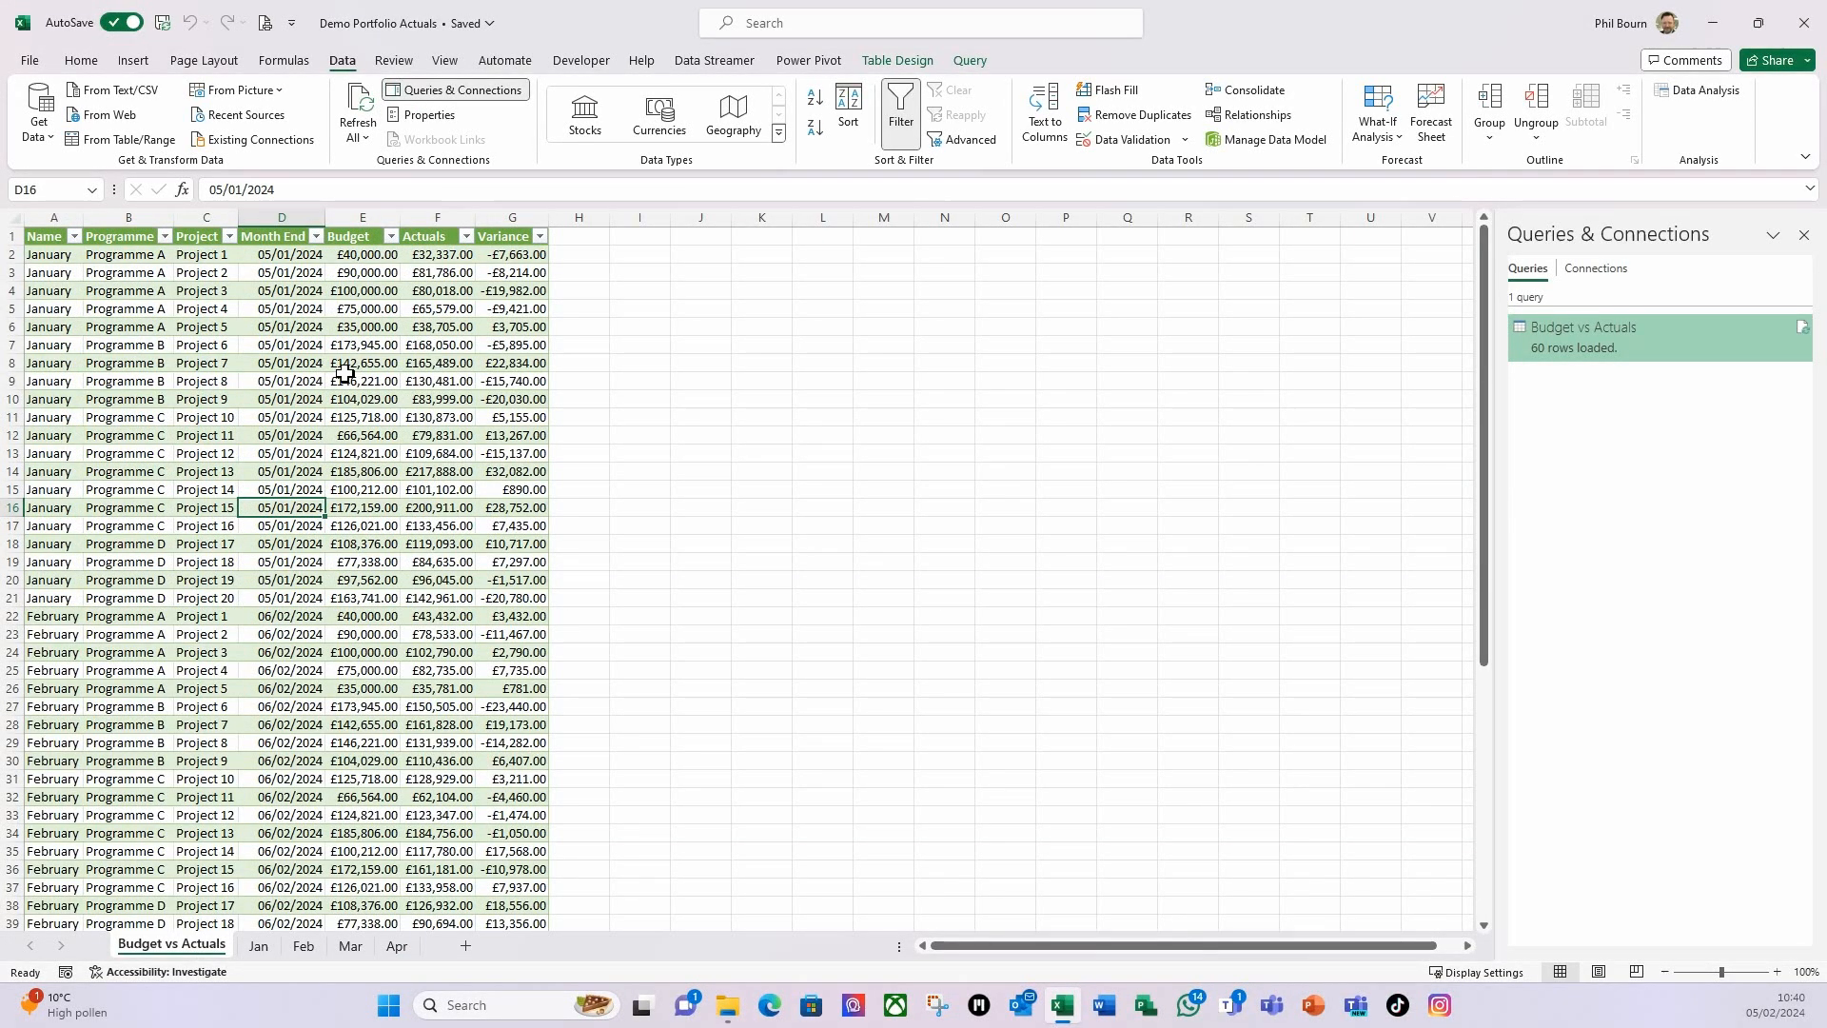
right_click(297, 362)
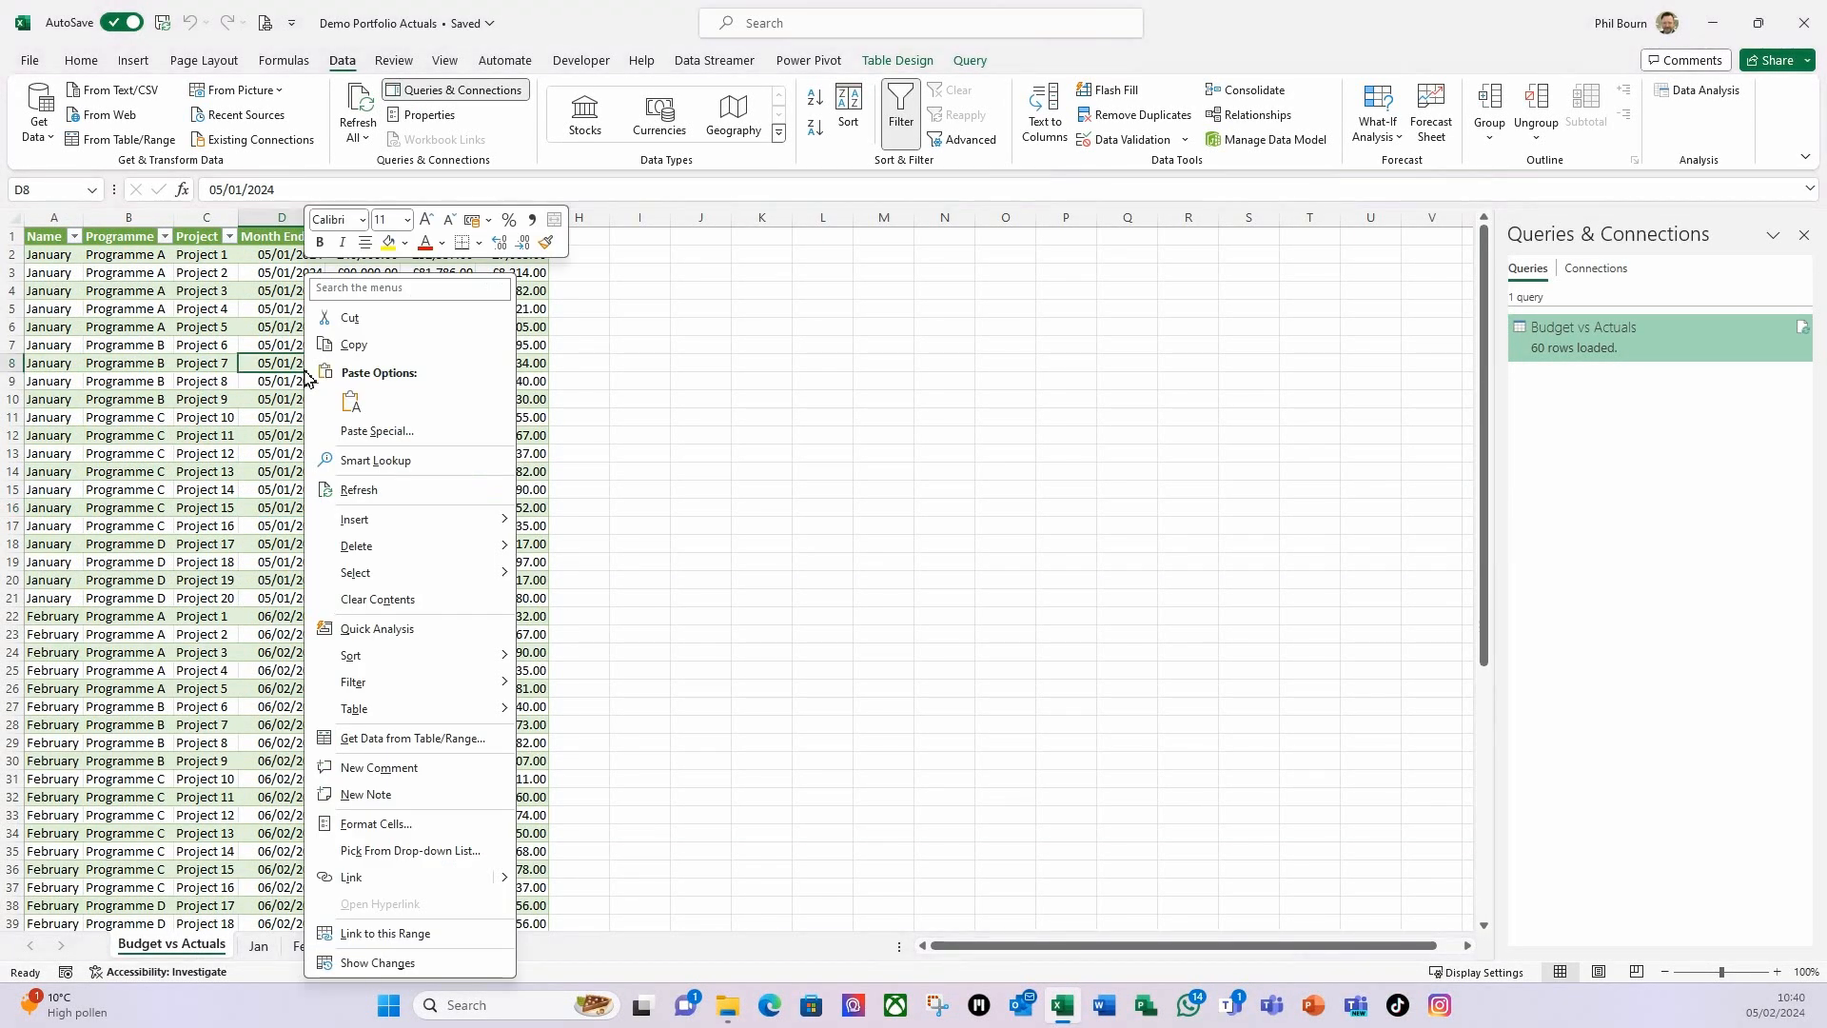
click(367, 489)
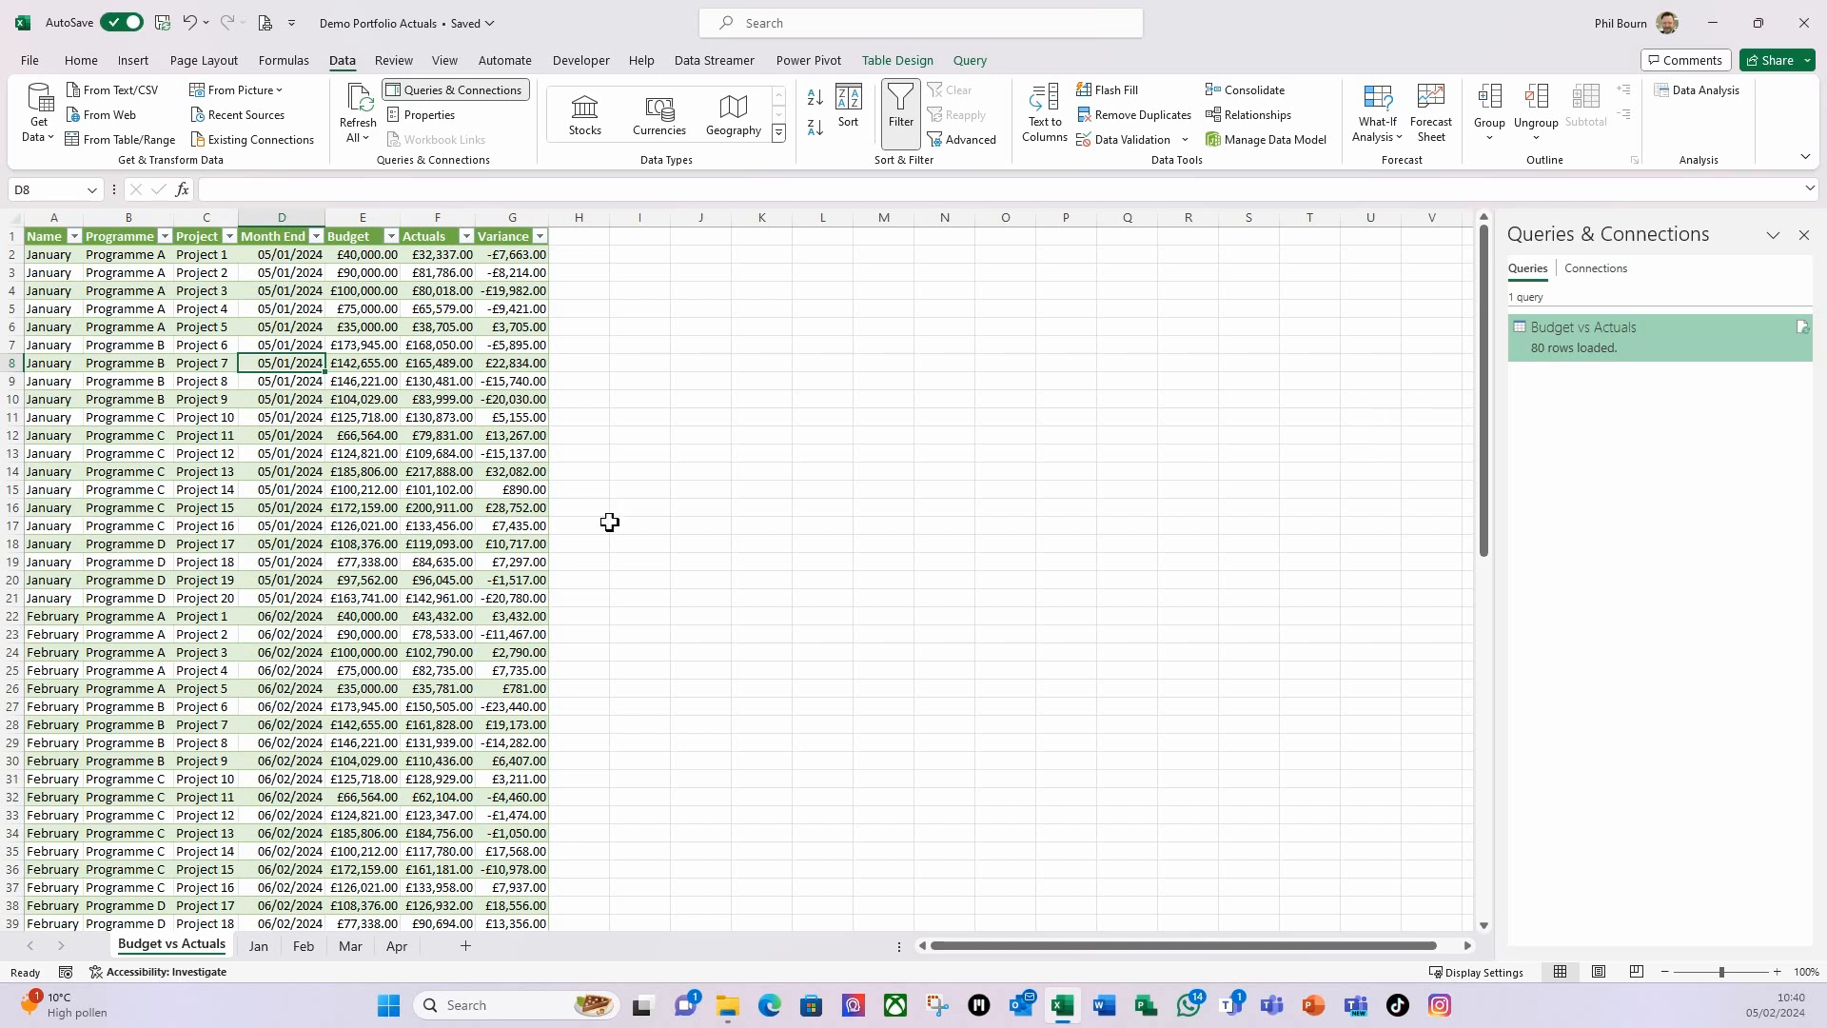
scroll(200, 607, down, 10)
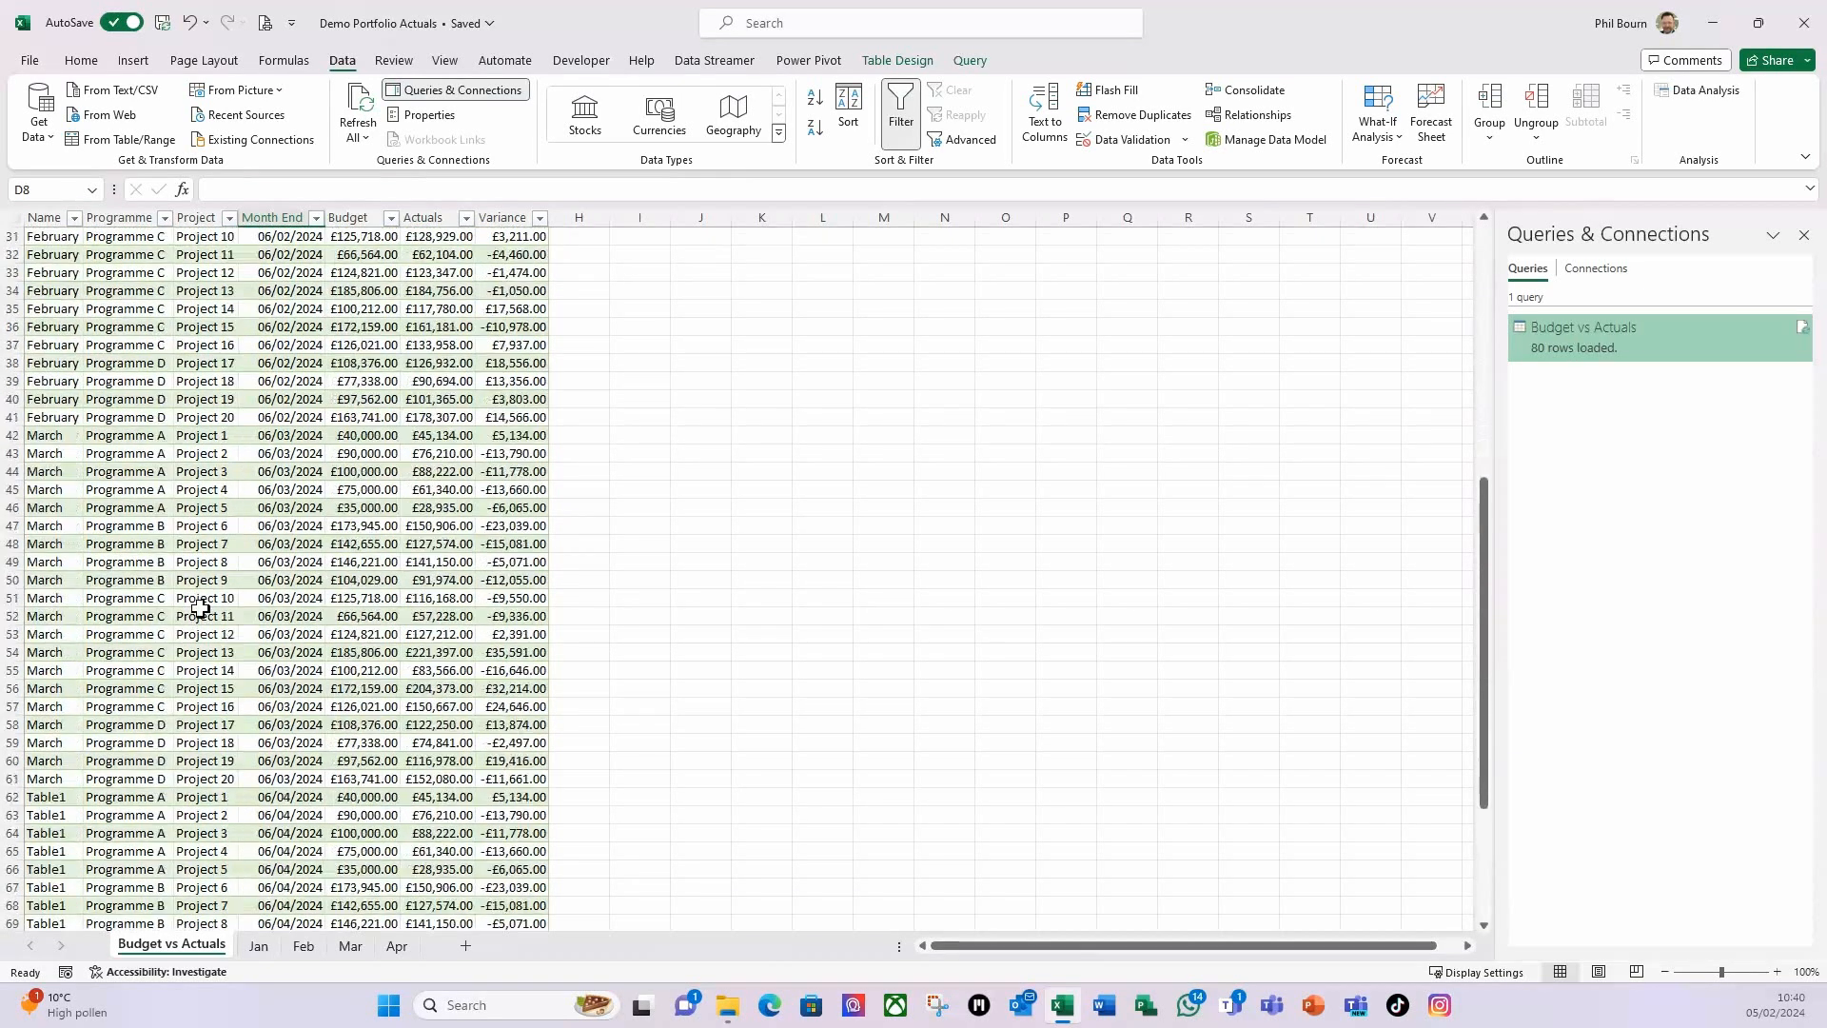
scroll(200, 607, down, 5)
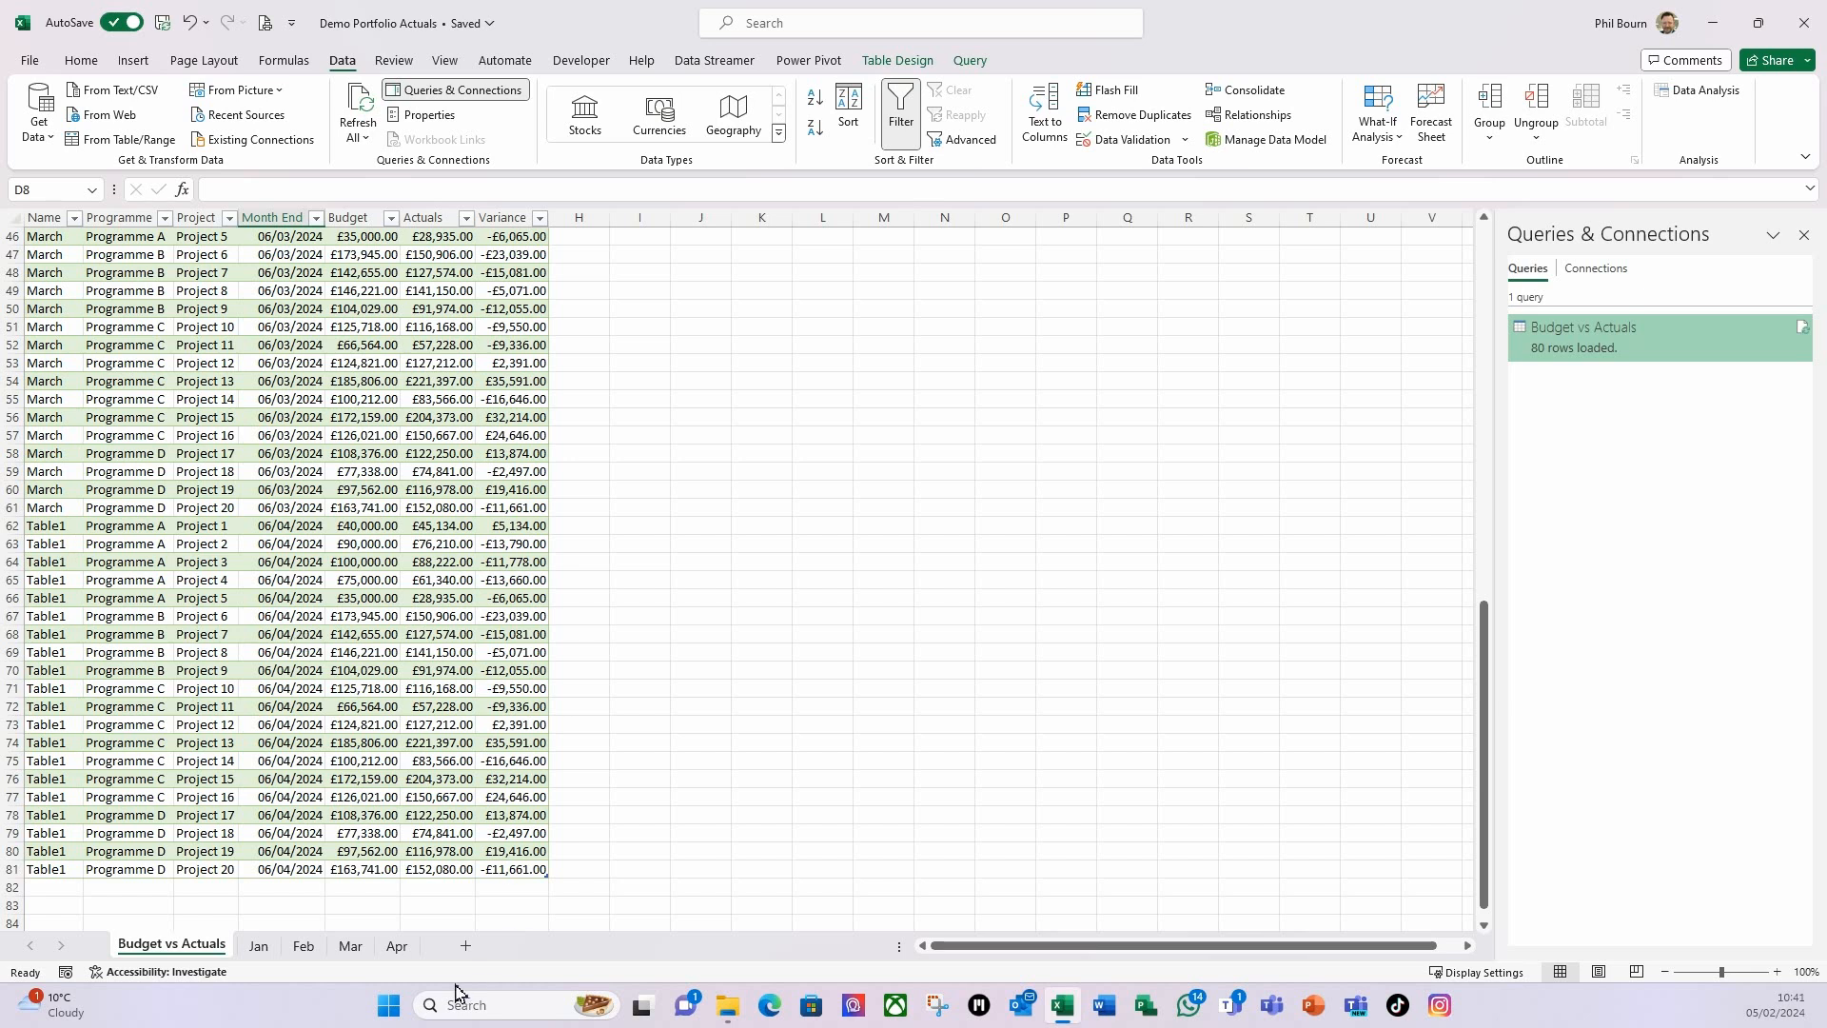
- Rename the table on the Apr sheet as April
click(400, 949)
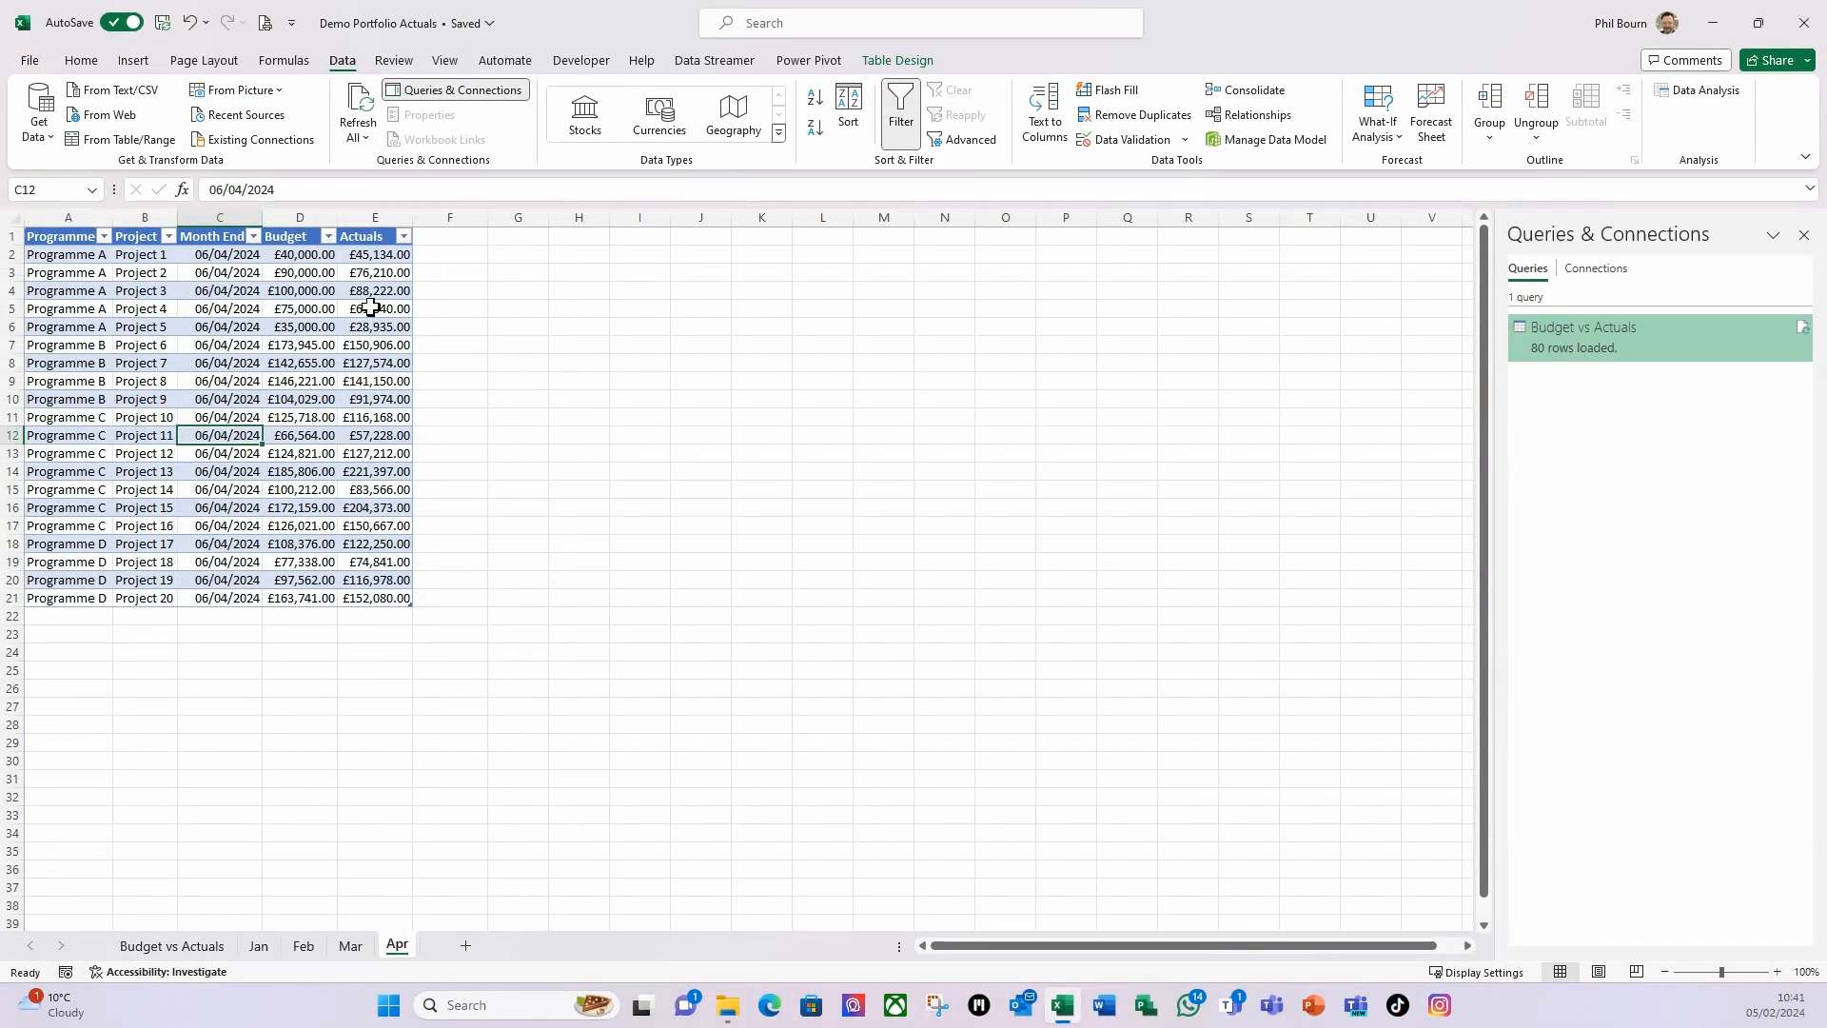
click(904, 63)
click(72, 117)
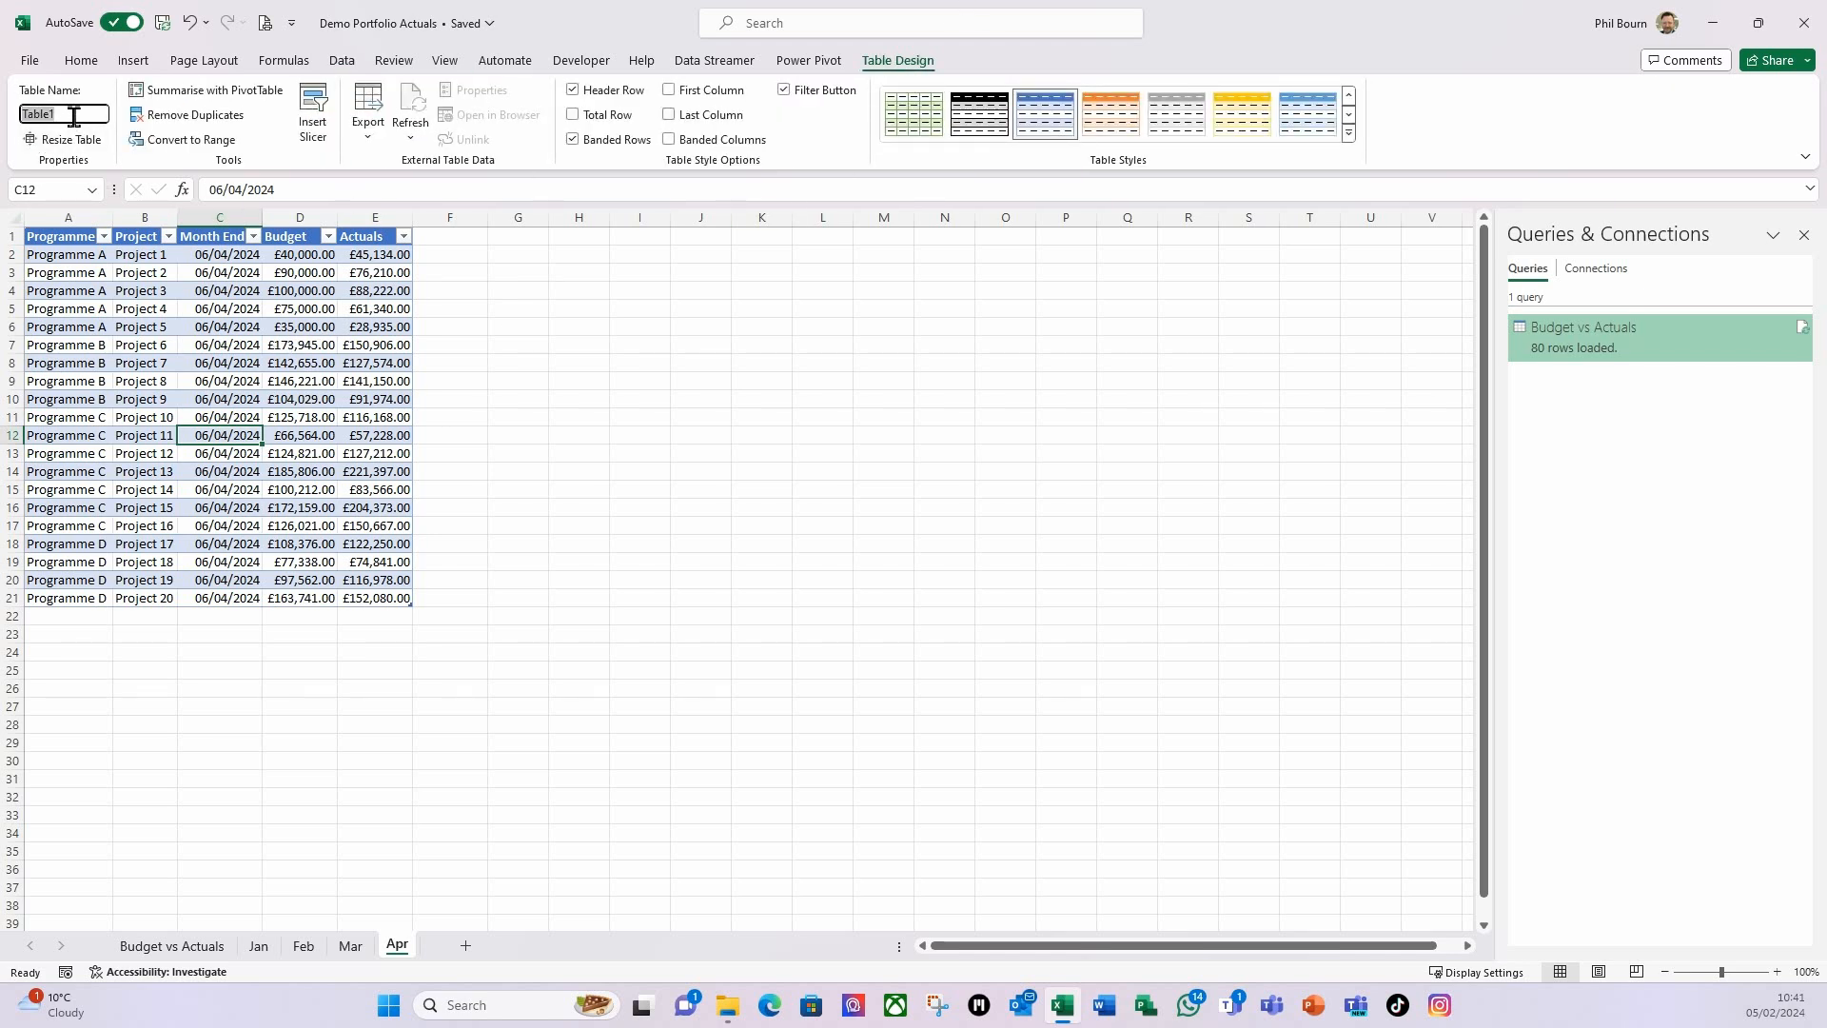
text(April)
key(Return)
- Refresh the Budget vs Actuals table so its Name column picks up the renamed April table
click(193, 947)
right_click(250, 619)
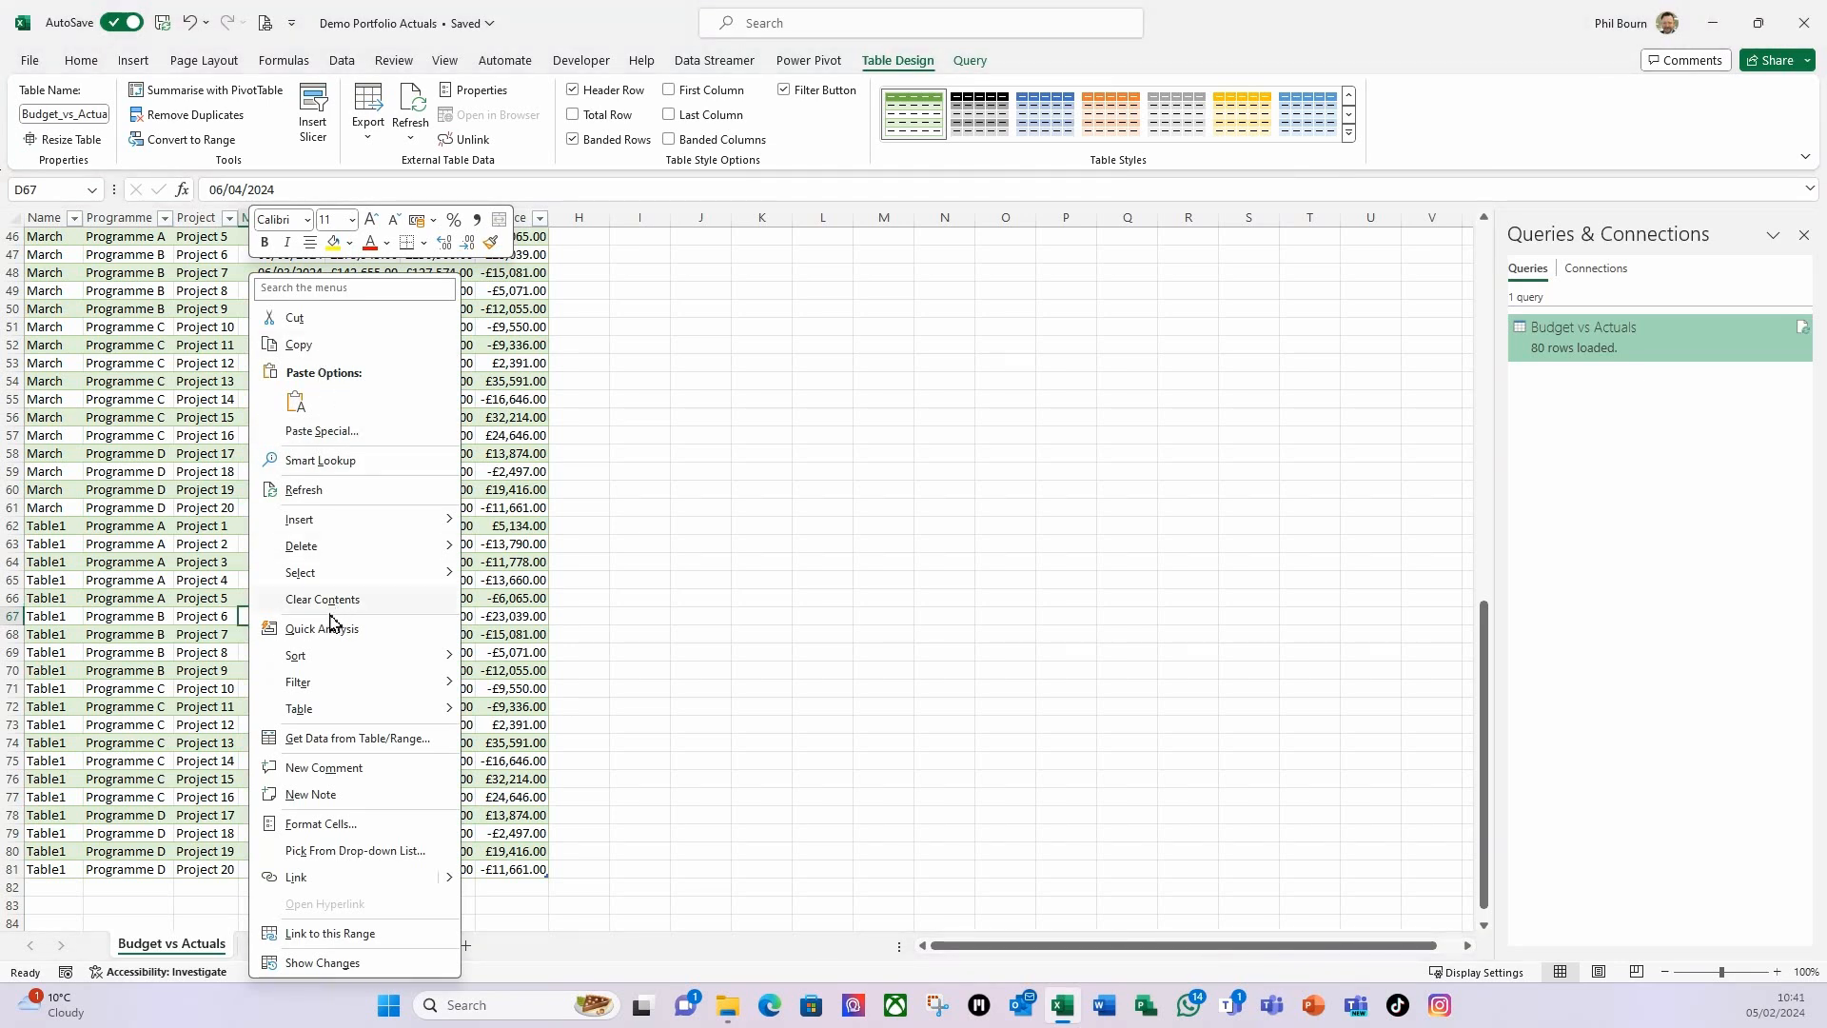
click(303, 490)
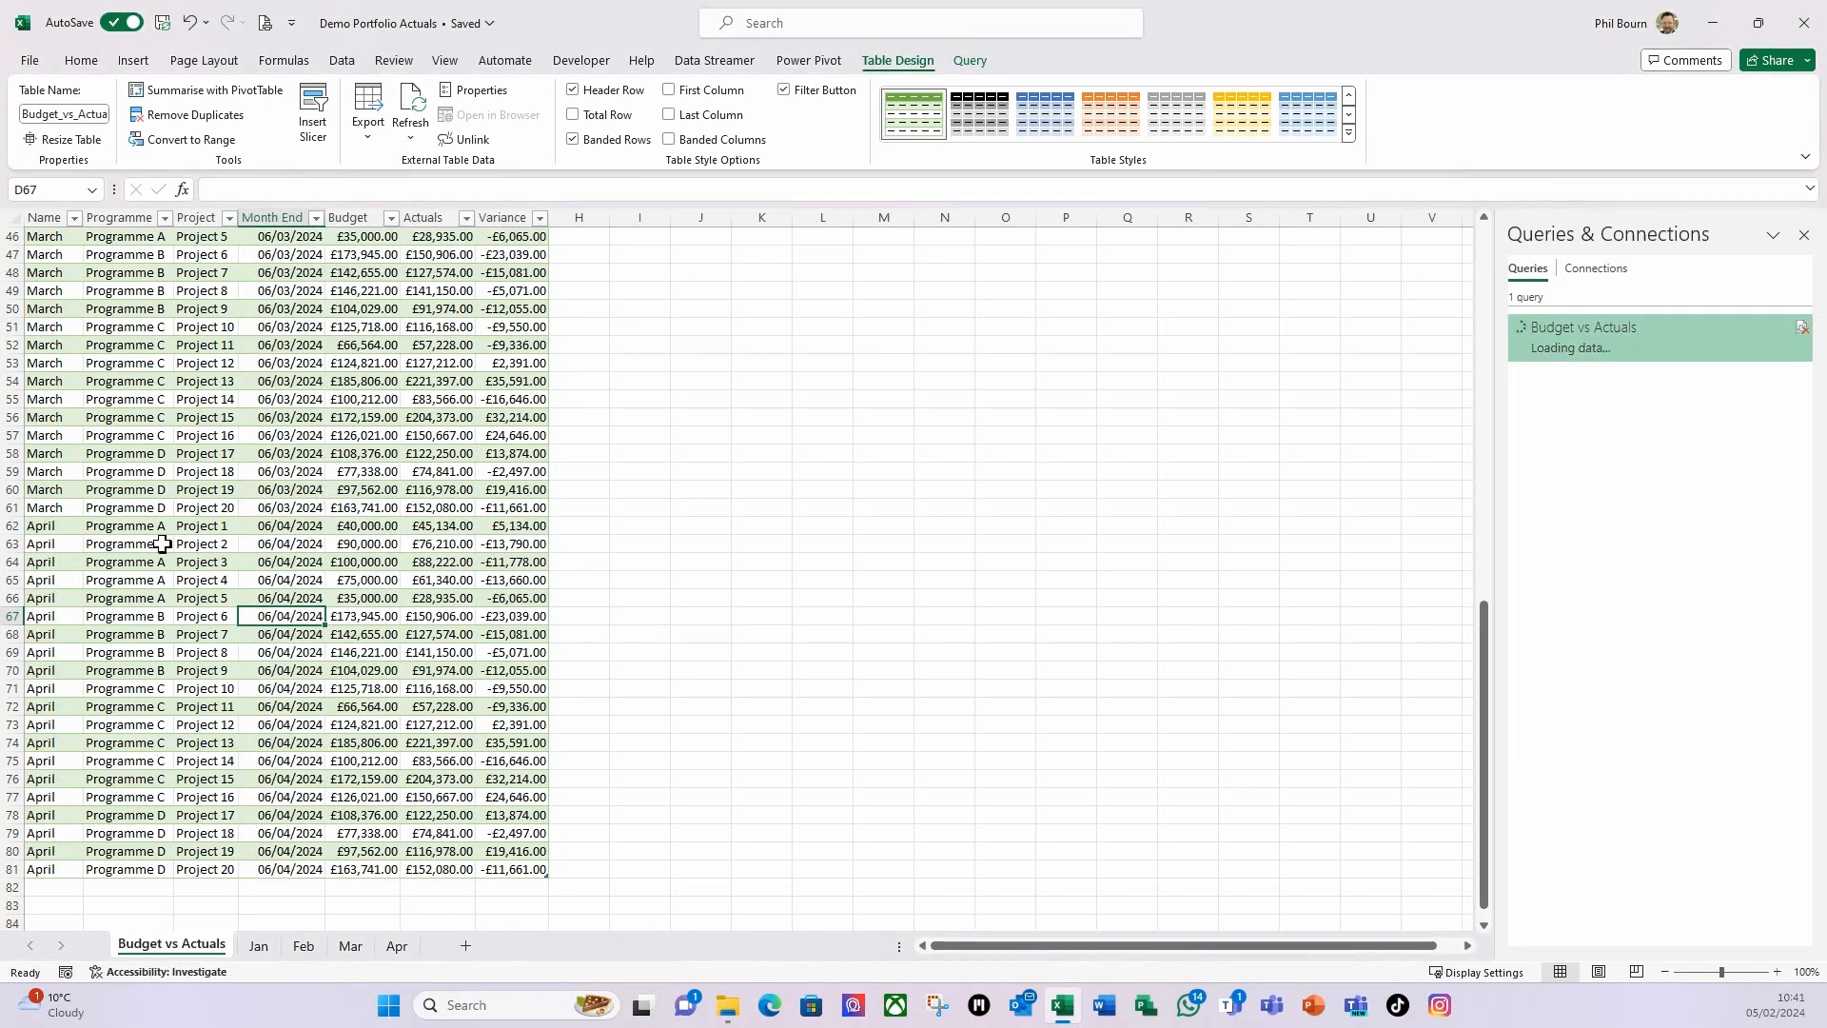
click(204, 562)
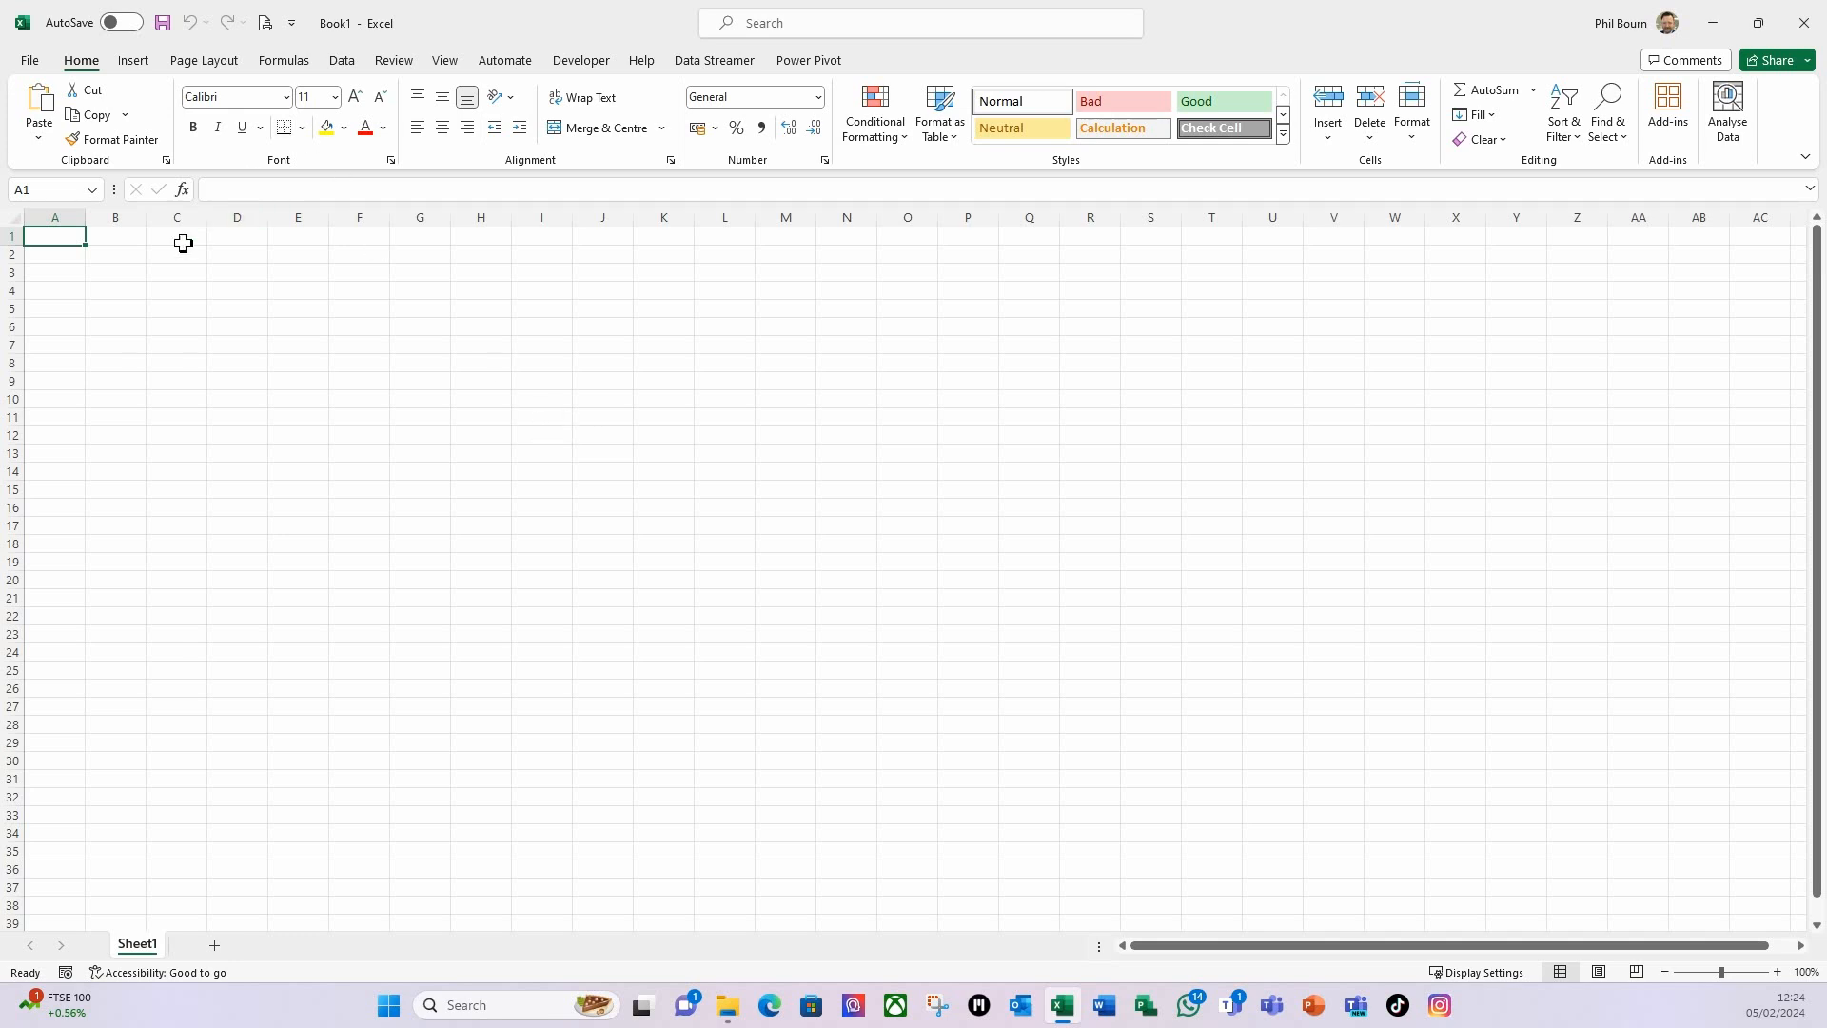
- Import data from the Demo Portfolio Actuals Excel workbook in the Different File folder
click(344, 63)
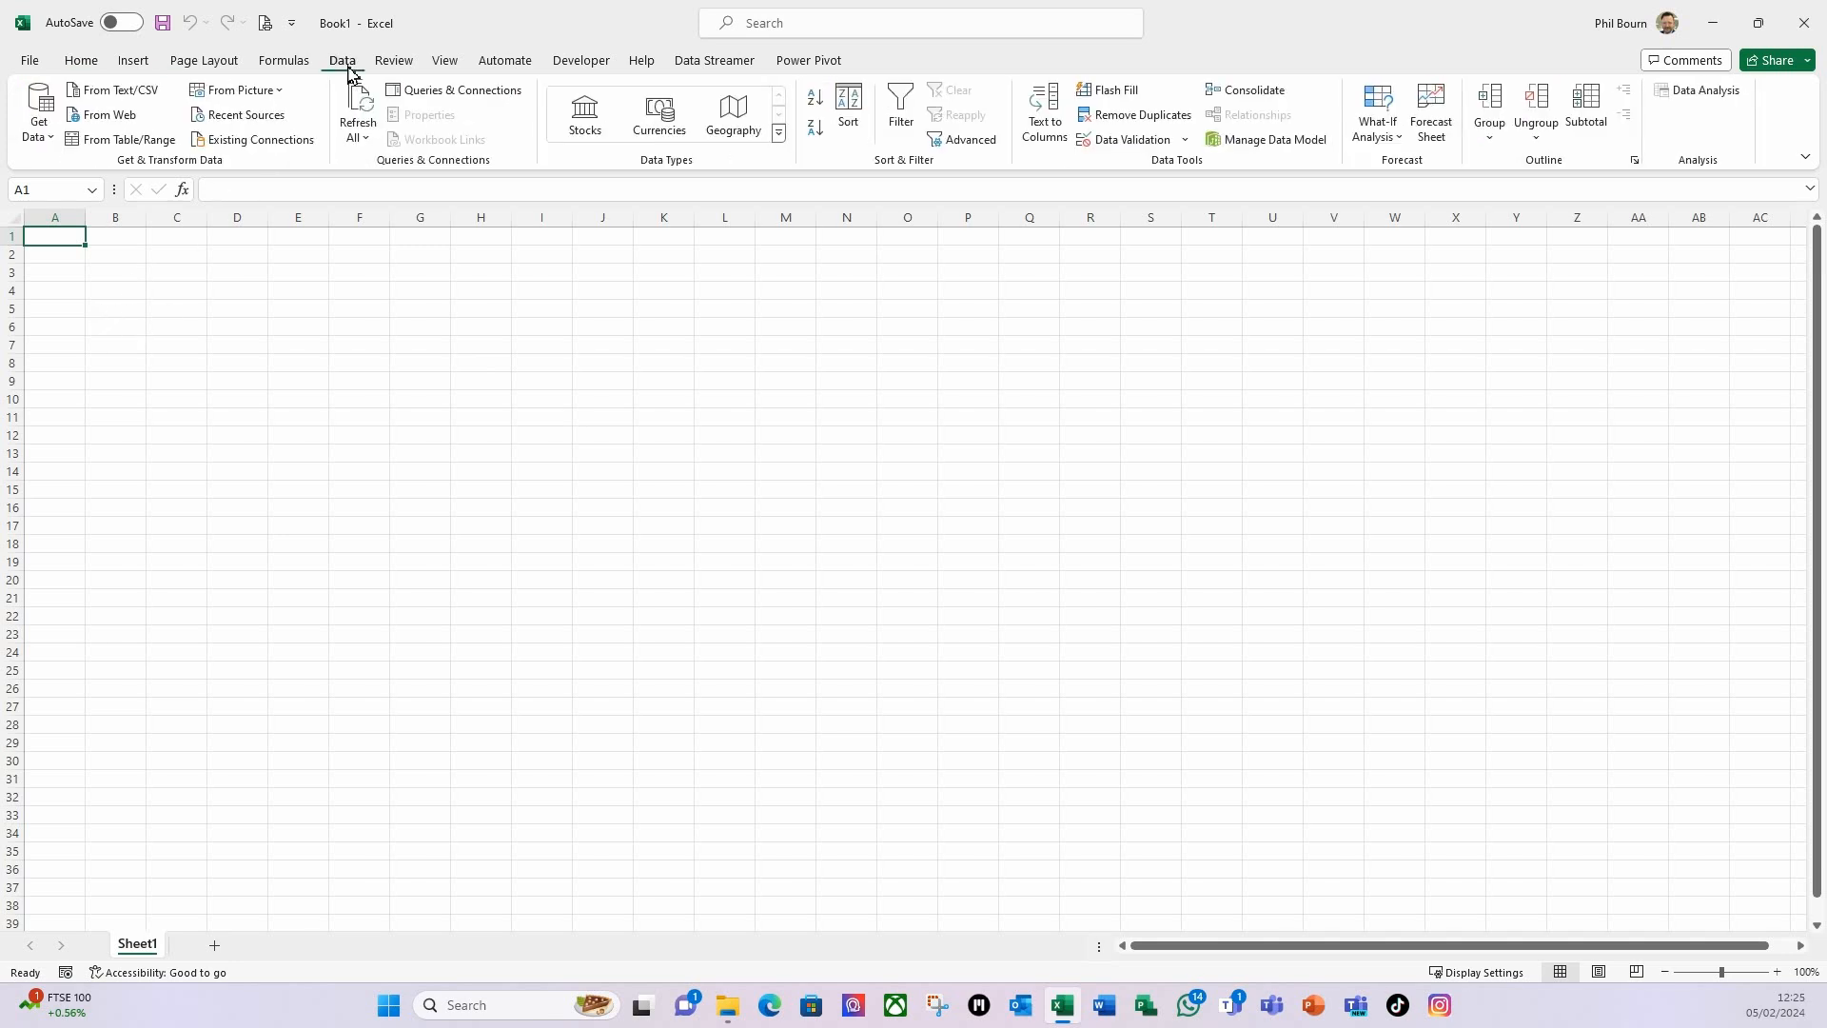
click(54, 151)
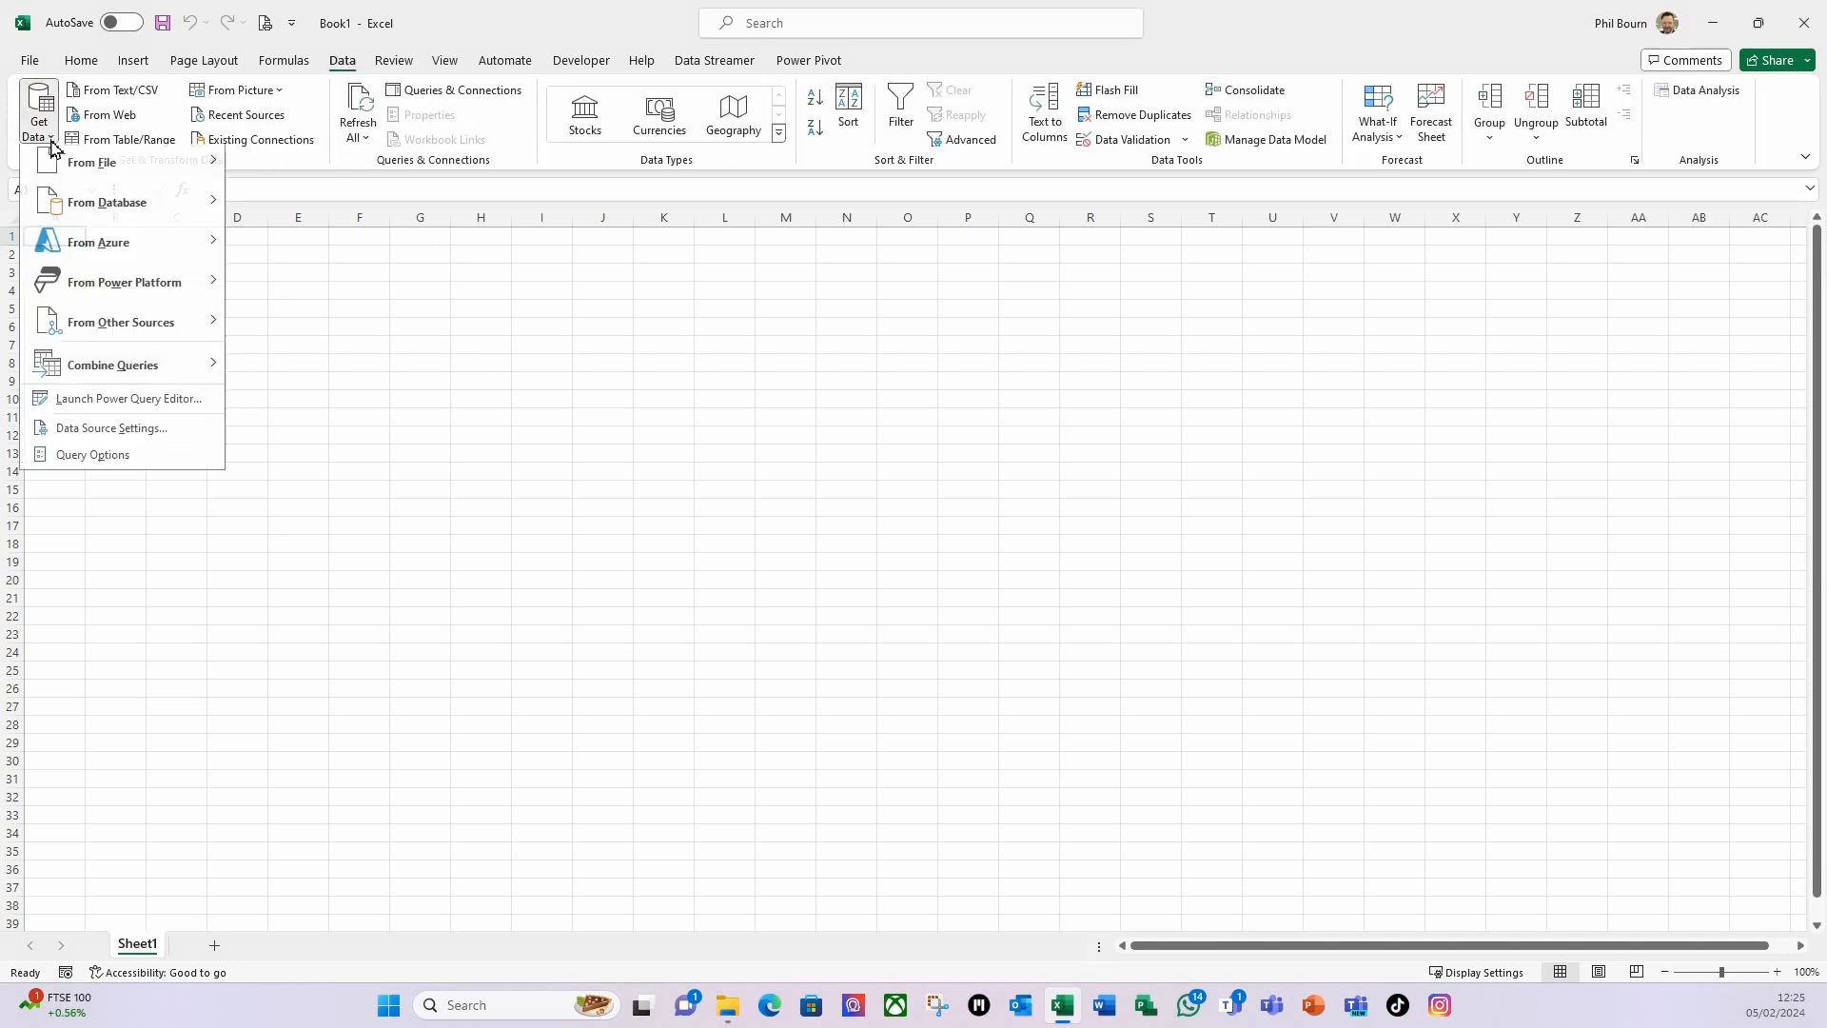
mouse_move(58, 172)
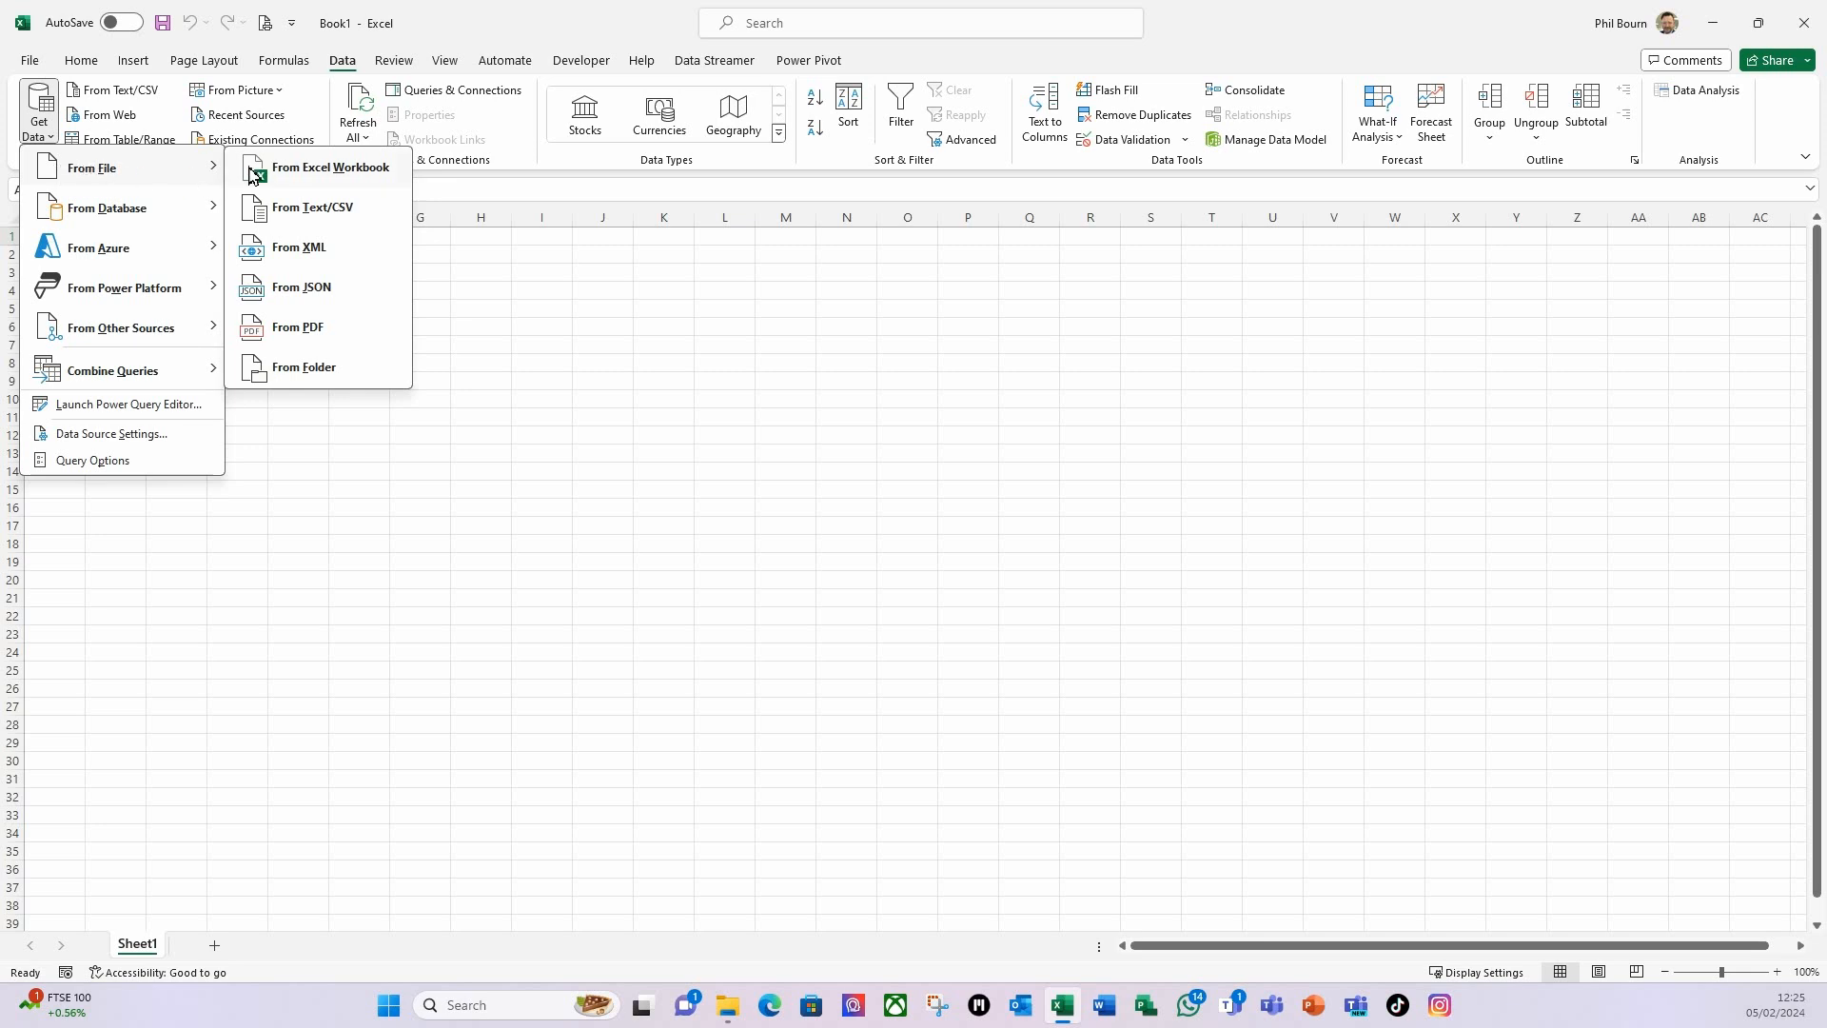
click(339, 184)
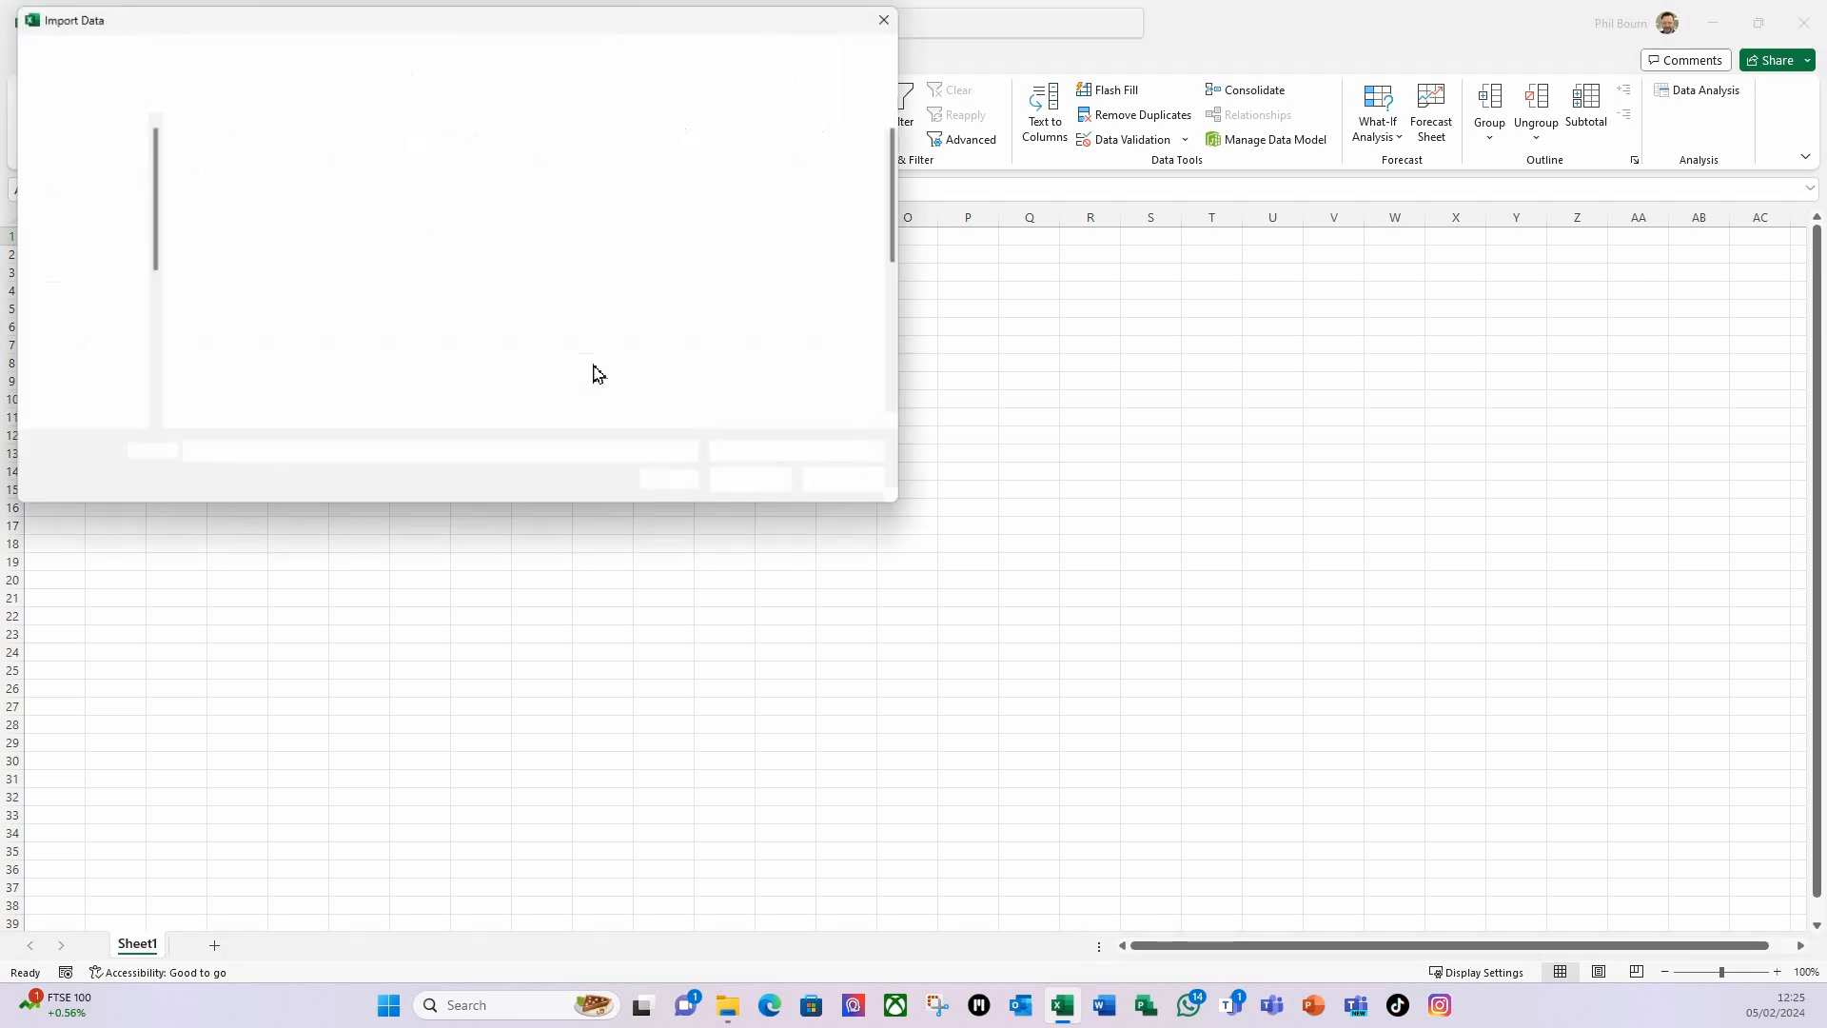
click(287, 155)
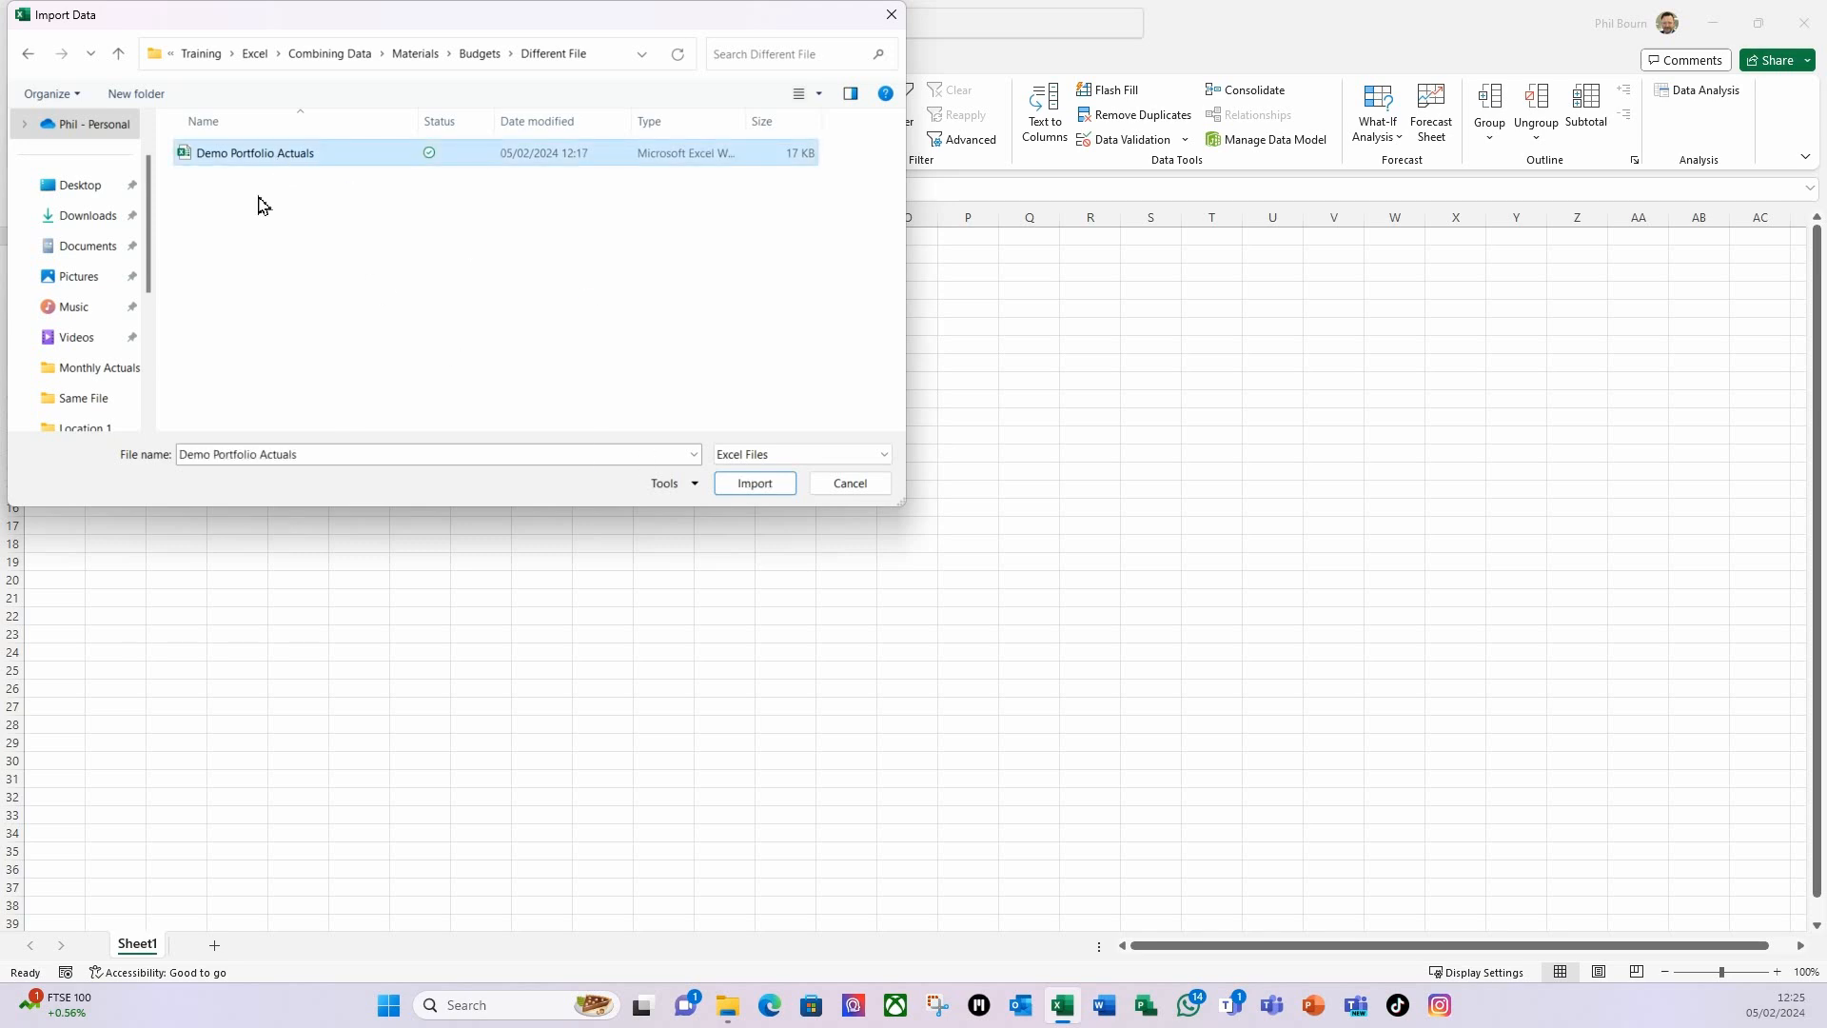
click(764, 490)
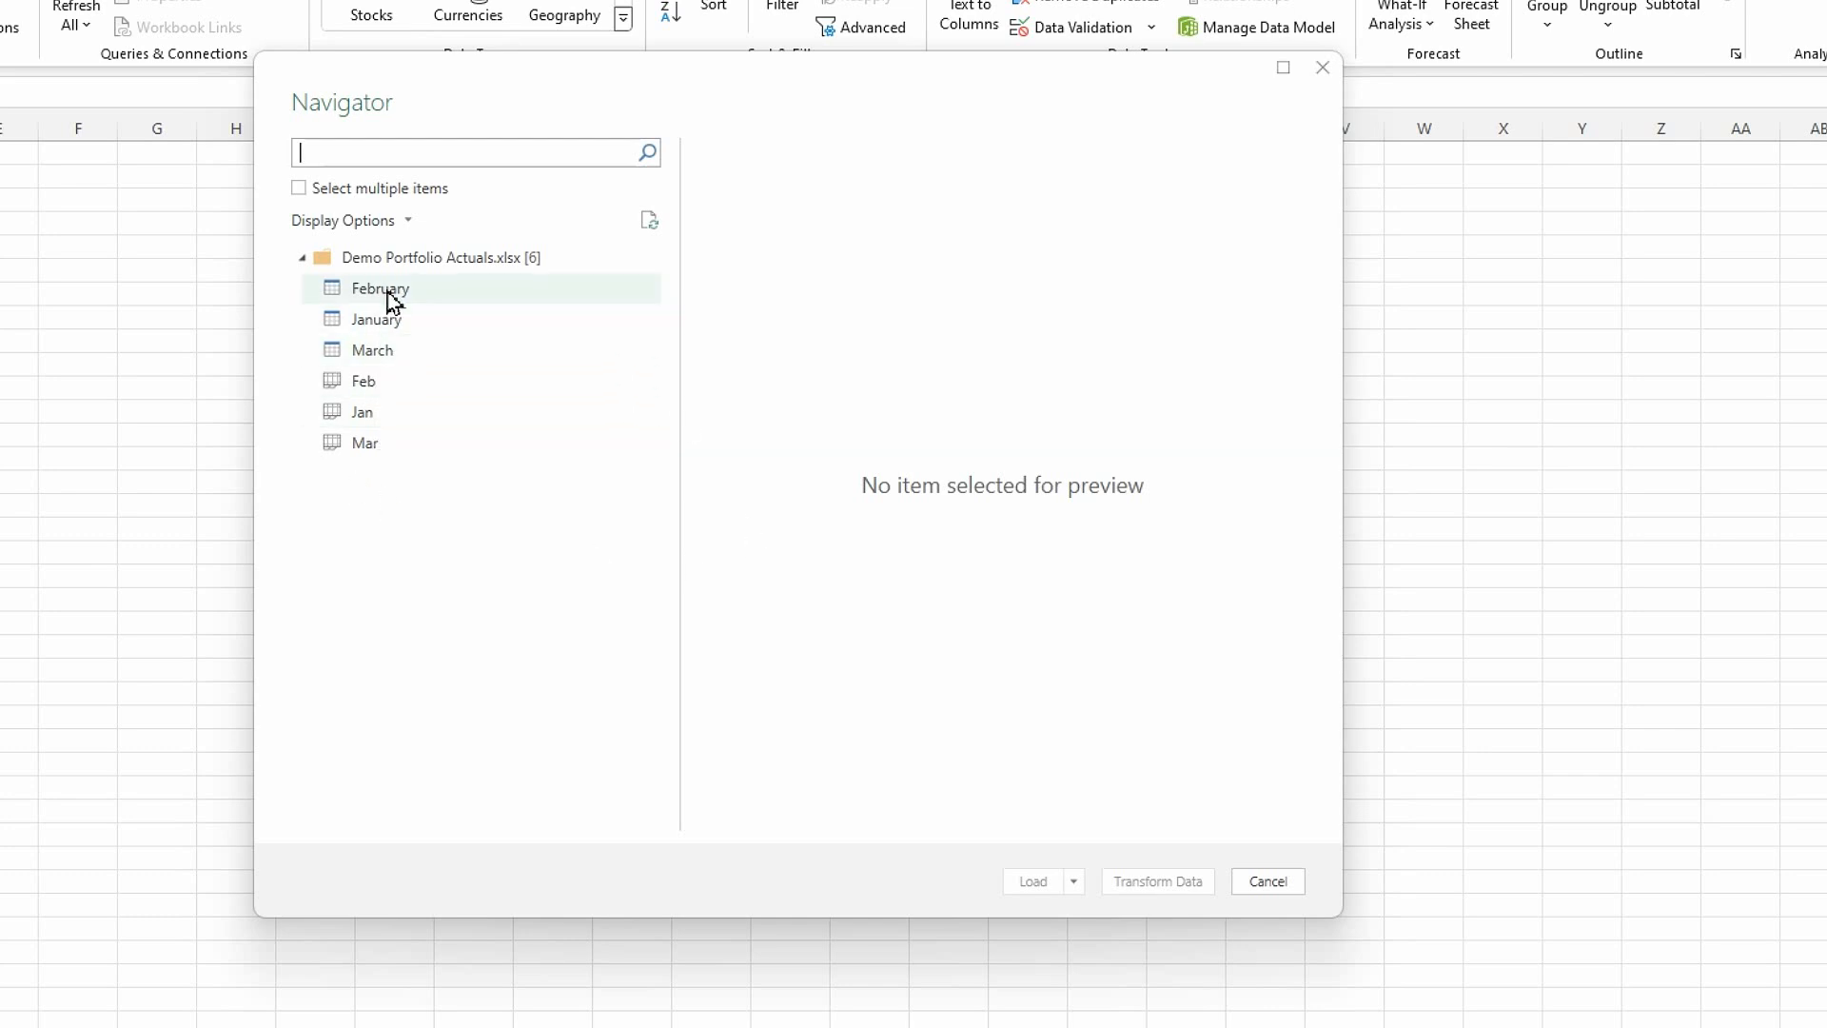
- Open the January table for transformation and delete the query's Changed Type and Navigation steps
click(392, 322)
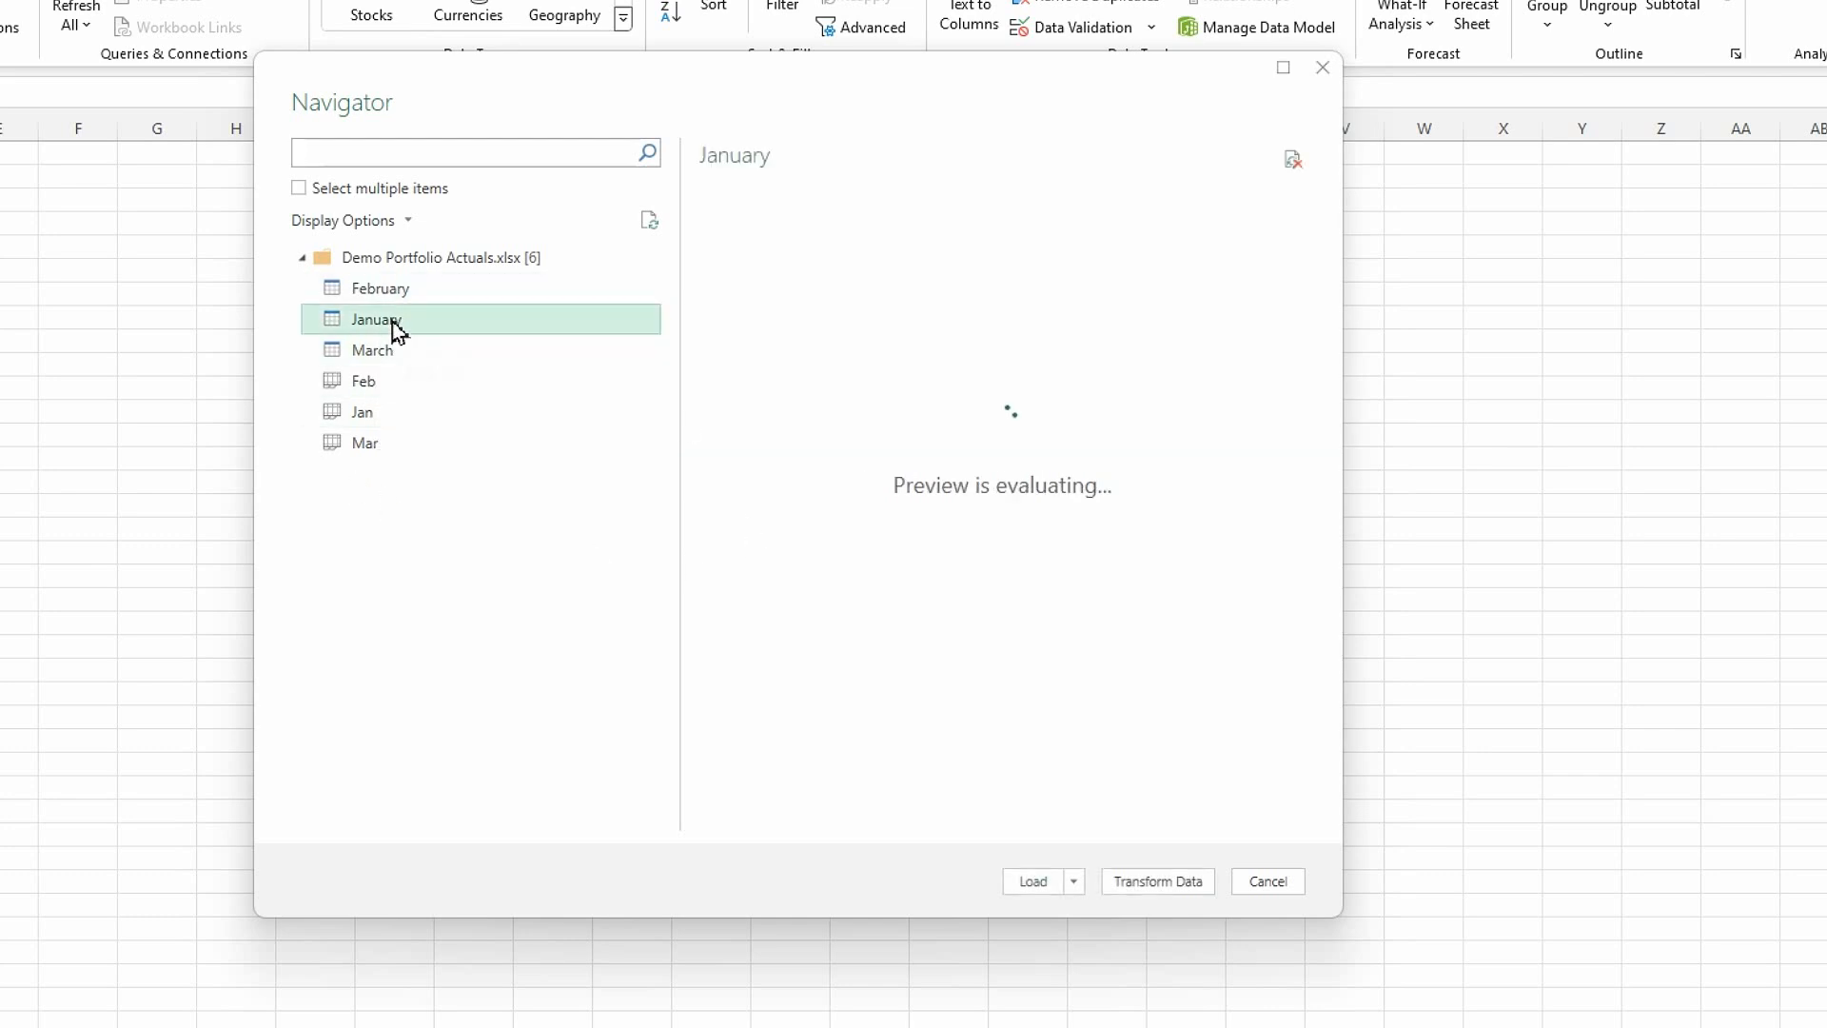
click(1160, 882)
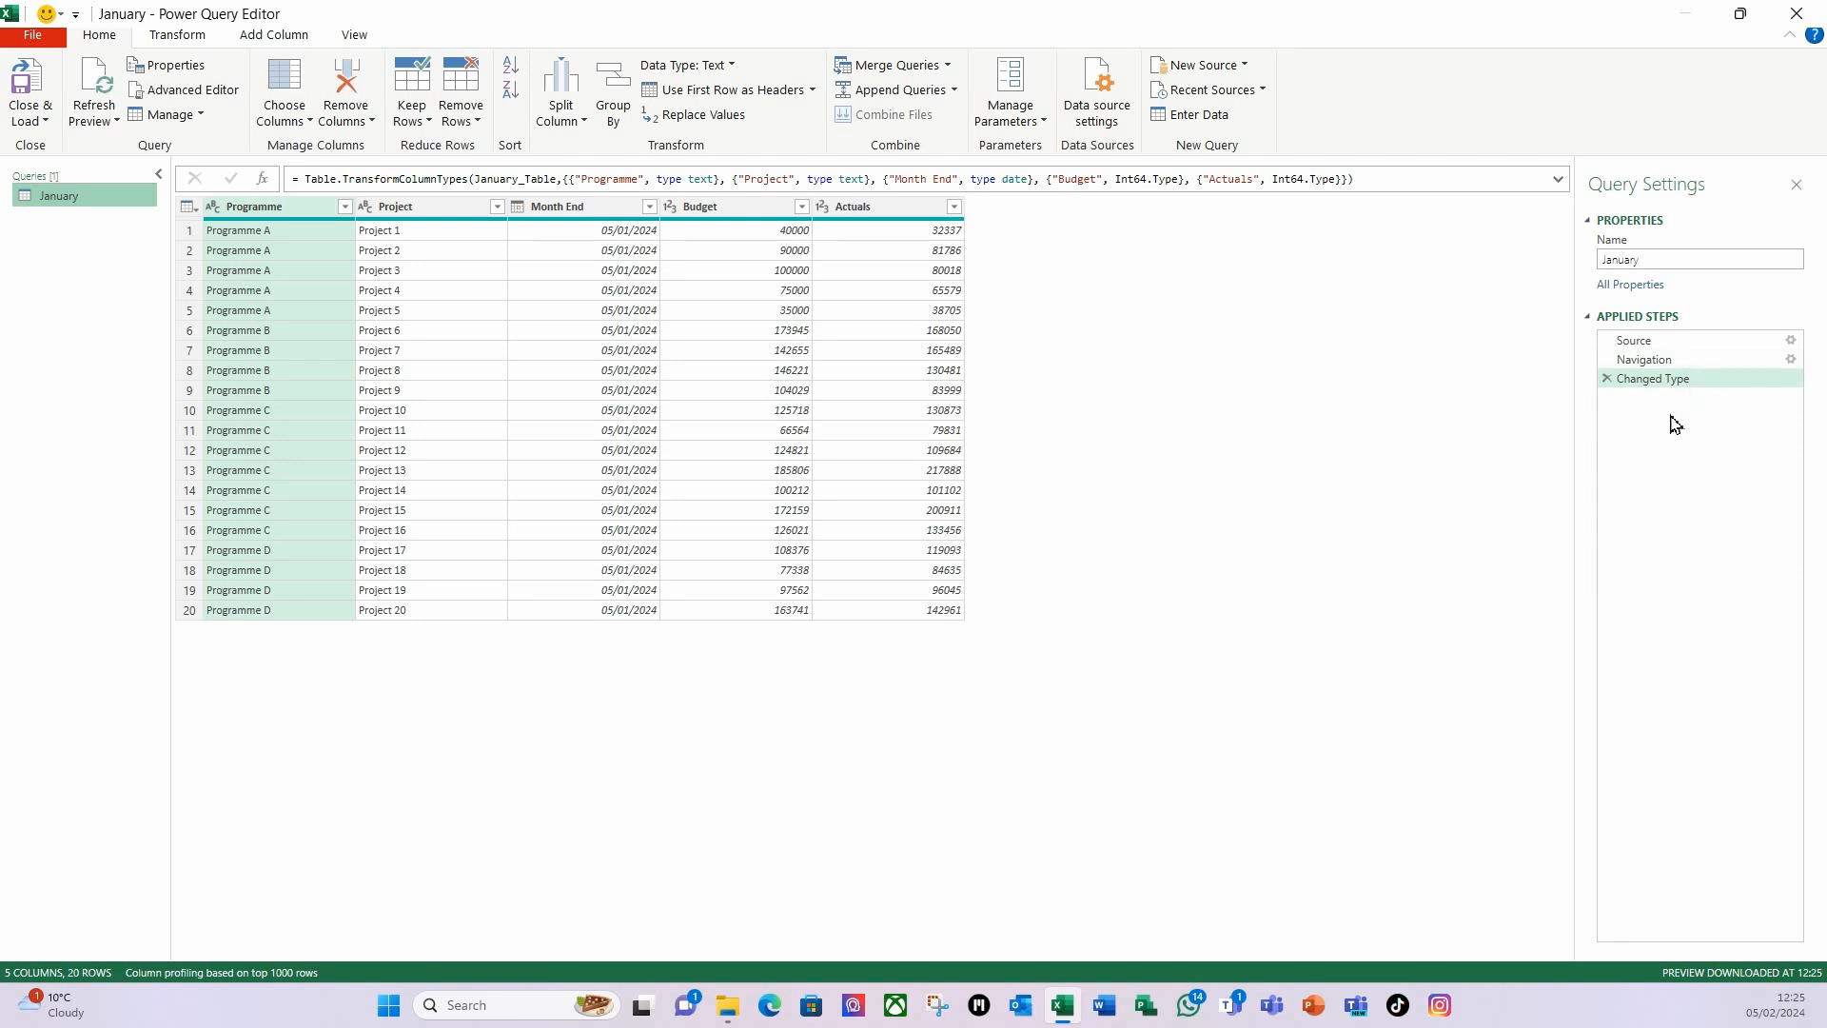
click(1607, 379)
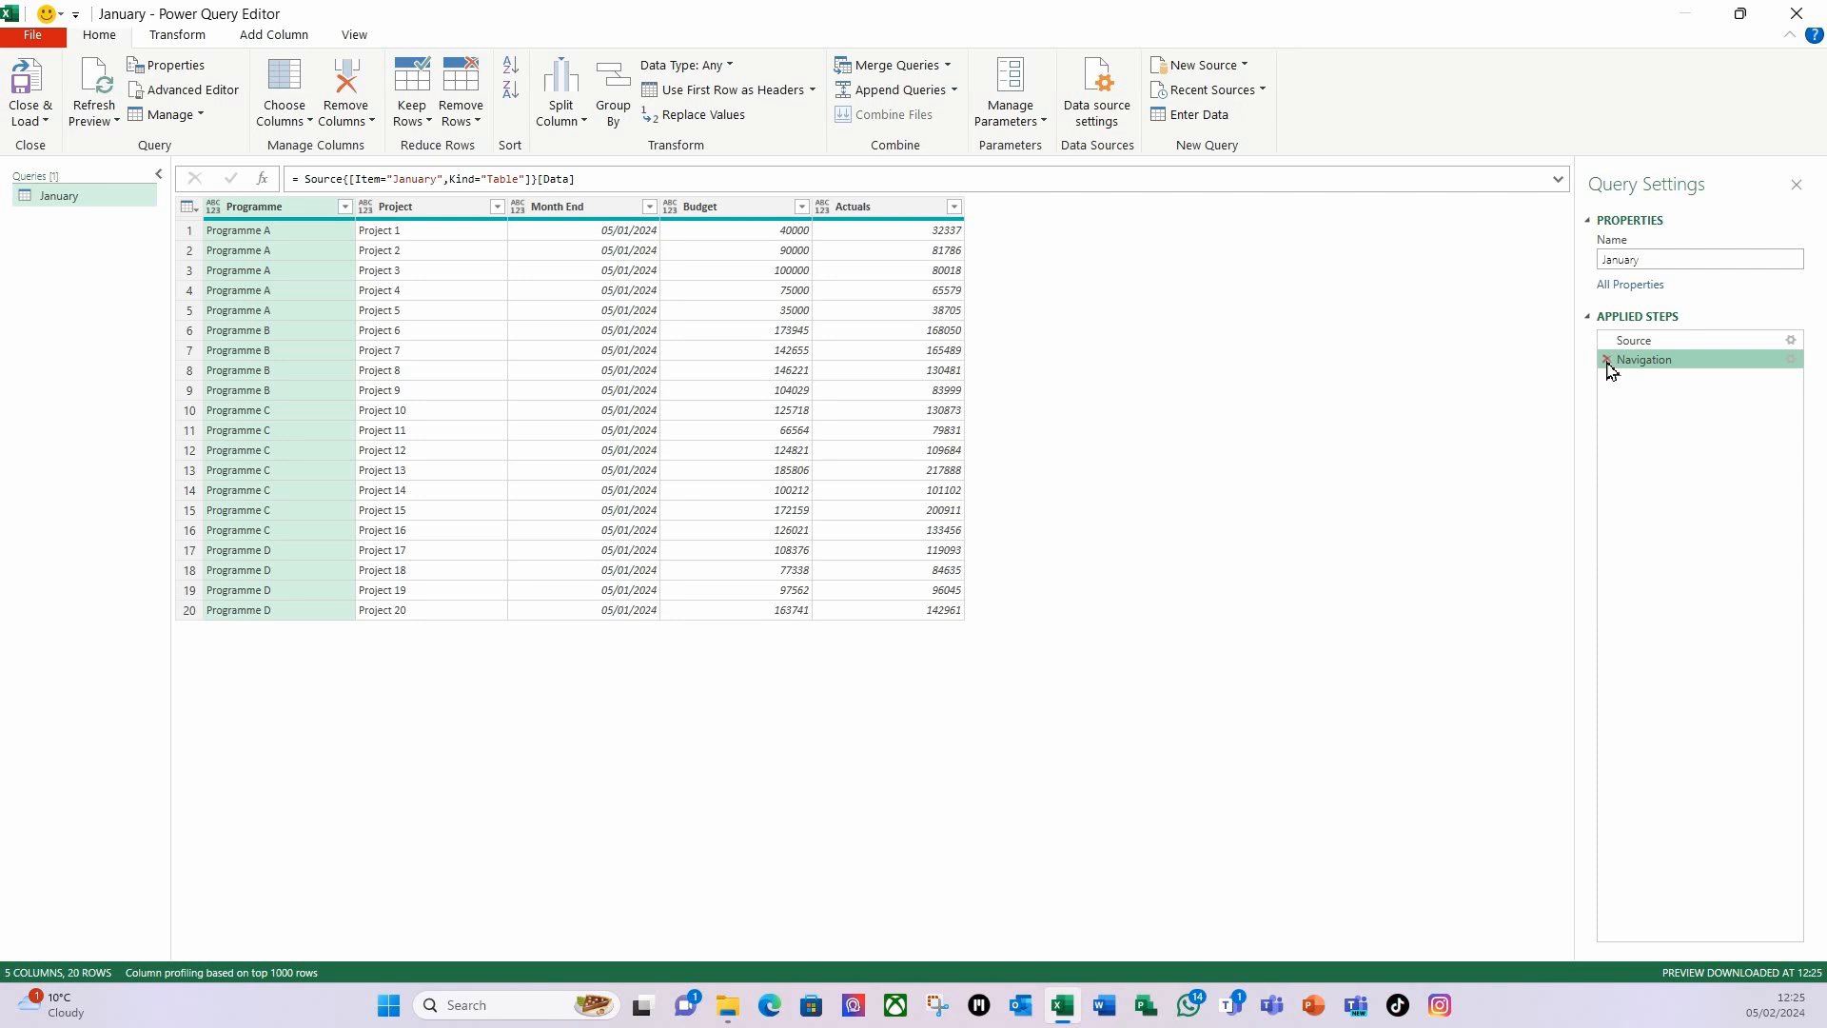
click(1609, 361)
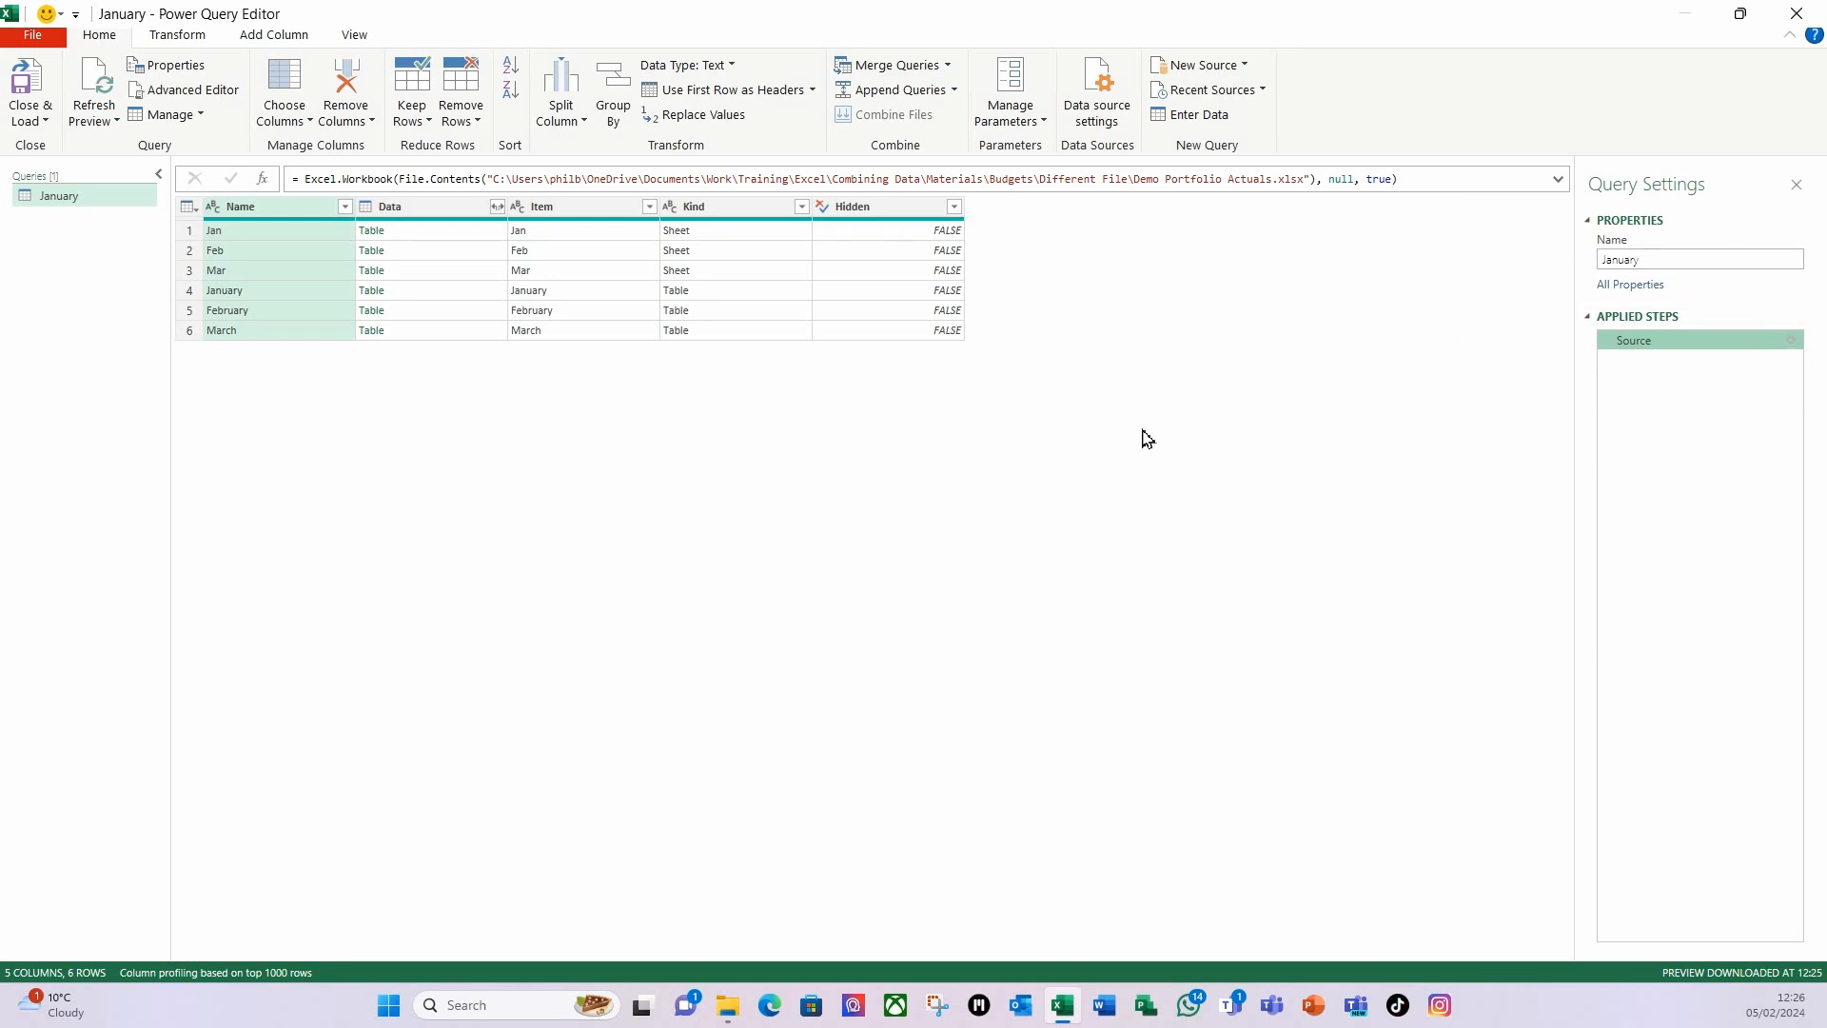
- Filter the Kind column to keep only the Table rows
click(802, 207)
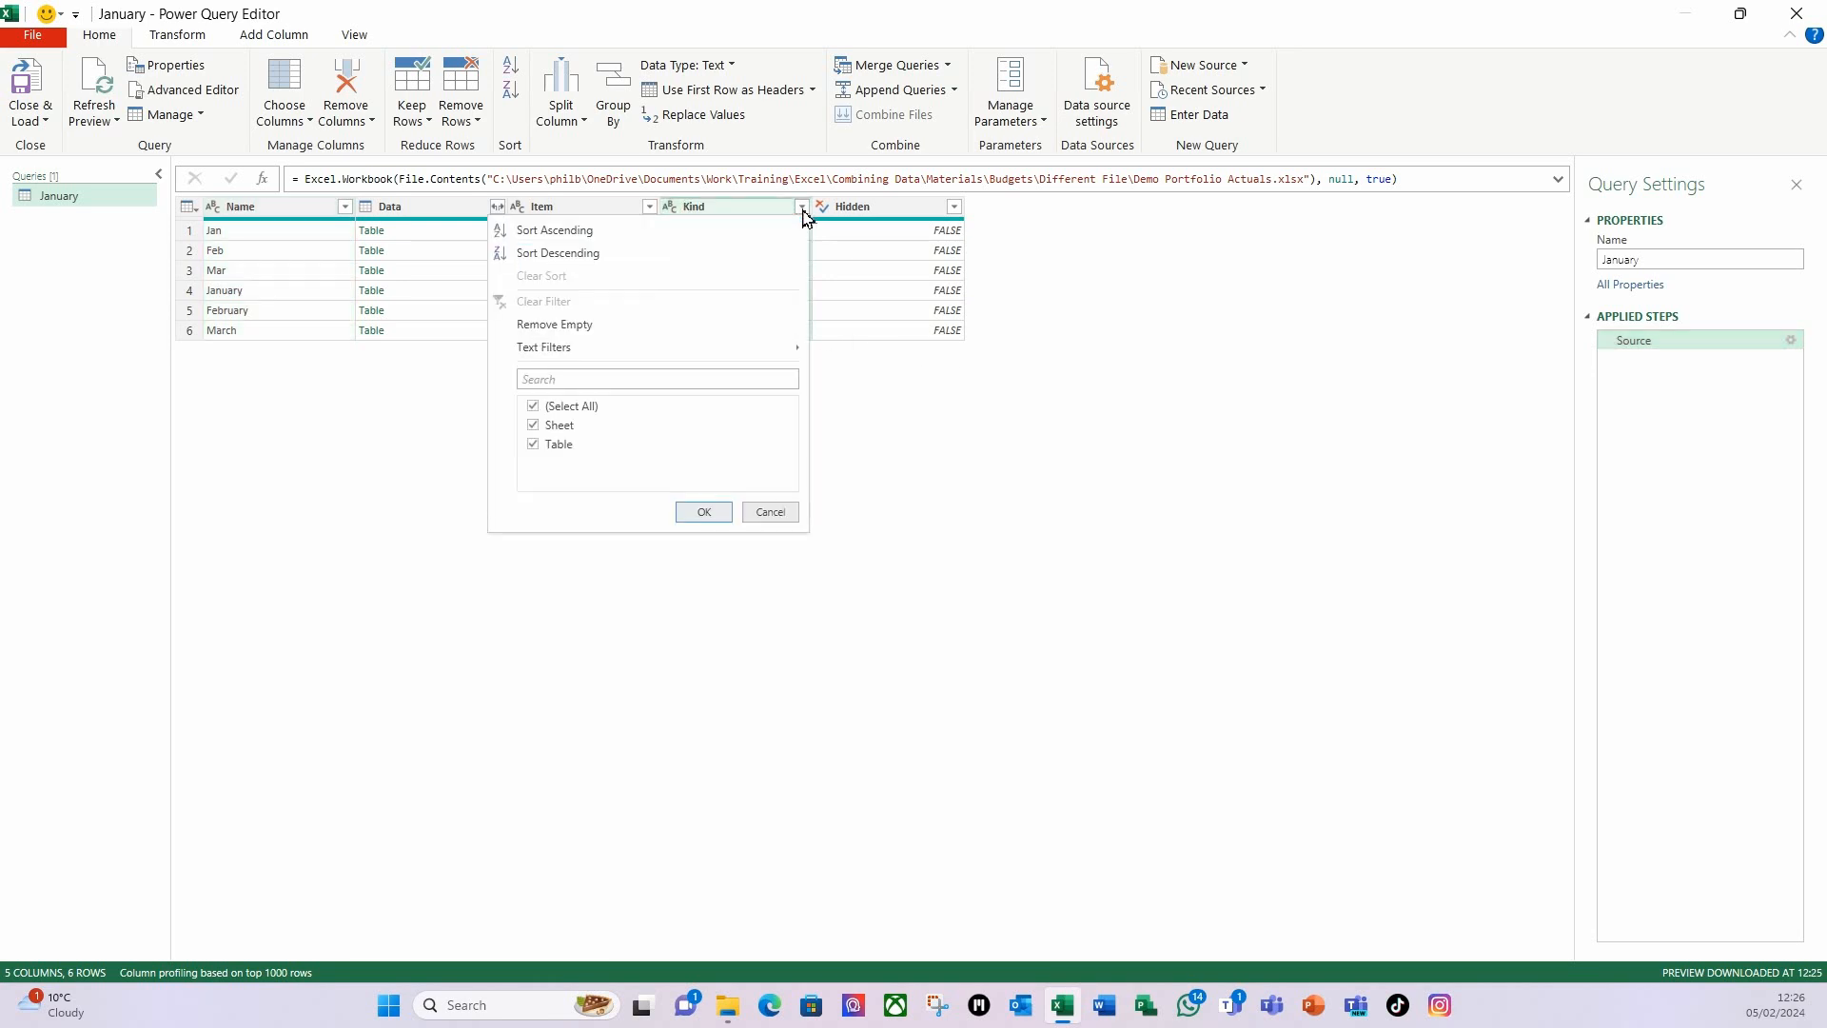
click(533, 408)
click(534, 444)
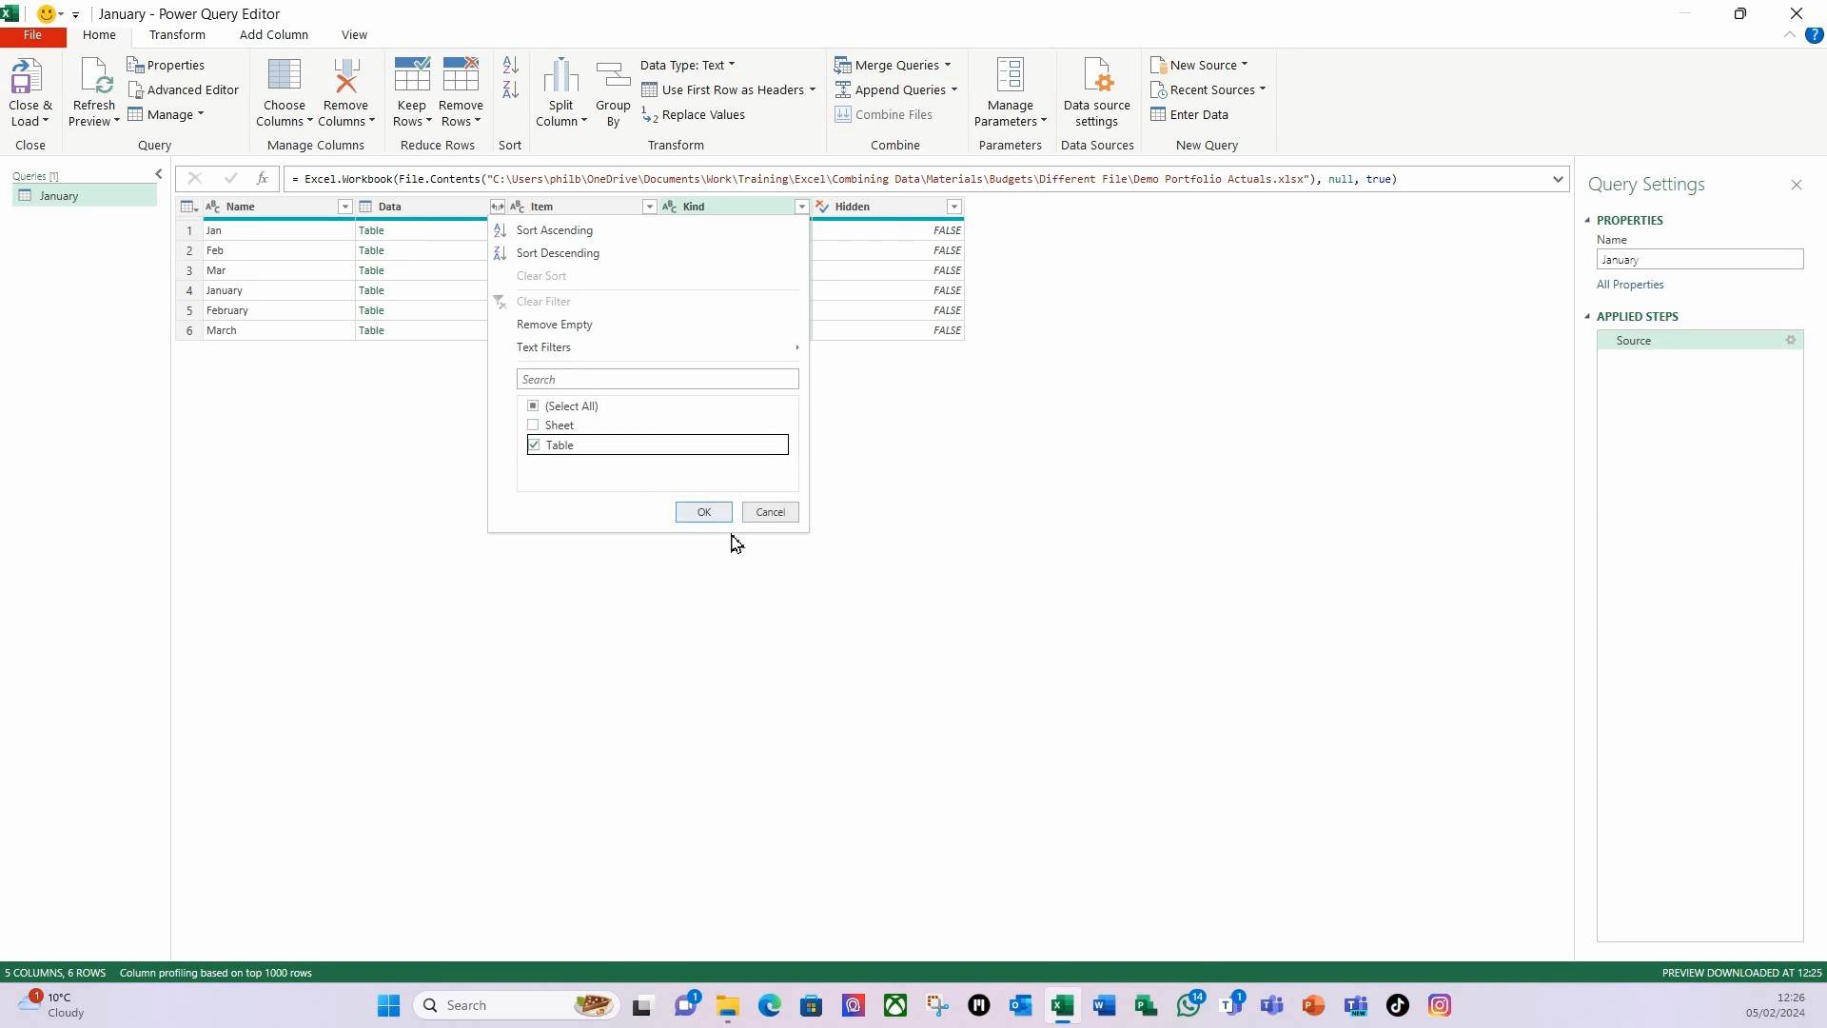
click(704, 513)
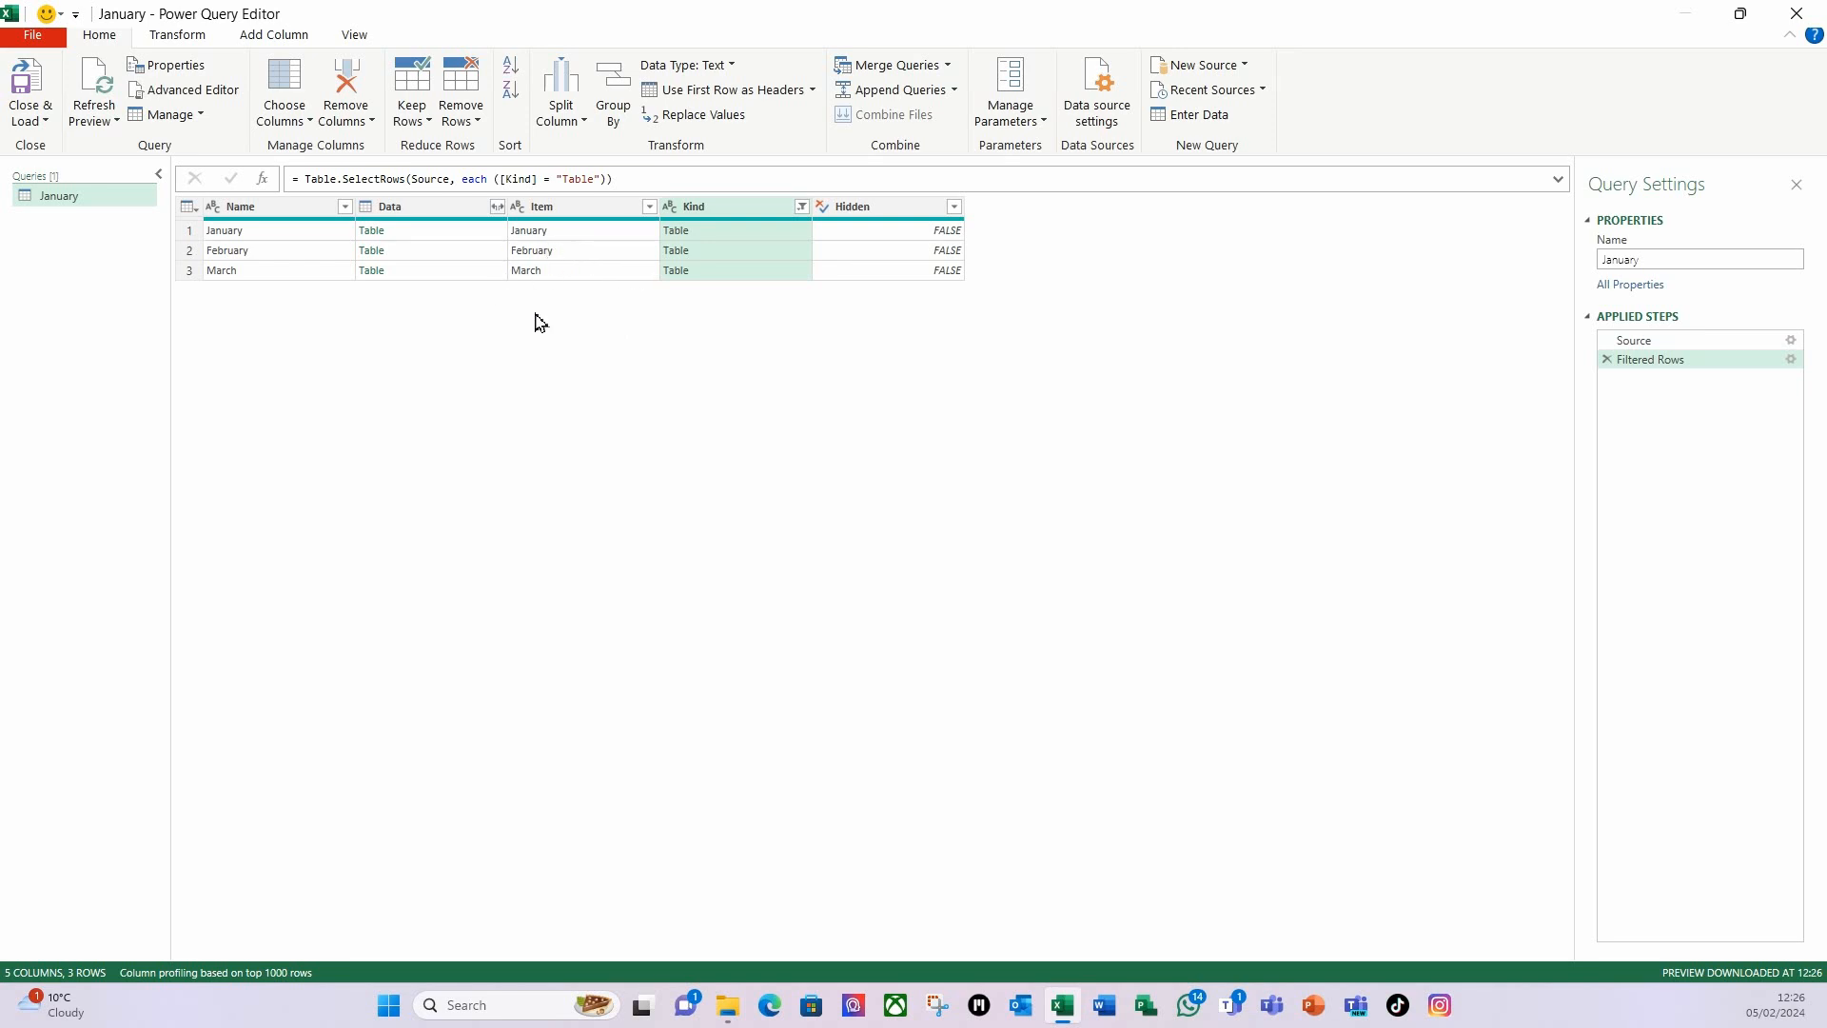
- Move the Item column in front of Data and remove all columns except these two
click(545, 210)
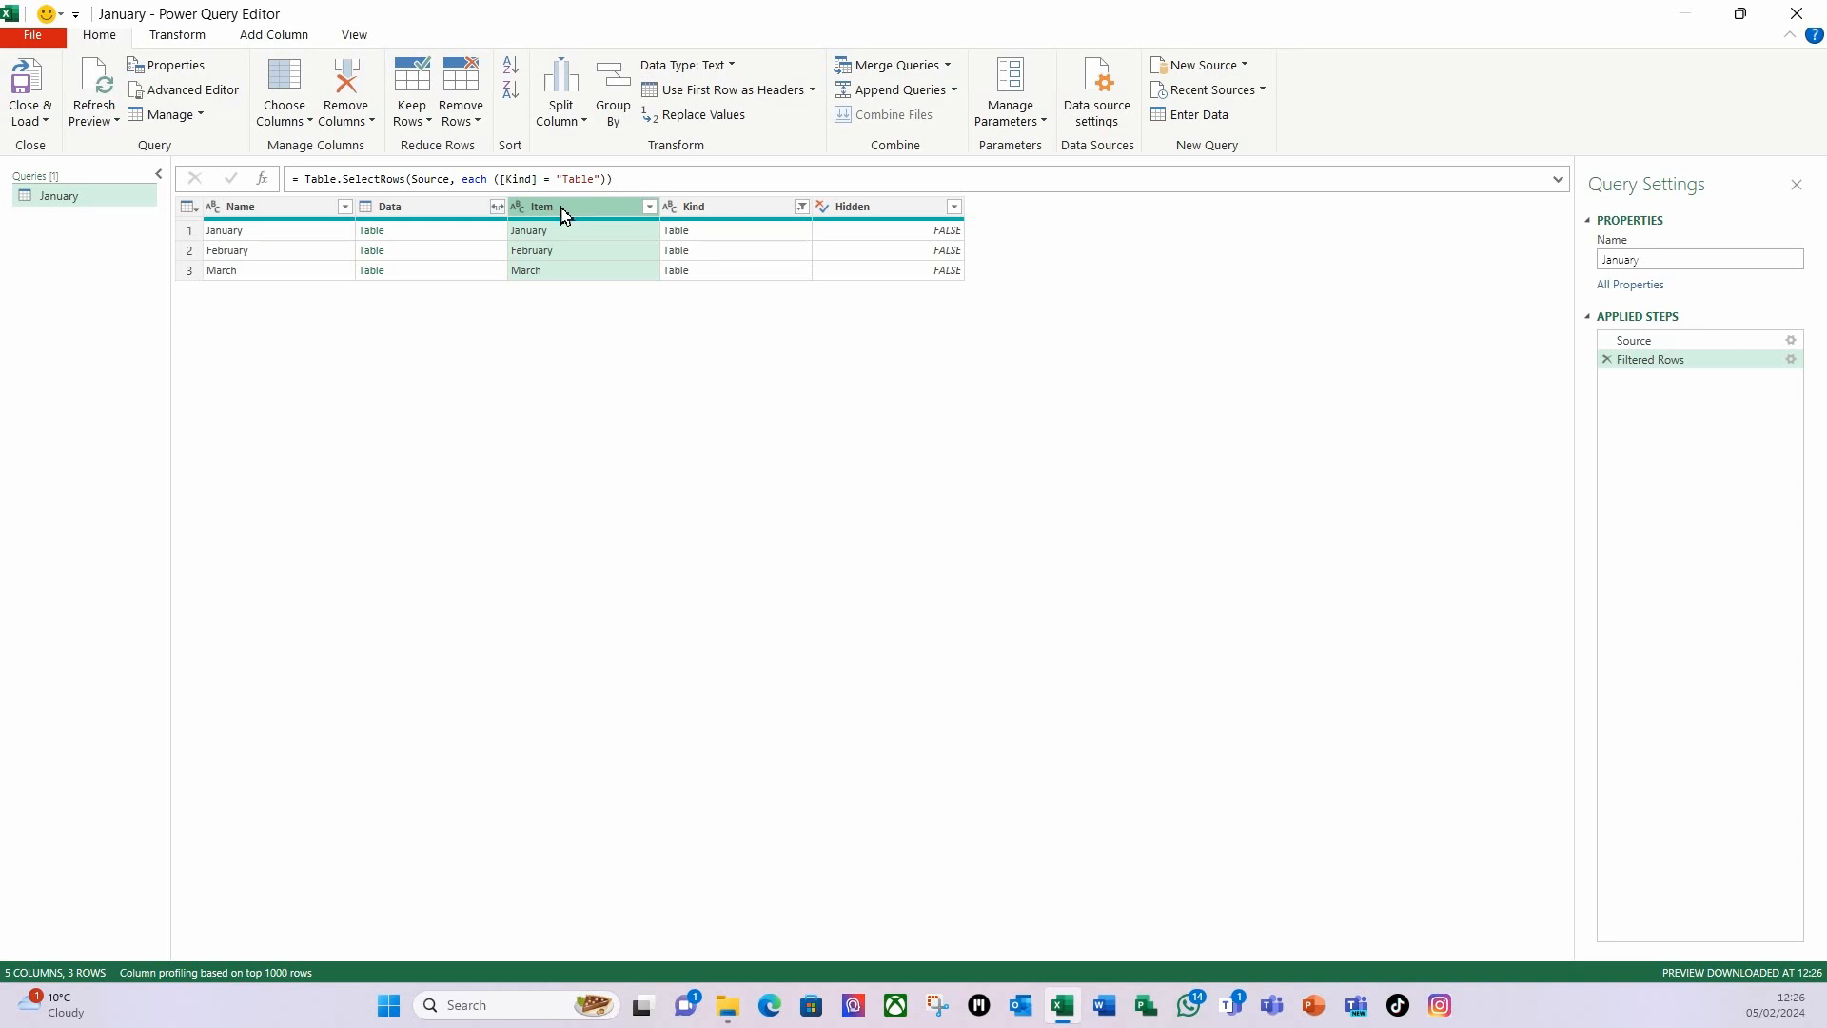
drag(561, 215, 478, 207)
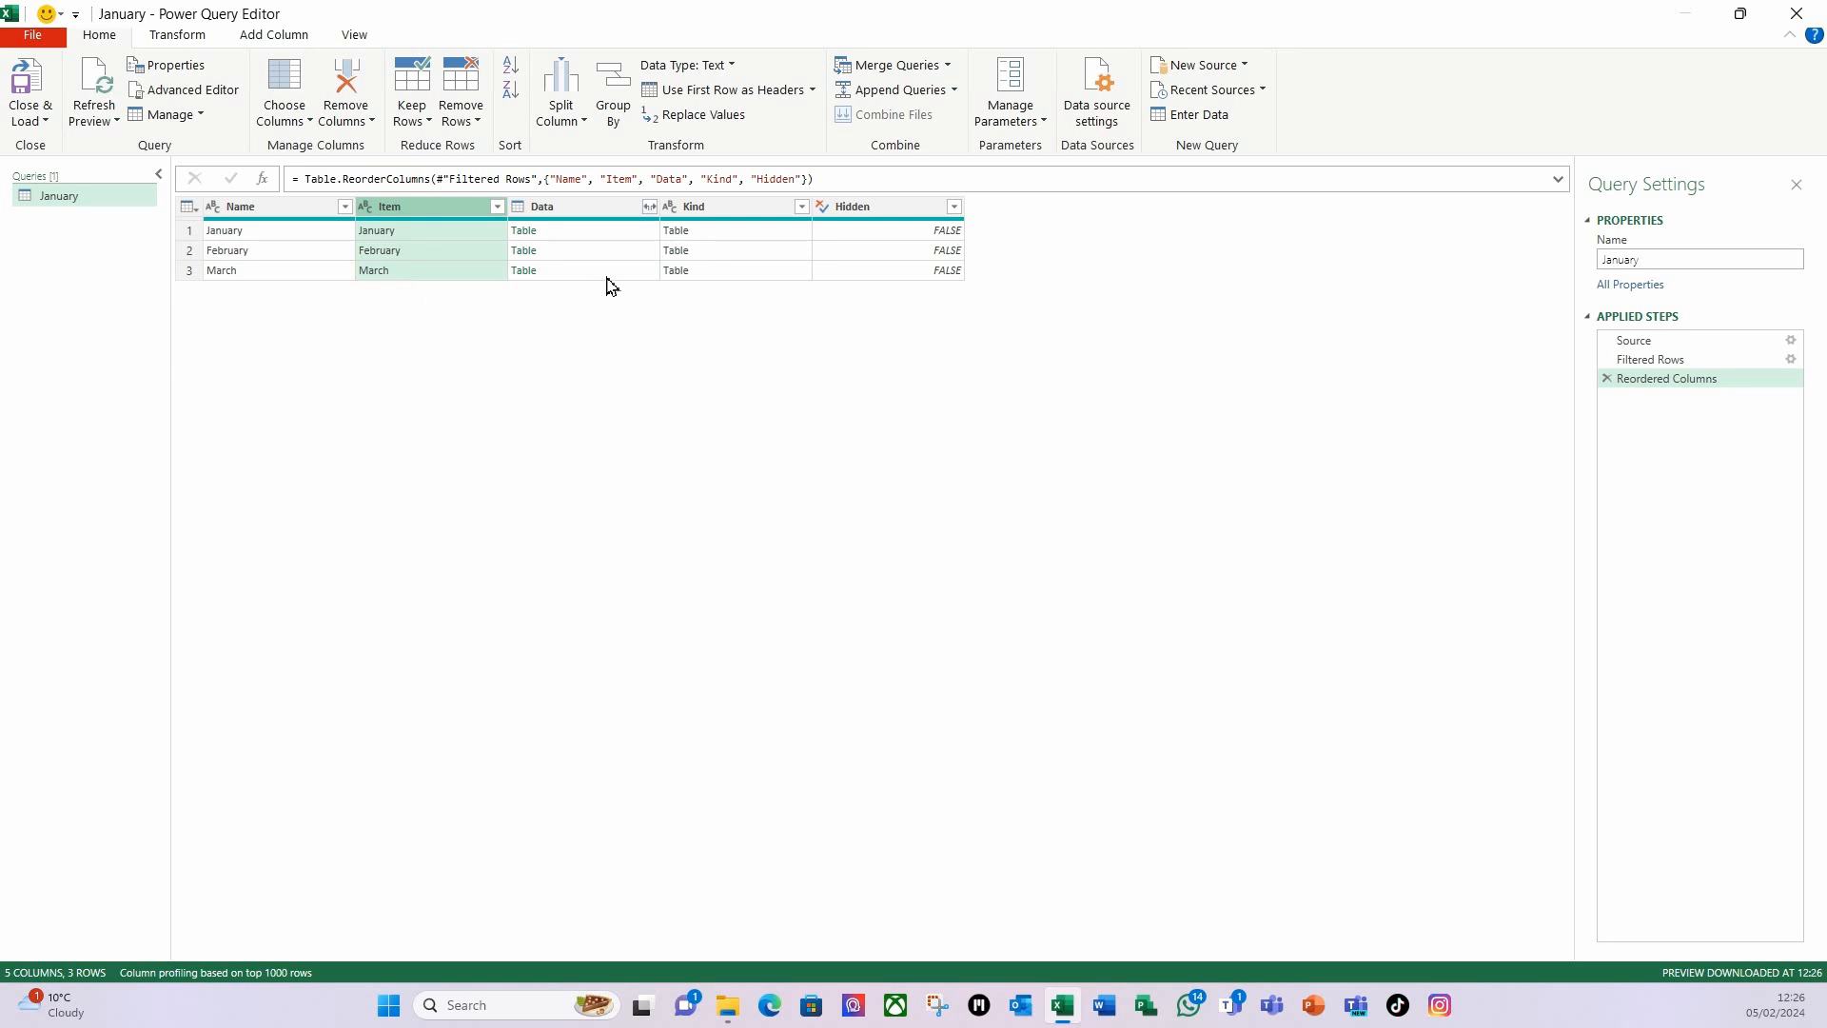
ctrl+click(566, 217)
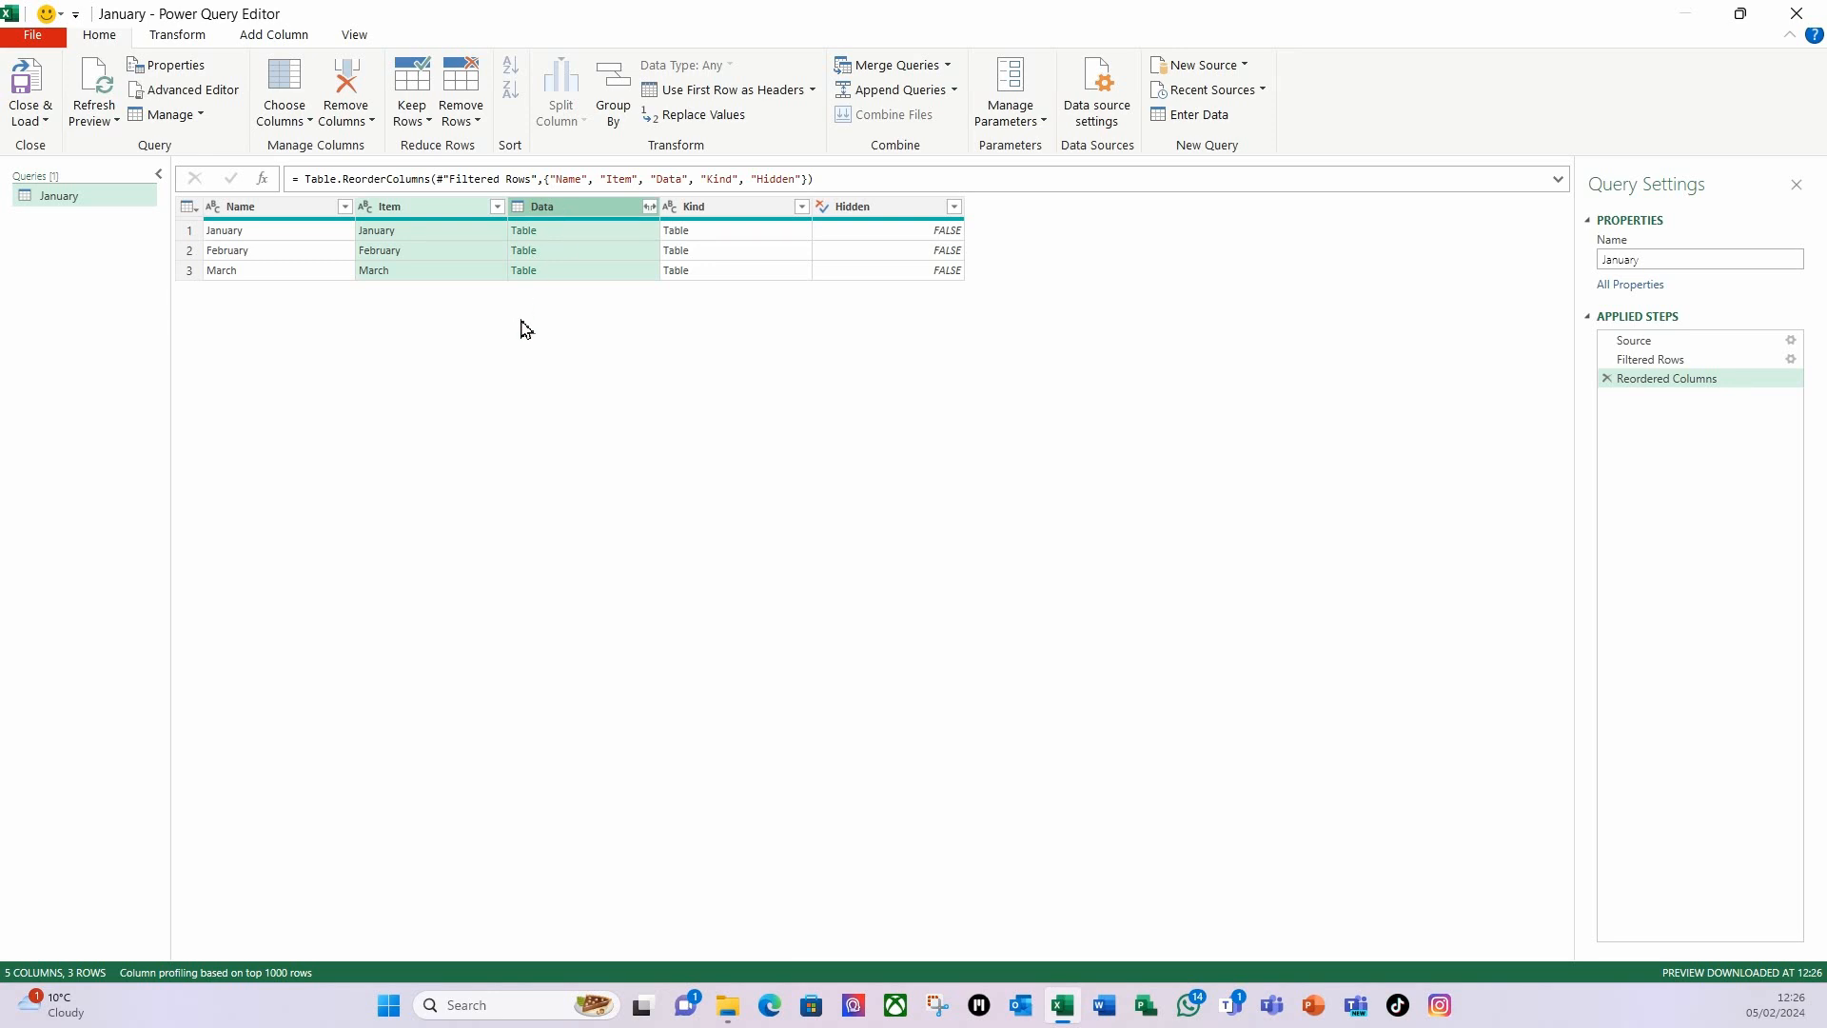
click(372, 120)
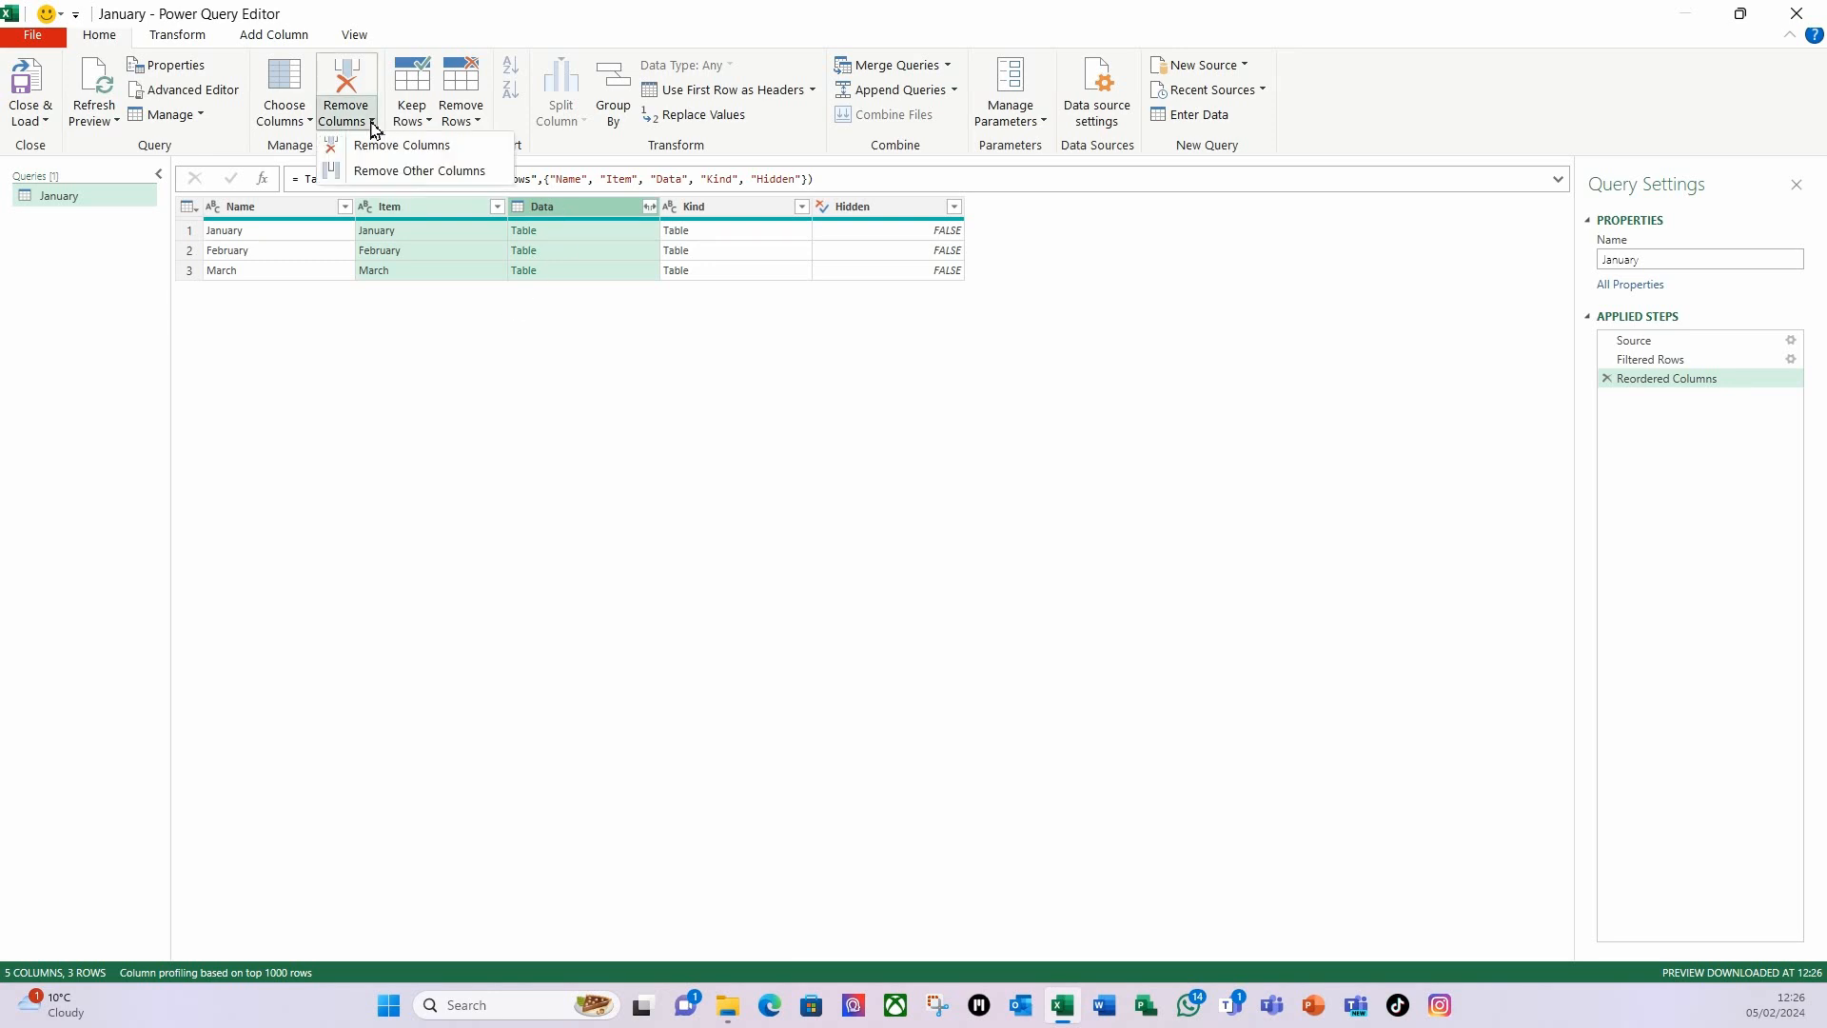
click(419, 171)
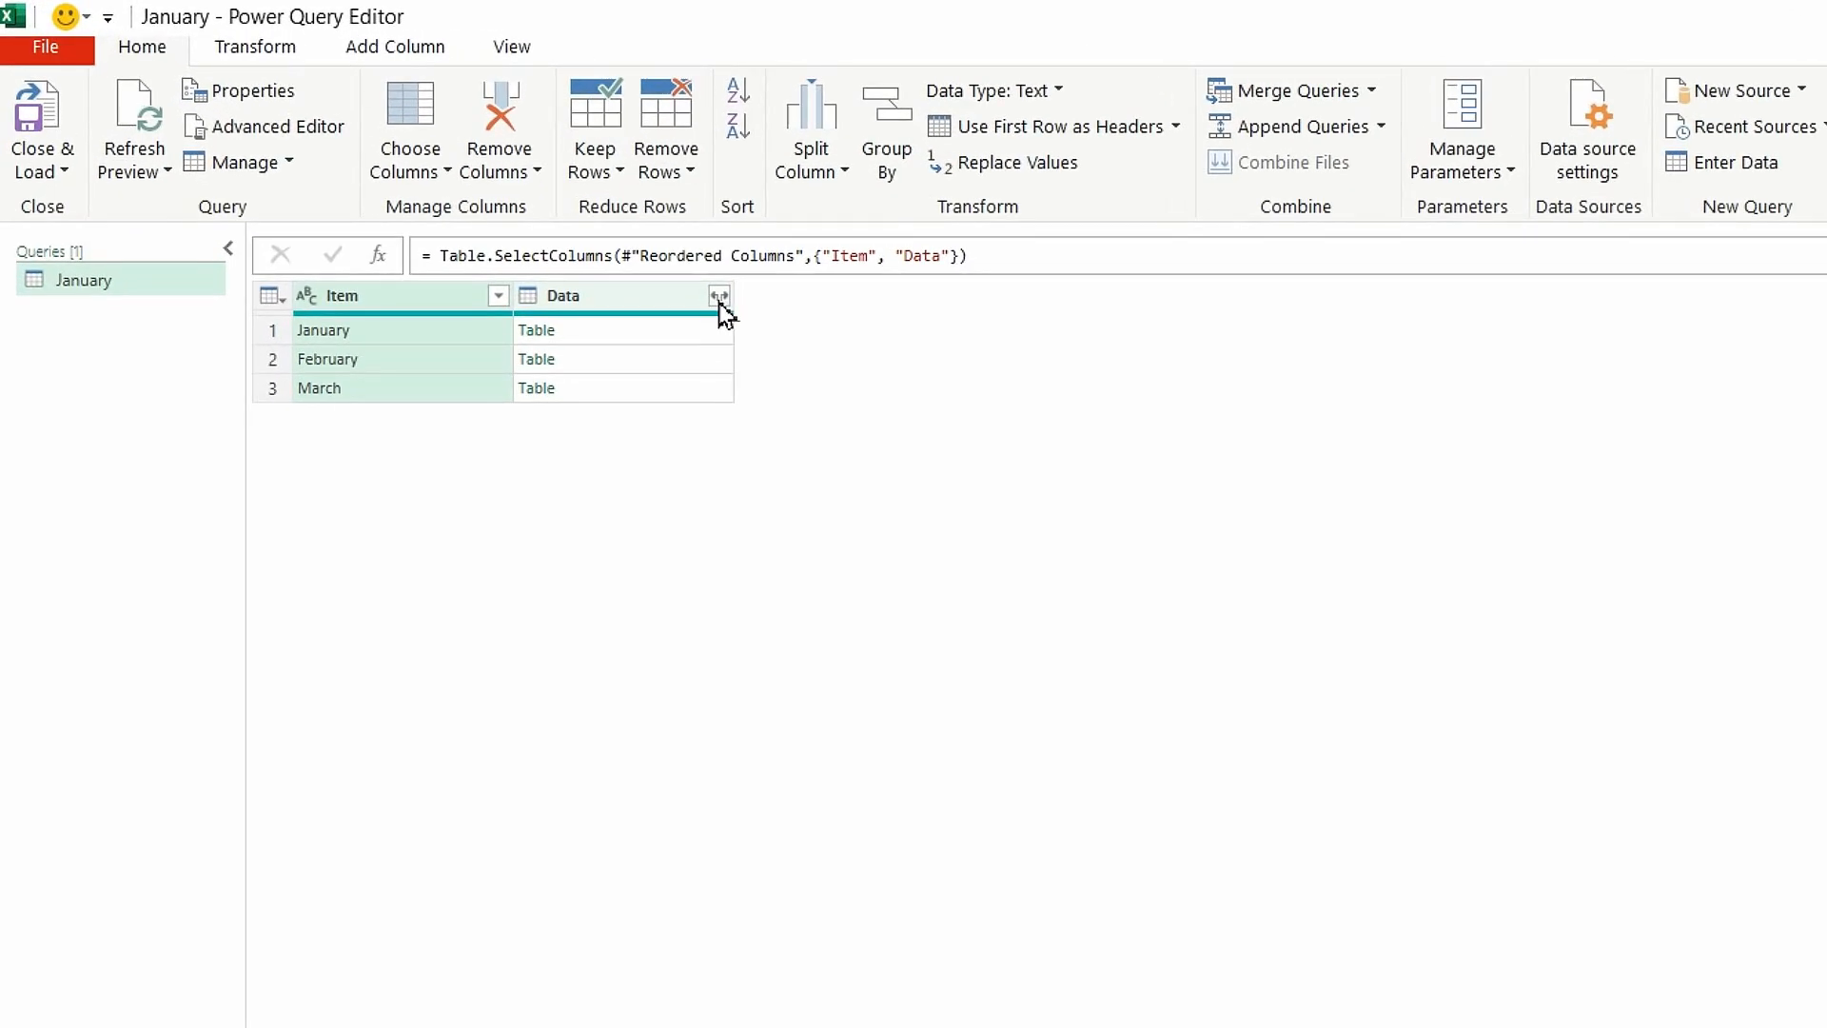
- Expand all columns of the Data column without using the original column name as prefix
click(719, 299)
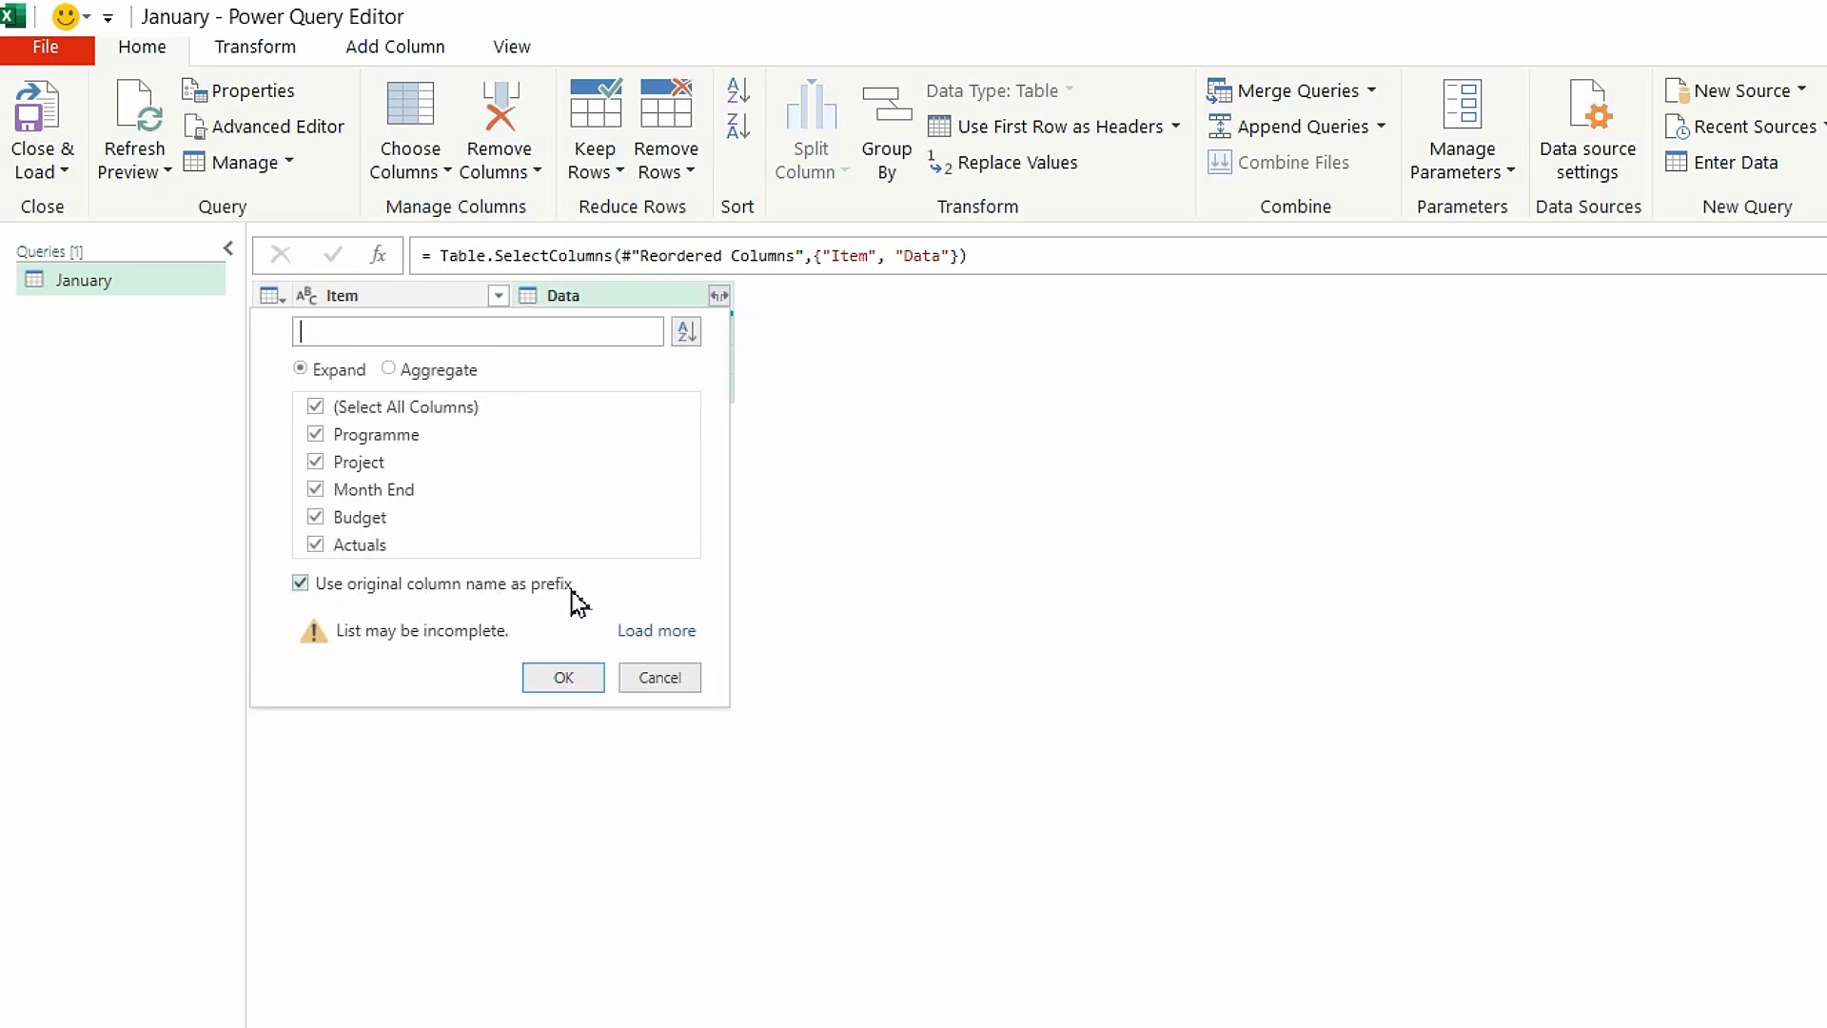
click(301, 584)
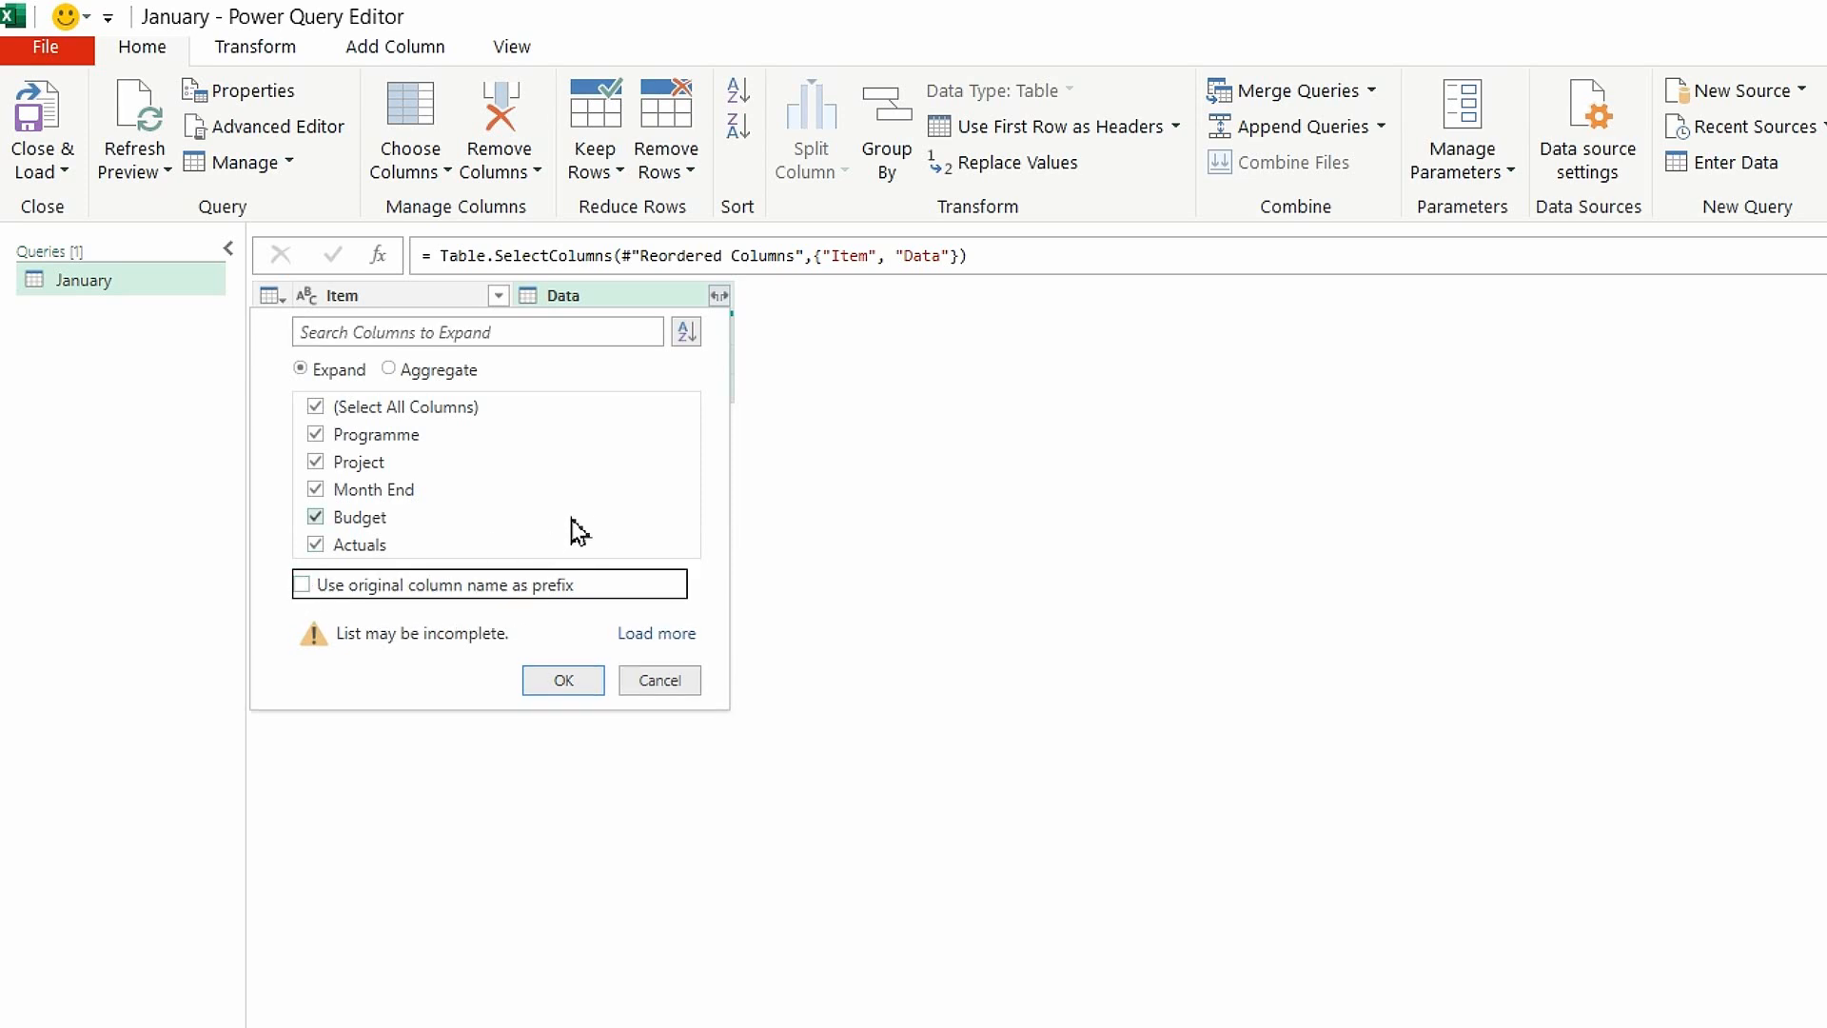
click(392, 471)
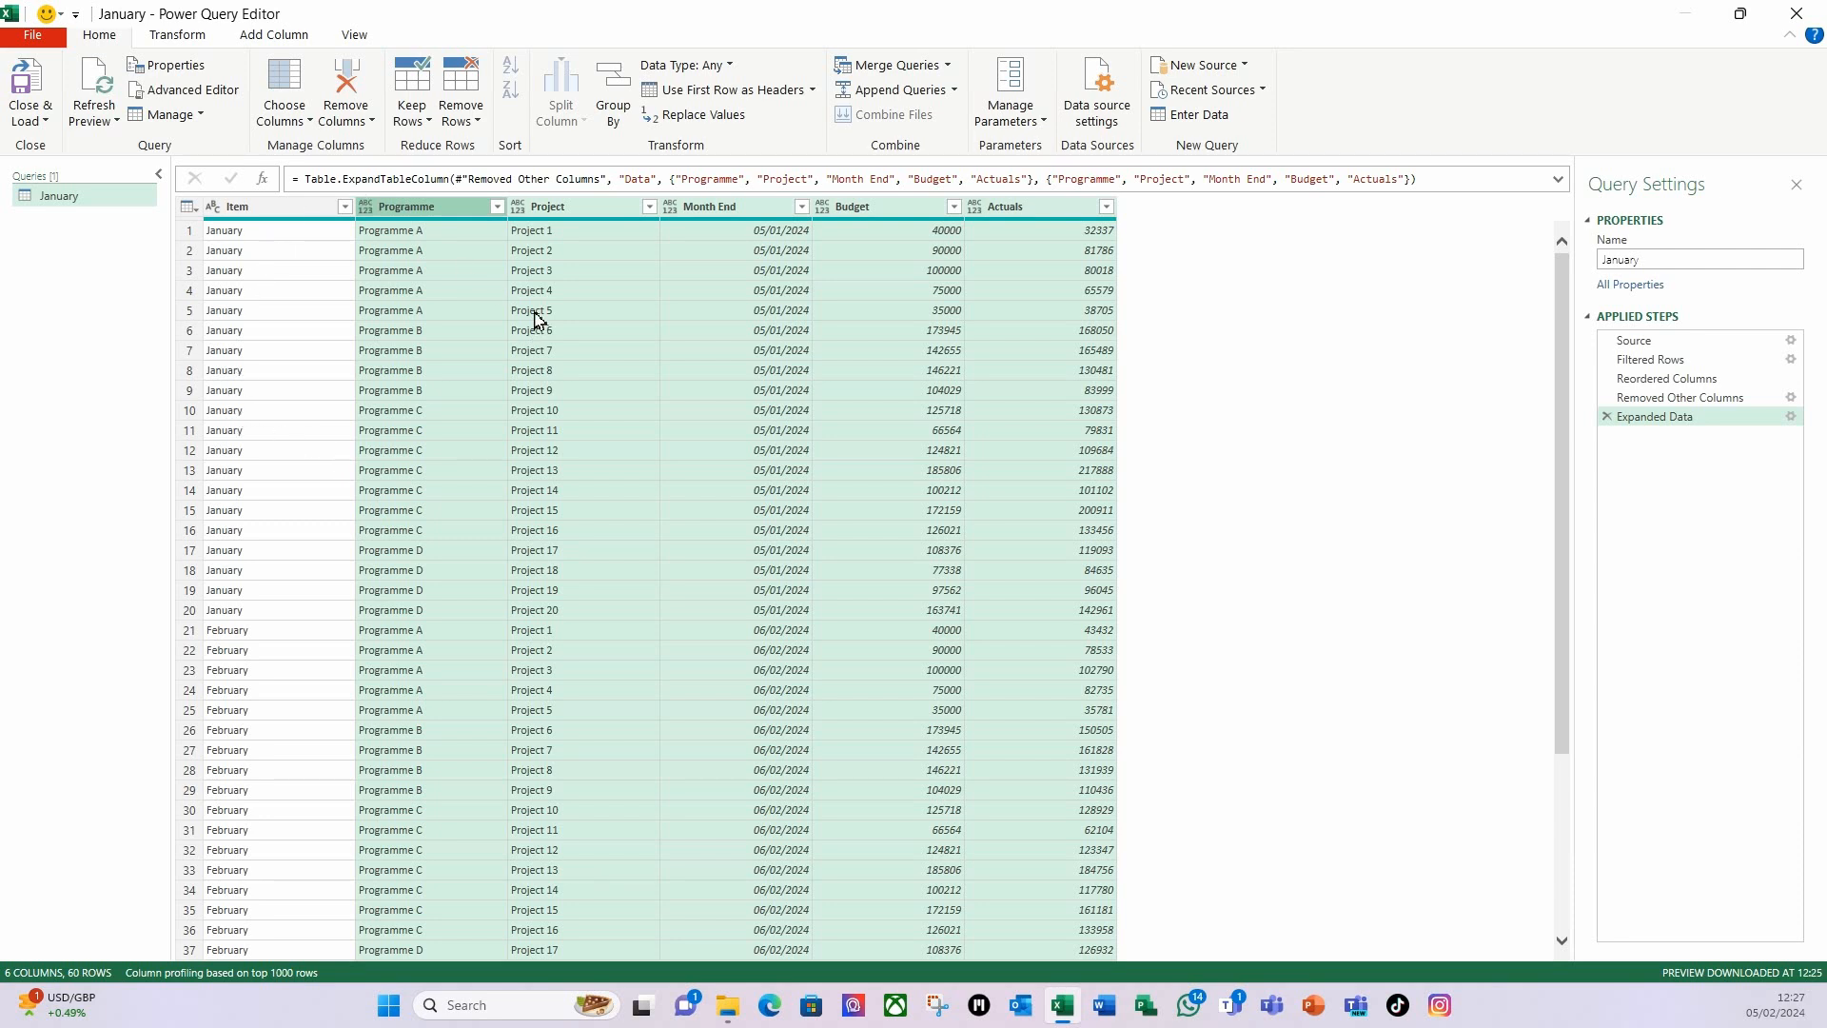
- Rename the January query as Budget vs Actuals
click(1661, 261)
drag(1668, 262, 1602, 267)
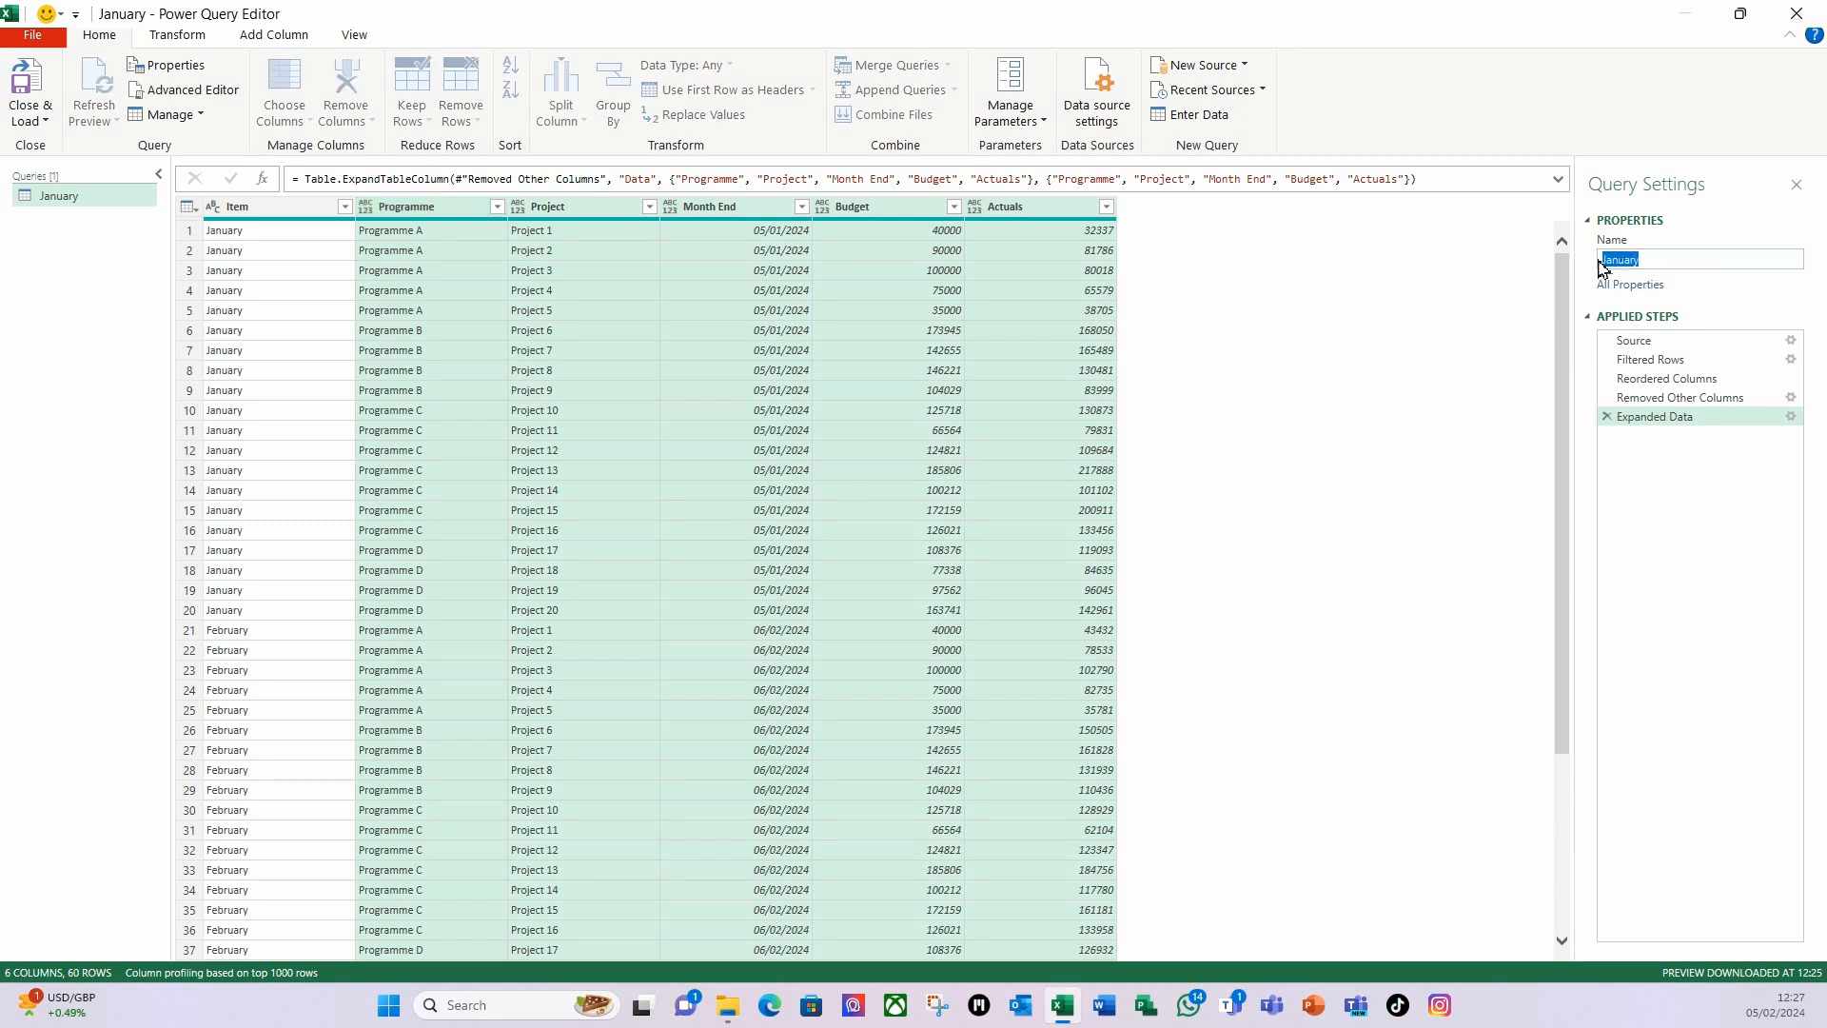
text(S)
click(515, 331)
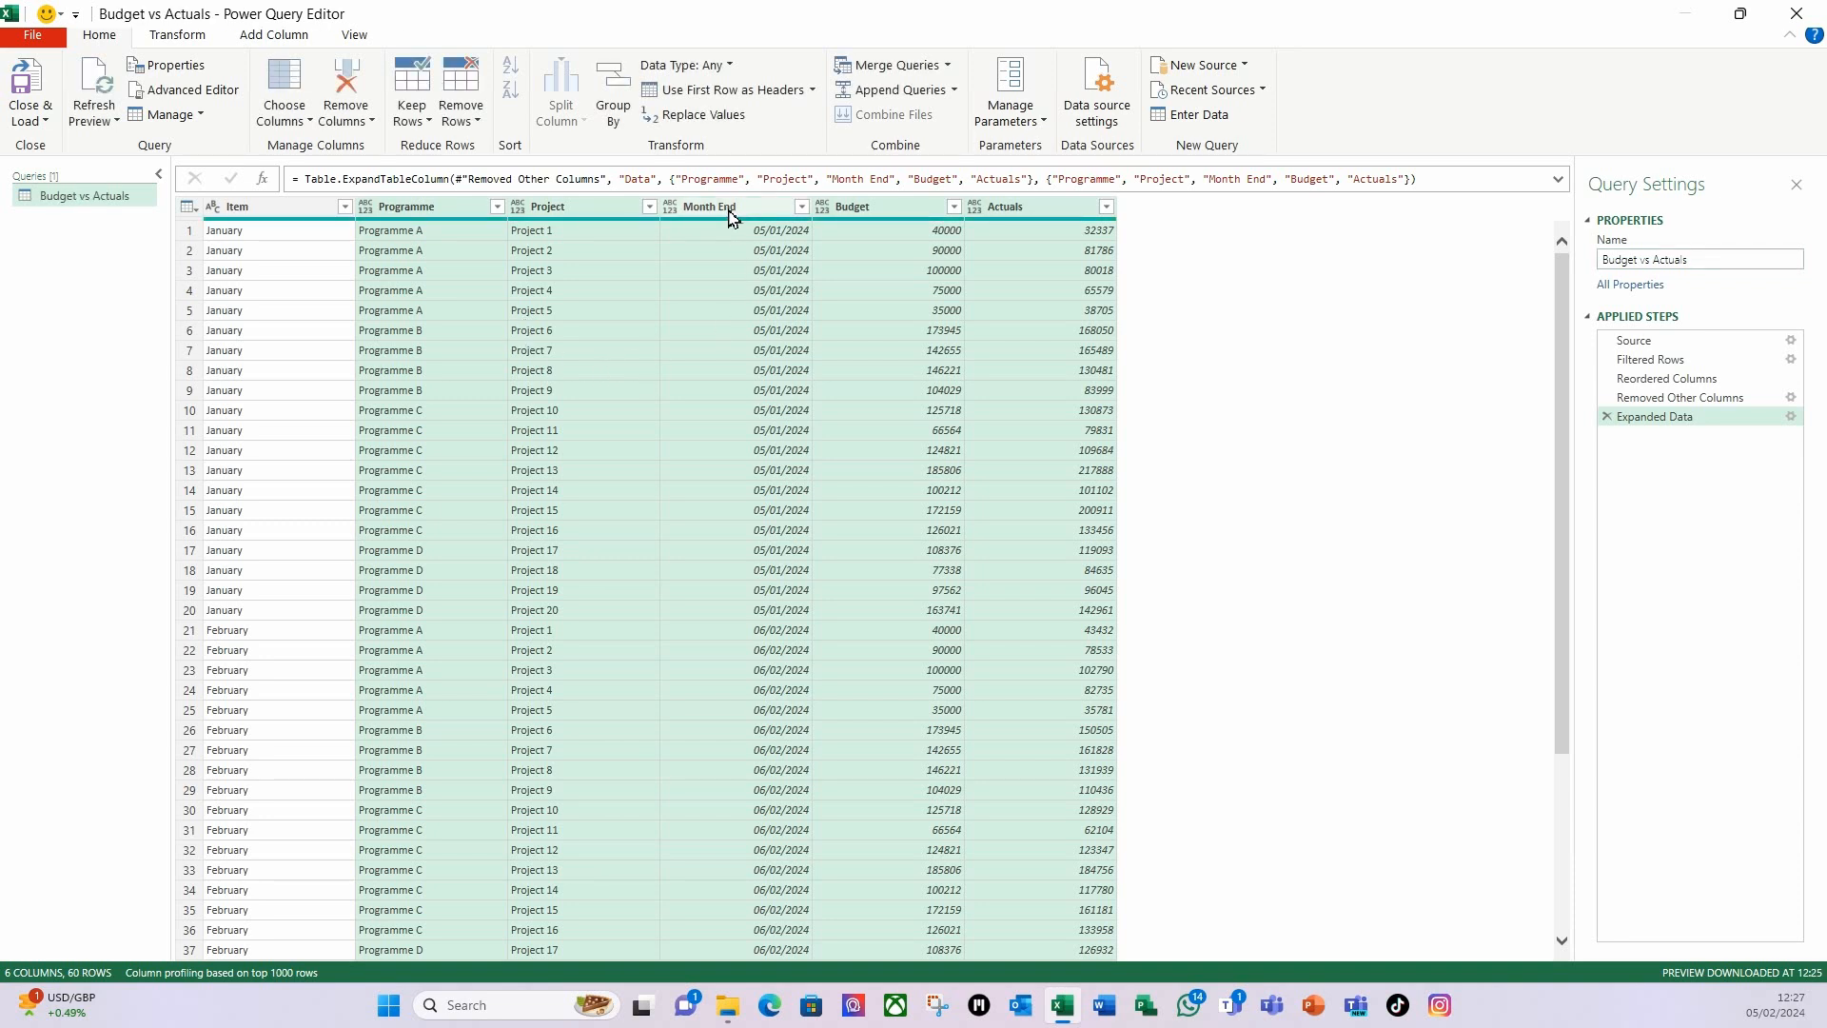
- Set the data type of the Month End column to Date
click(729, 207)
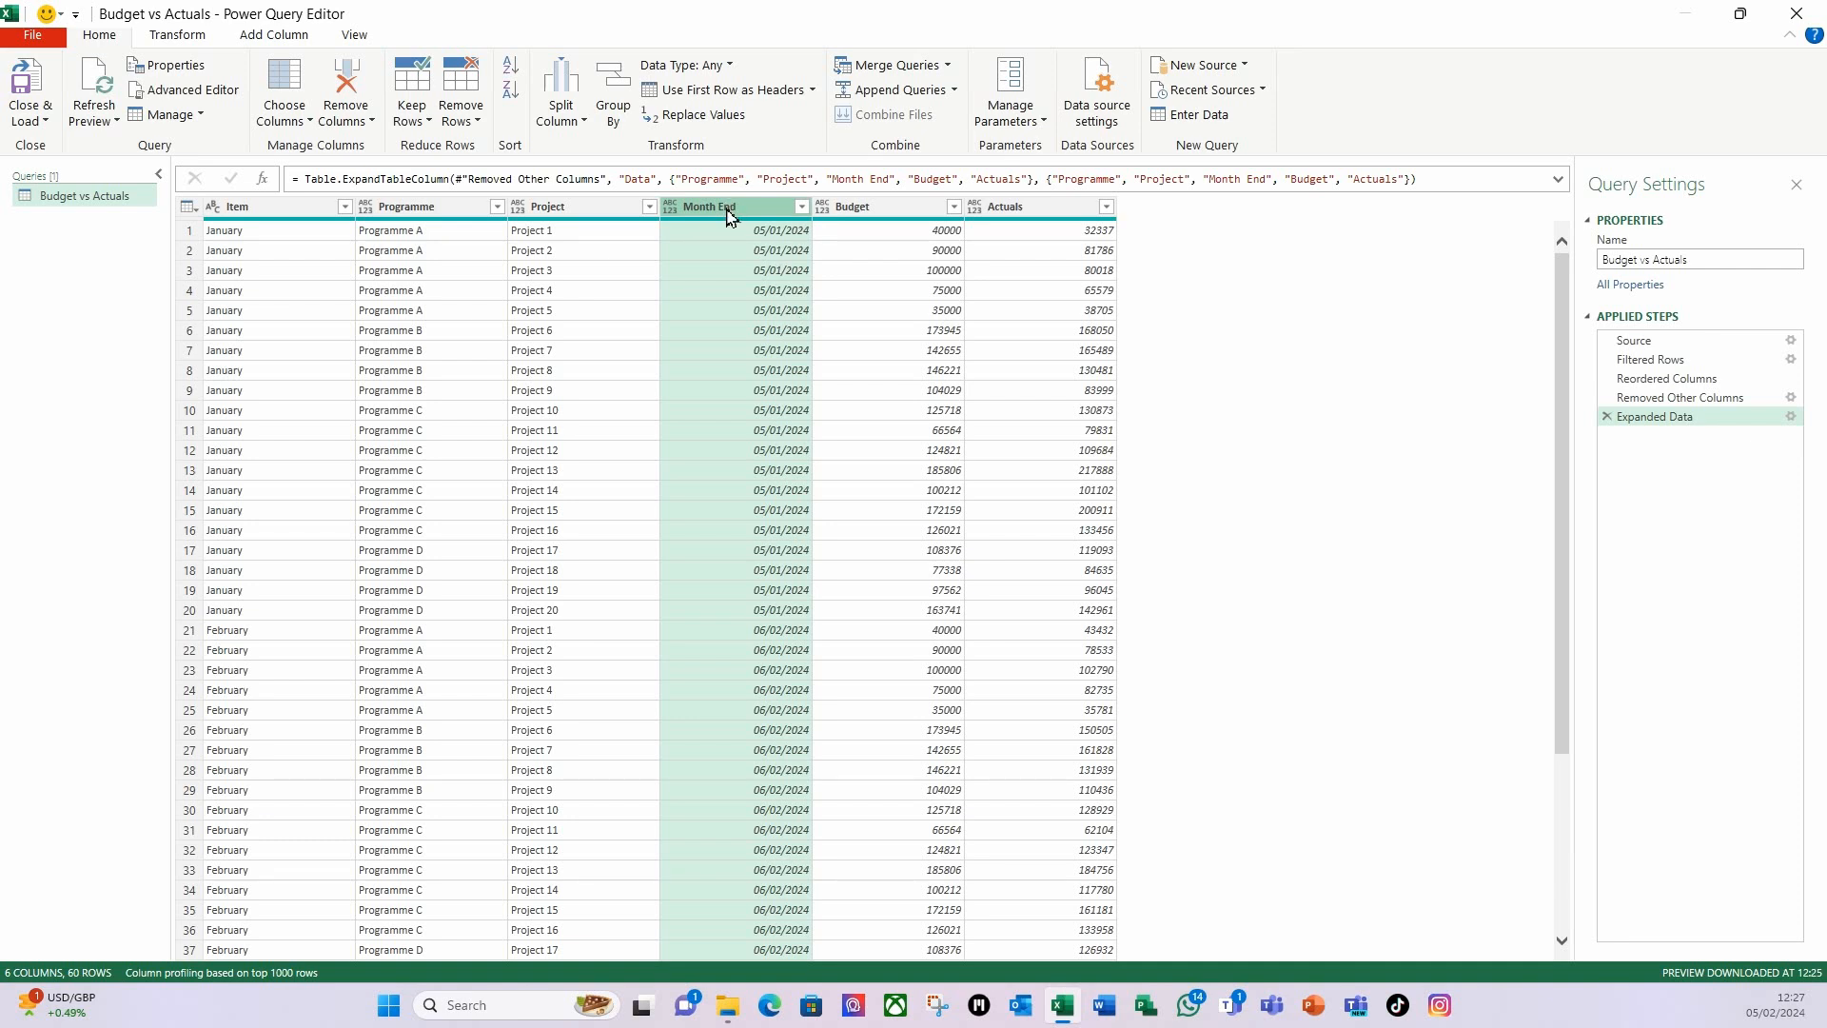
click(730, 67)
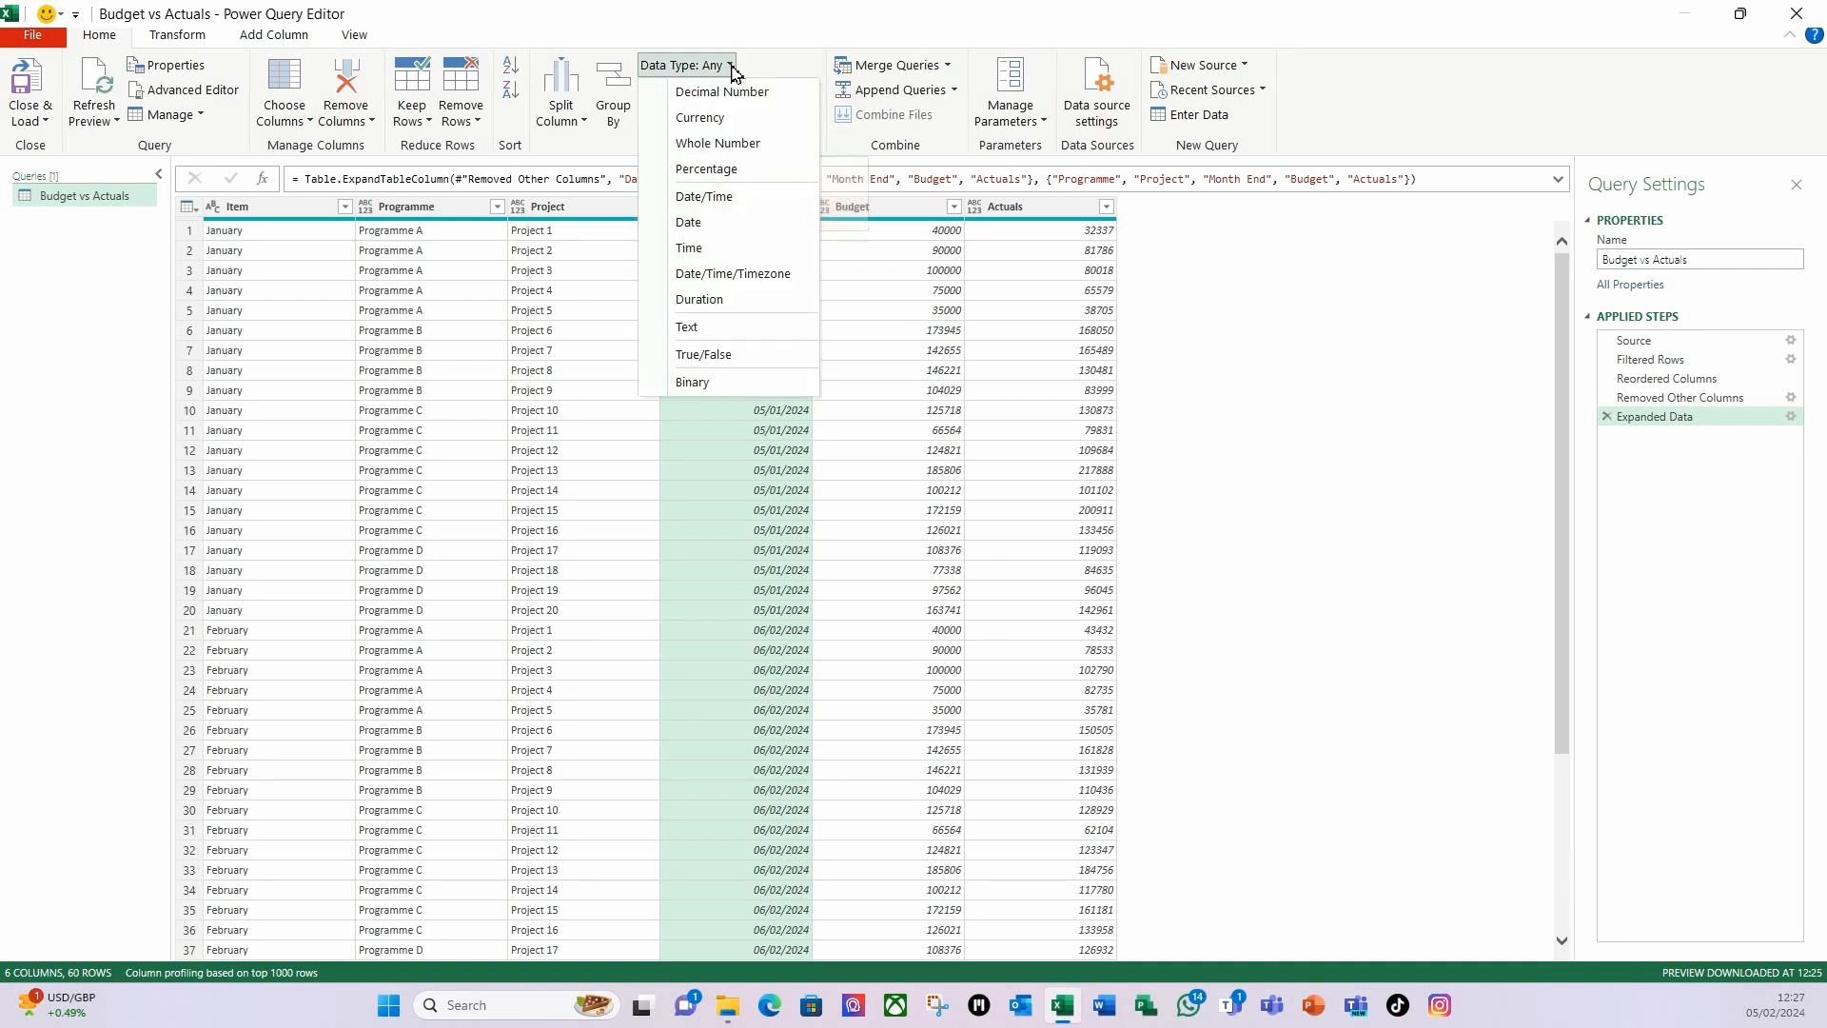
click(735, 227)
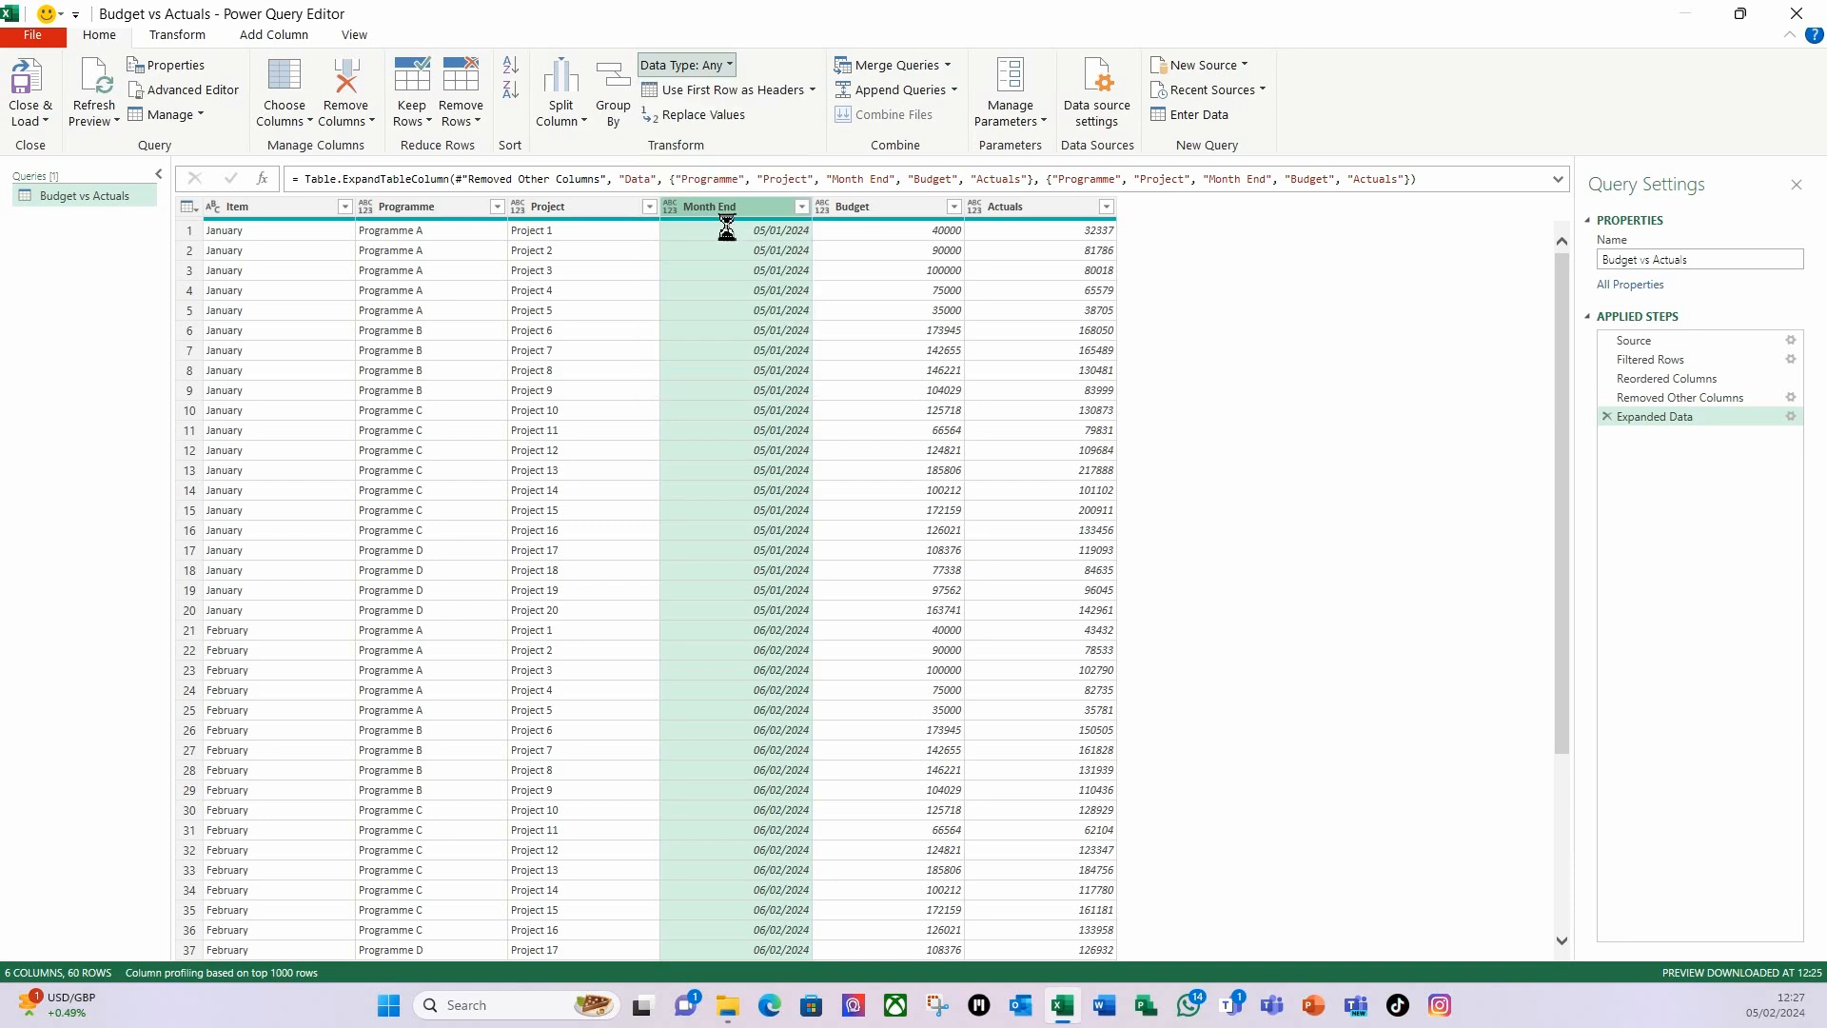
- Set the data type of the Budget and Actuals columns to Currency
click(867, 211)
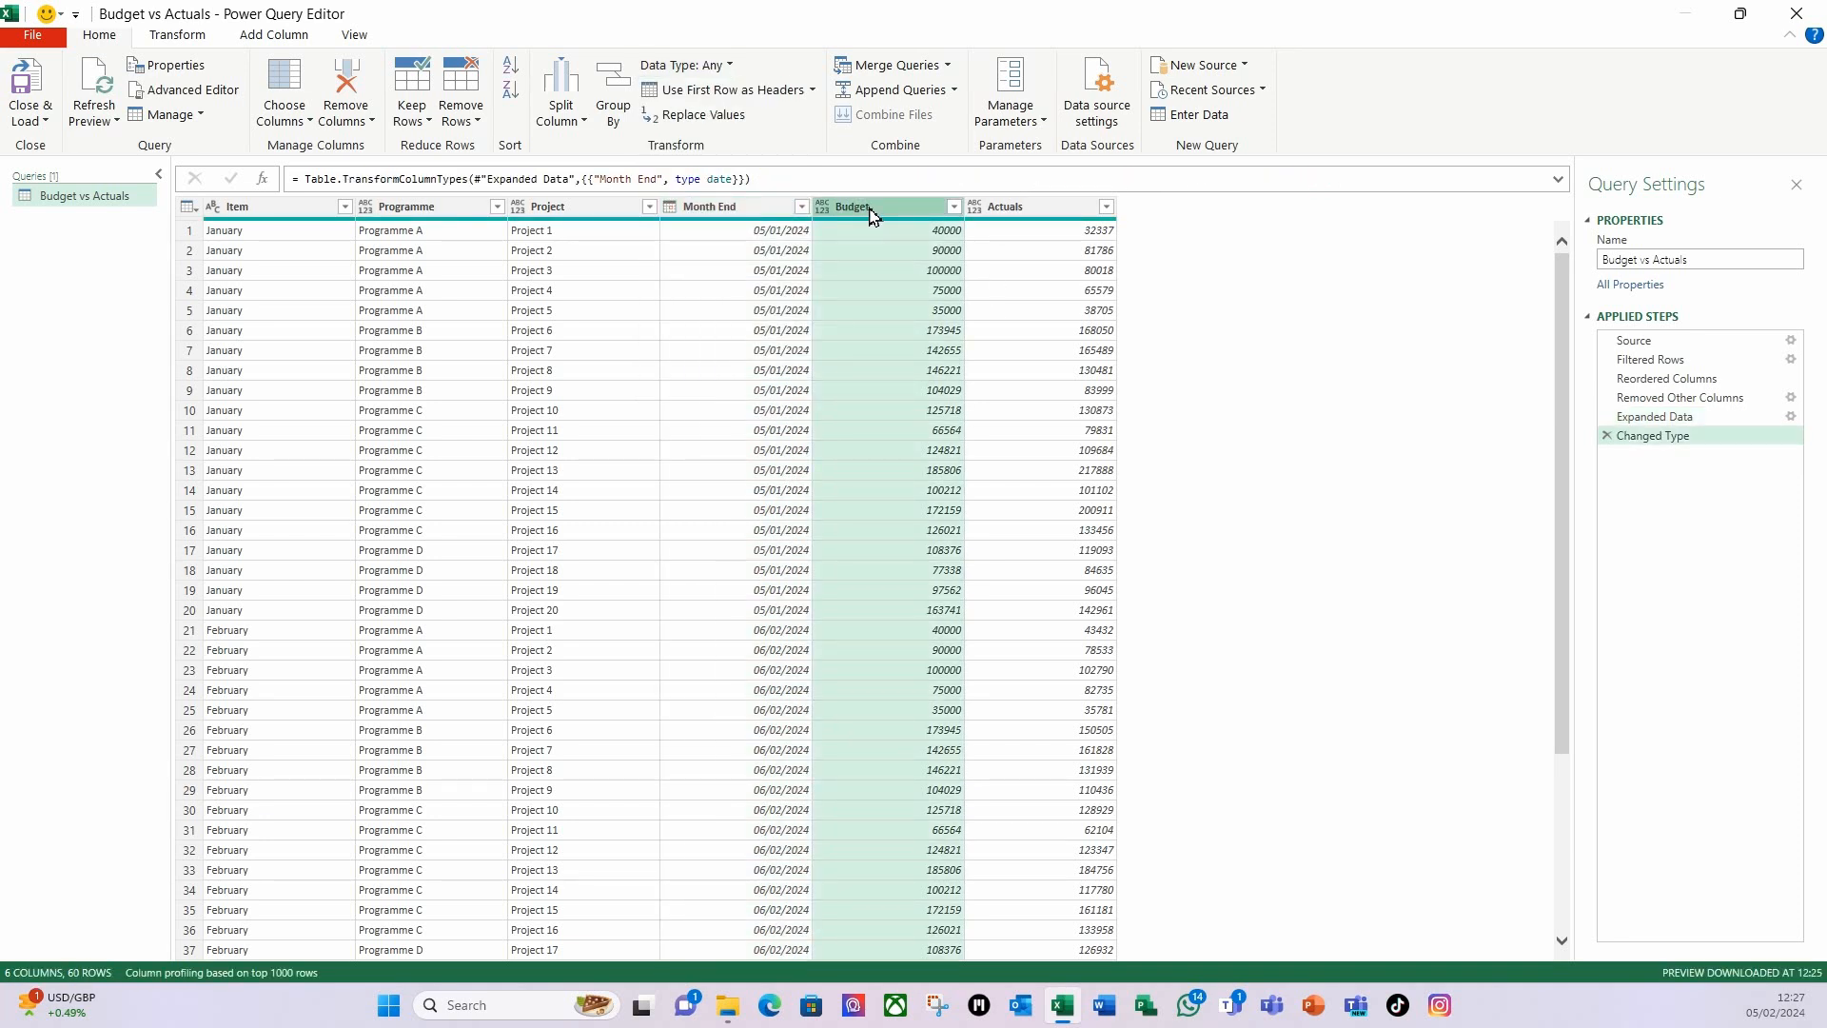
ctrl+click(1011, 211)
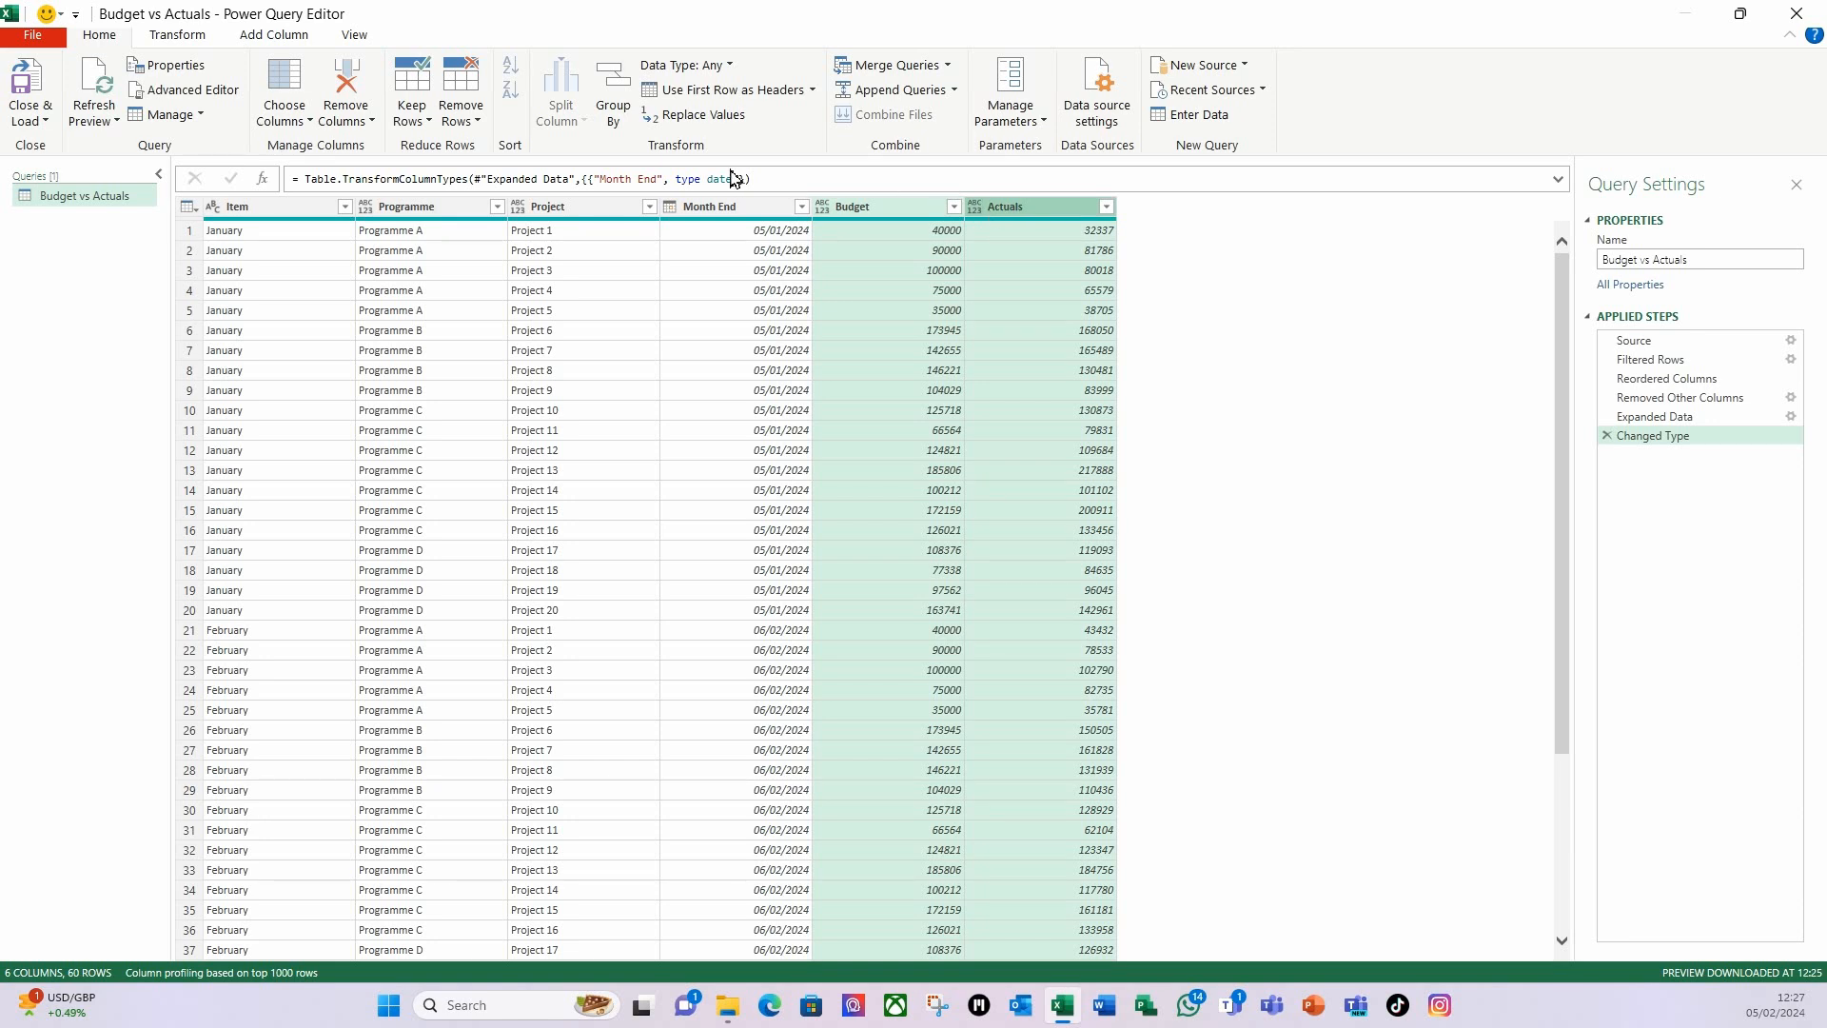
click(736, 68)
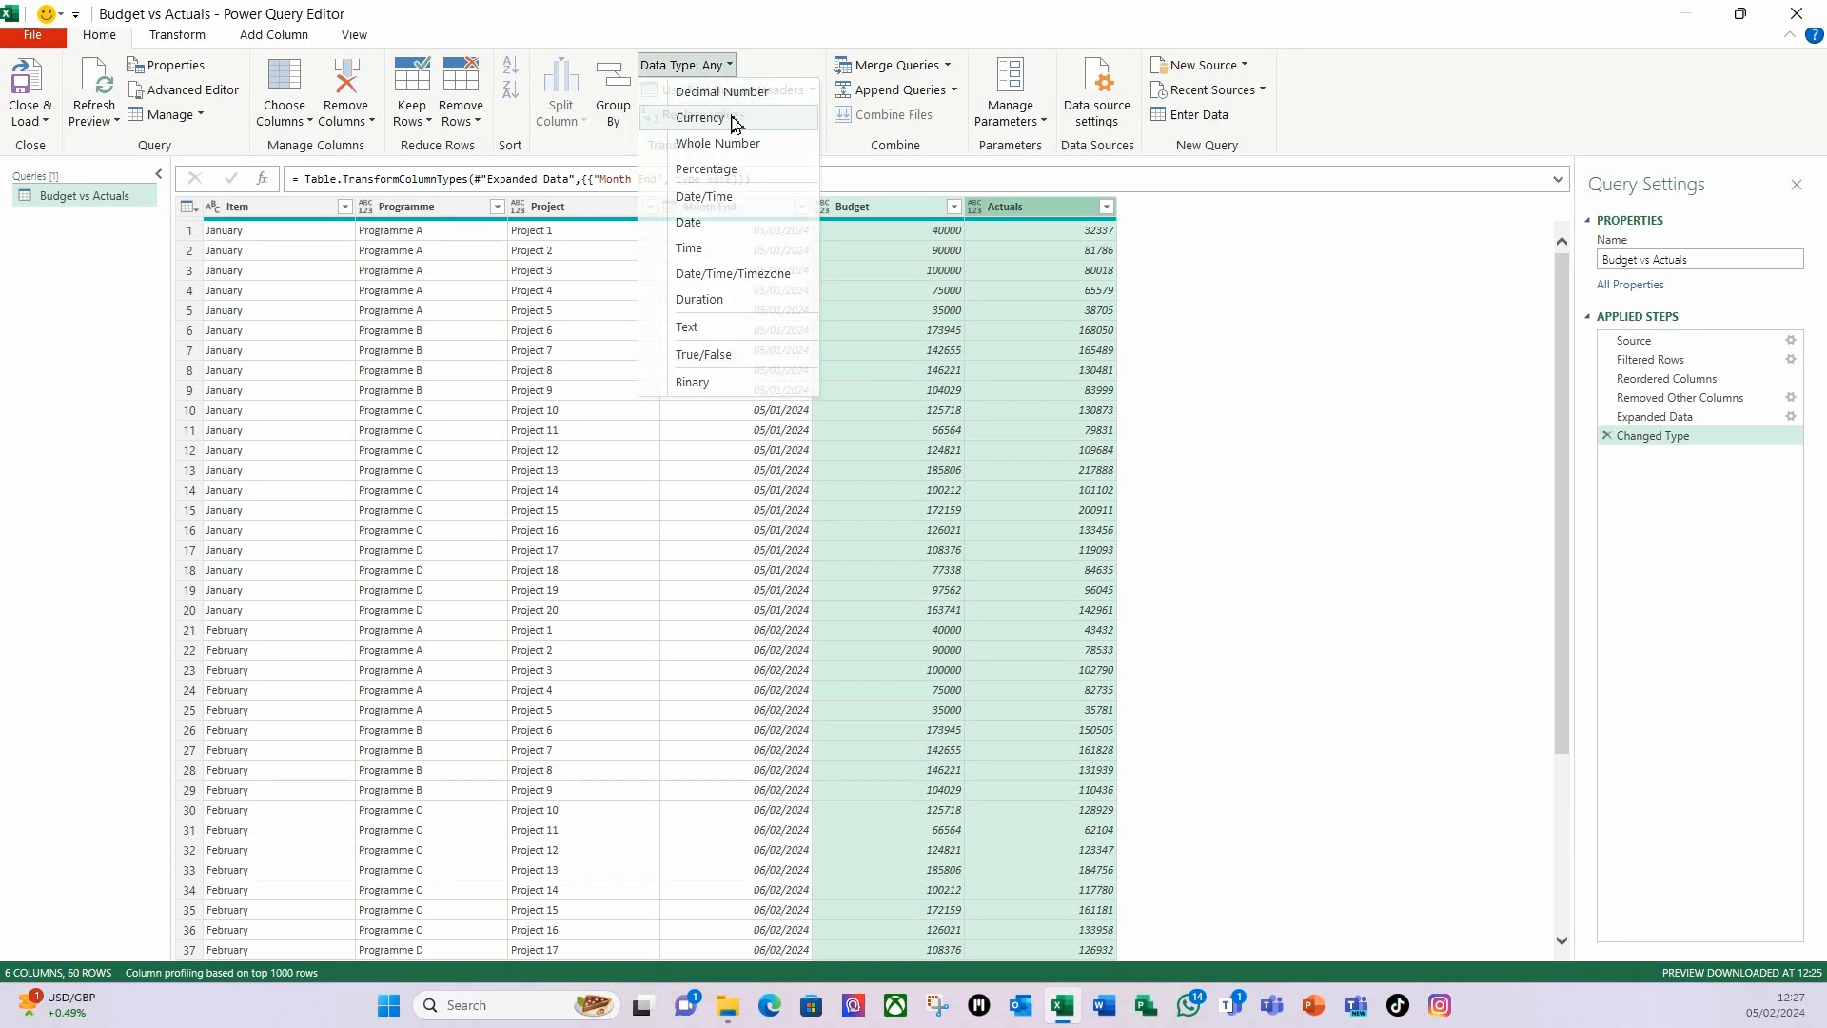
click(687, 118)
click(682, 291)
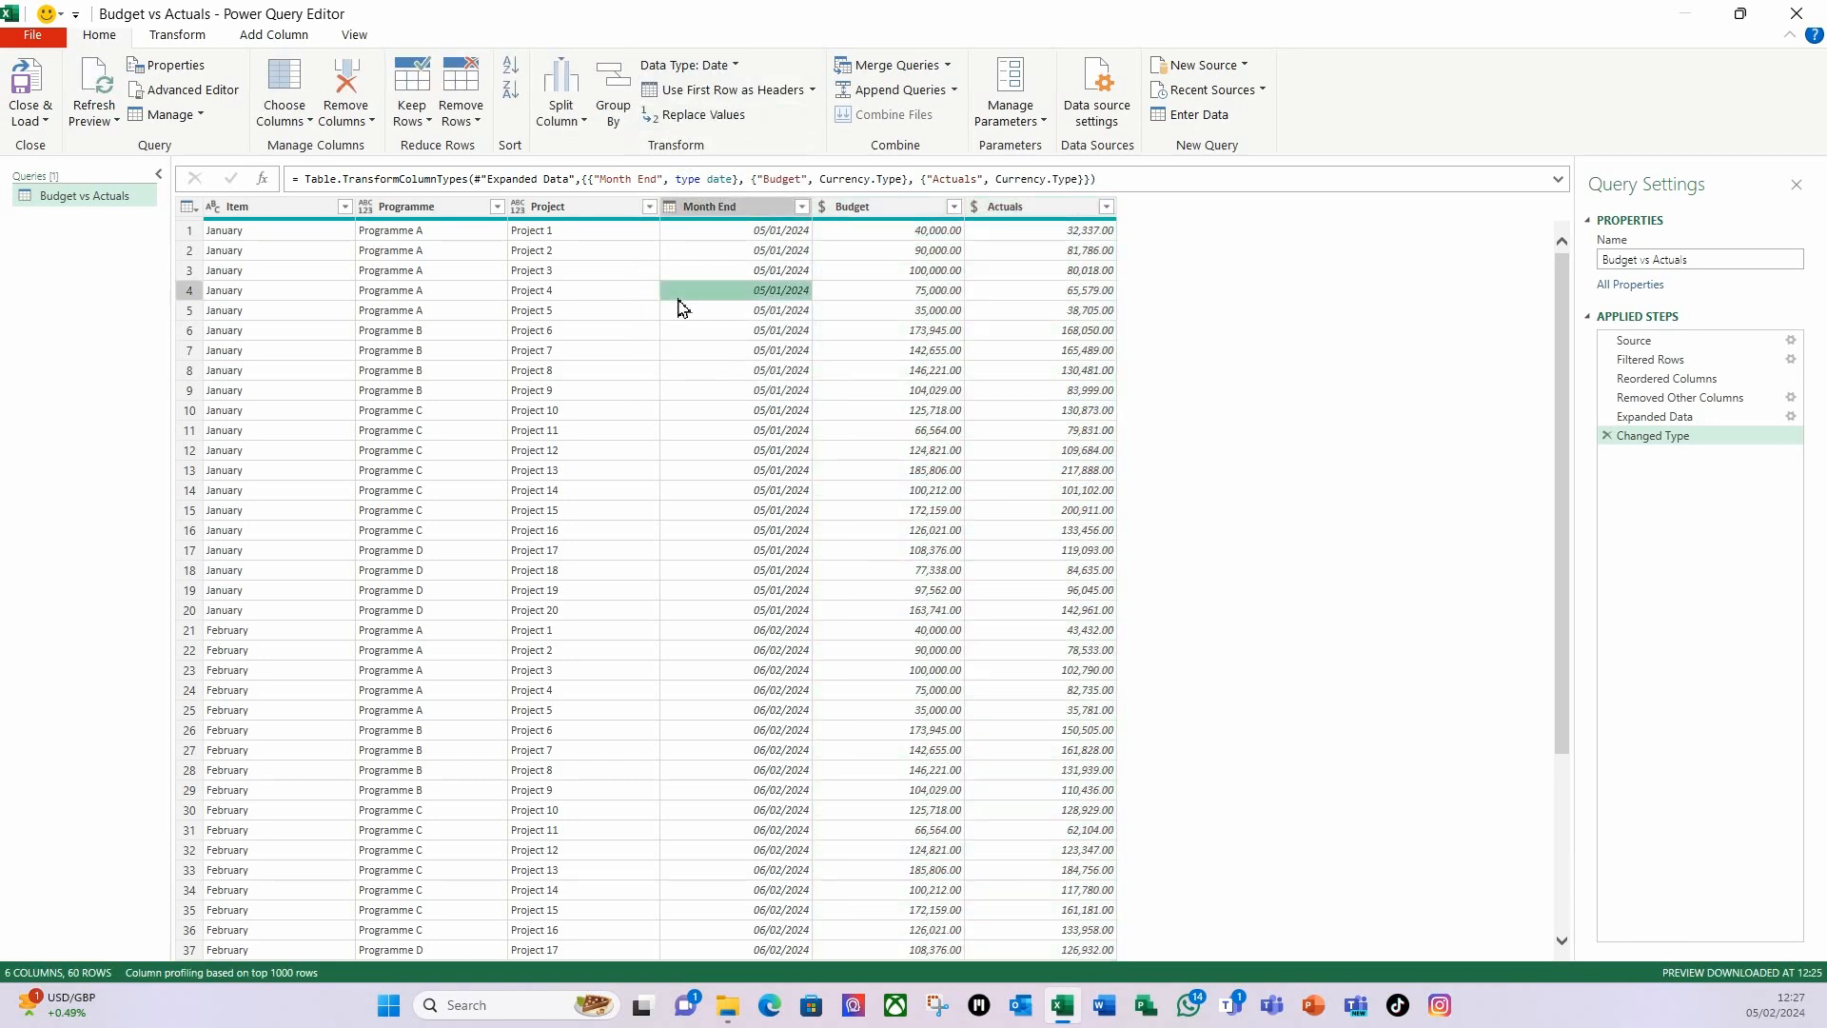
- Add a subtraction column that calculates Actuals minus Budget
click(1020, 207)
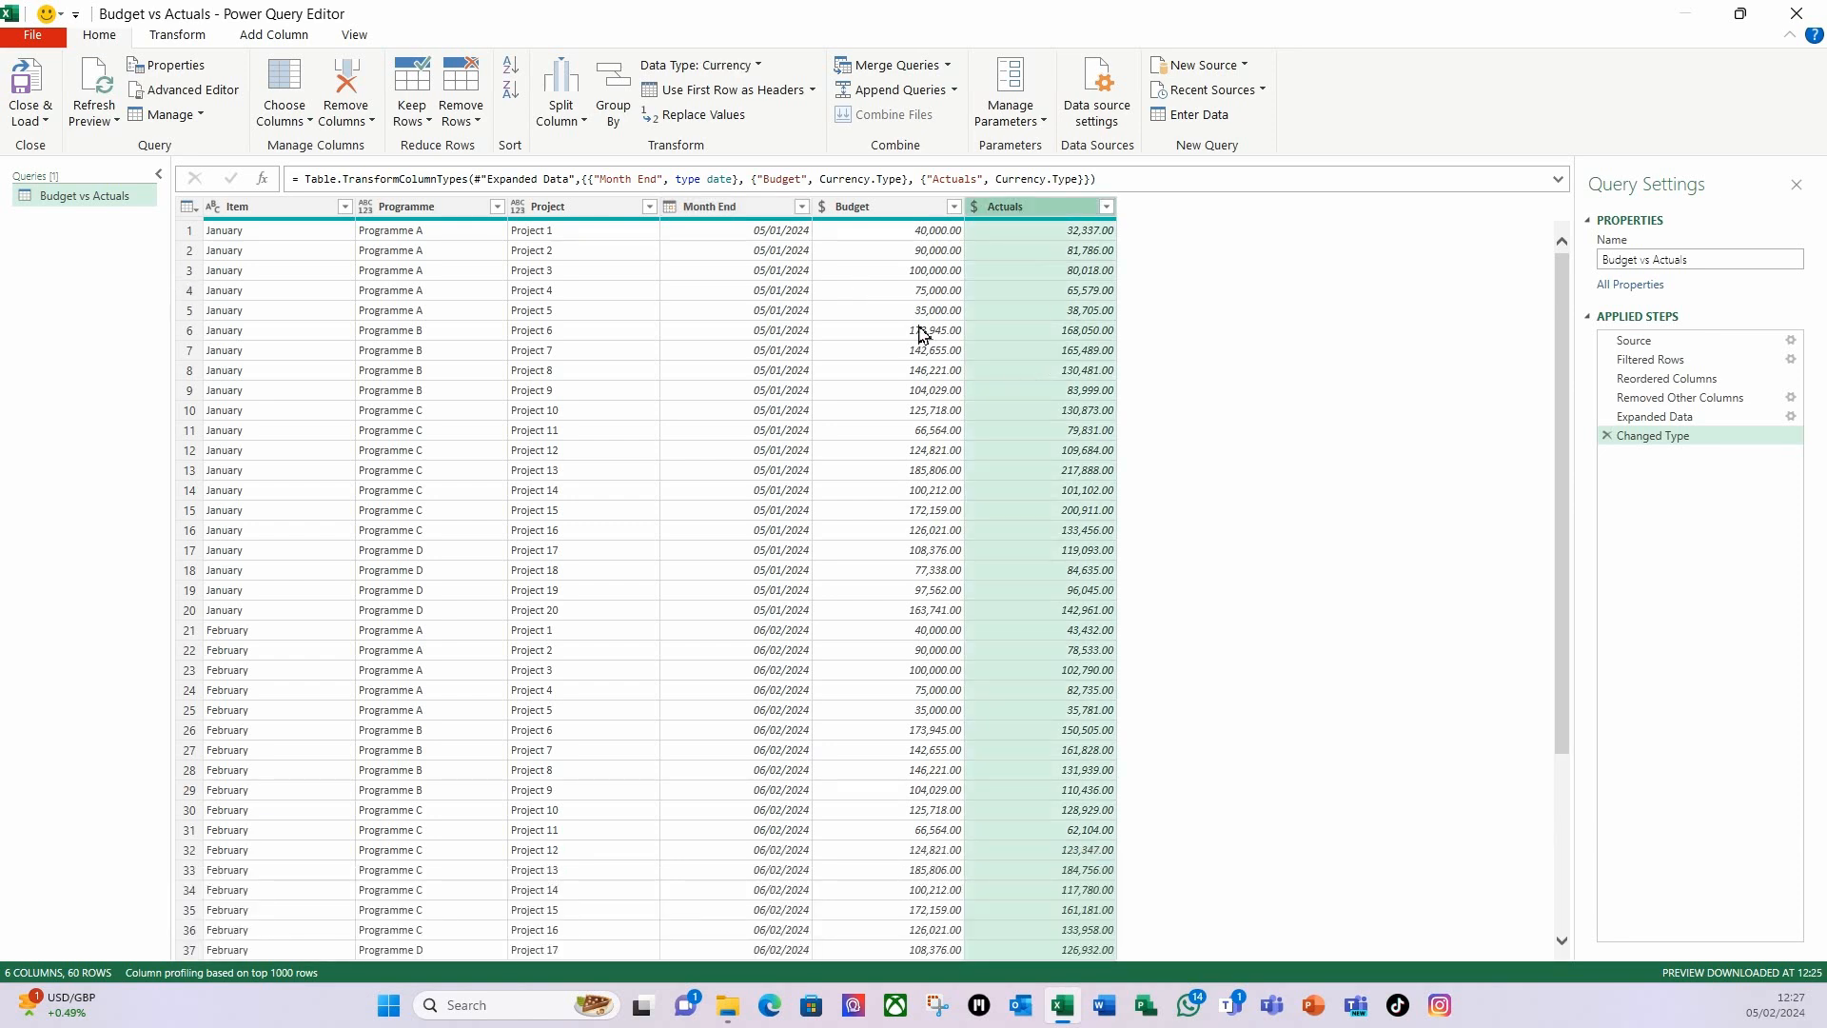
ctrl+click(874, 207)
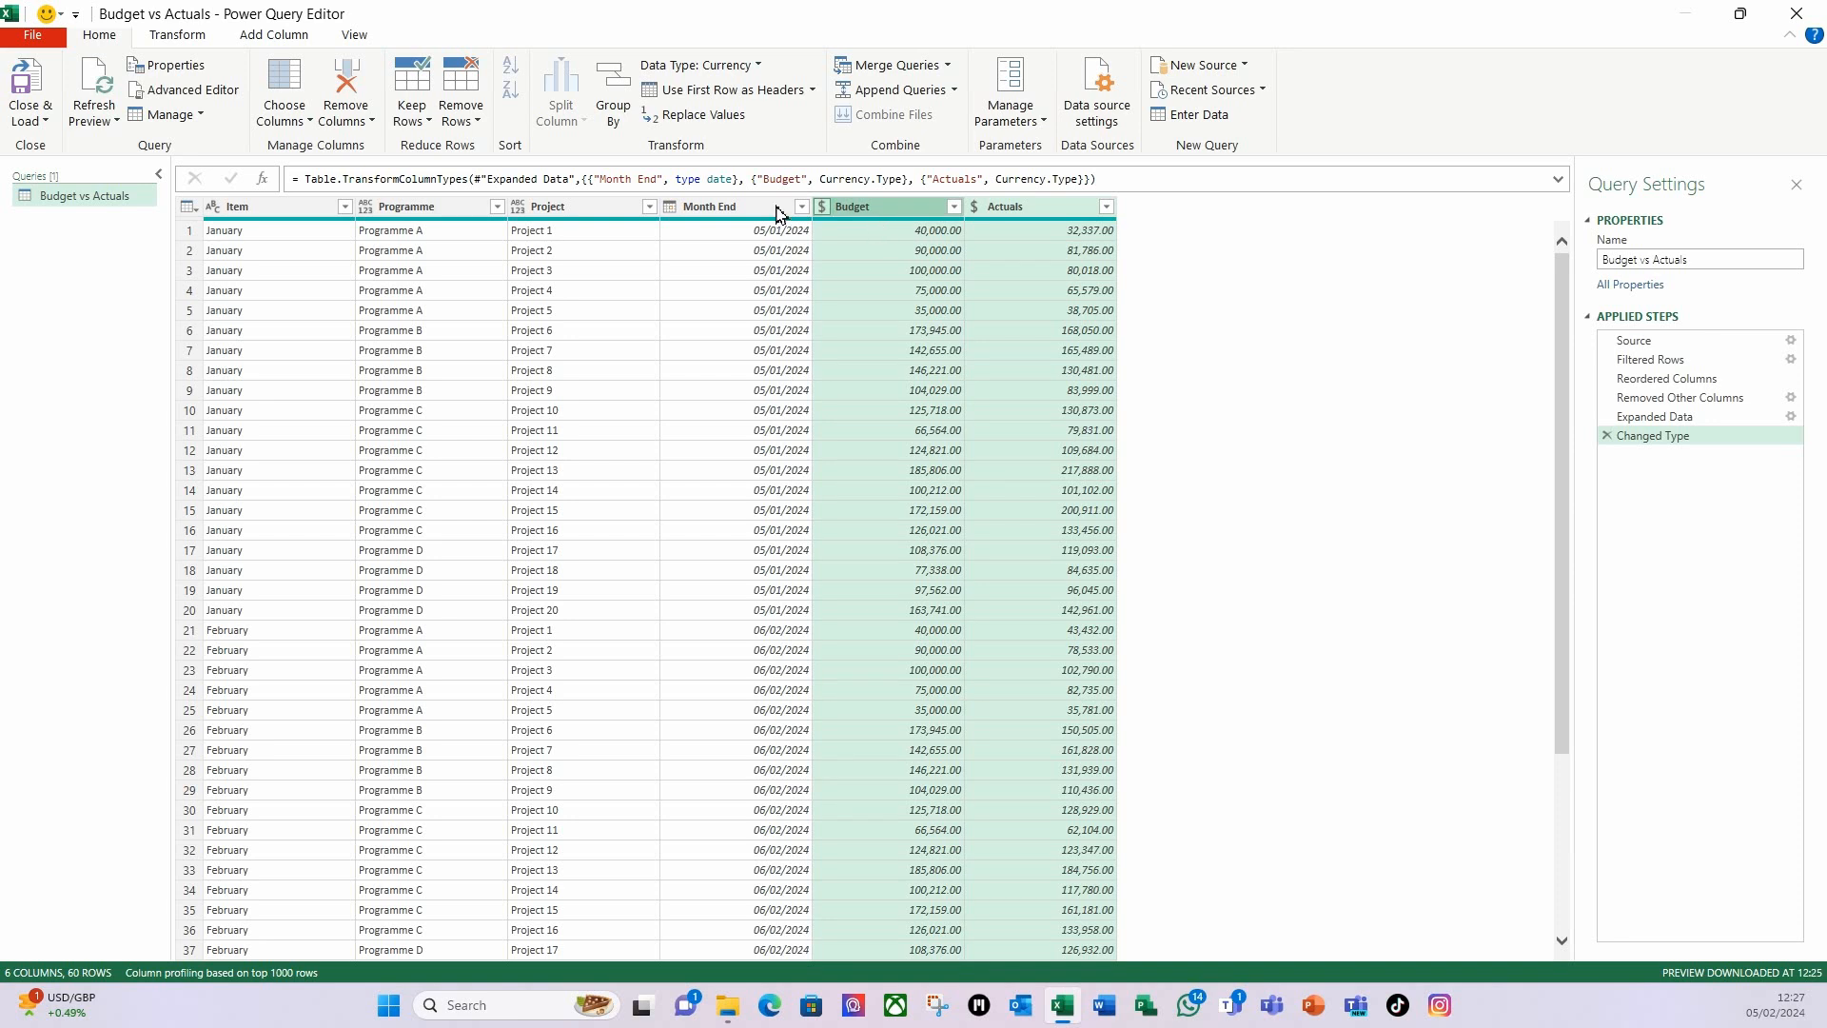
click(283, 38)
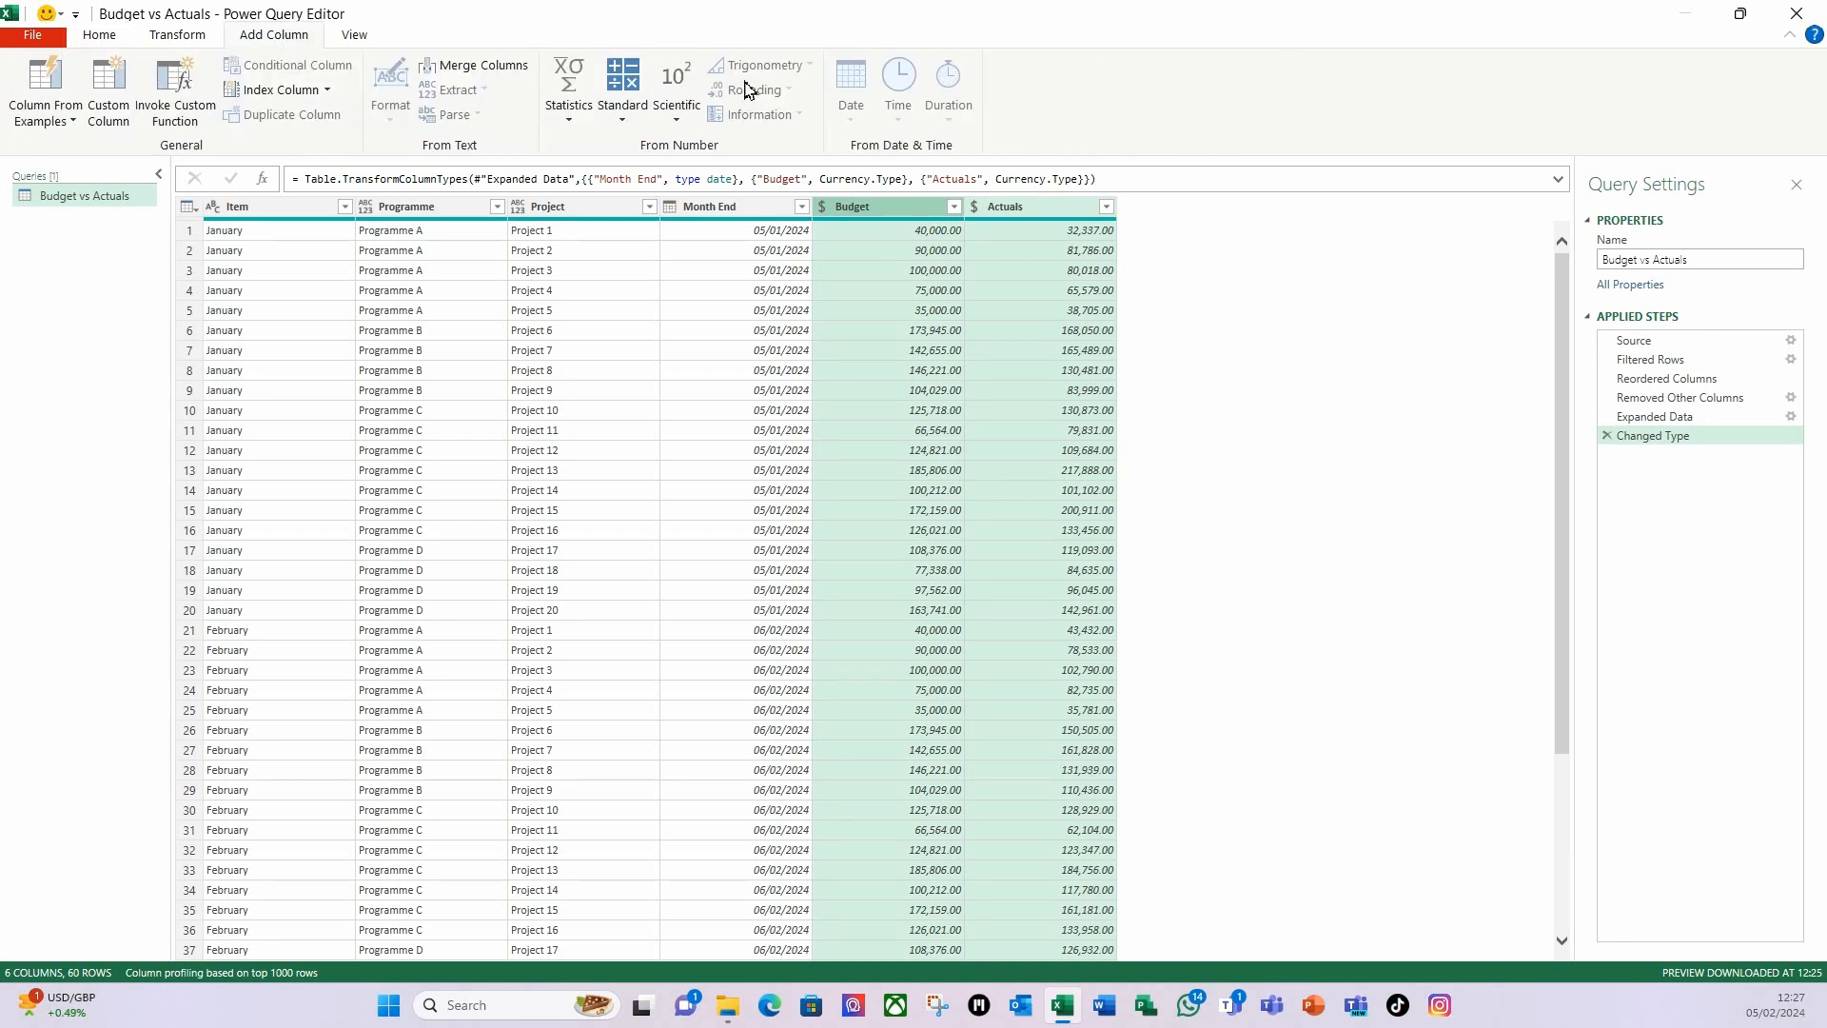
click(623, 119)
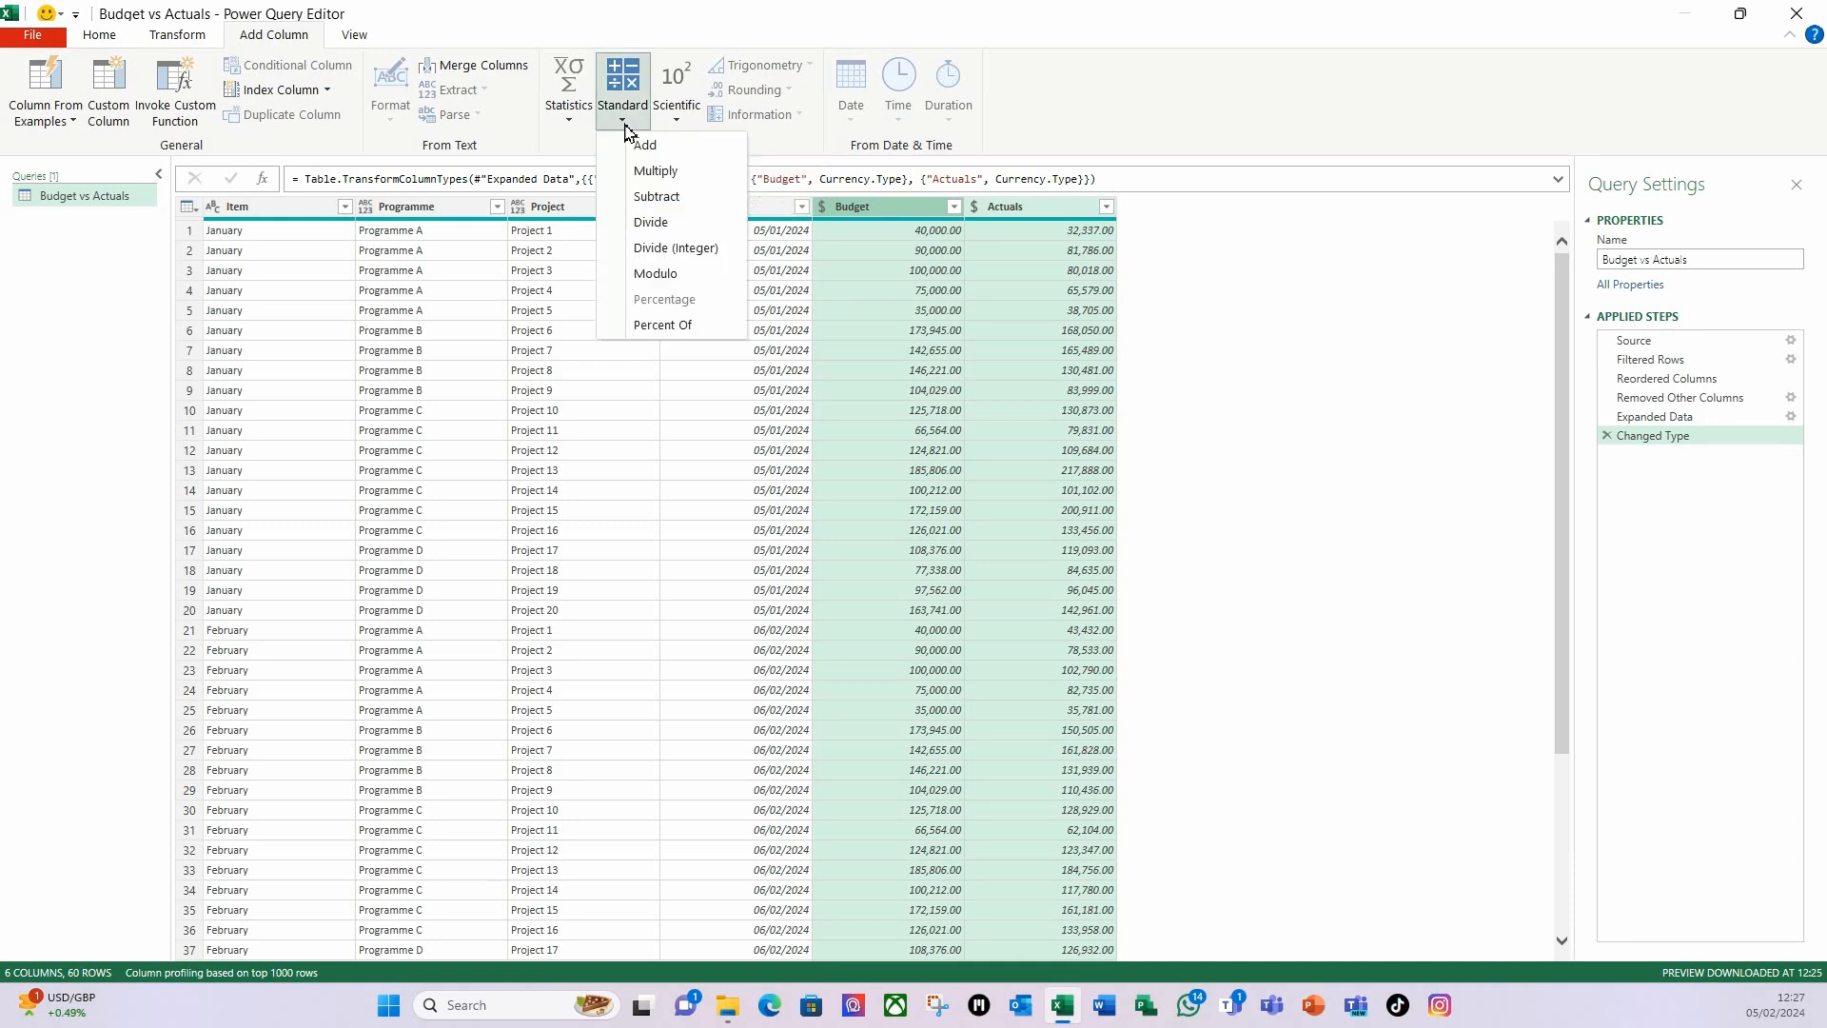
click(671, 198)
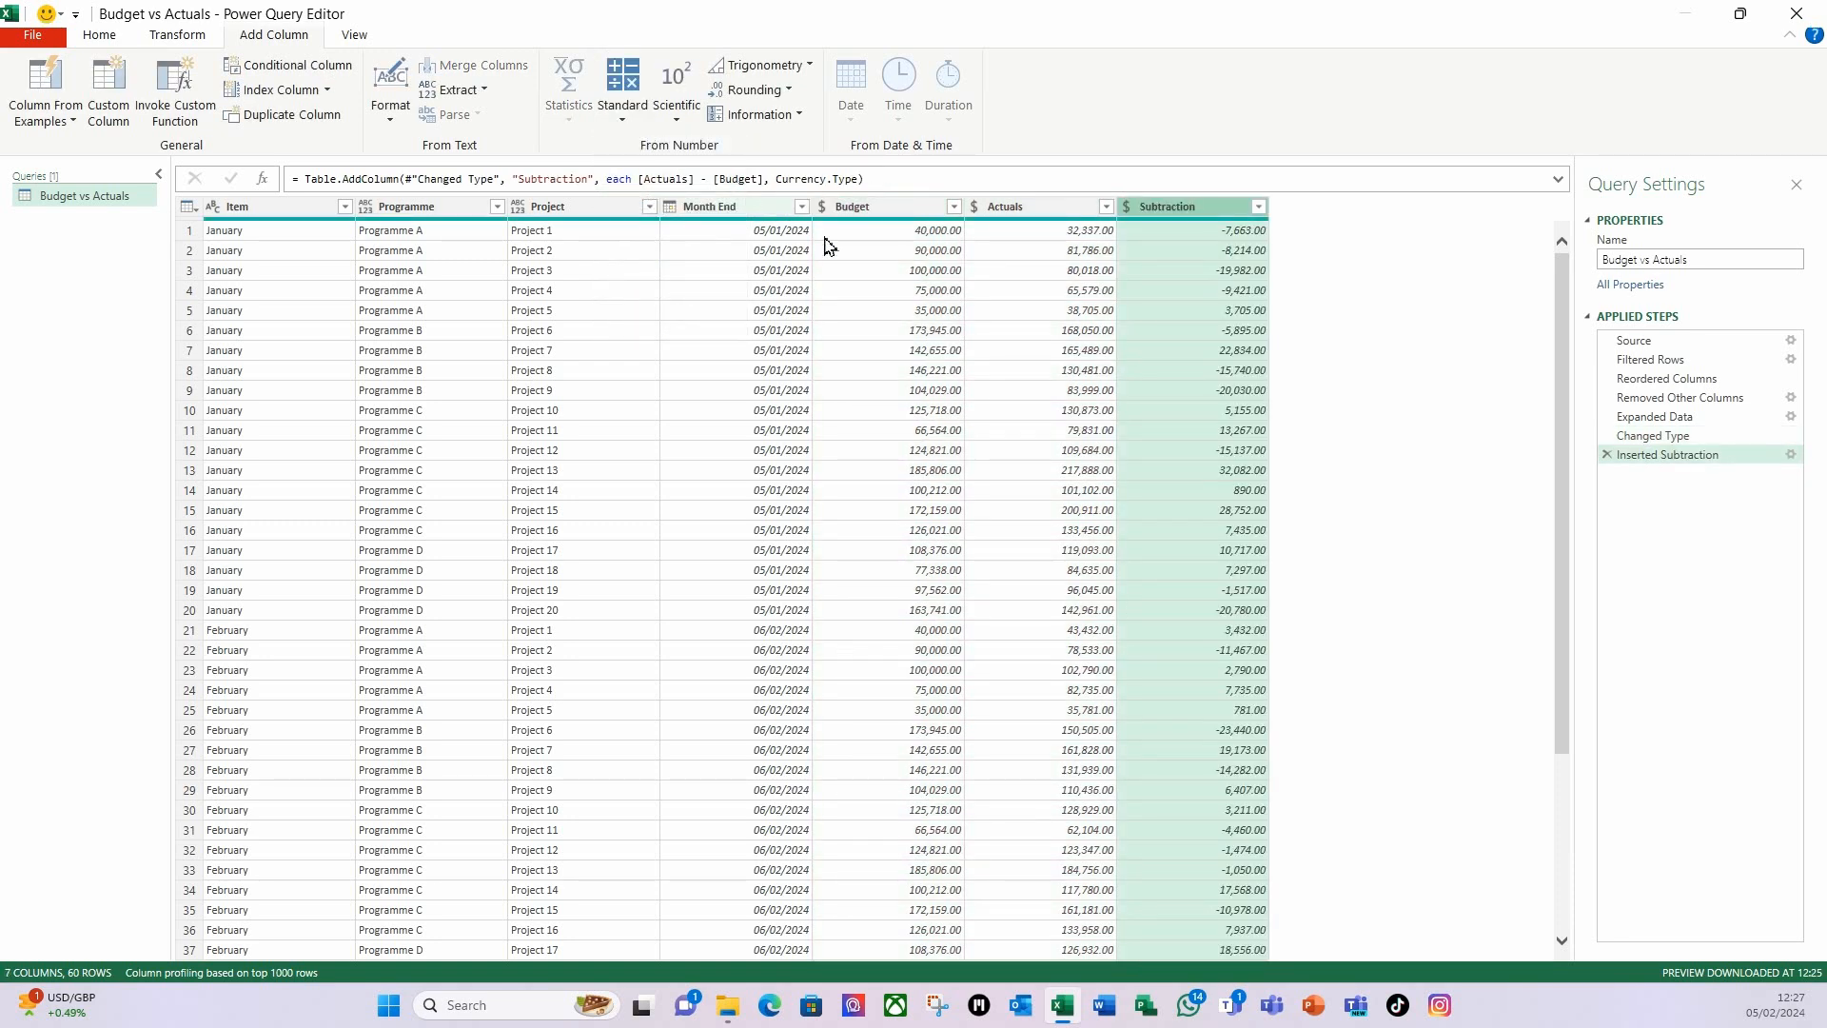
- Rename the Subtraction column as Variance
right_click(1187, 220)
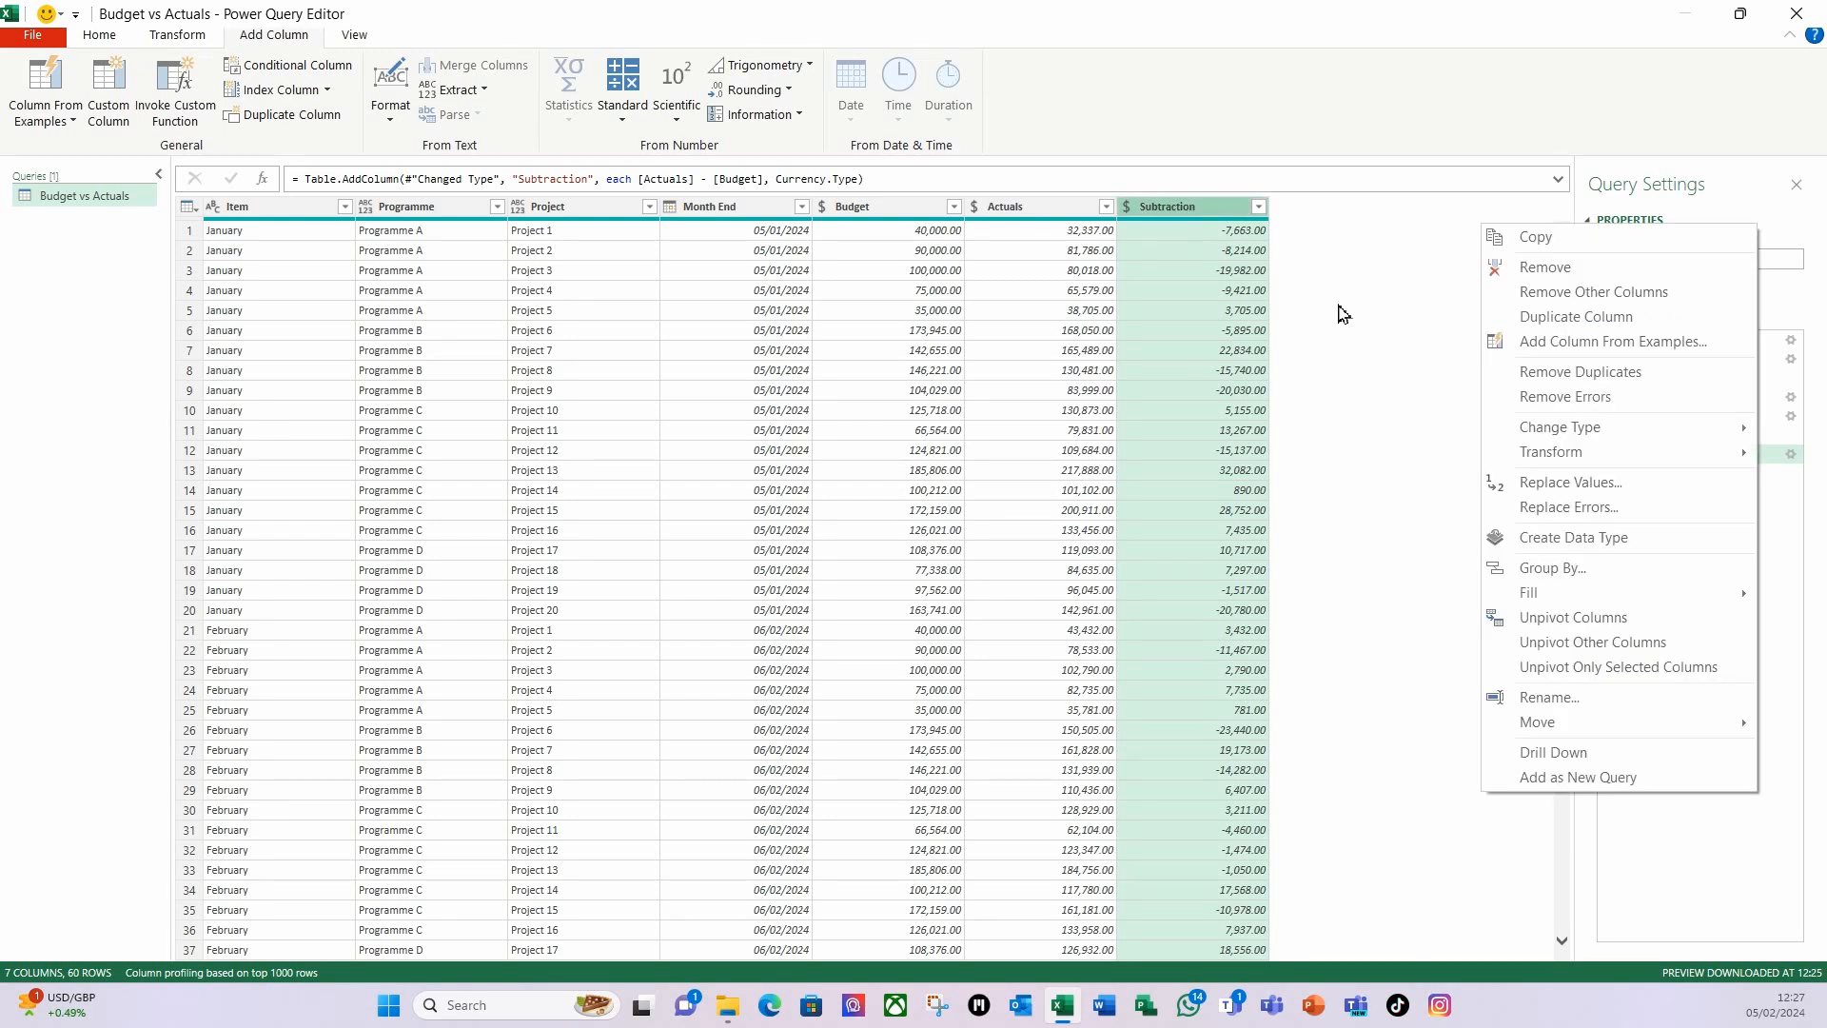
click(1563, 700)
text(Variance)
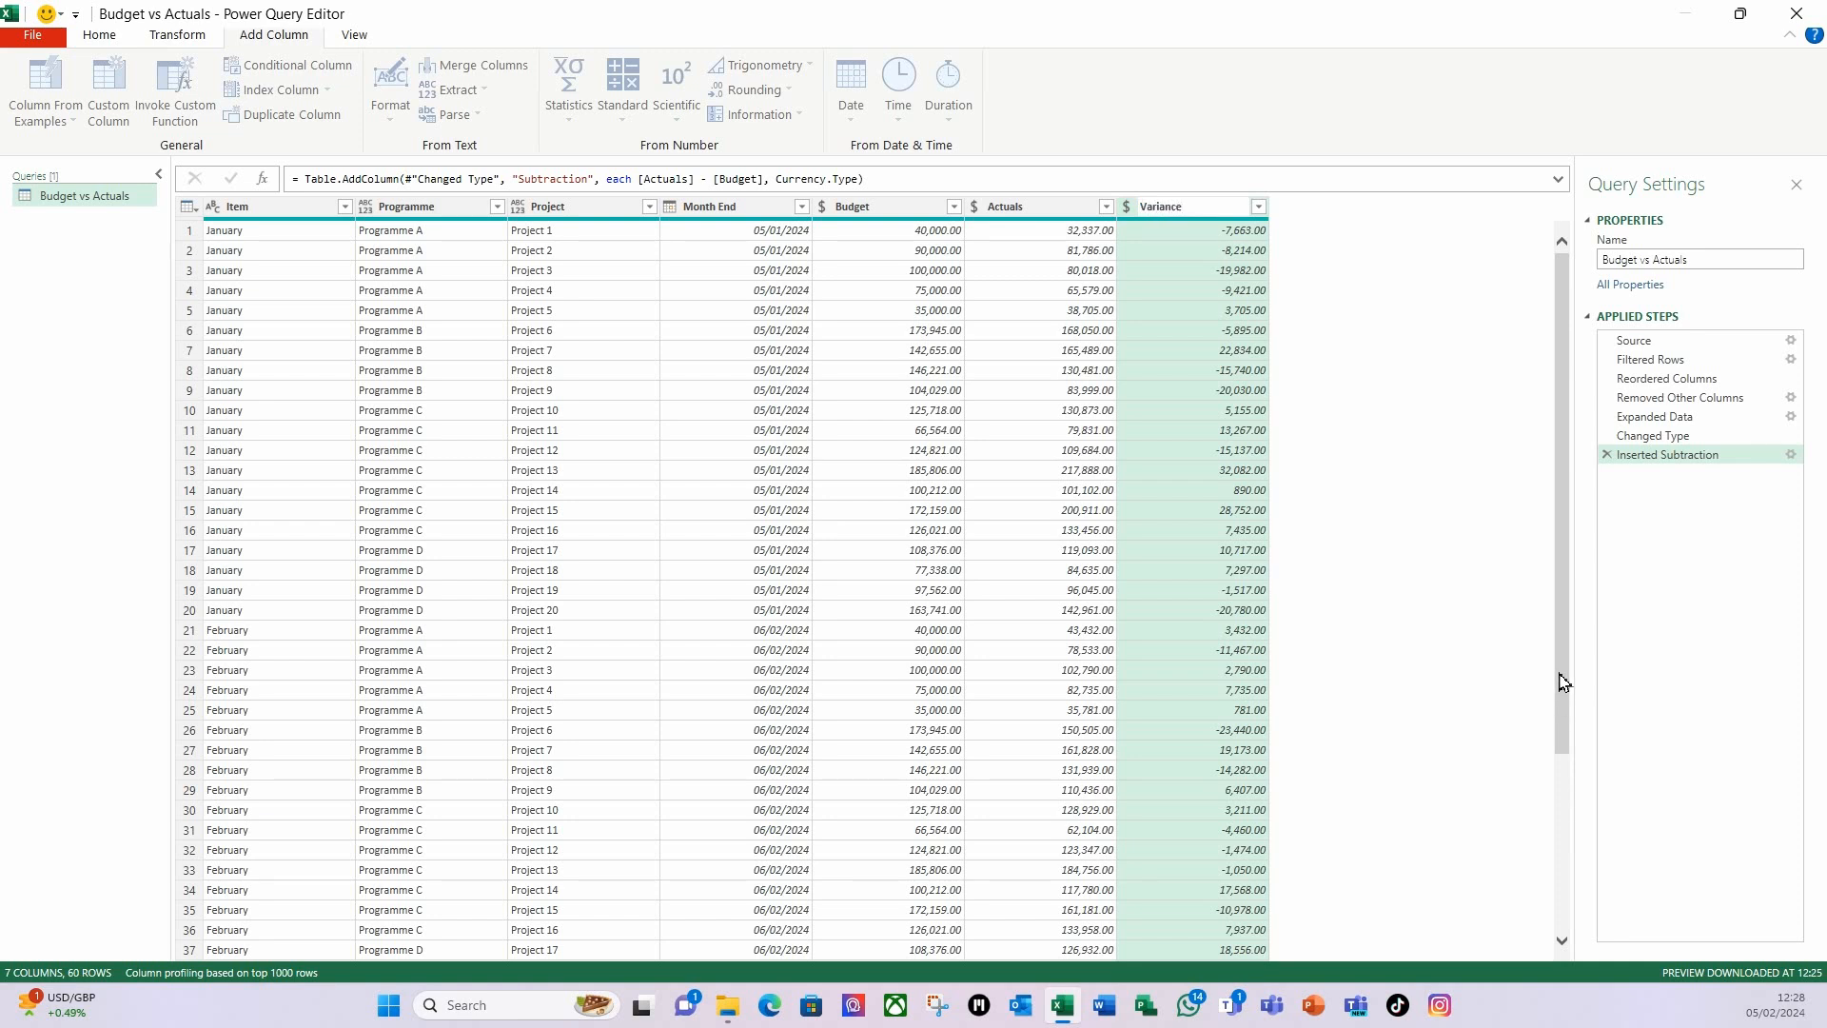
key(Return)
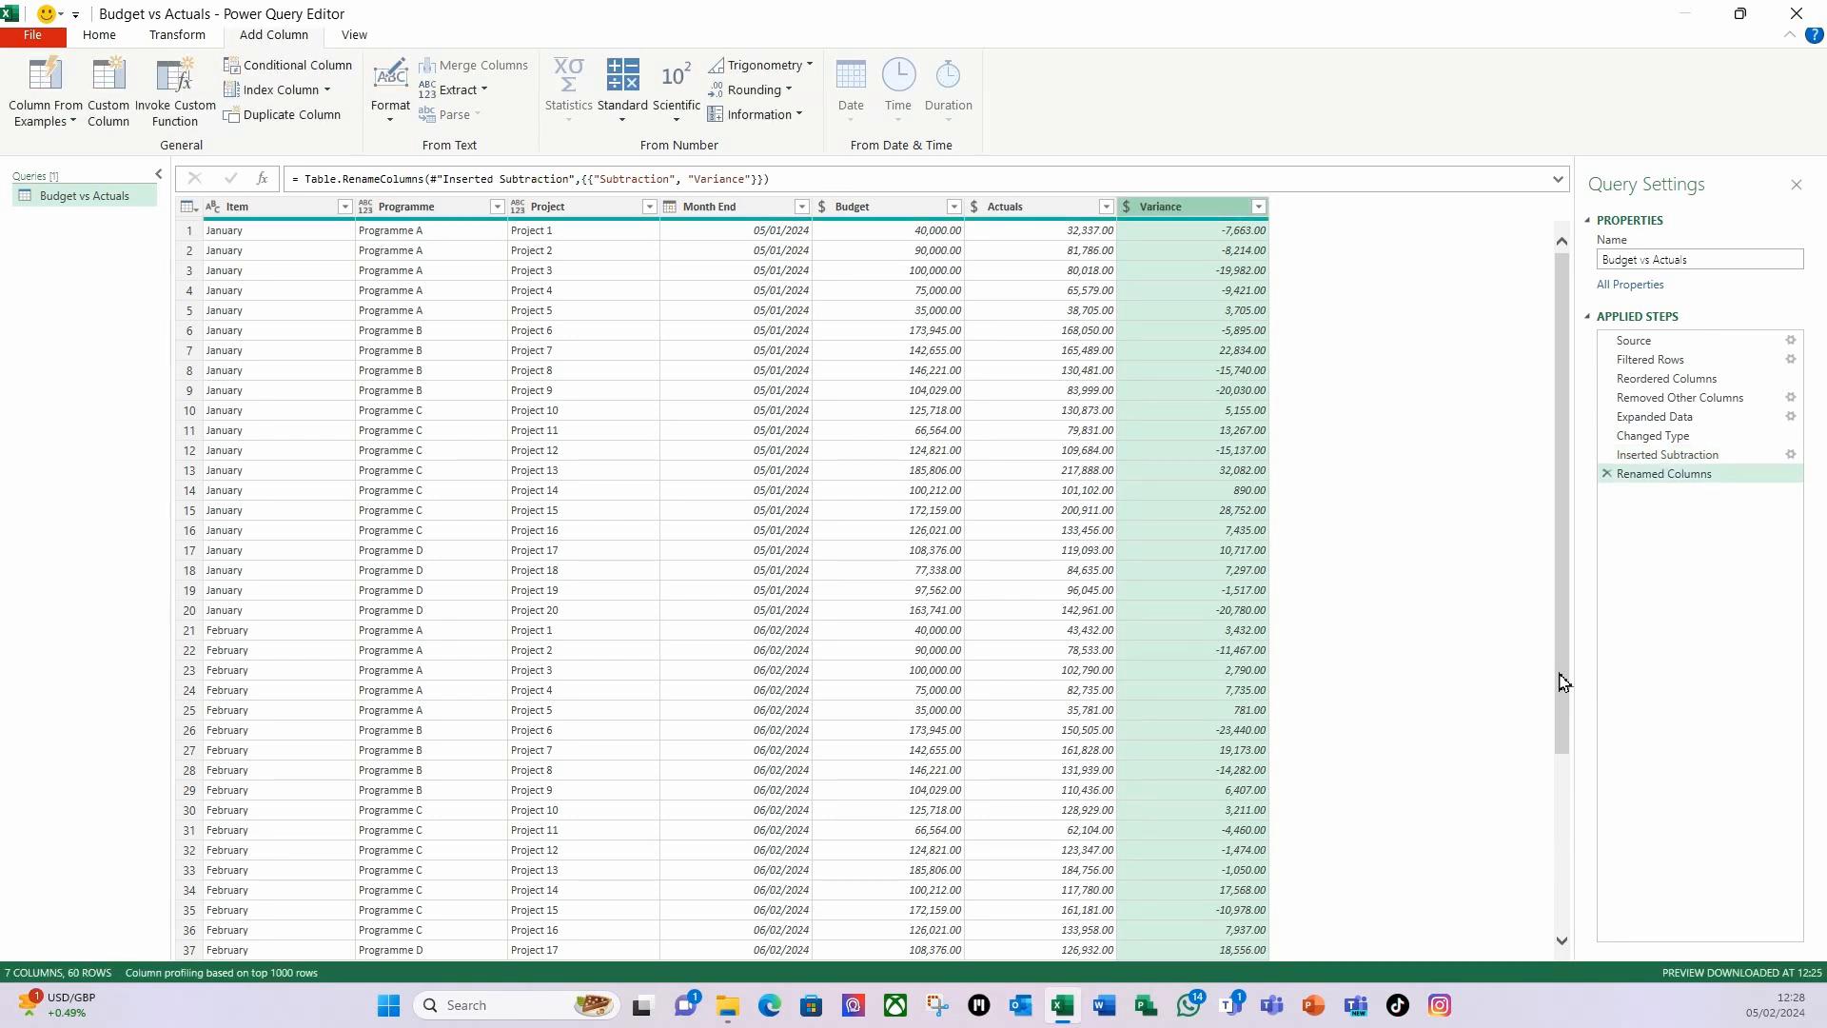
- Rename the Item column as Month
right_click(254, 217)
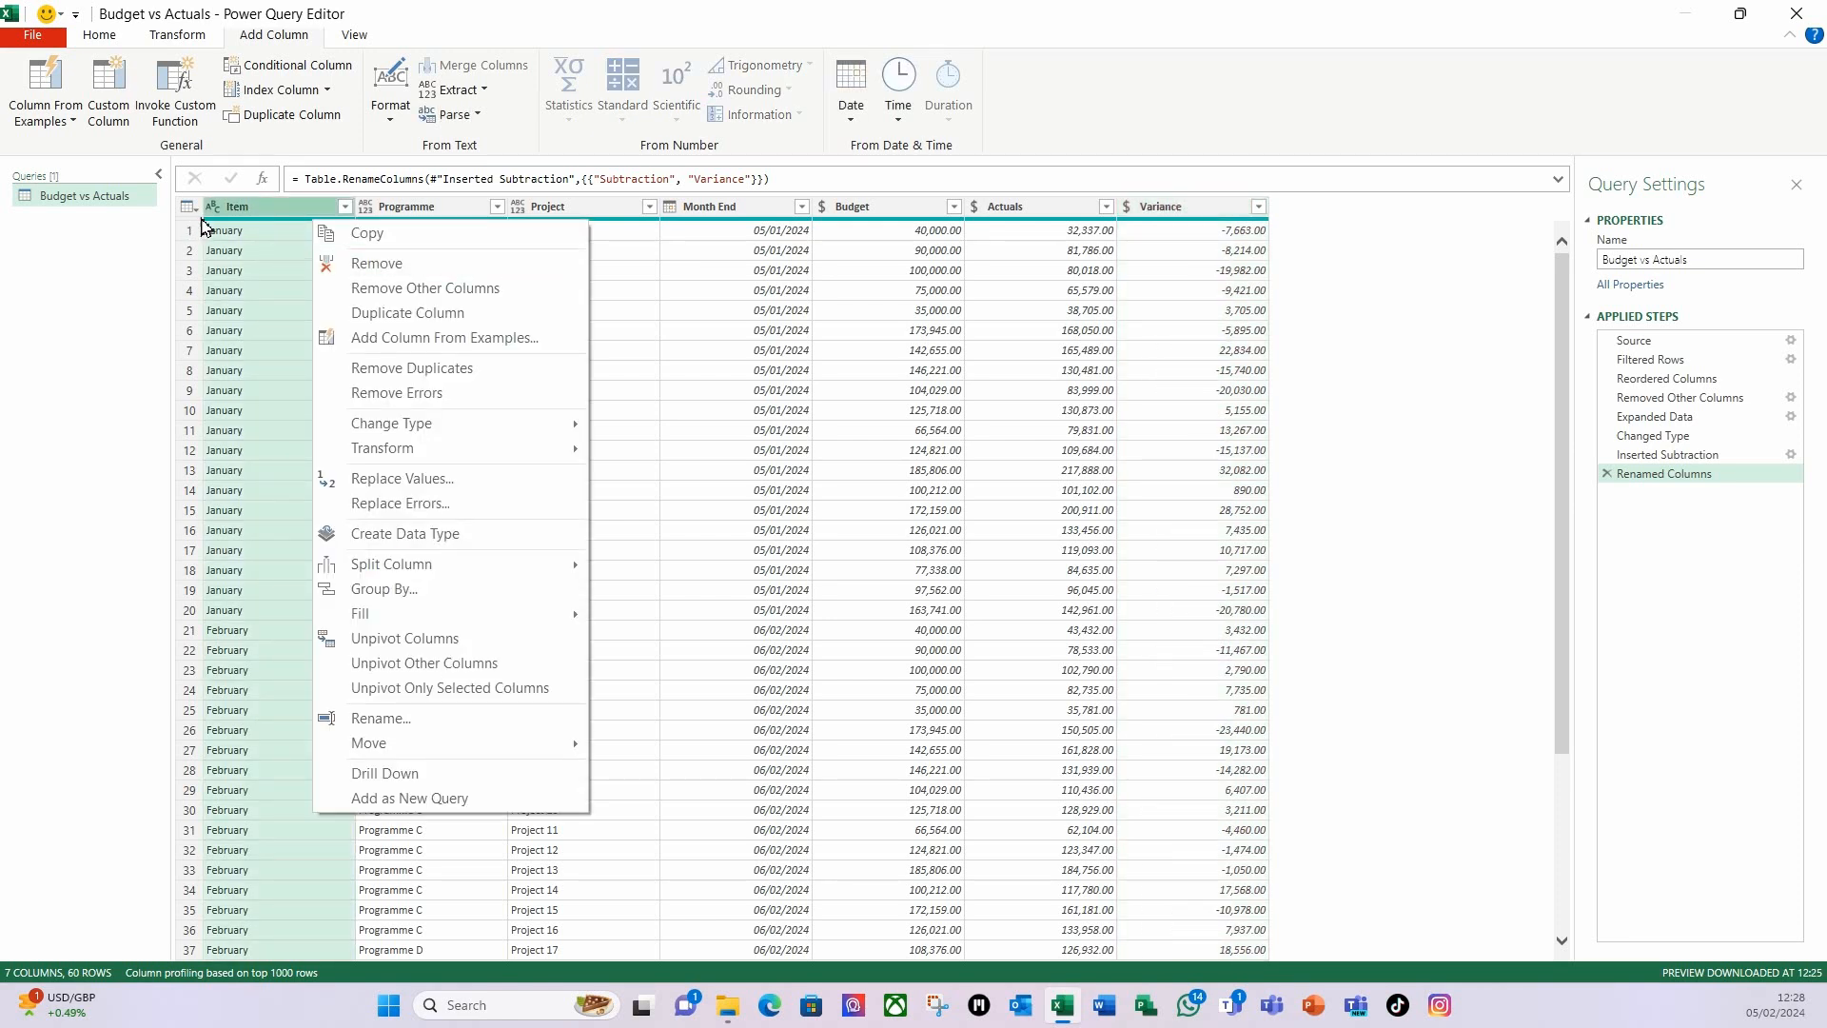
click(394, 719)
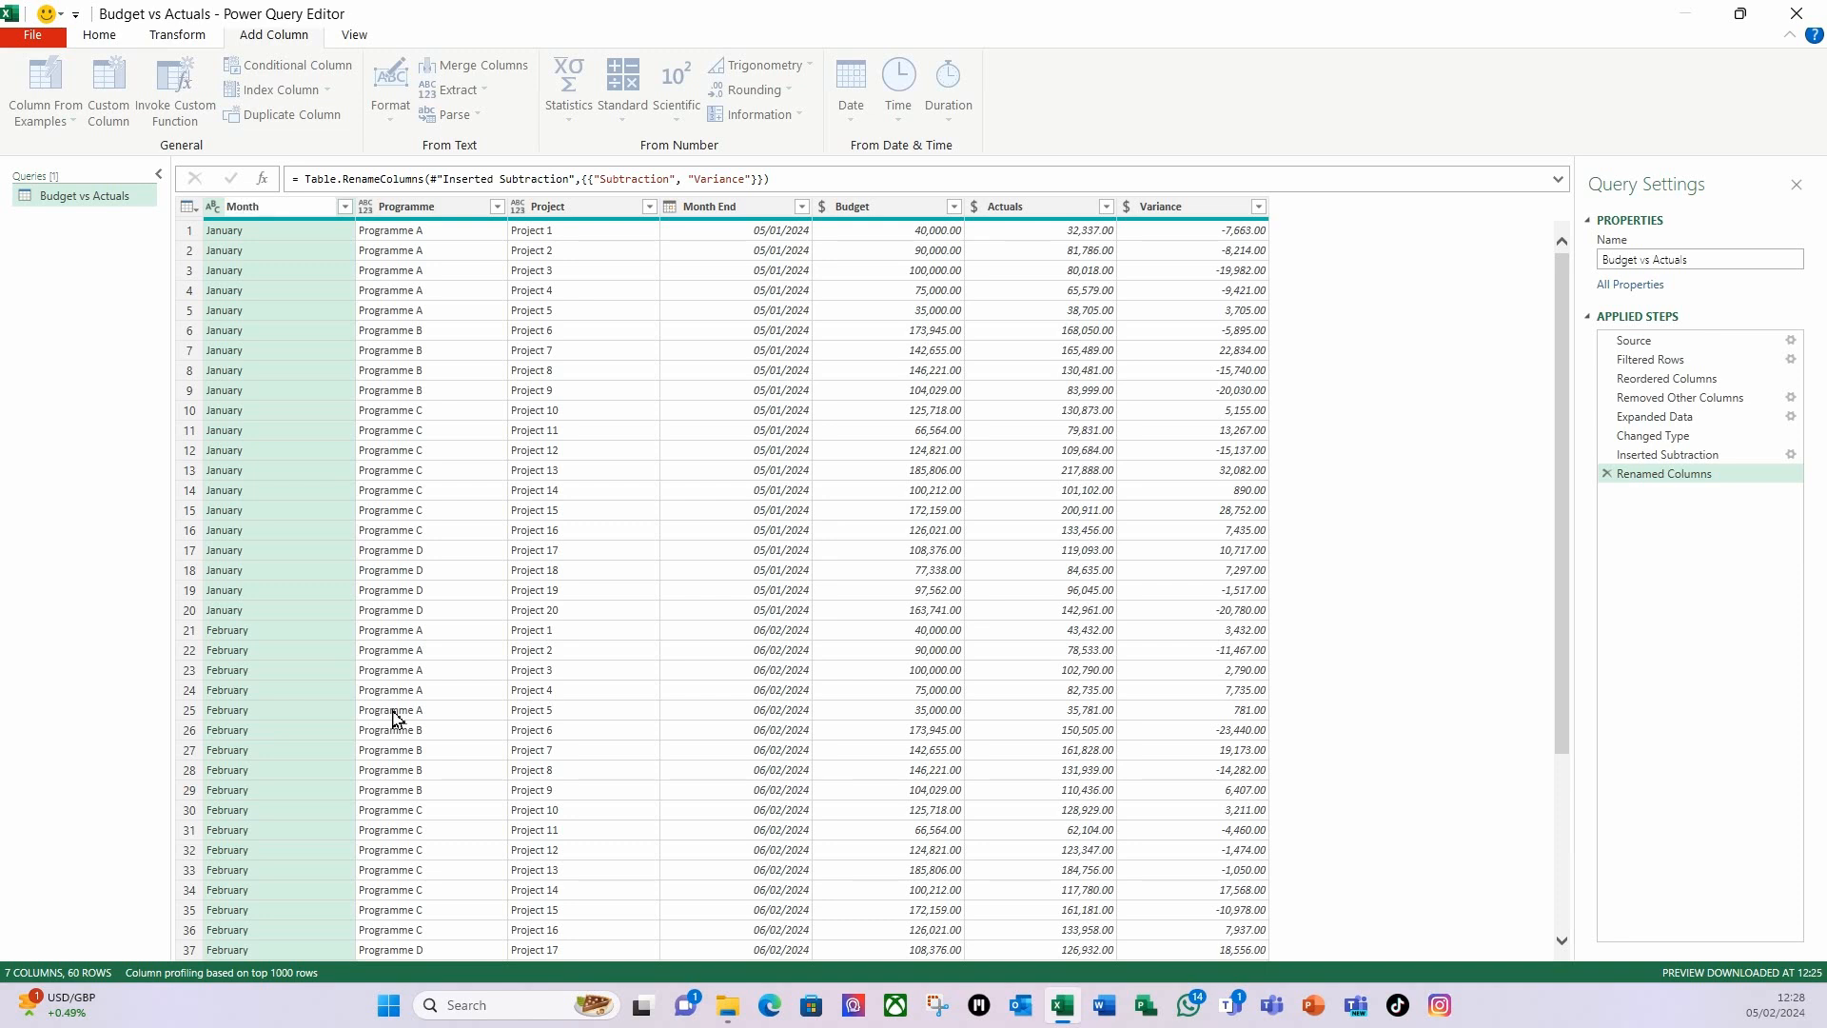
key(Return)
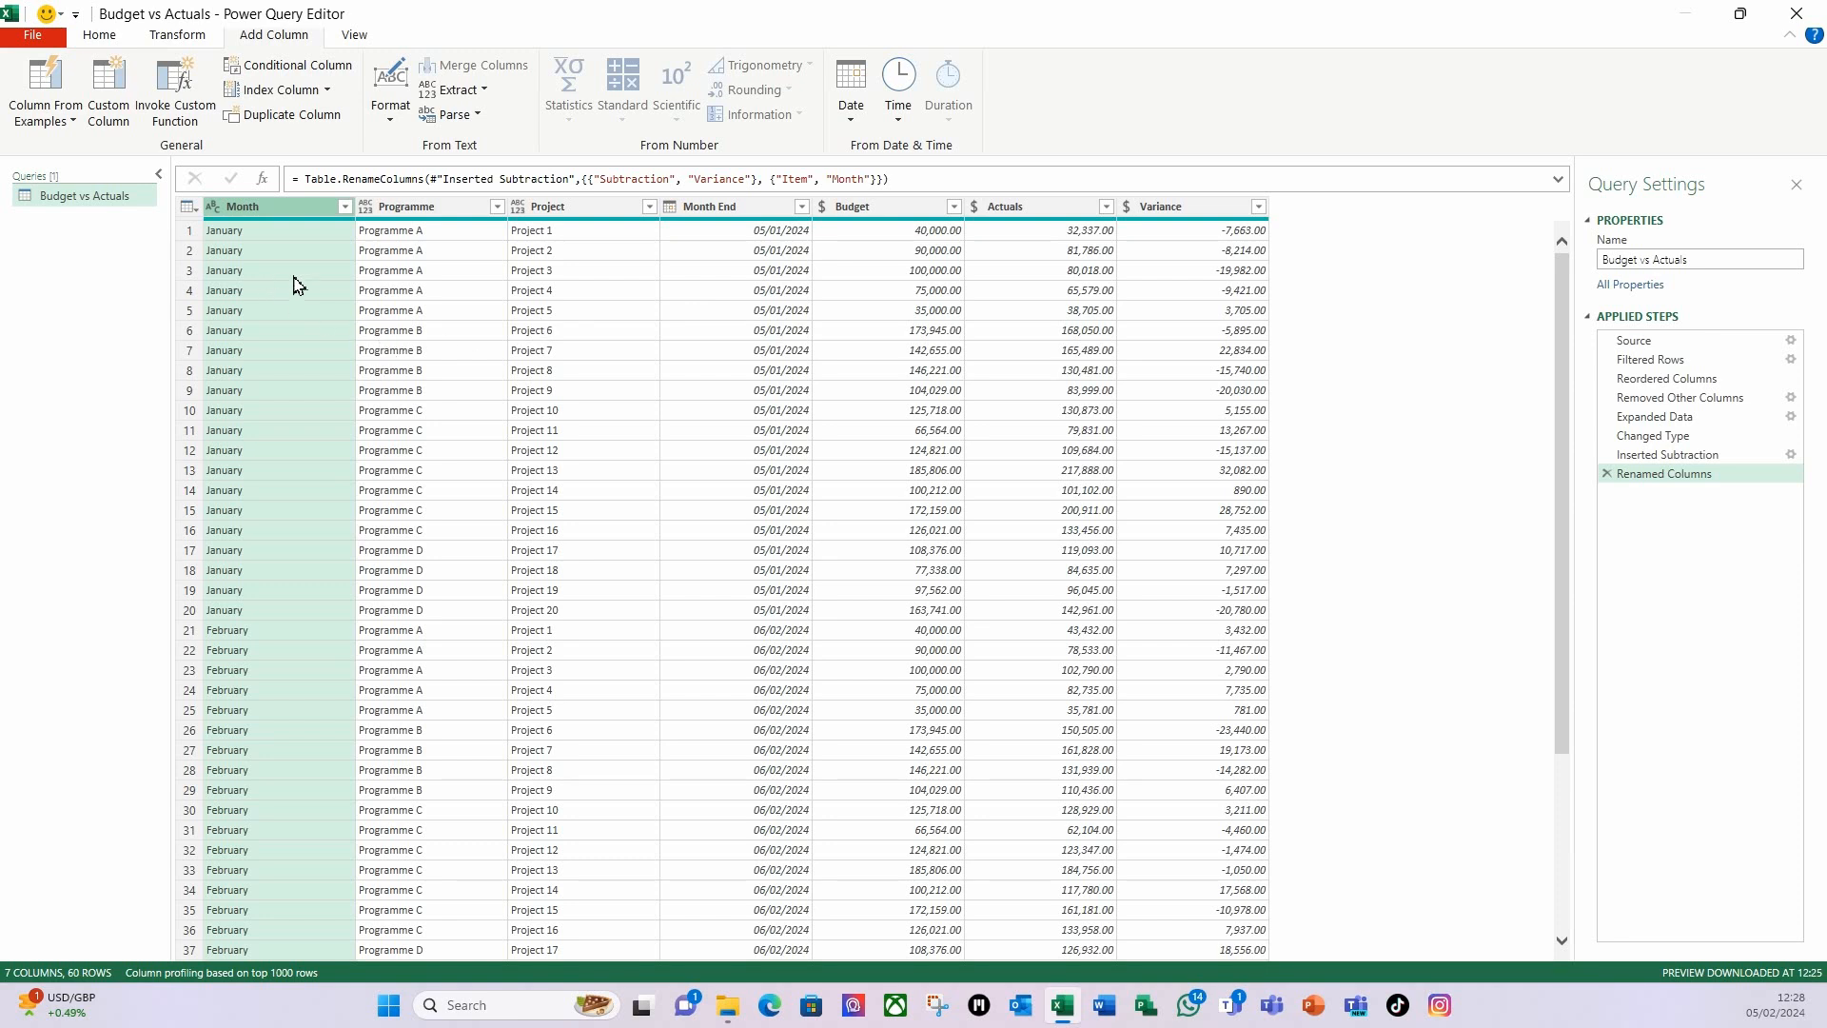
- Close the query editor and load the Budget vs Actuals query into the workbook
click(94, 40)
click(47, 123)
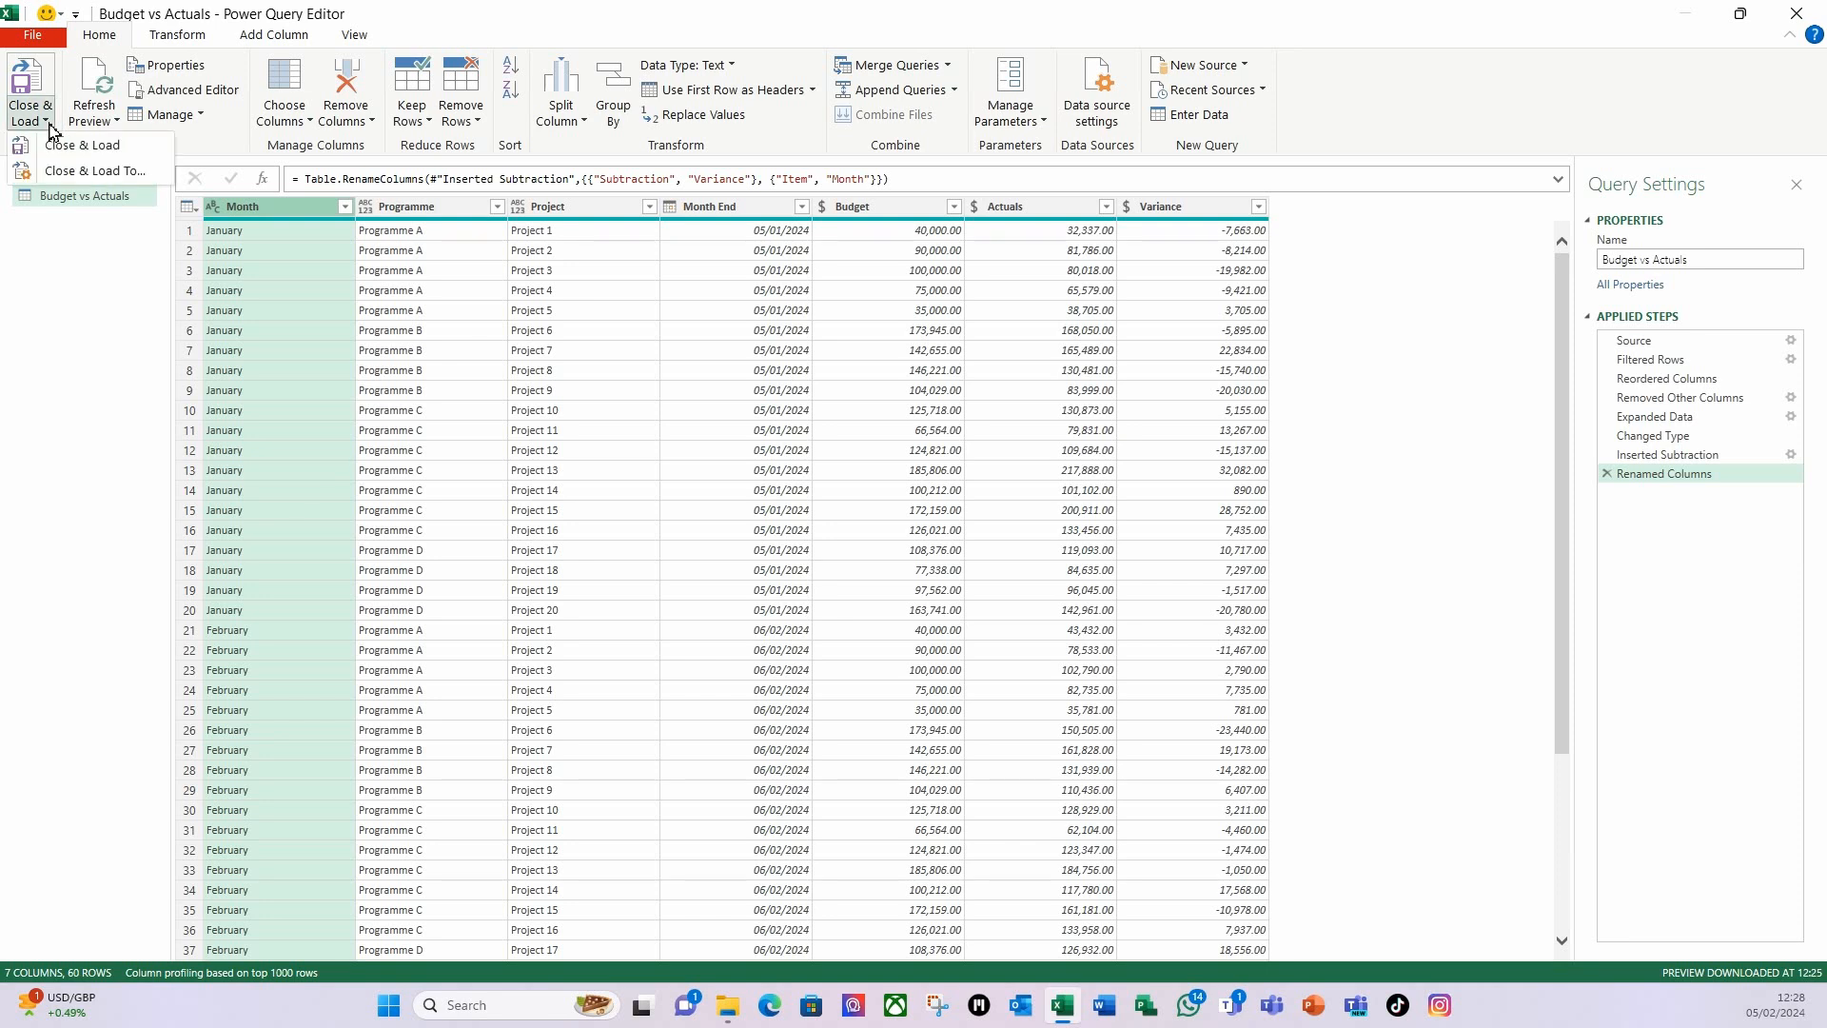
click(100, 147)
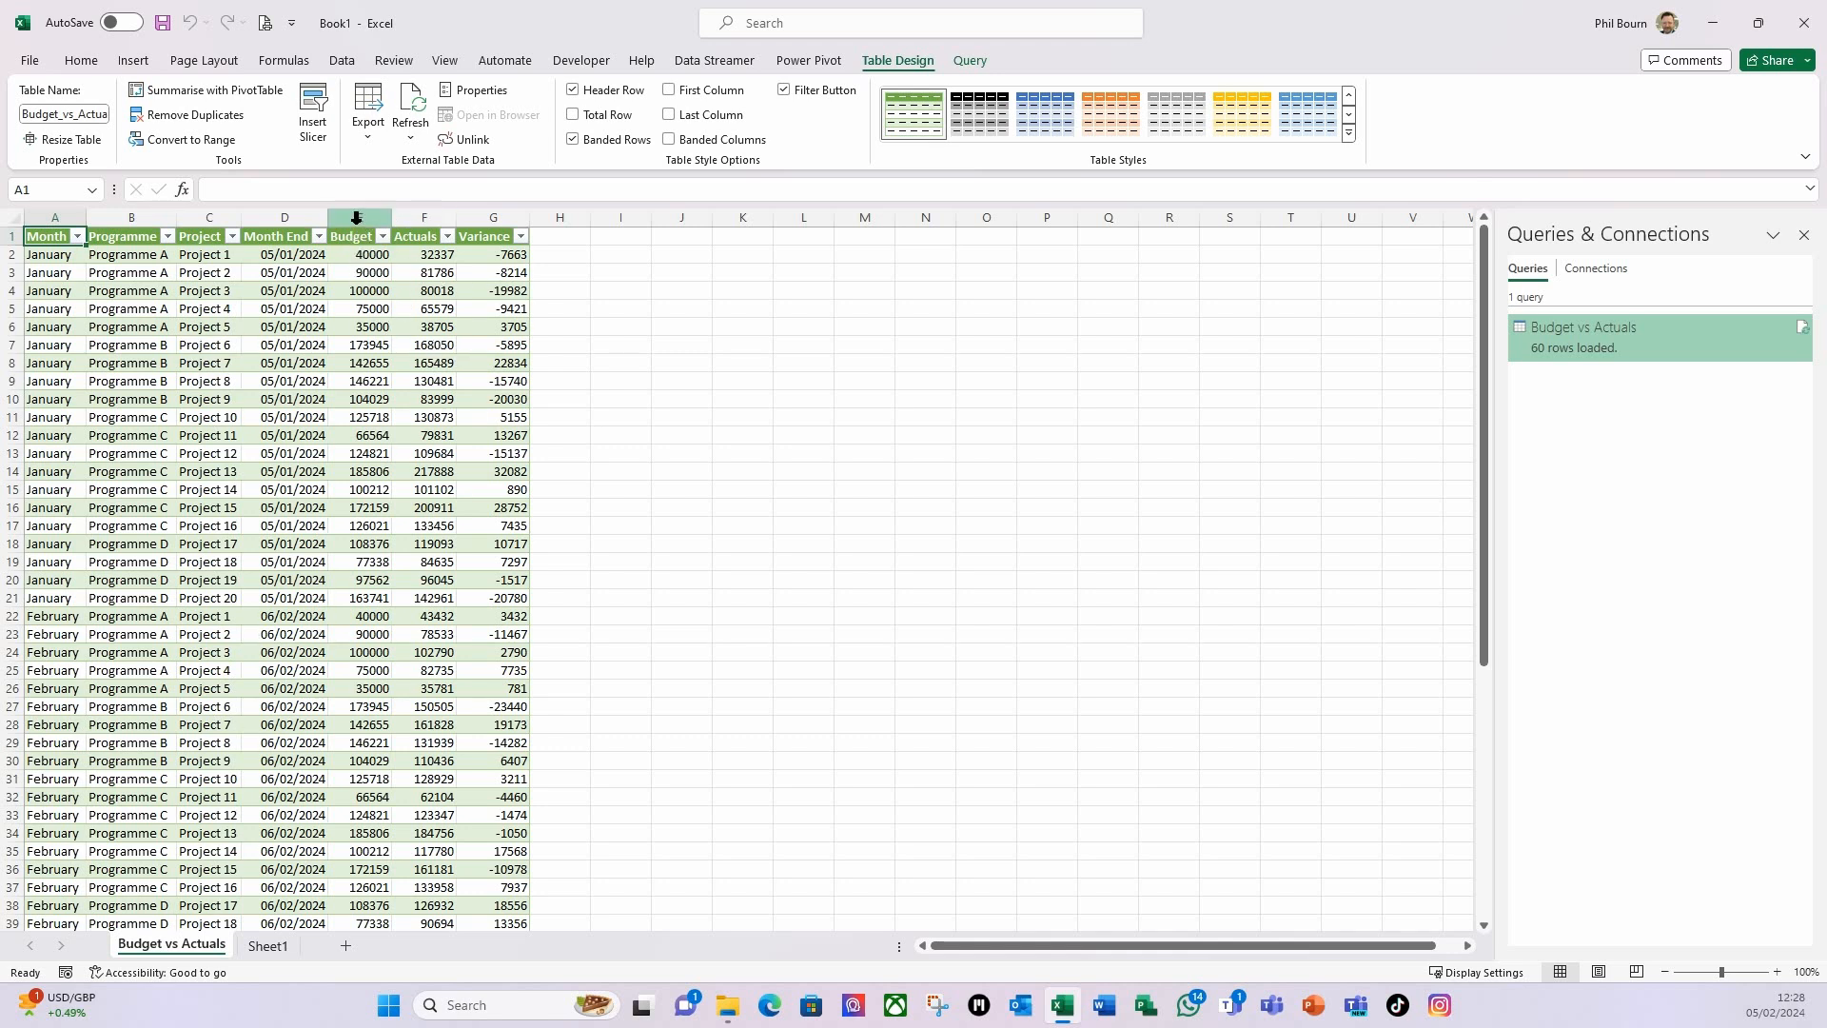
- Format the Budget, Actuals and Variance columns of the loaded table as Currency and look through its rows
click(357, 228)
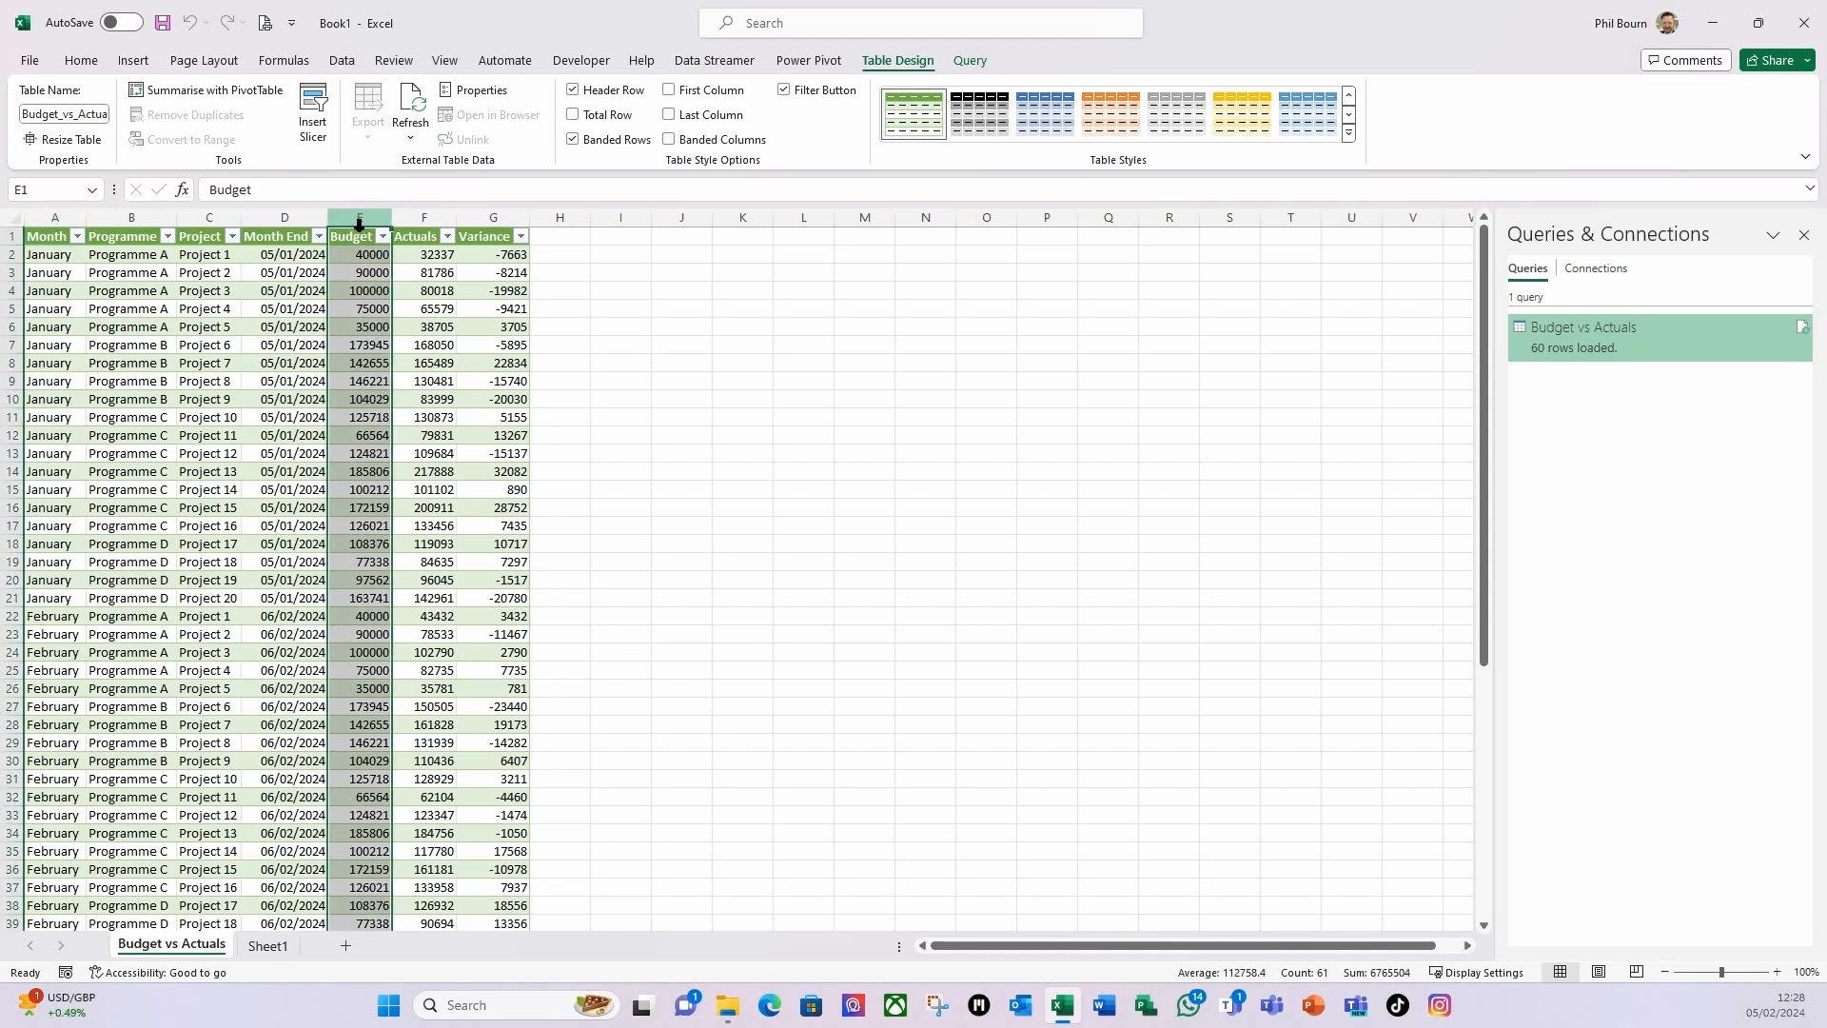
shift+click(493, 224)
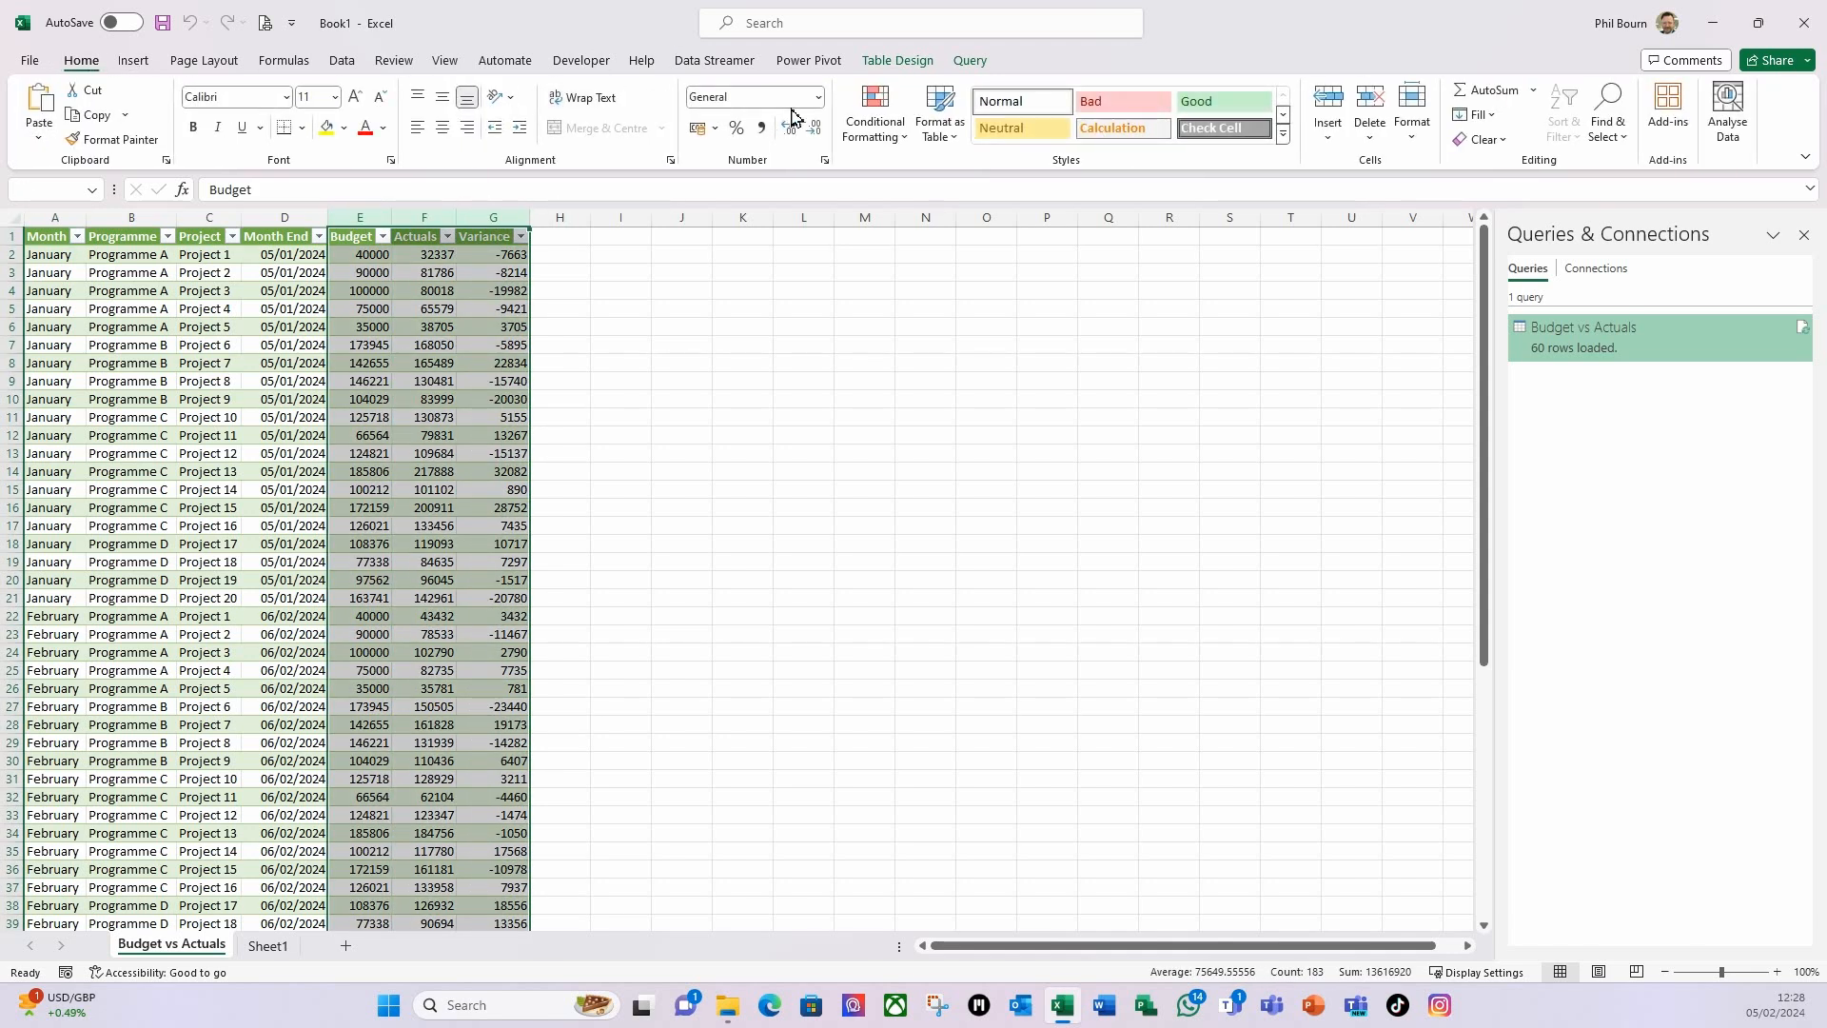
click(818, 97)
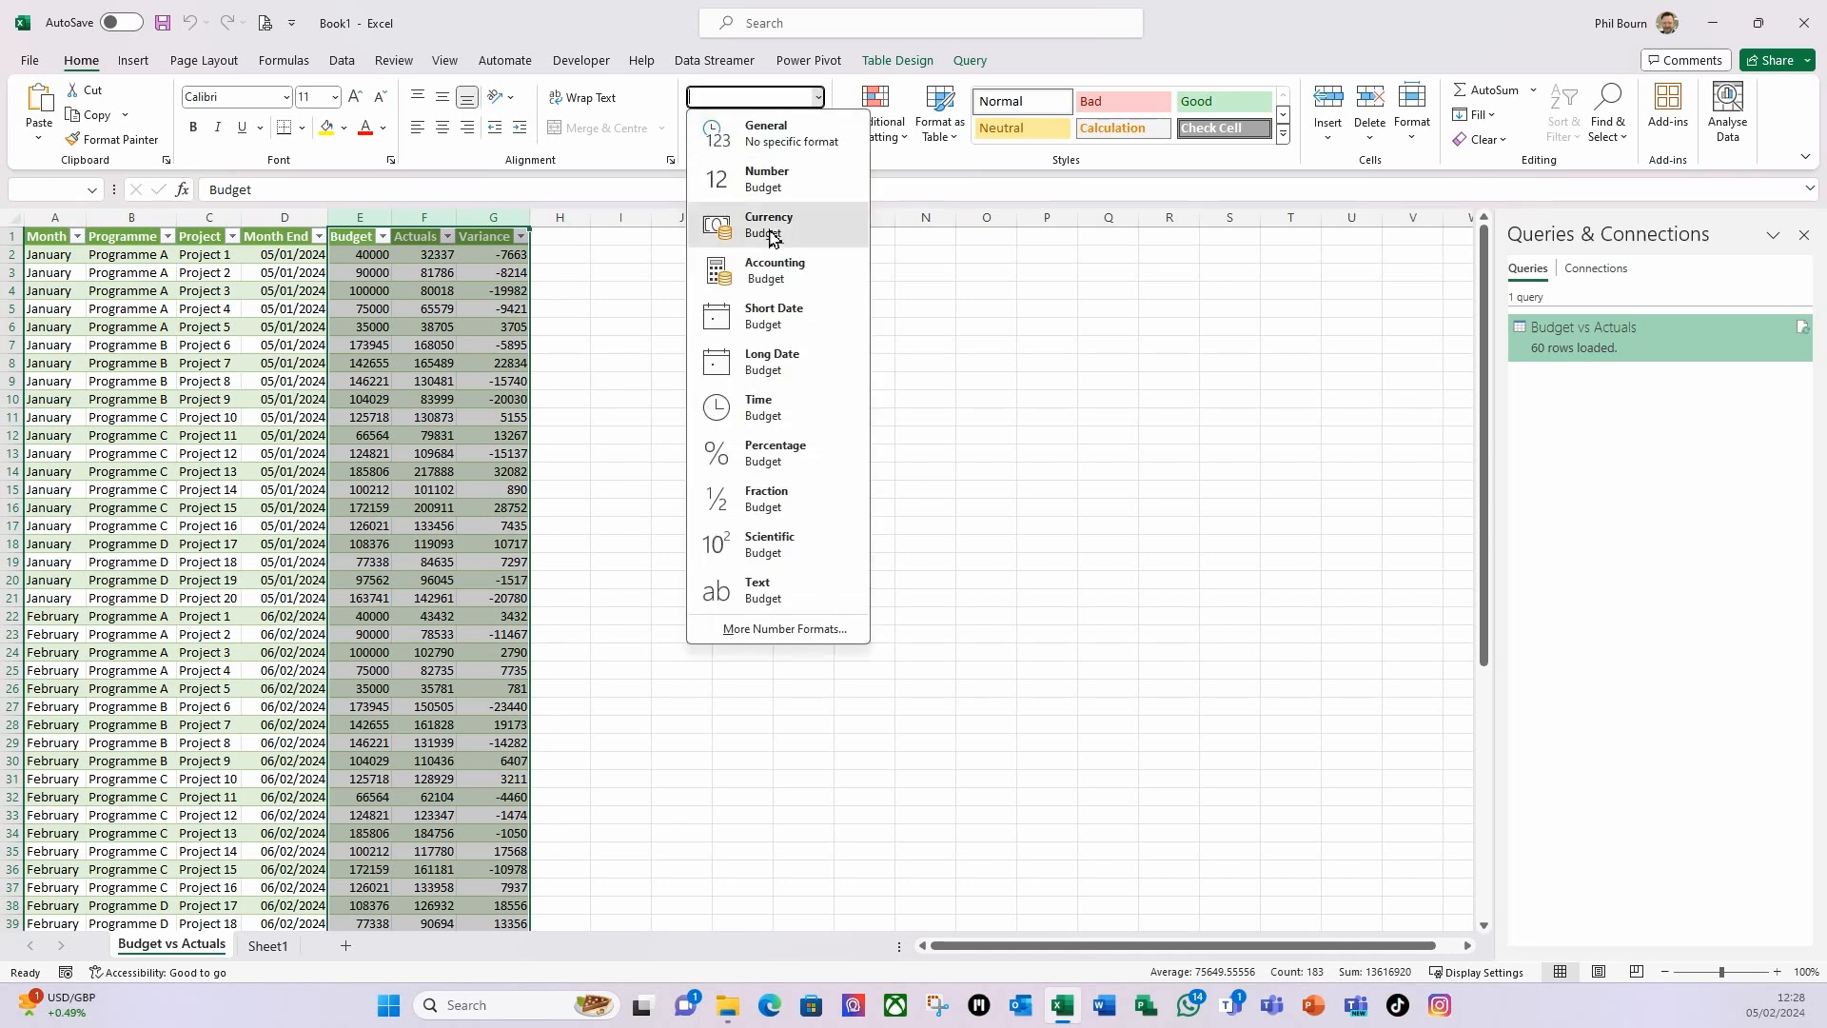
click(773, 228)
click(138, 443)
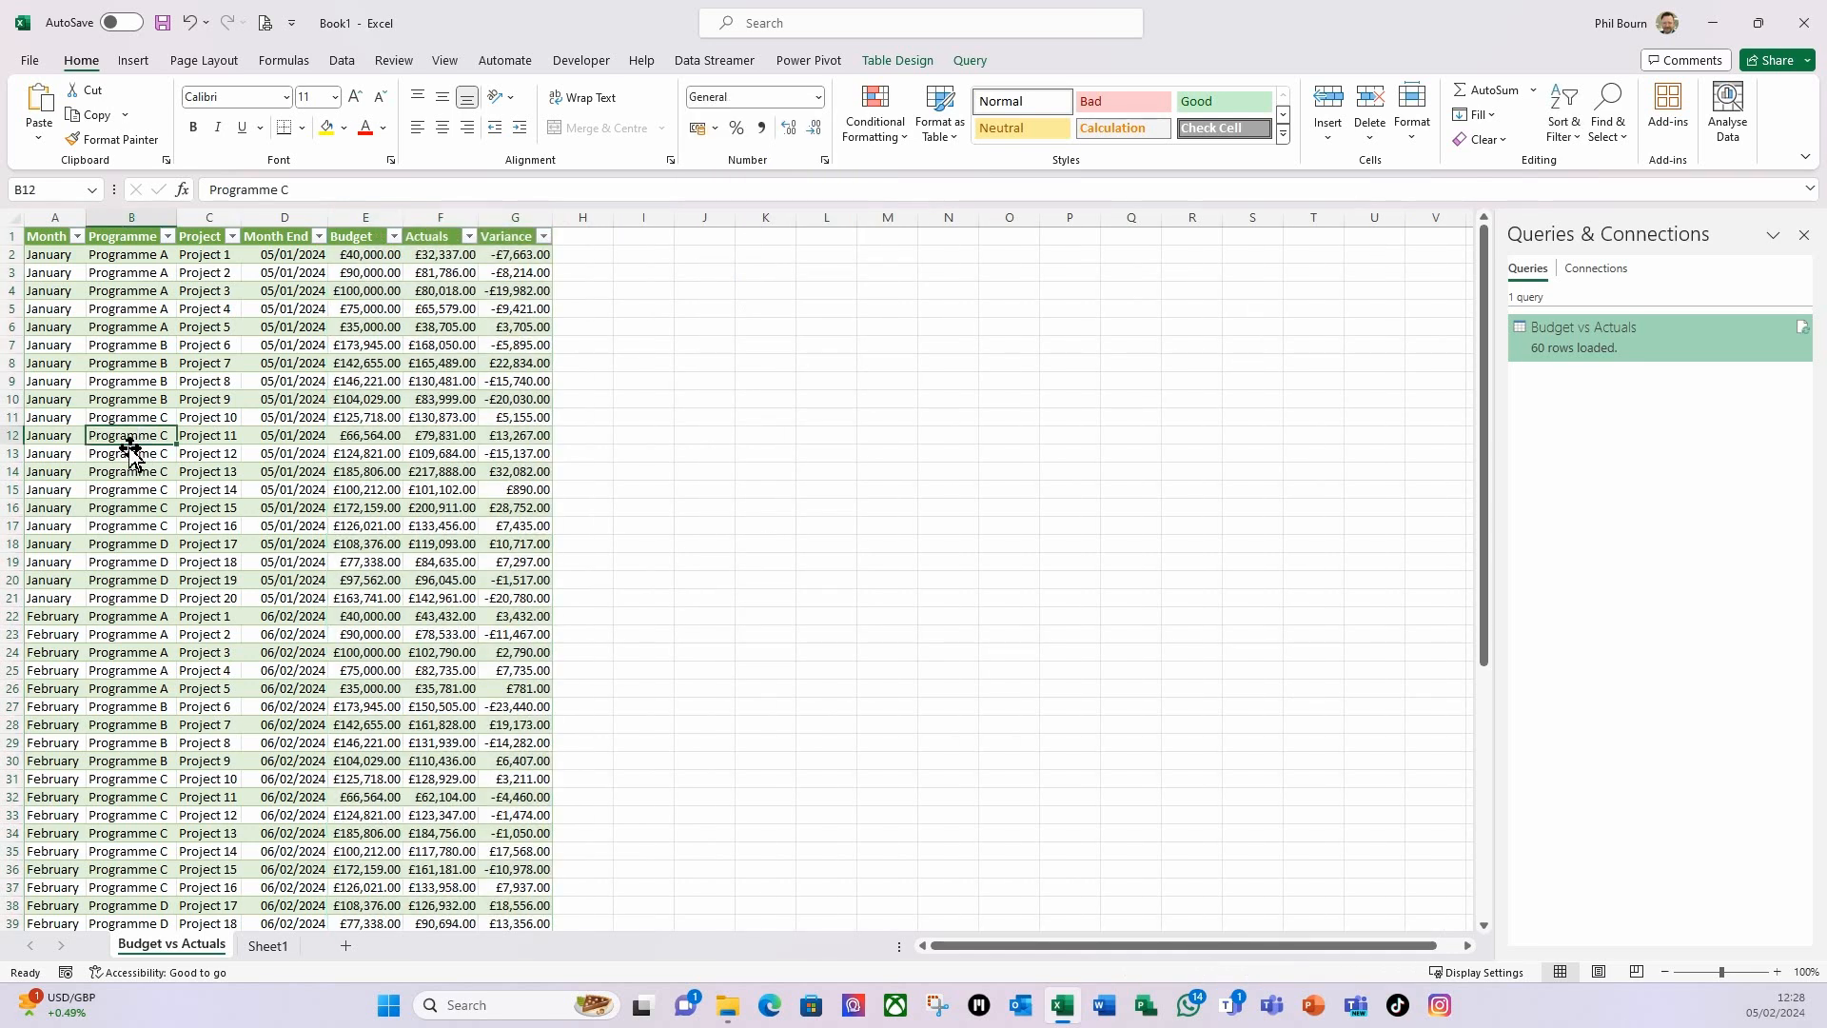
scroll(59, 419, down, 5)
scroll(59, 419, down, 5)
scroll(59, 419, up, 10)
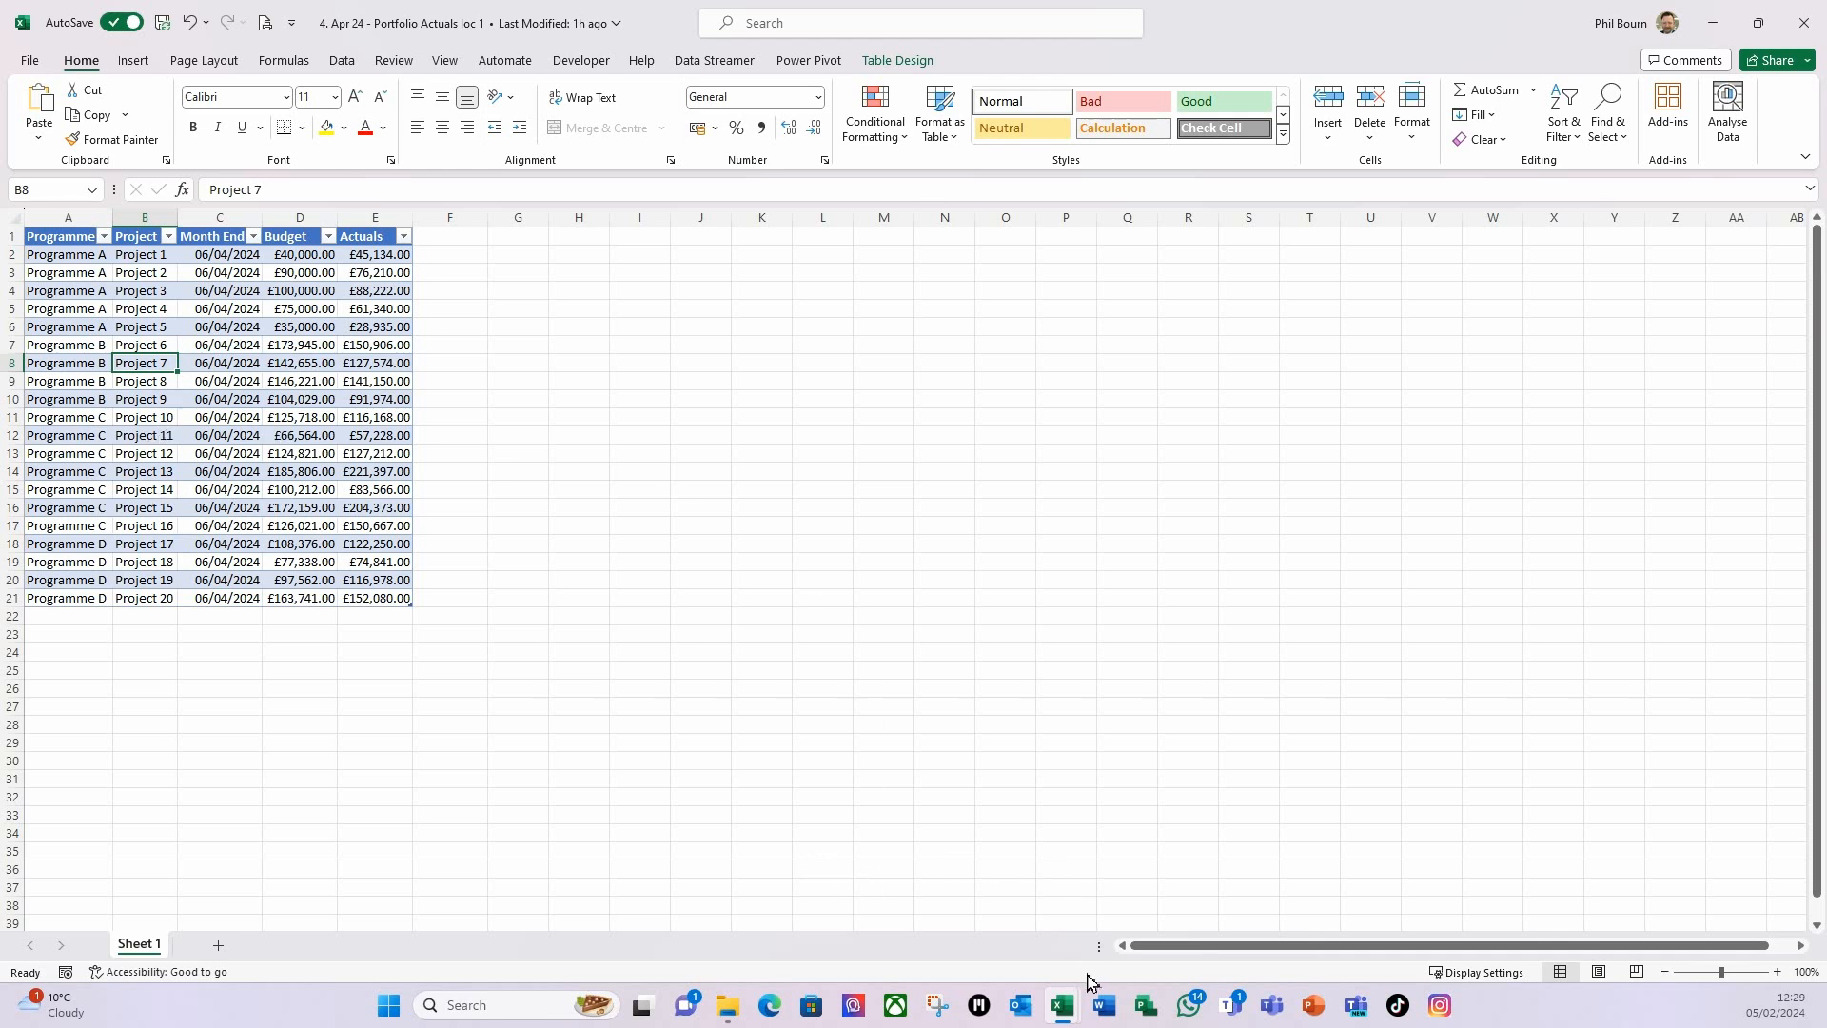
- Copy Sheet 1 from the 4. Apr 24 - Portfolio Actuals loc 1 workbook to the end of Demo Portfolio Actuals.xlsx
mouse_move(1067, 1014)
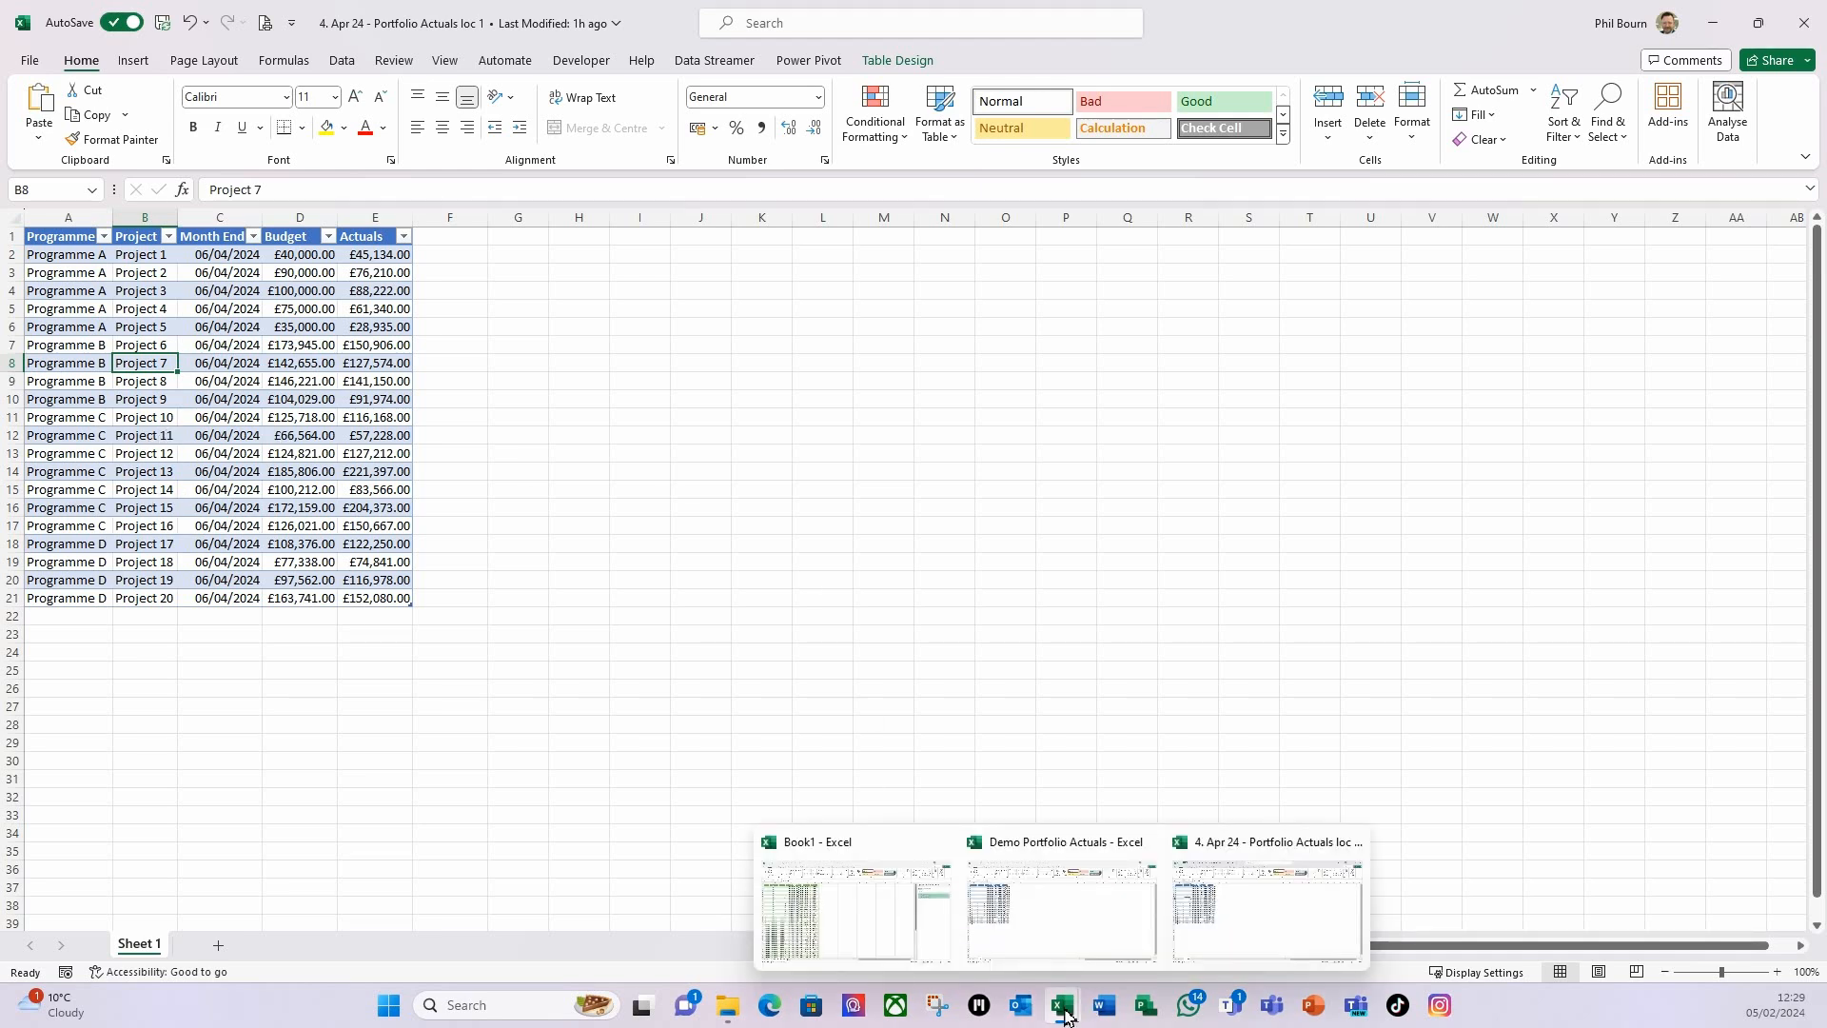
click(1070, 938)
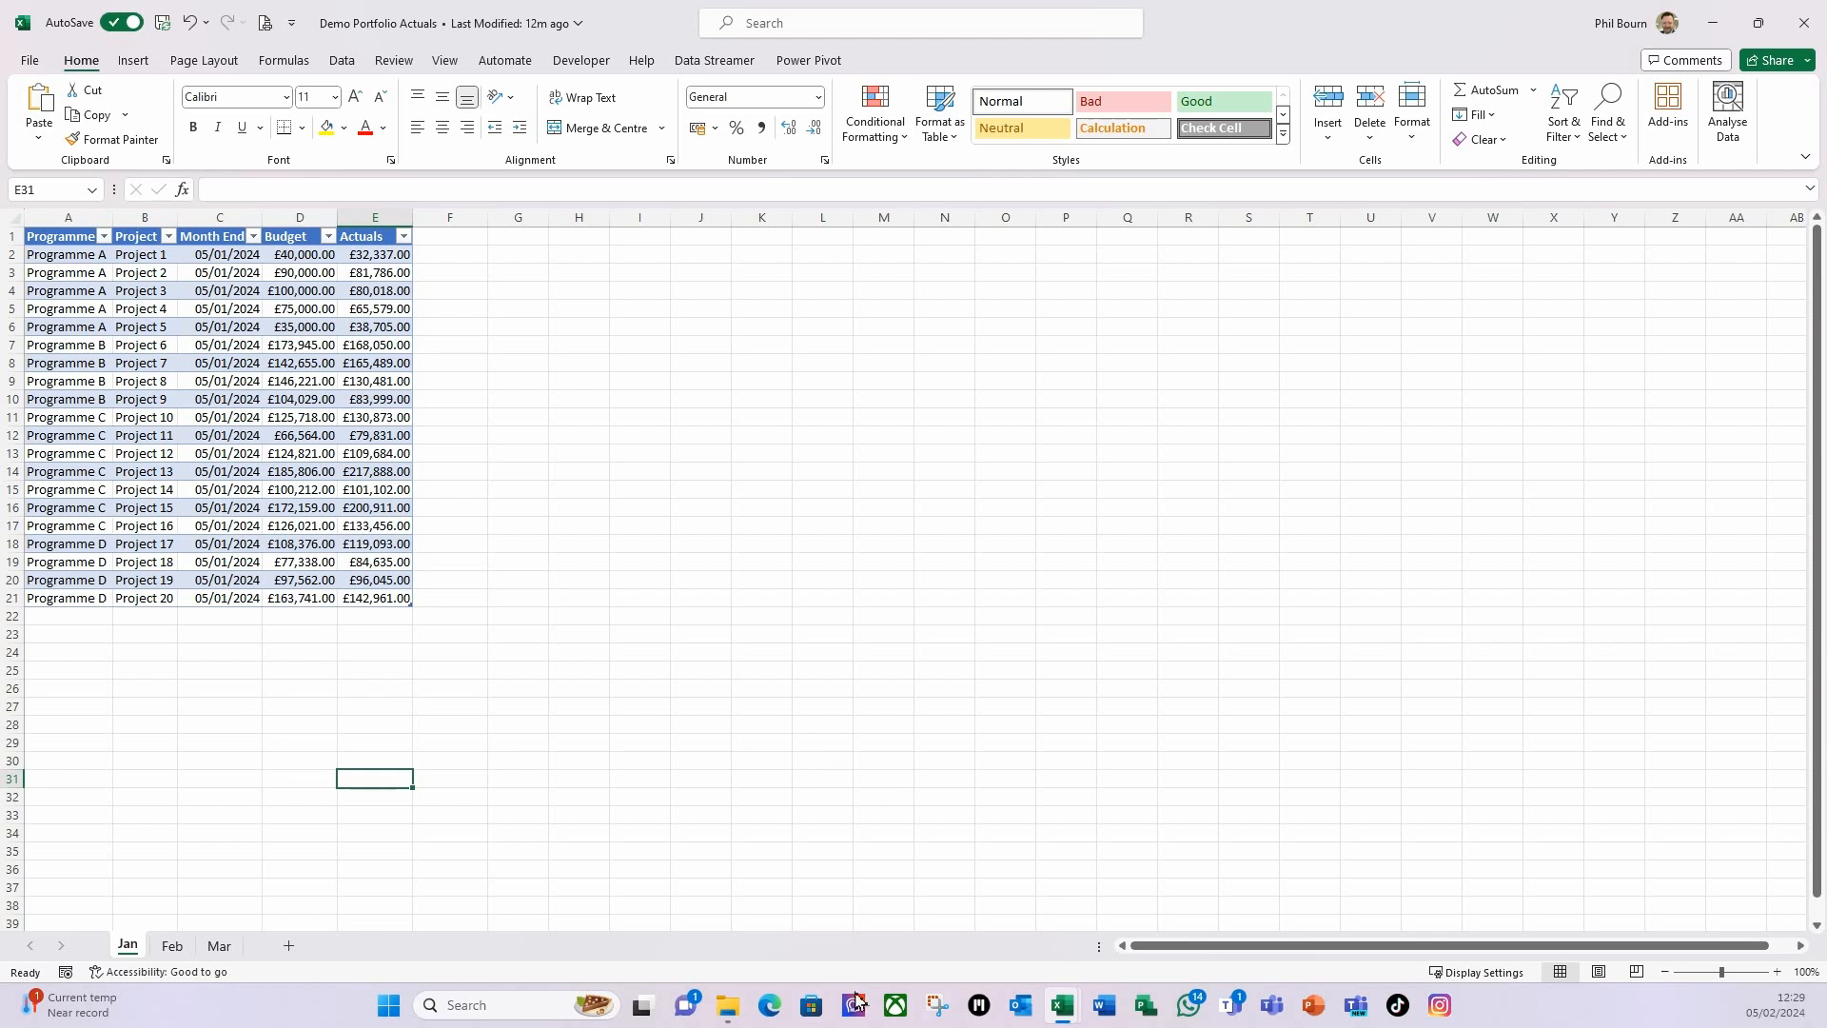
mouse_move(1064, 1018)
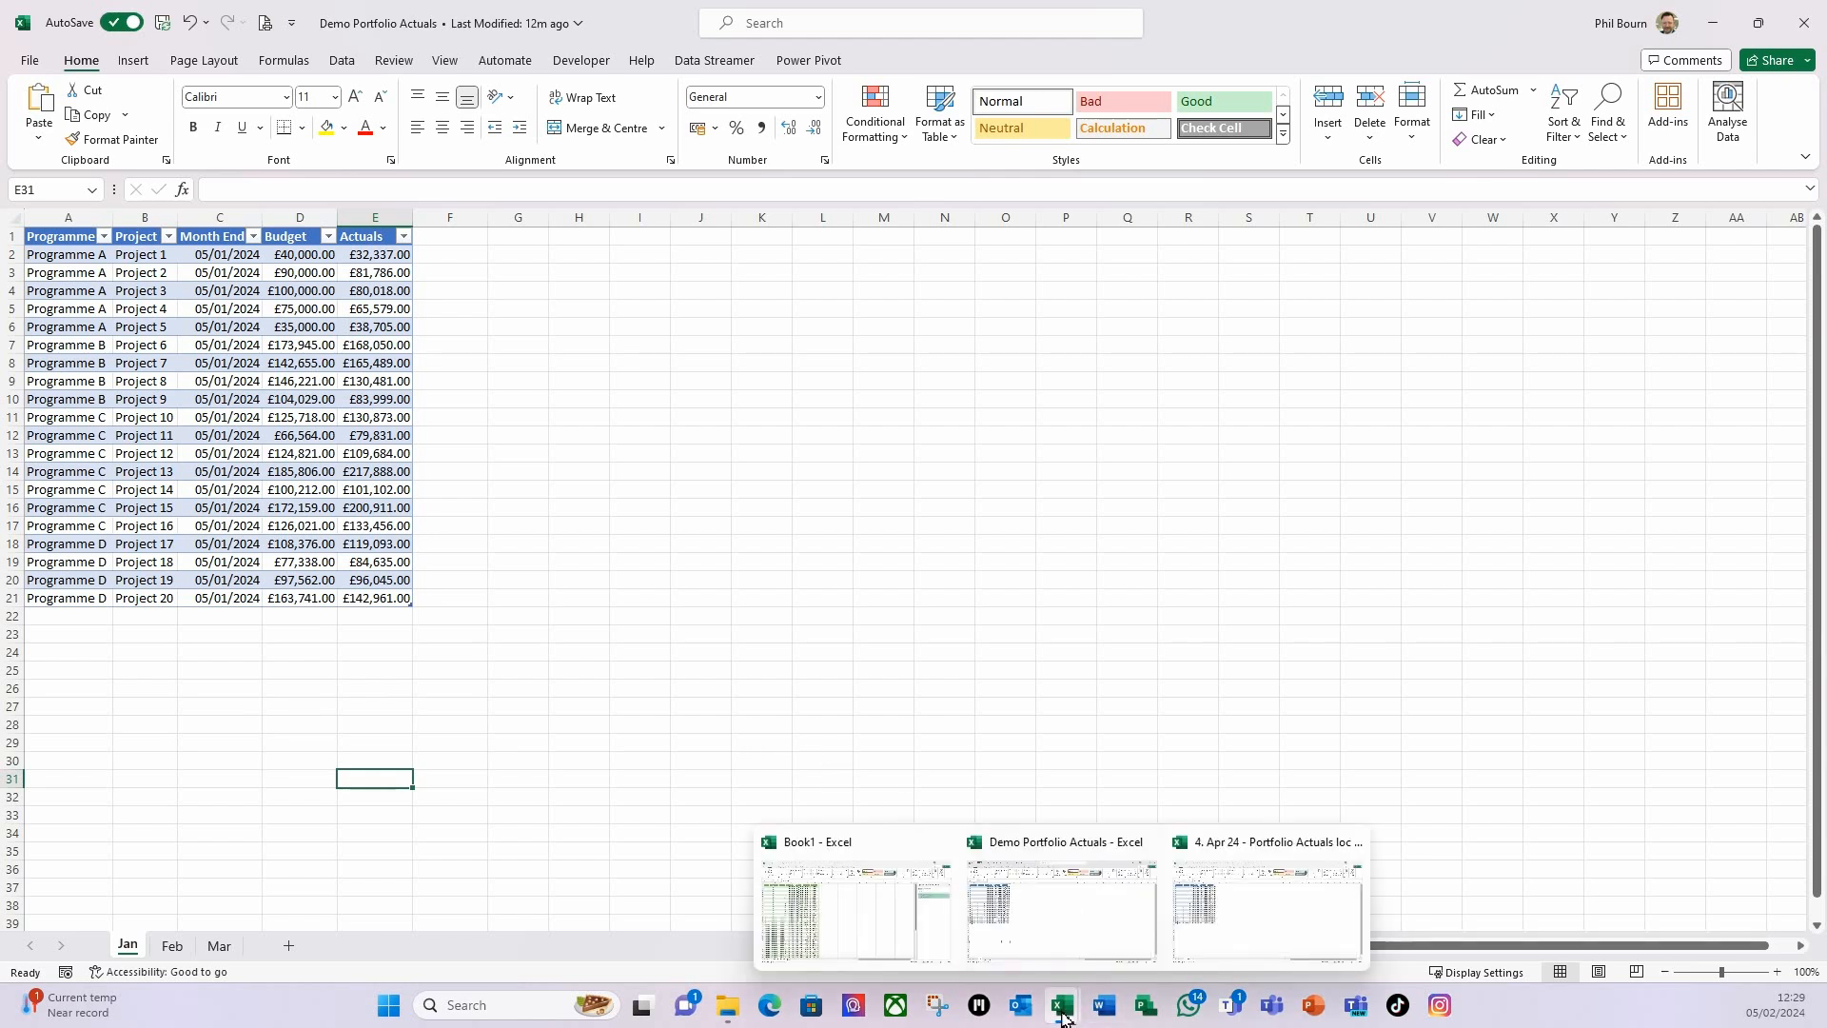
click(1333, 918)
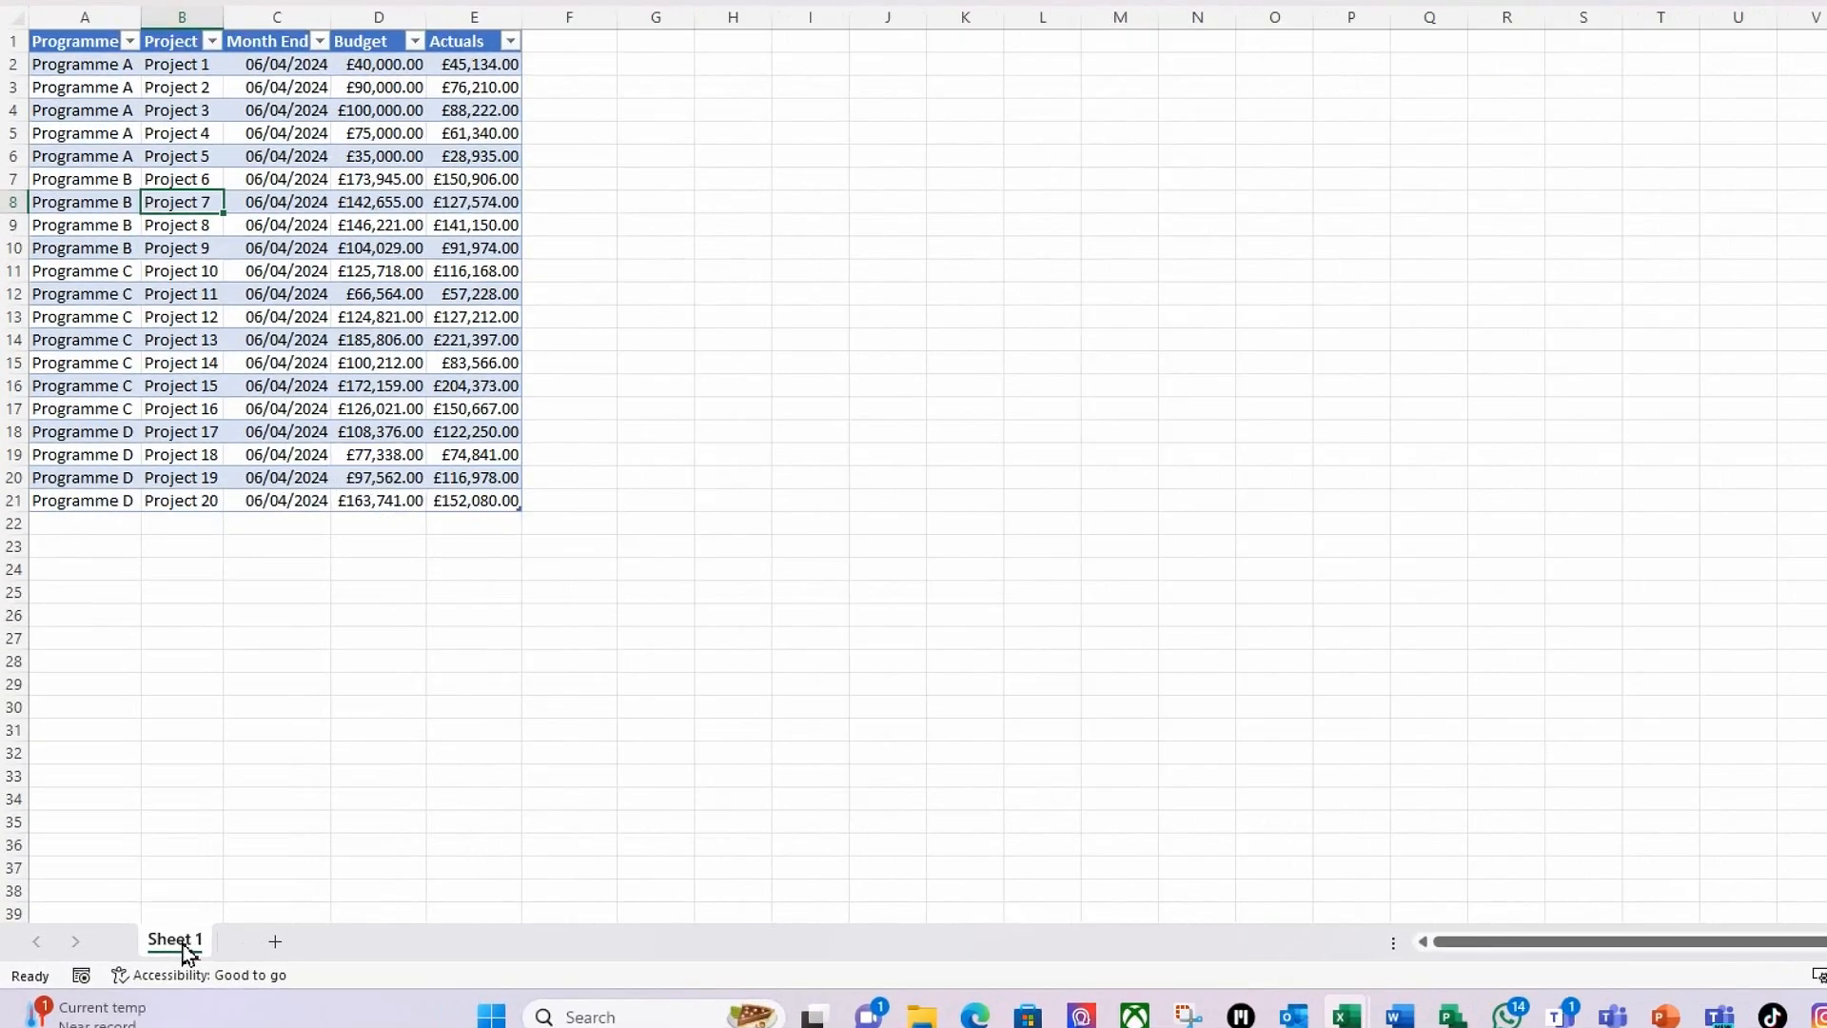
right_click(148, 952)
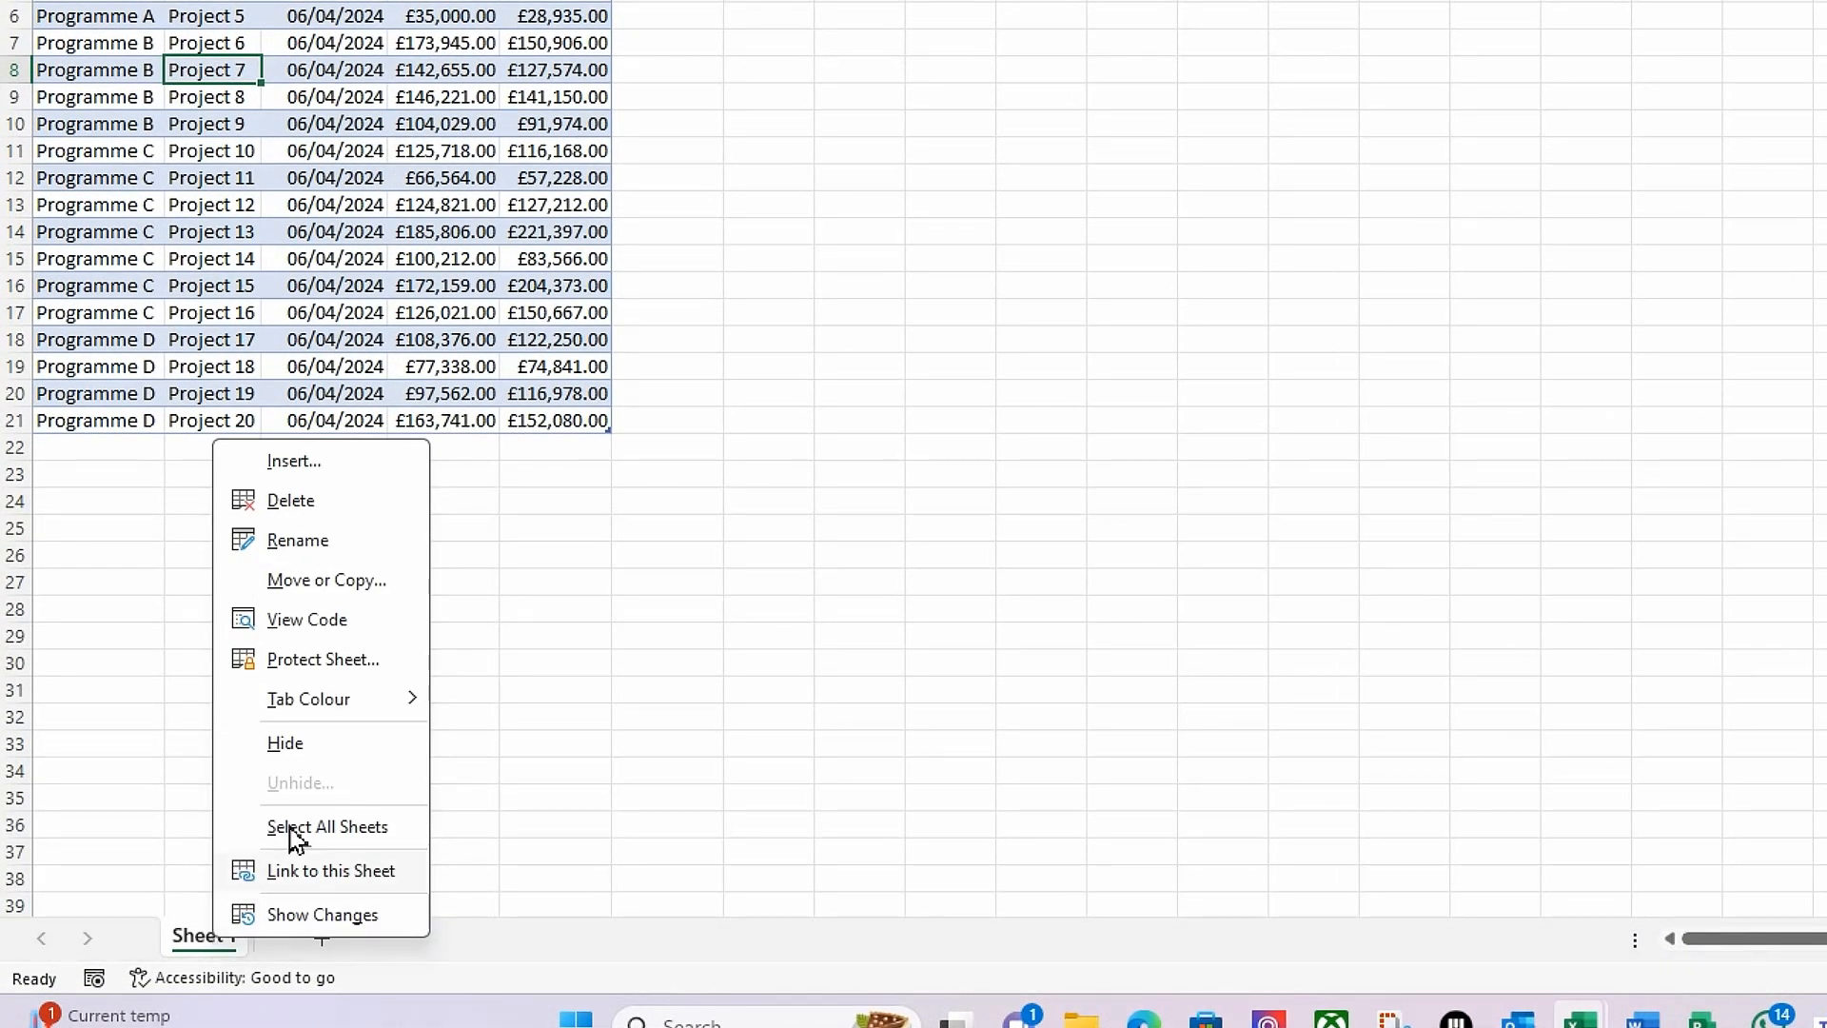
click(314, 580)
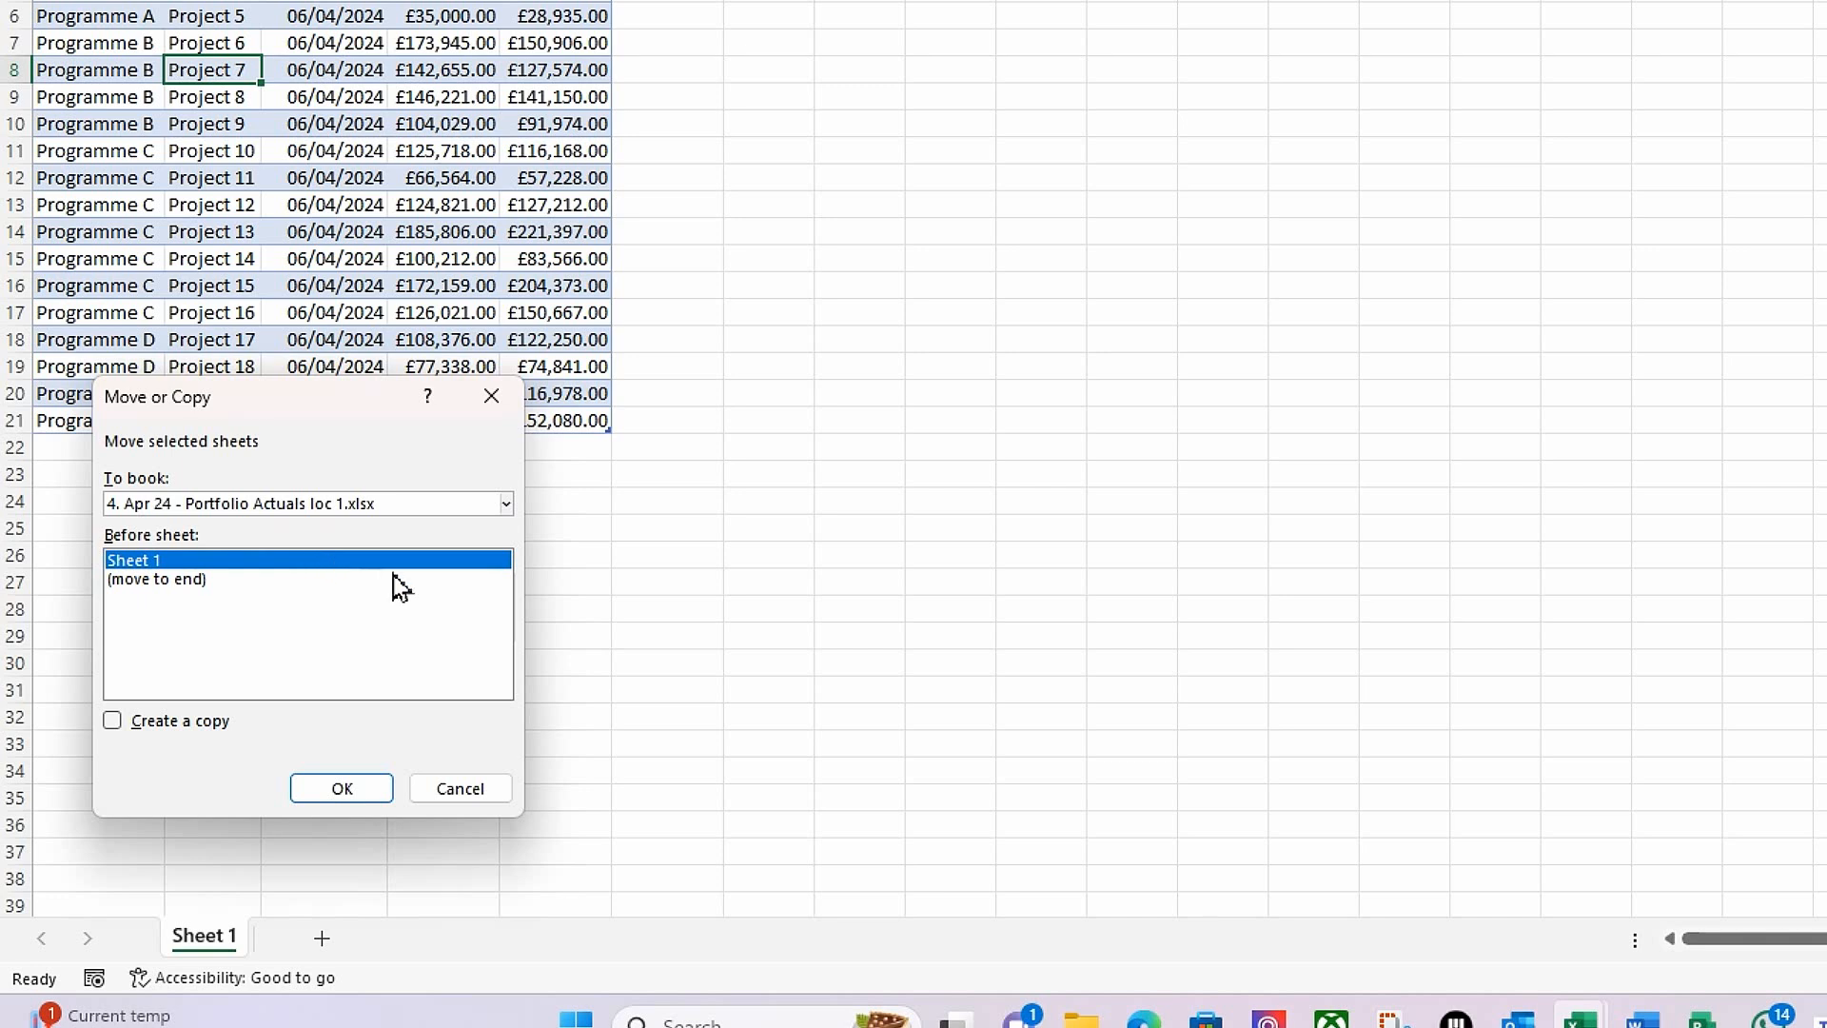
click(190, 720)
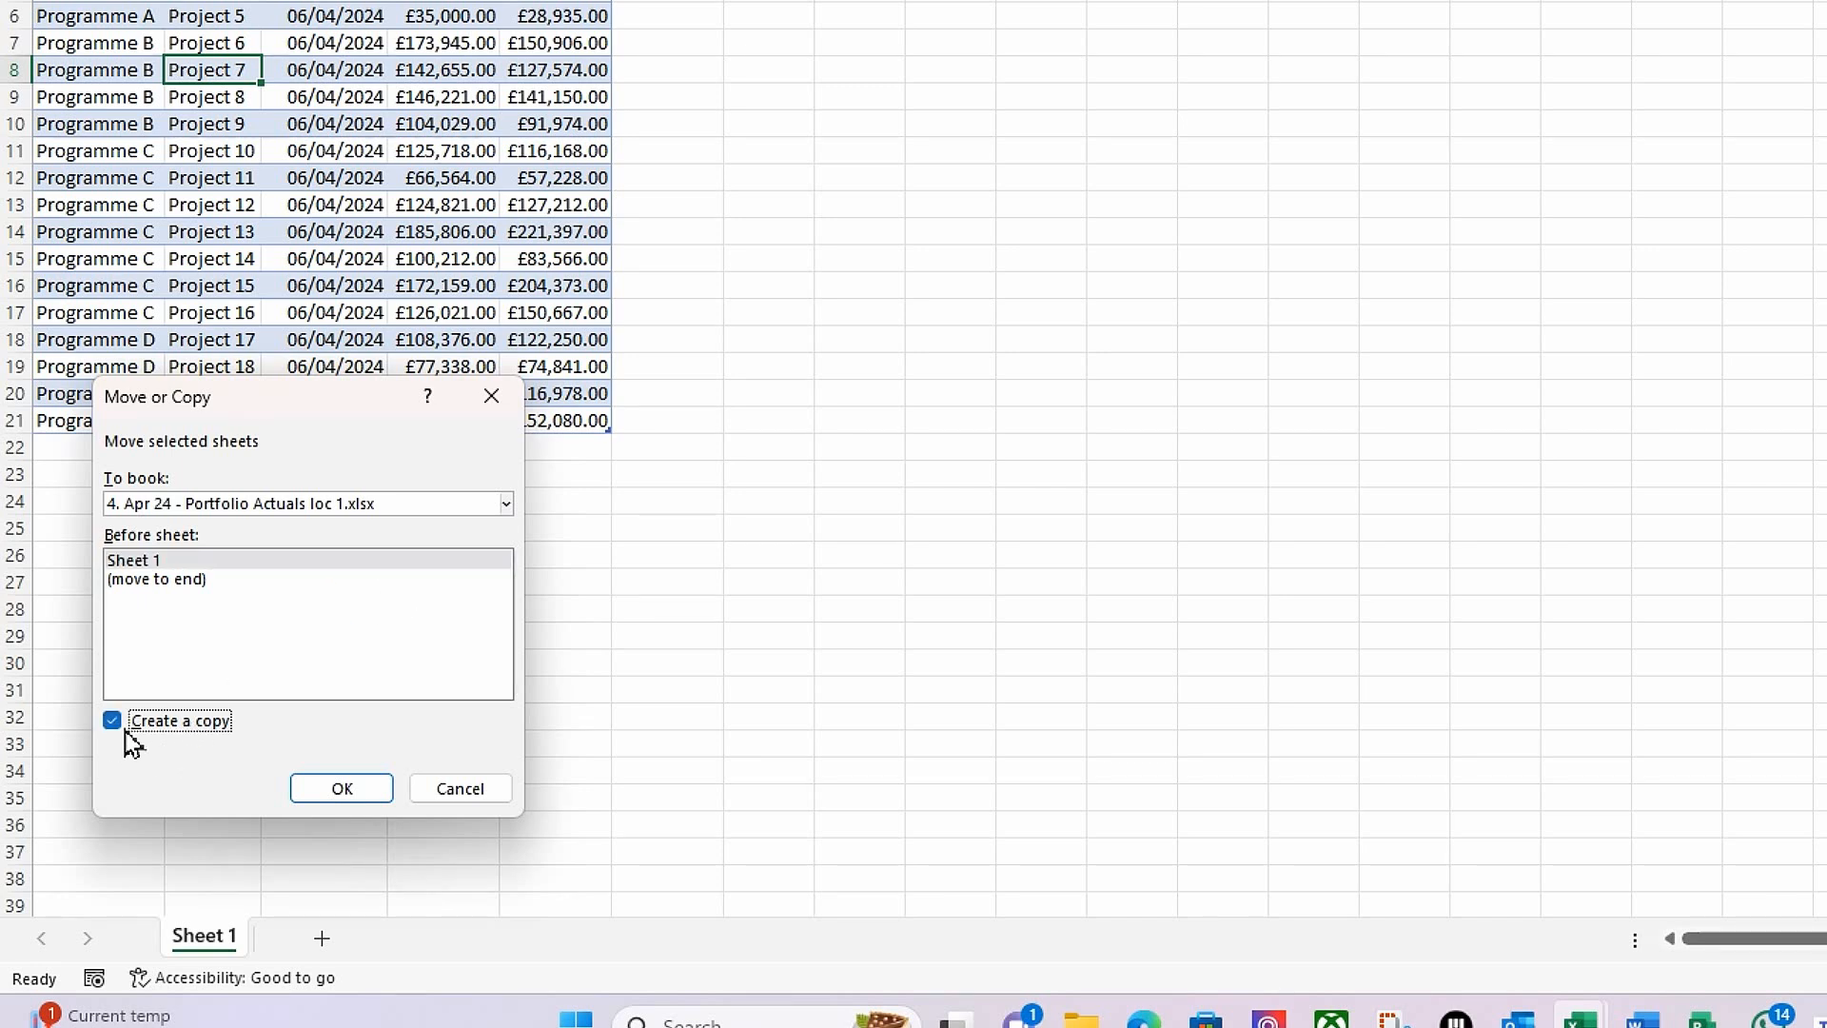
click(507, 504)
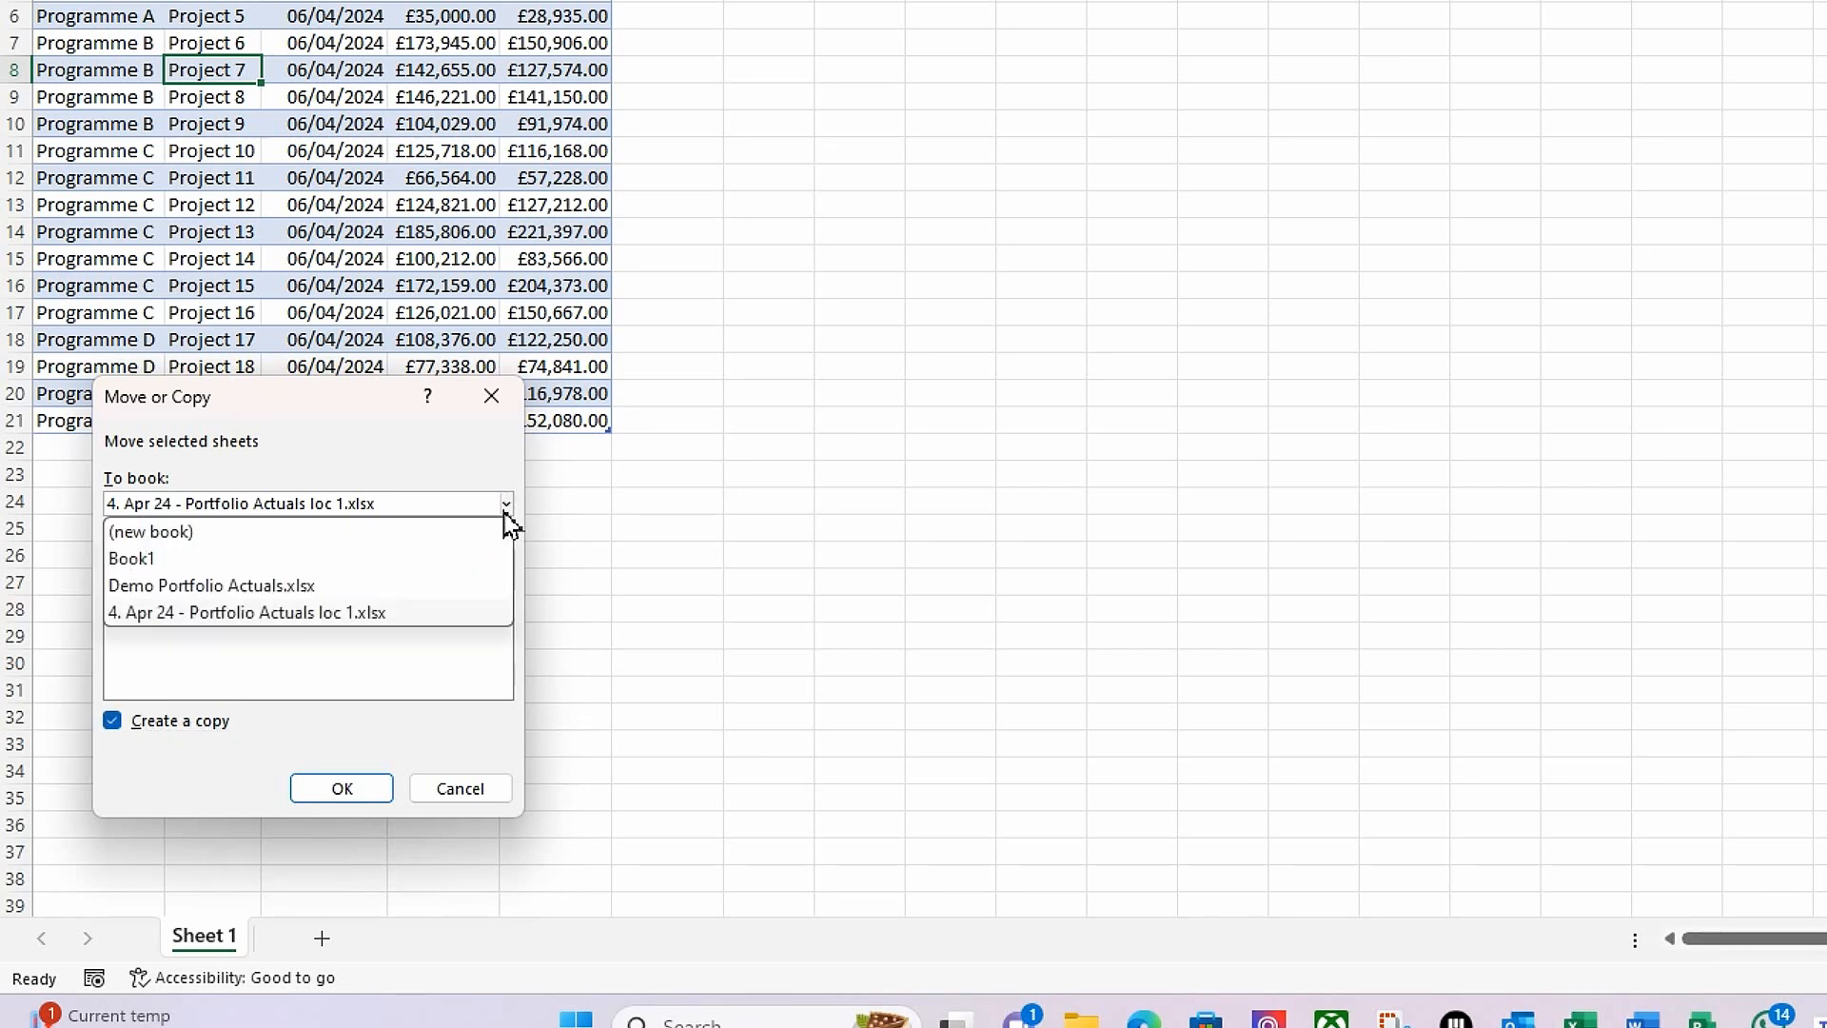
click(257, 586)
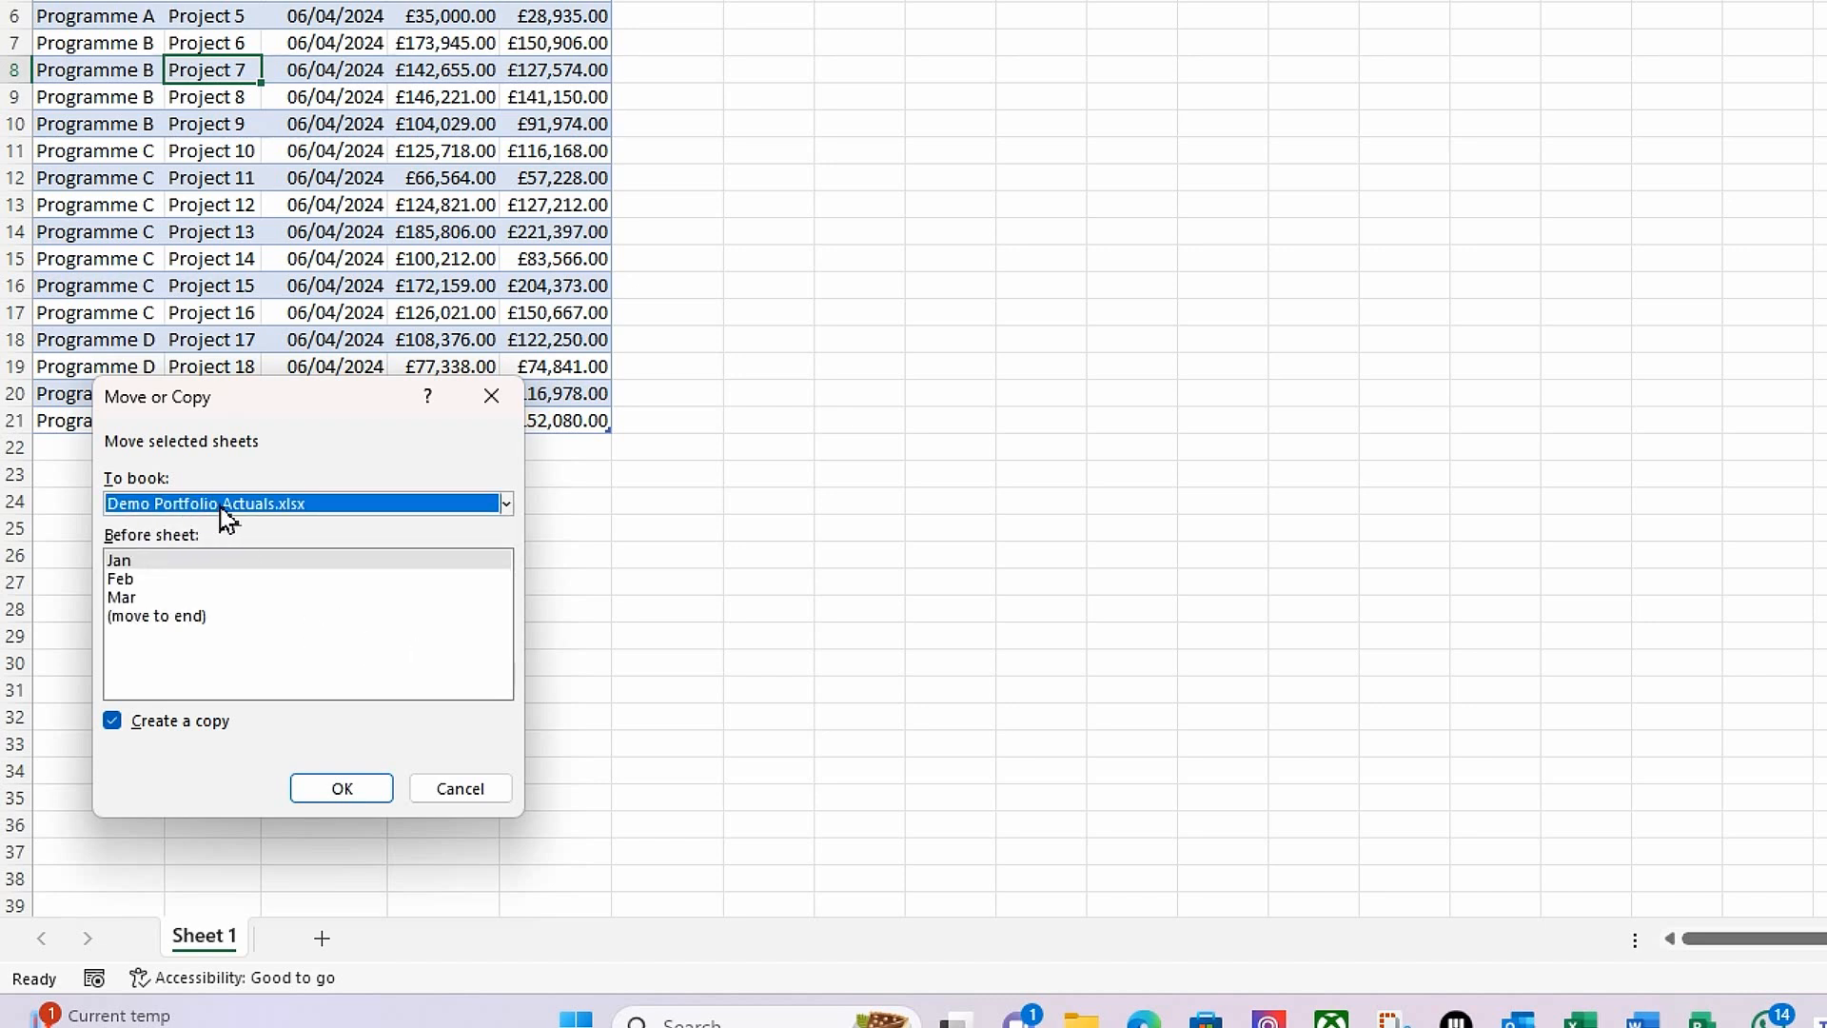
click(174, 617)
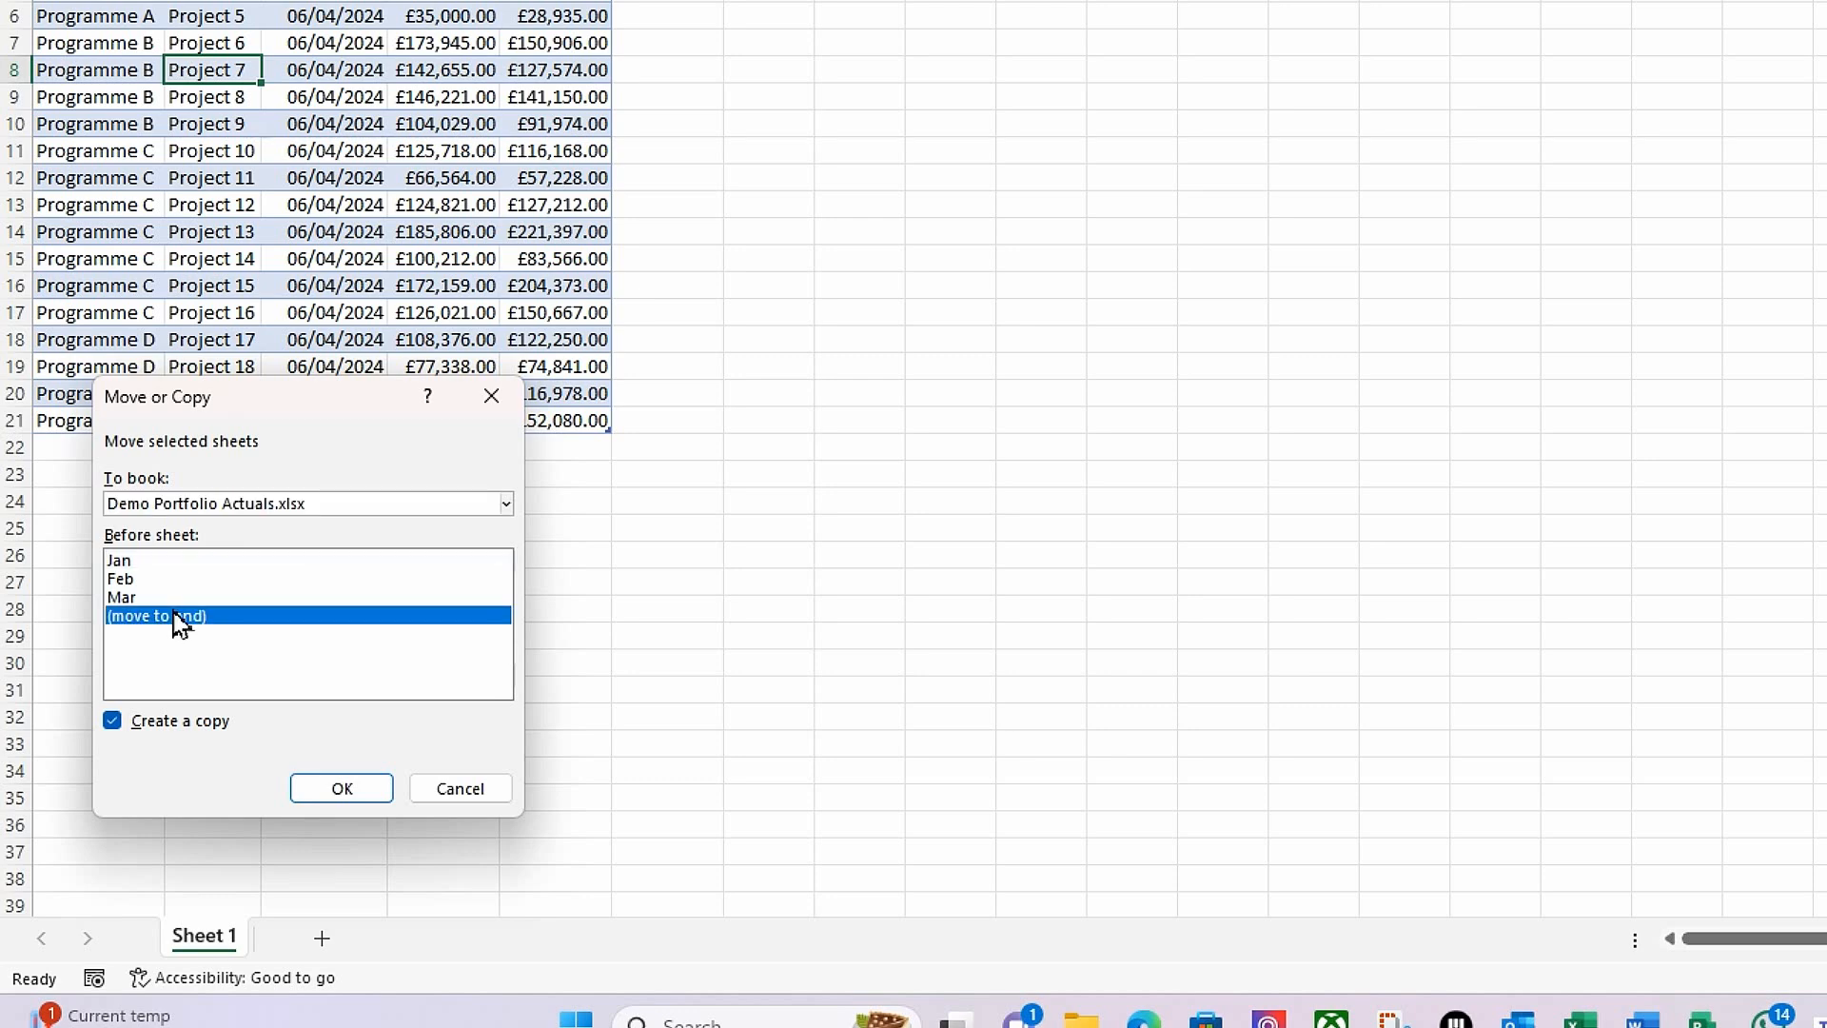
click(352, 799)
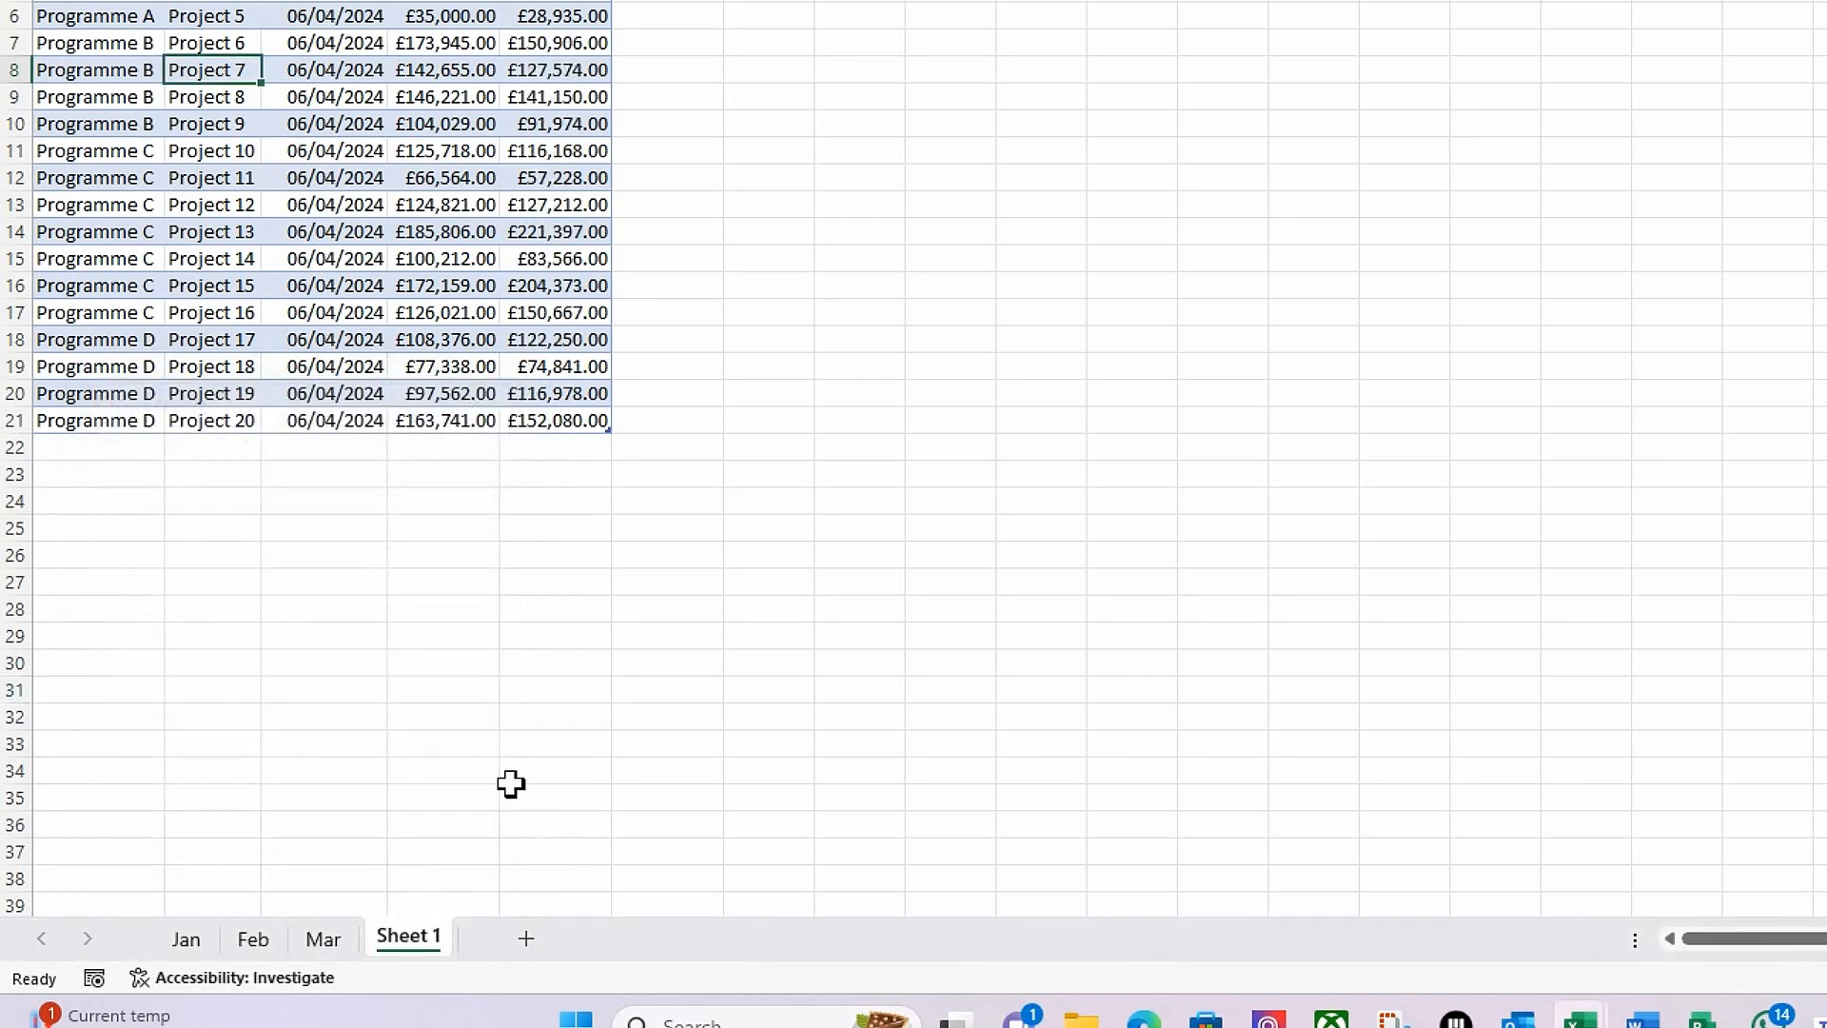
- Check the table name on the copied sheet and rename the sheet as Apr
click(289, 63)
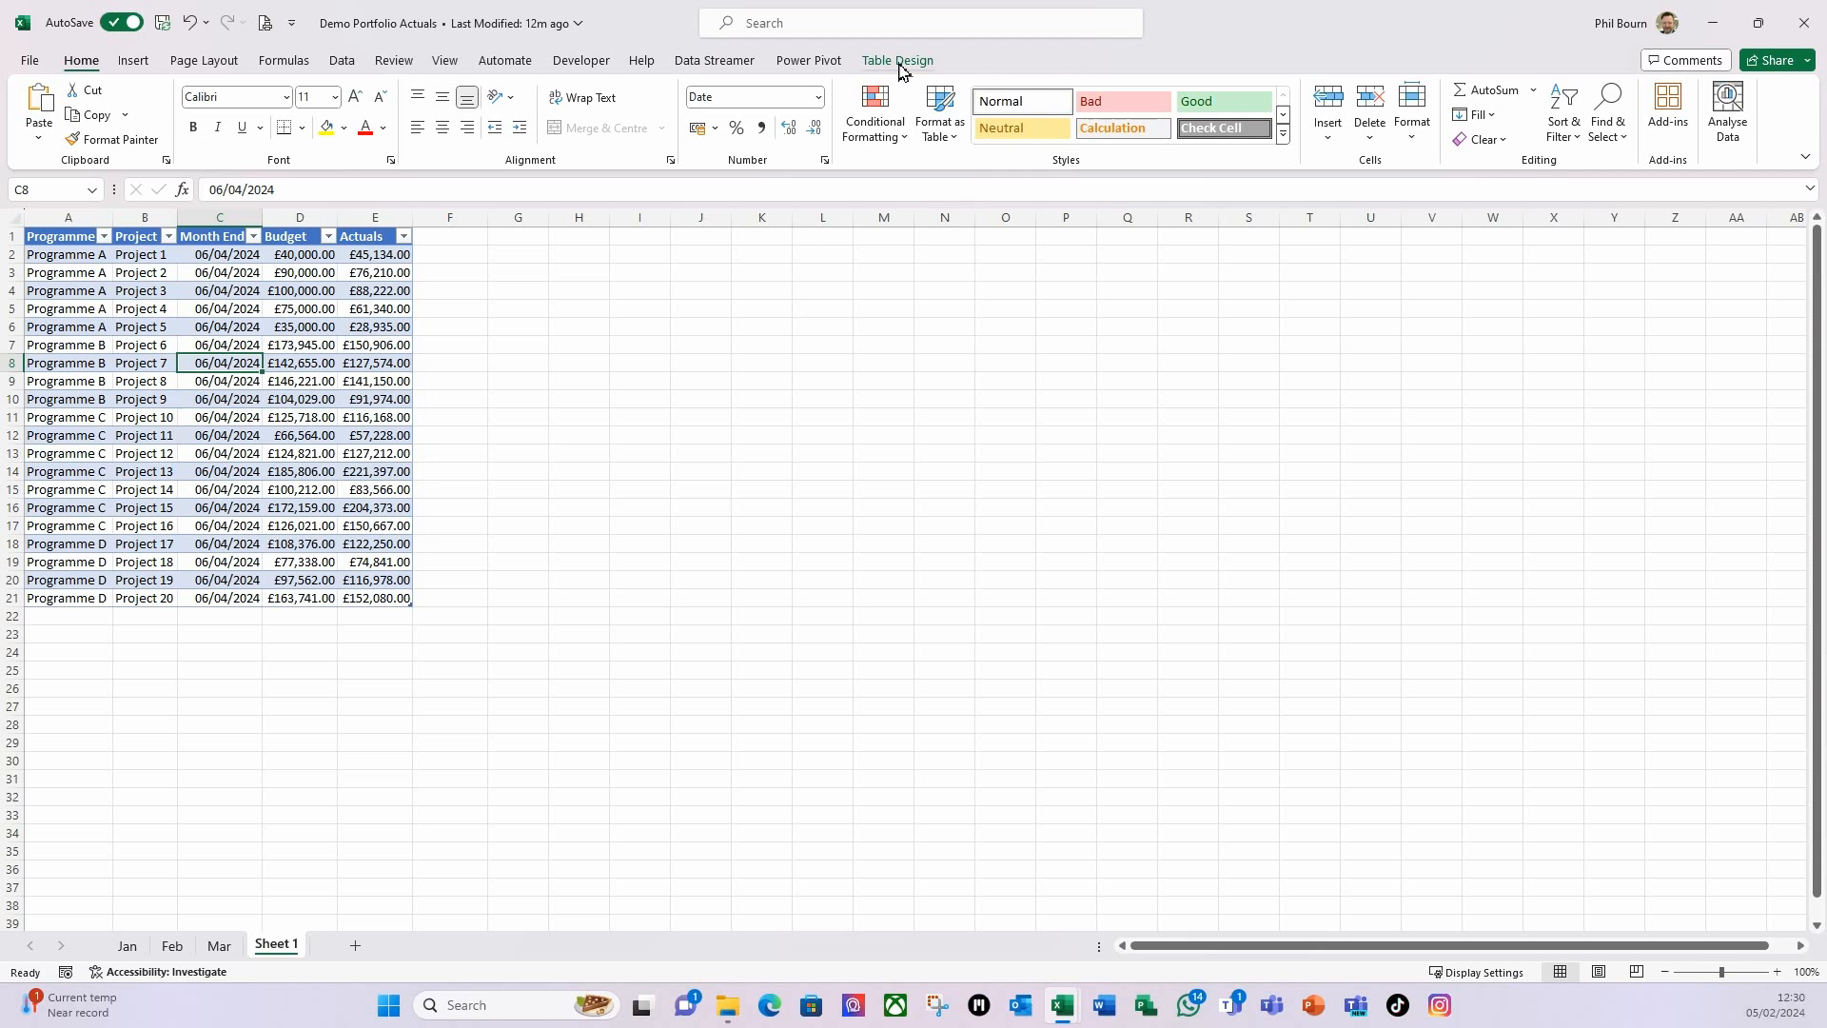
click(899, 63)
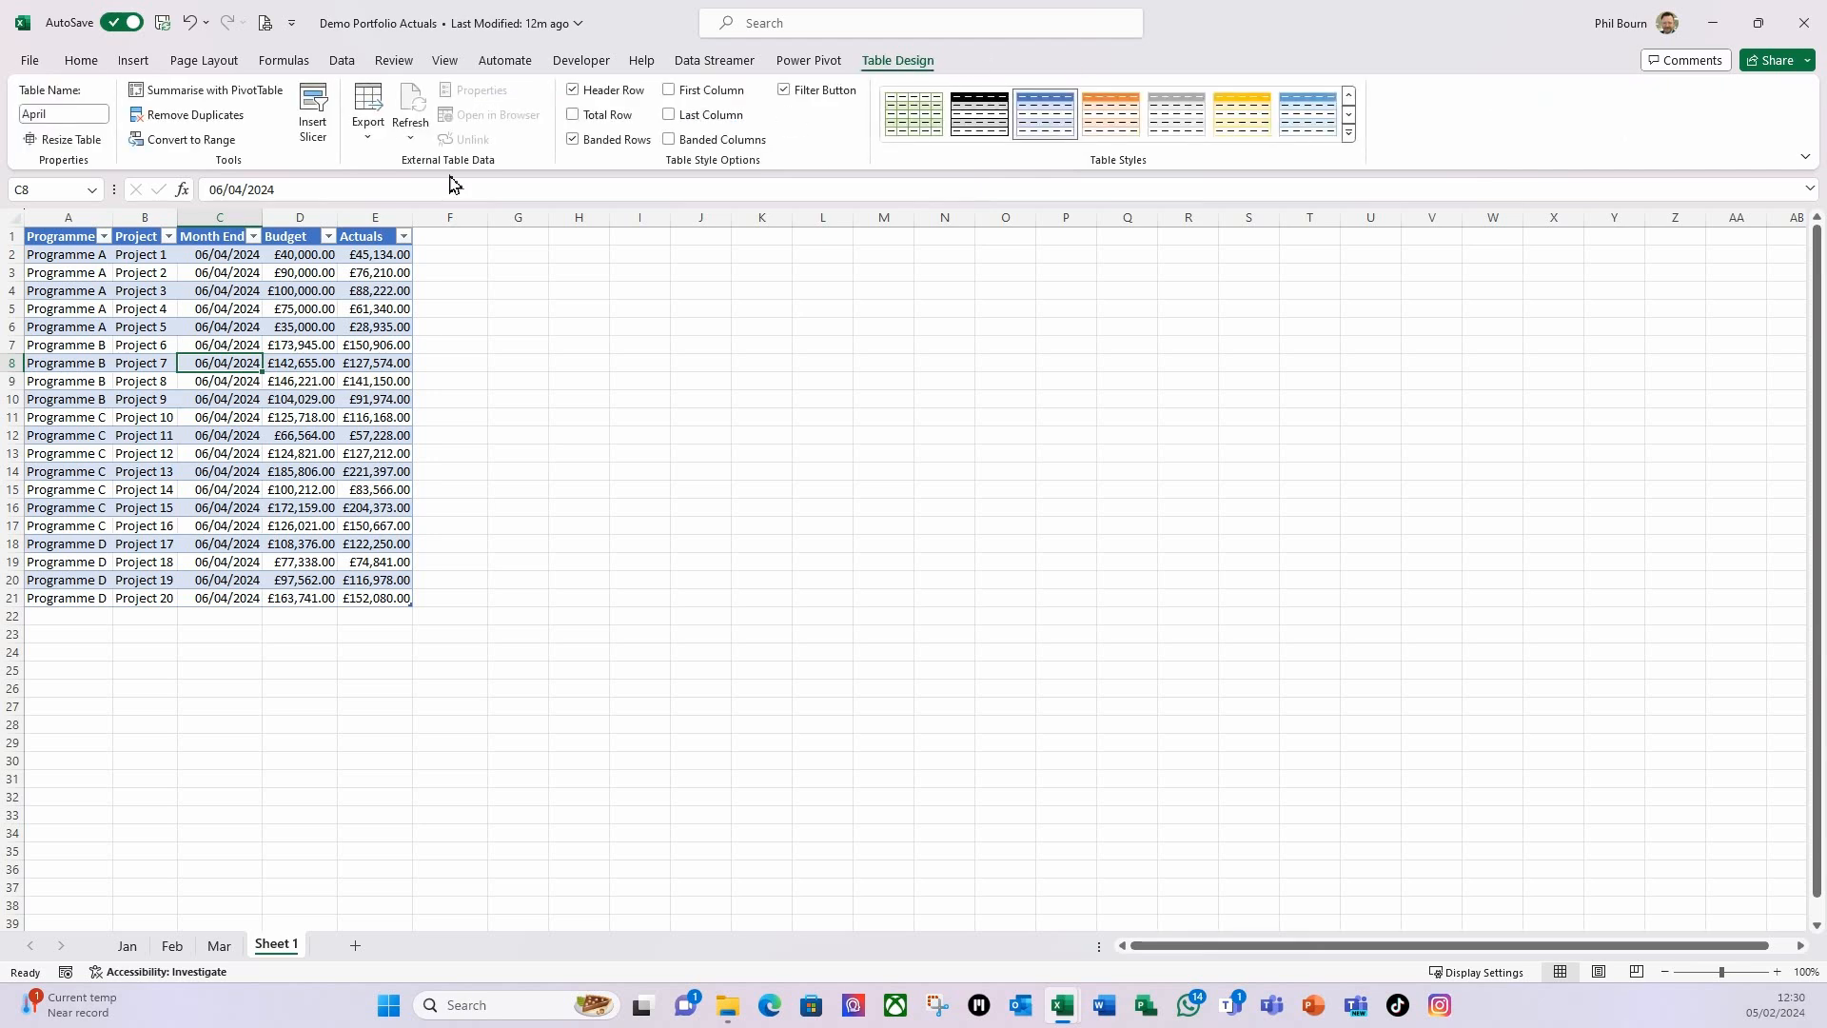
right_click(277, 952)
click(333, 681)
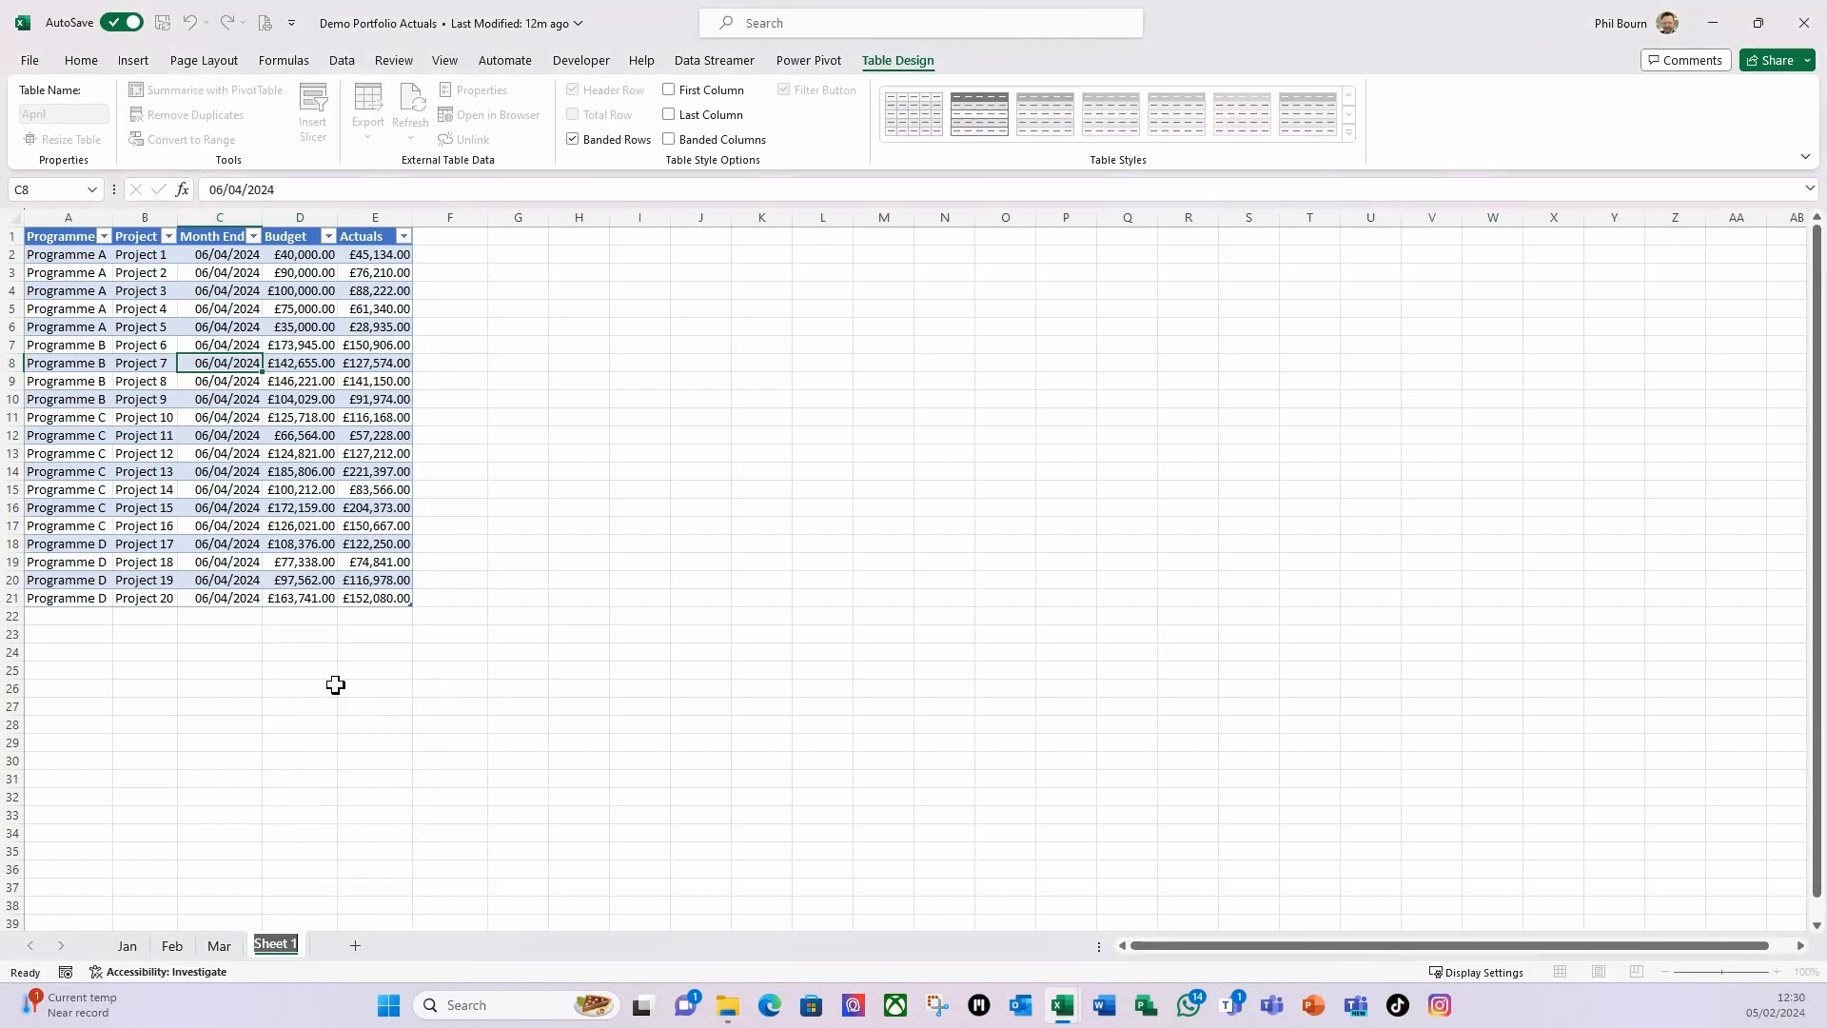
text(Apr)
key(Return)
click(352, 653)
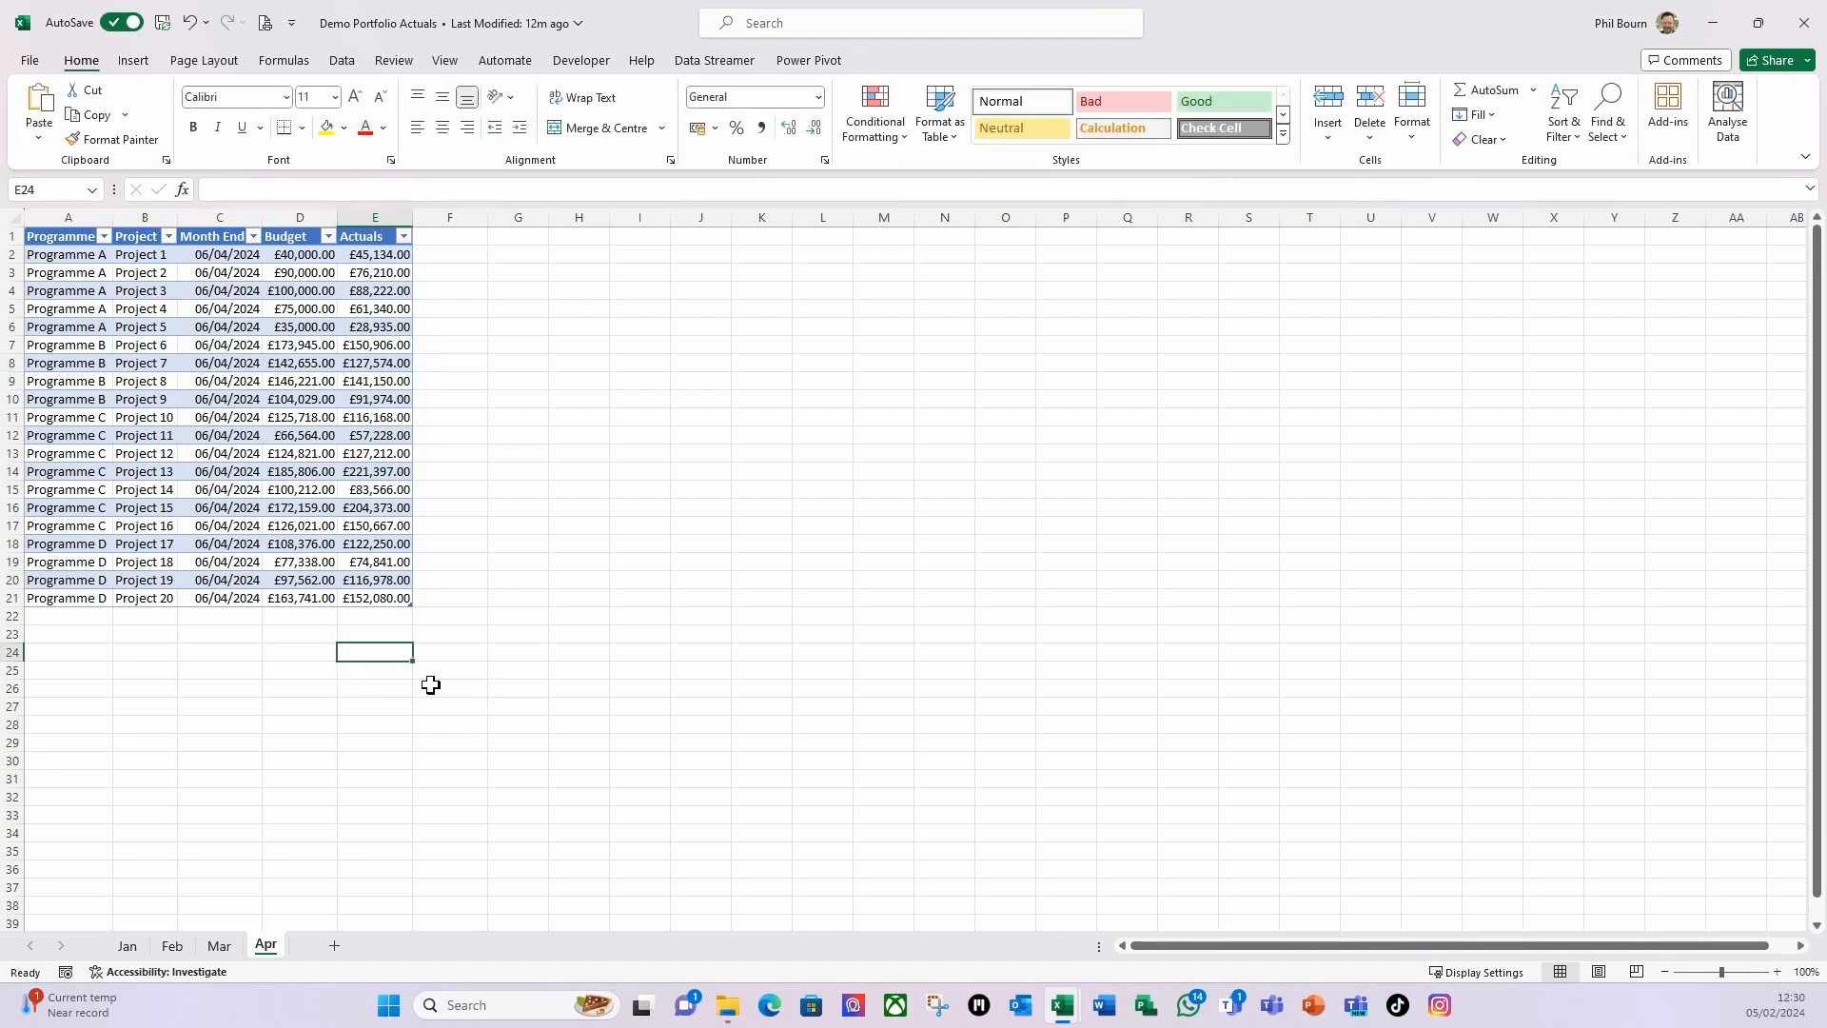
- Close both source workbooks, then refresh the Budget vs Actuals query in Book1 and look through the updated table
click(1795, 28)
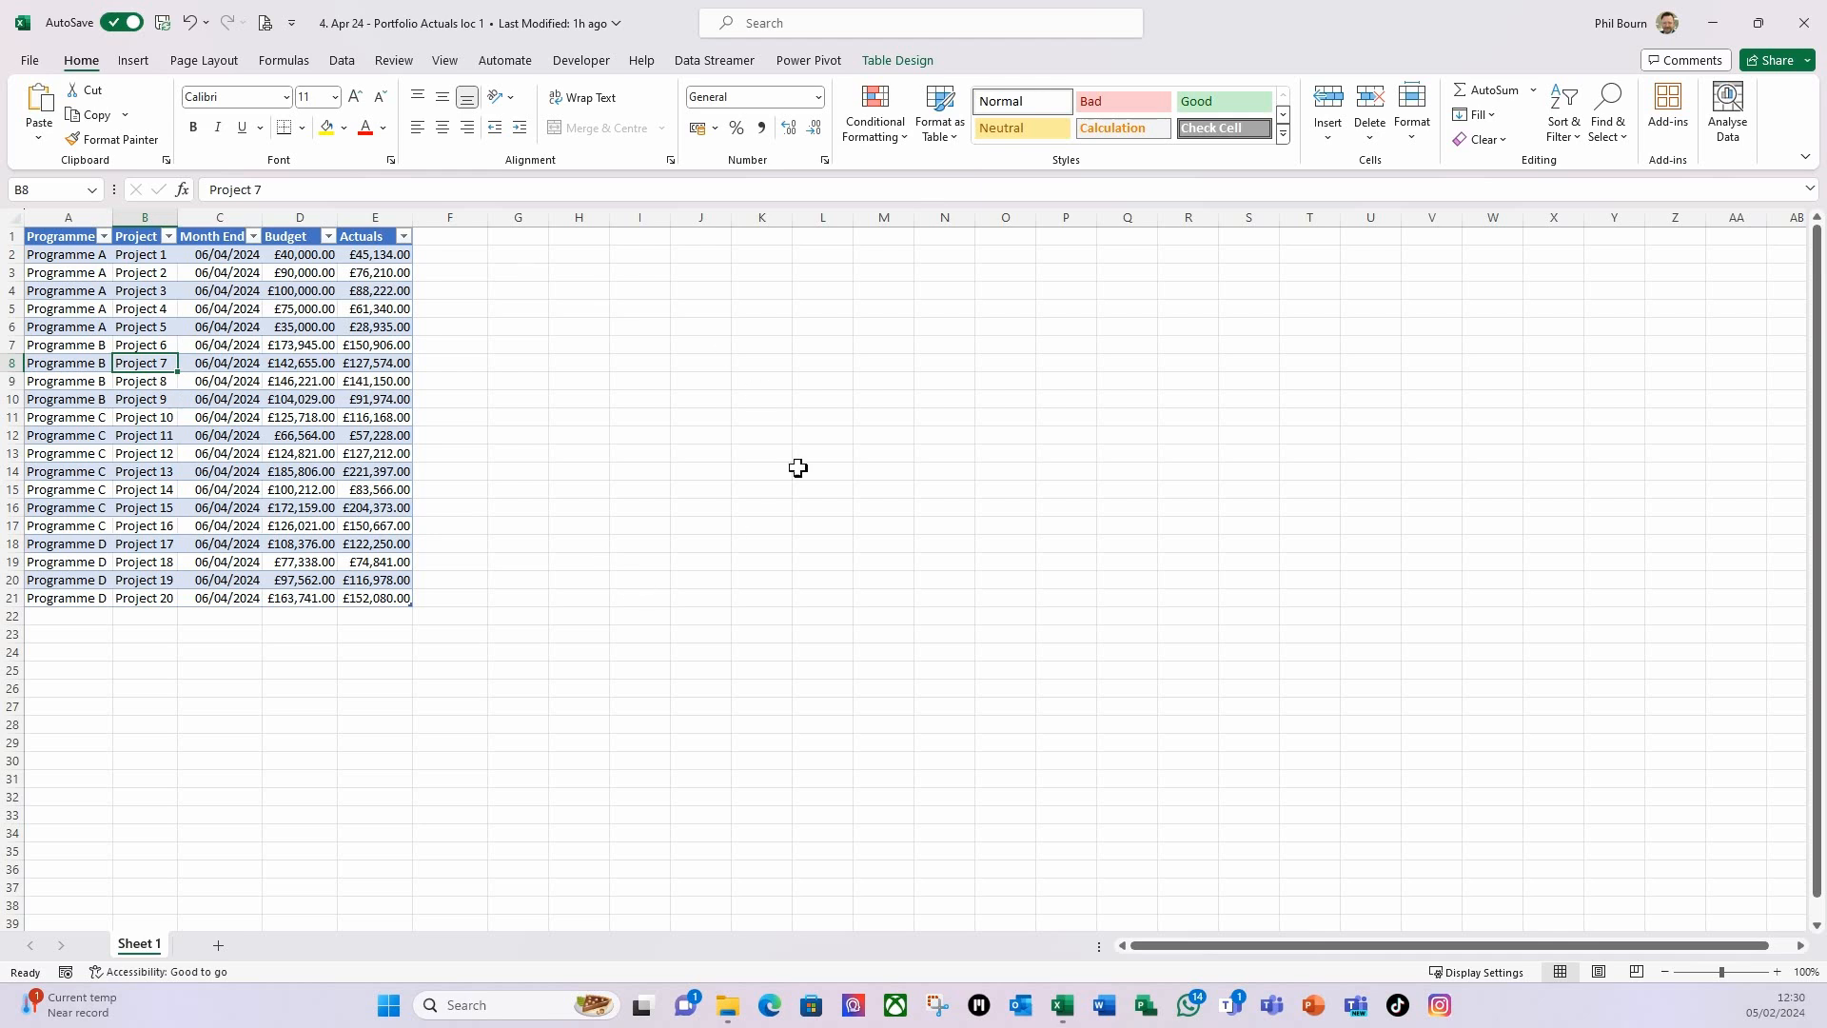
click(1811, 36)
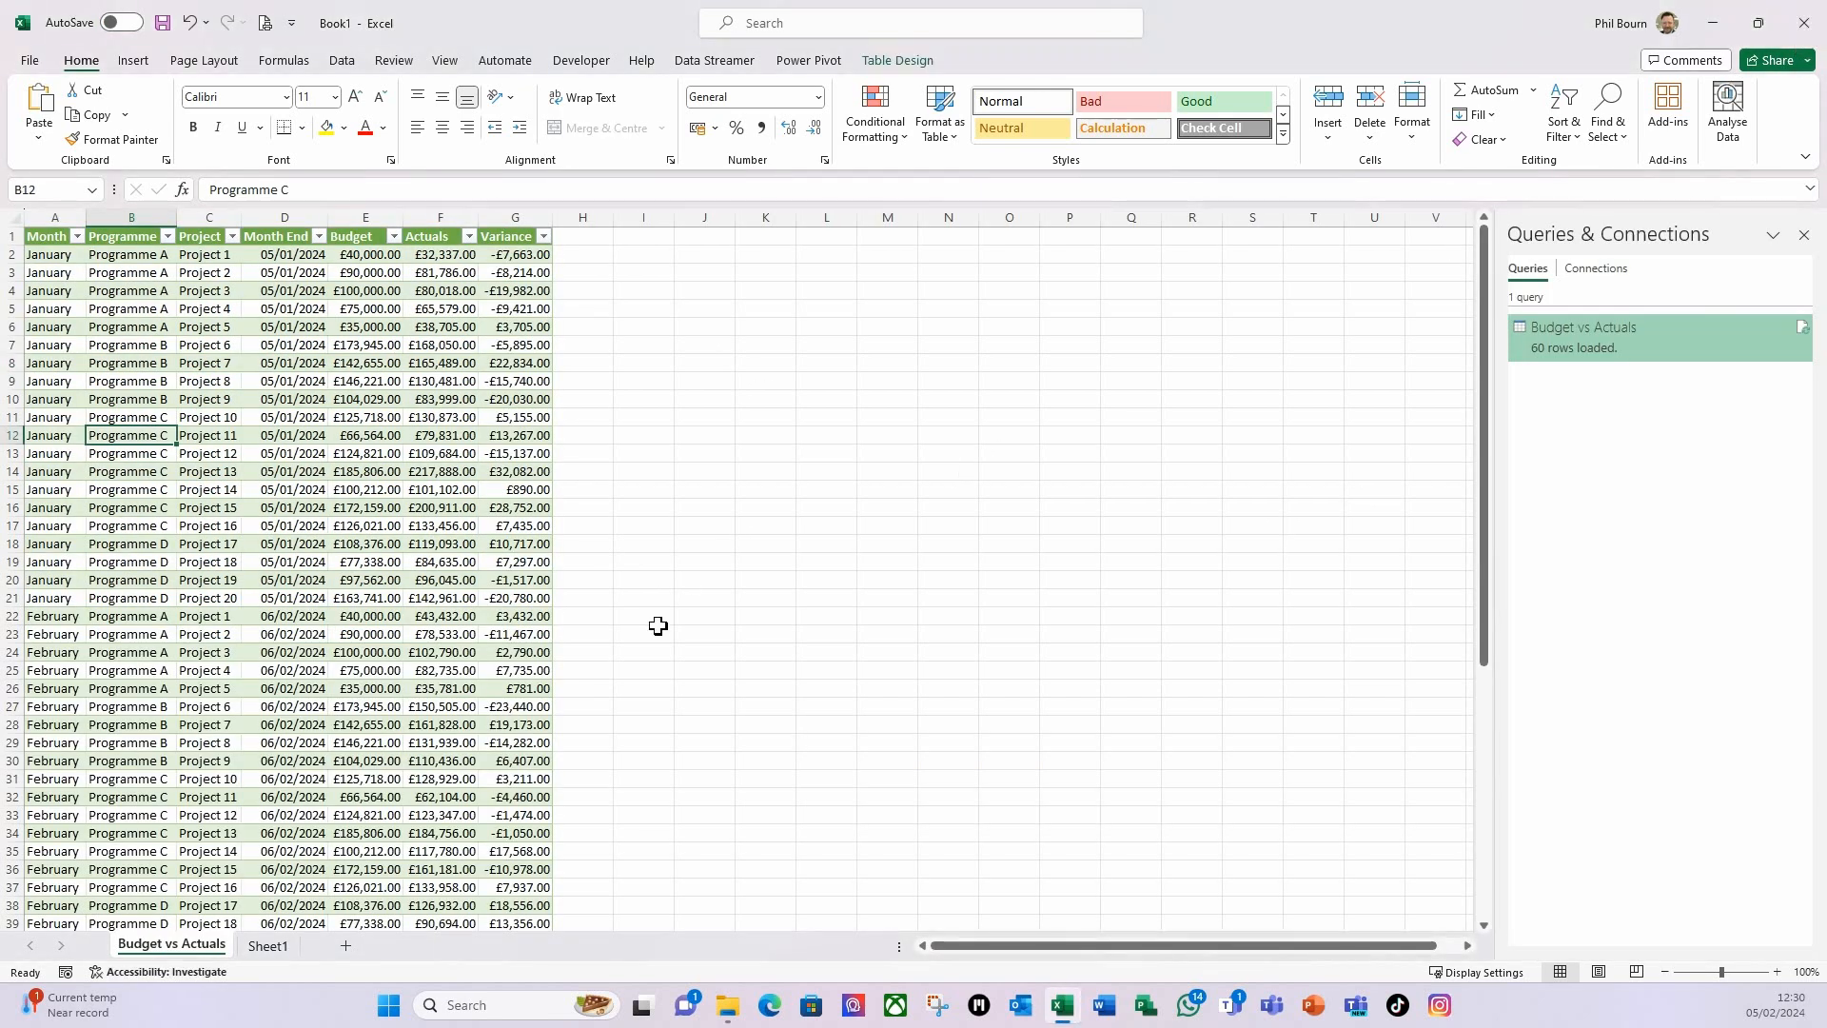
click(164, 486)
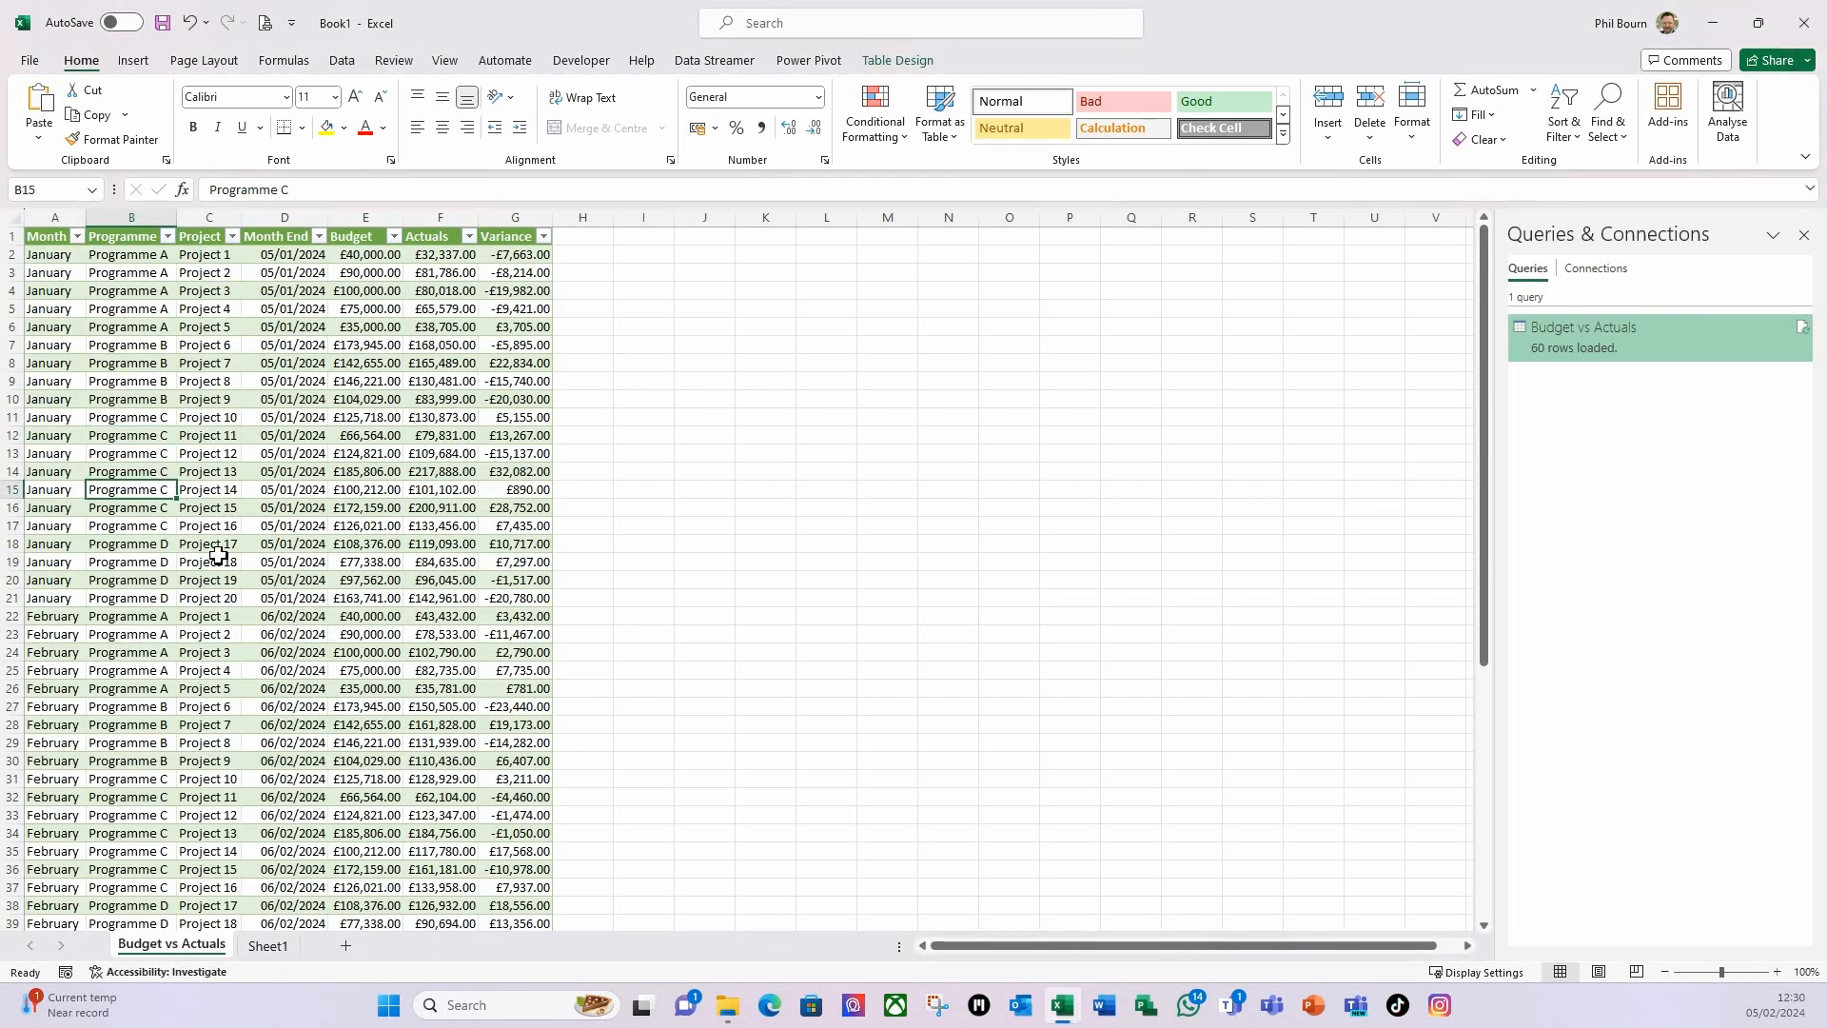
click(345, 62)
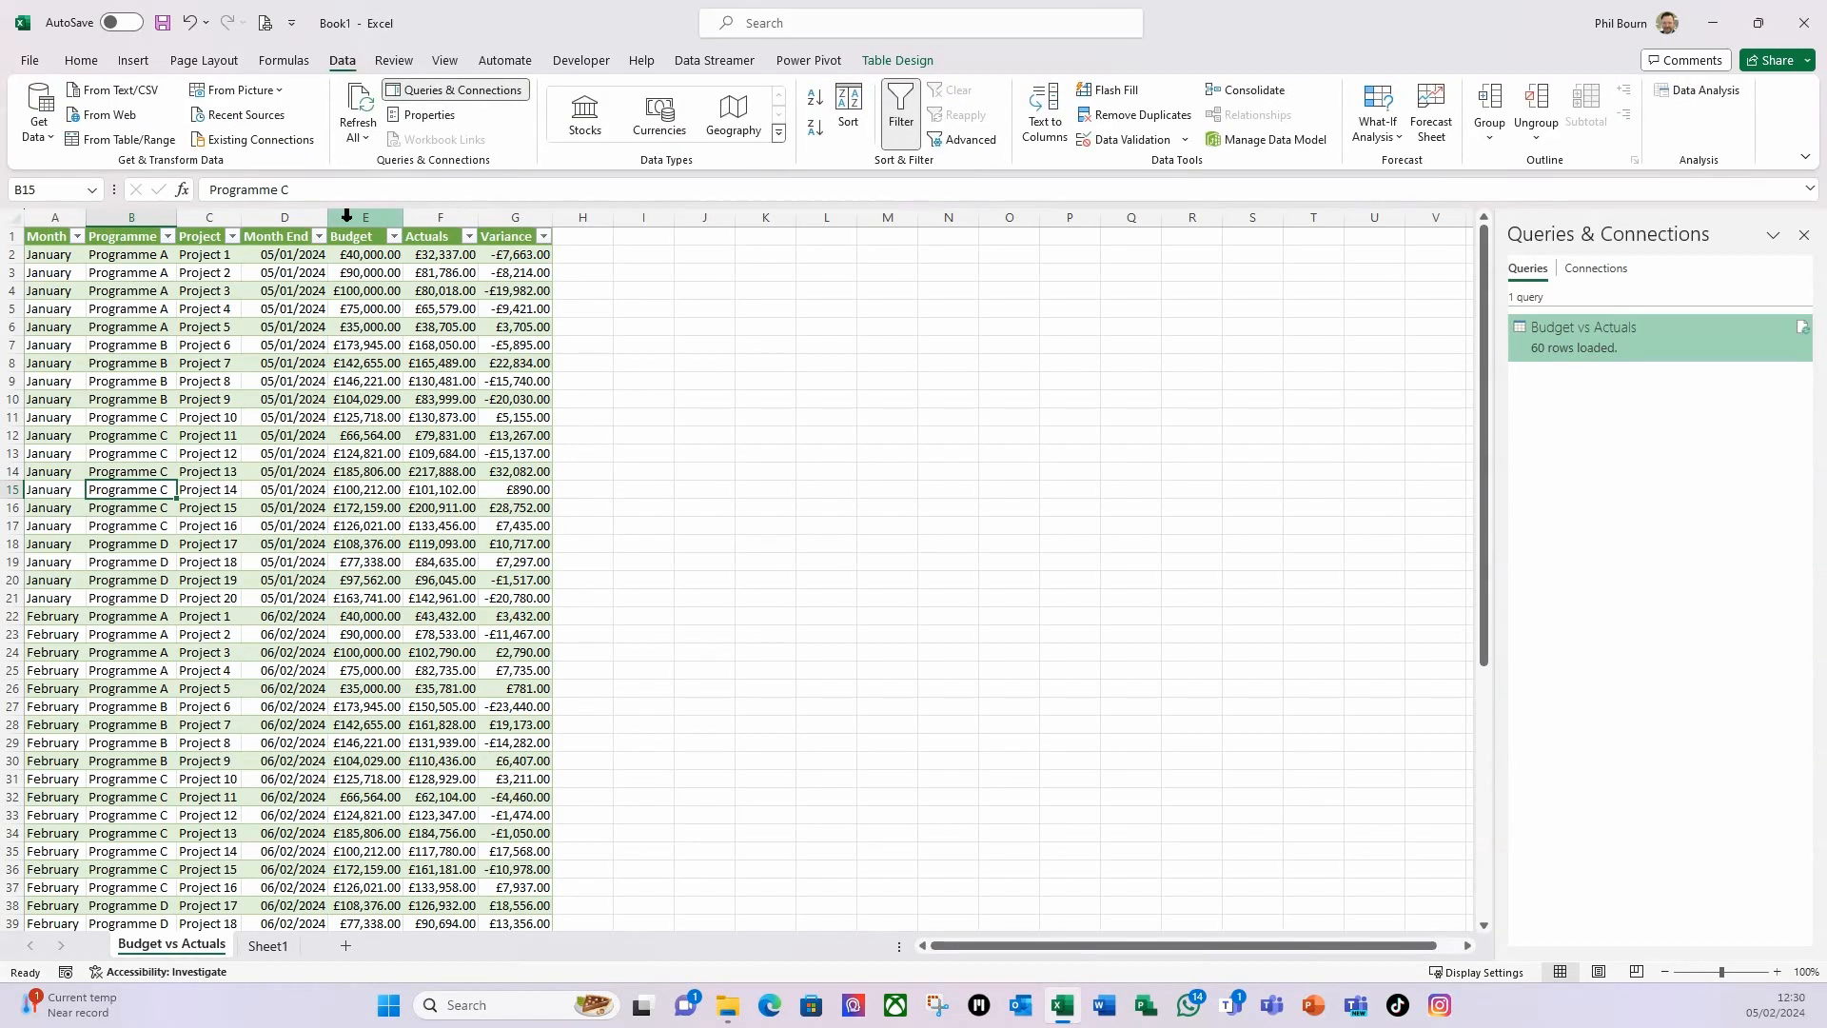
click(358, 106)
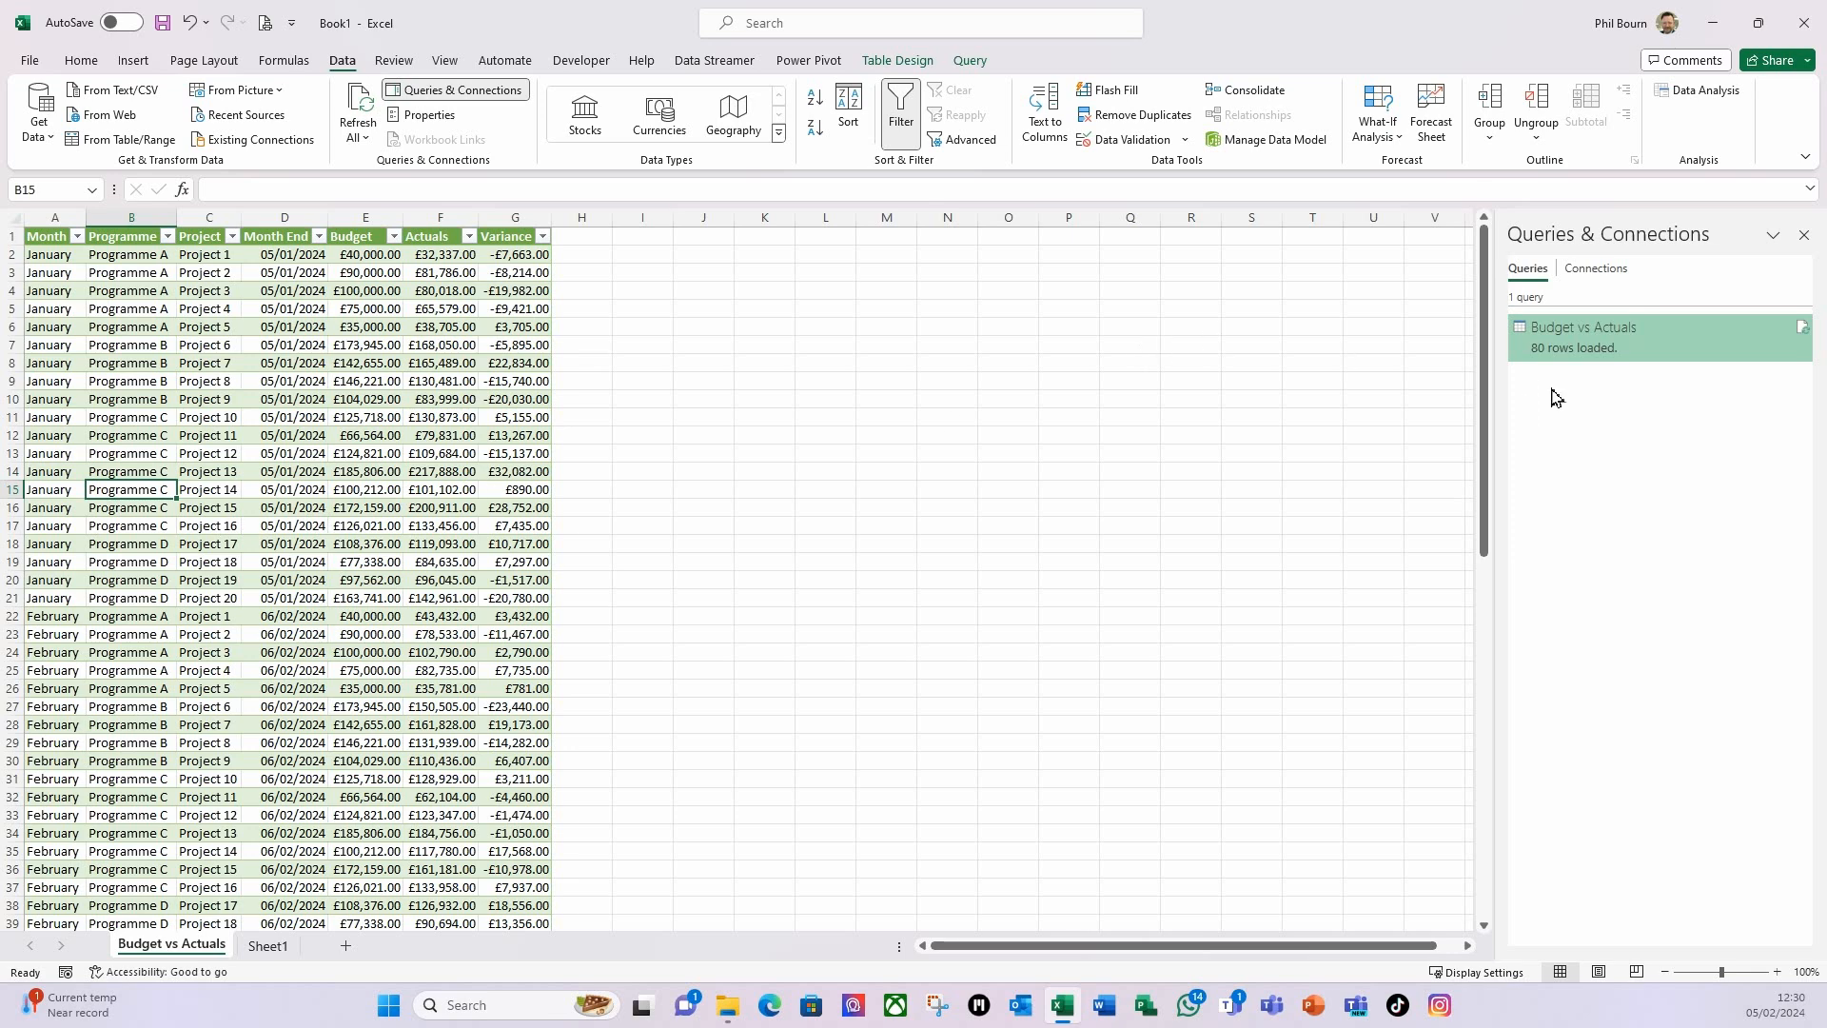
scroll(167, 647, down, 7)
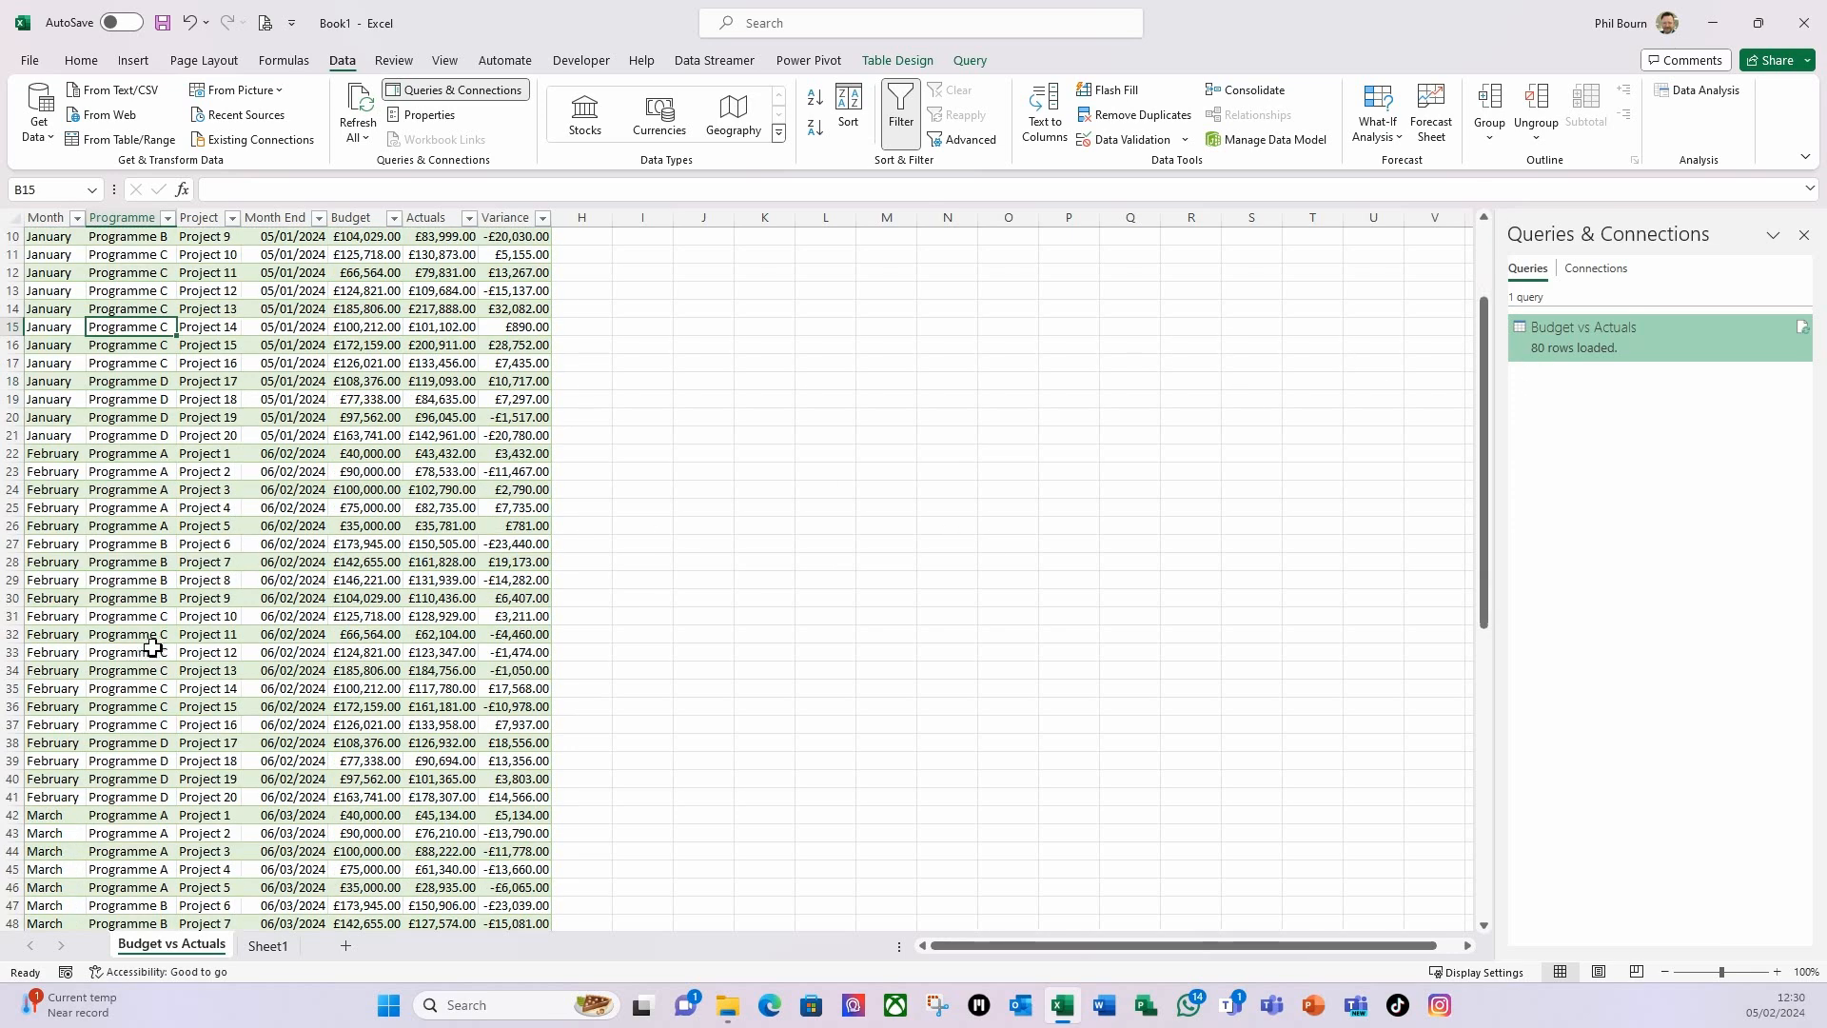
scroll(170, 673, down, 7)
scroll(169, 680, up, 7)
scroll(168, 686, up, 6)
scroll(169, 687, up, 1)
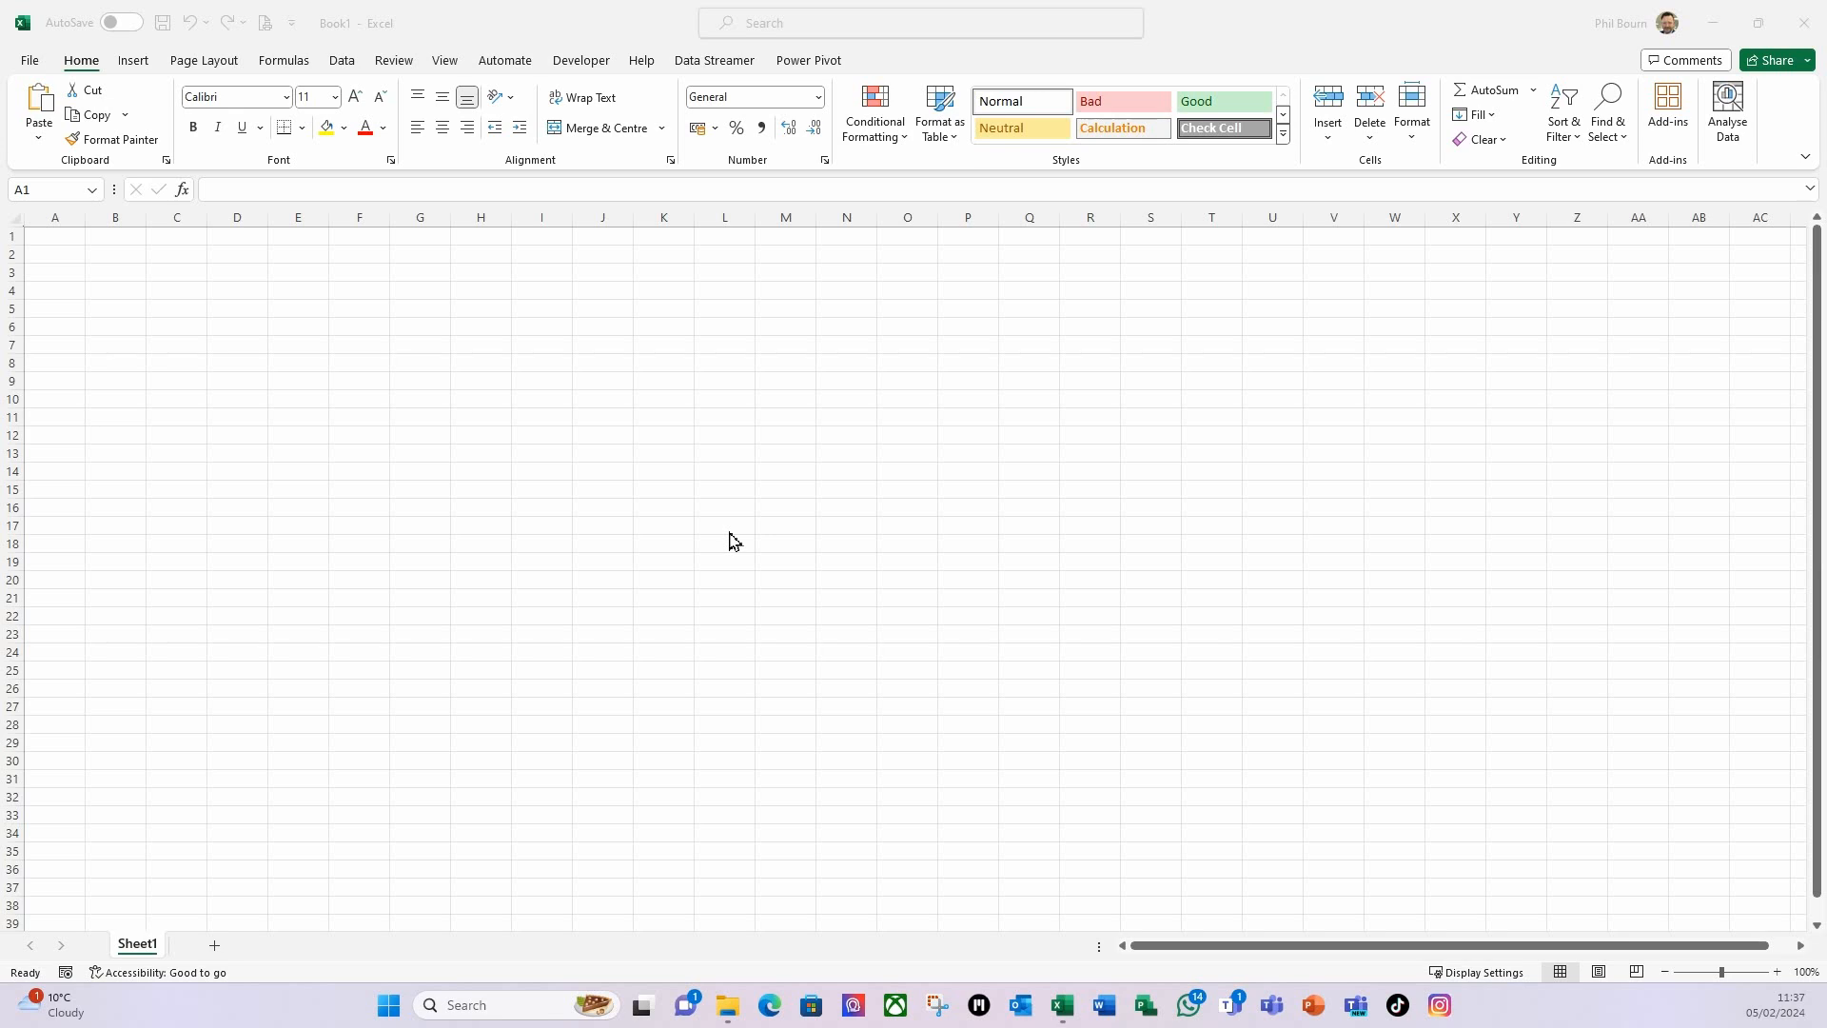
- Open the 1. Jan 24 - Portfolio Actuals loc 1 workbook from its folder, check its sheet and table names, and close it
click(728, 1005)
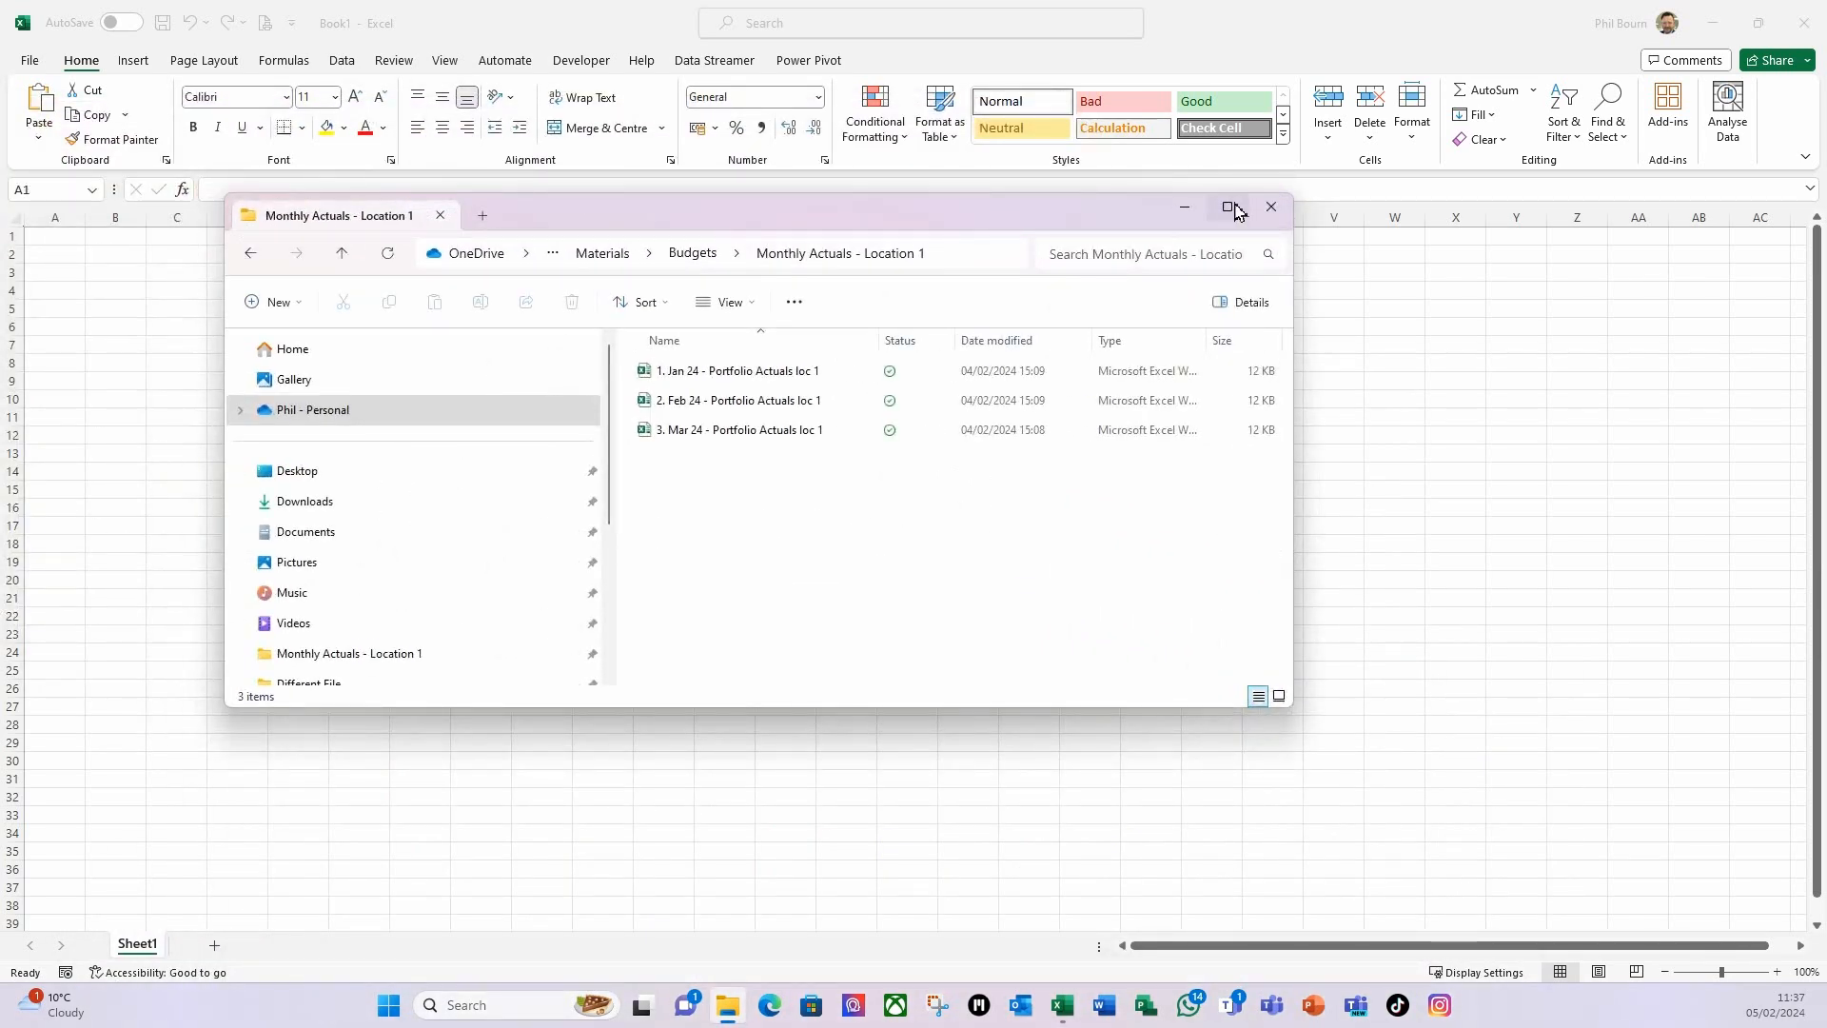
click(1232, 208)
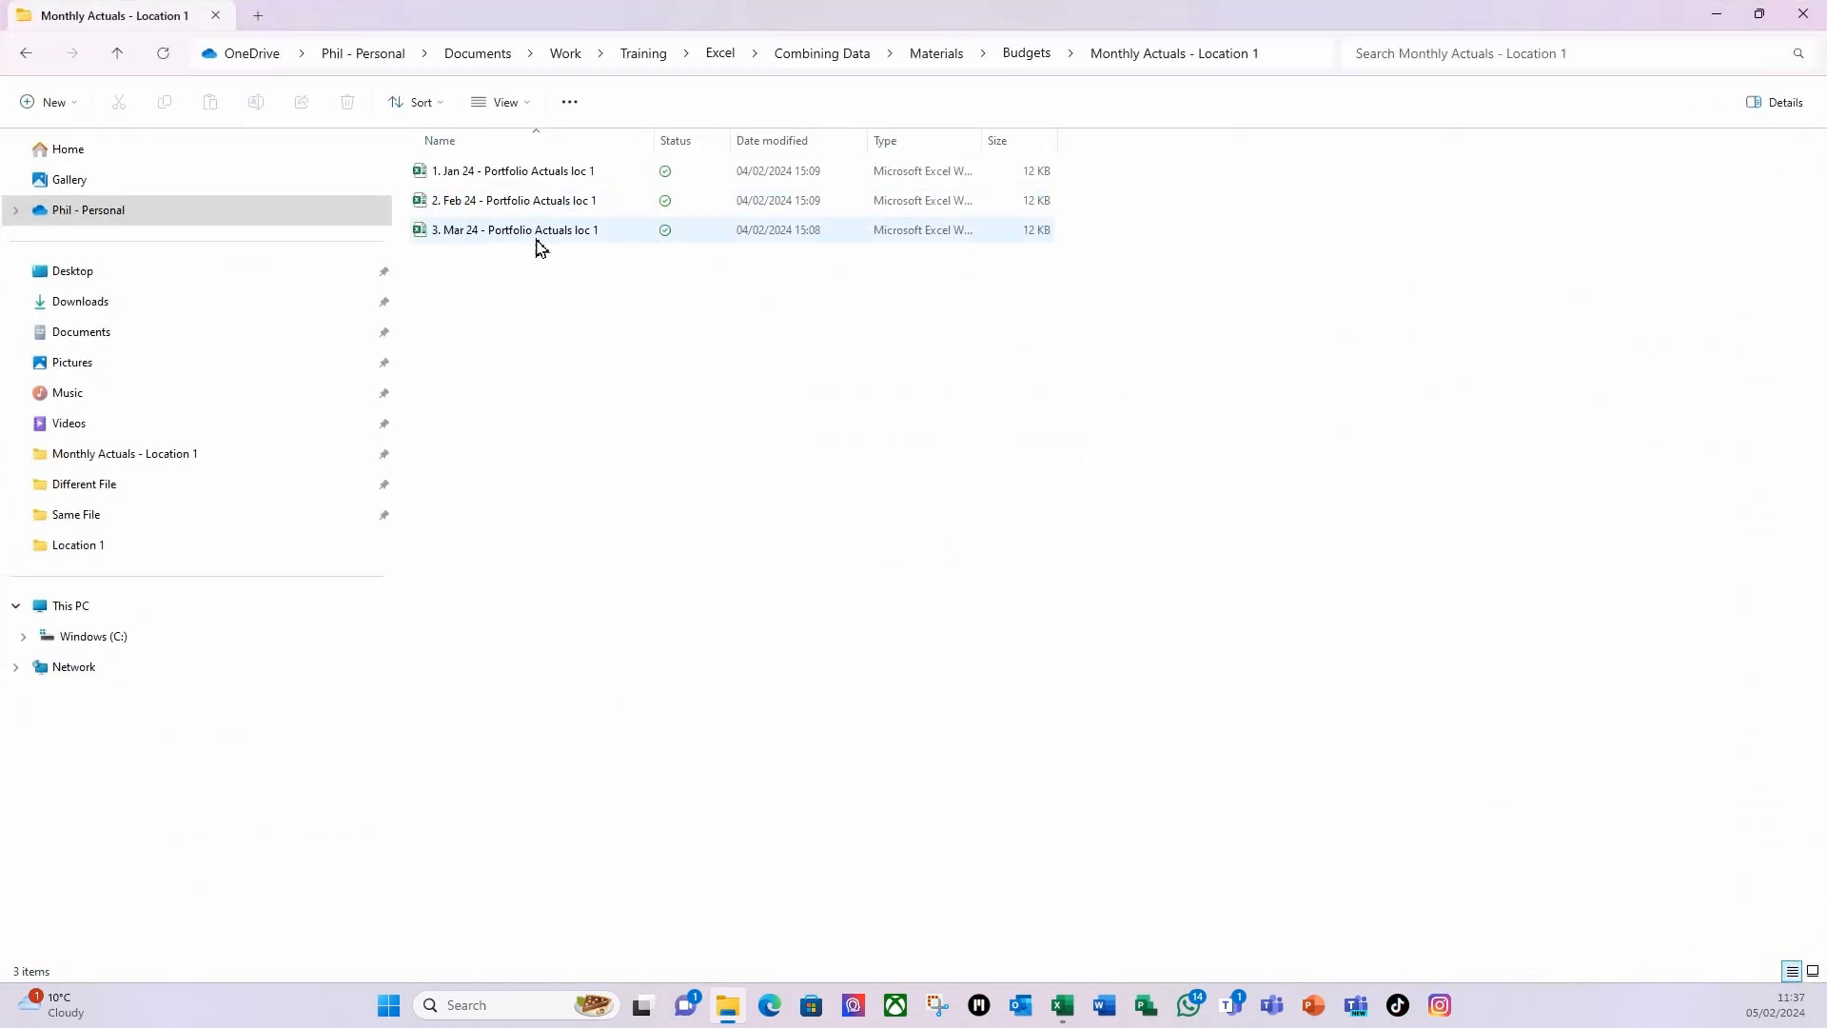
click(522, 188)
key(alt+Tab)
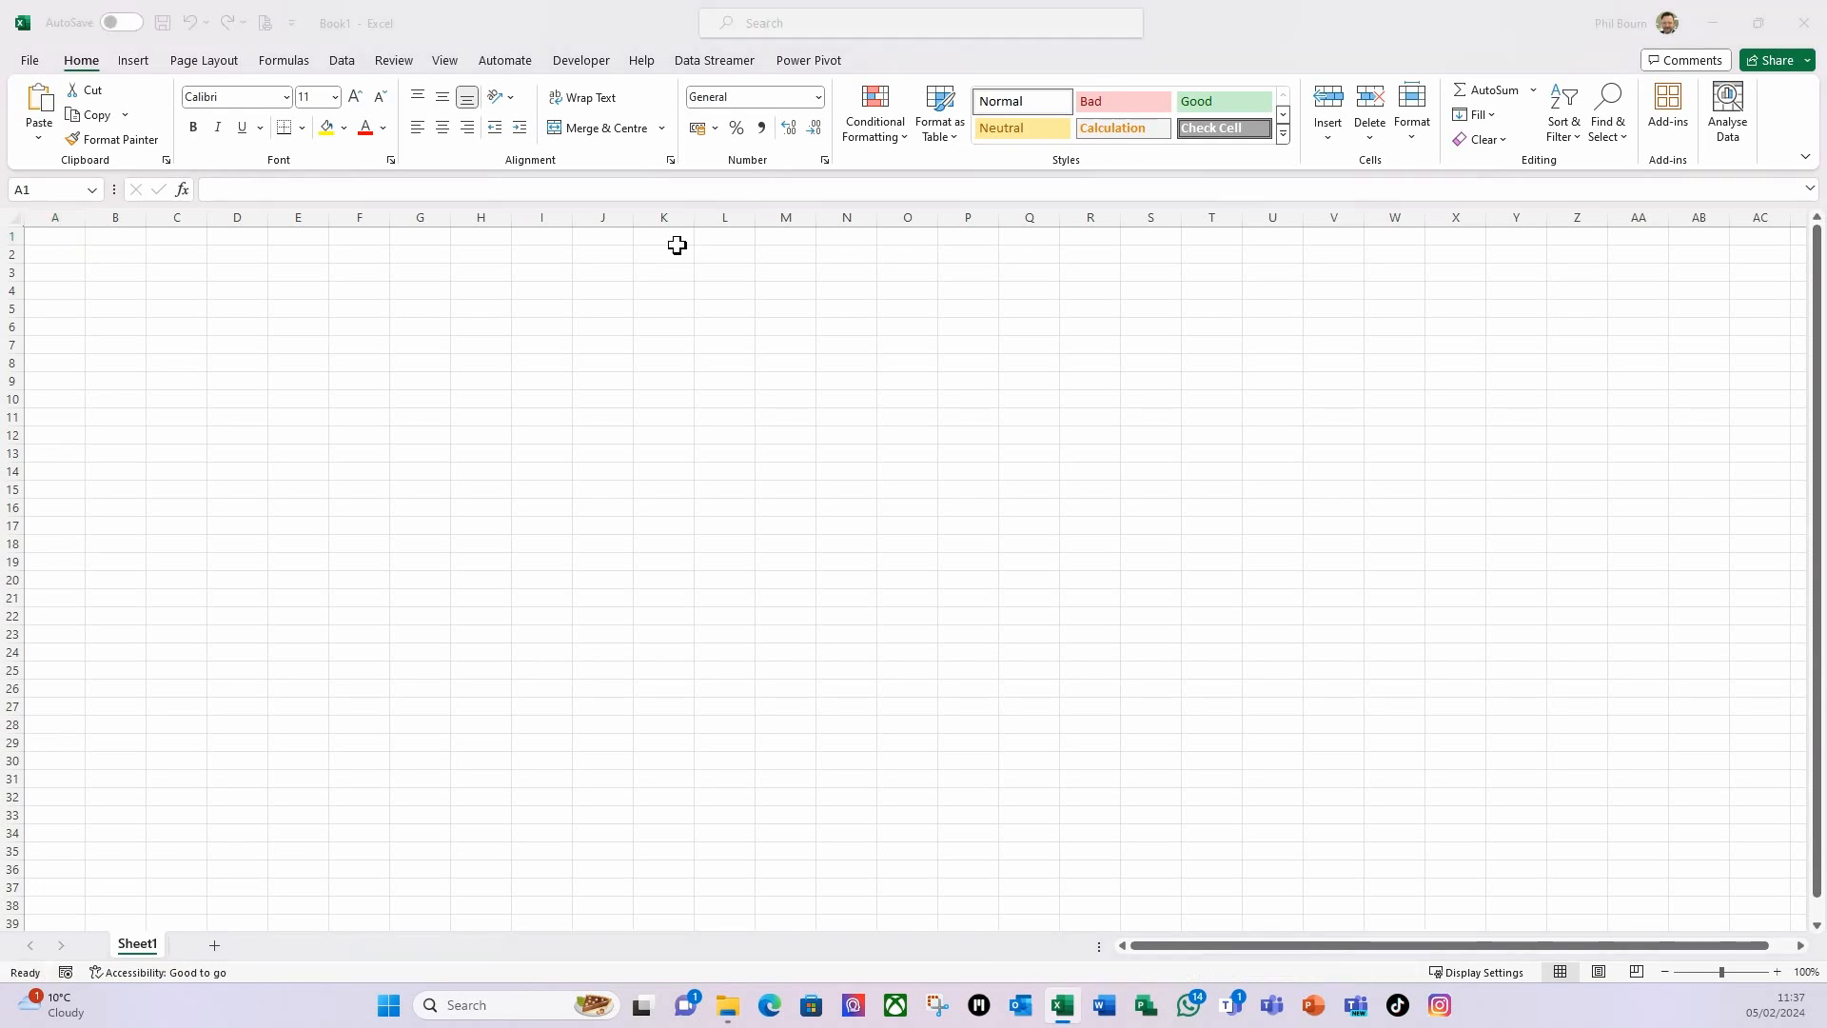
click(268, 729)
click(158, 363)
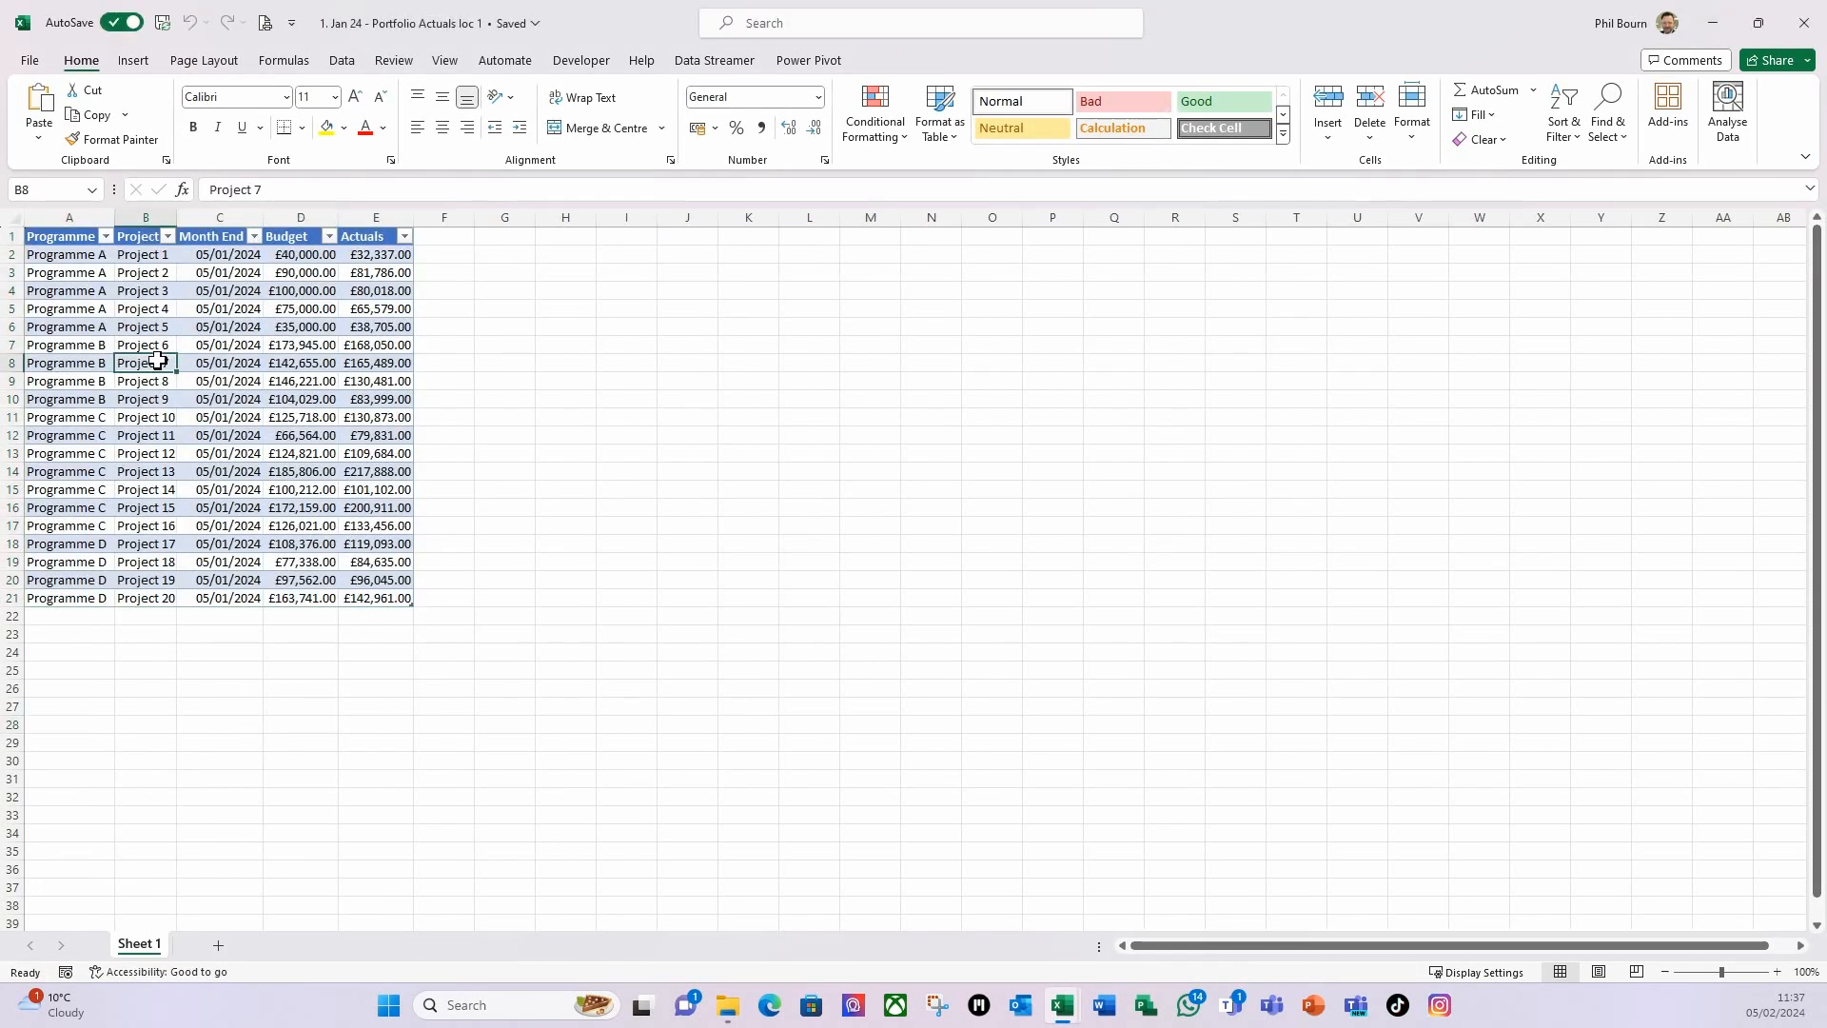
click(877, 64)
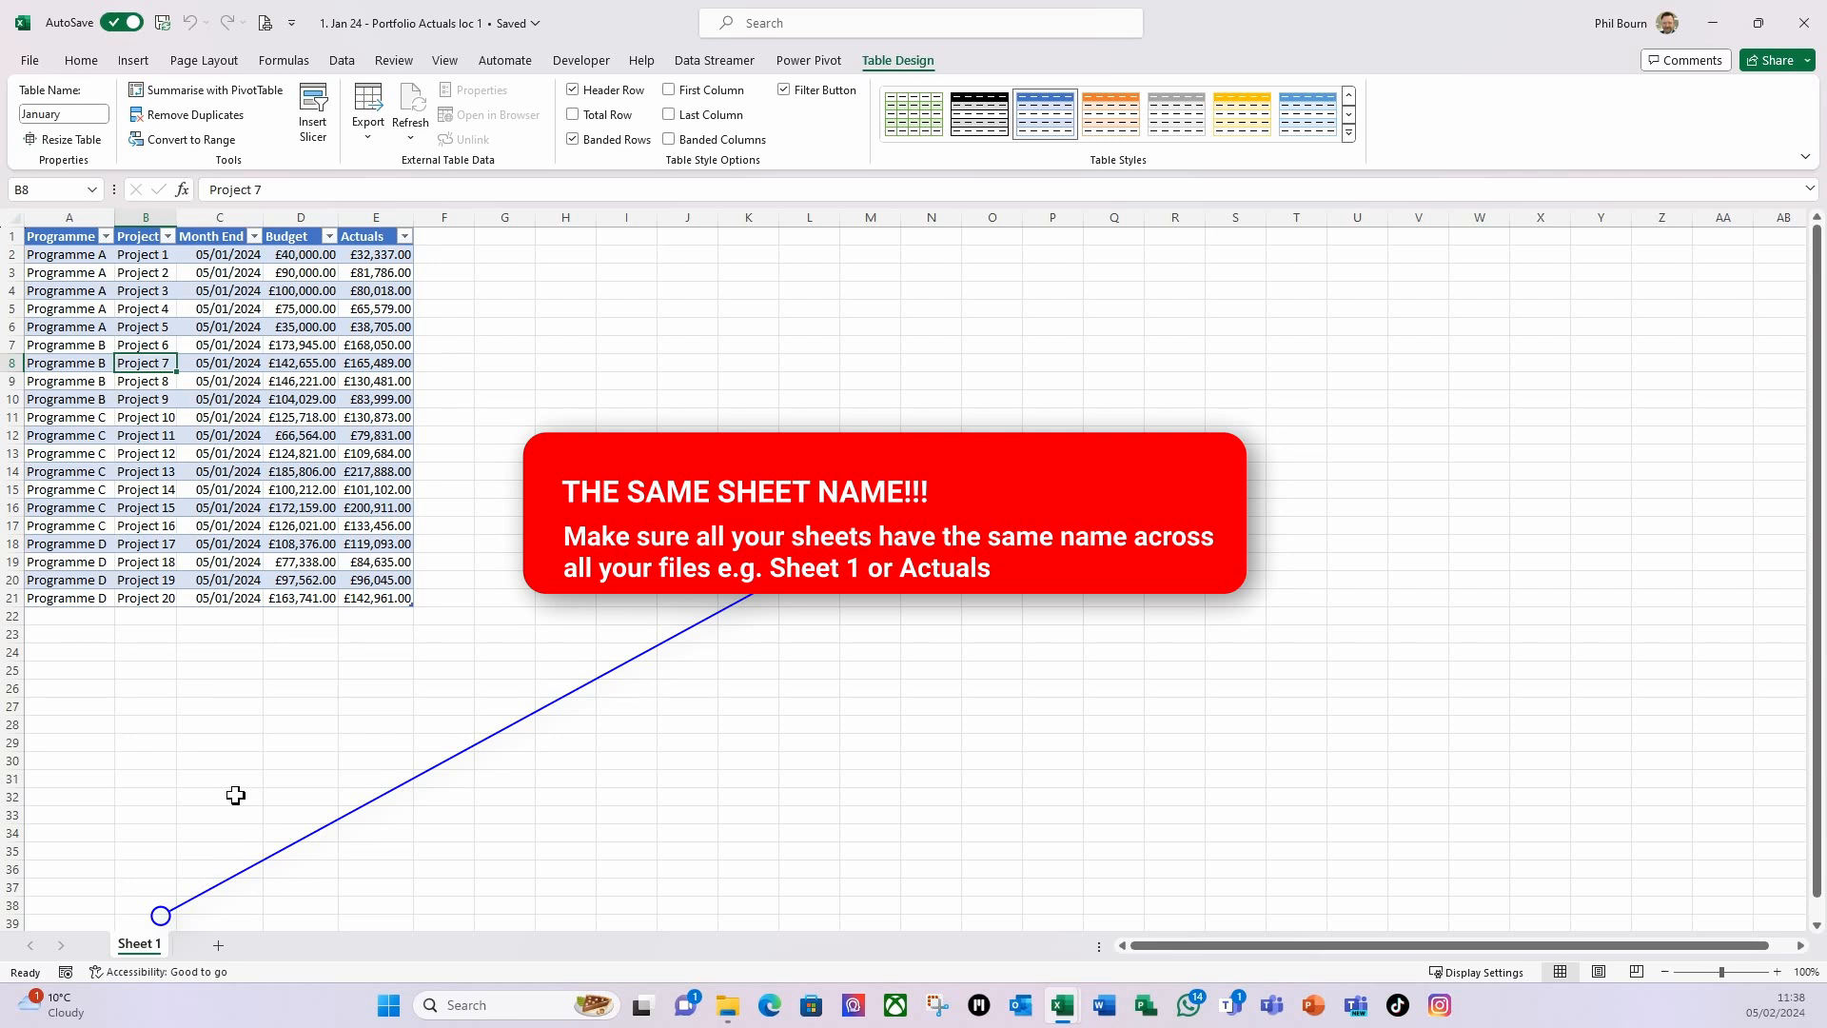
click(249, 456)
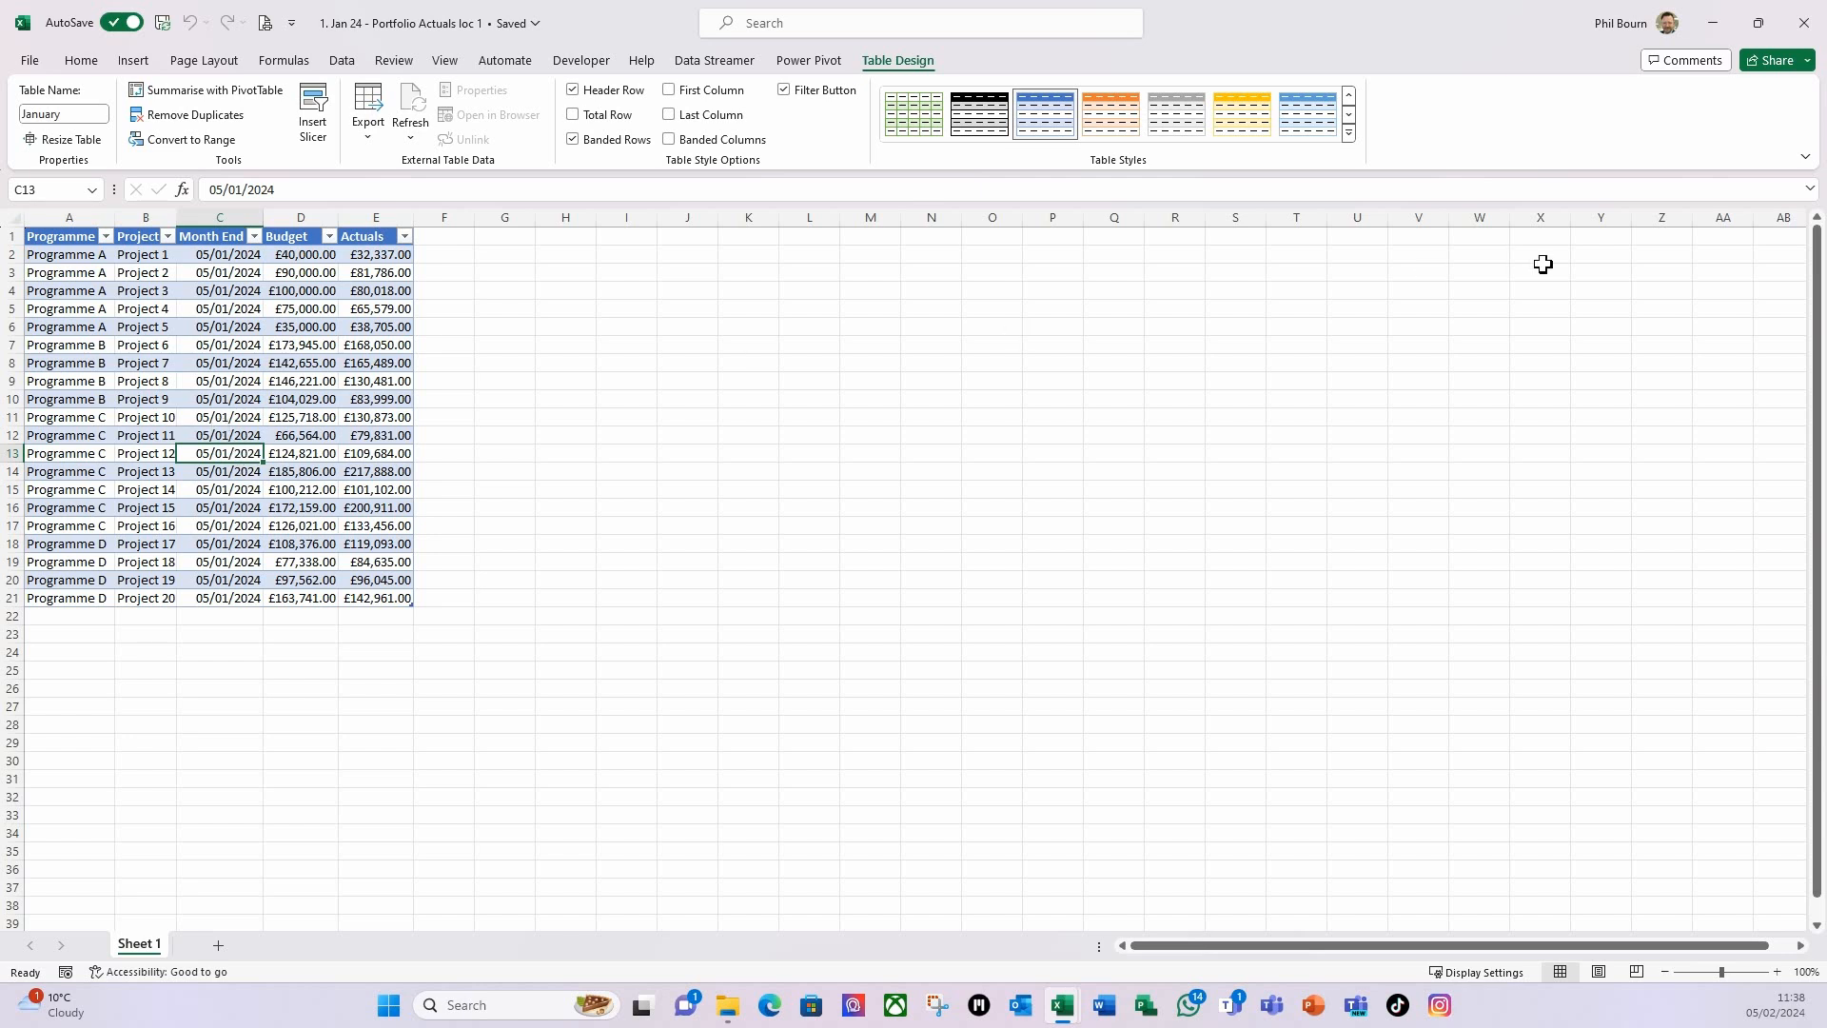
click(1806, 29)
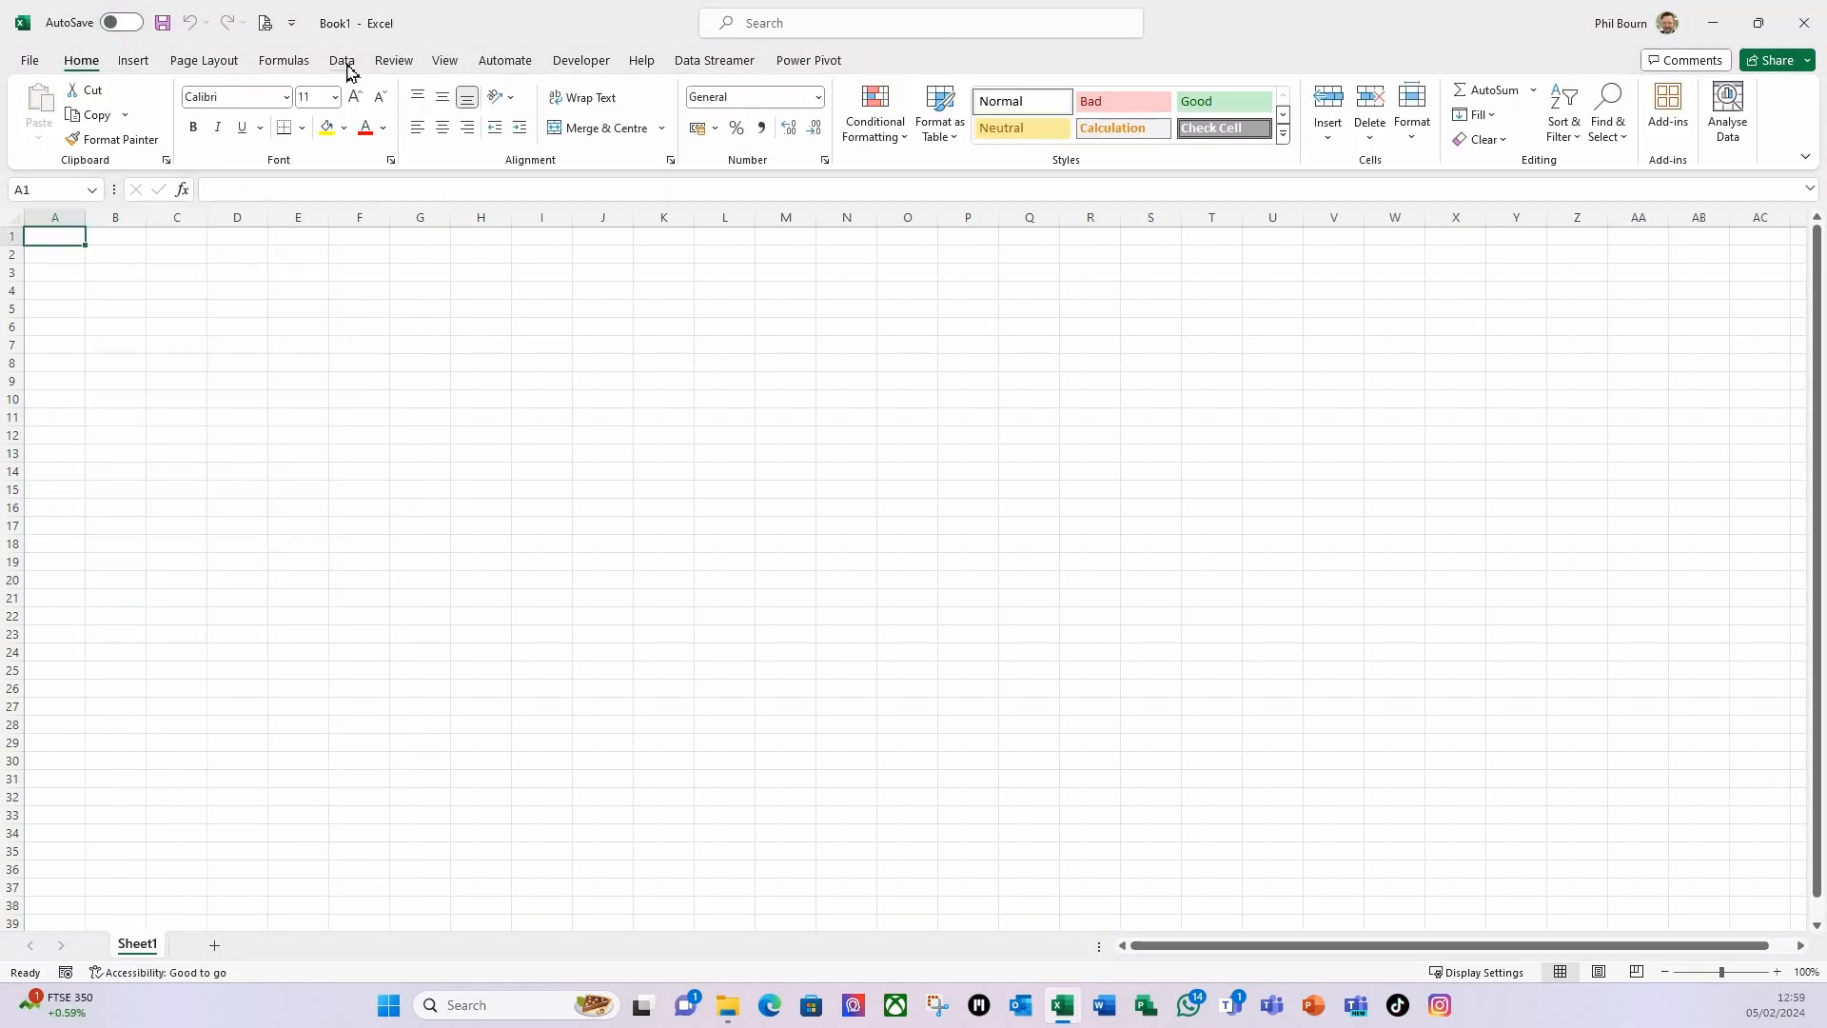
- Import the Monthly Actuals - Location 1 folder from Budgets as a data source and open it for transformation in Power Query
click(344, 63)
click(54, 142)
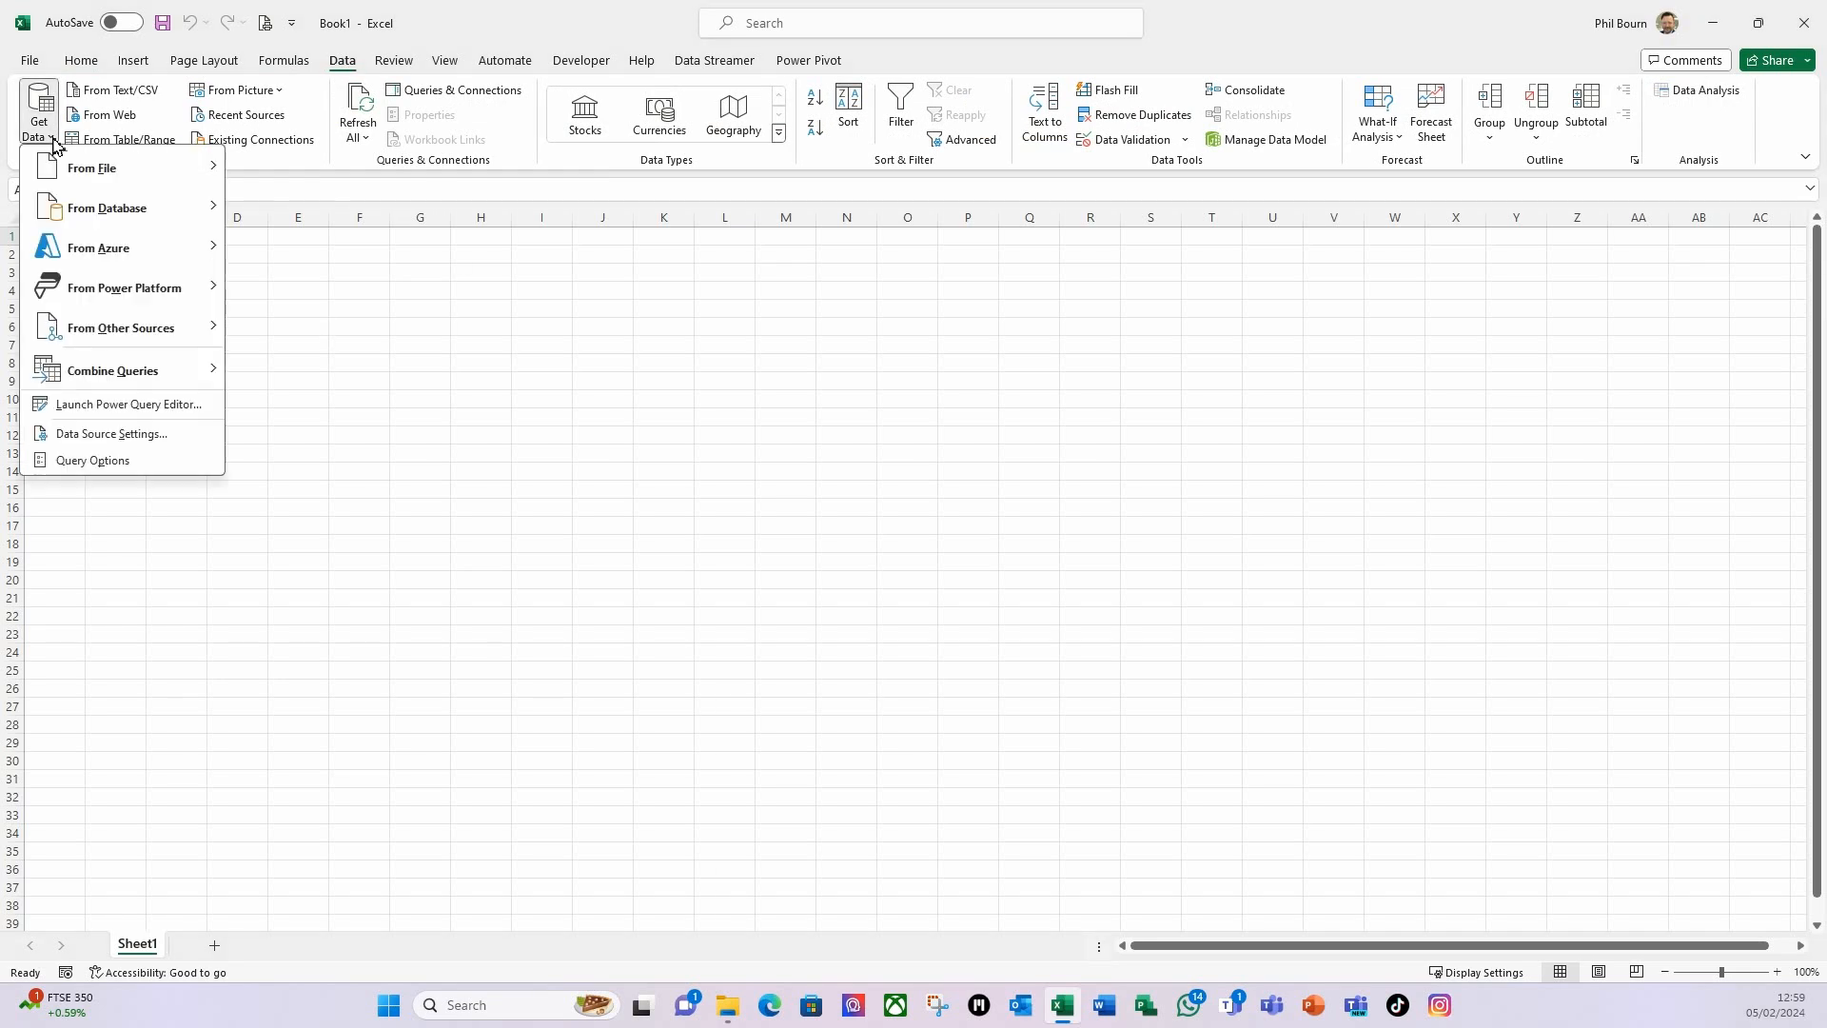
mouse_move(90, 176)
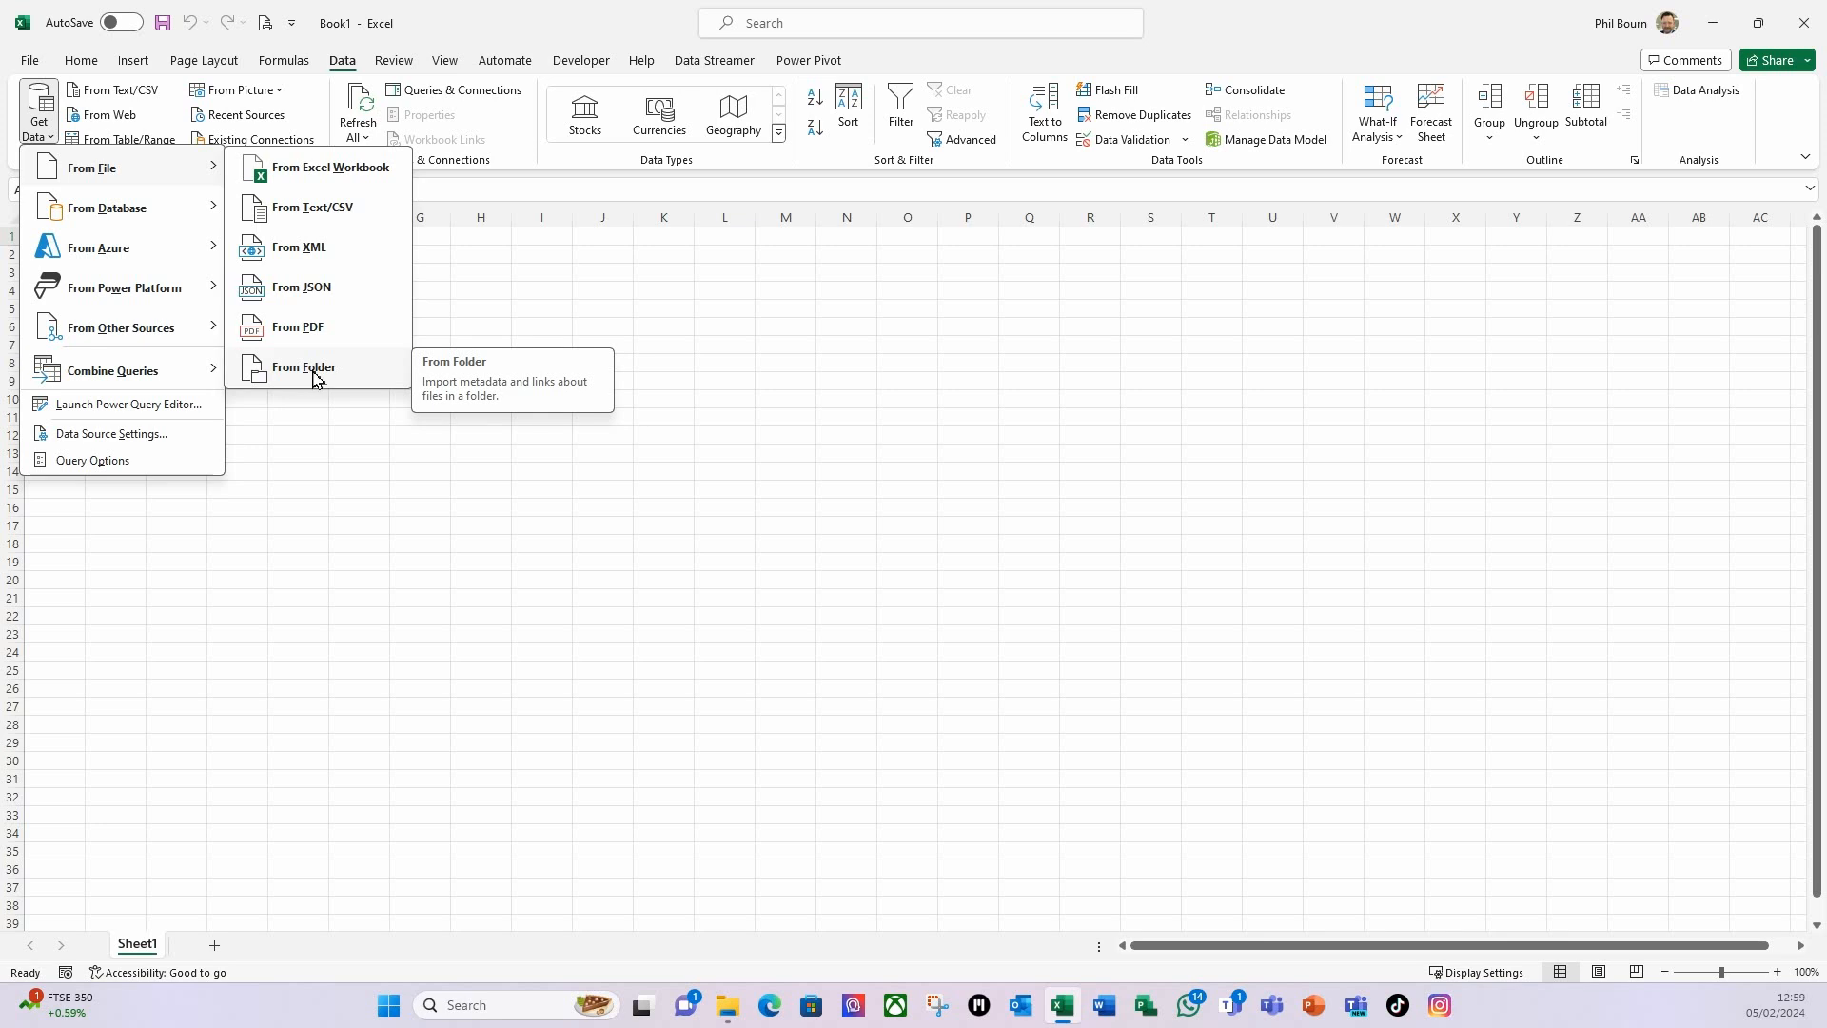
click(312, 373)
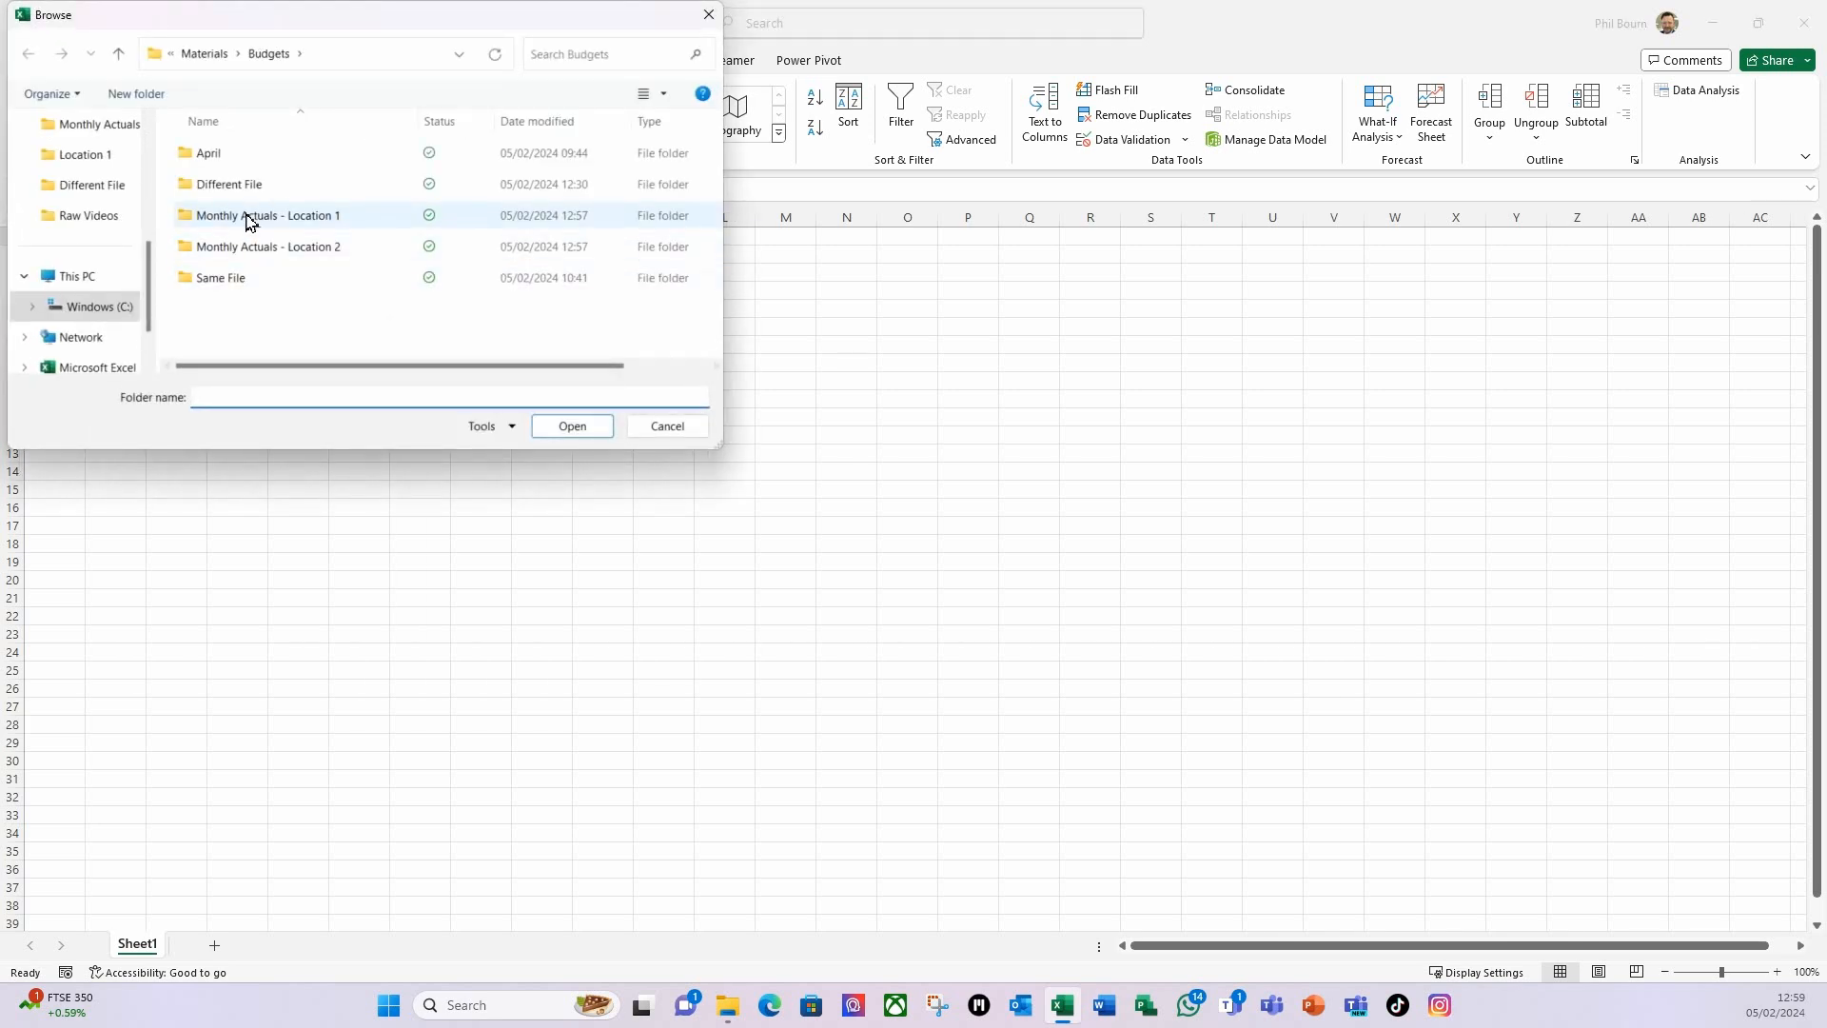
double_click(228, 217)
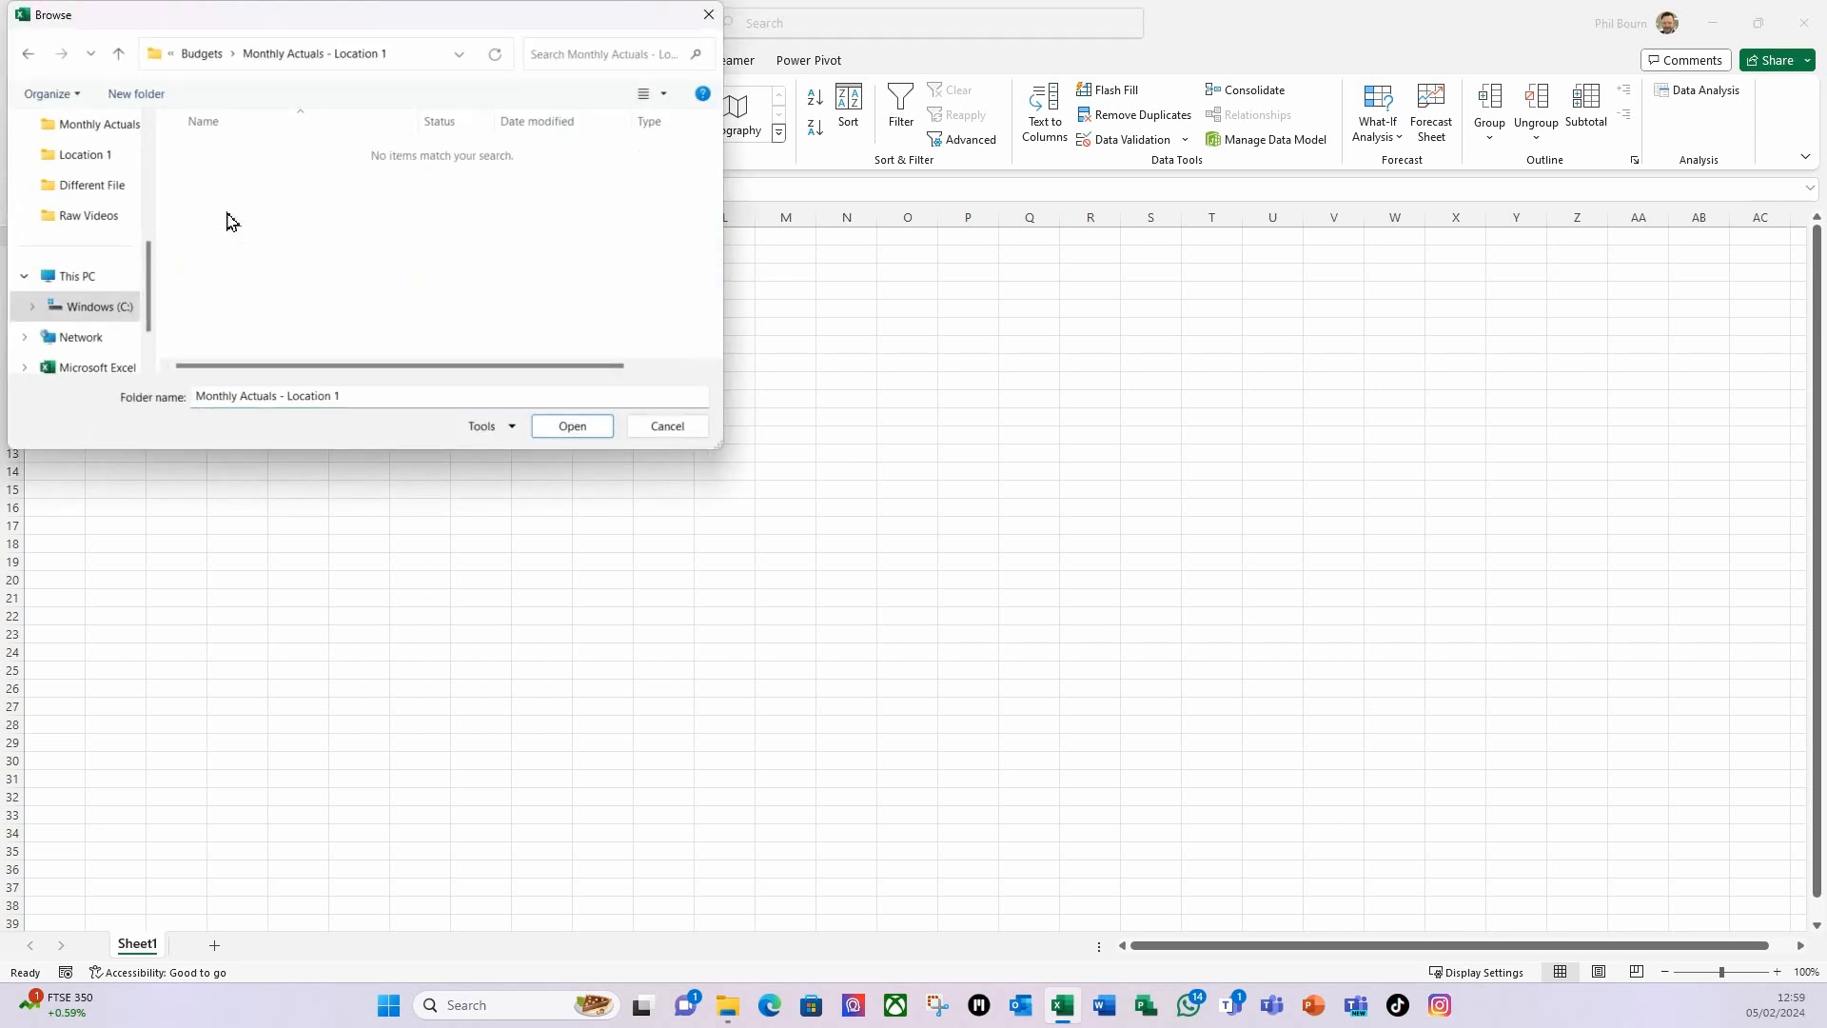
click(572, 427)
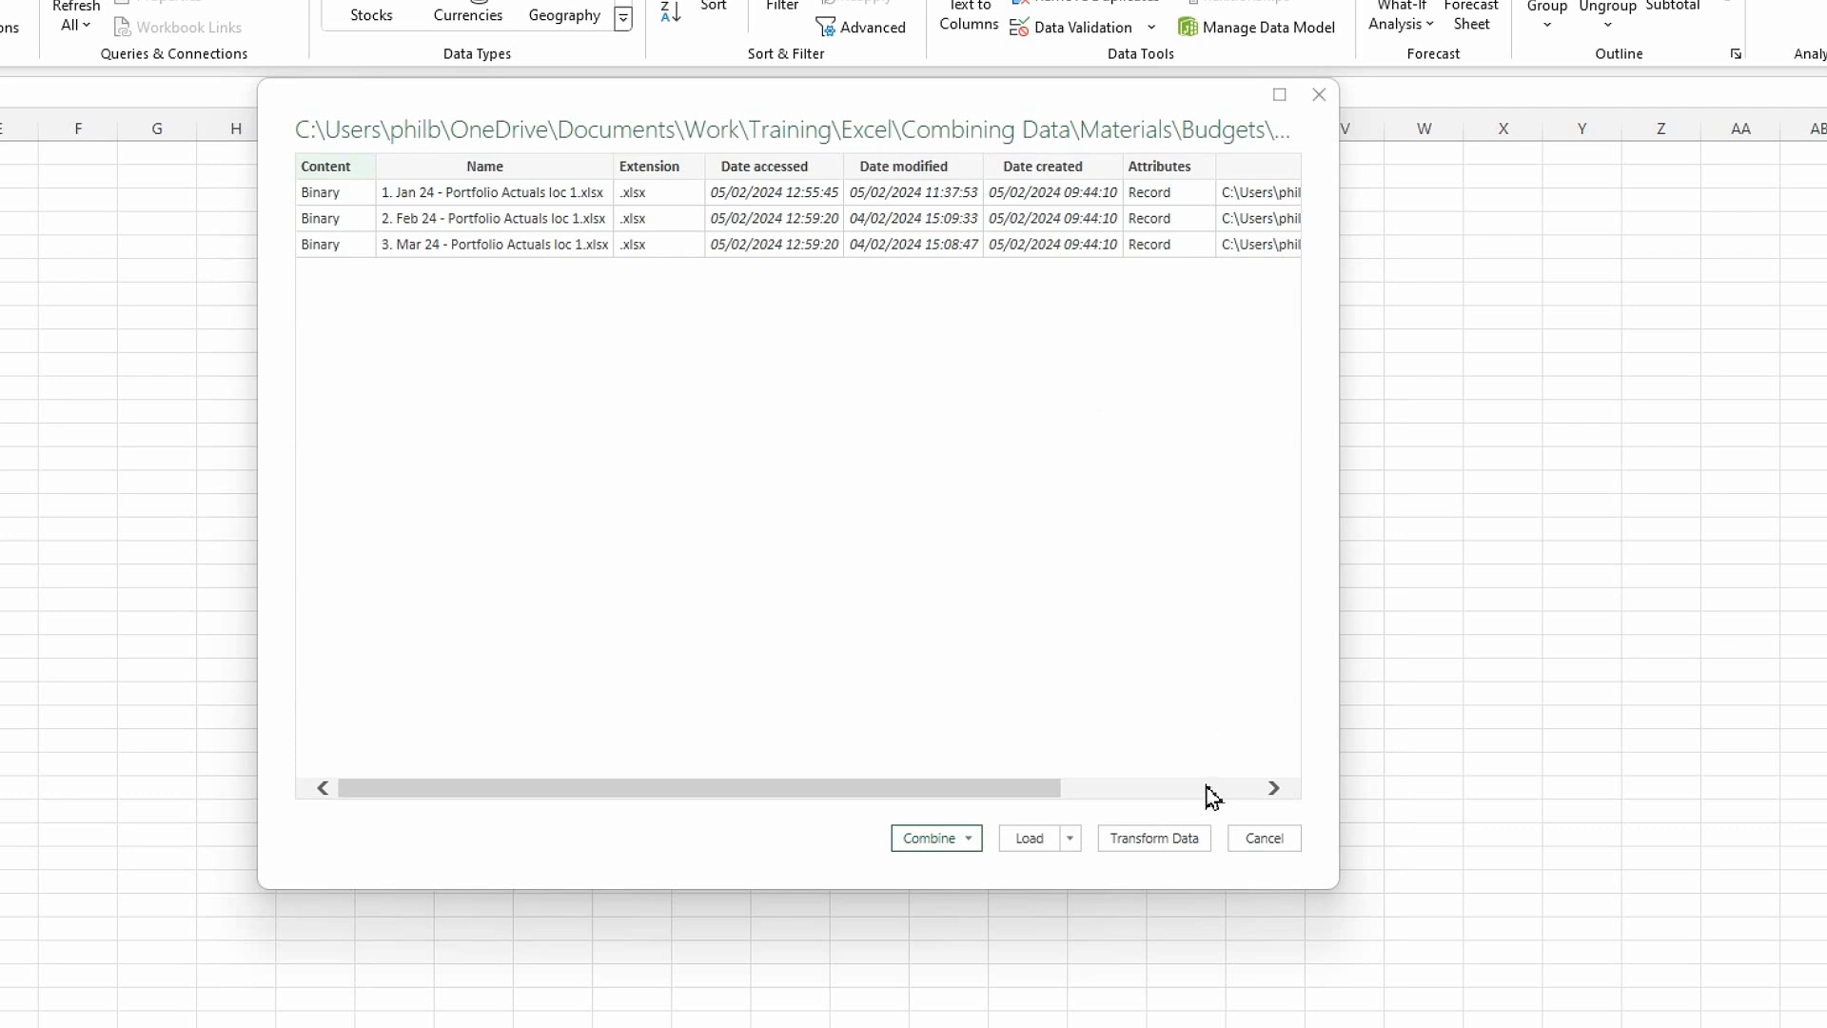
click(1161, 841)
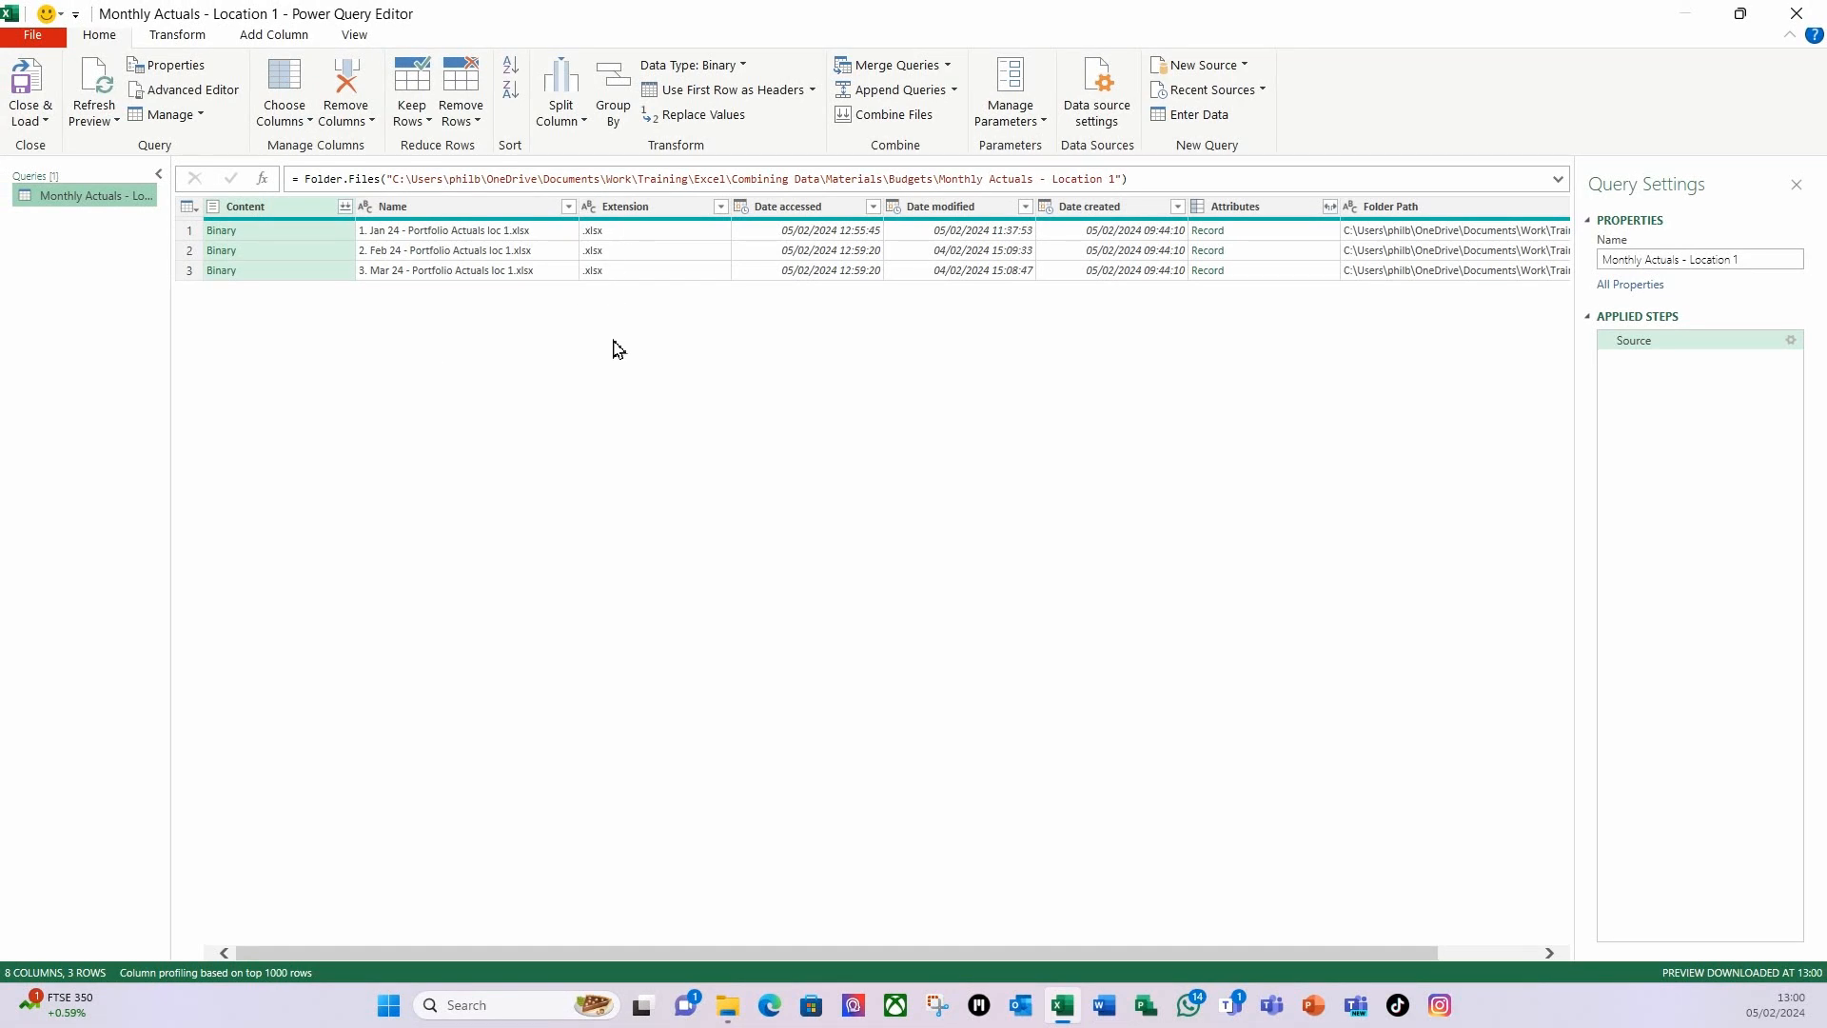
- Move the Name column ahead of Content in the Location 1 query and remove all columns except these two
click(450, 209)
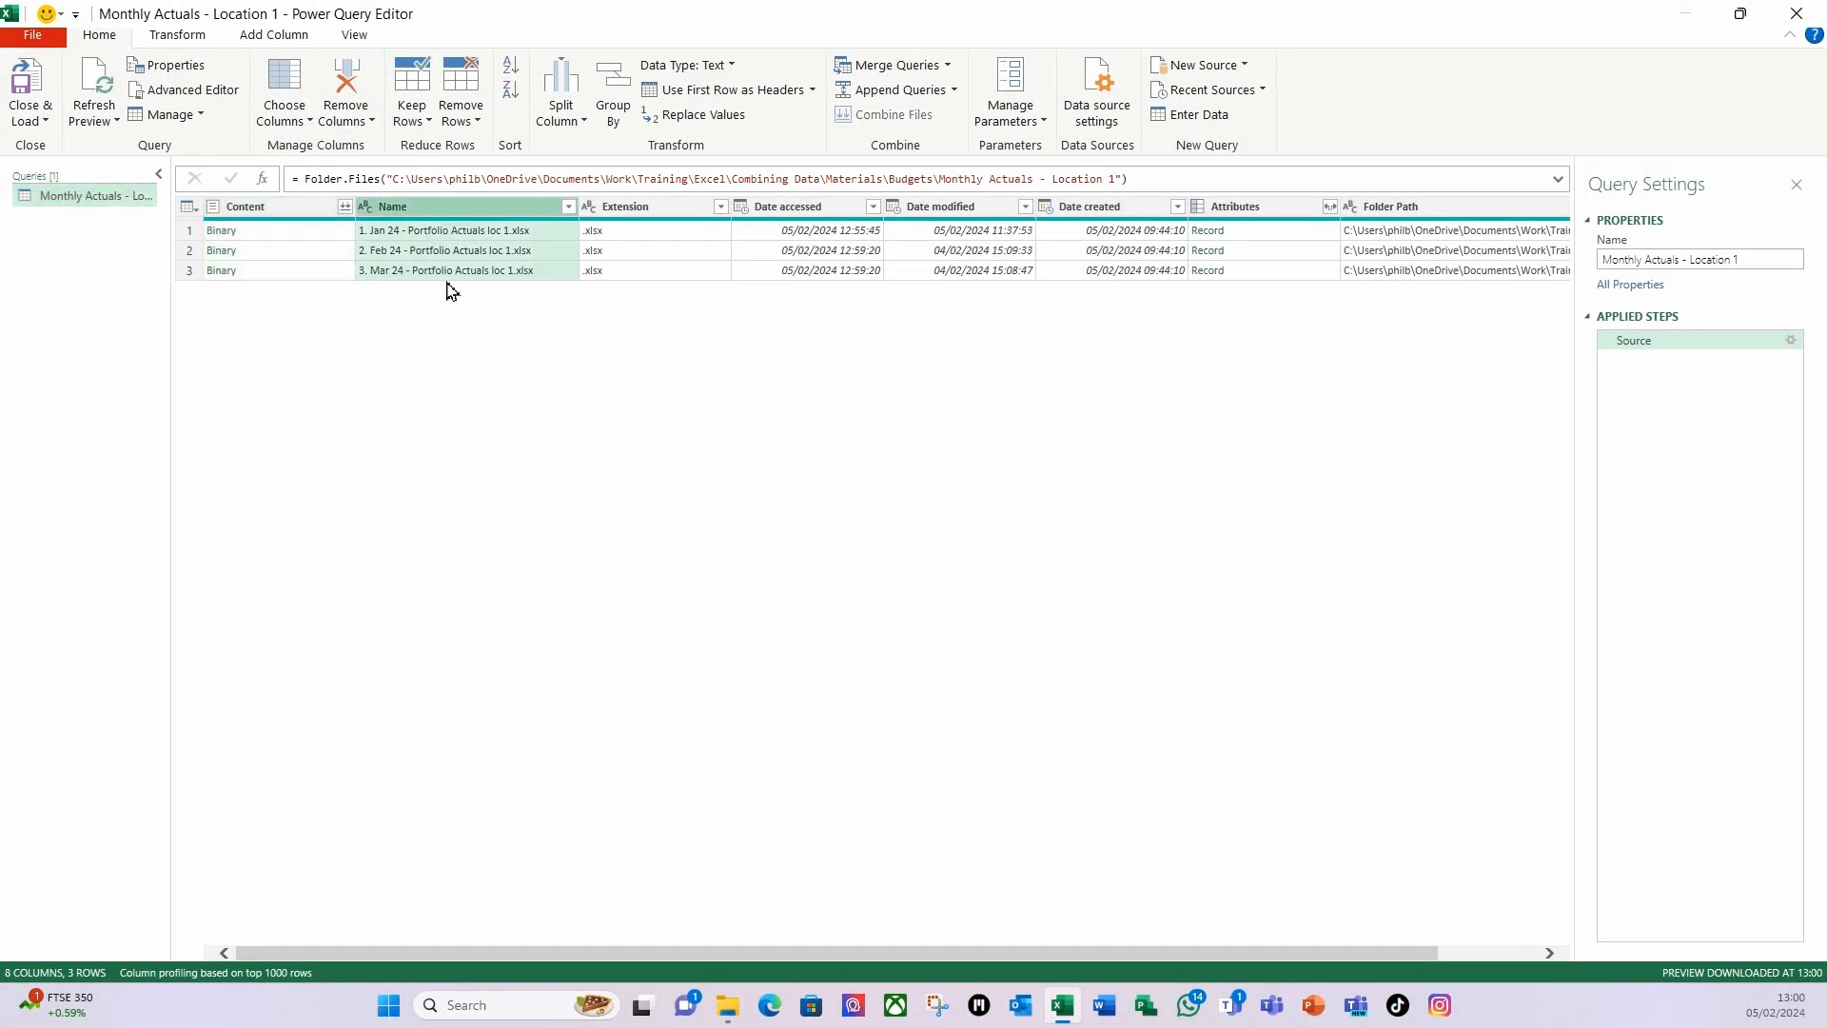
drag(450, 209, 346, 204)
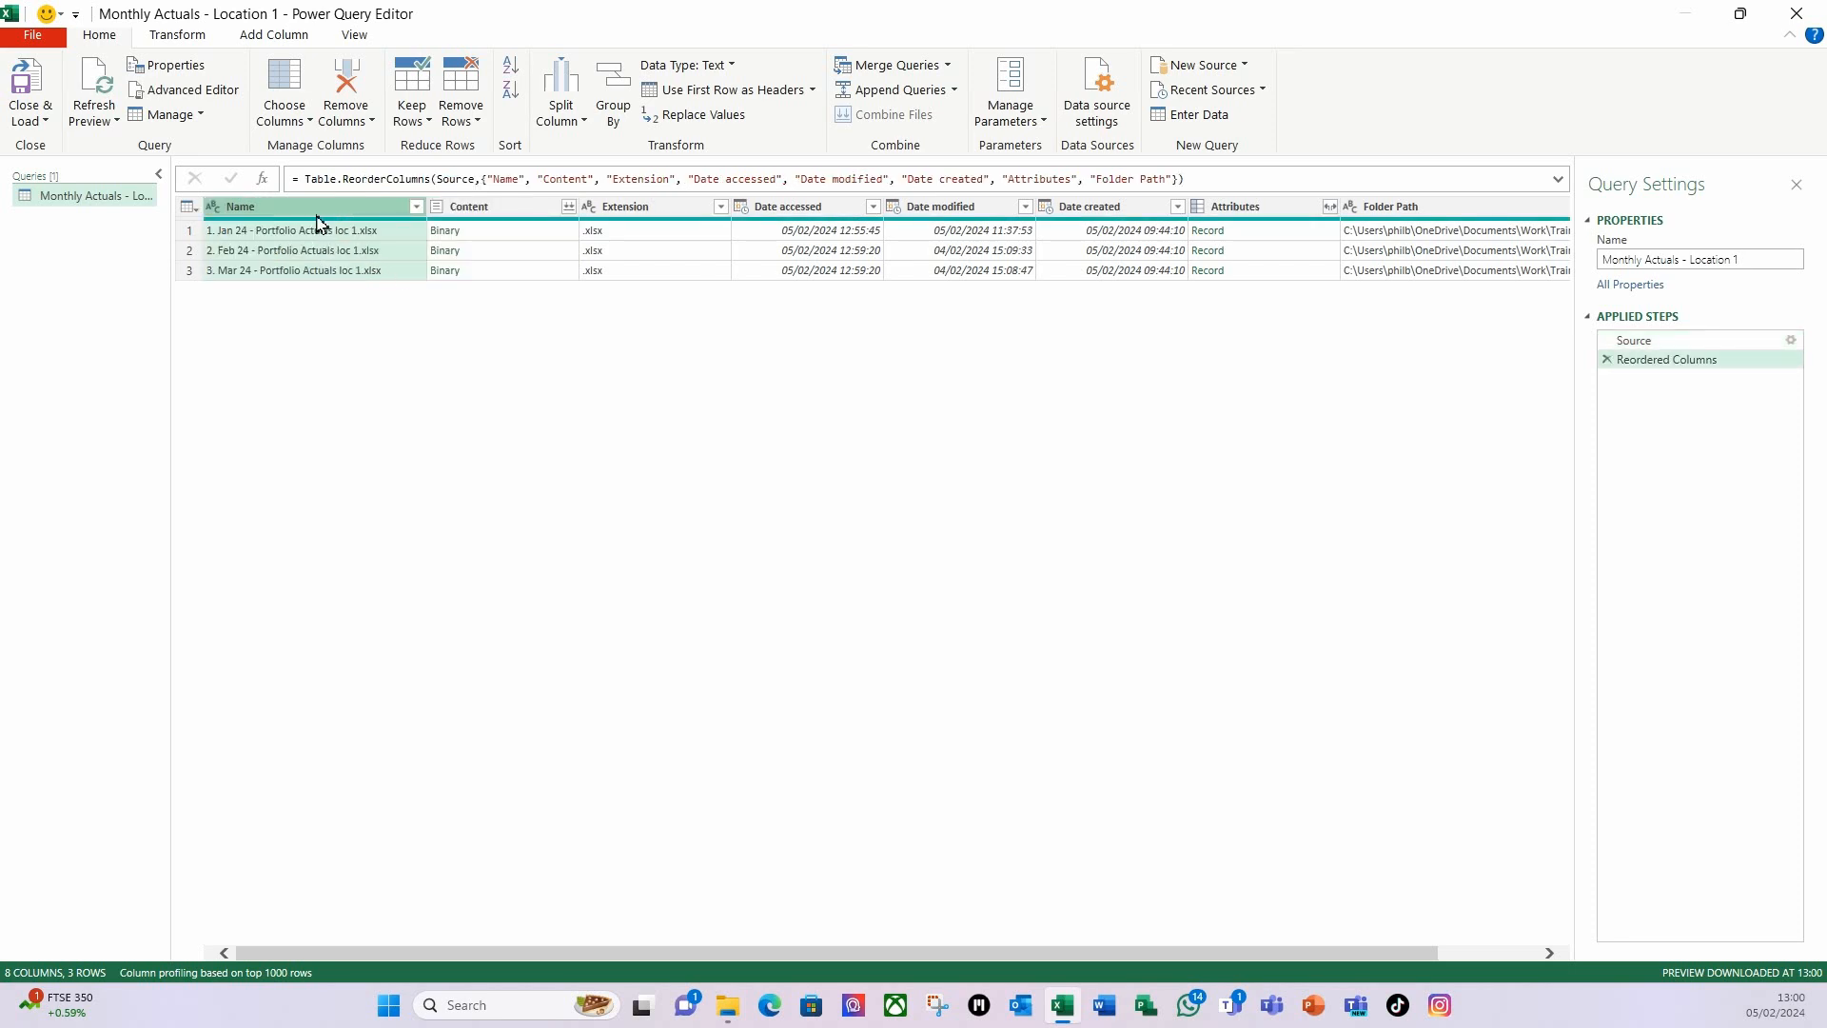
click(500, 212)
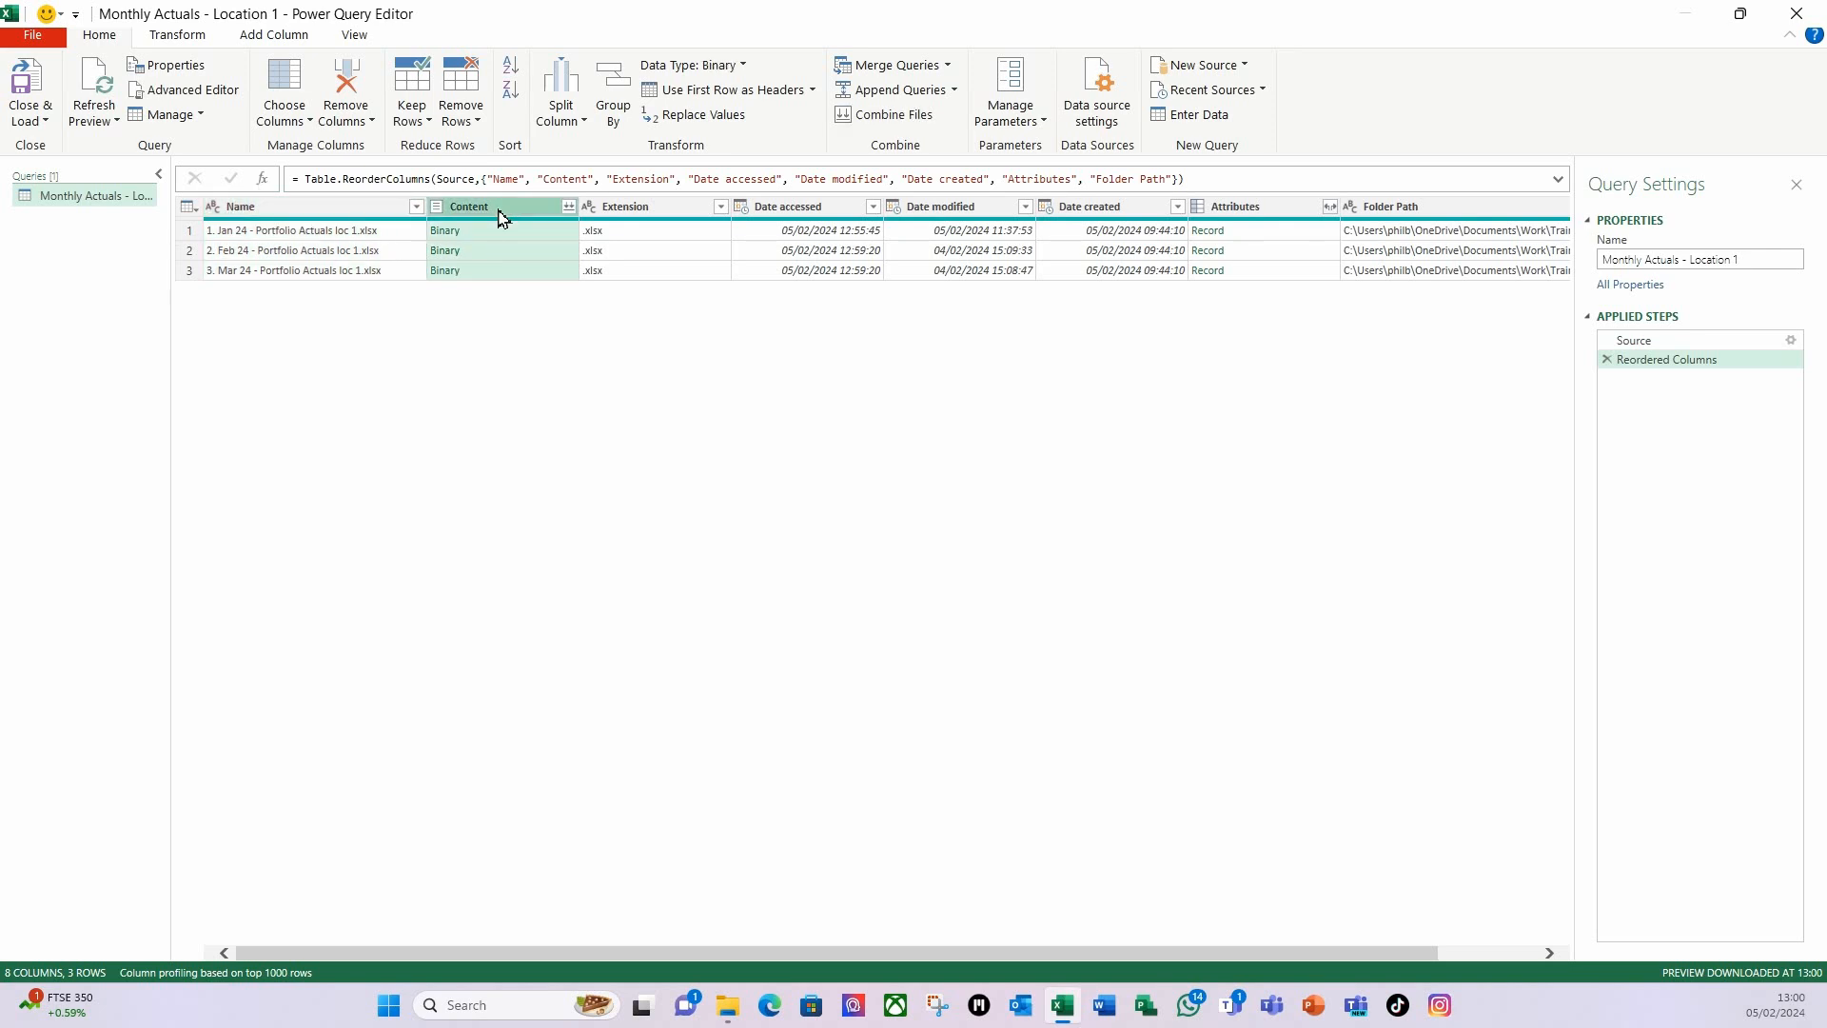
click(376, 211)
ctrl+click(487, 210)
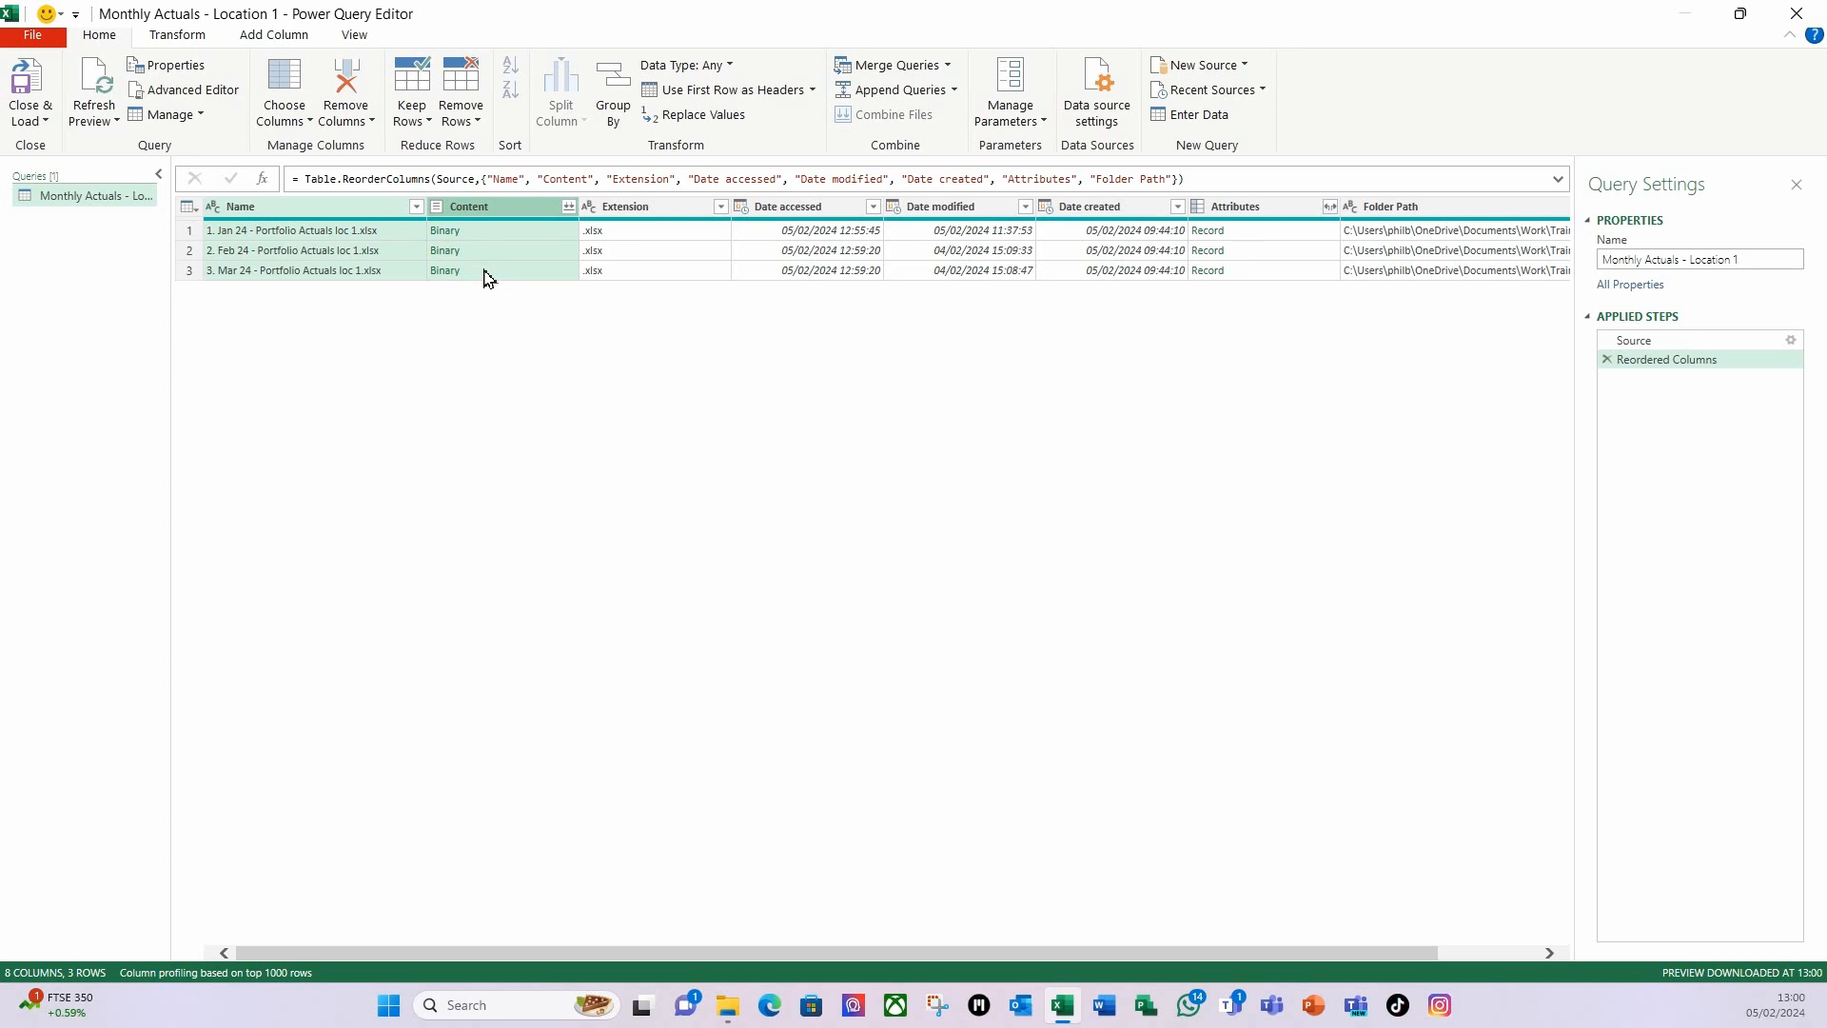
click(371, 122)
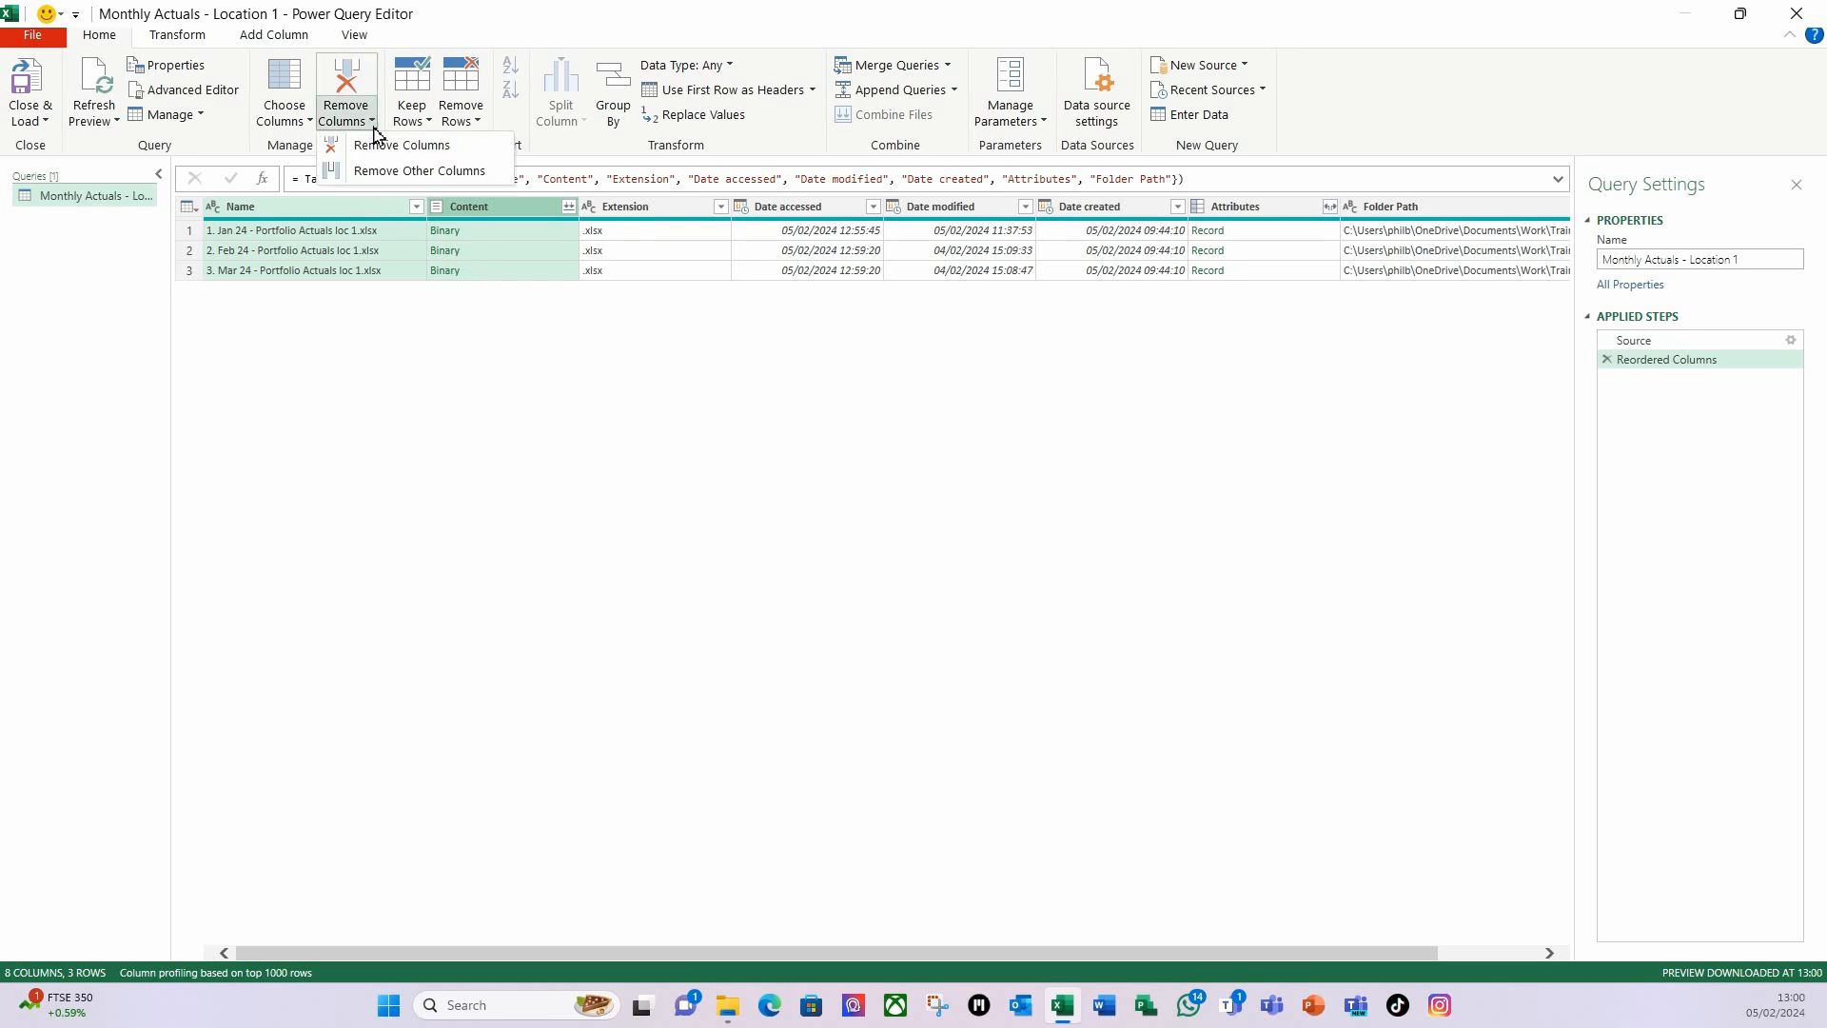
click(382, 173)
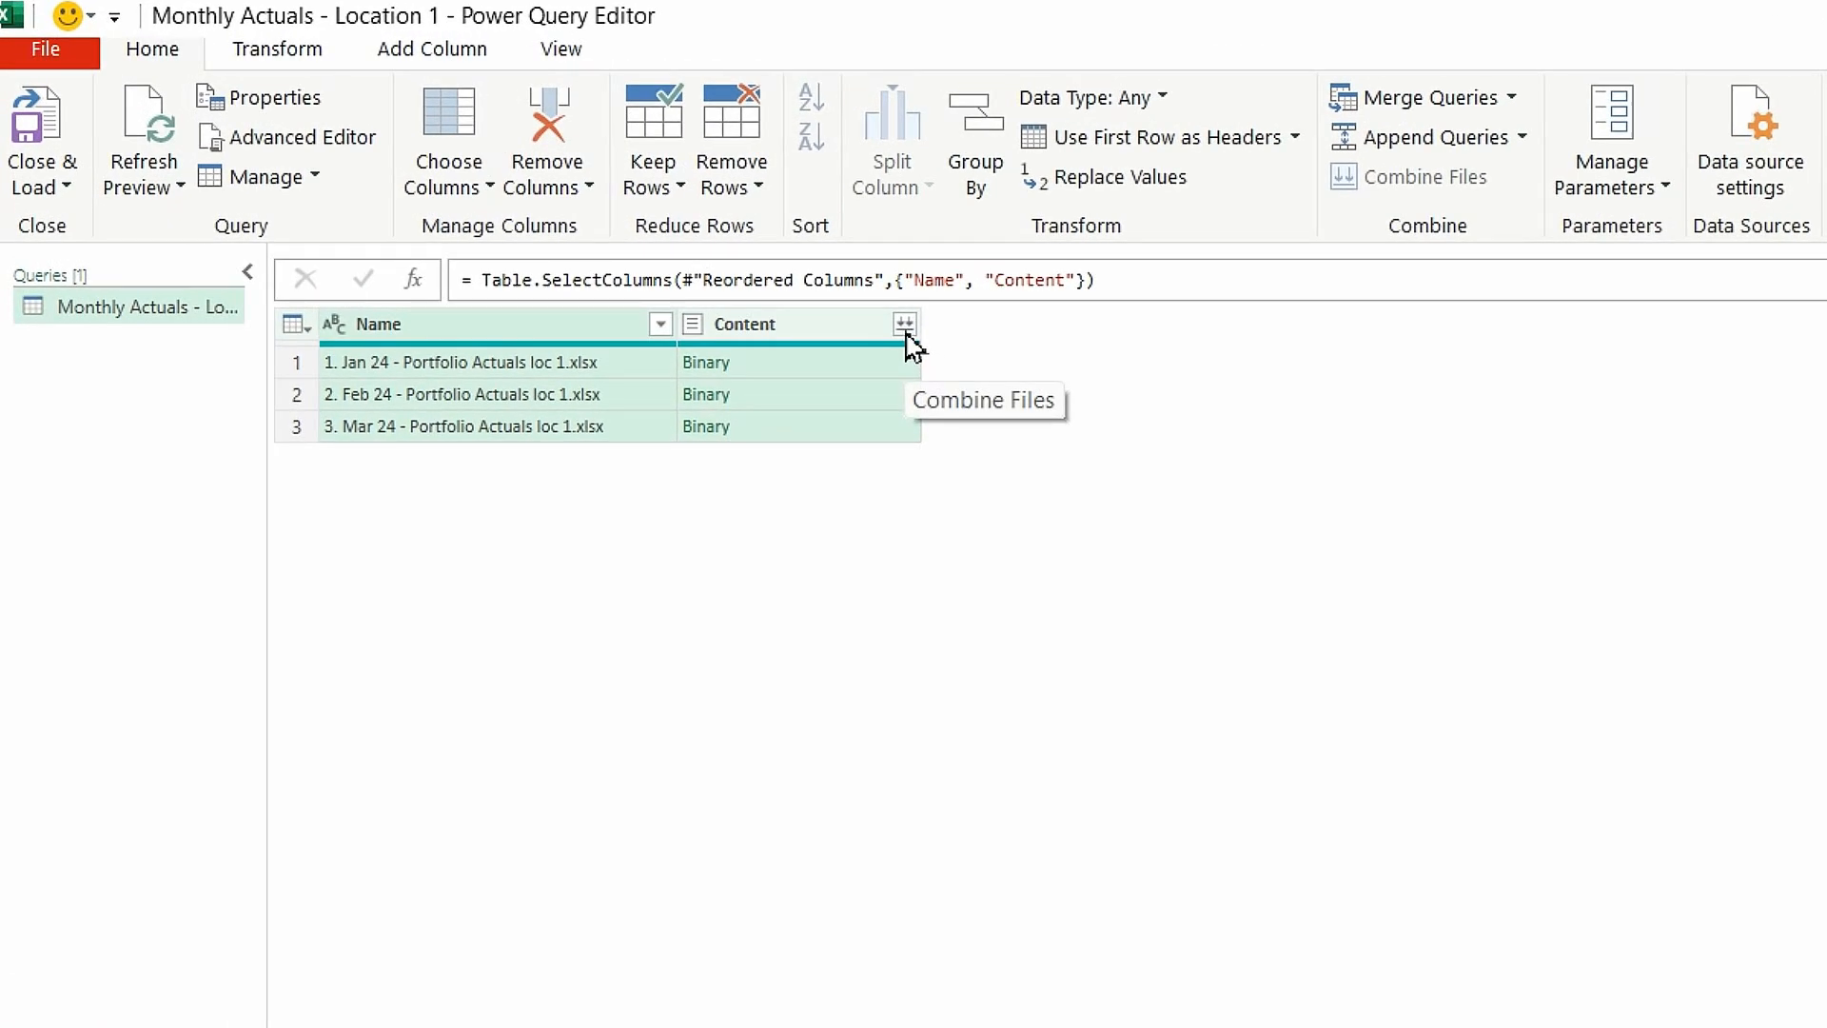
- Combine the files in the Content column, using the first file as sample and Sheet 1 as the object to extract
click(904, 327)
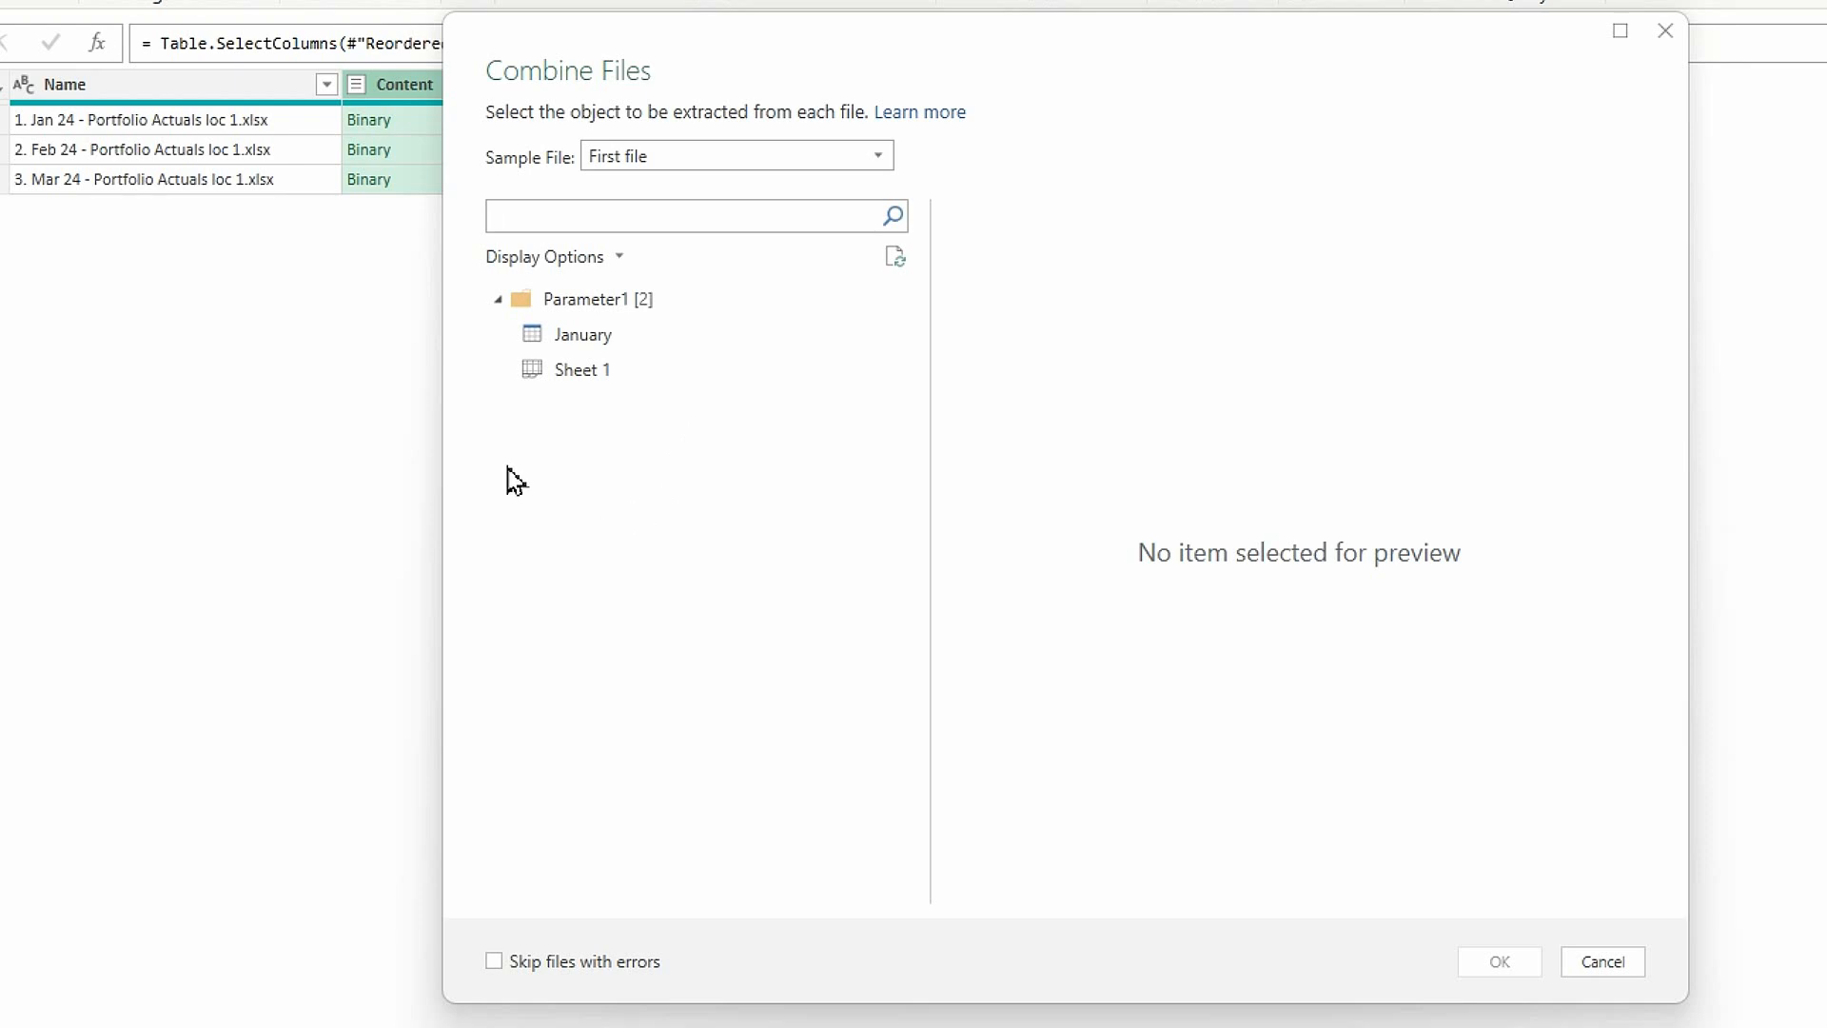
click(575, 379)
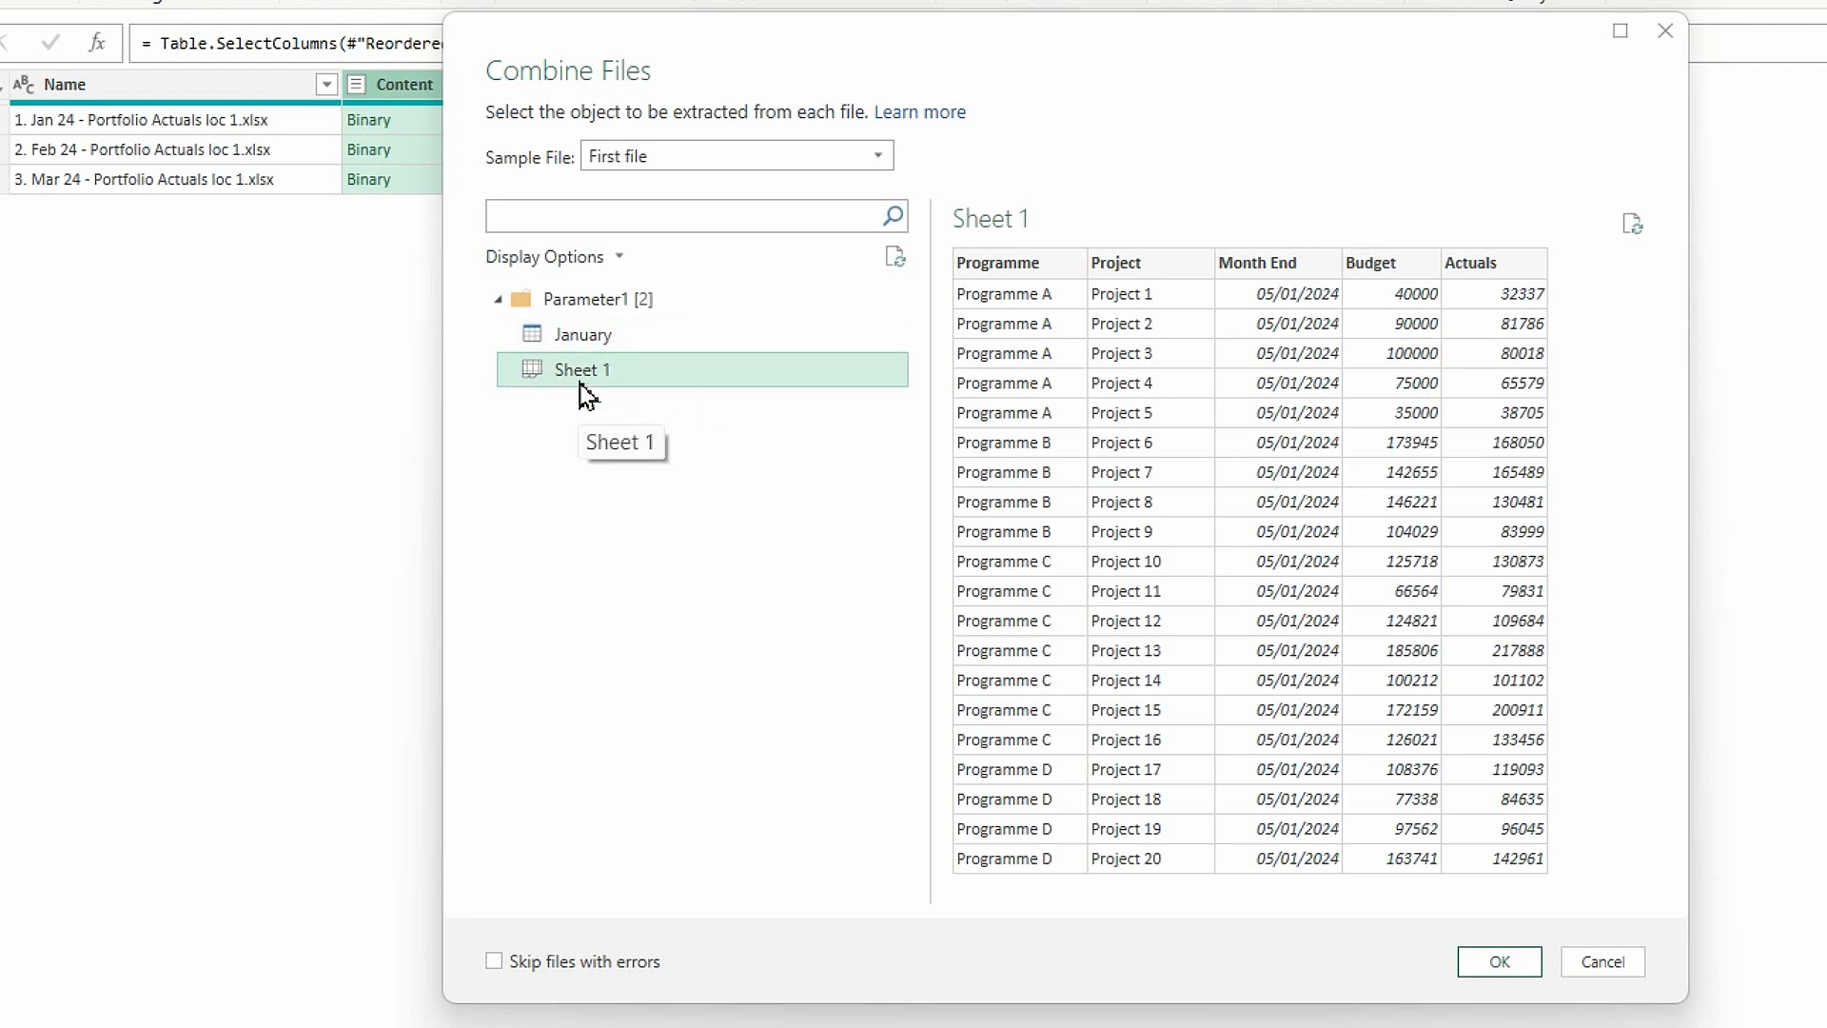
click(1494, 963)
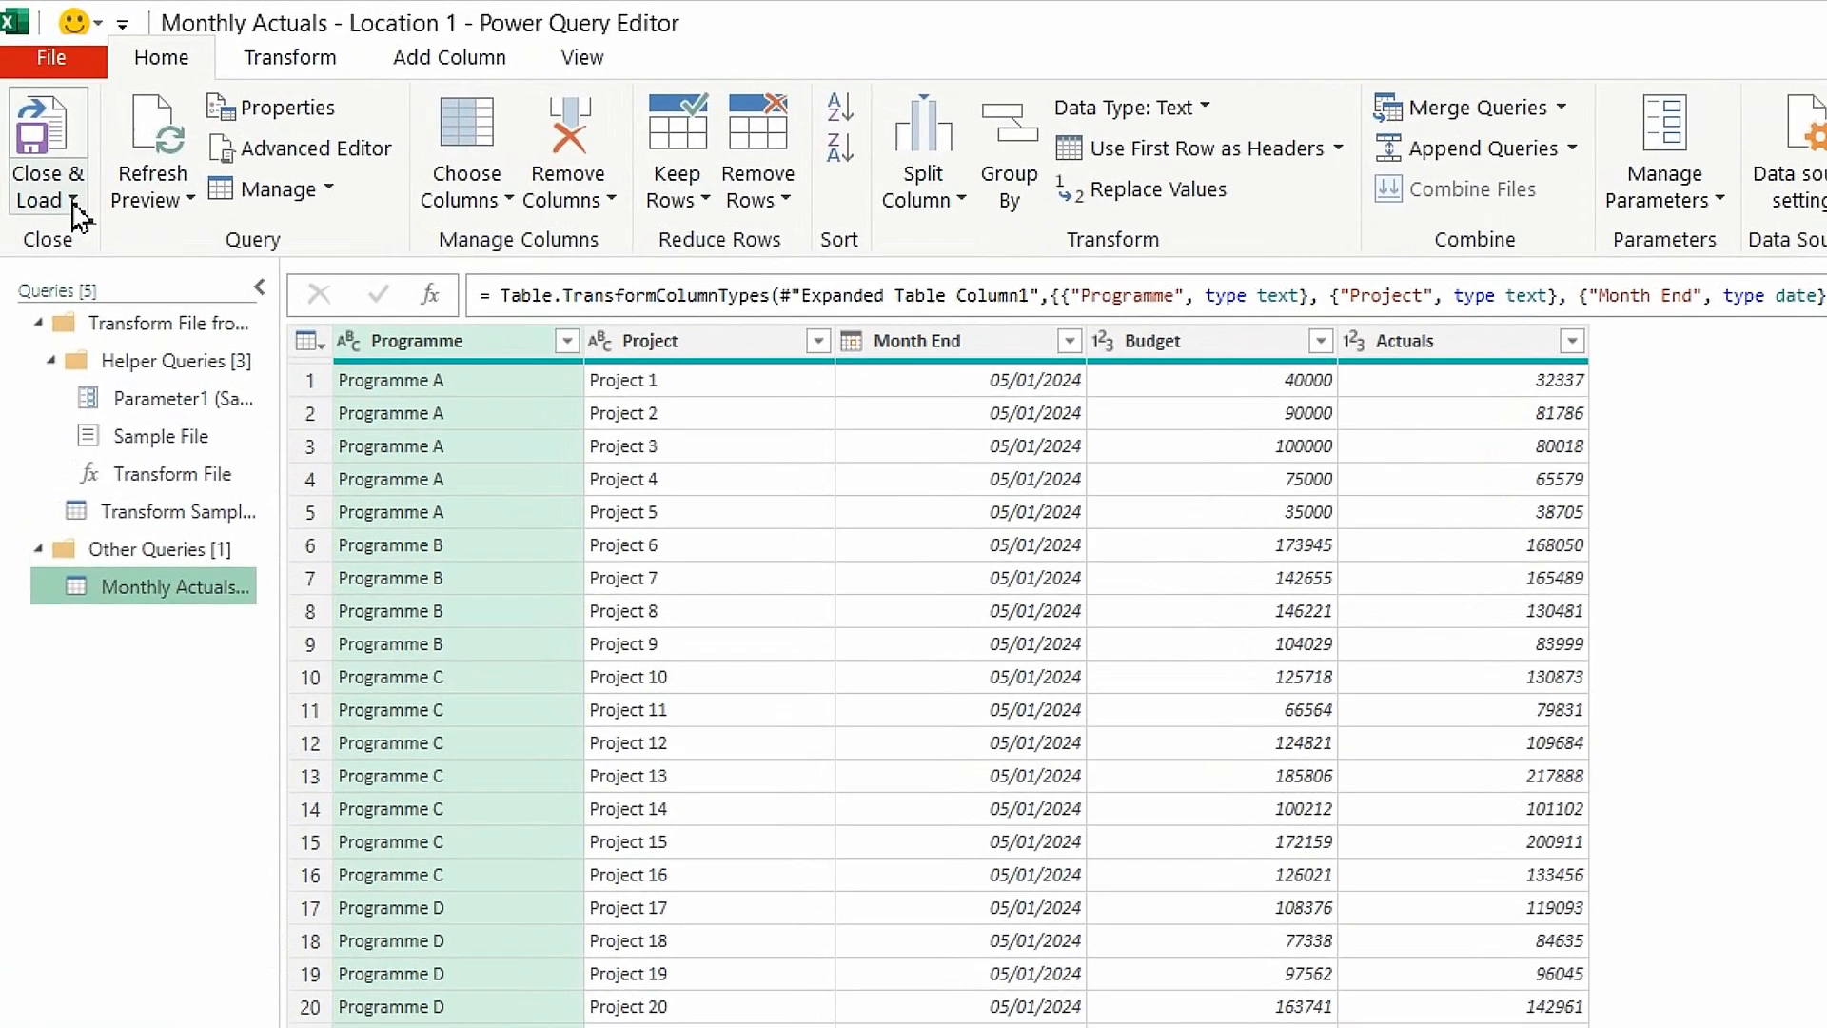
- Close the query editor and load the Monthly Actuals - Location 1 query as a connection only
click(46, 122)
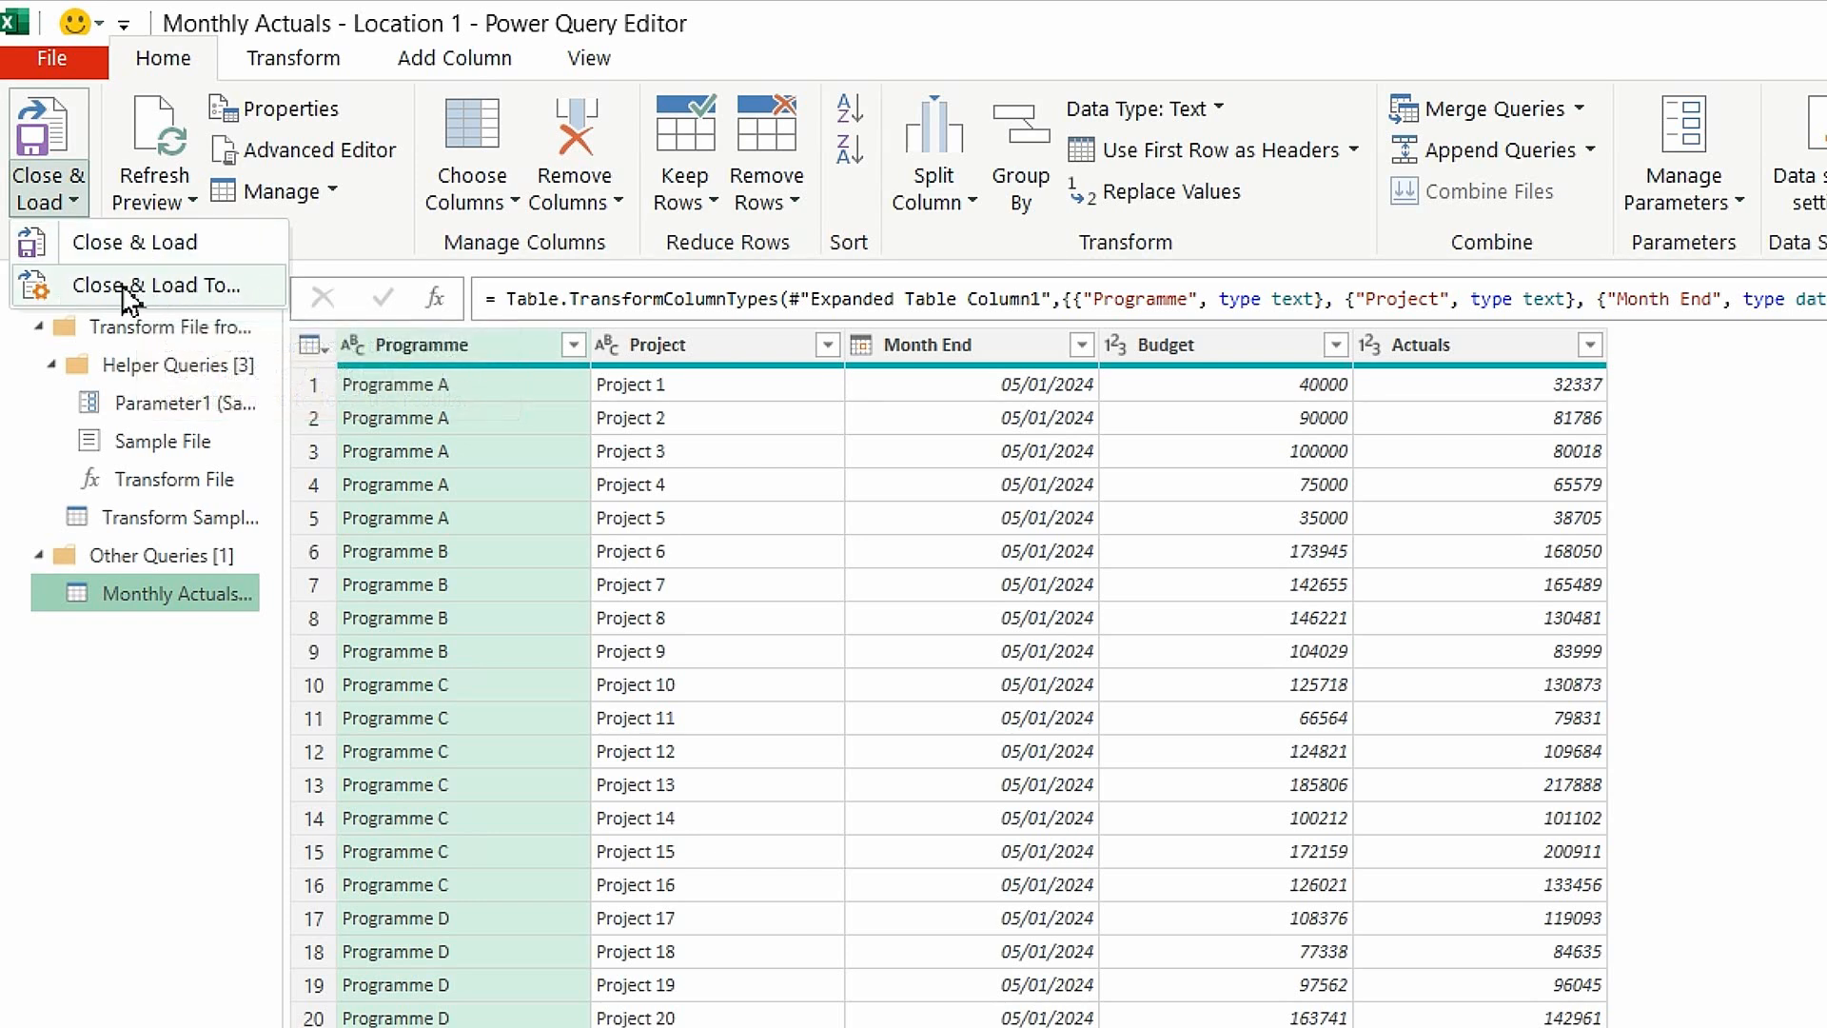
click(193, 286)
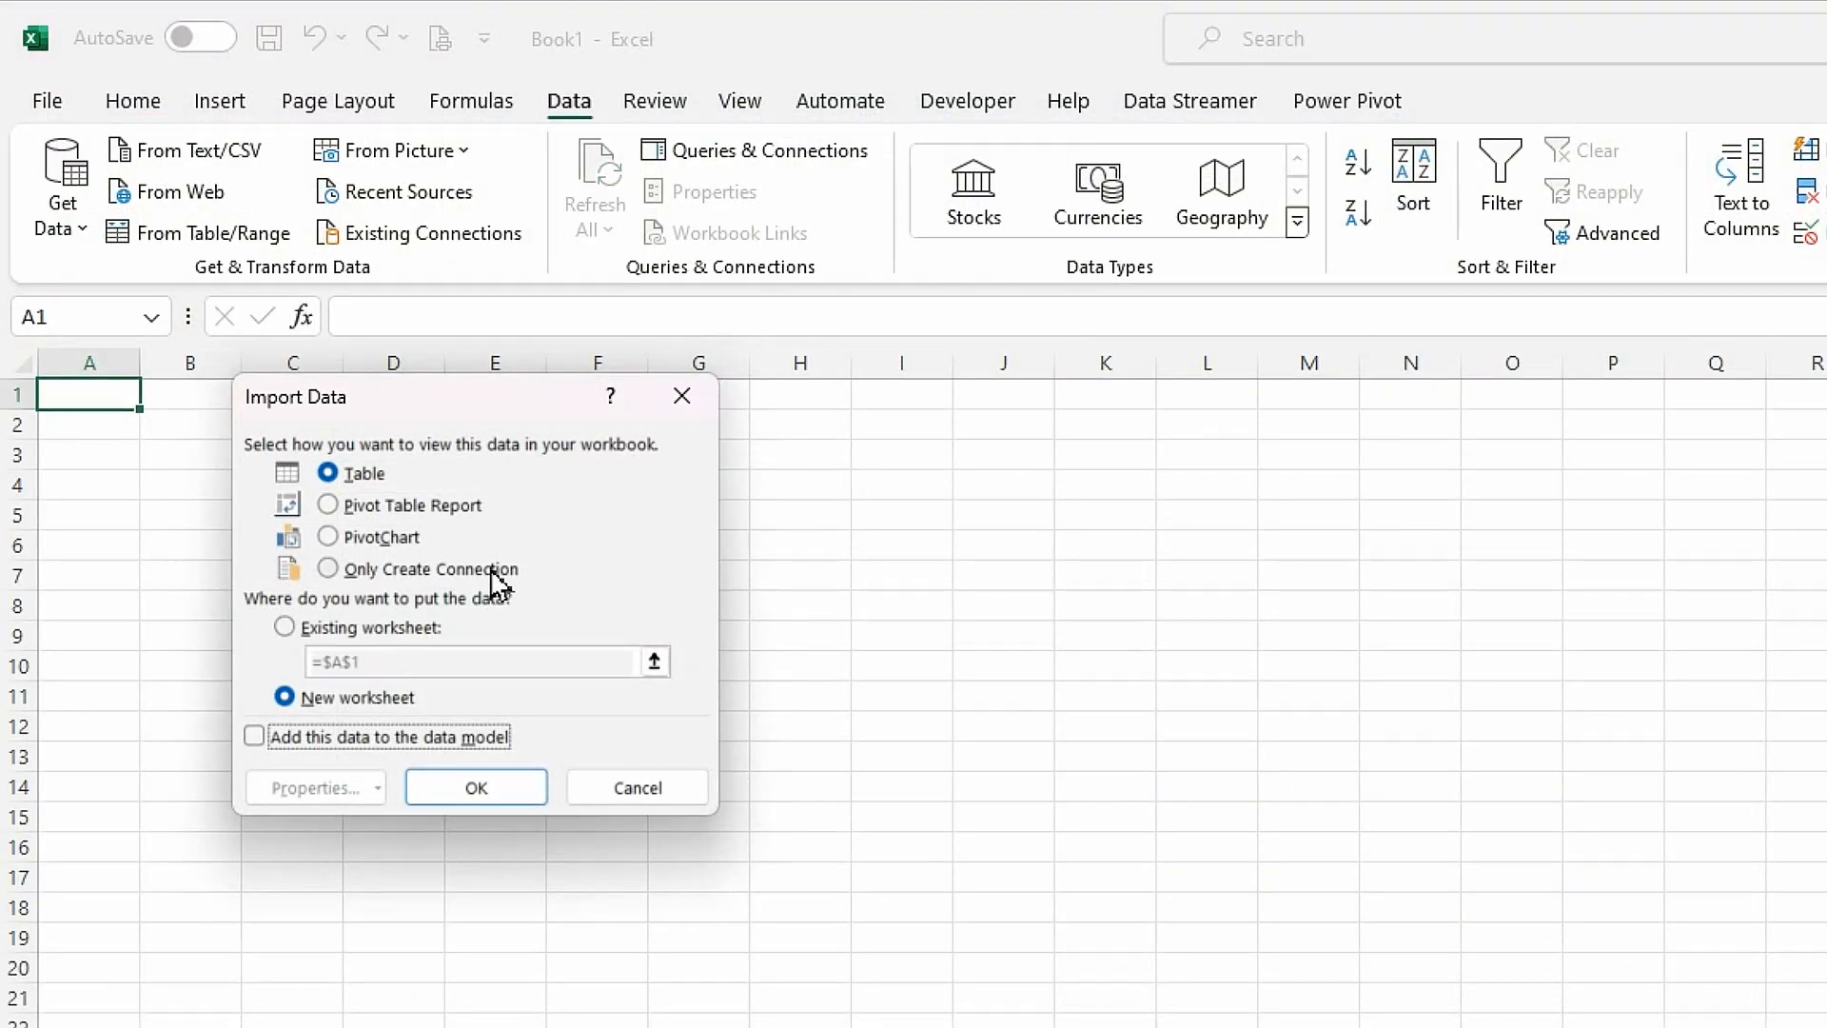
click(331, 569)
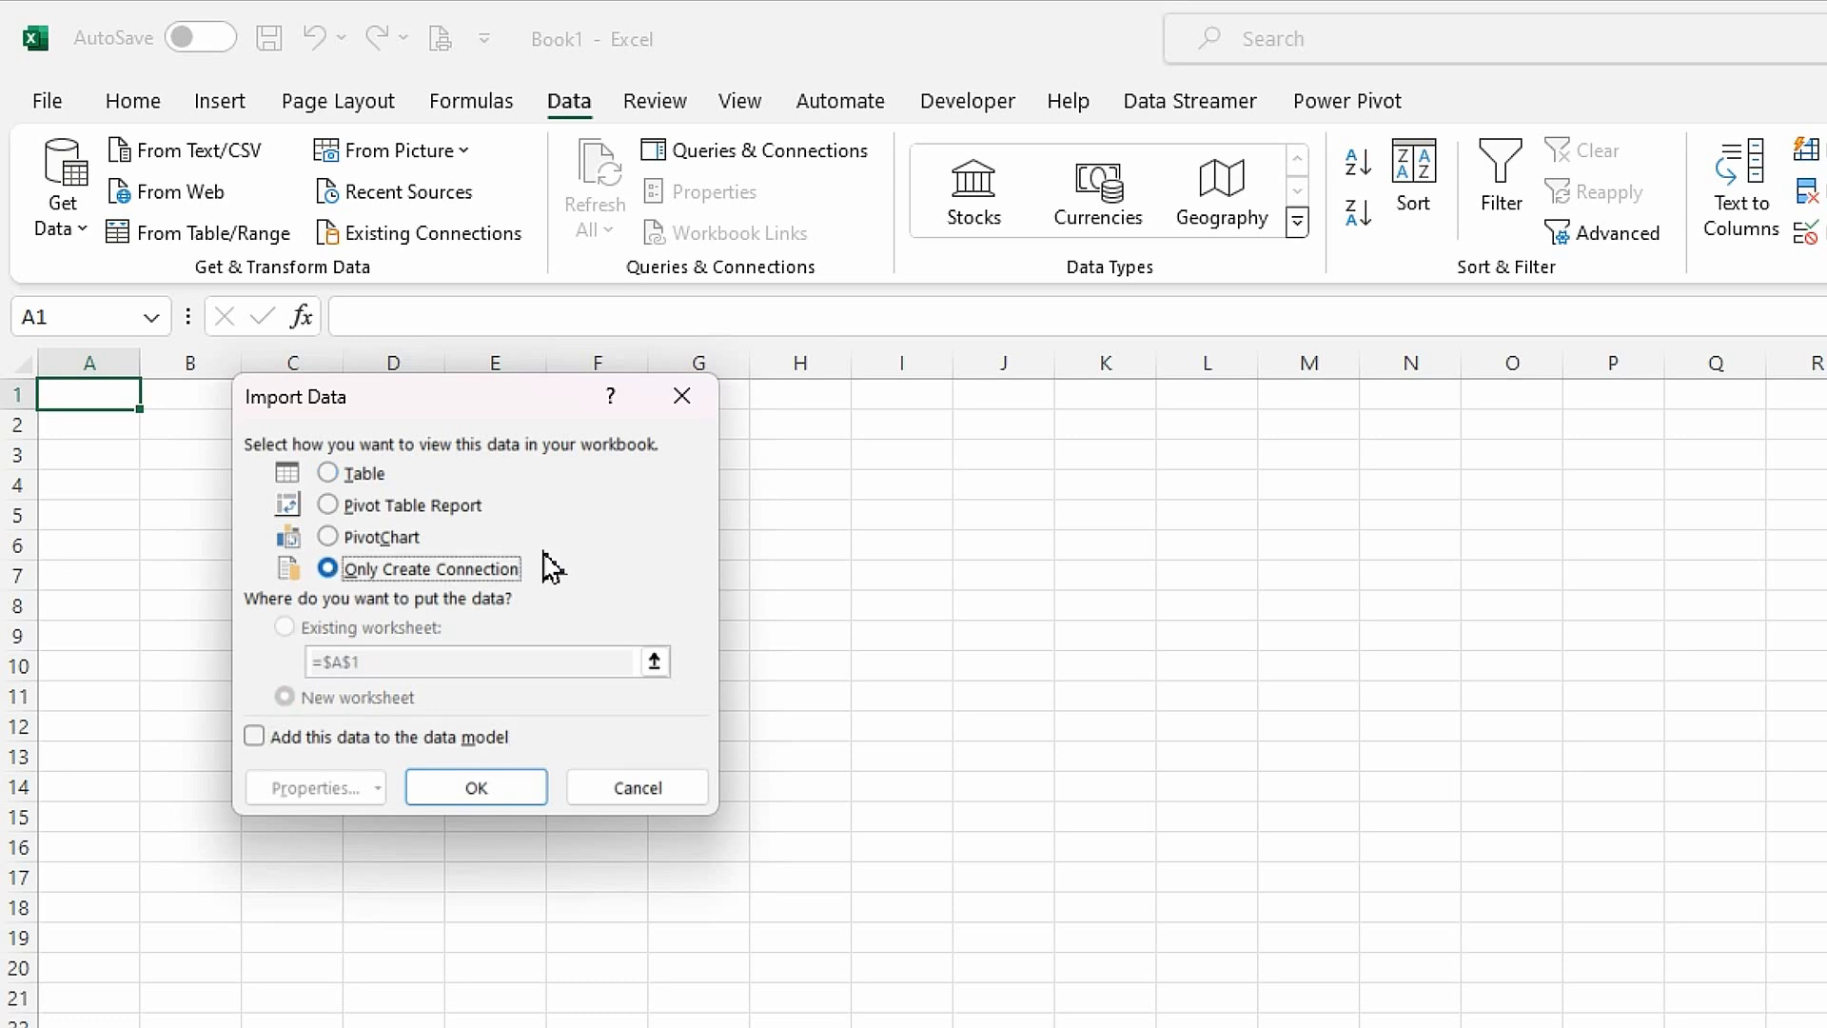
click(494, 796)
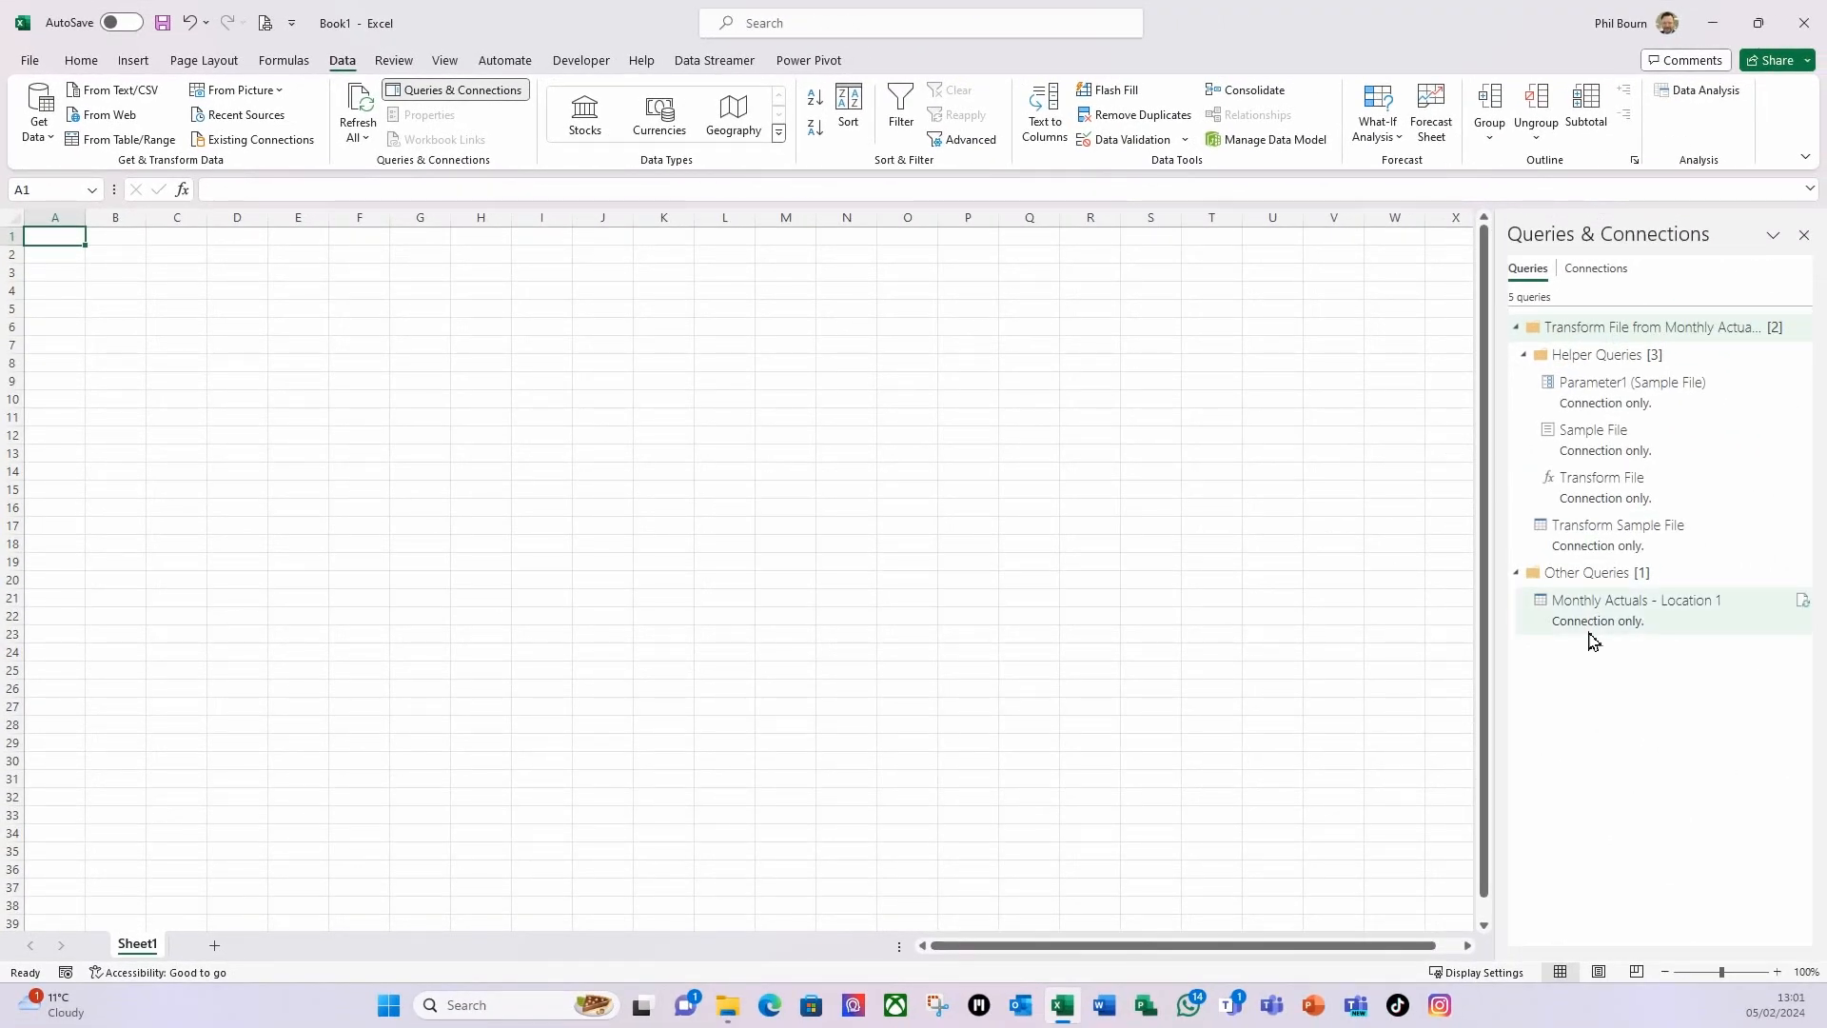
mouse_move(1590, 640)
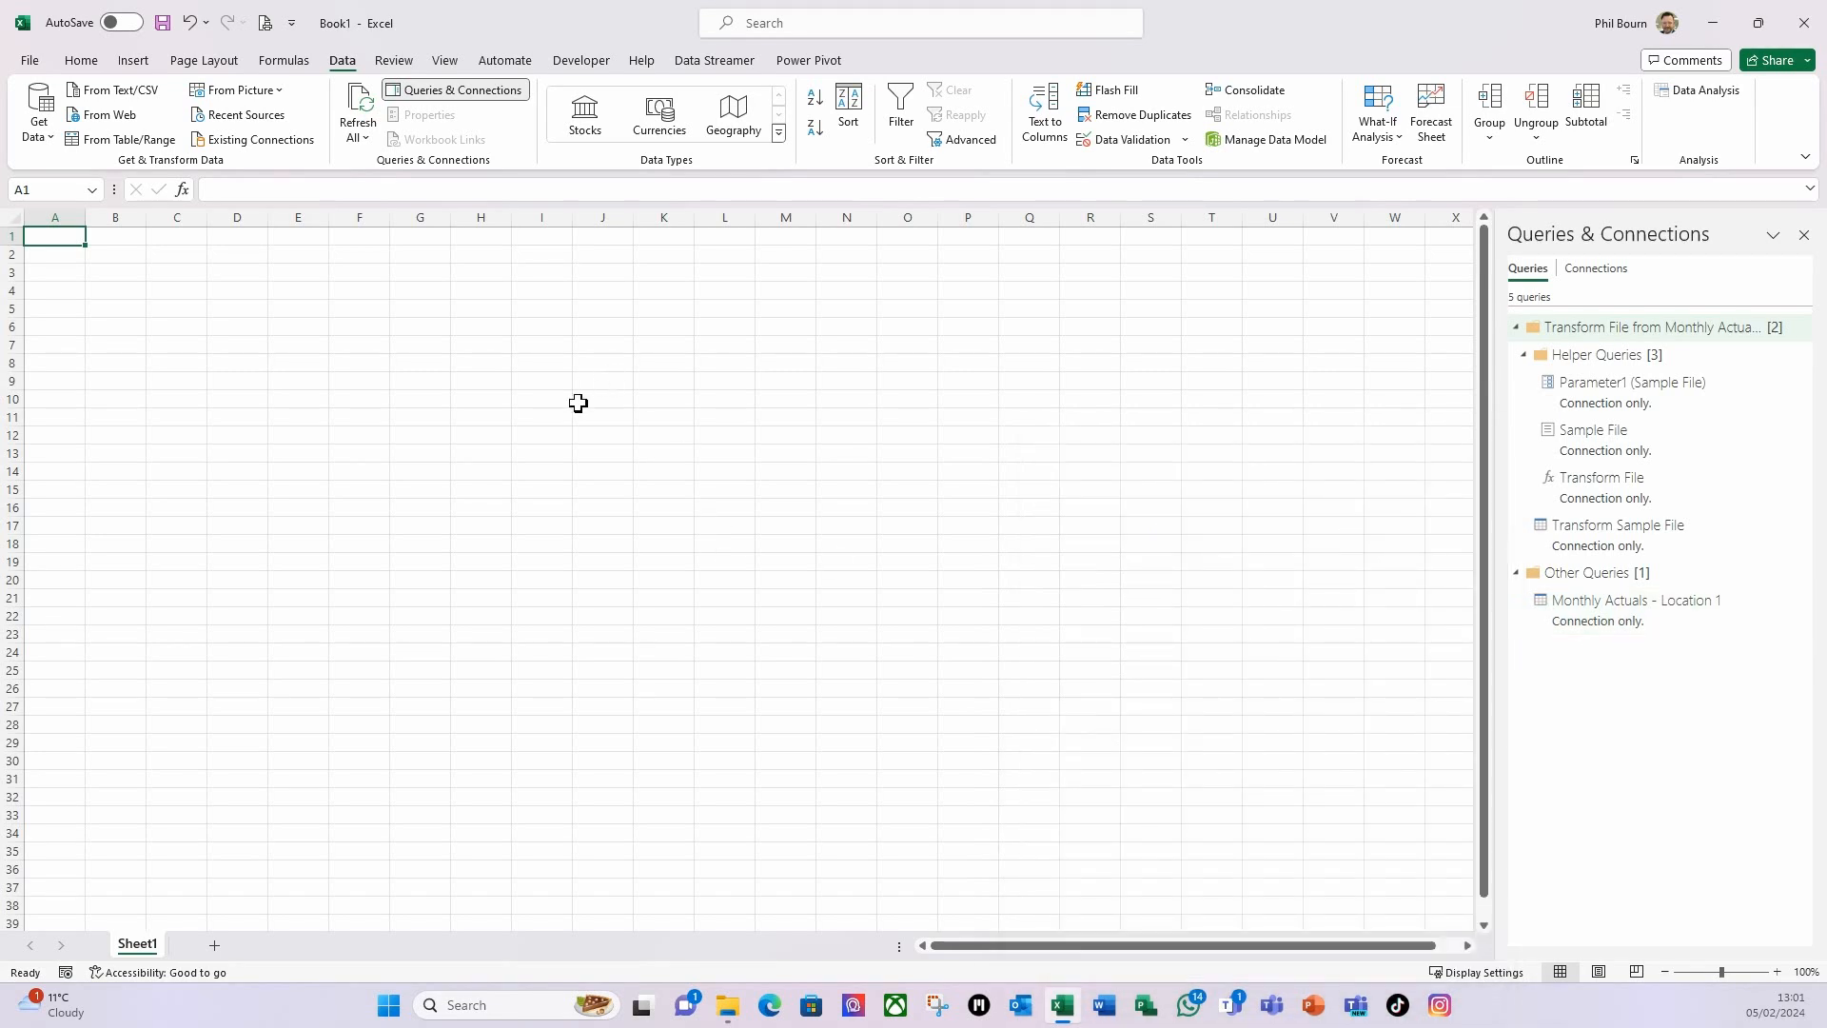
- Save the workbook as Budget vs Actuals in the OneDrive Documents folder
click(163, 23)
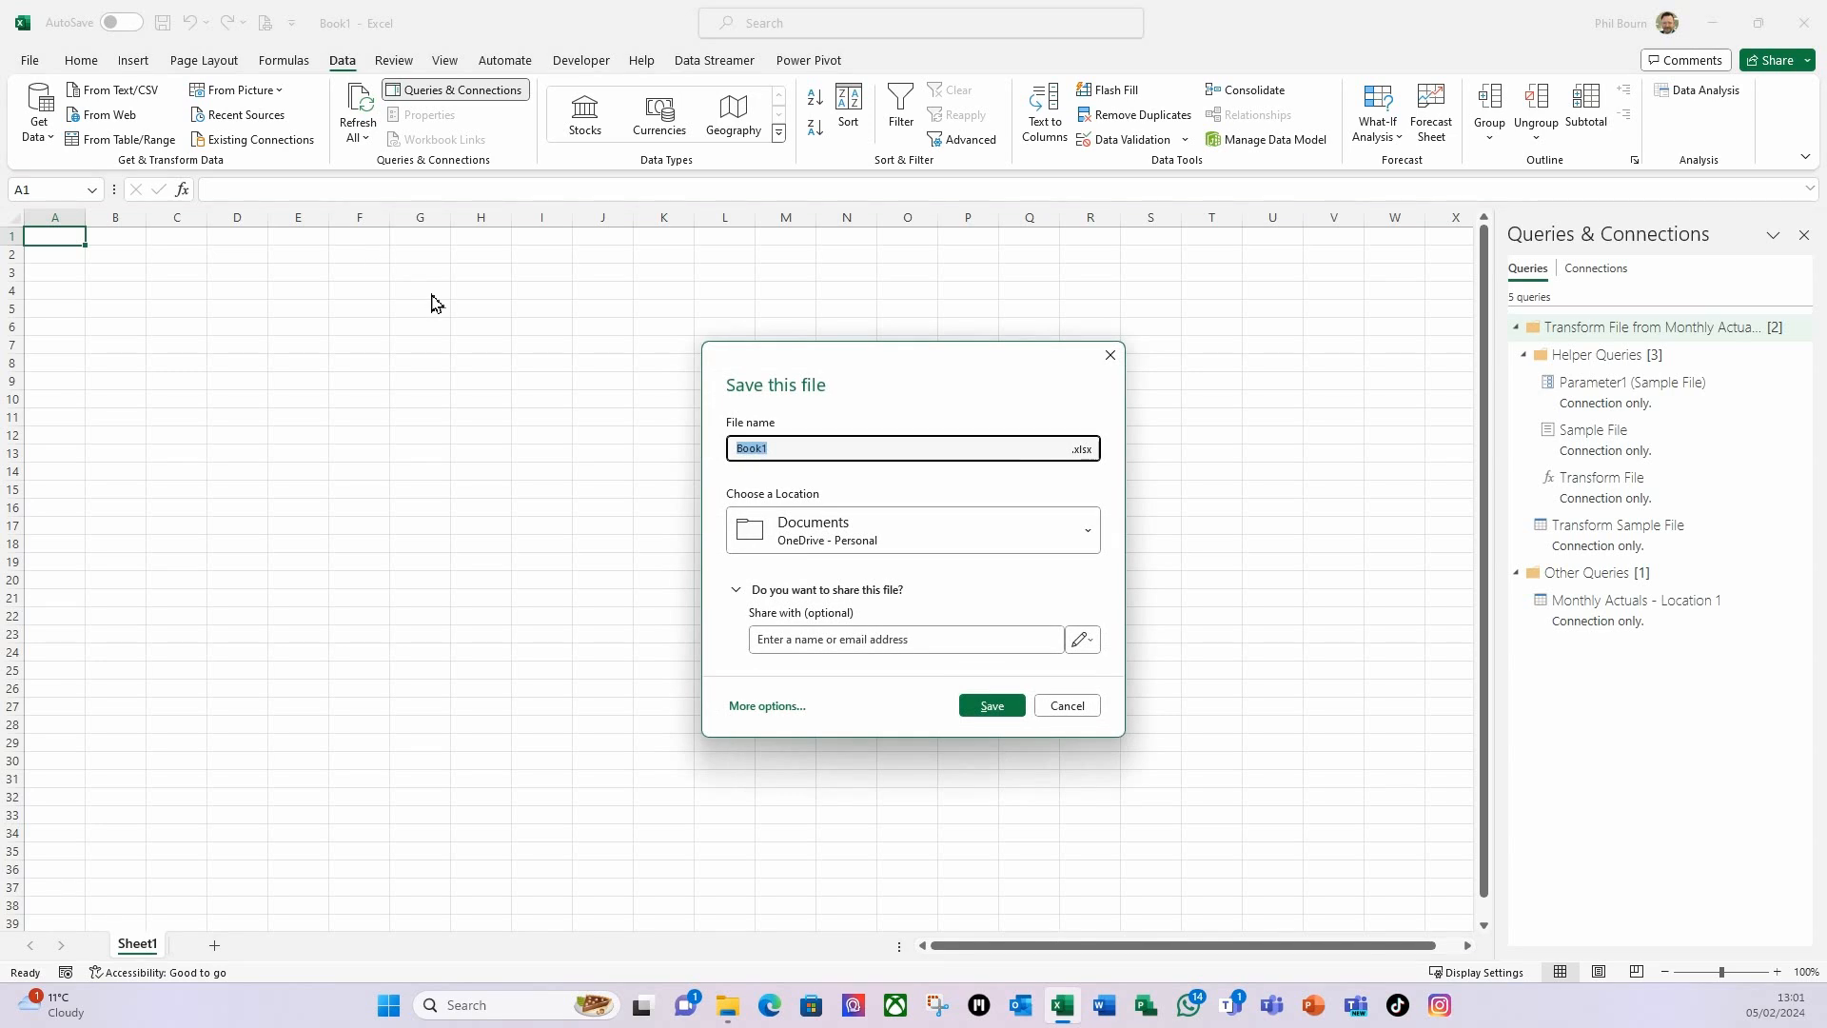
text(Bude)
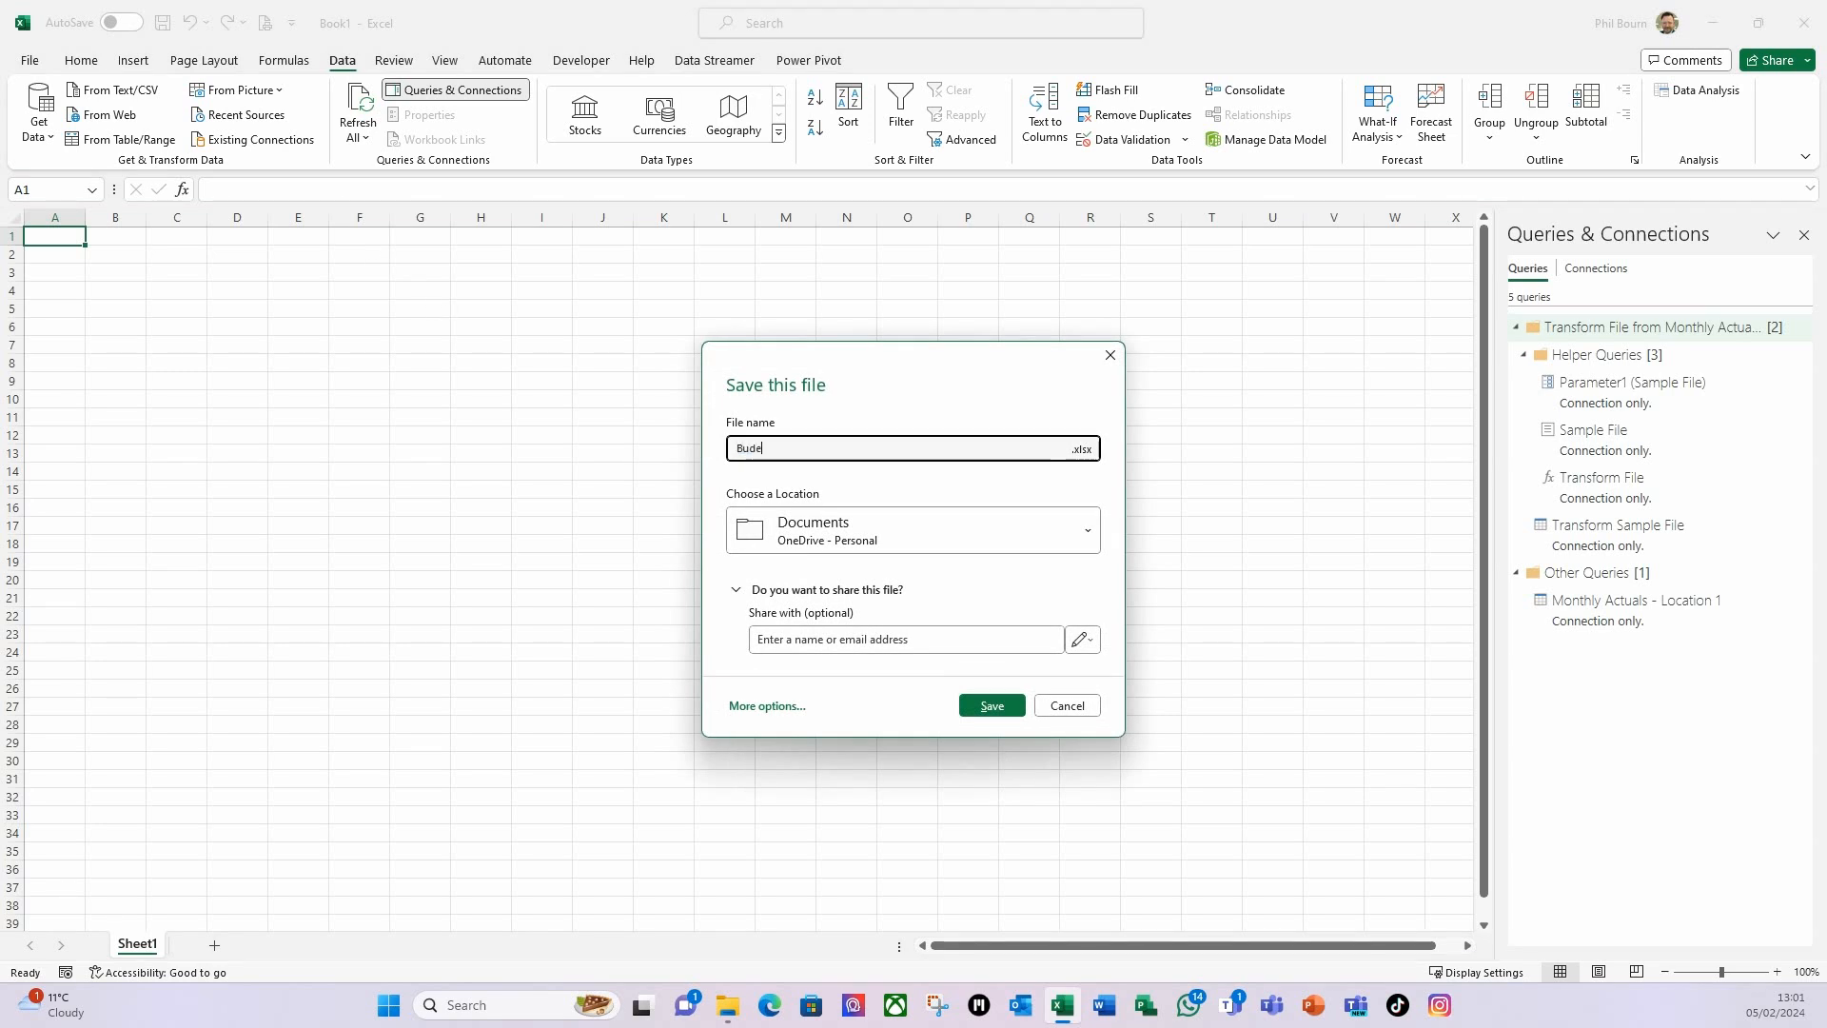
text(dget vs)
click(991, 705)
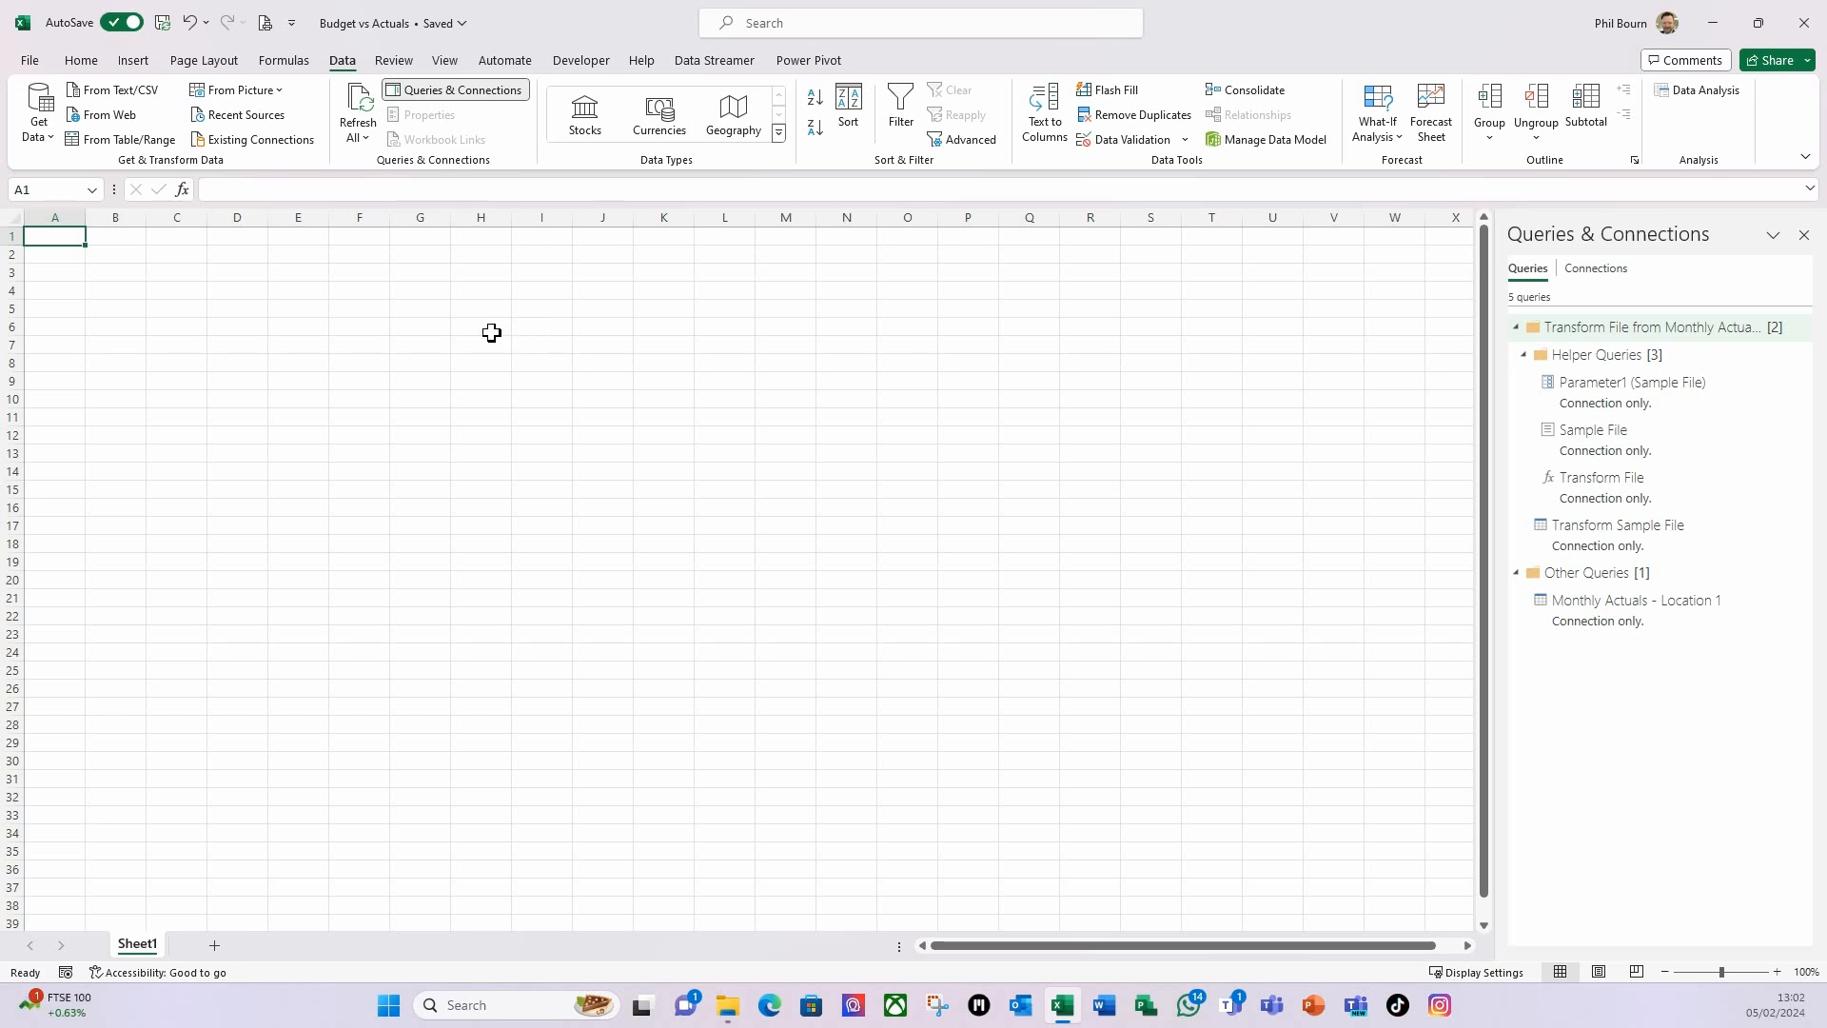
- Import the Monthly Actuals - Location 2 folder from Budgets as a data source and open it for transformation in Power Query
click(59, 143)
mouse_move(74, 172)
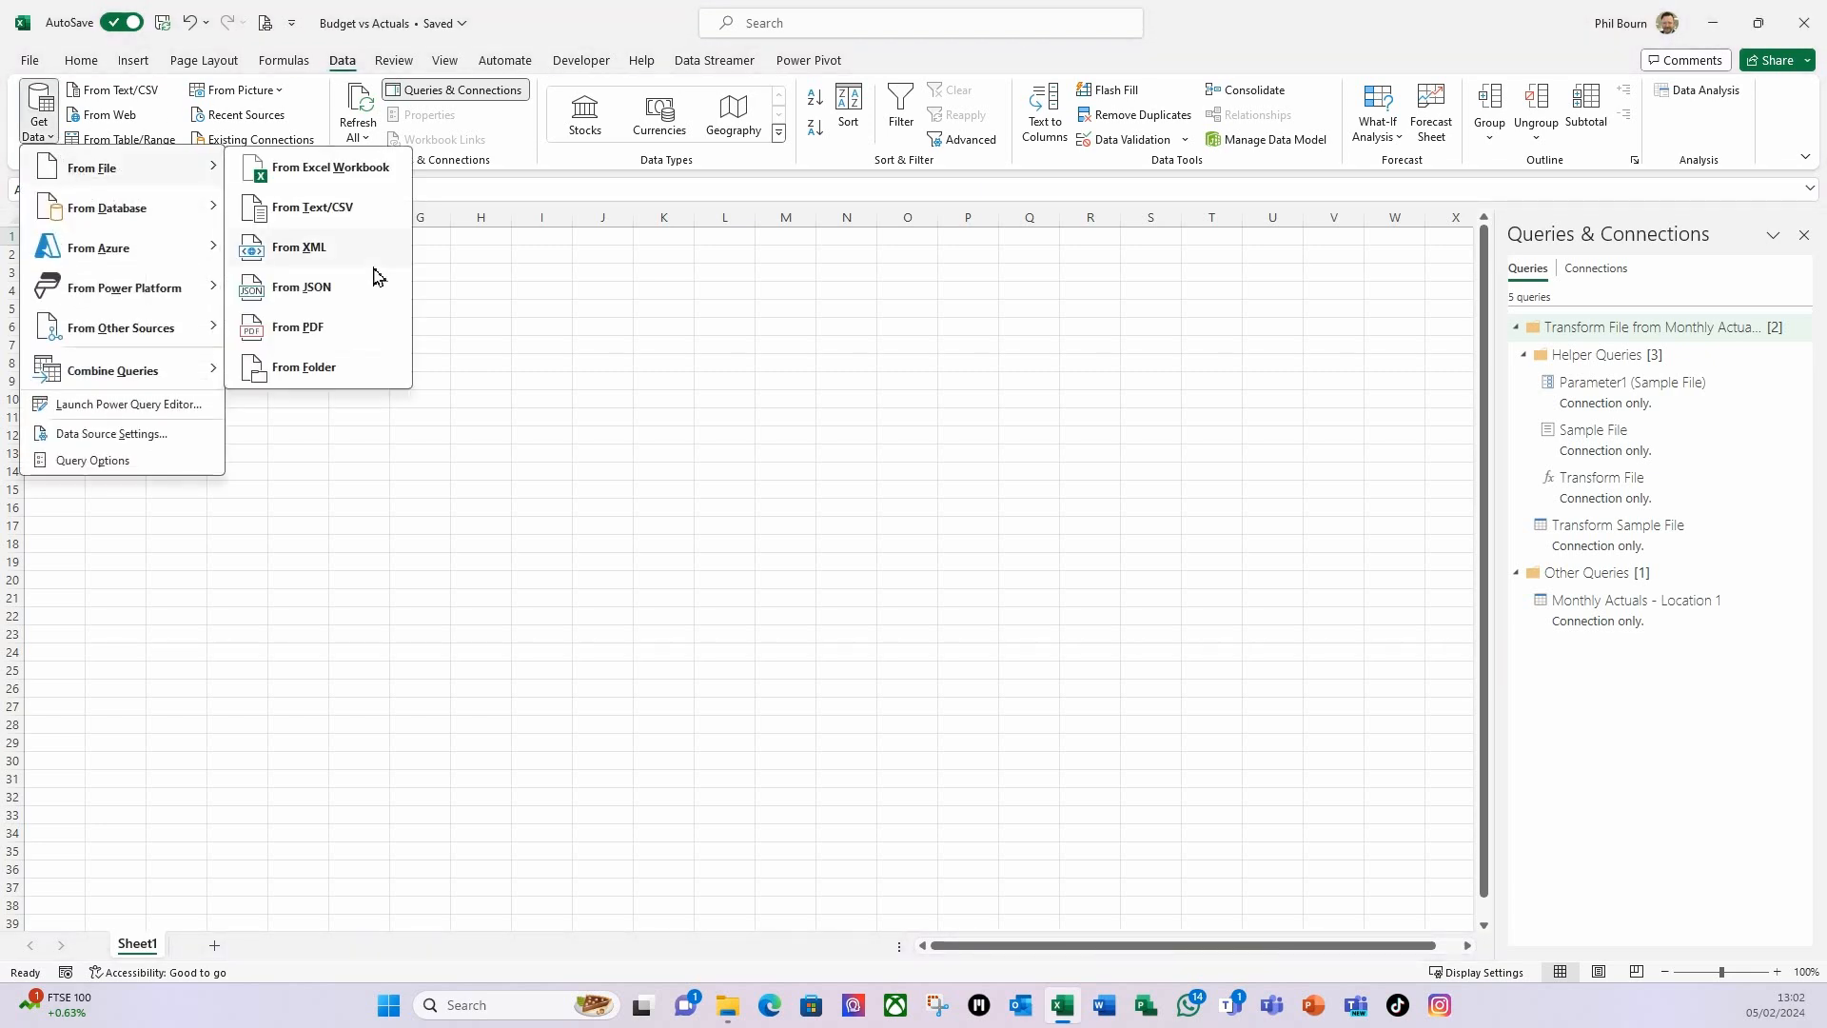
click(317, 370)
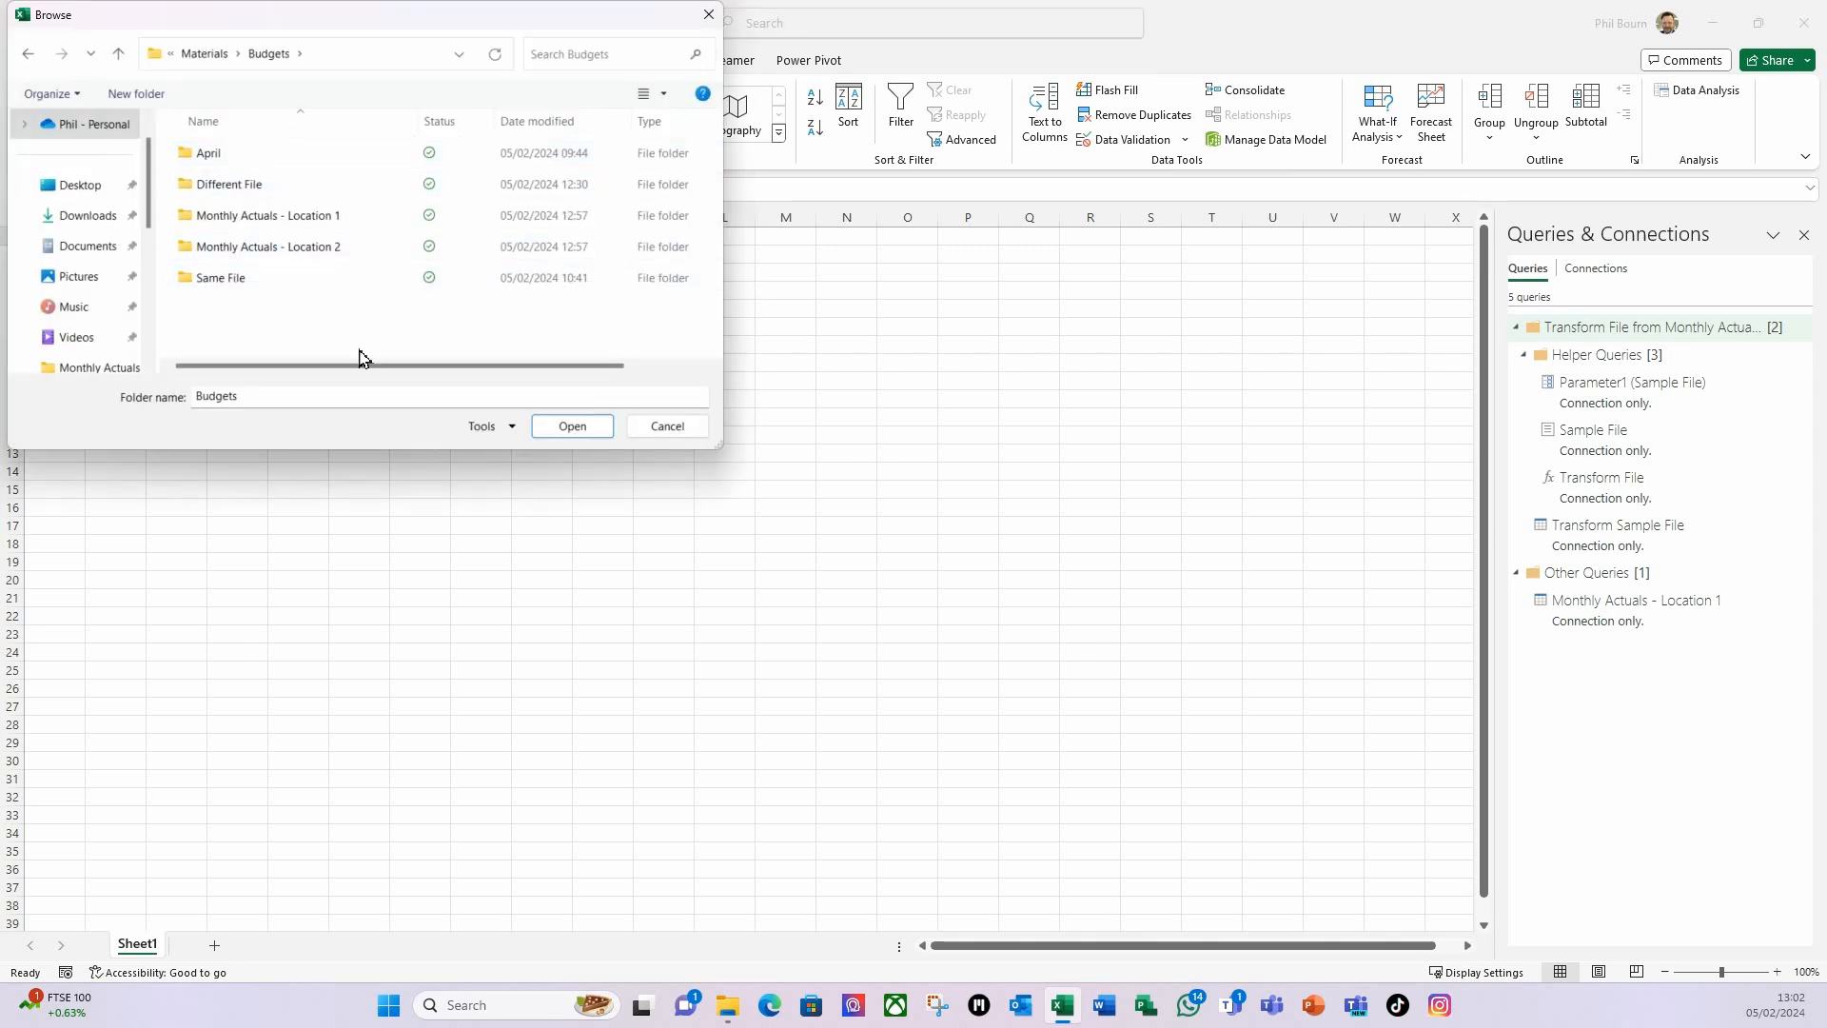
click(304, 249)
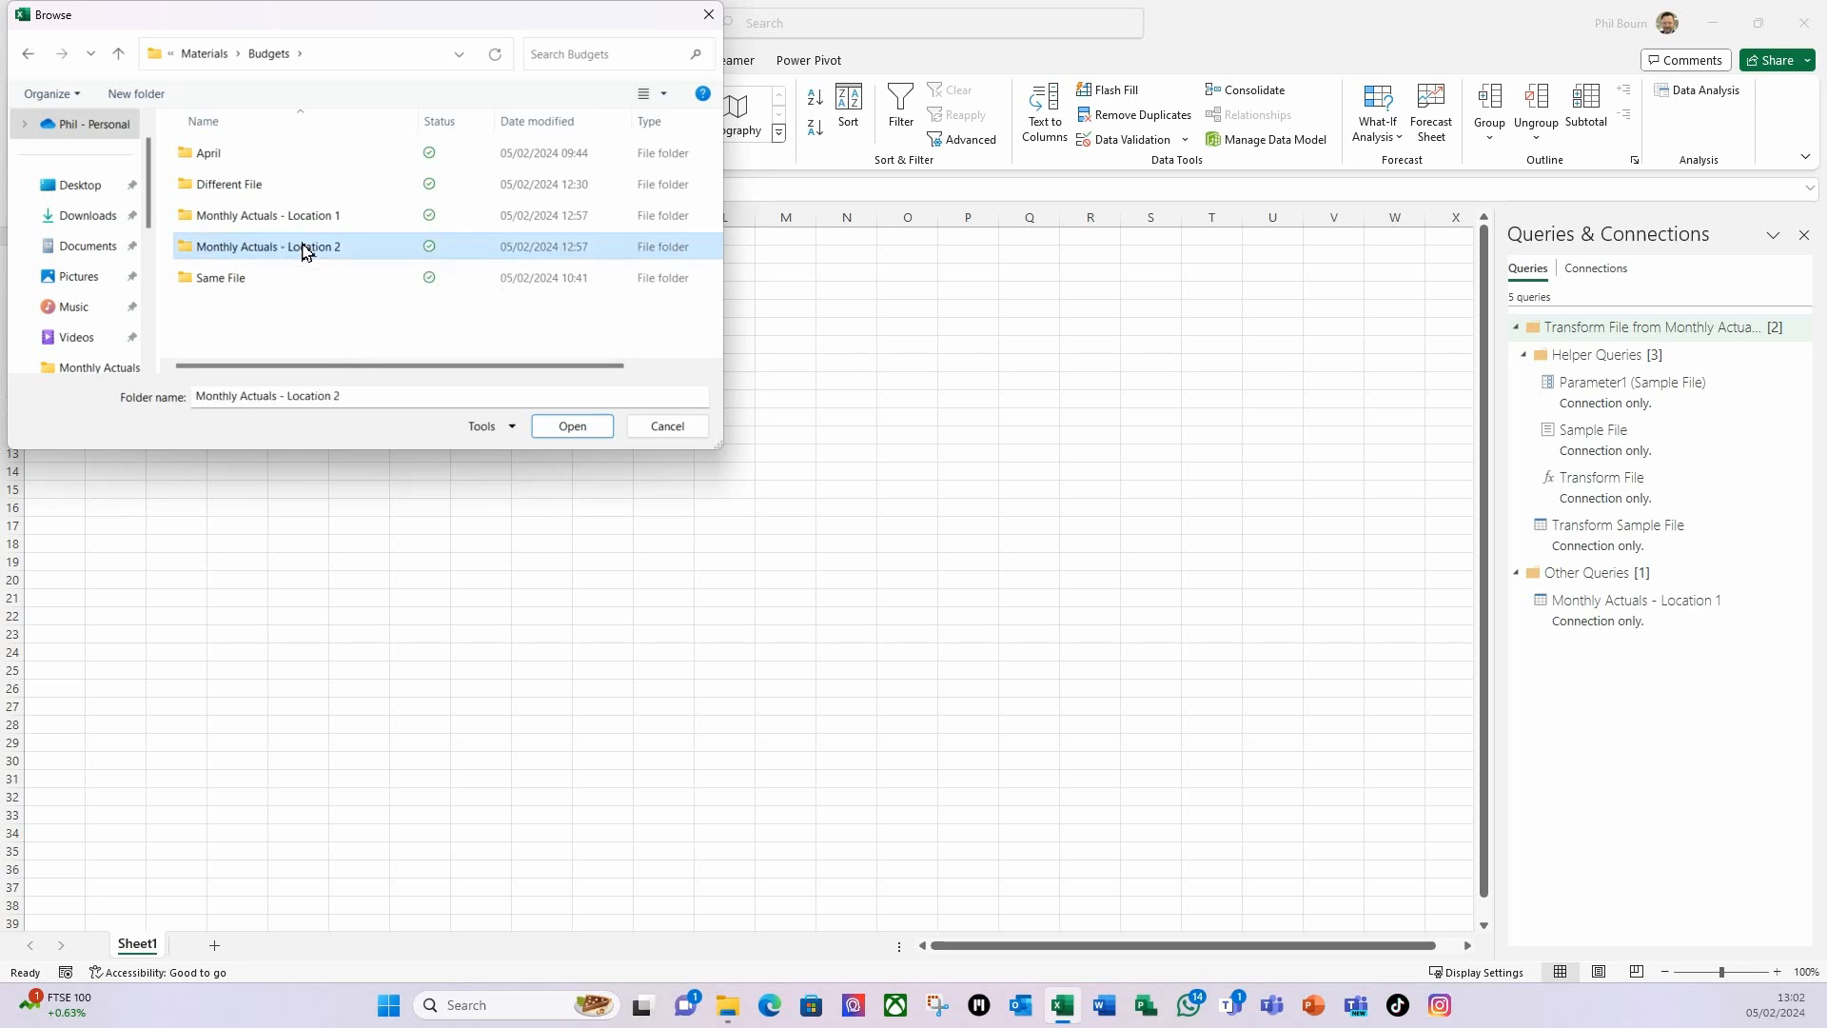
double_click(303, 249)
click(572, 425)
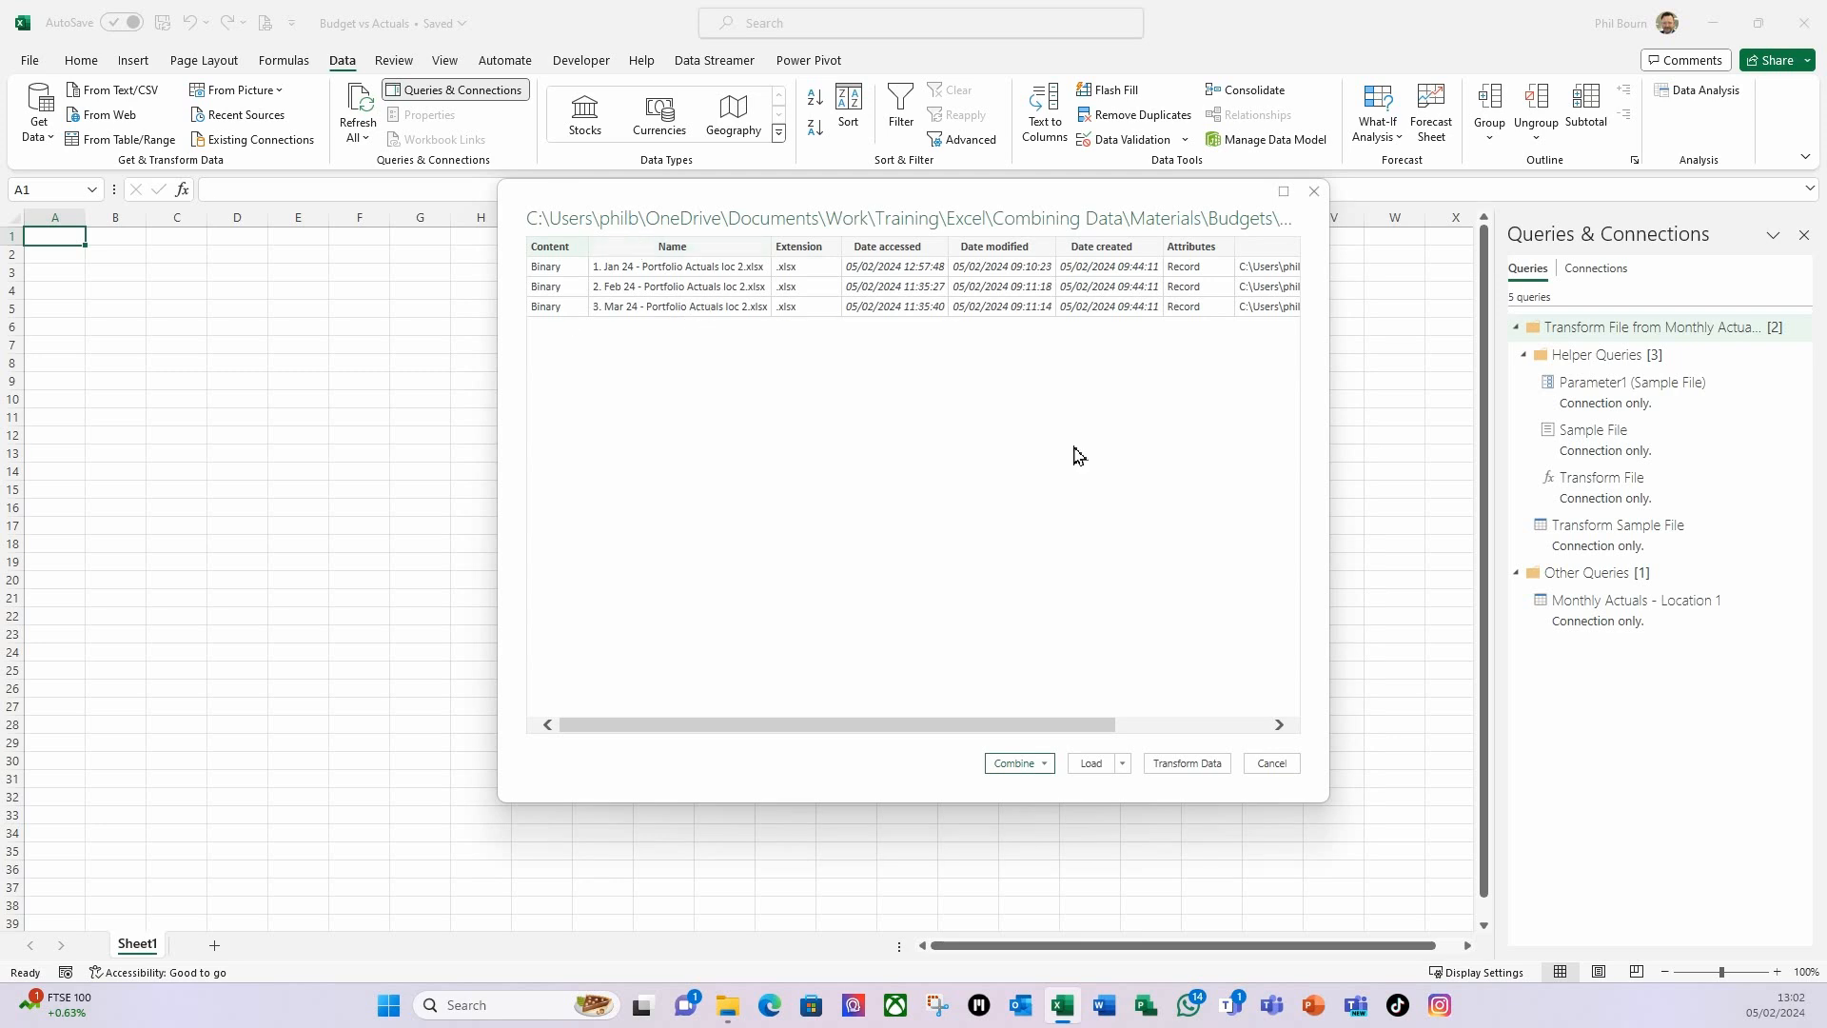
click(1186, 764)
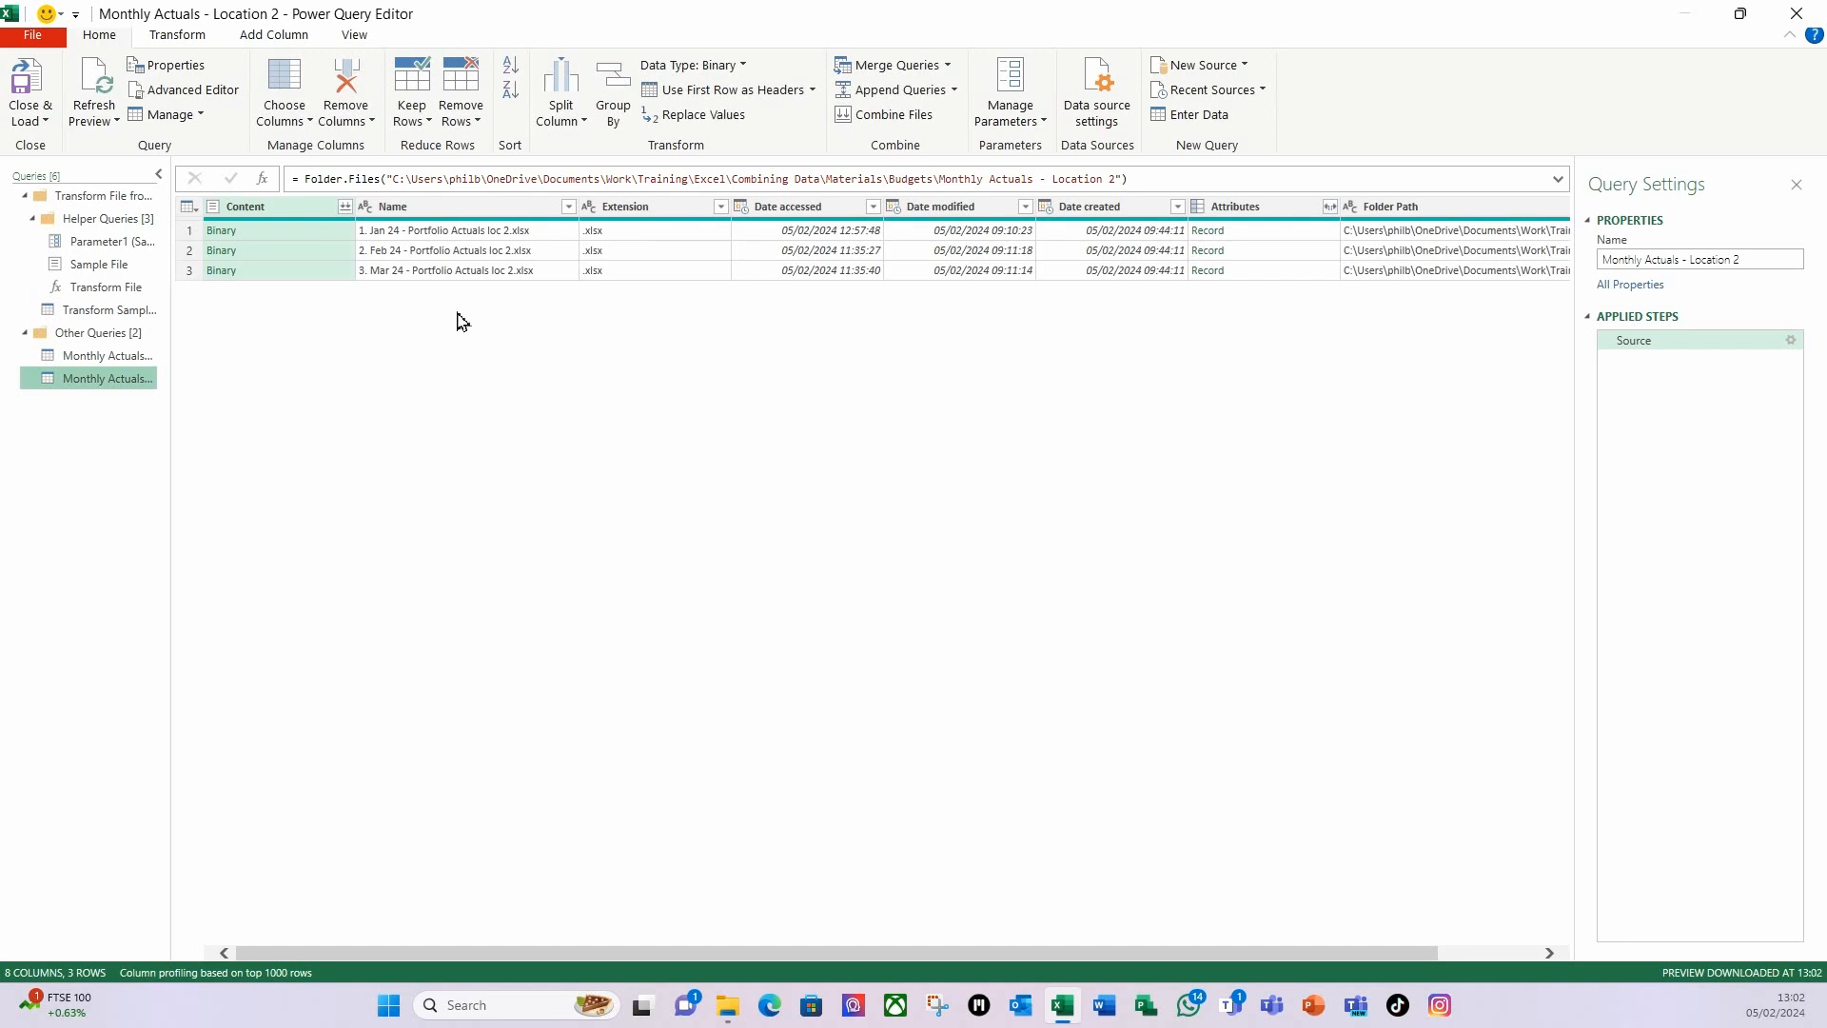
- Move the Name column ahead of Content and remove all columns except Name and Content
drag(453, 211, 238, 209)
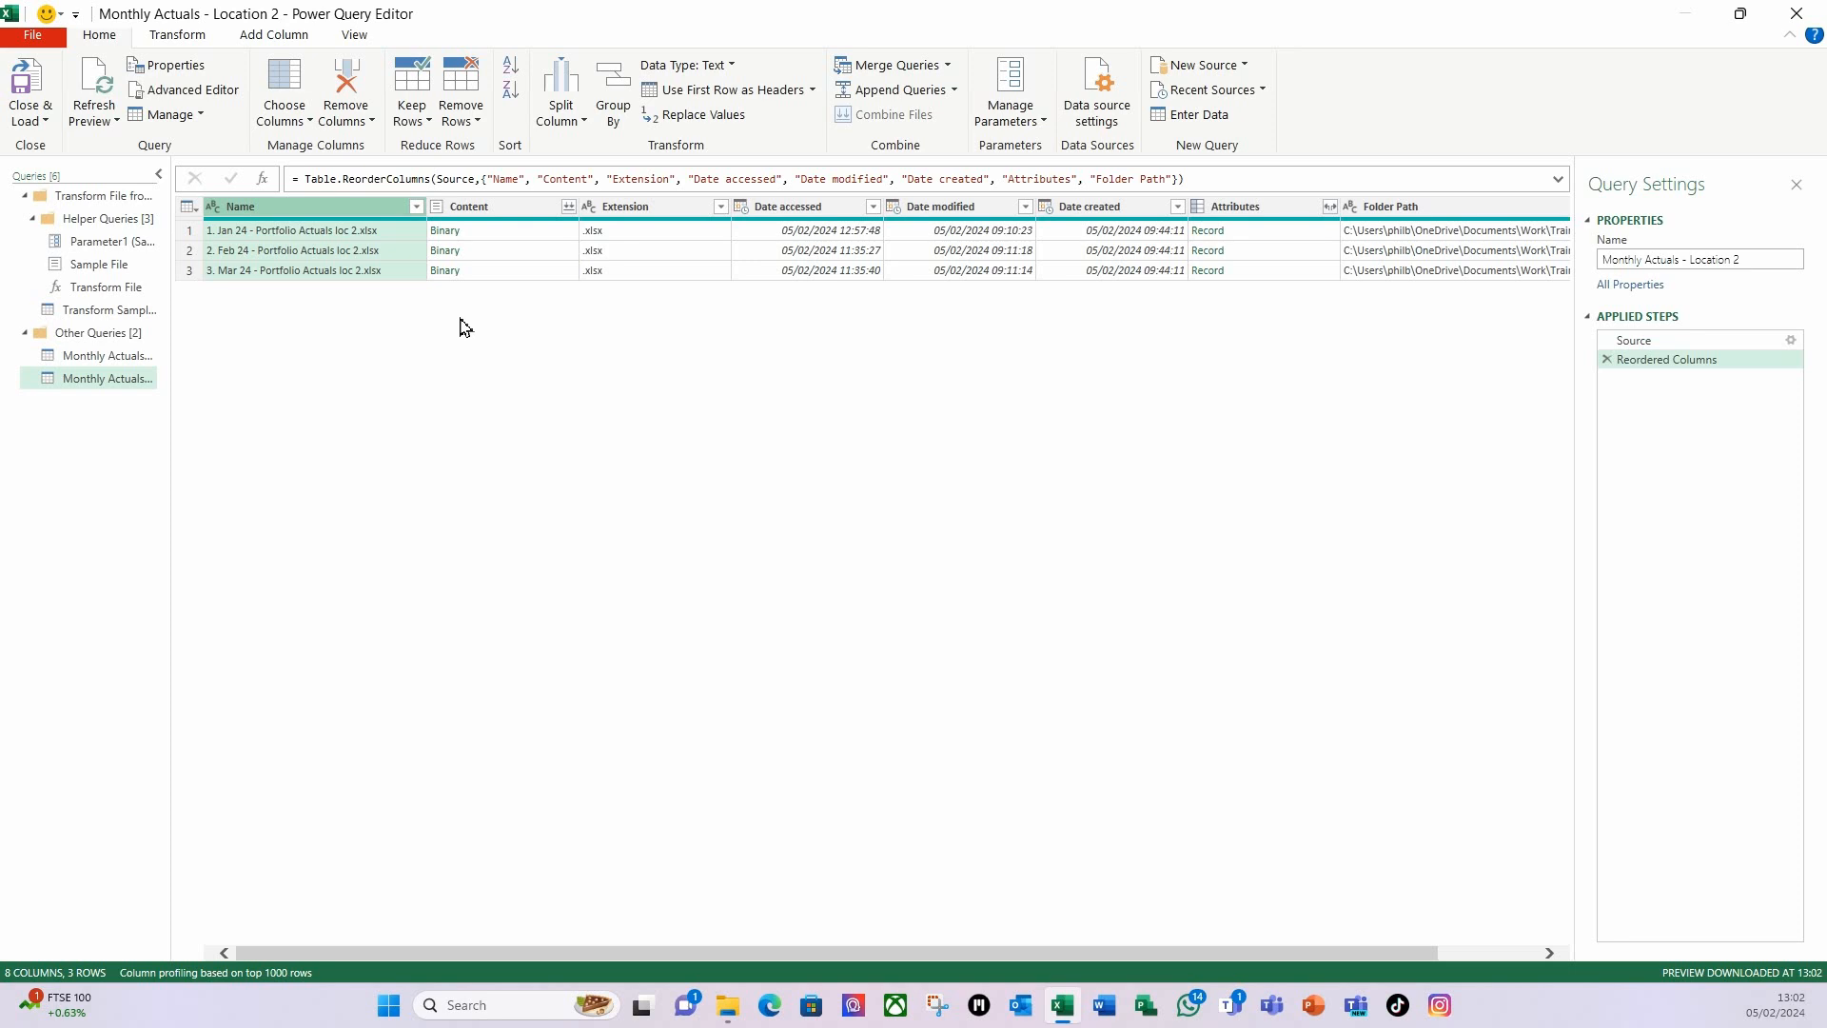
ctrl+click(491, 213)
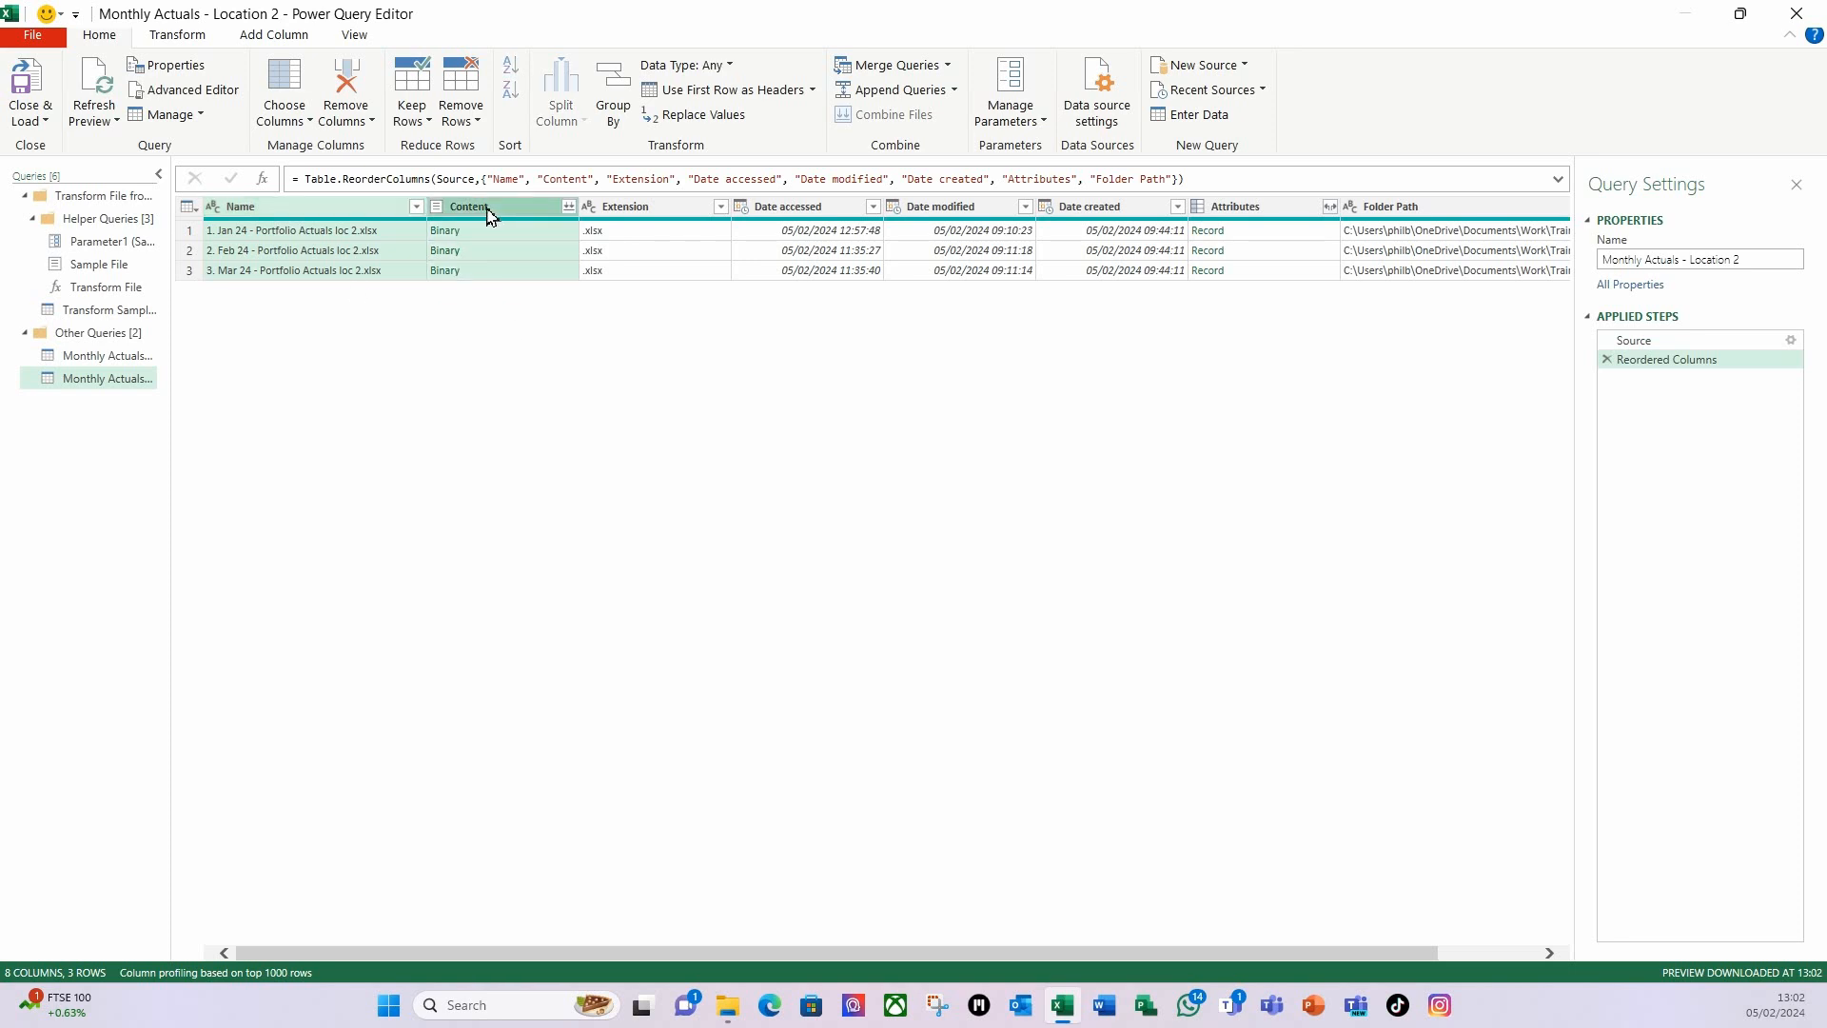
click(372, 128)
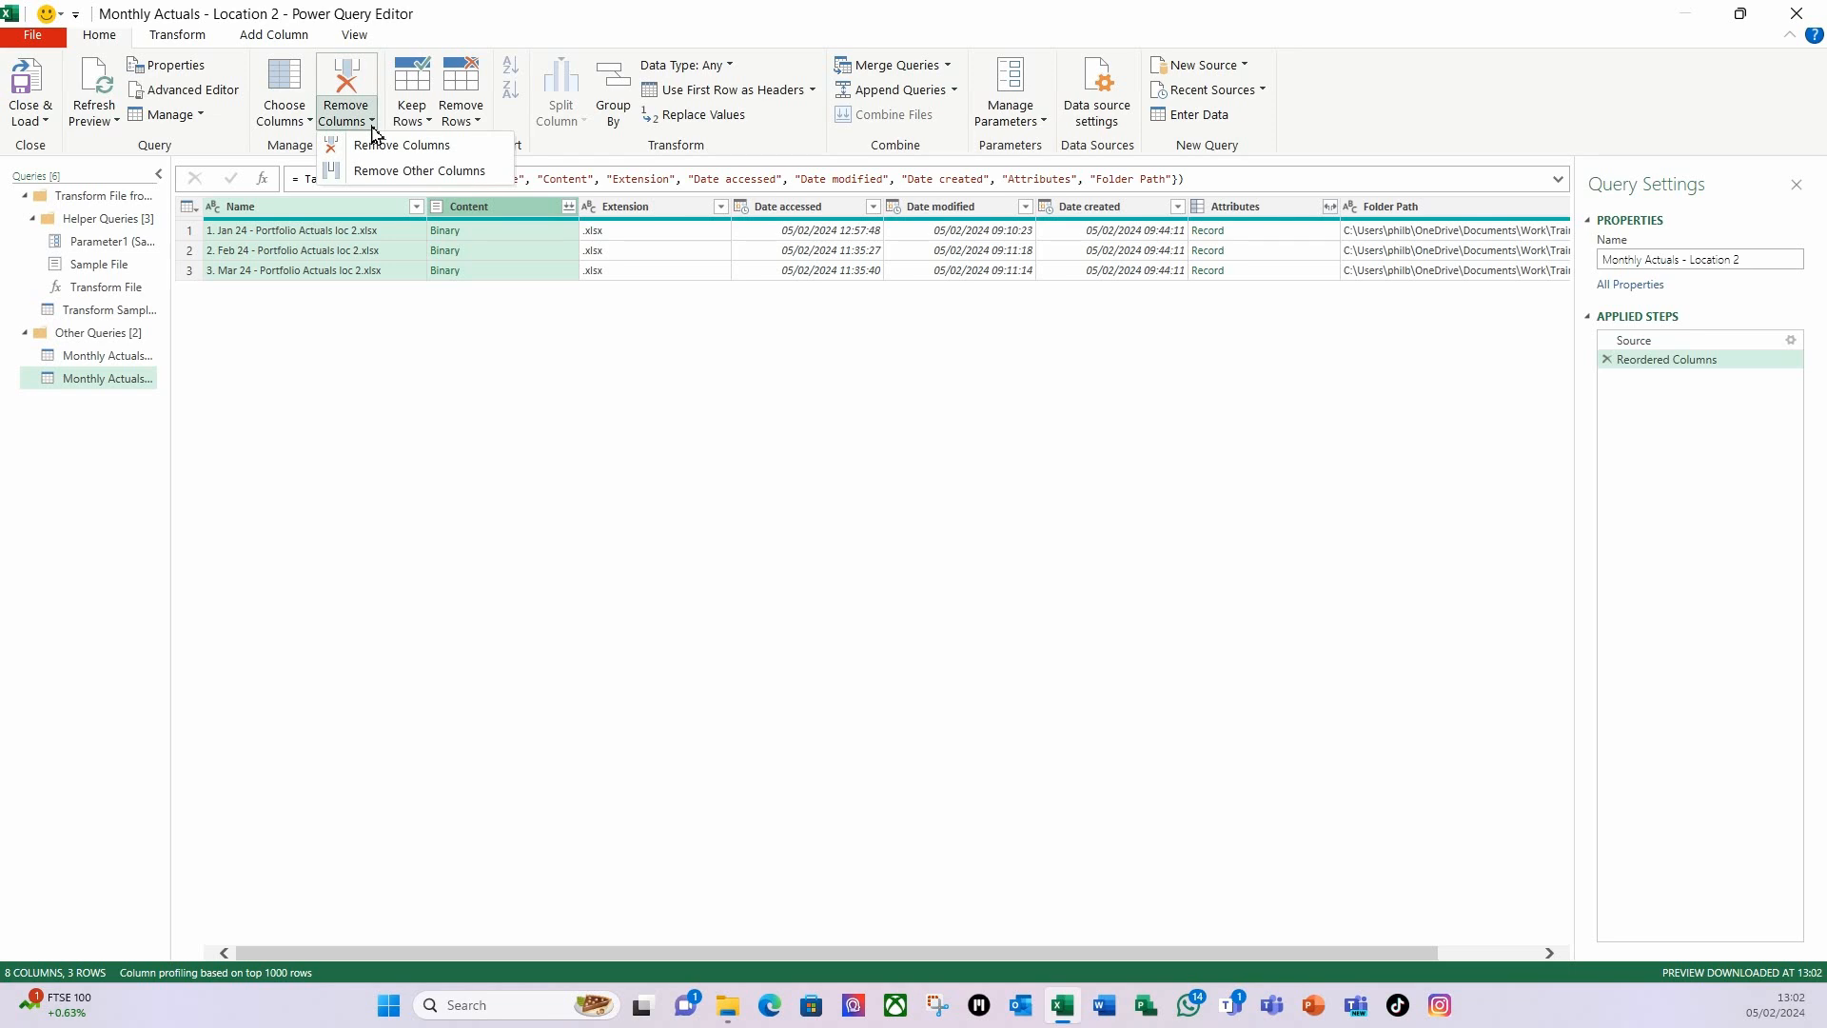
click(428, 173)
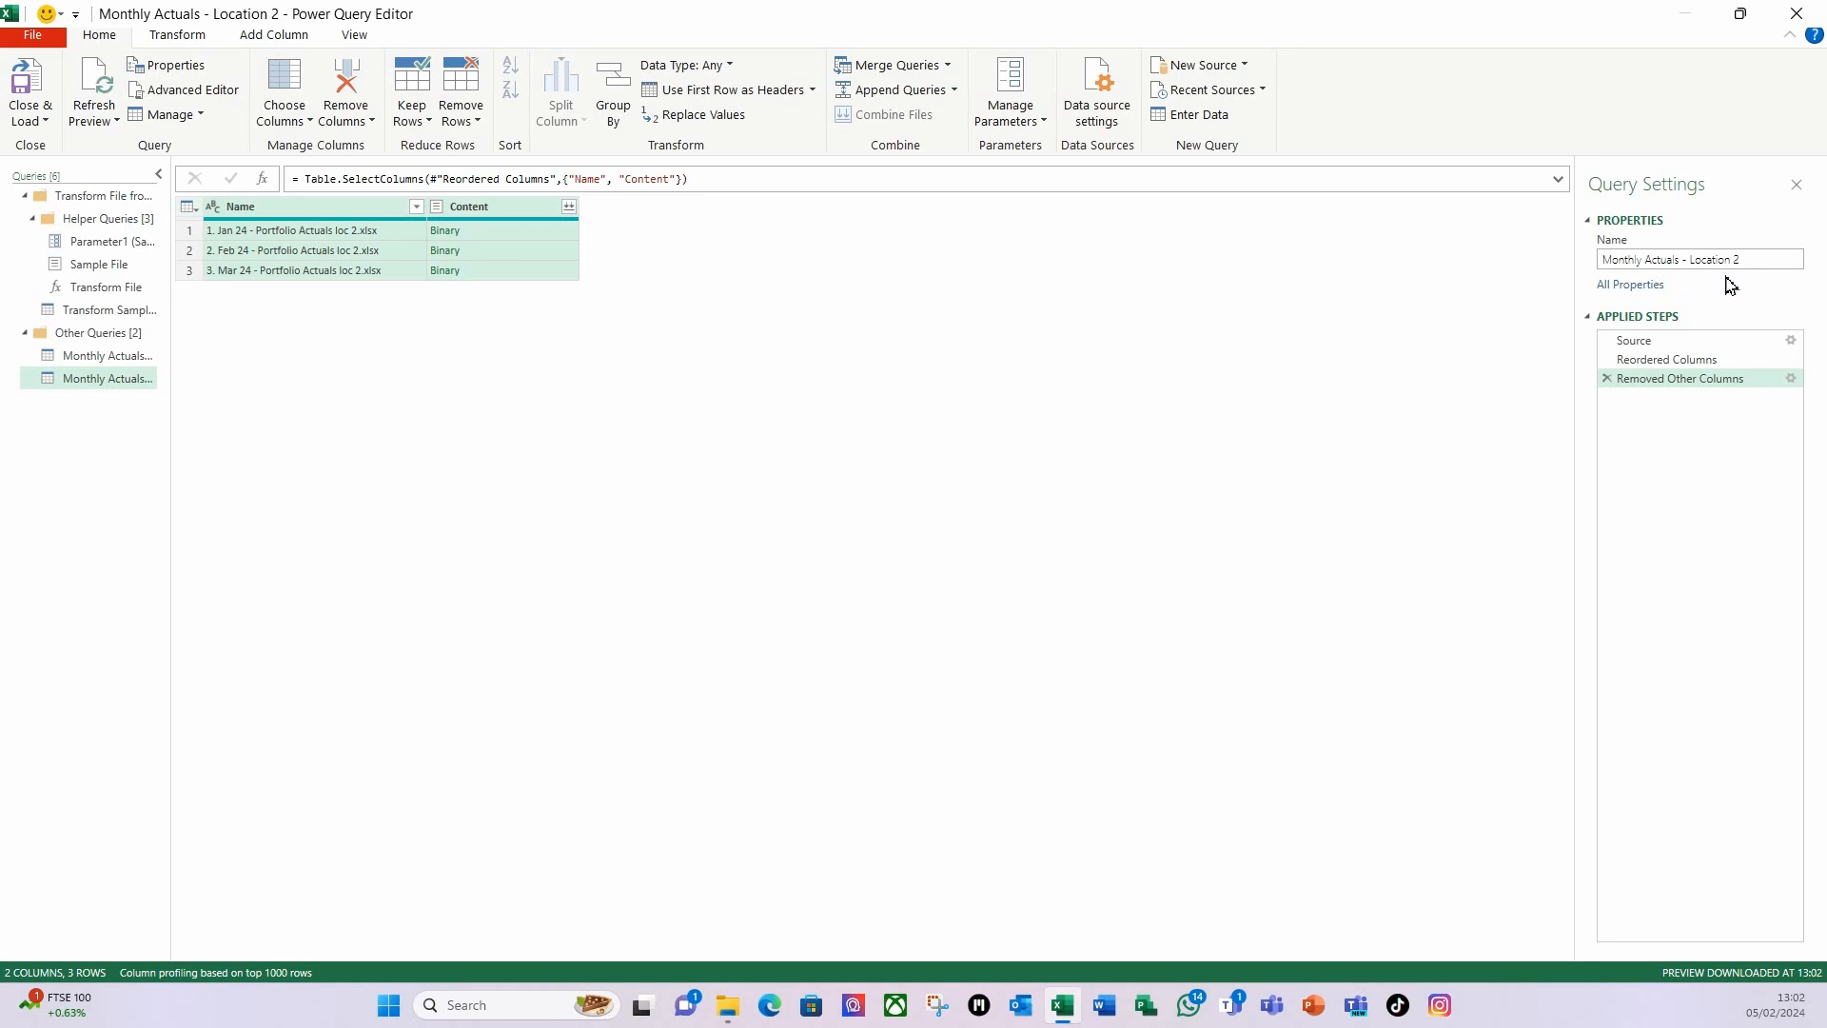
- Combine the Location 2 files in the Content column, using the first file as sample and extracting Sheet 1
click(569, 210)
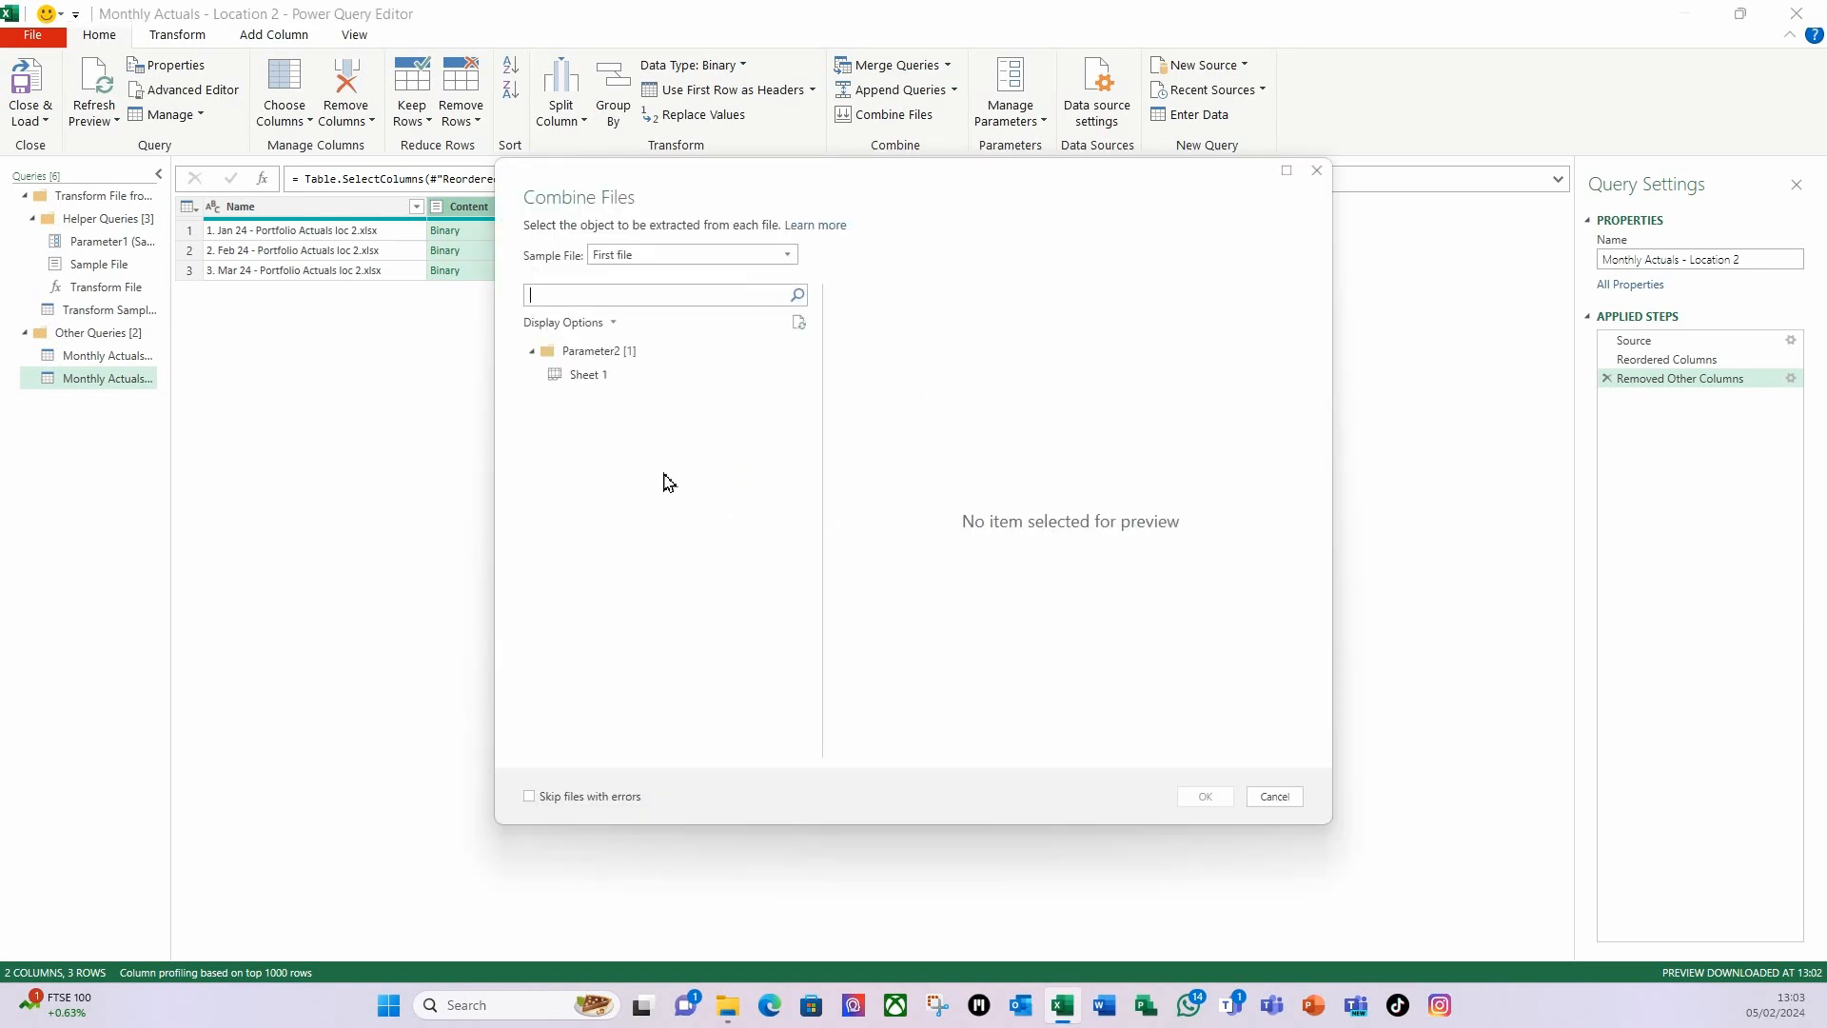
click(590, 379)
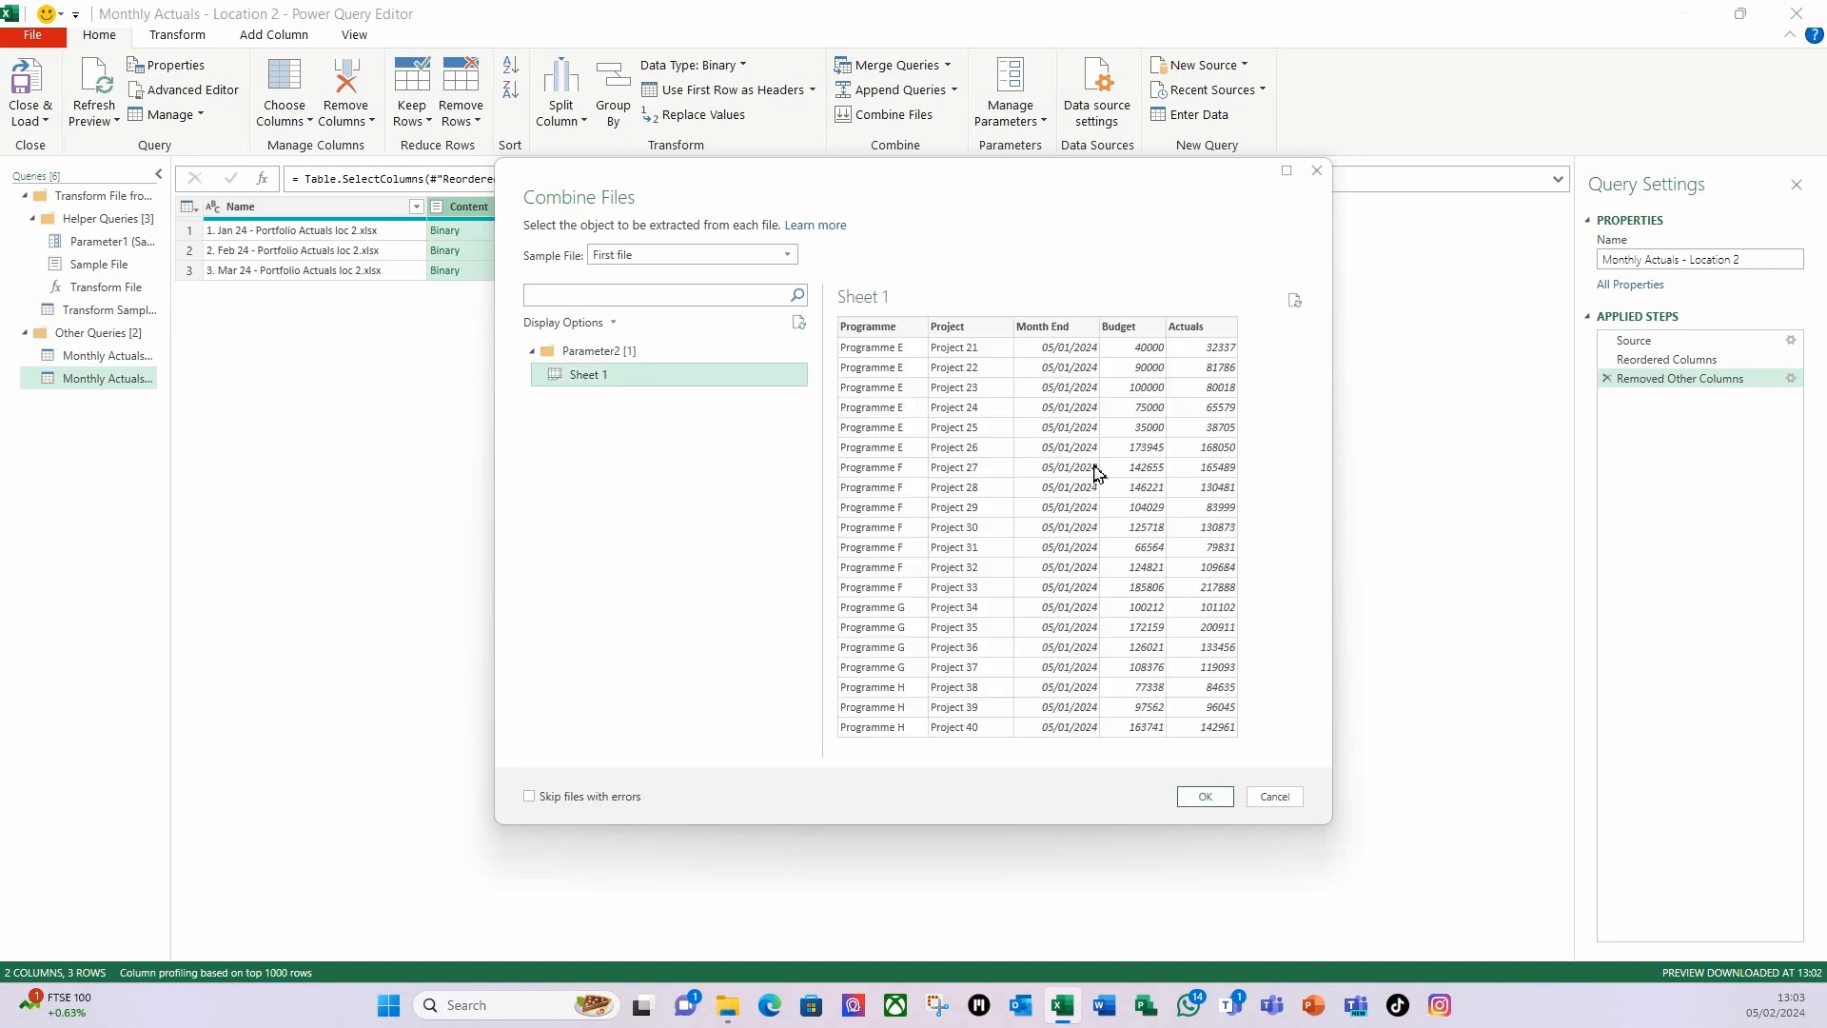
click(1205, 803)
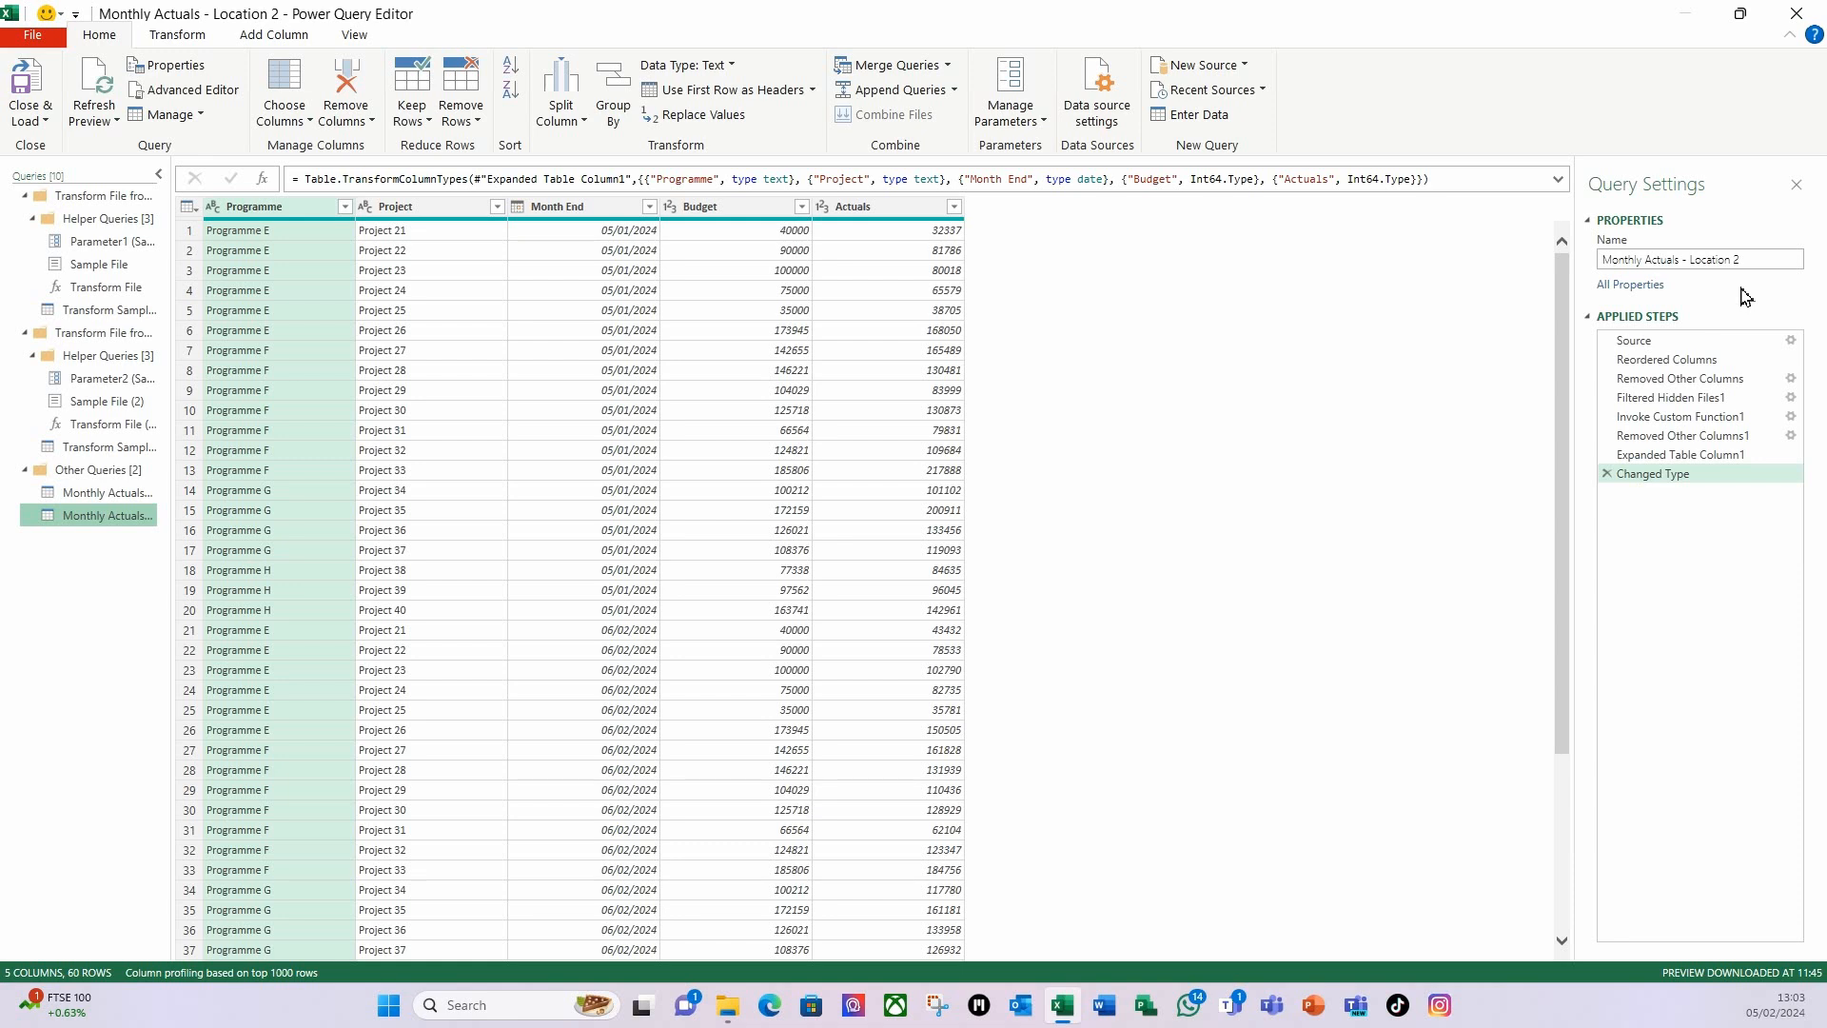
- Close the query editor and load the Monthly Actuals - Location 2 query as a connection only
click(48, 121)
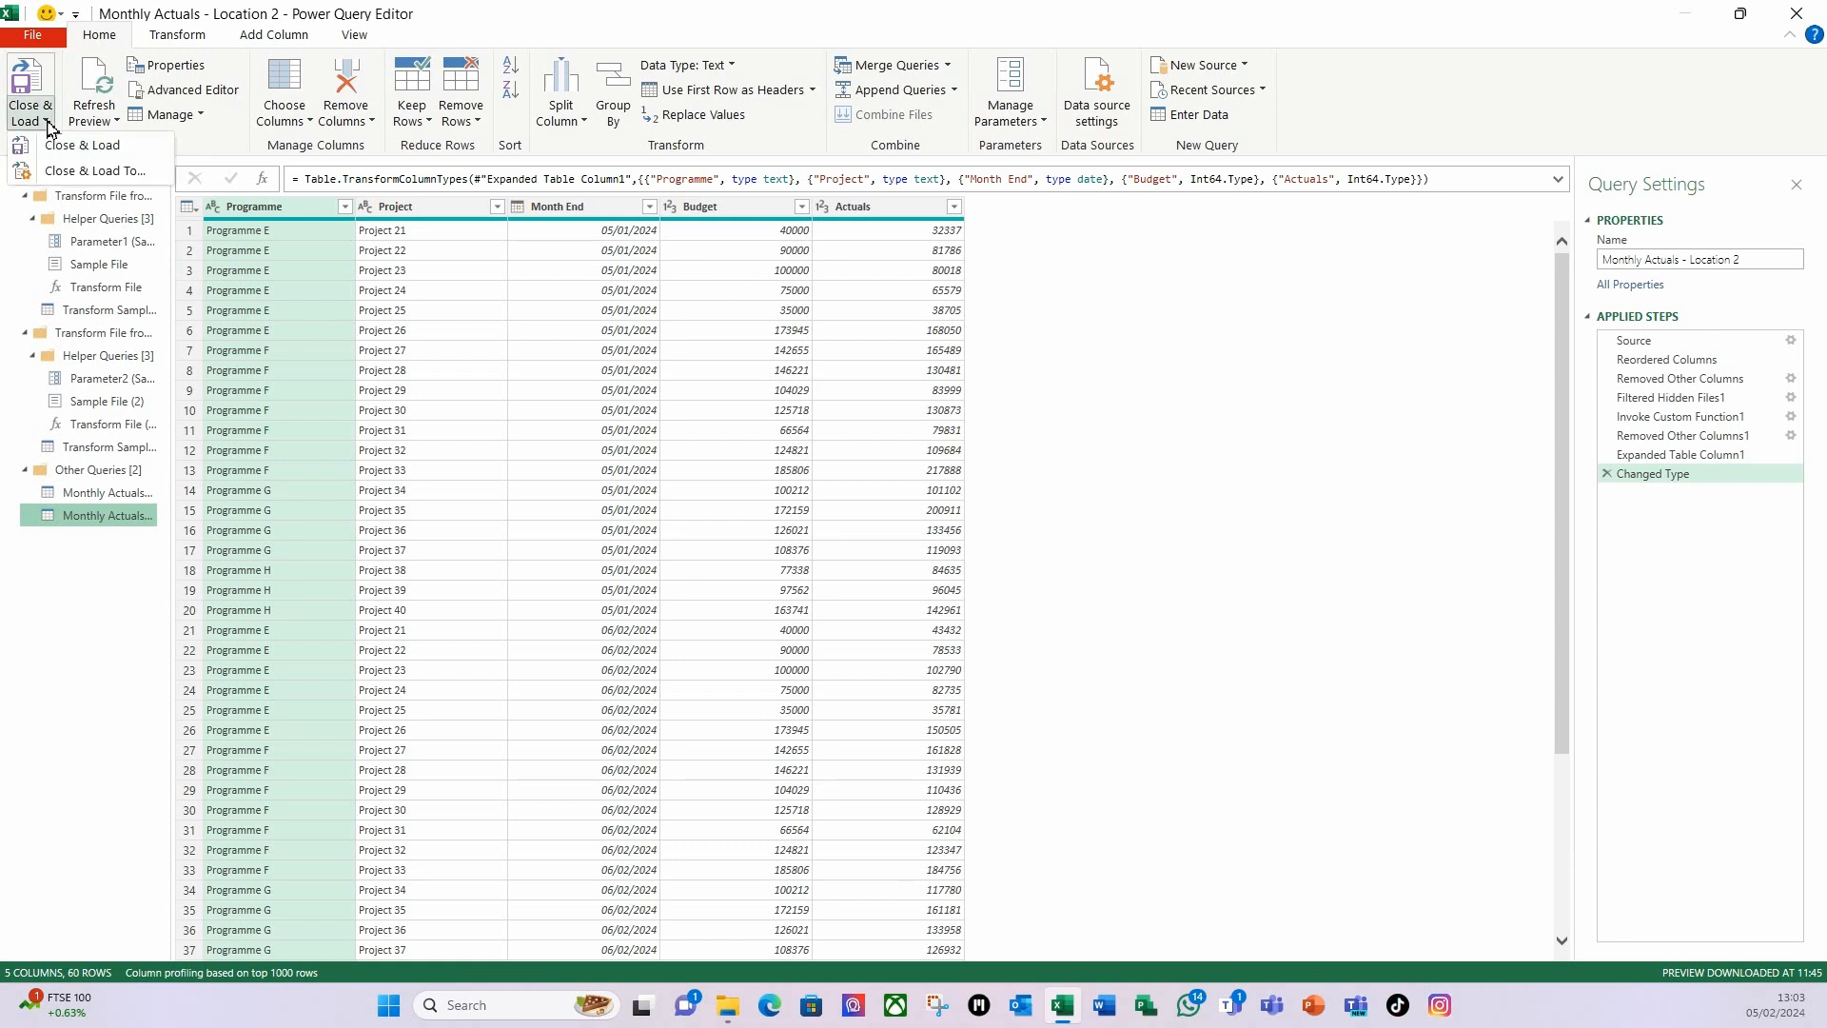
click(105, 171)
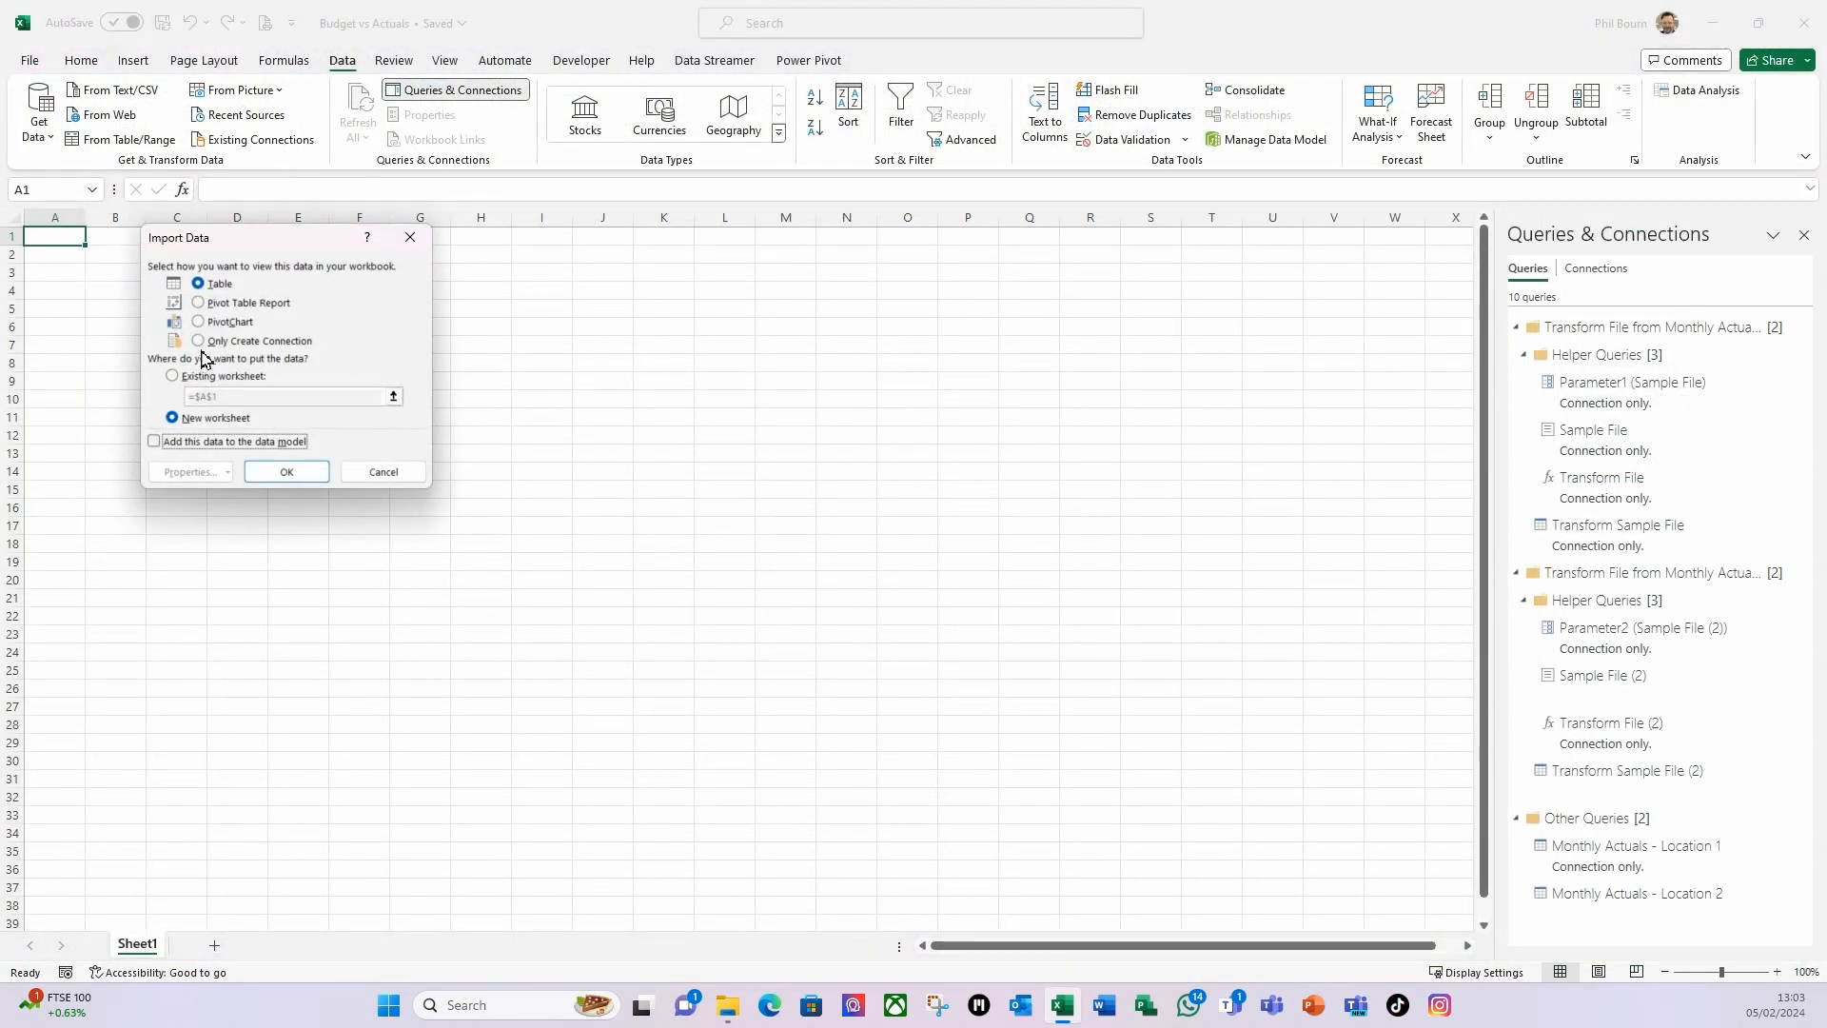
click(199, 342)
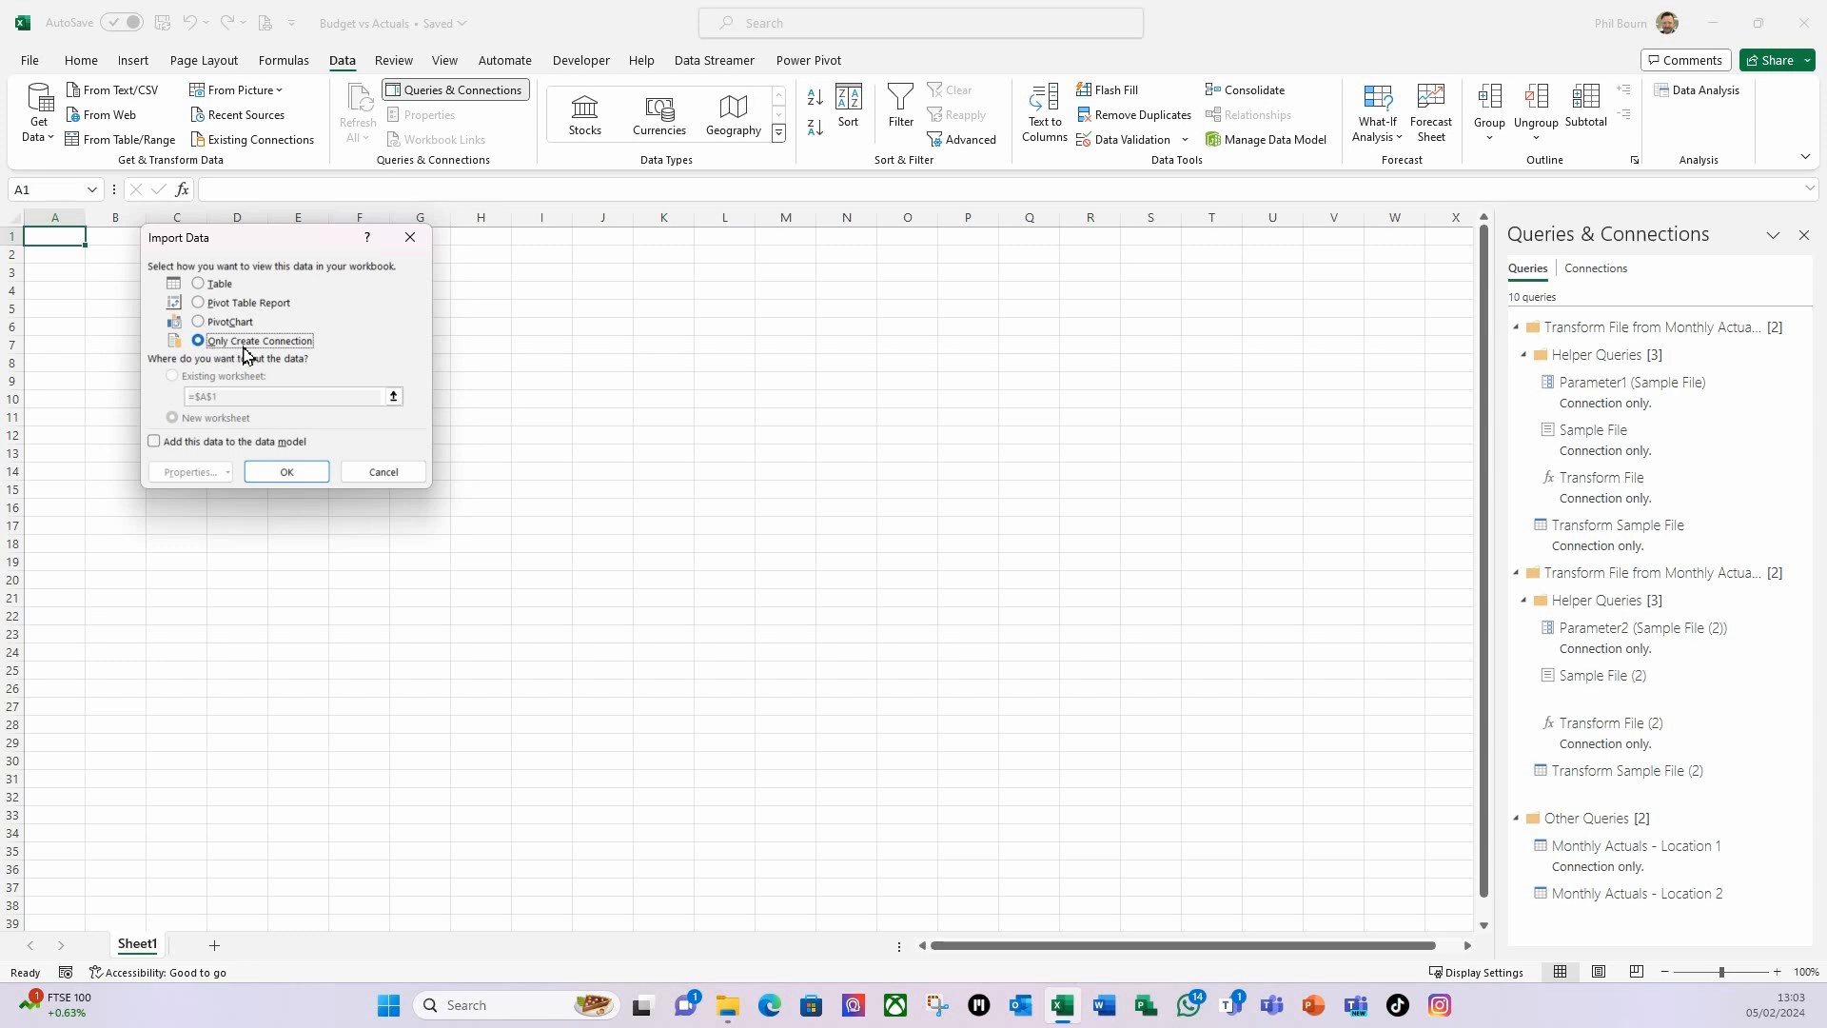
click(288, 473)
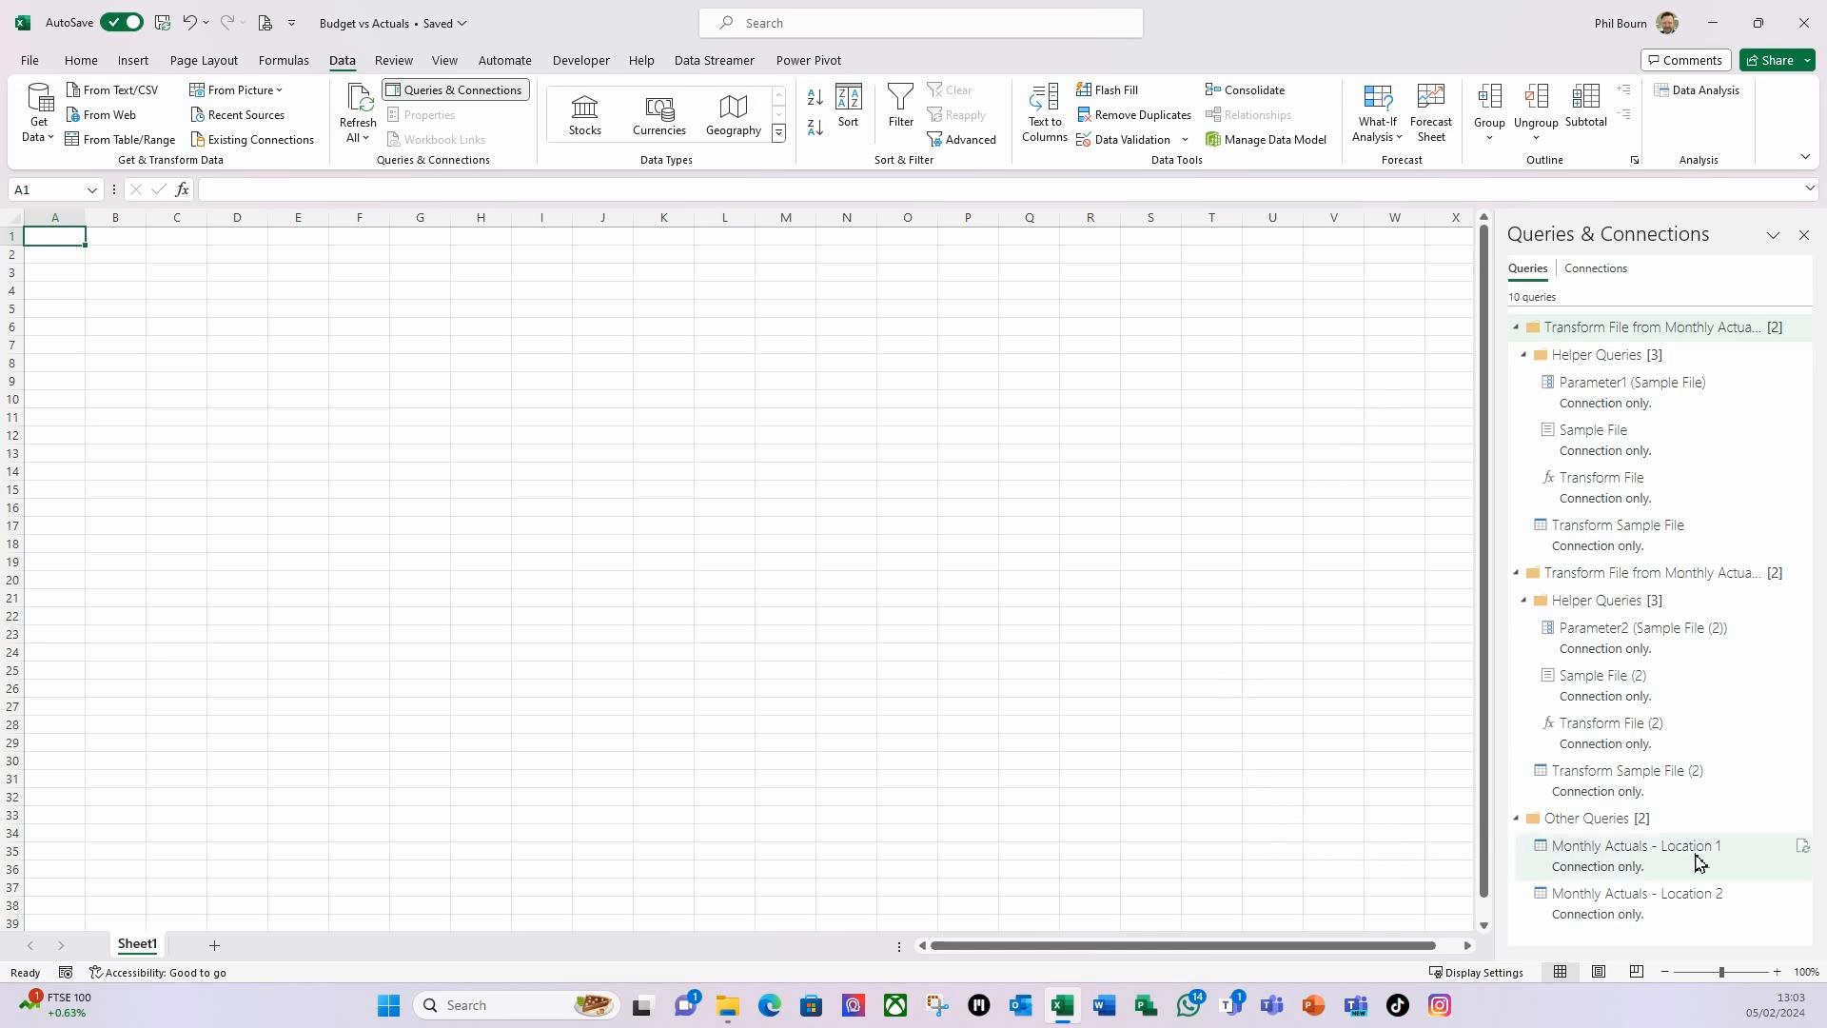
- Open the Monthly Actuals - Location 1 query for editing and append Monthly Actuals - Location 2 to it as a new query
mouse_move(1687, 862)
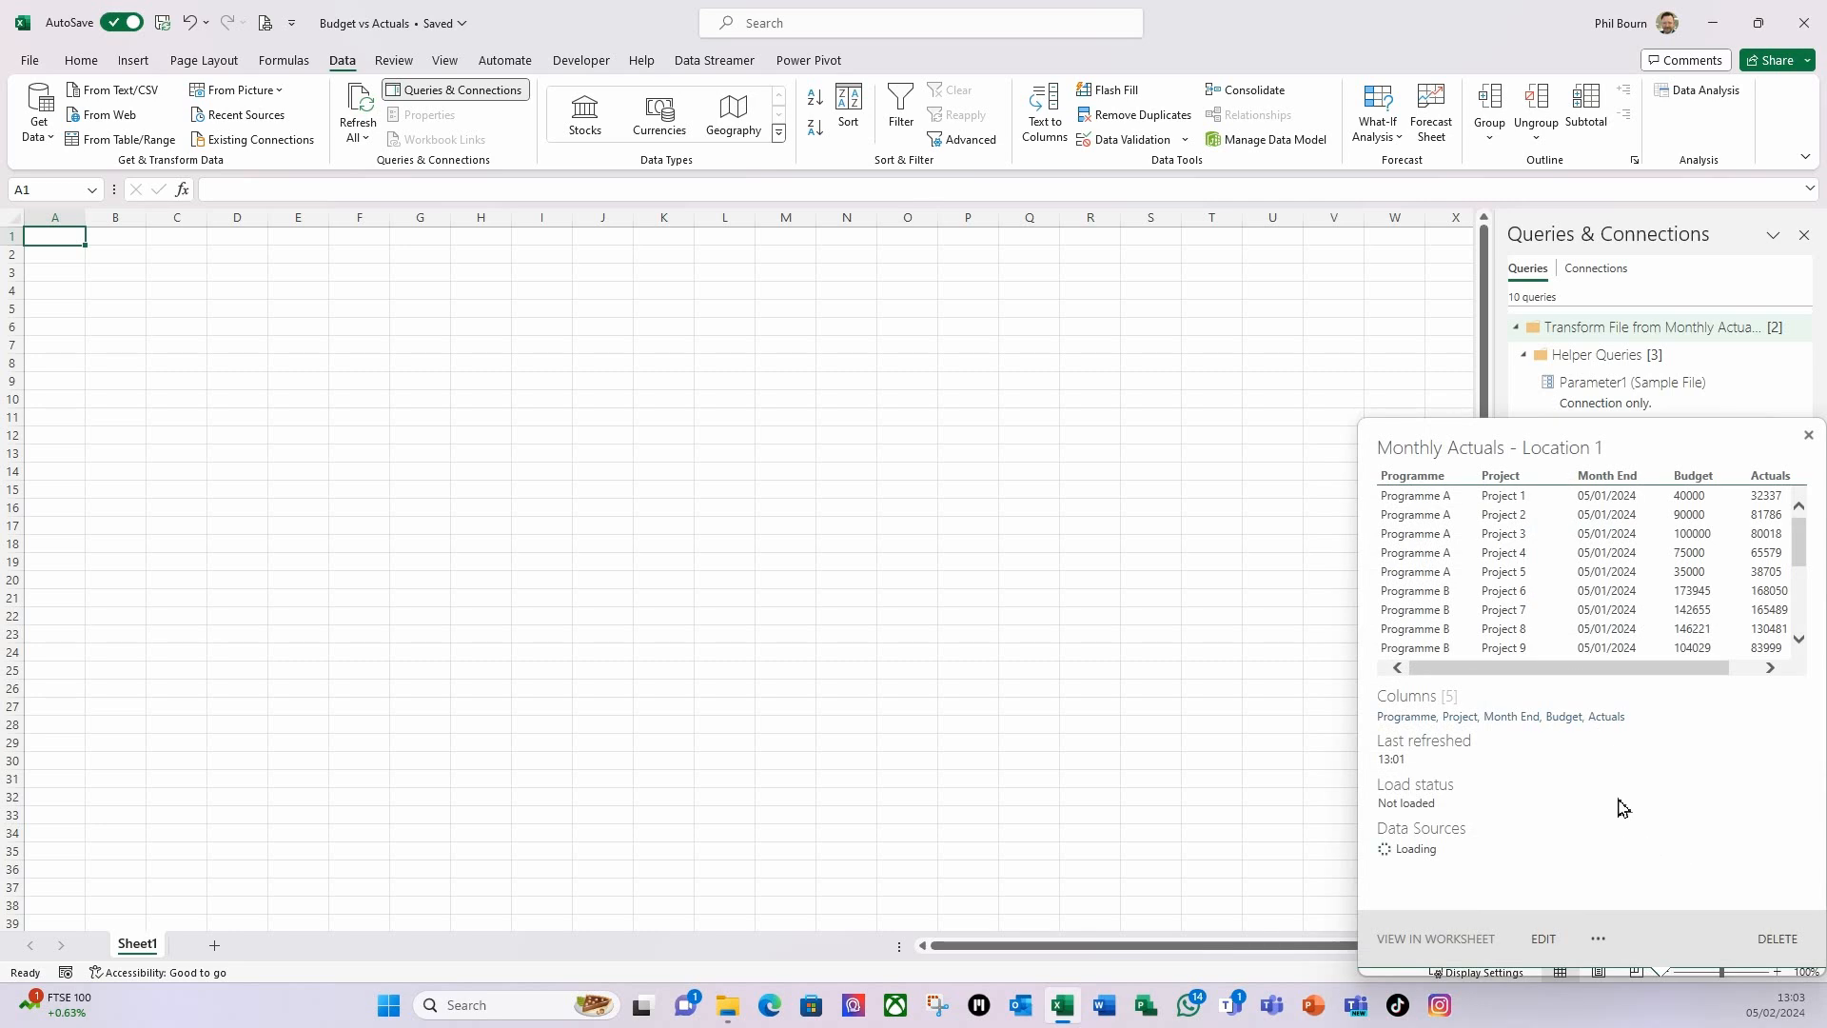
click(1548, 942)
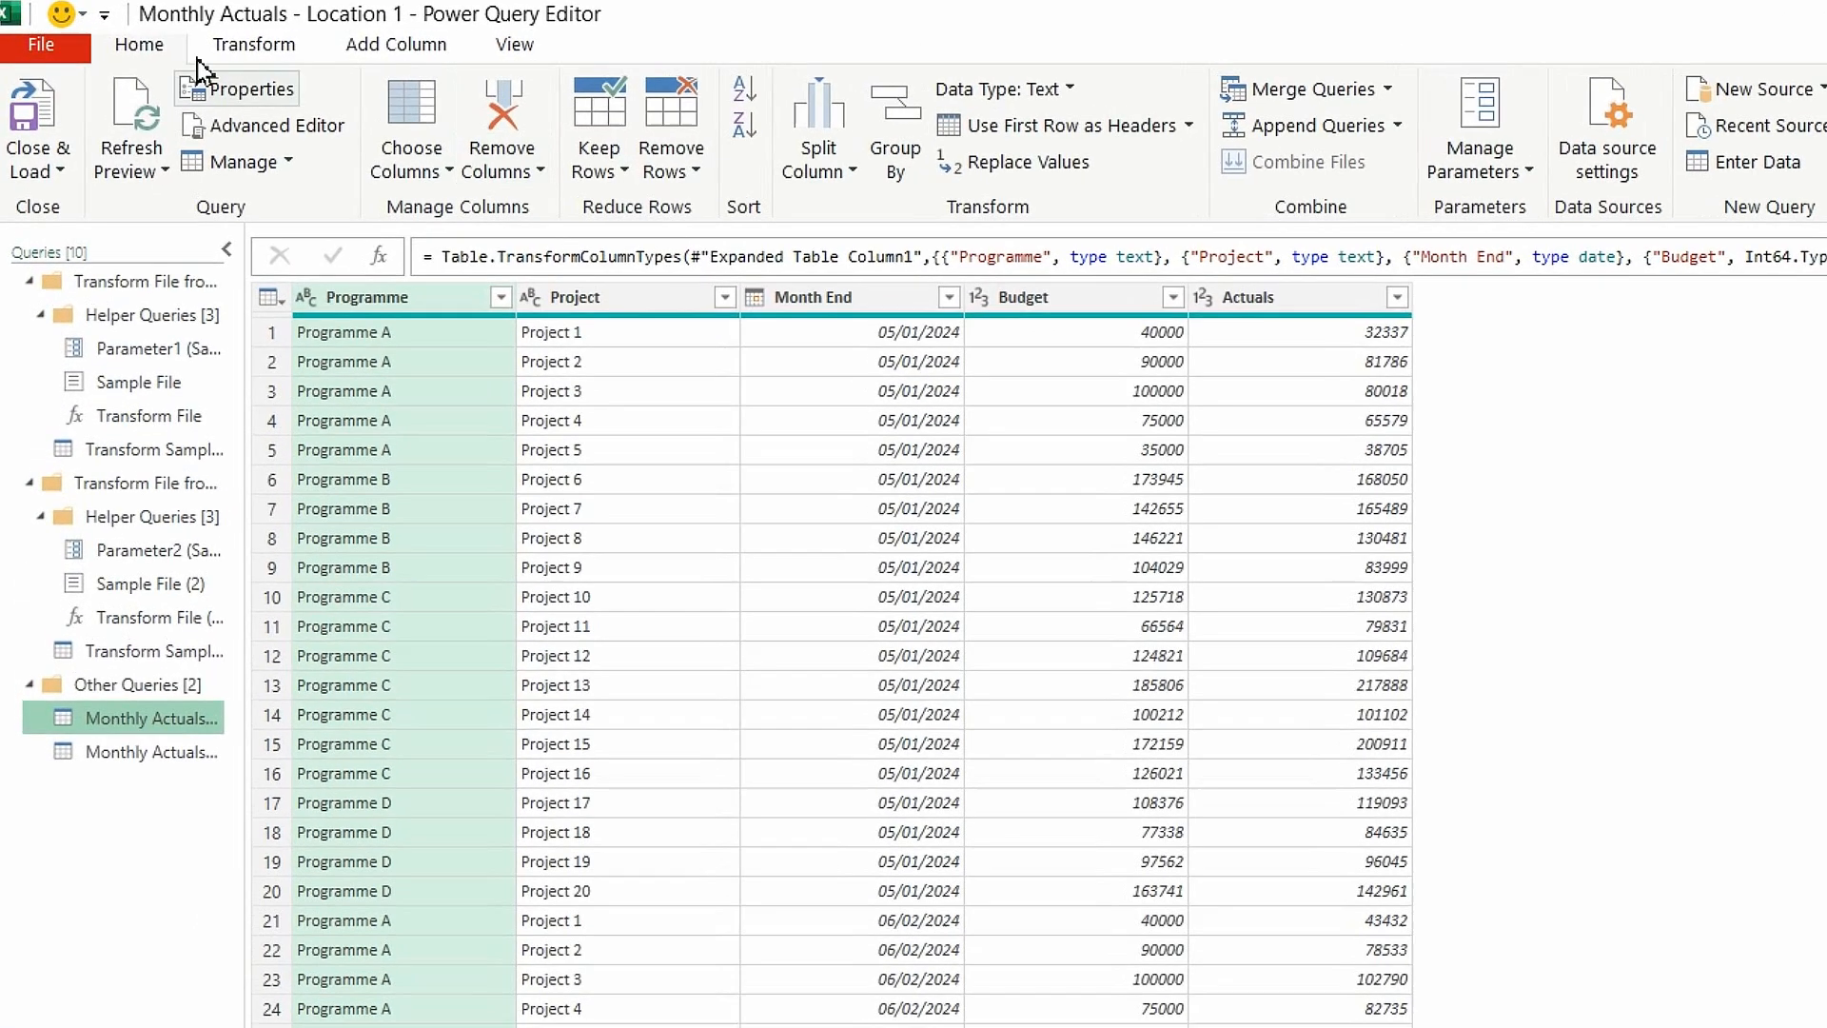
click(1408, 133)
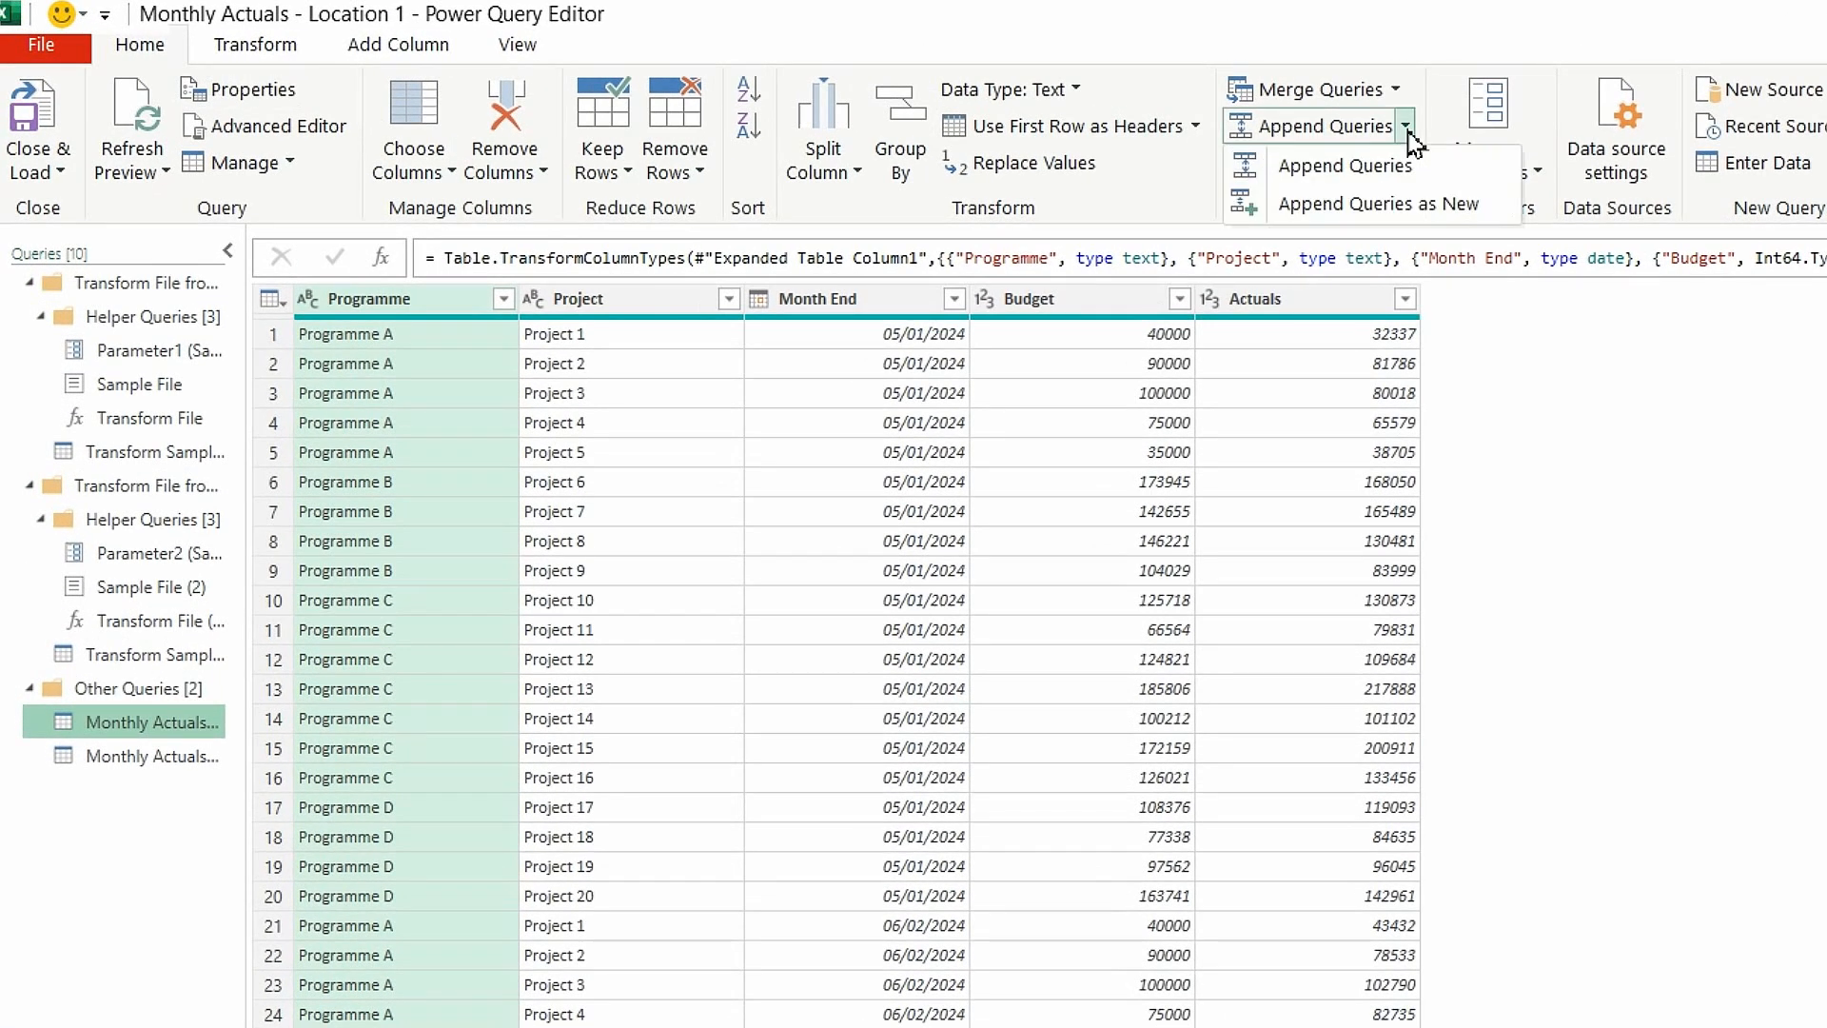
click(1437, 212)
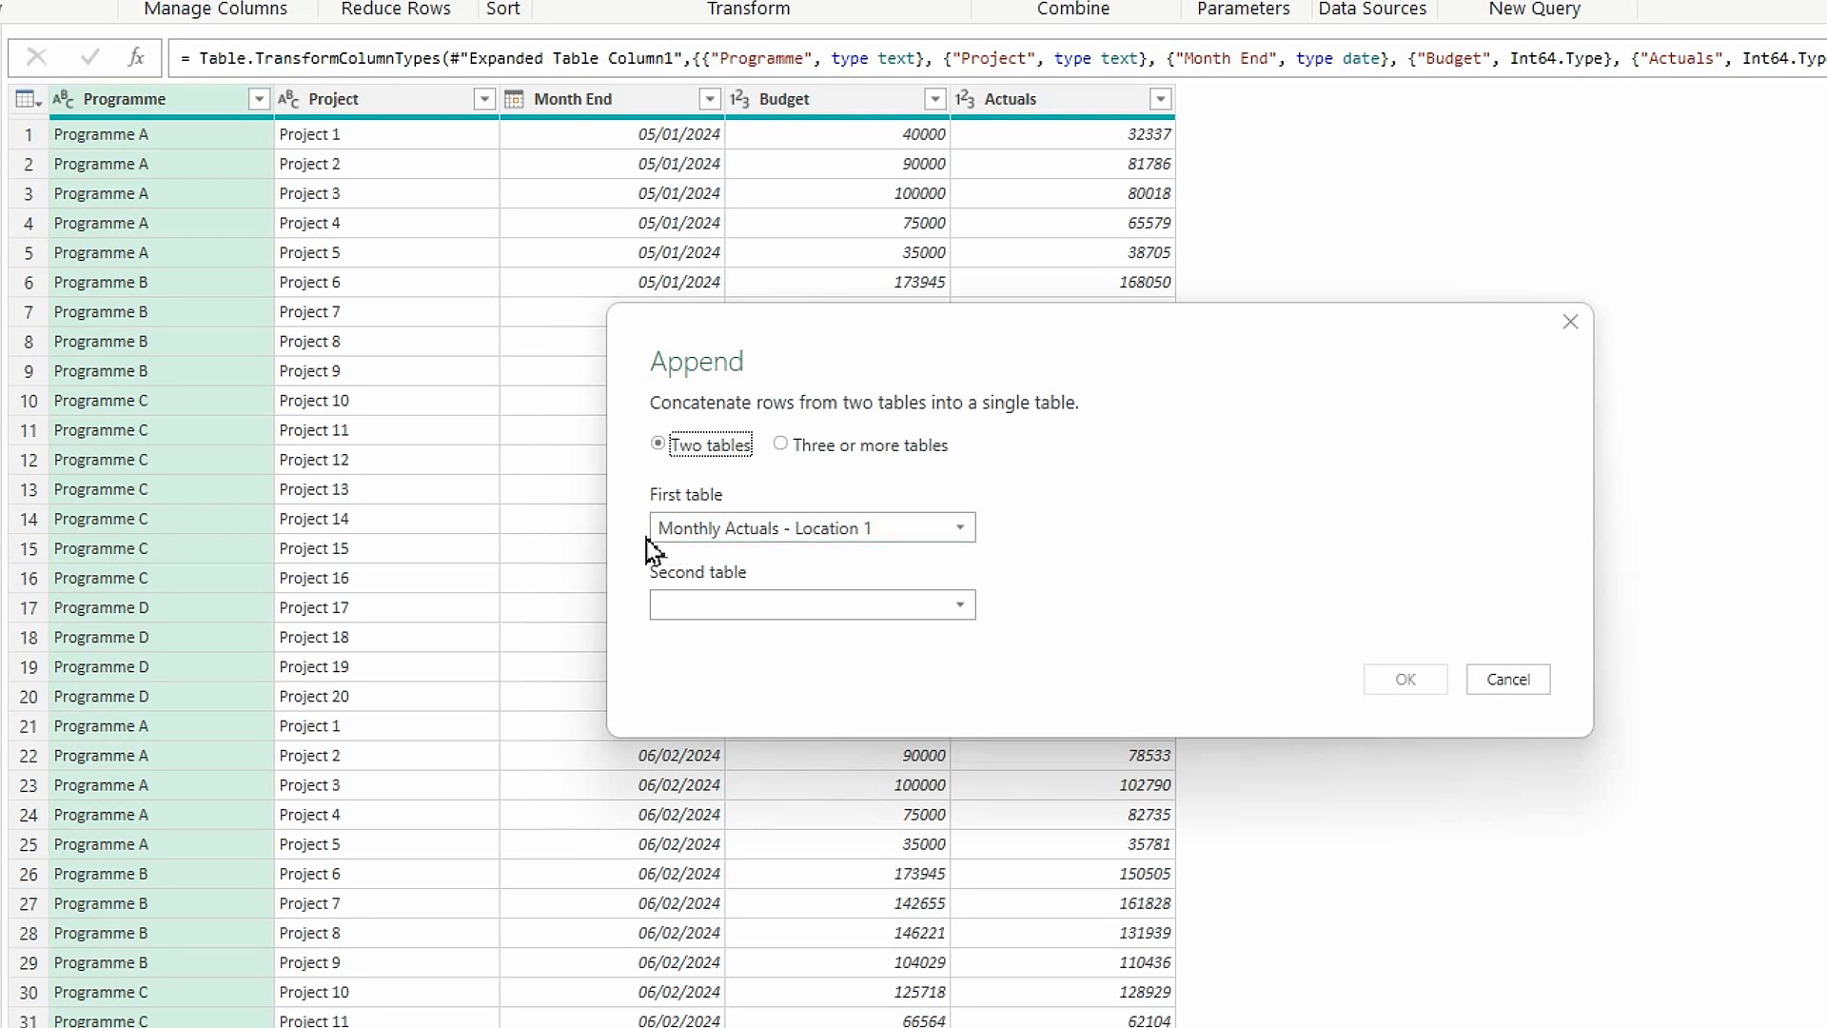
click(960, 606)
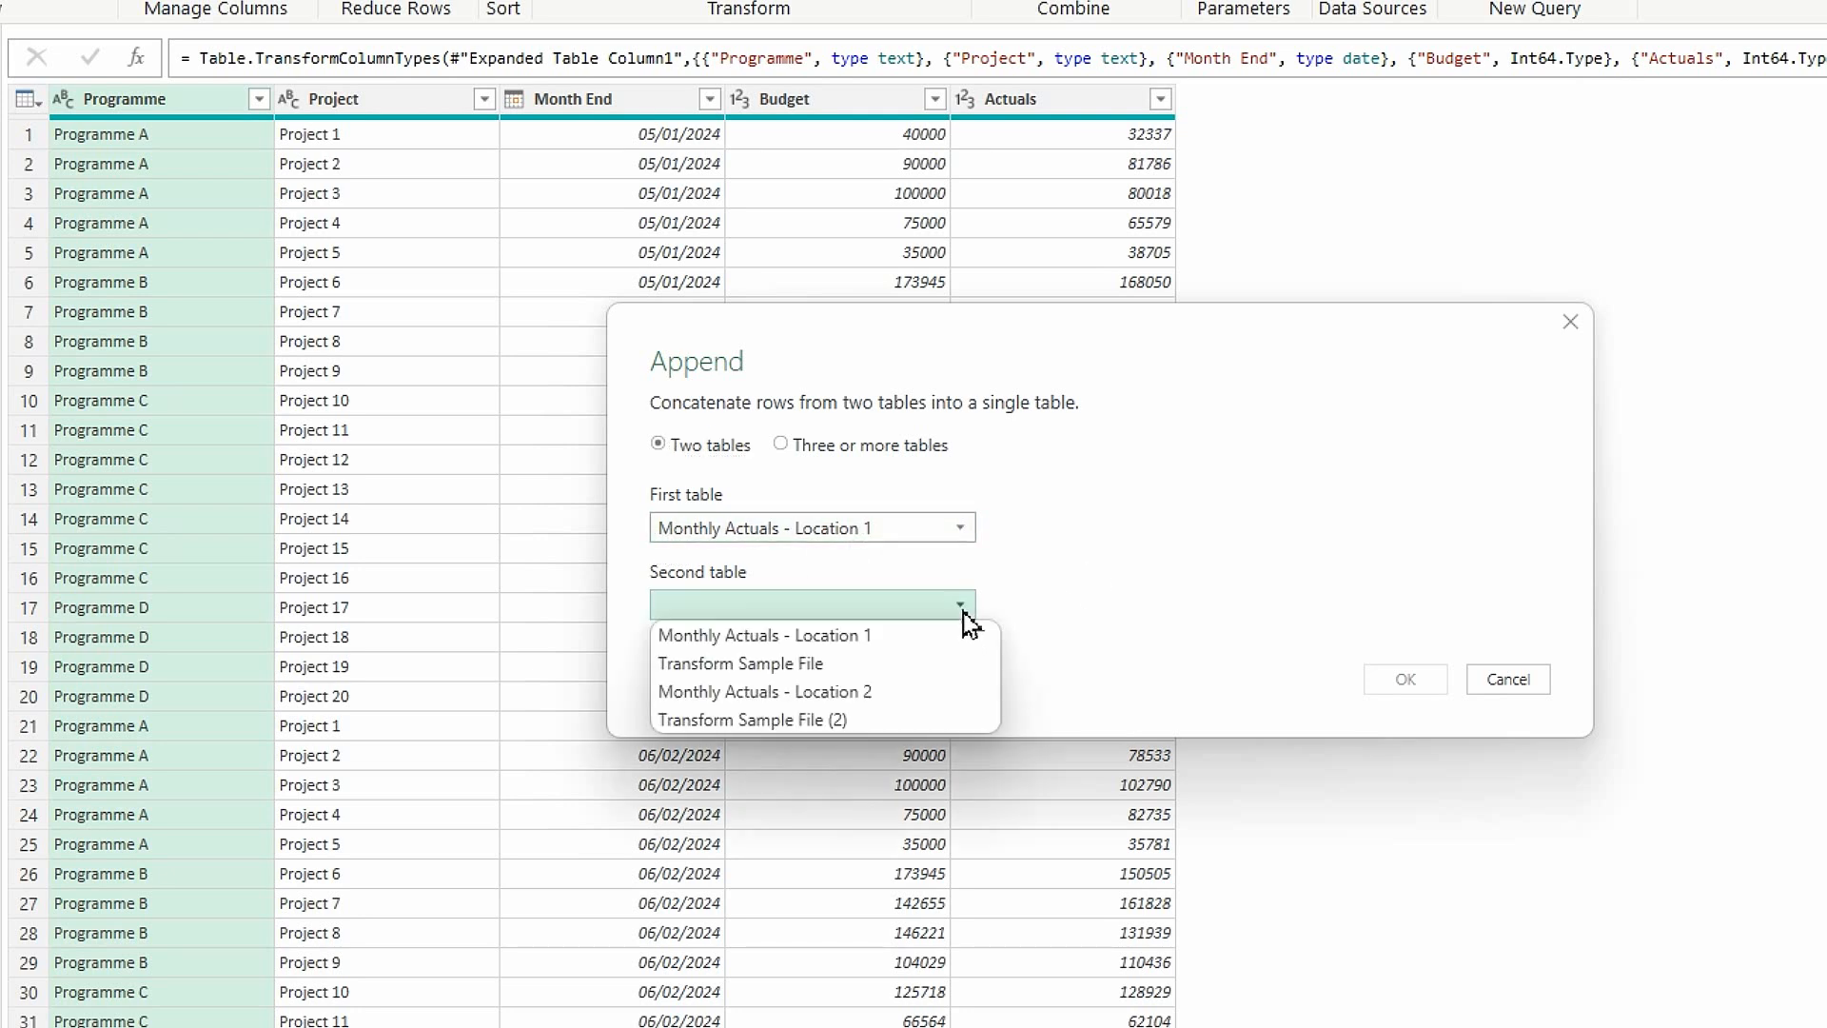
click(887, 694)
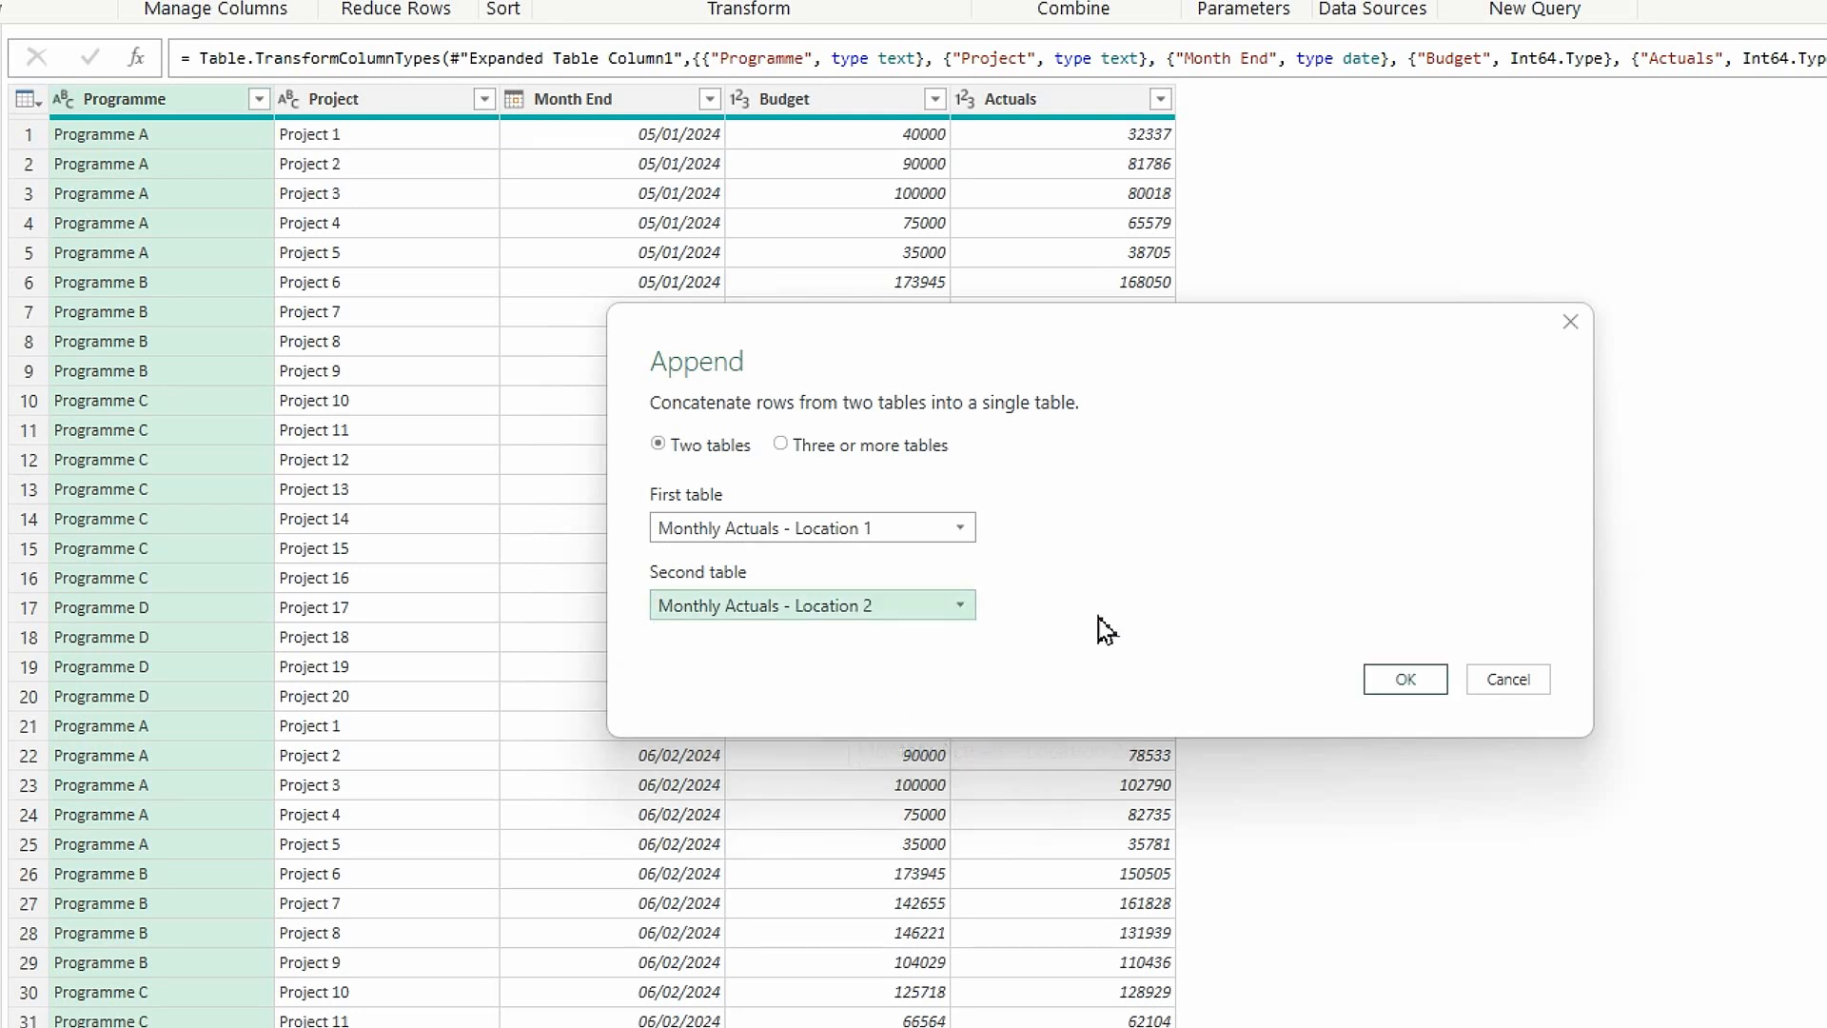
click(1407, 679)
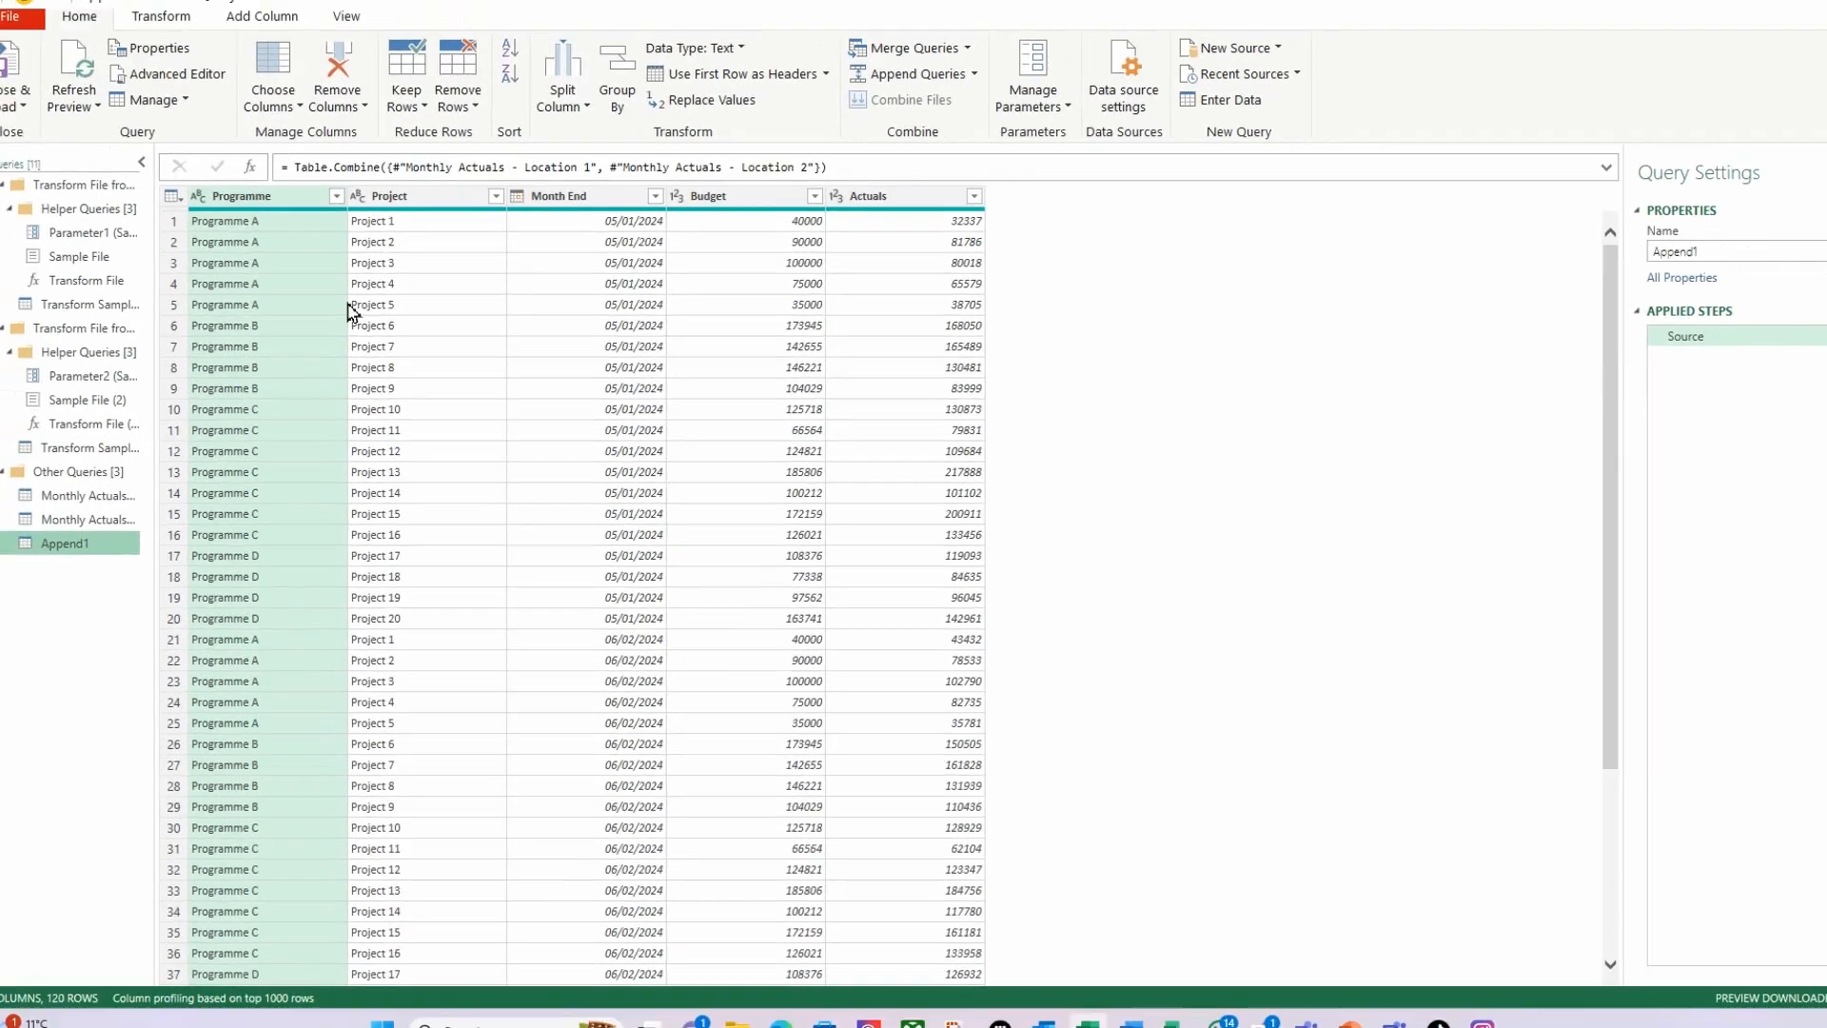
- Check the rows of the appended query and rename it as Budget vs Actuals
scroll(369, 447, down, 20)
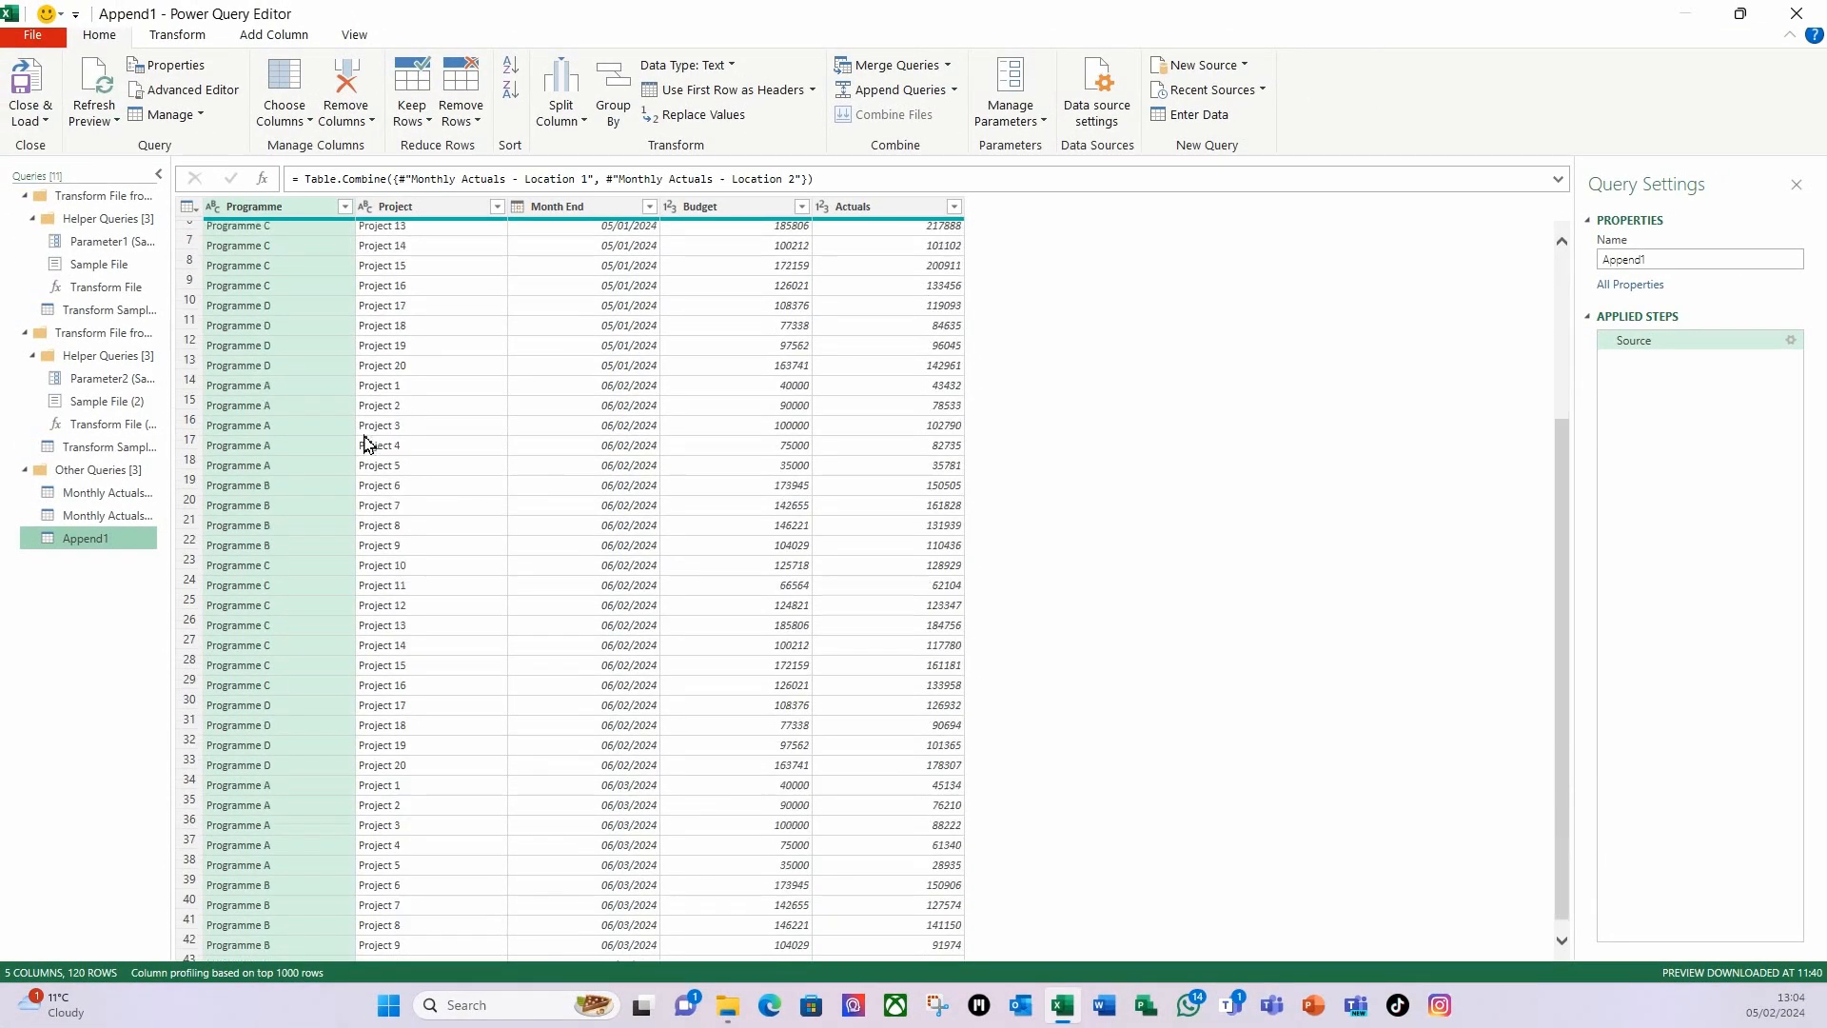
scroll(366, 451, down, 7)
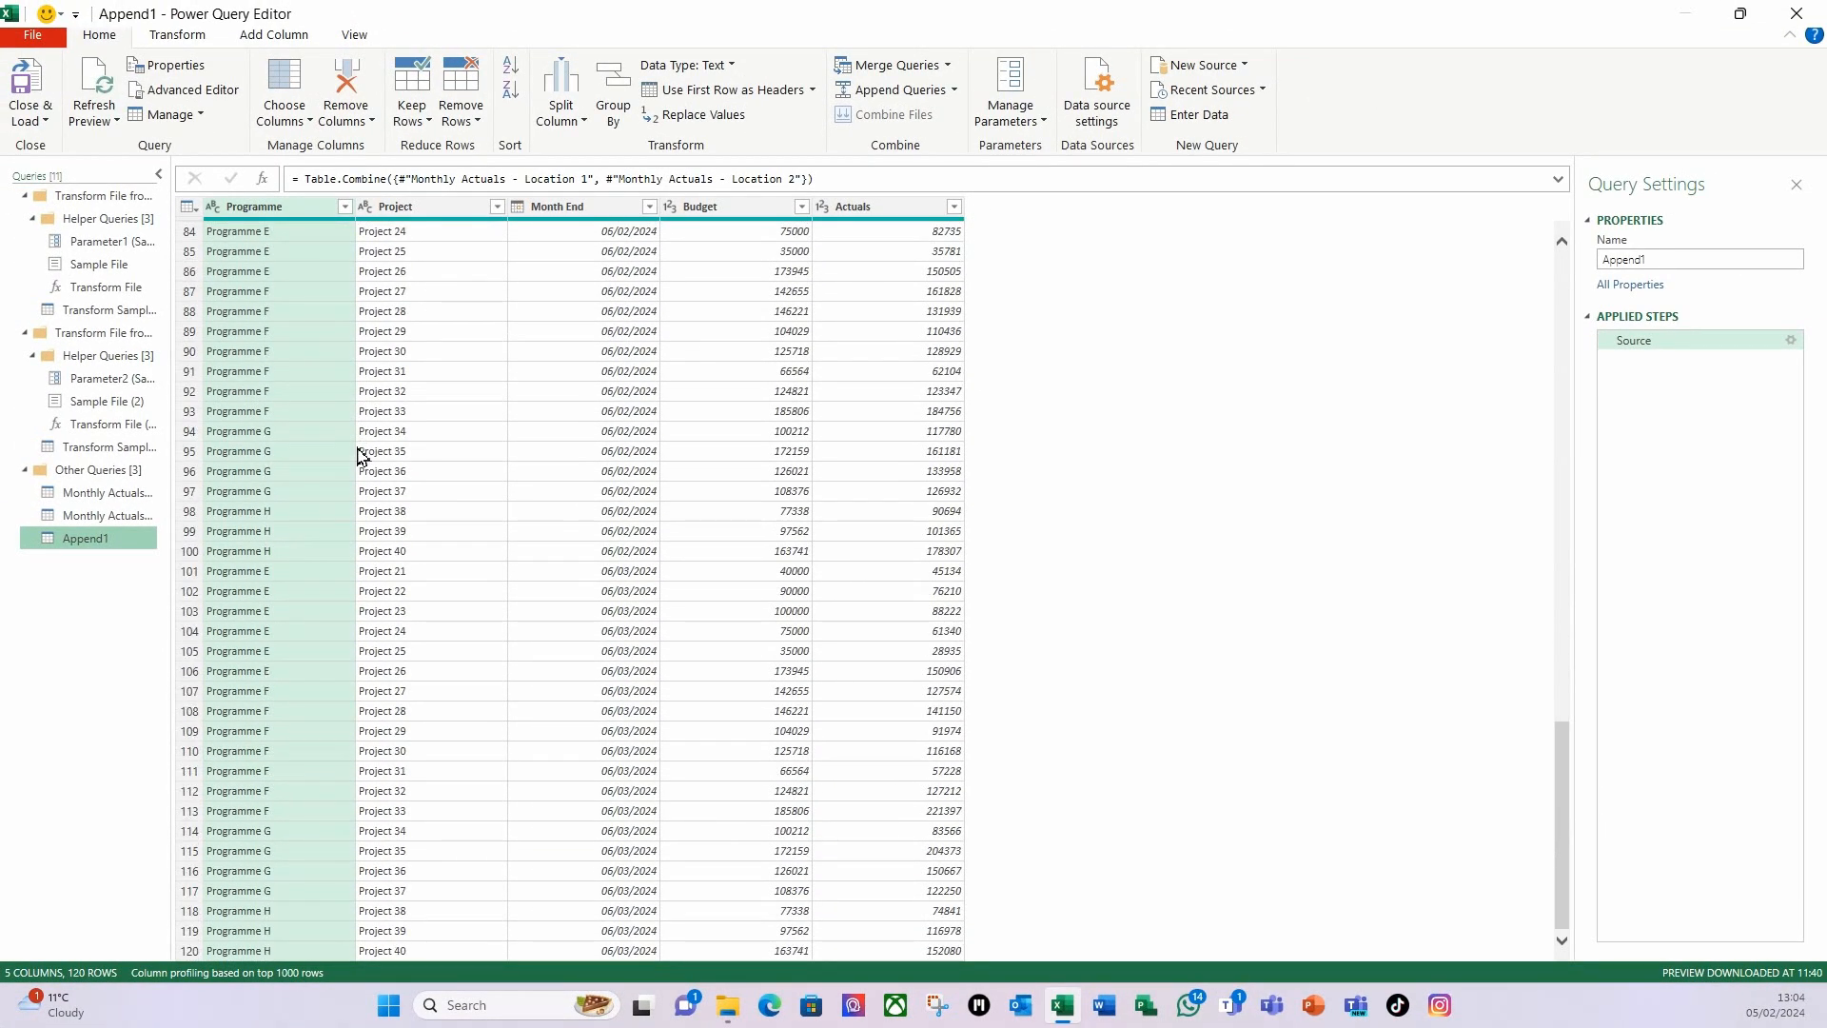
scroll(385, 519, up, 20)
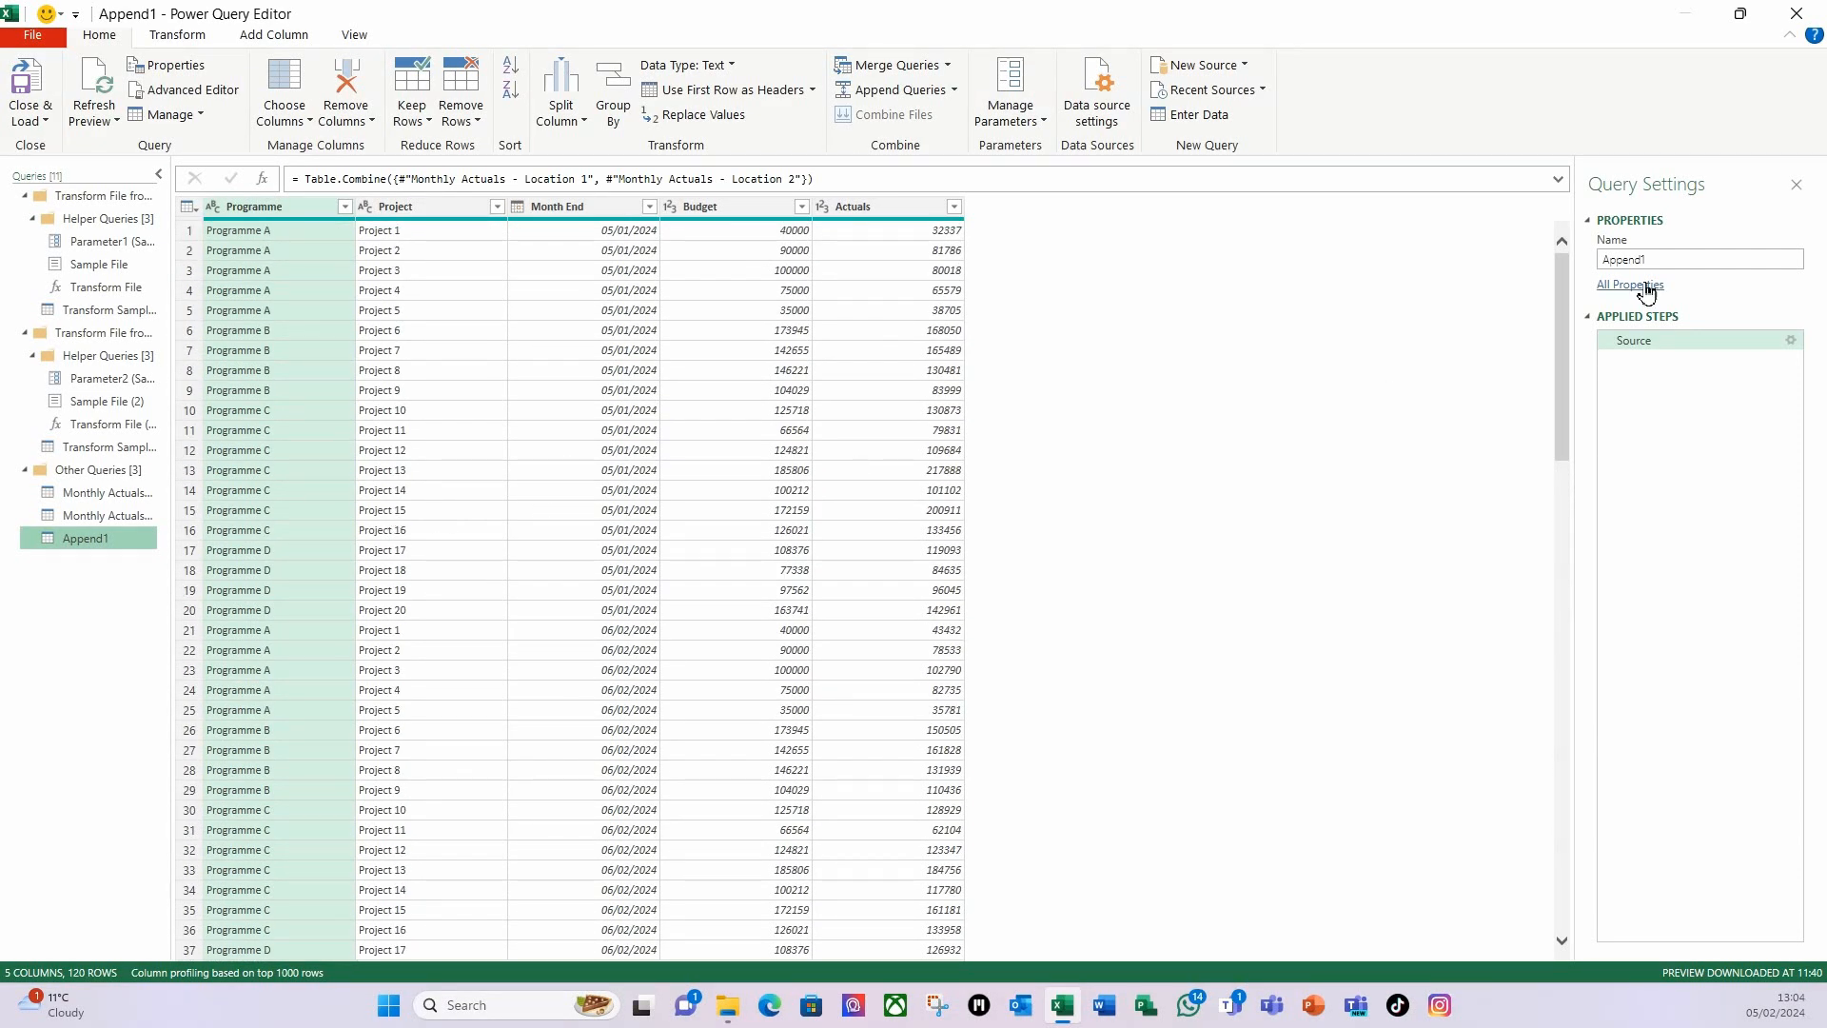
click(1673, 260)
drag(1673, 260, 1595, 272)
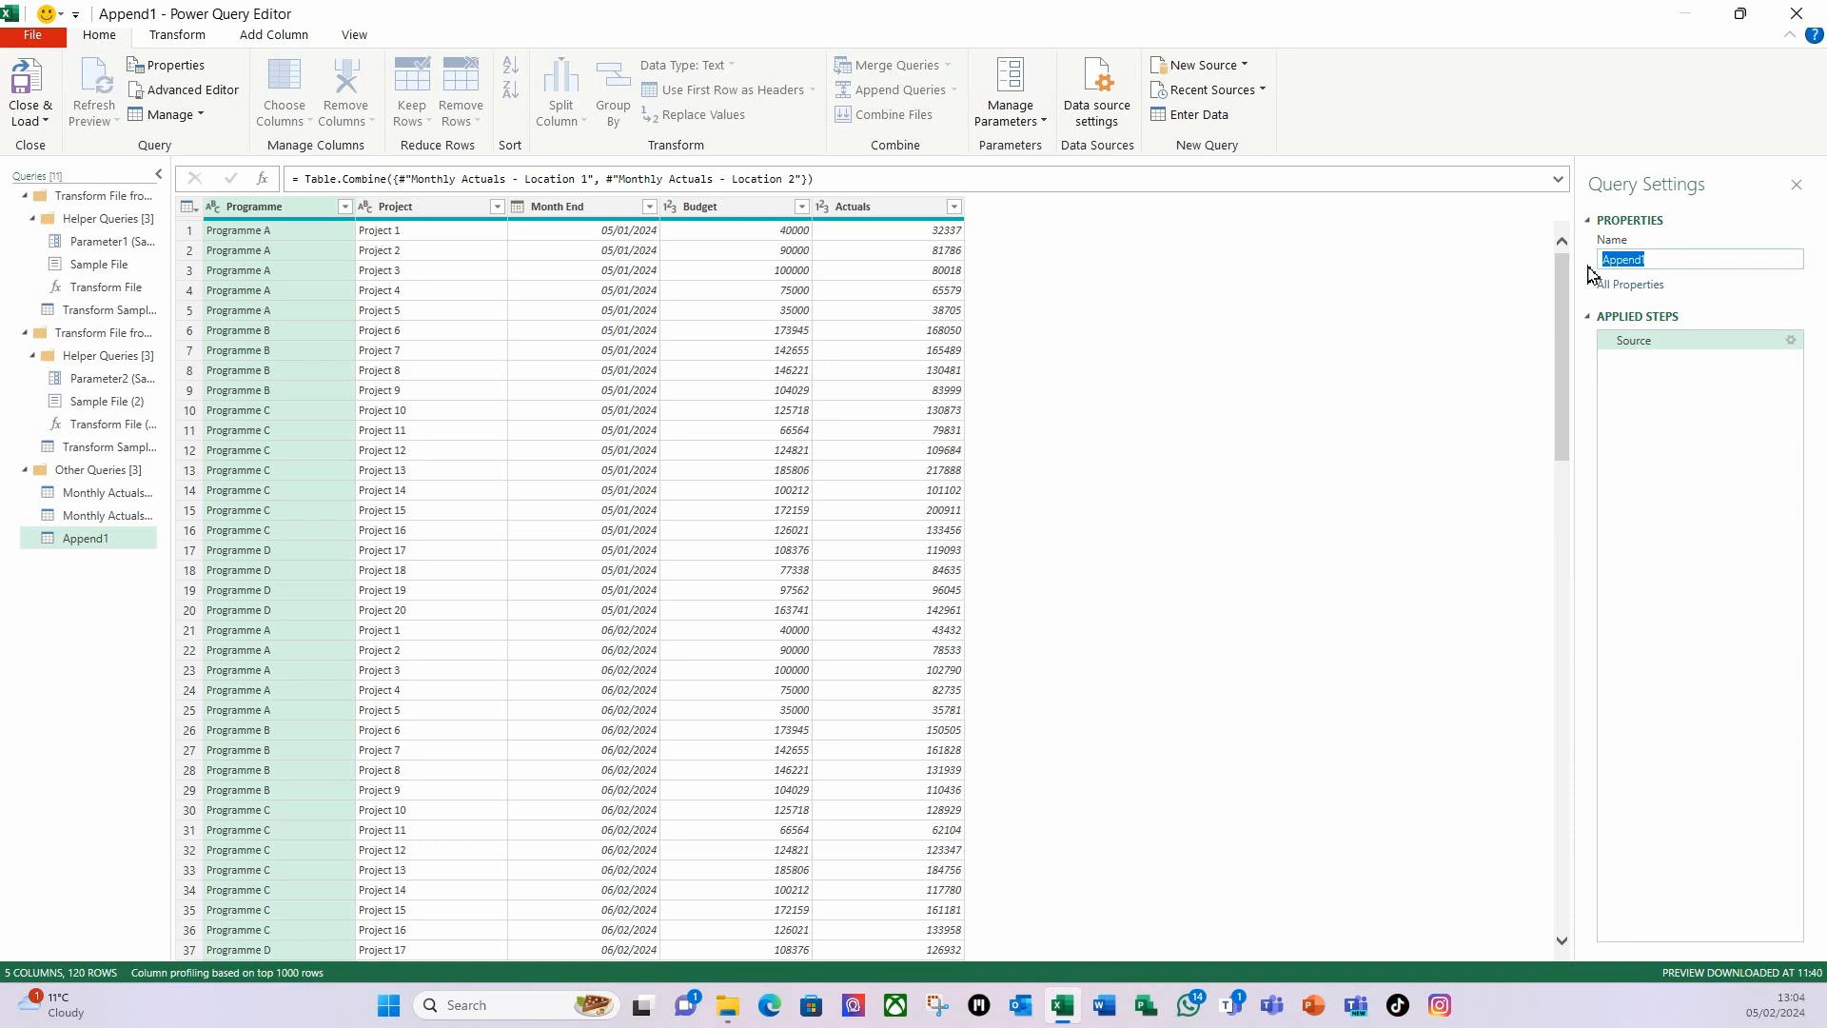
text(Budget vs Actuals)
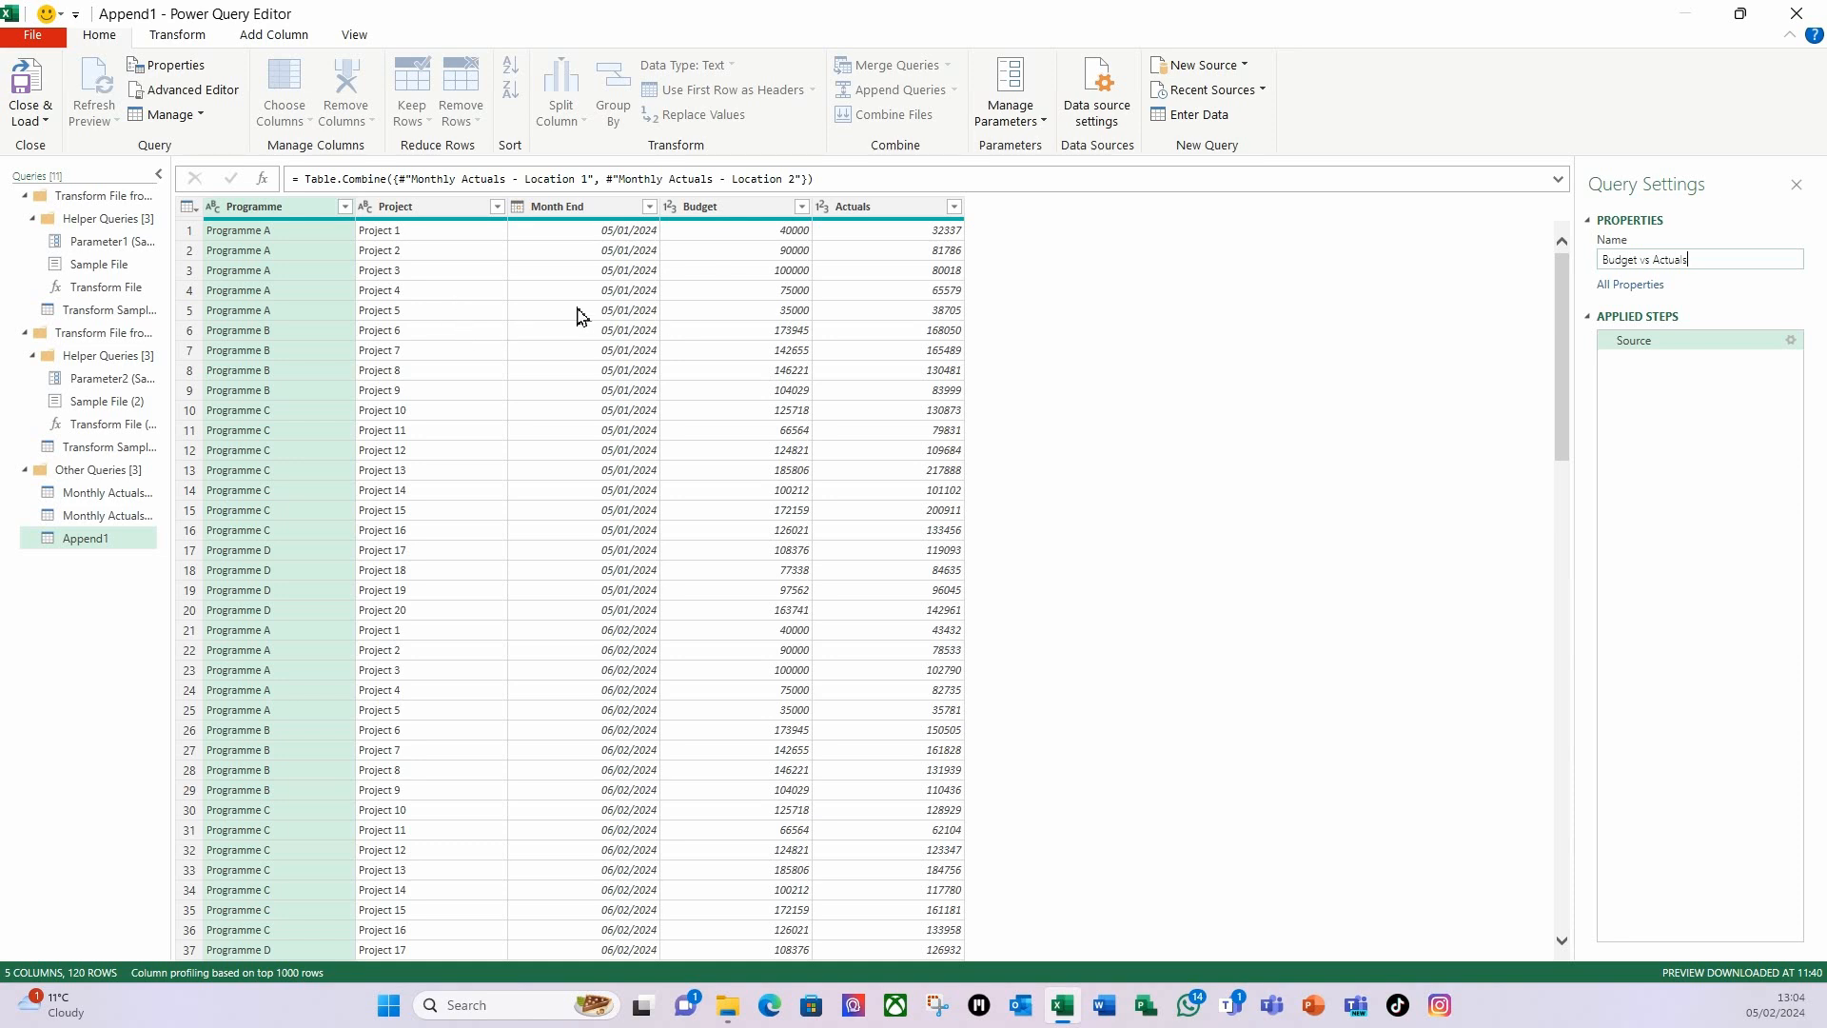
key(Return)
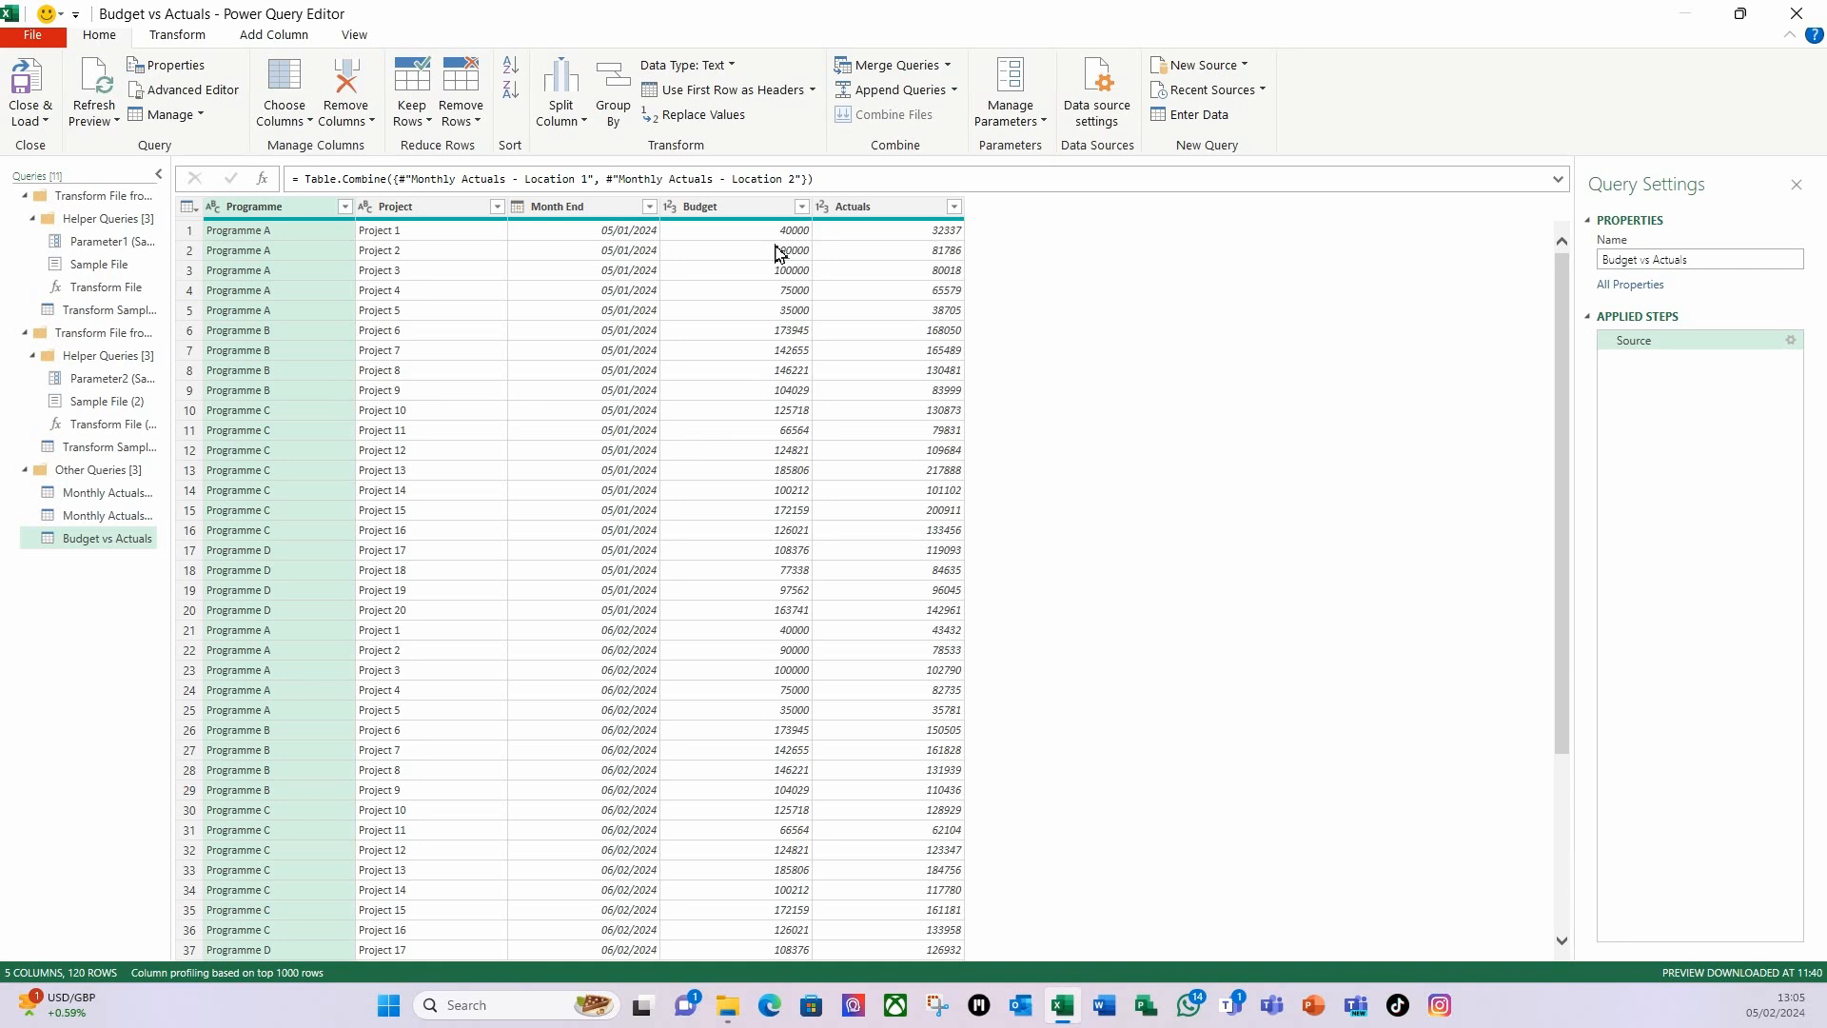
- Add a month number column derived from the Month End dates
click(575, 211)
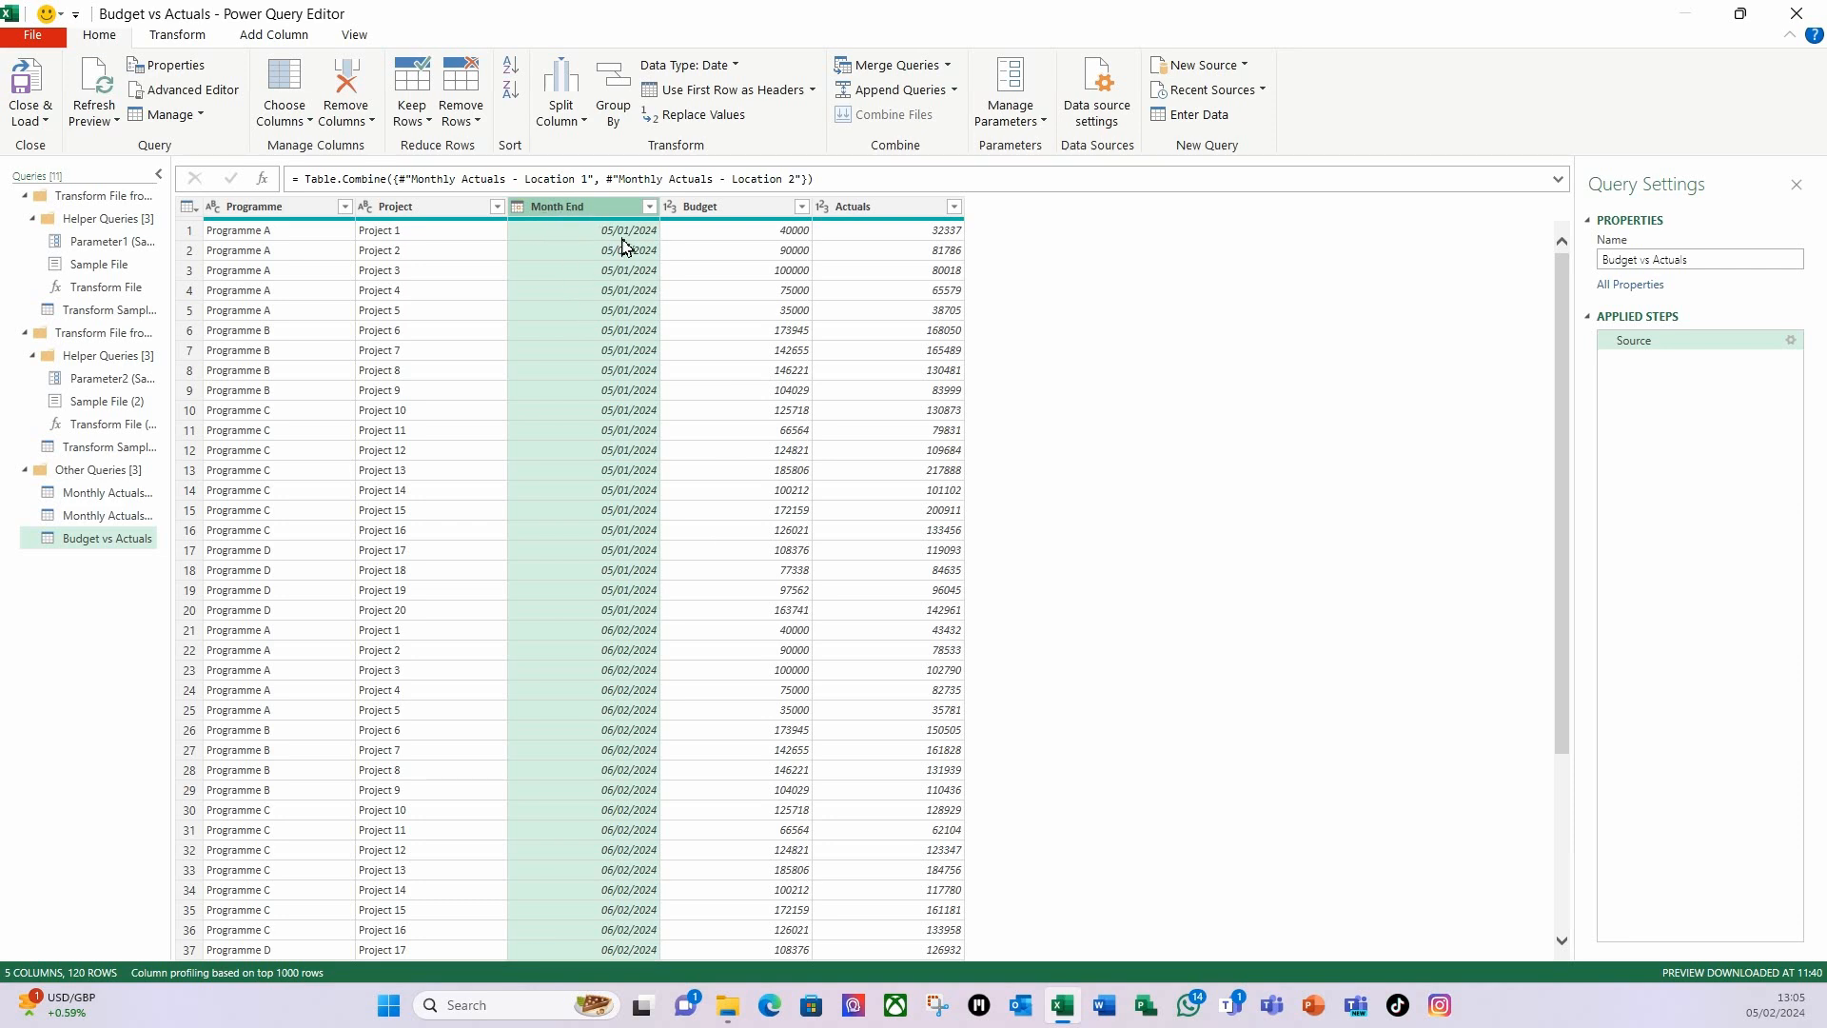
click(276, 36)
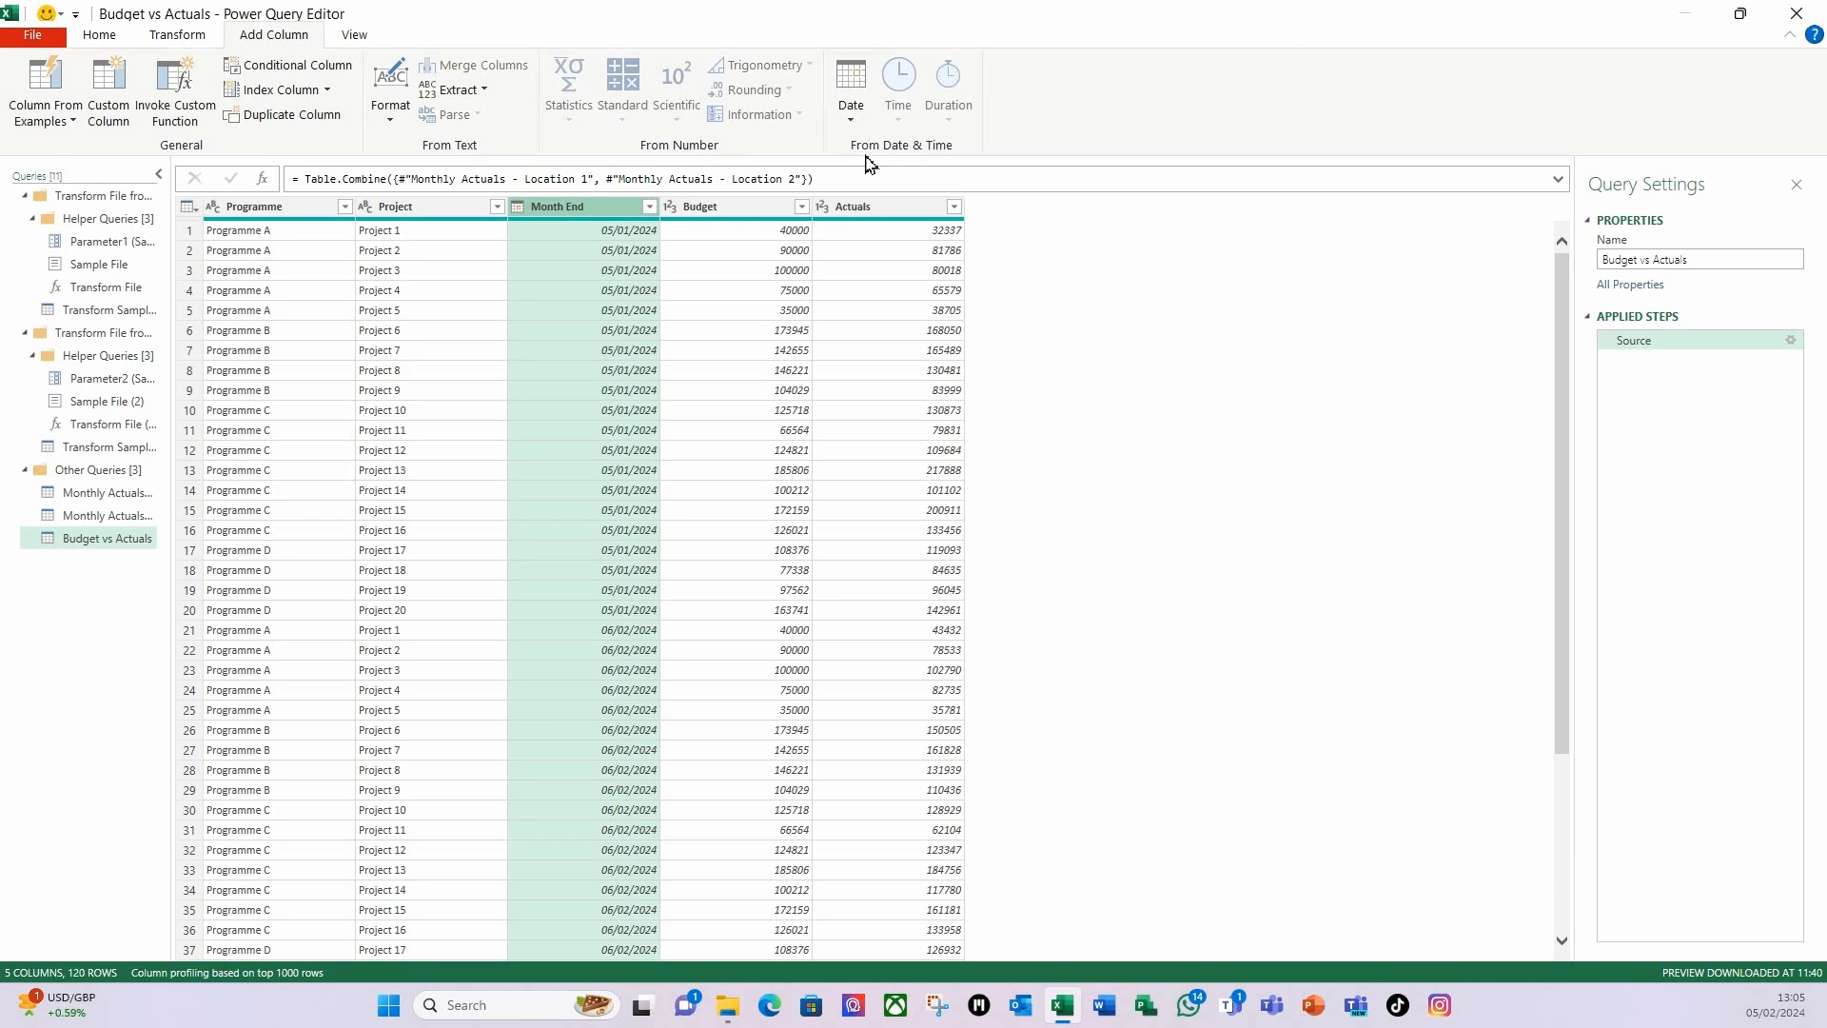
click(853, 119)
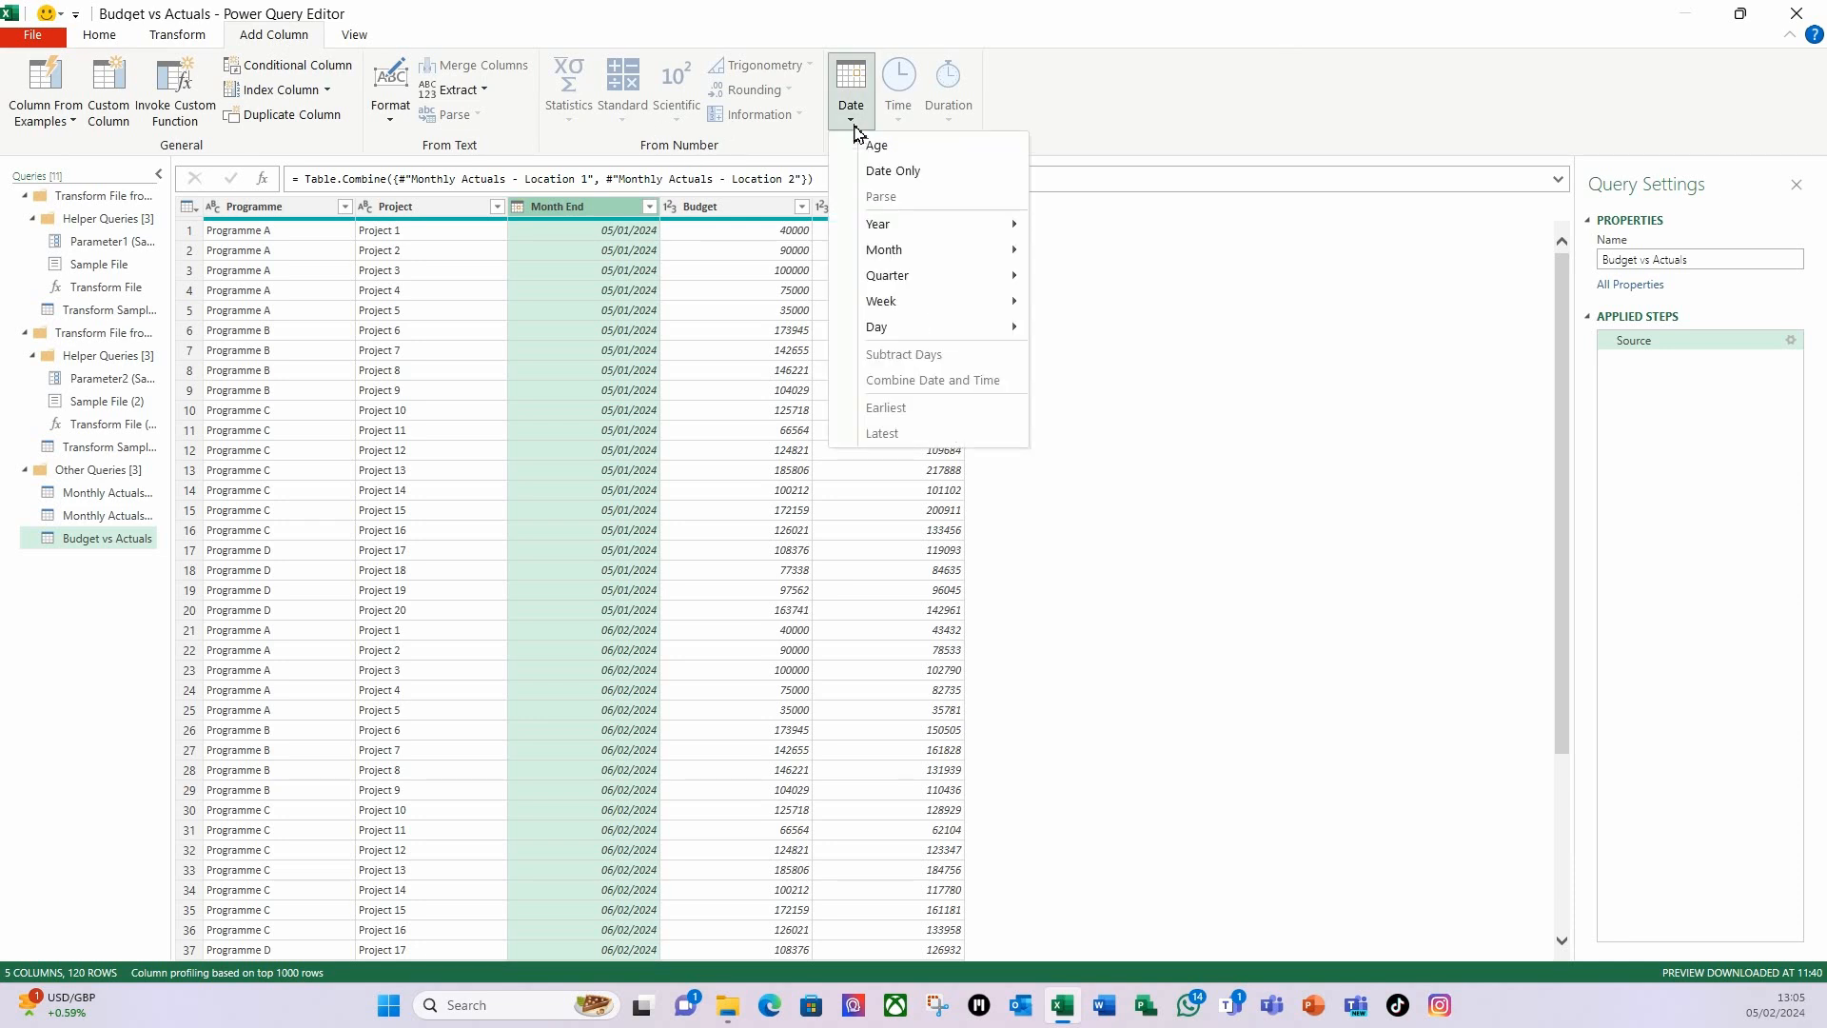
mouse_move(949, 251)
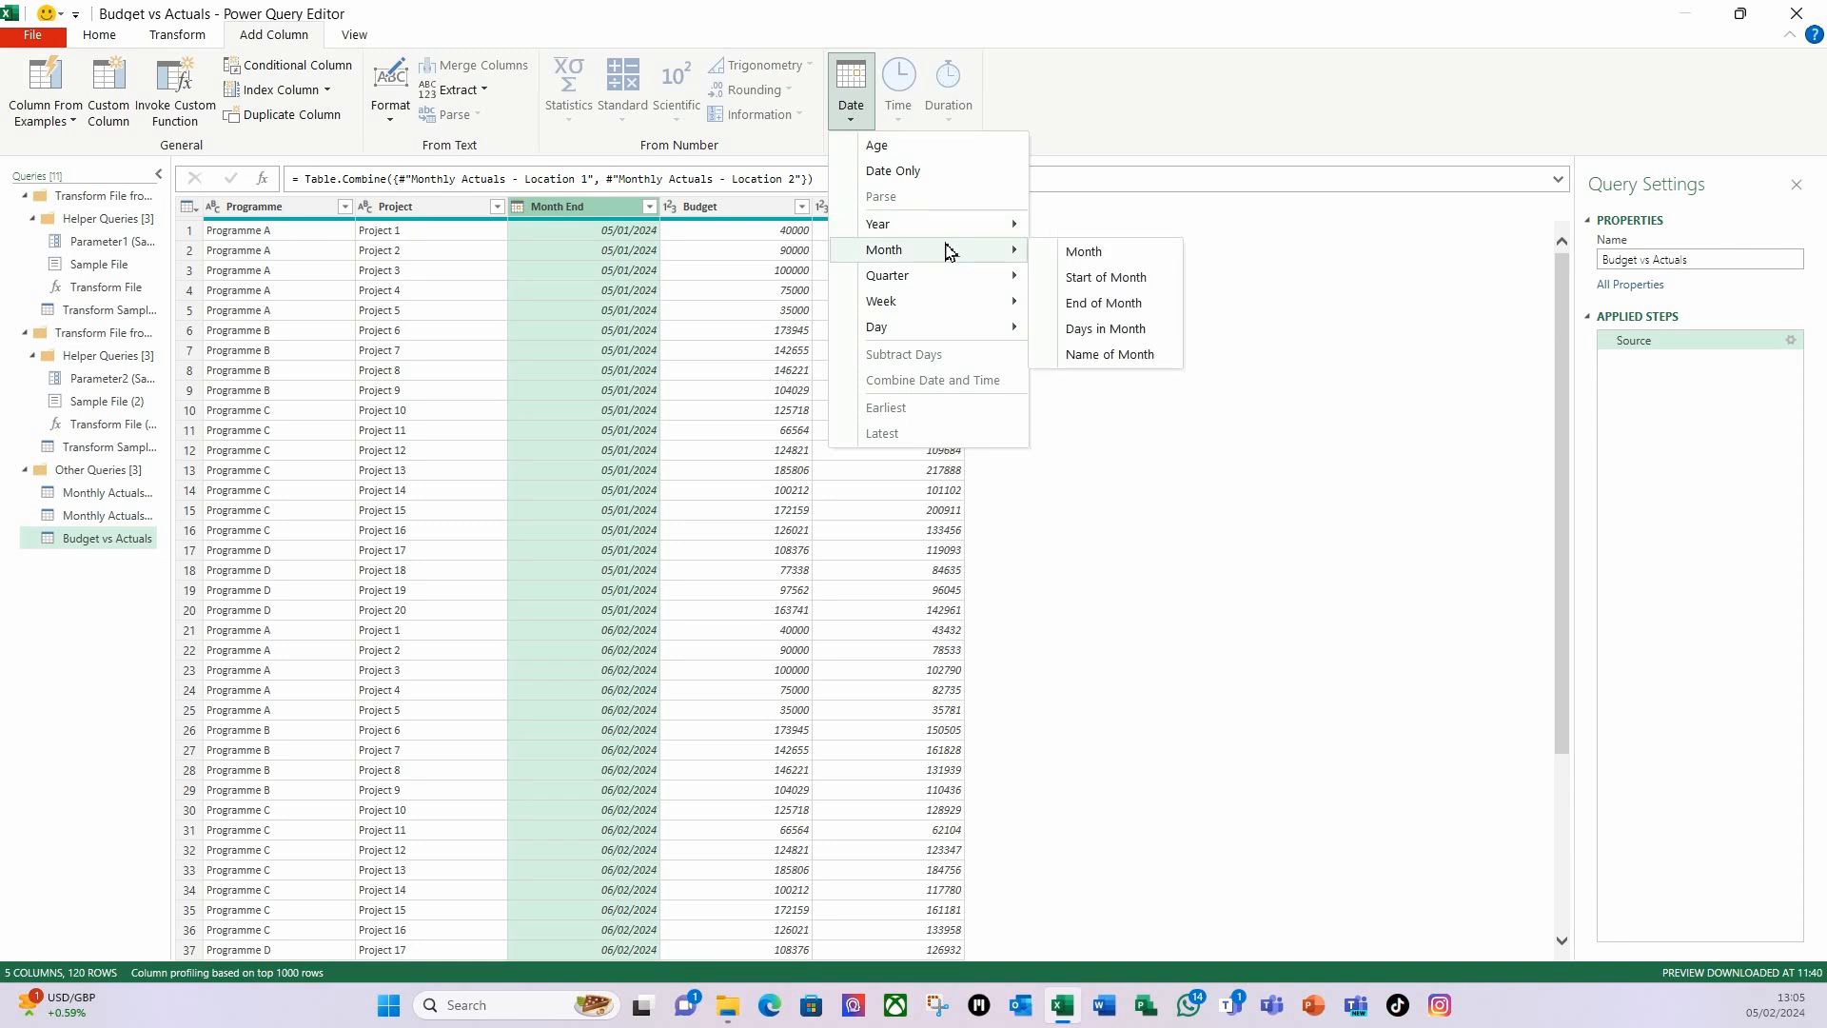
click(1102, 257)
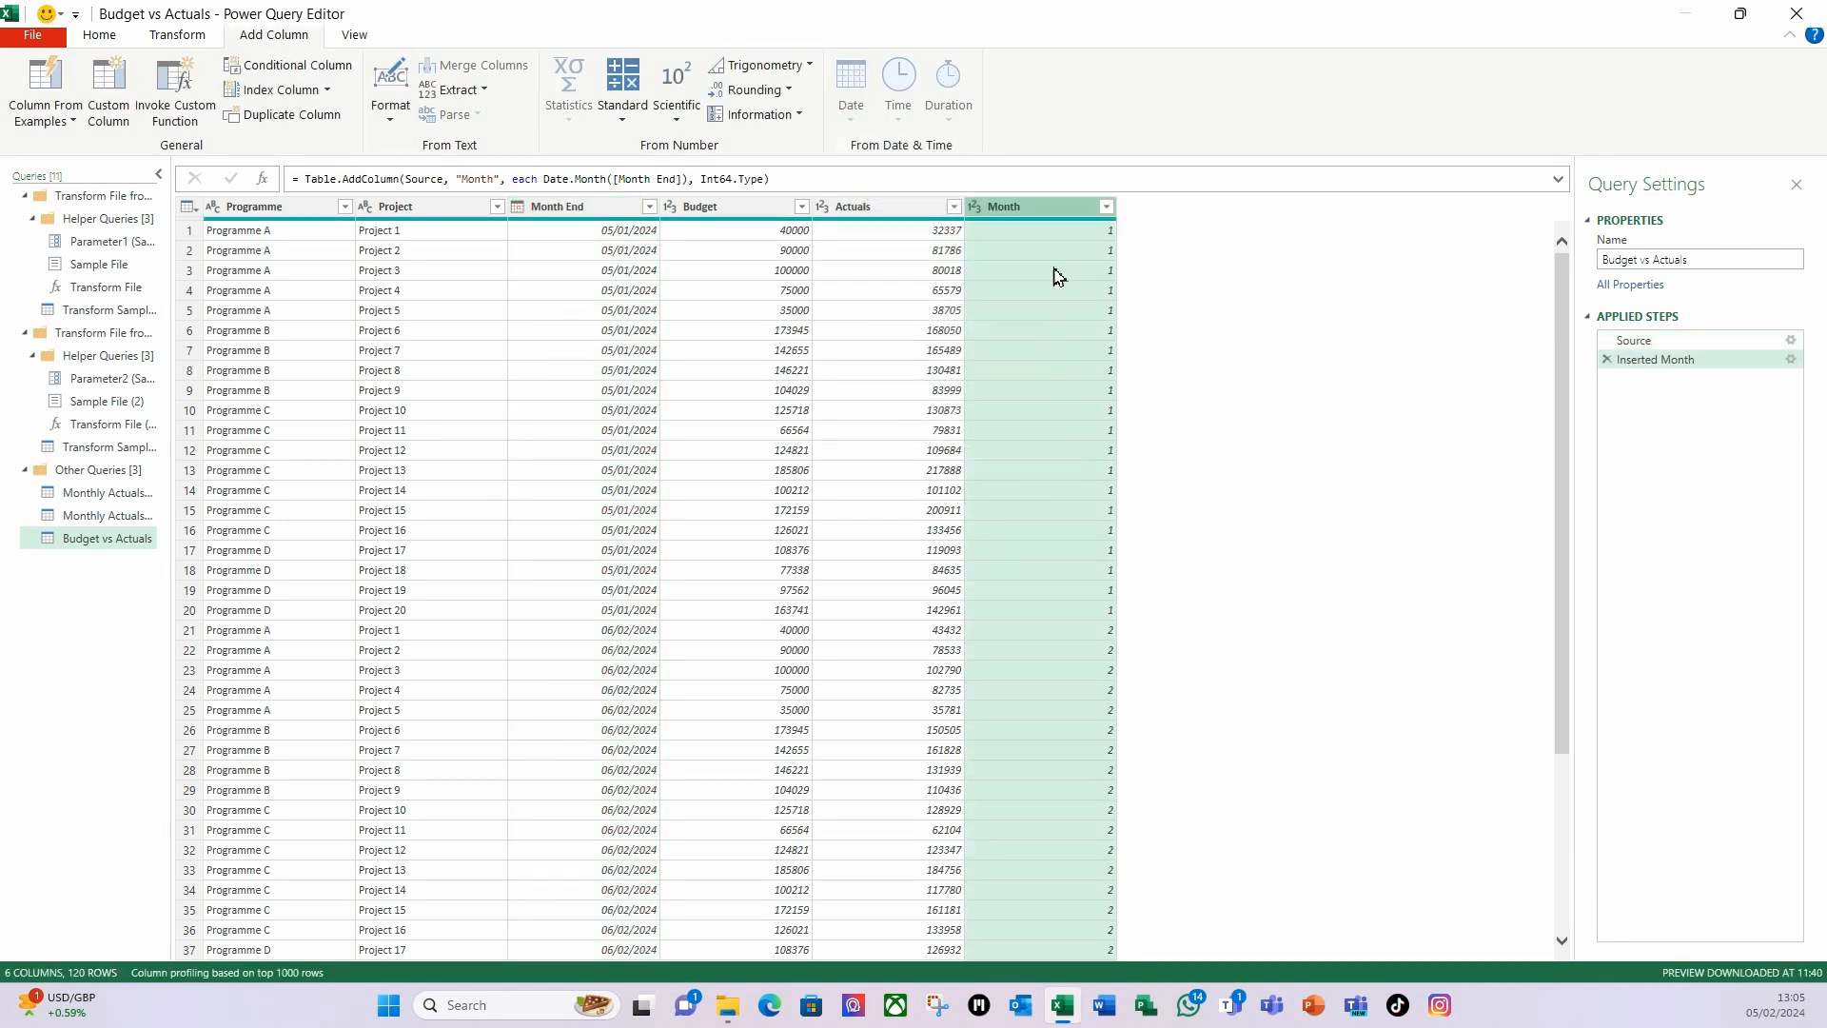
- Add a column with the name of the month derived from the Month End dates
click(566, 208)
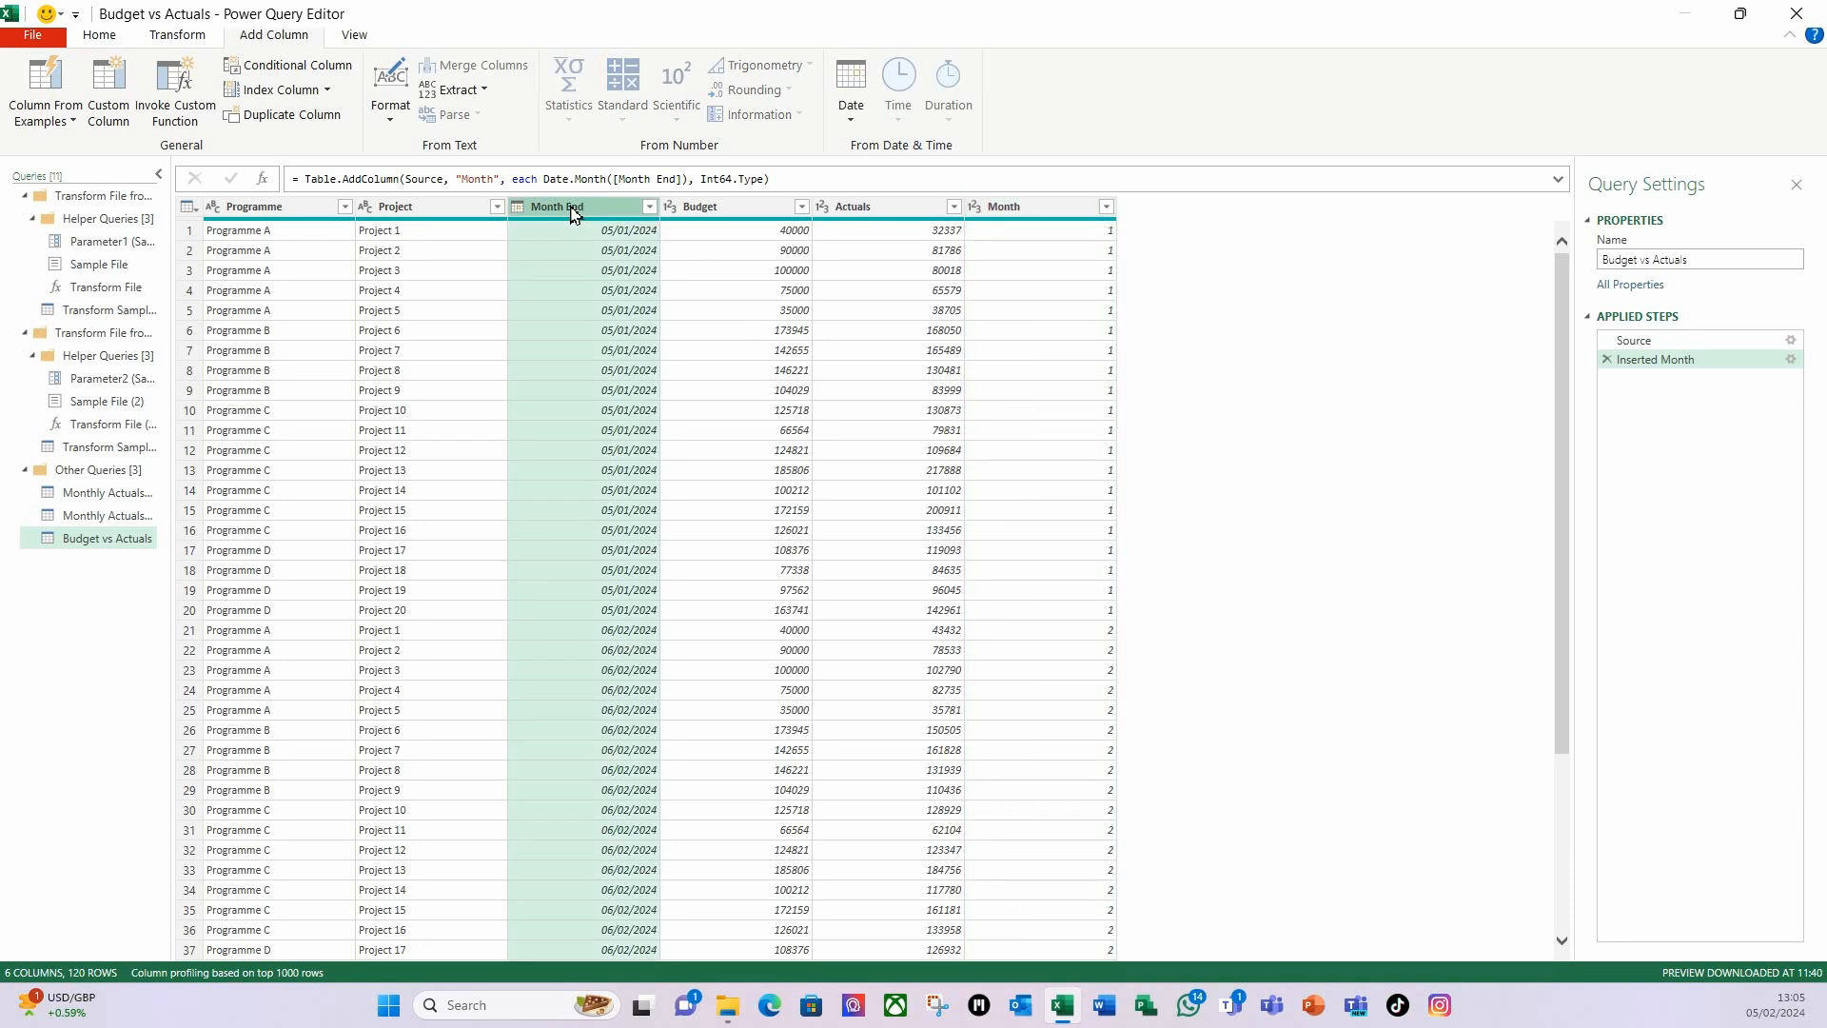
click(851, 122)
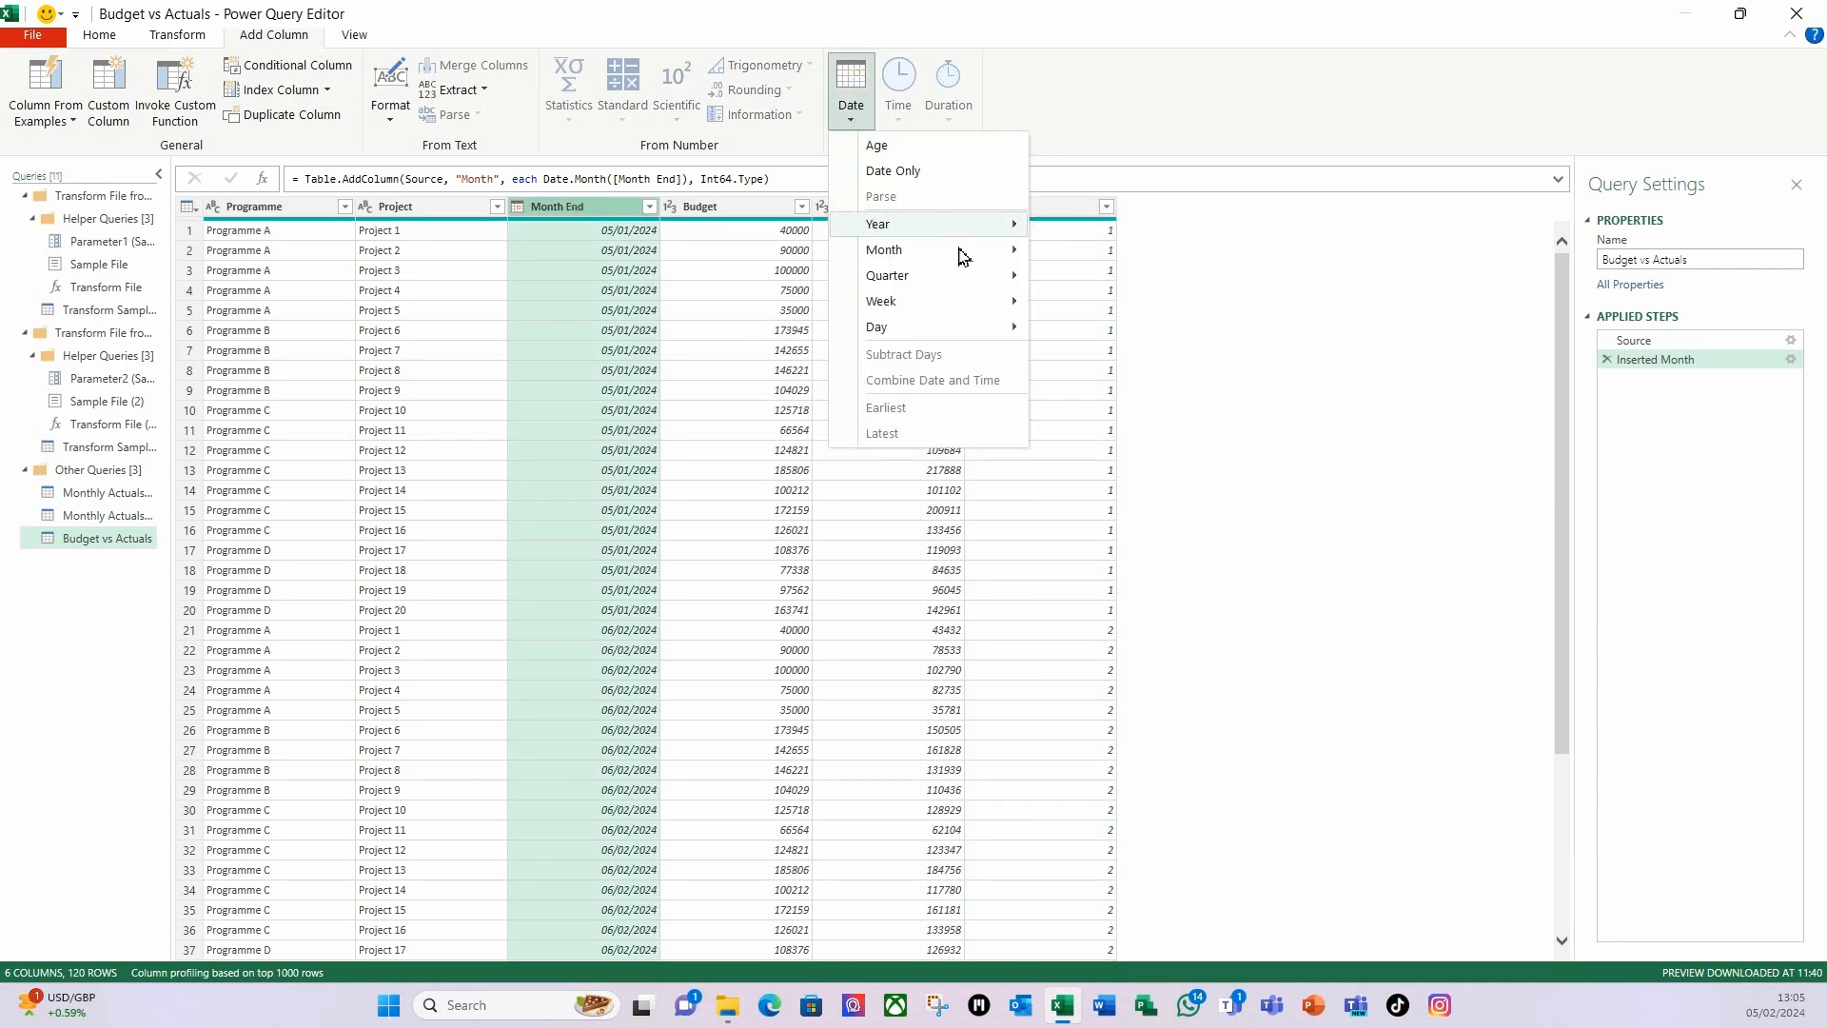
mouse_move(938, 251)
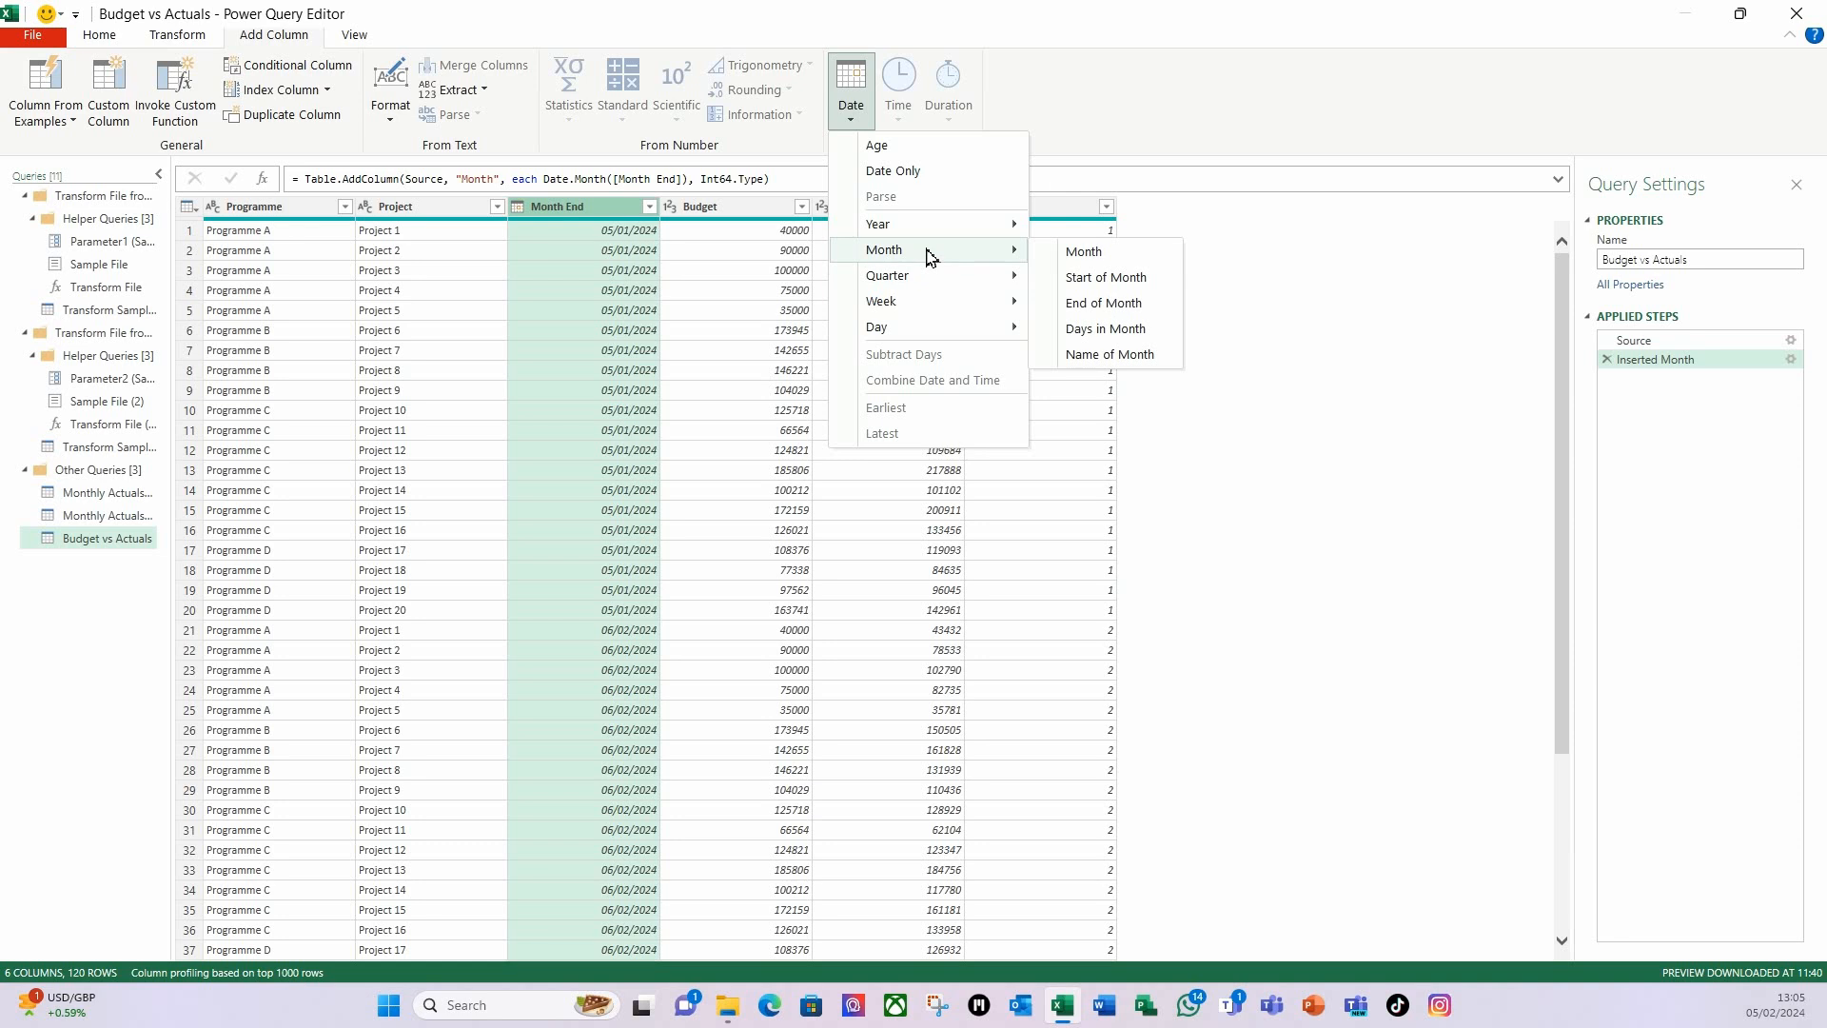
click(1121, 363)
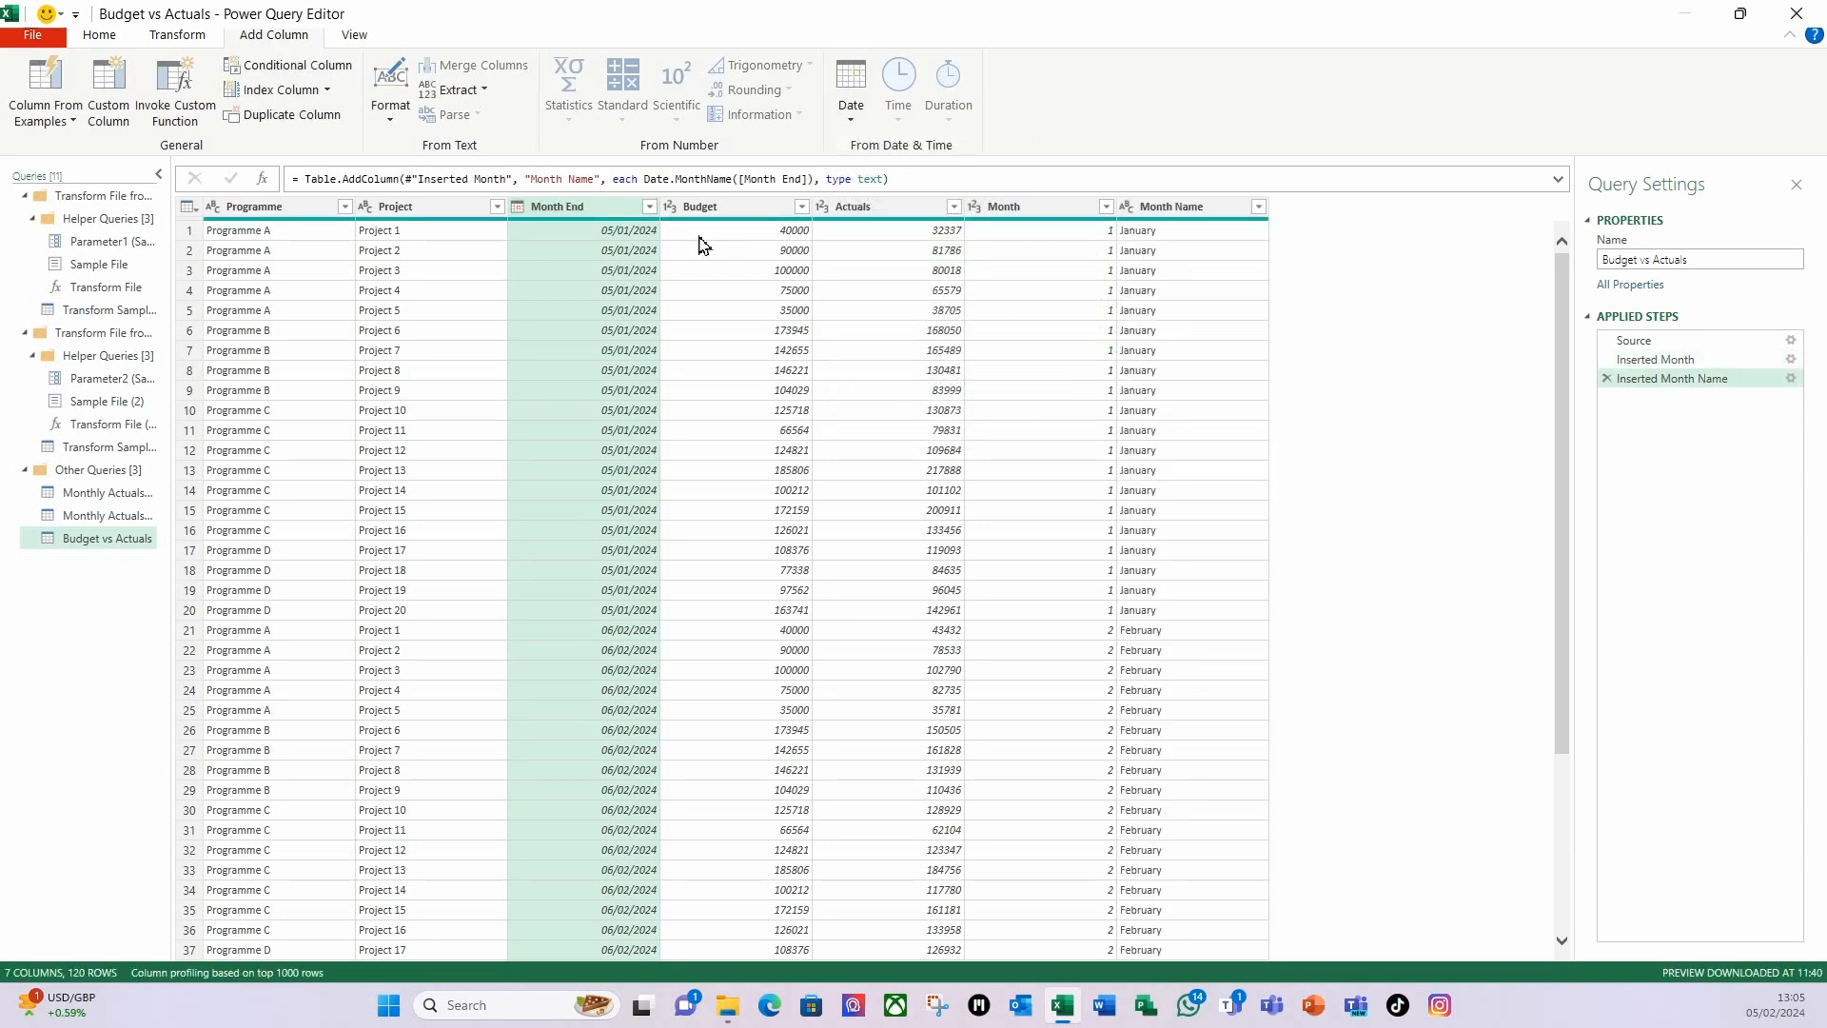
- Rename the Month column holding the month numbers to Month Number
click(1014, 212)
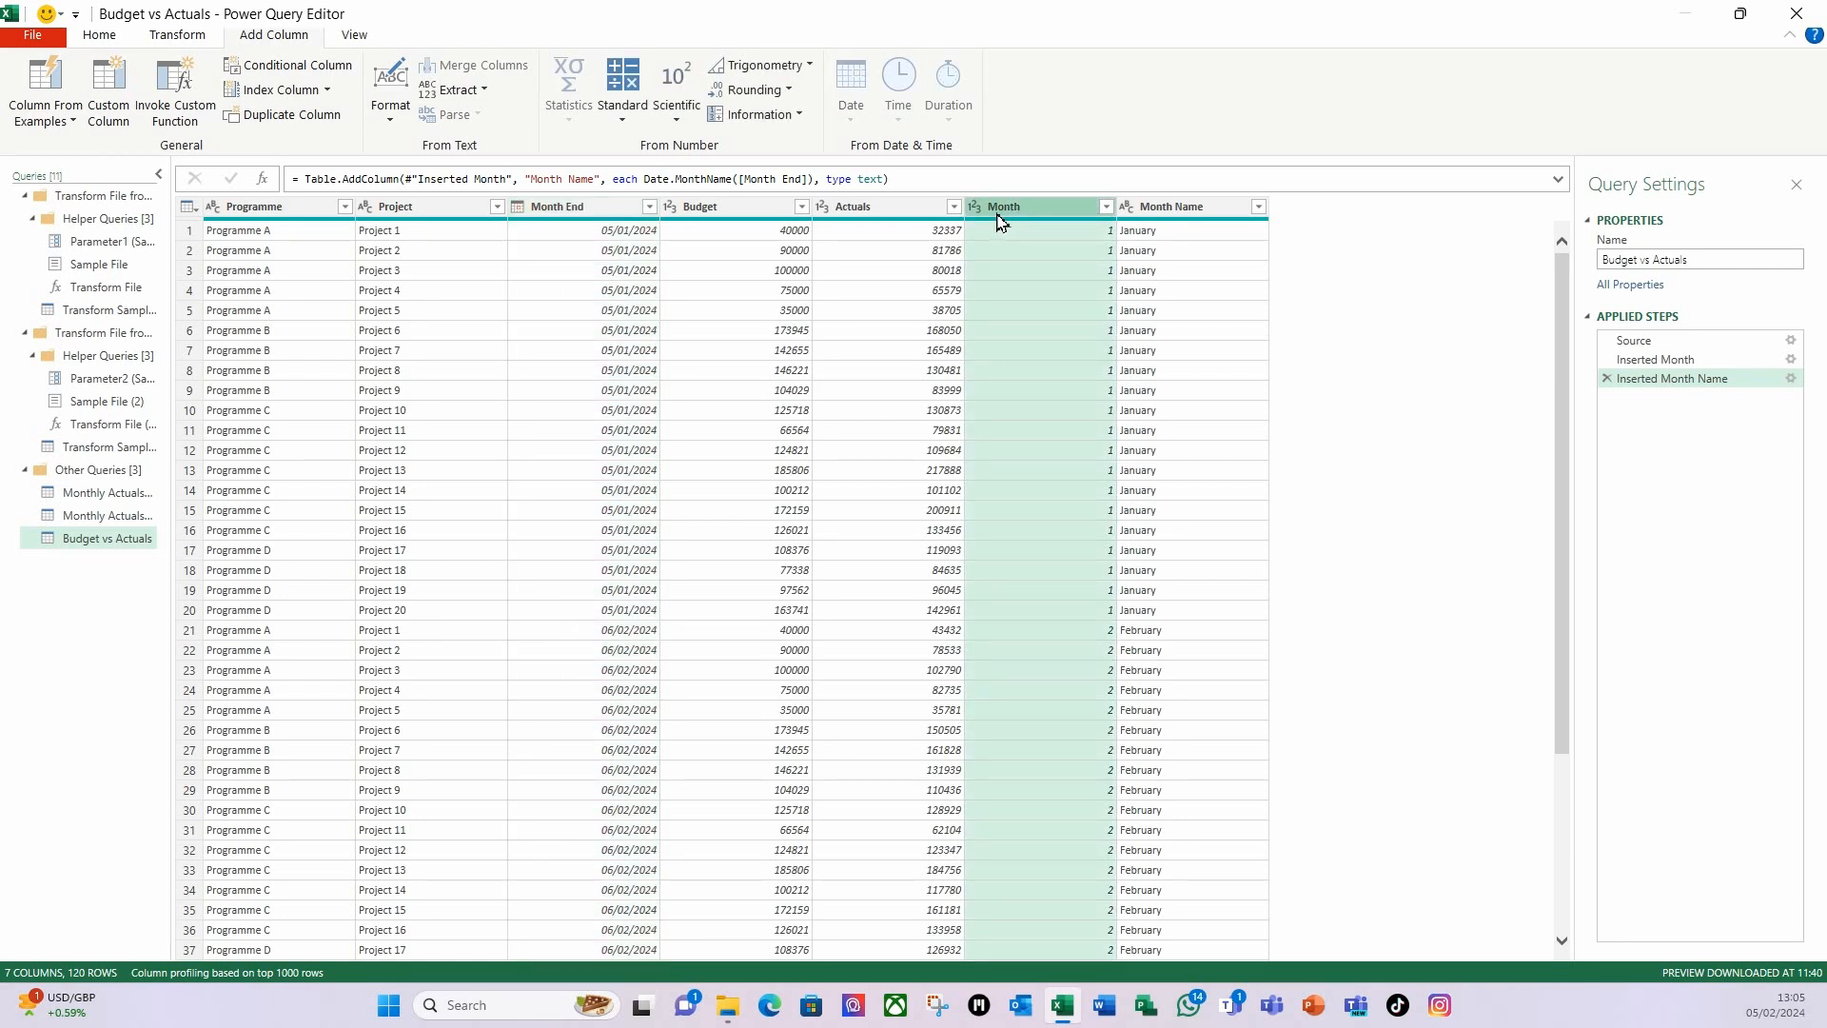
right_click(1019, 211)
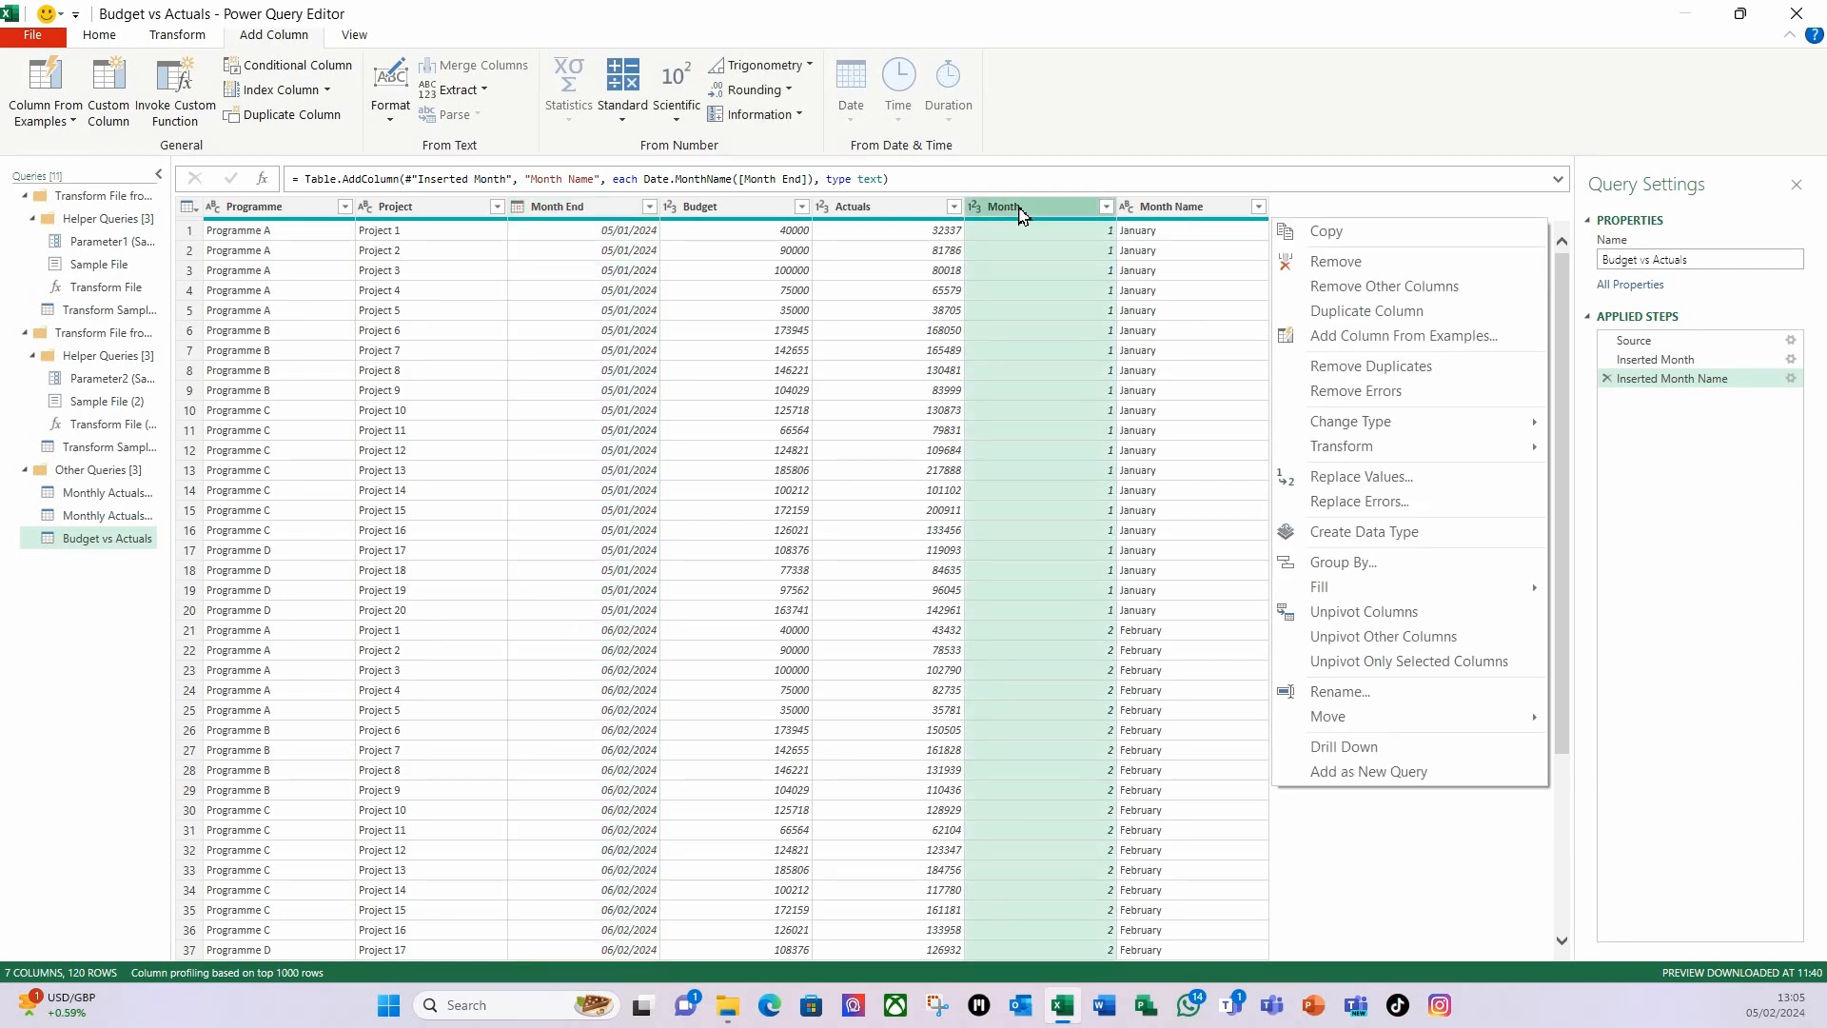
click(1388, 694)
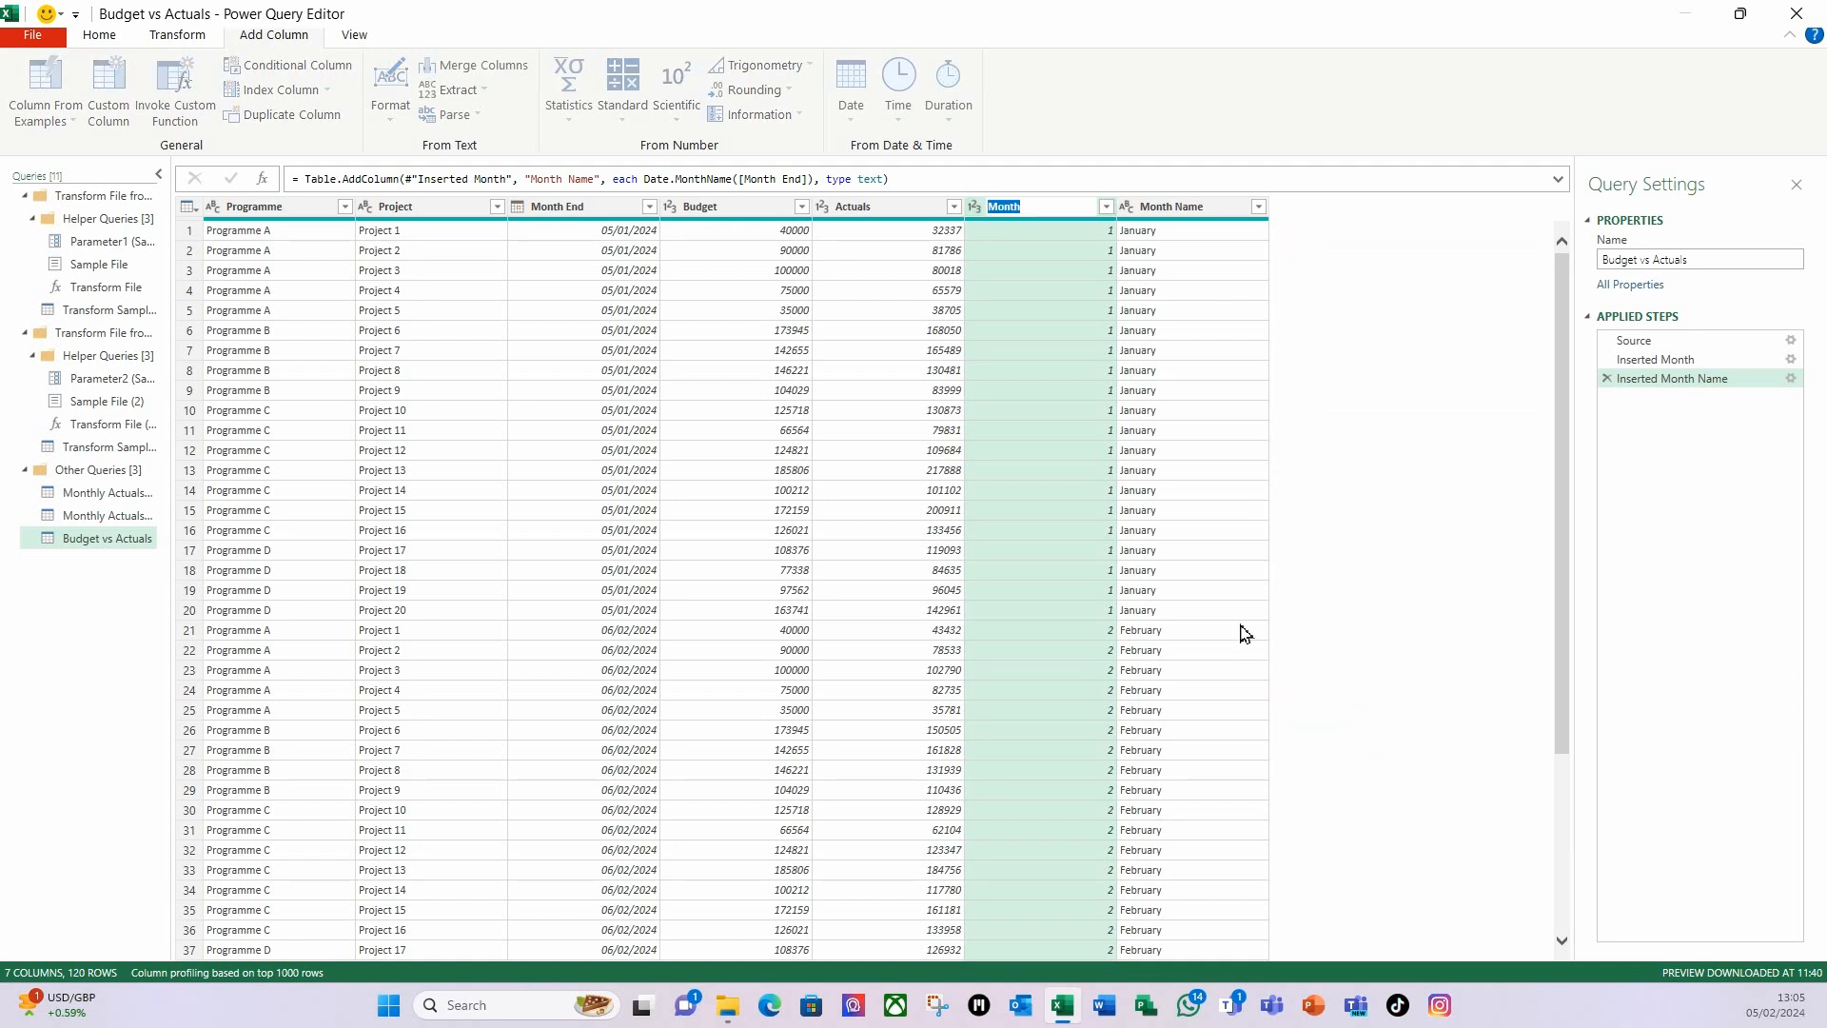
click(1043, 206)
key(Return)
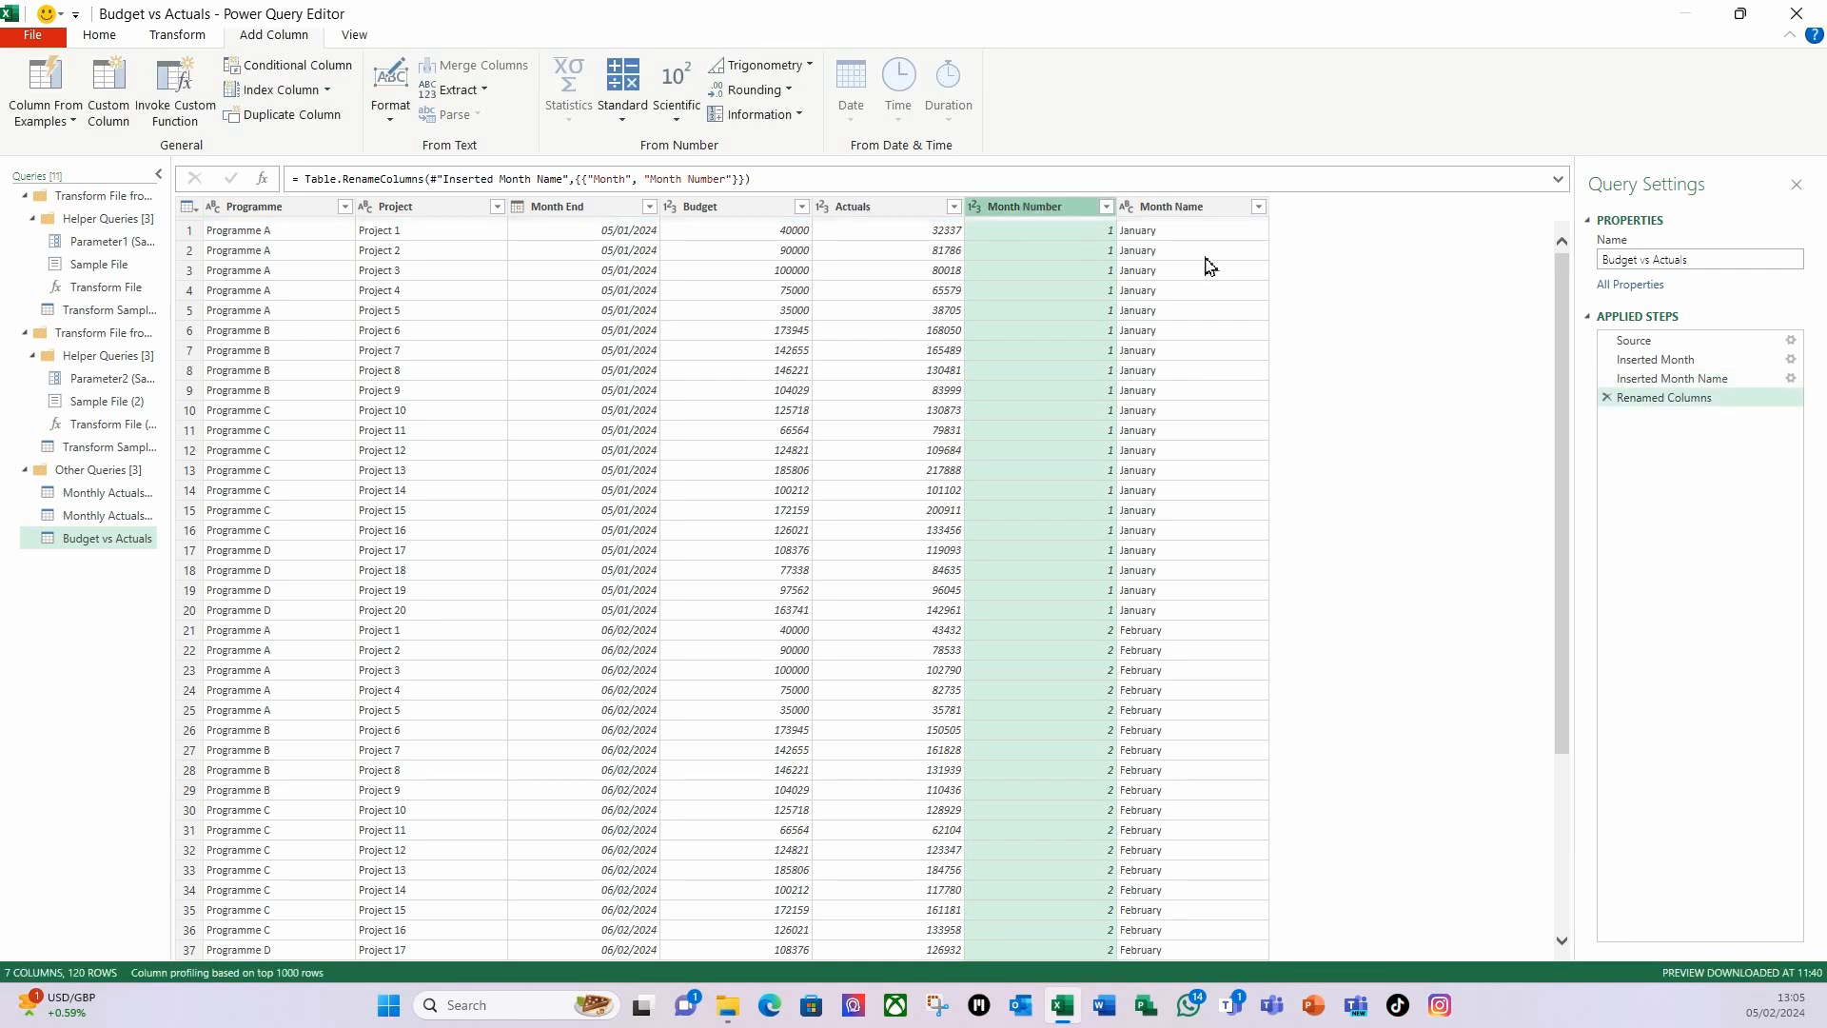
- Rename the Month Name column to Month
click(1170, 210)
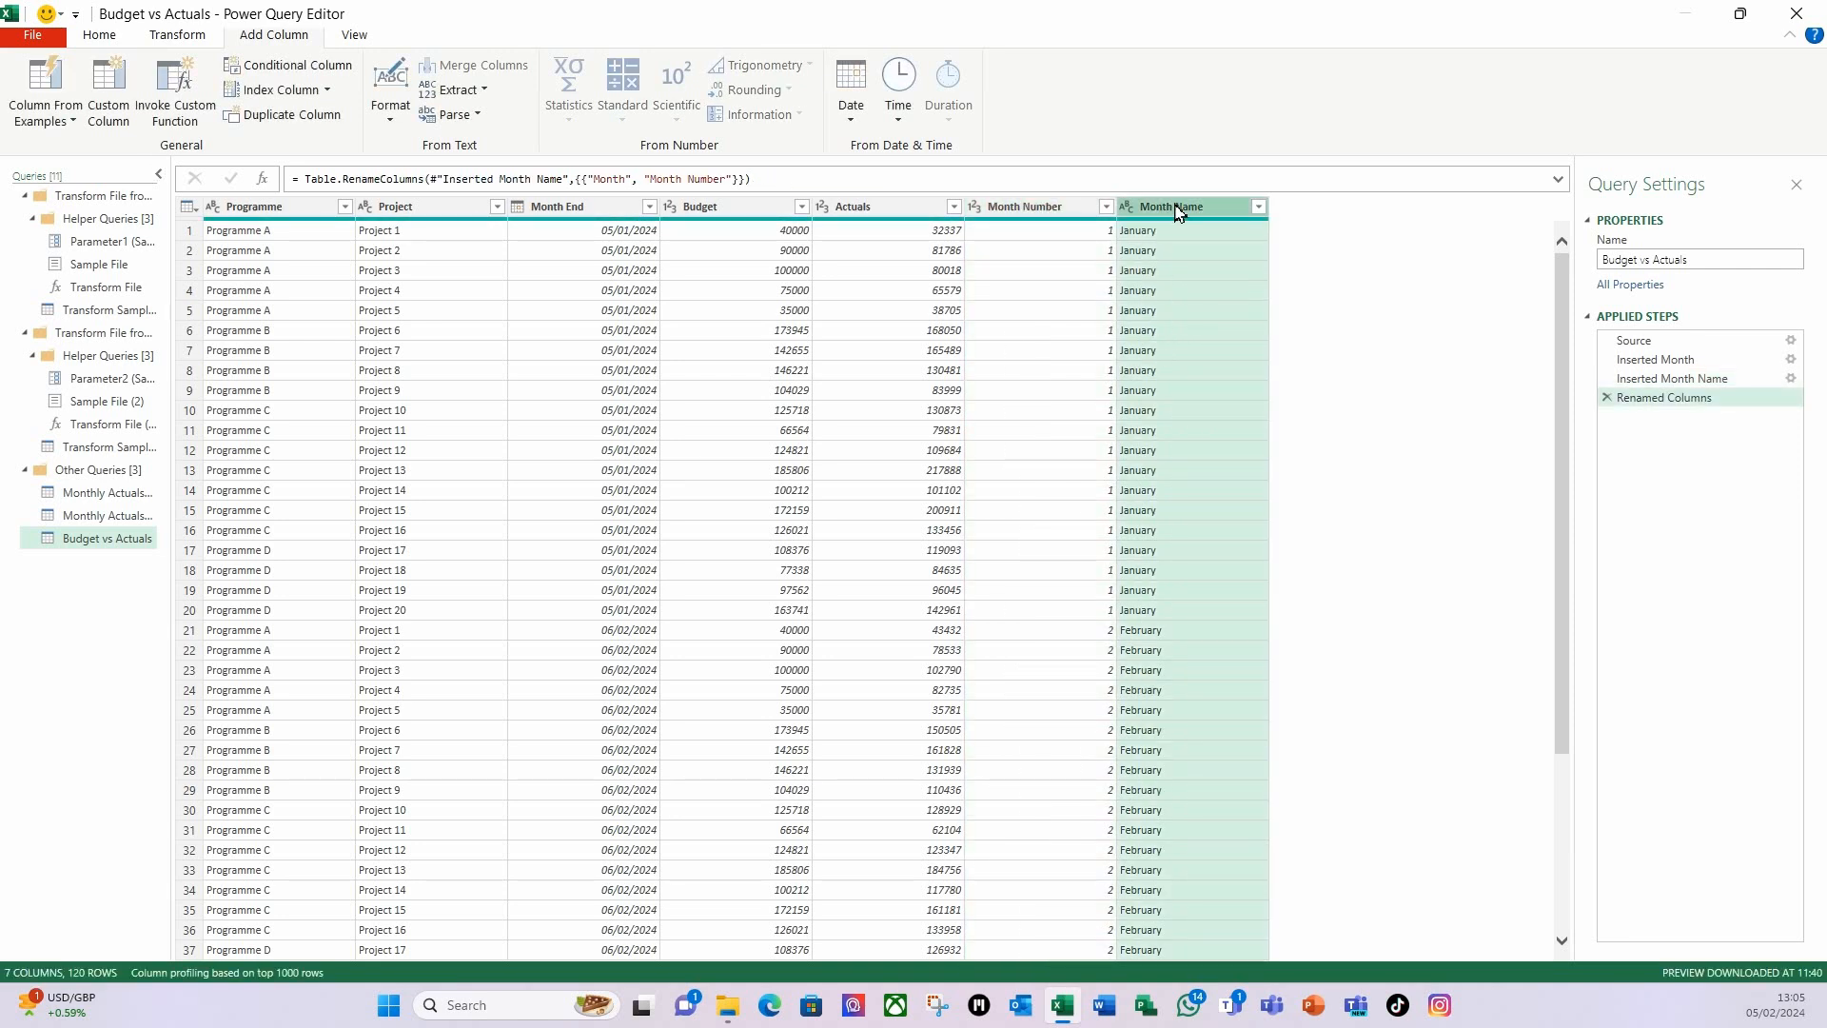
right_click(1174, 217)
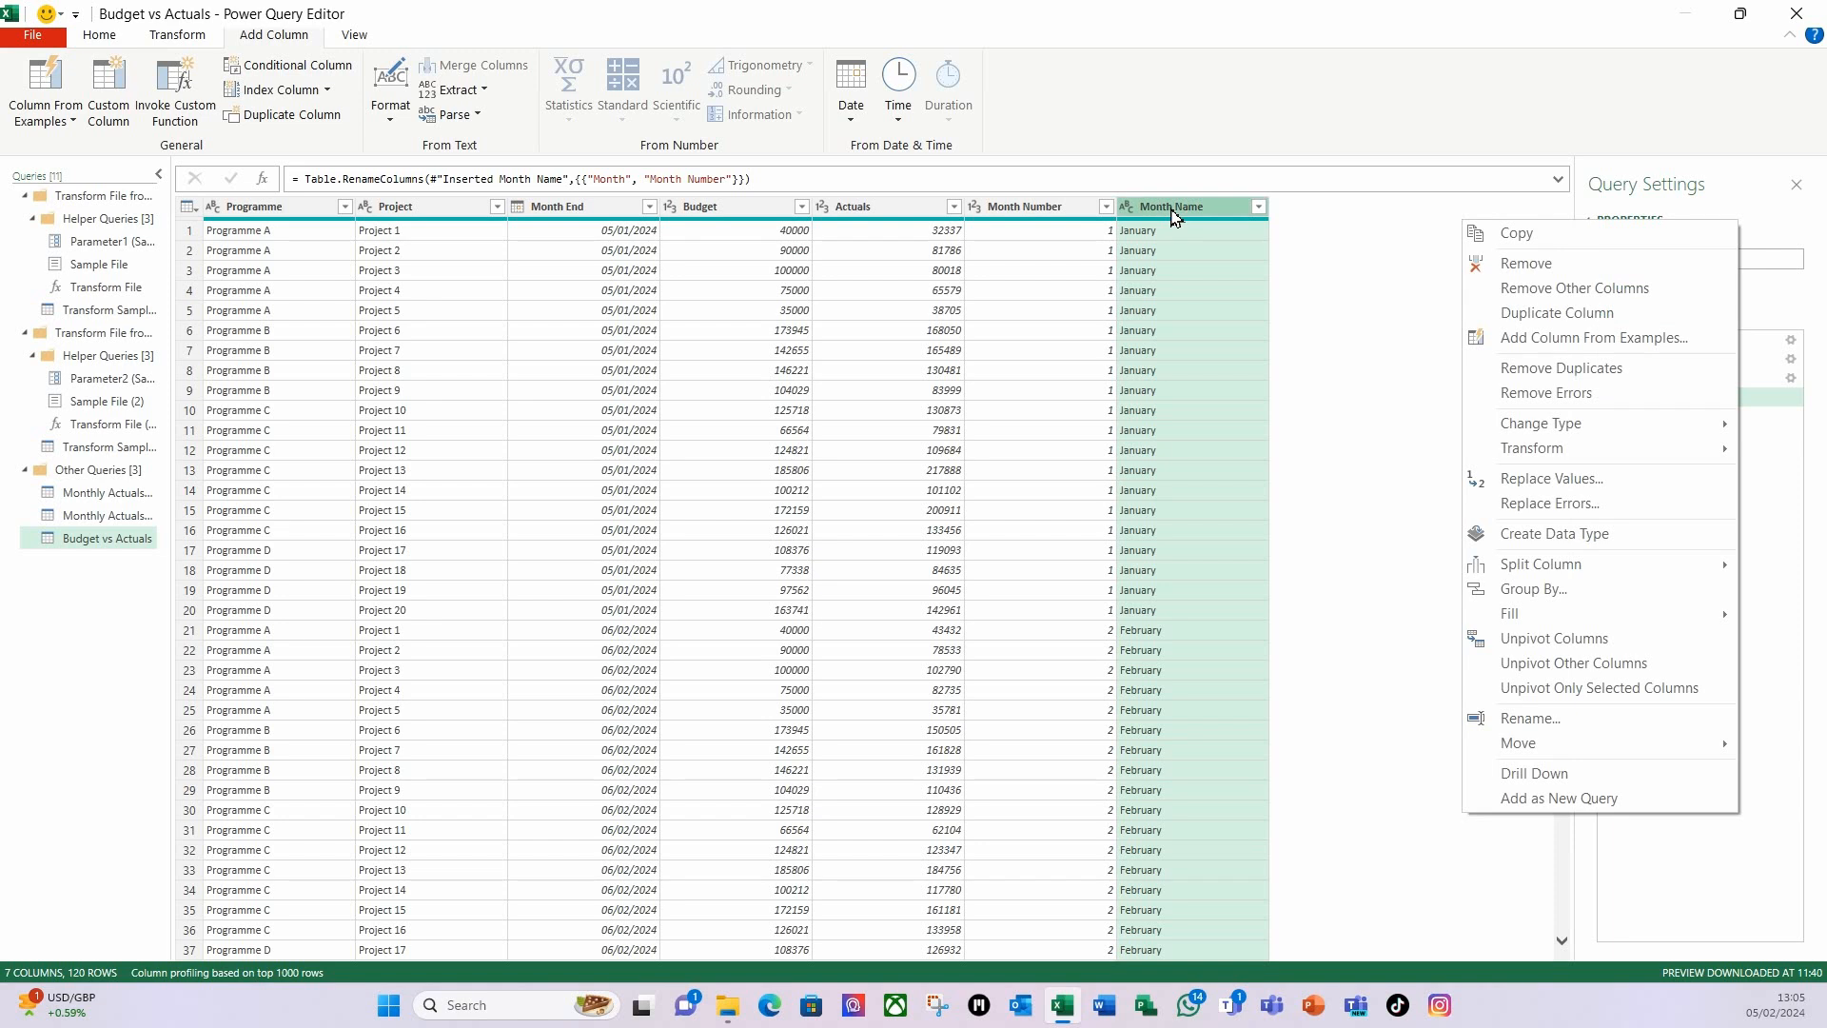
click(1534, 731)
text(Month)
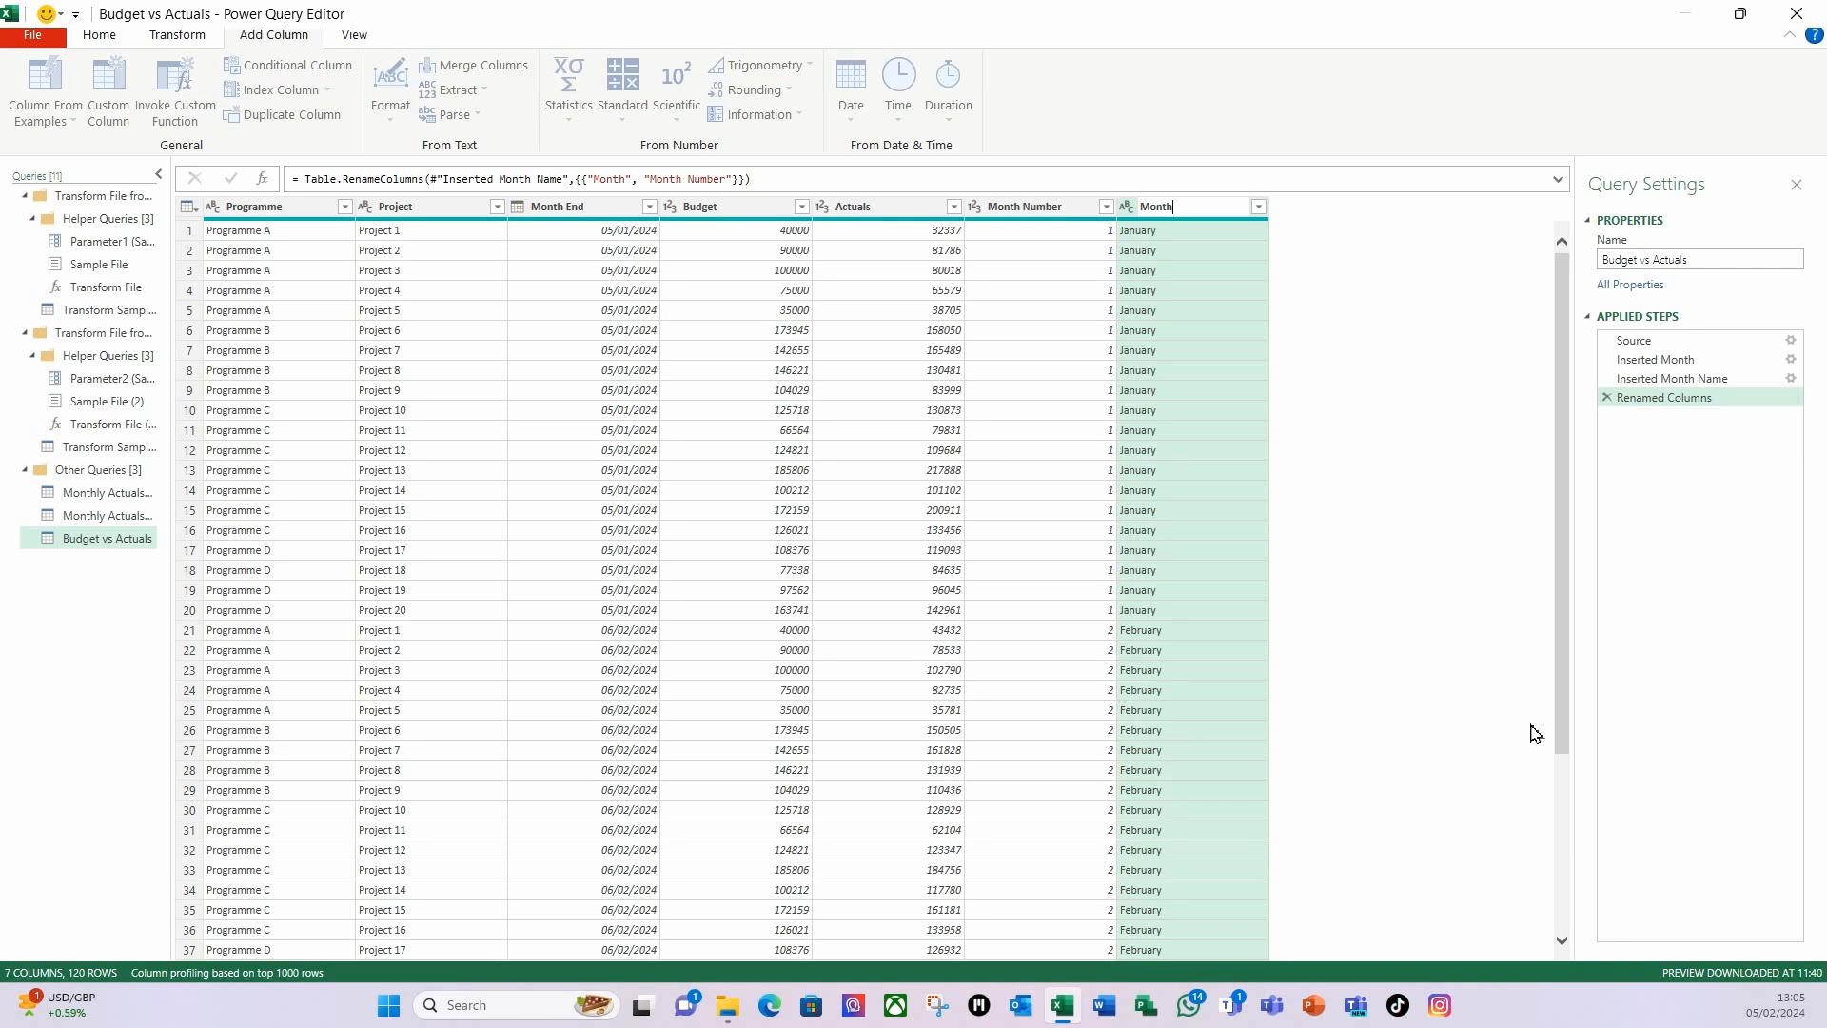
key(Return)
- Reorder the columns so that Month comes first and Month Number second, ahead of Programme
drag(1118, 224, 306, 217)
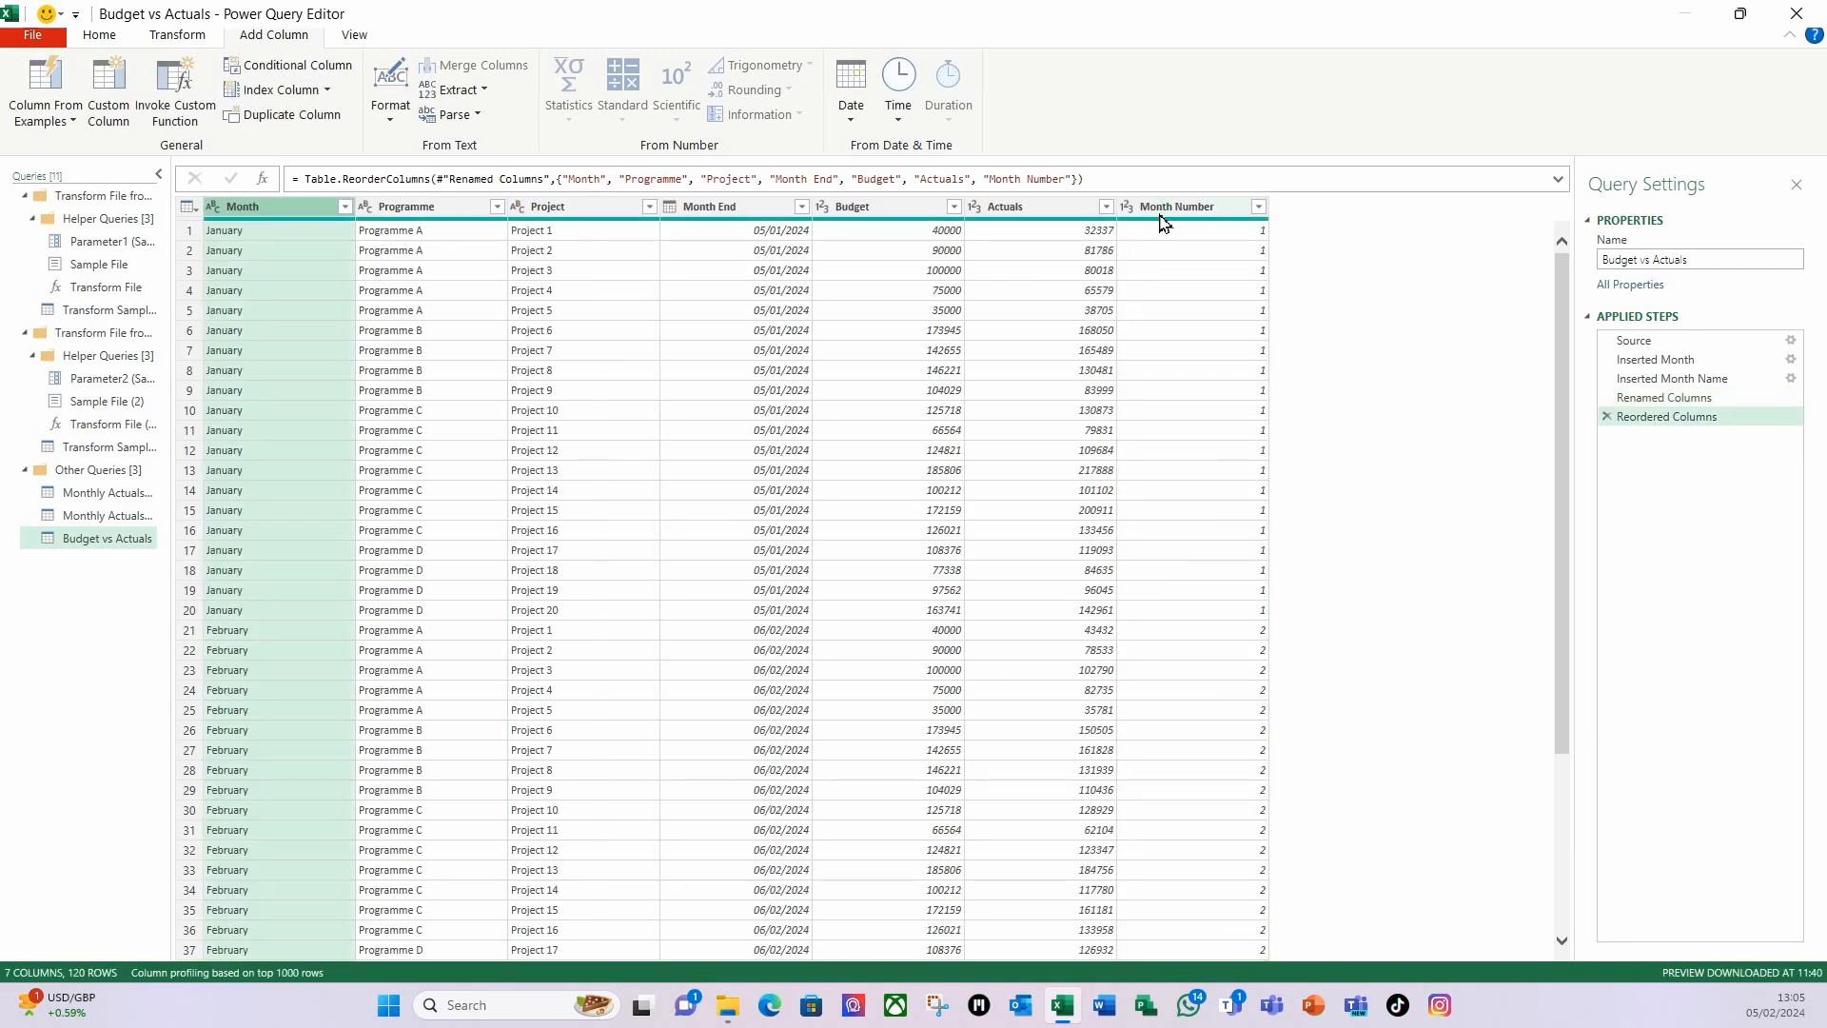
click(1174, 211)
drag(1194, 210, 461, 261)
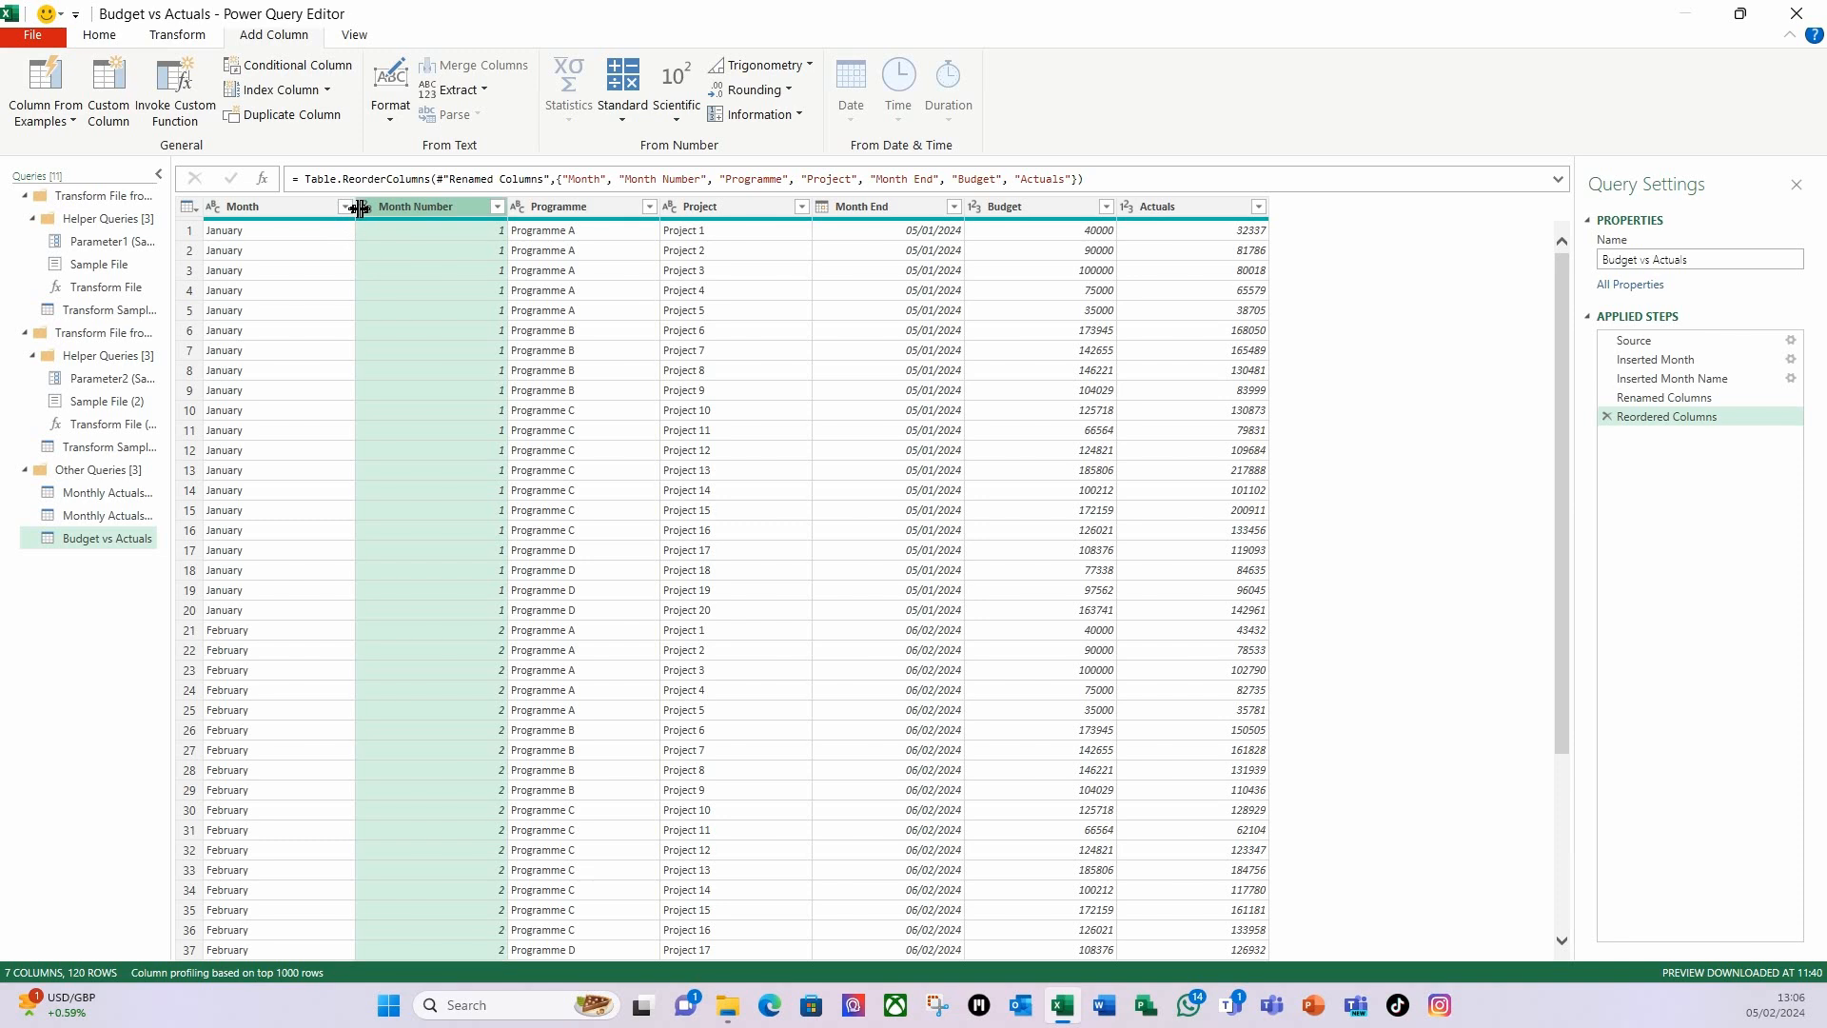
drag(1666, 412, 1666, 446)
- Change the data type of the Budget and Actuals columns to Currency
click(1019, 209)
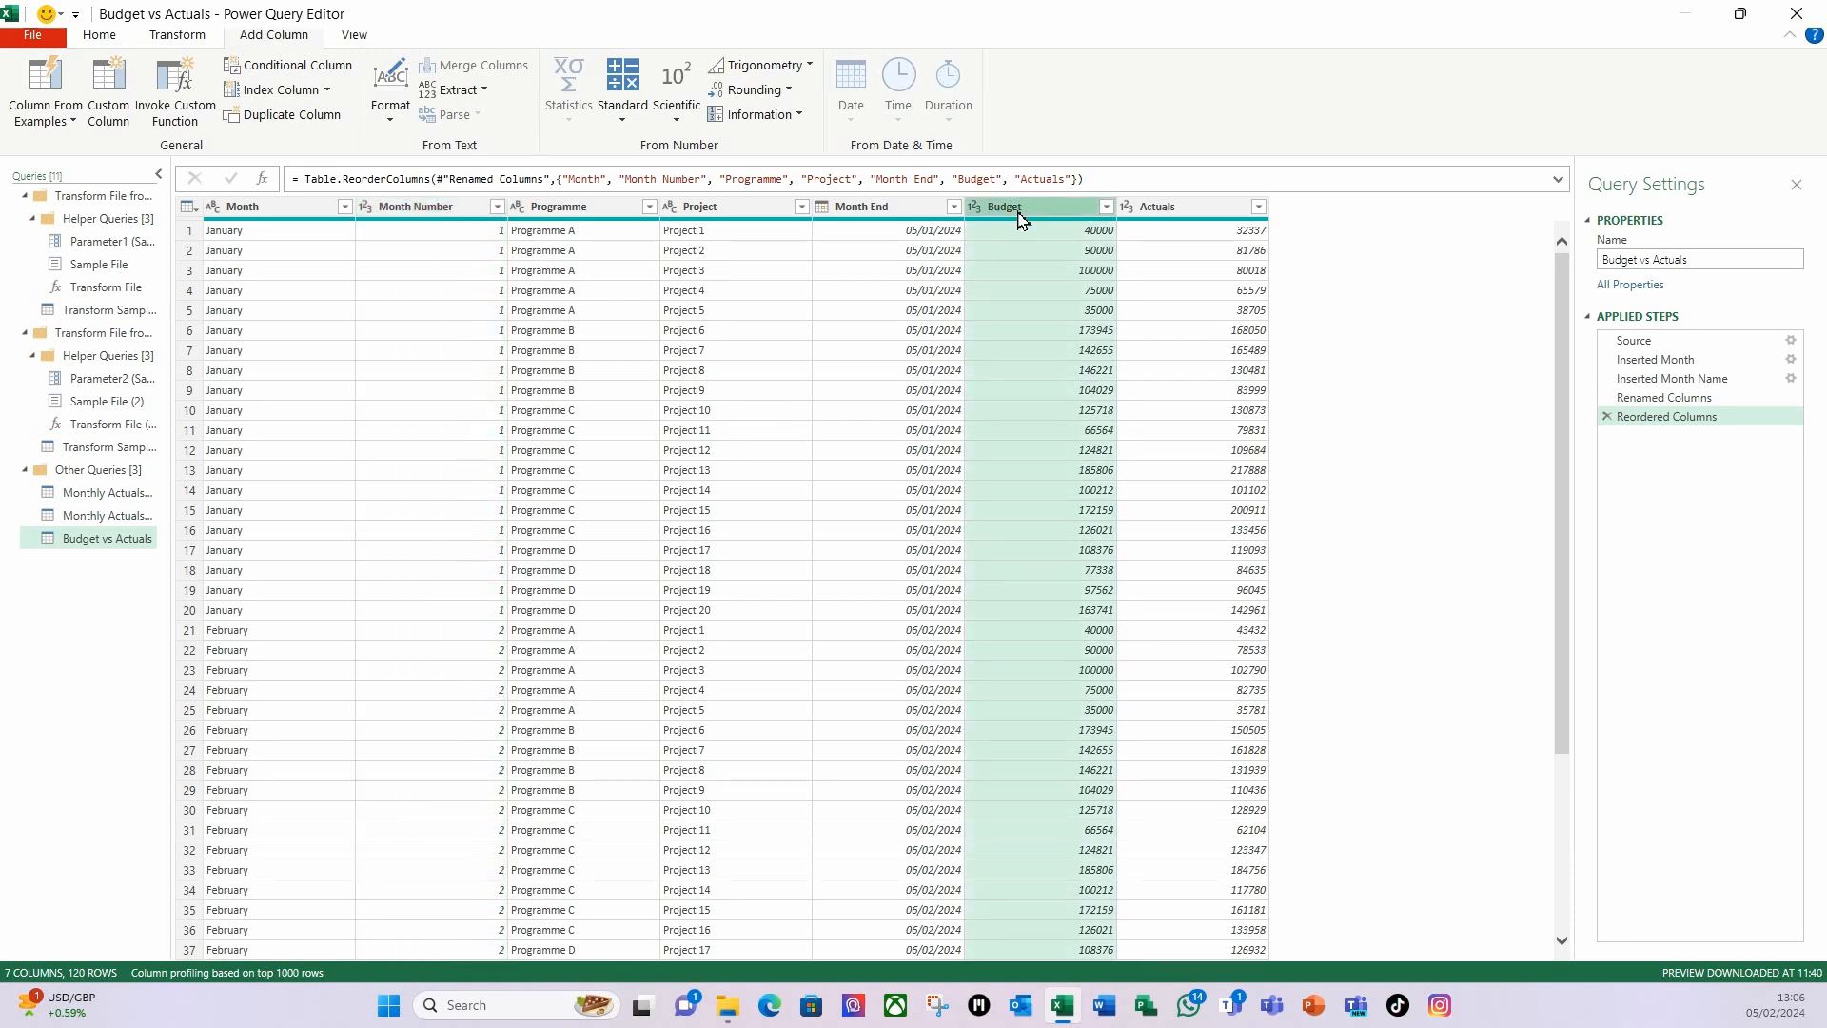
ctrl+click(1183, 208)
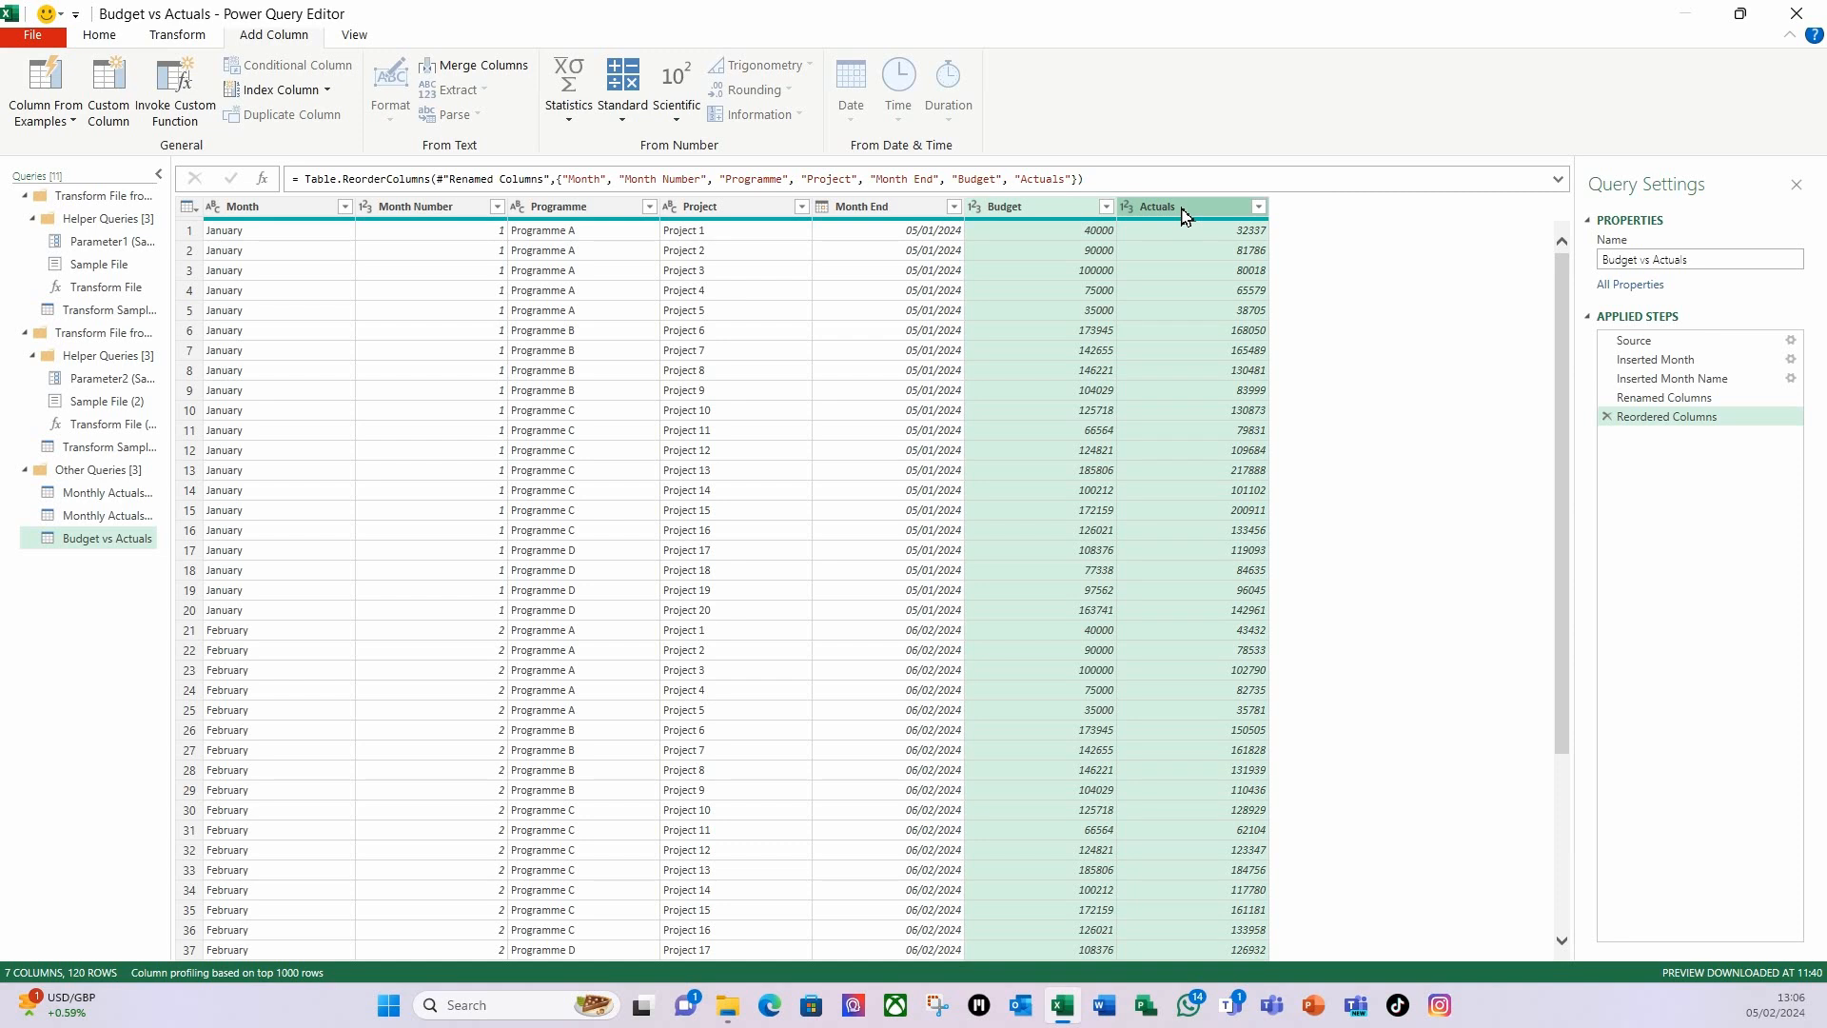
click(95, 38)
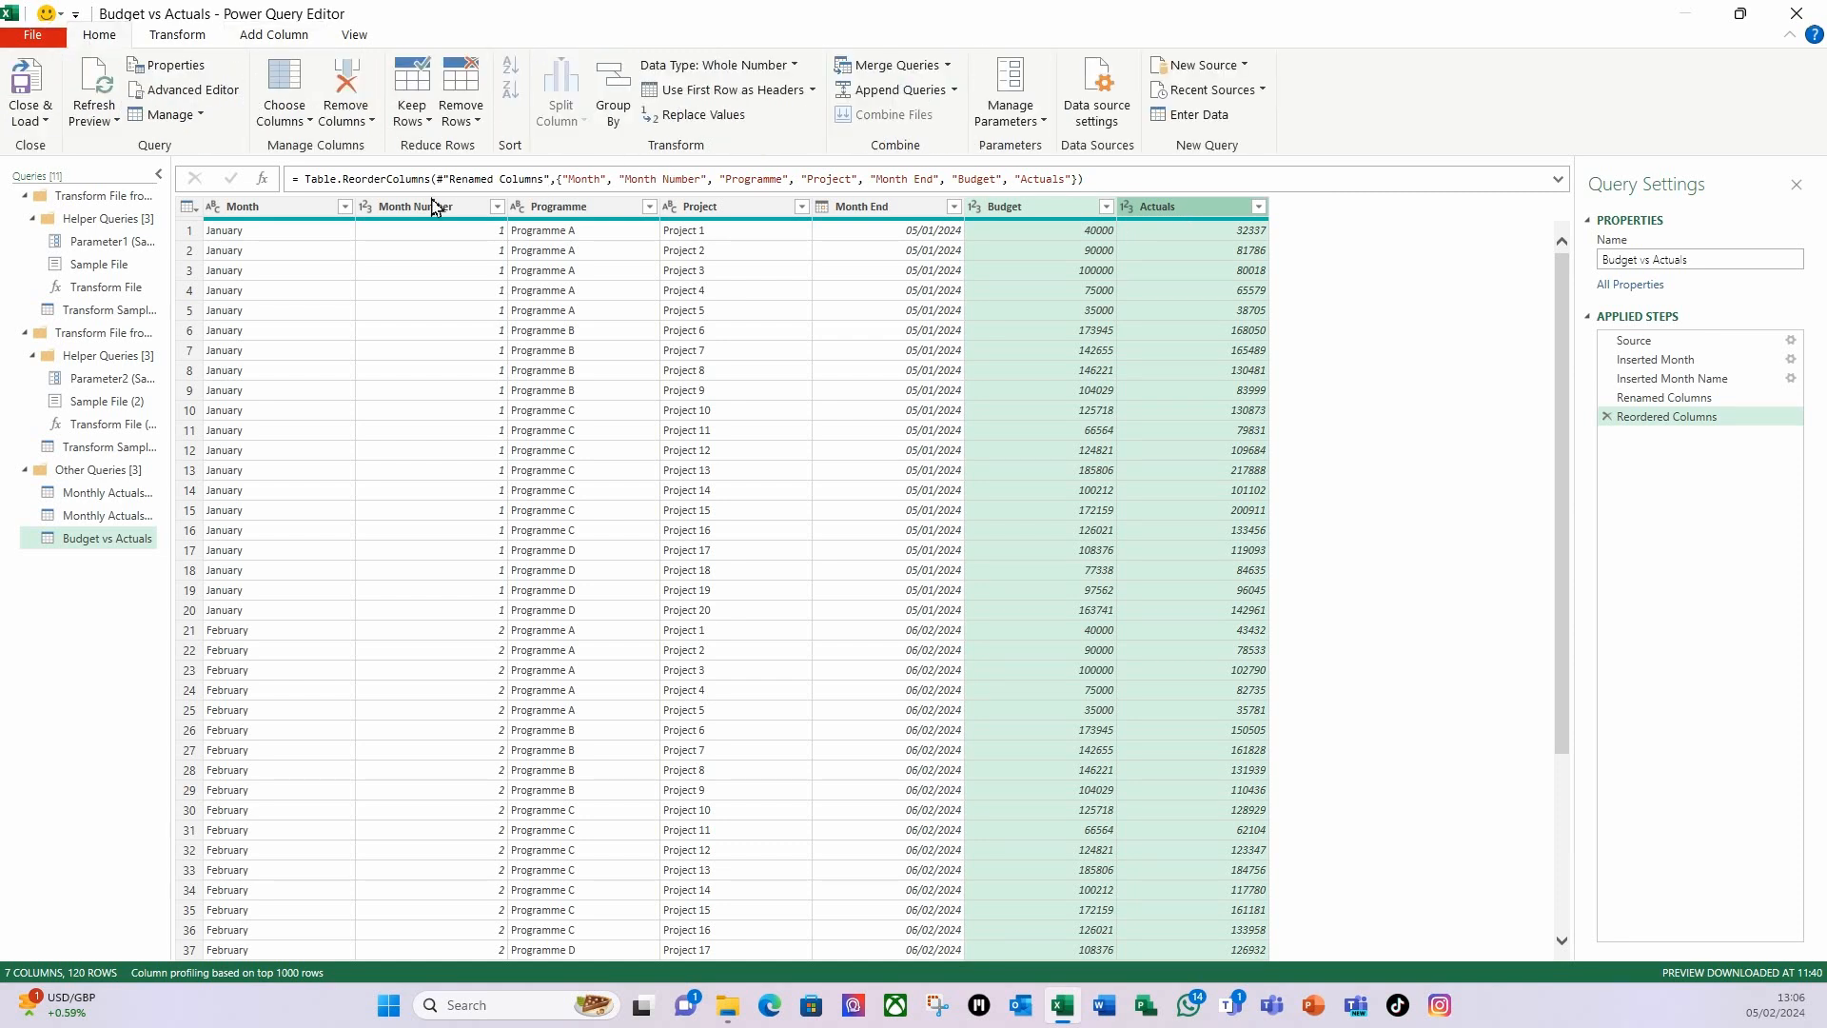
click(795, 66)
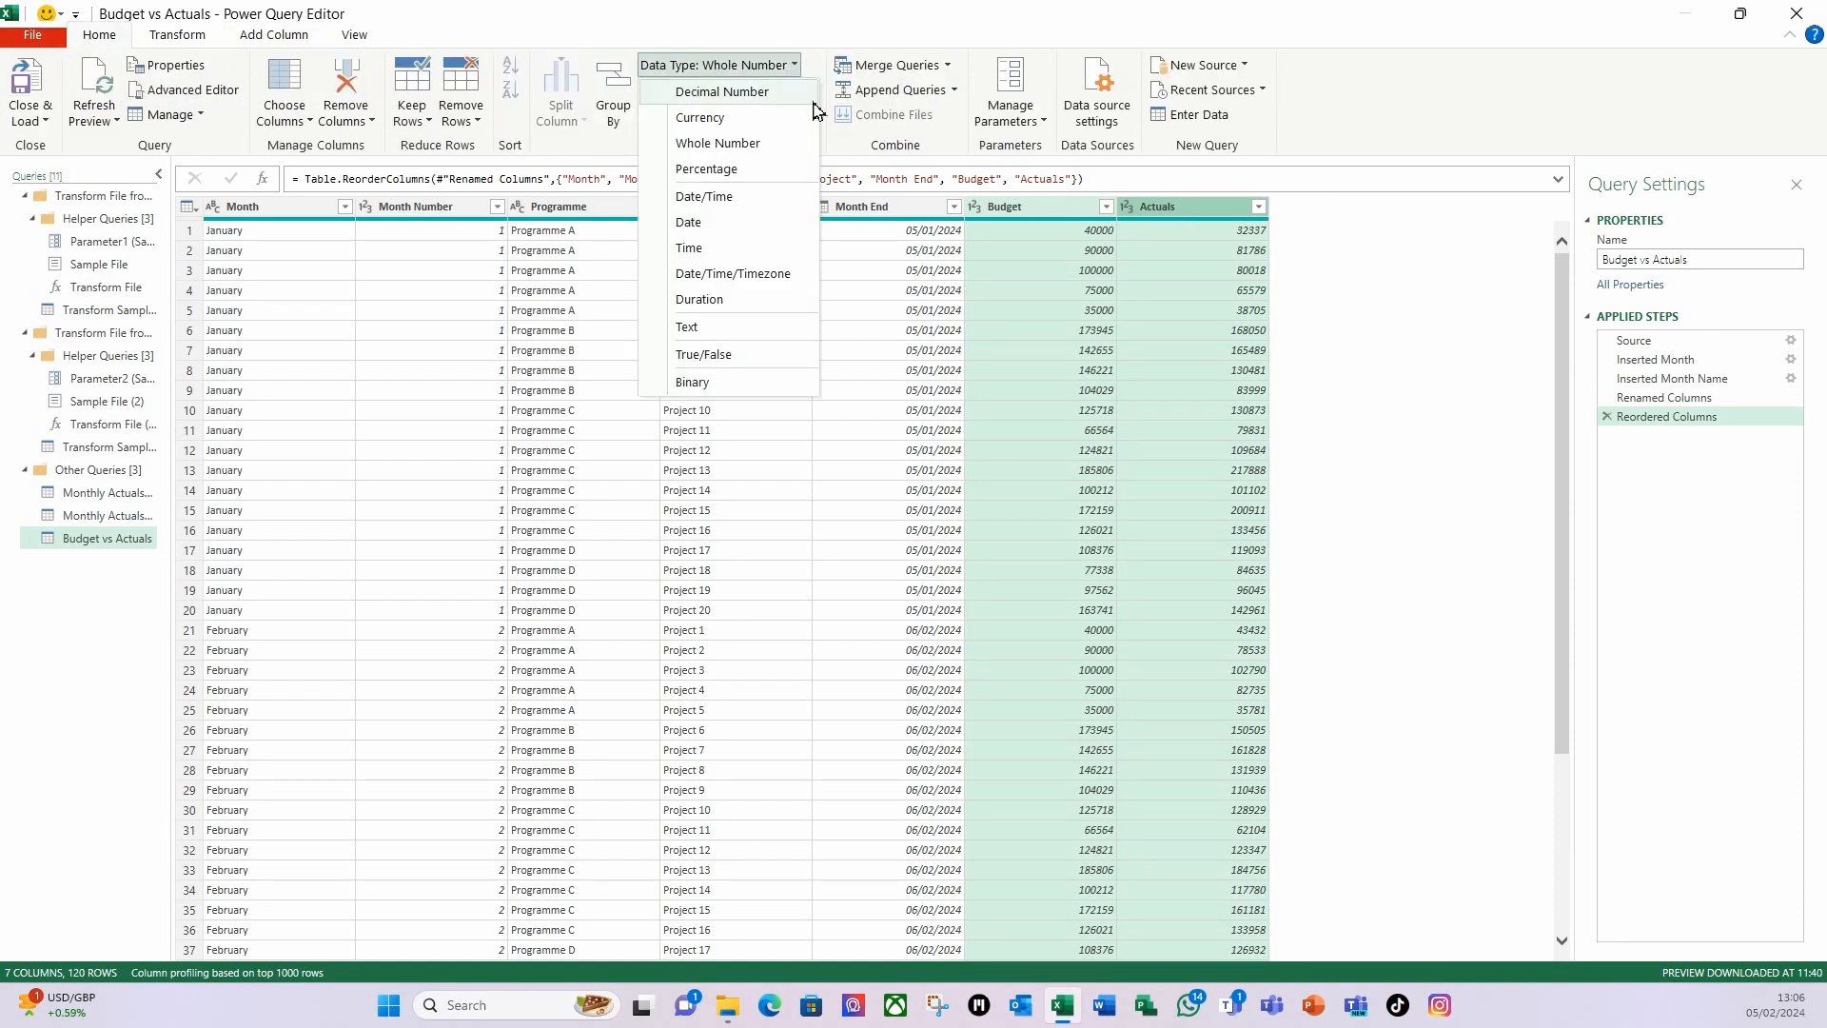
click(778, 119)
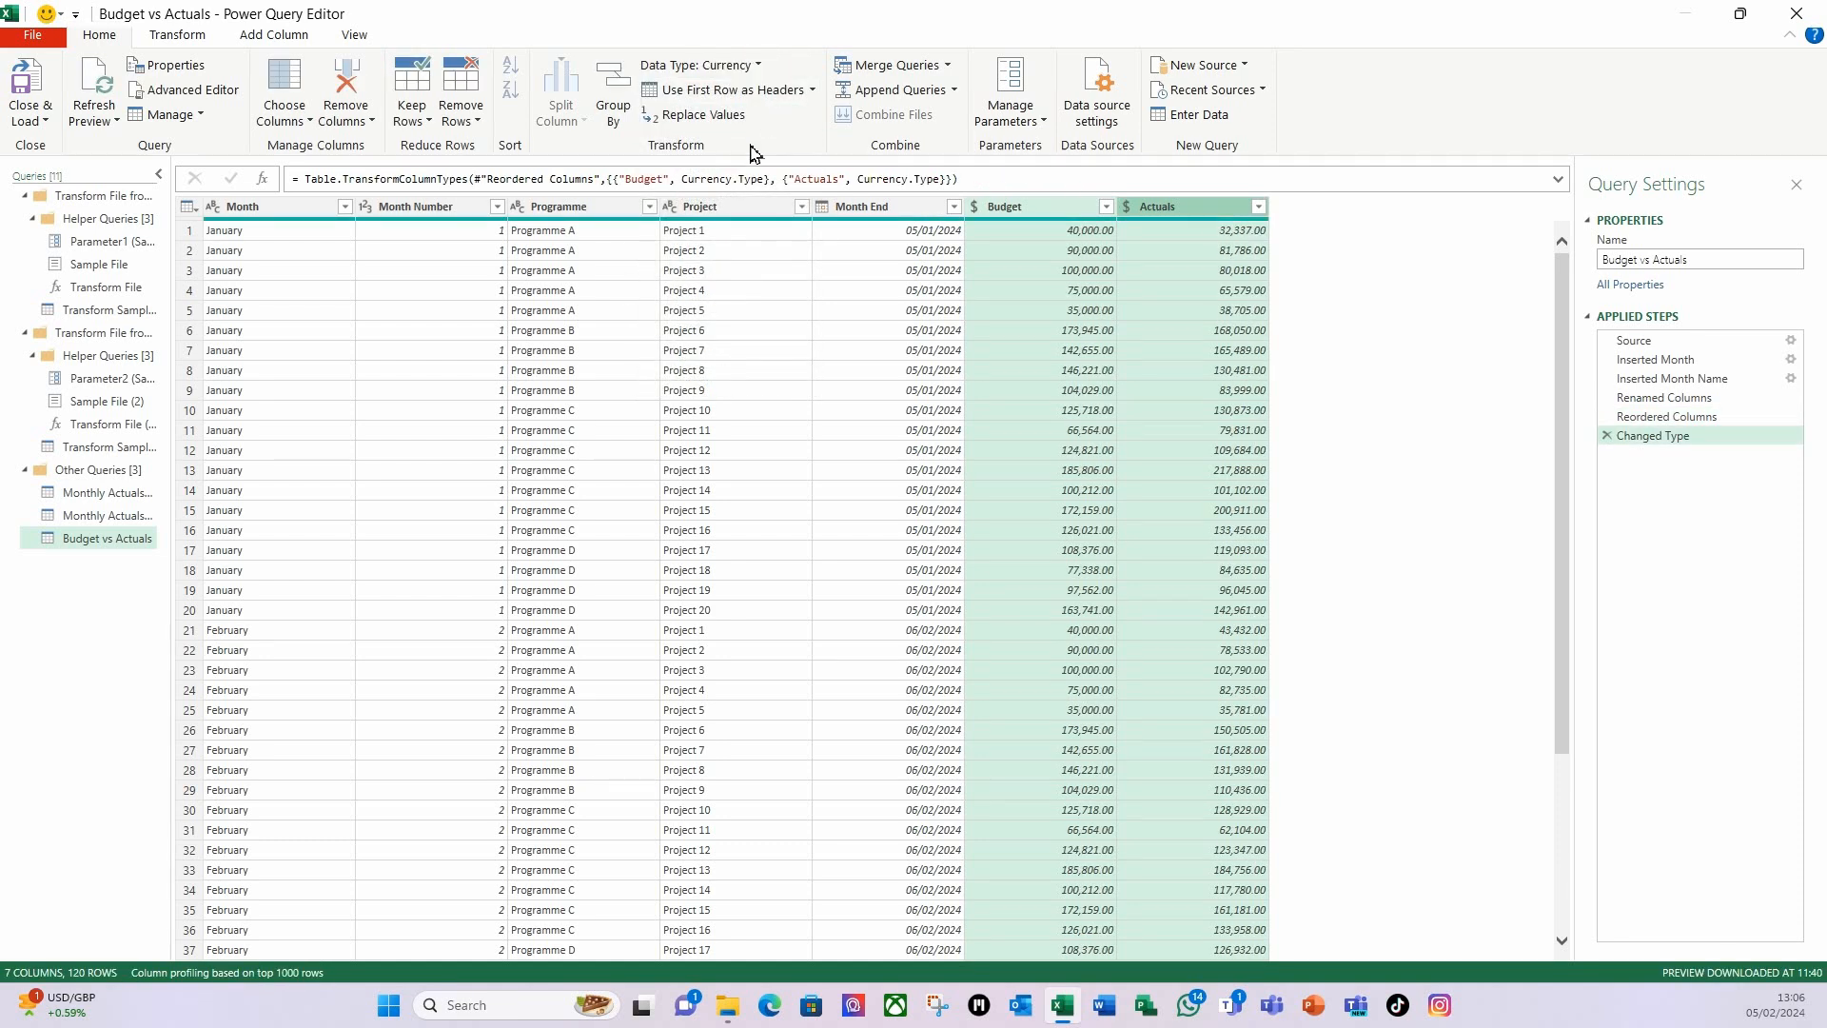
click(926, 333)
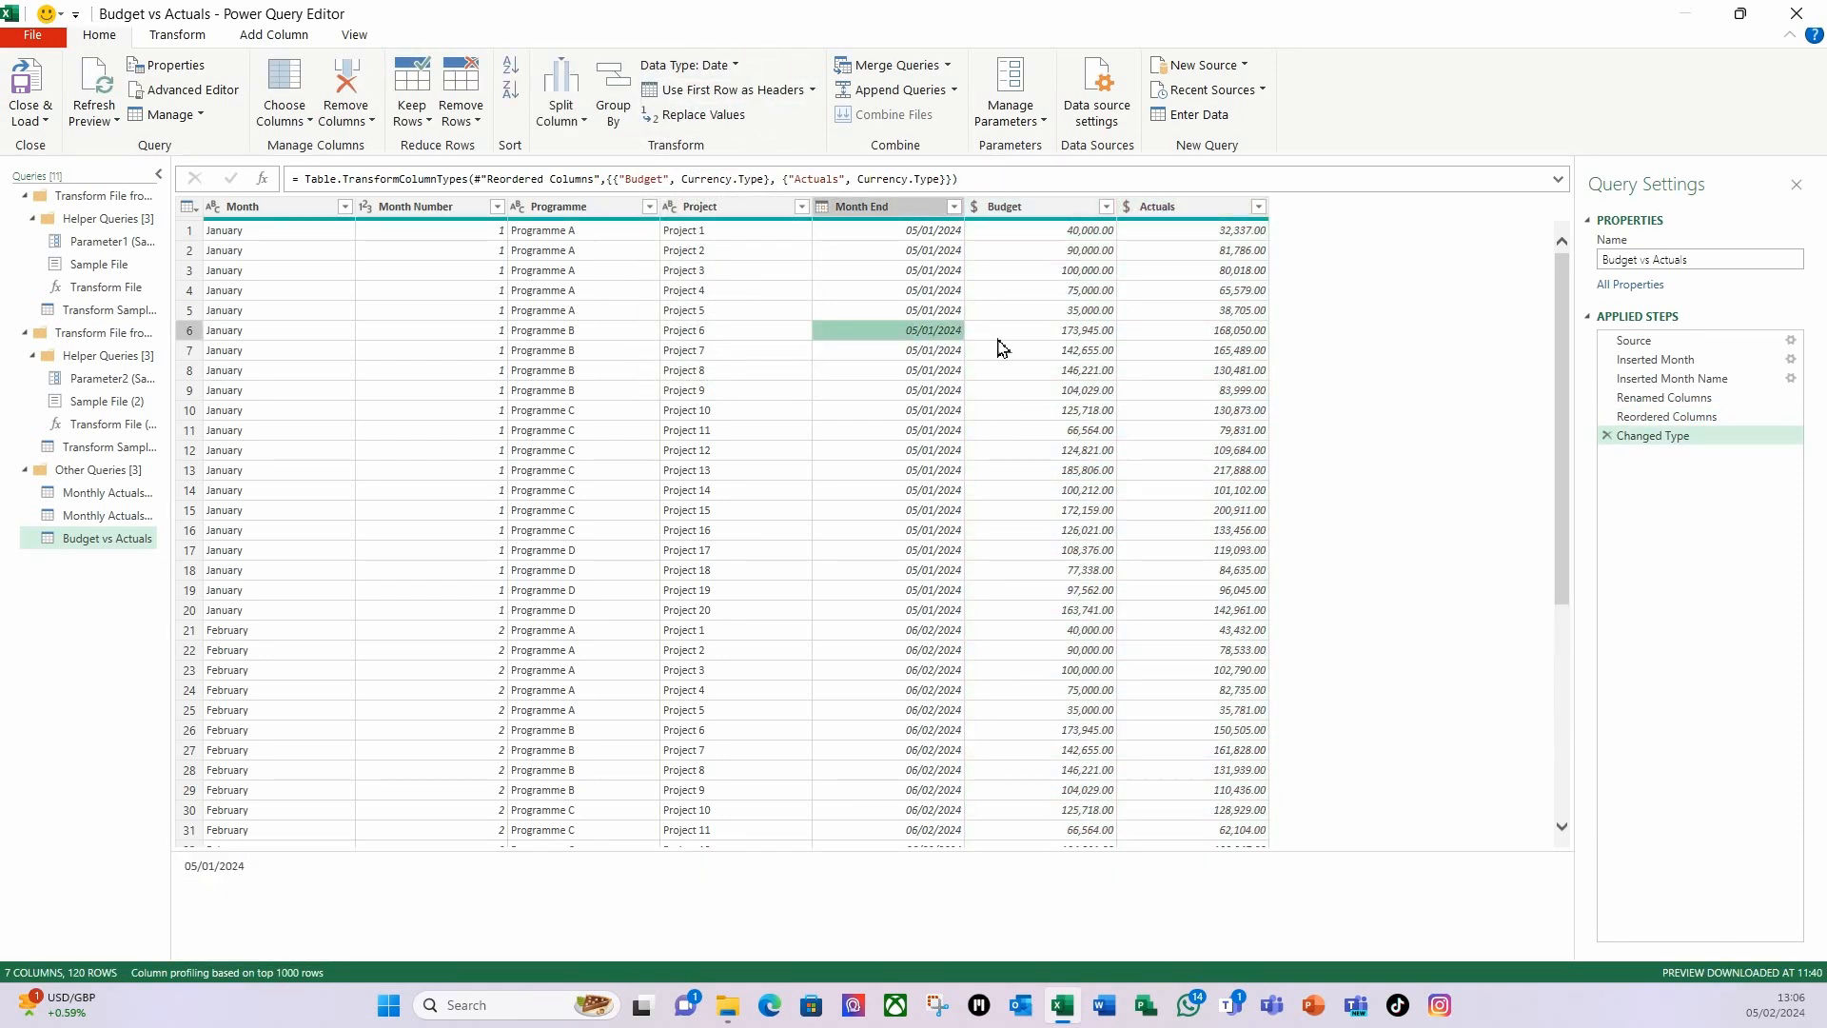
- Add a column that subtracts Budget from Actuals
click(1190, 219)
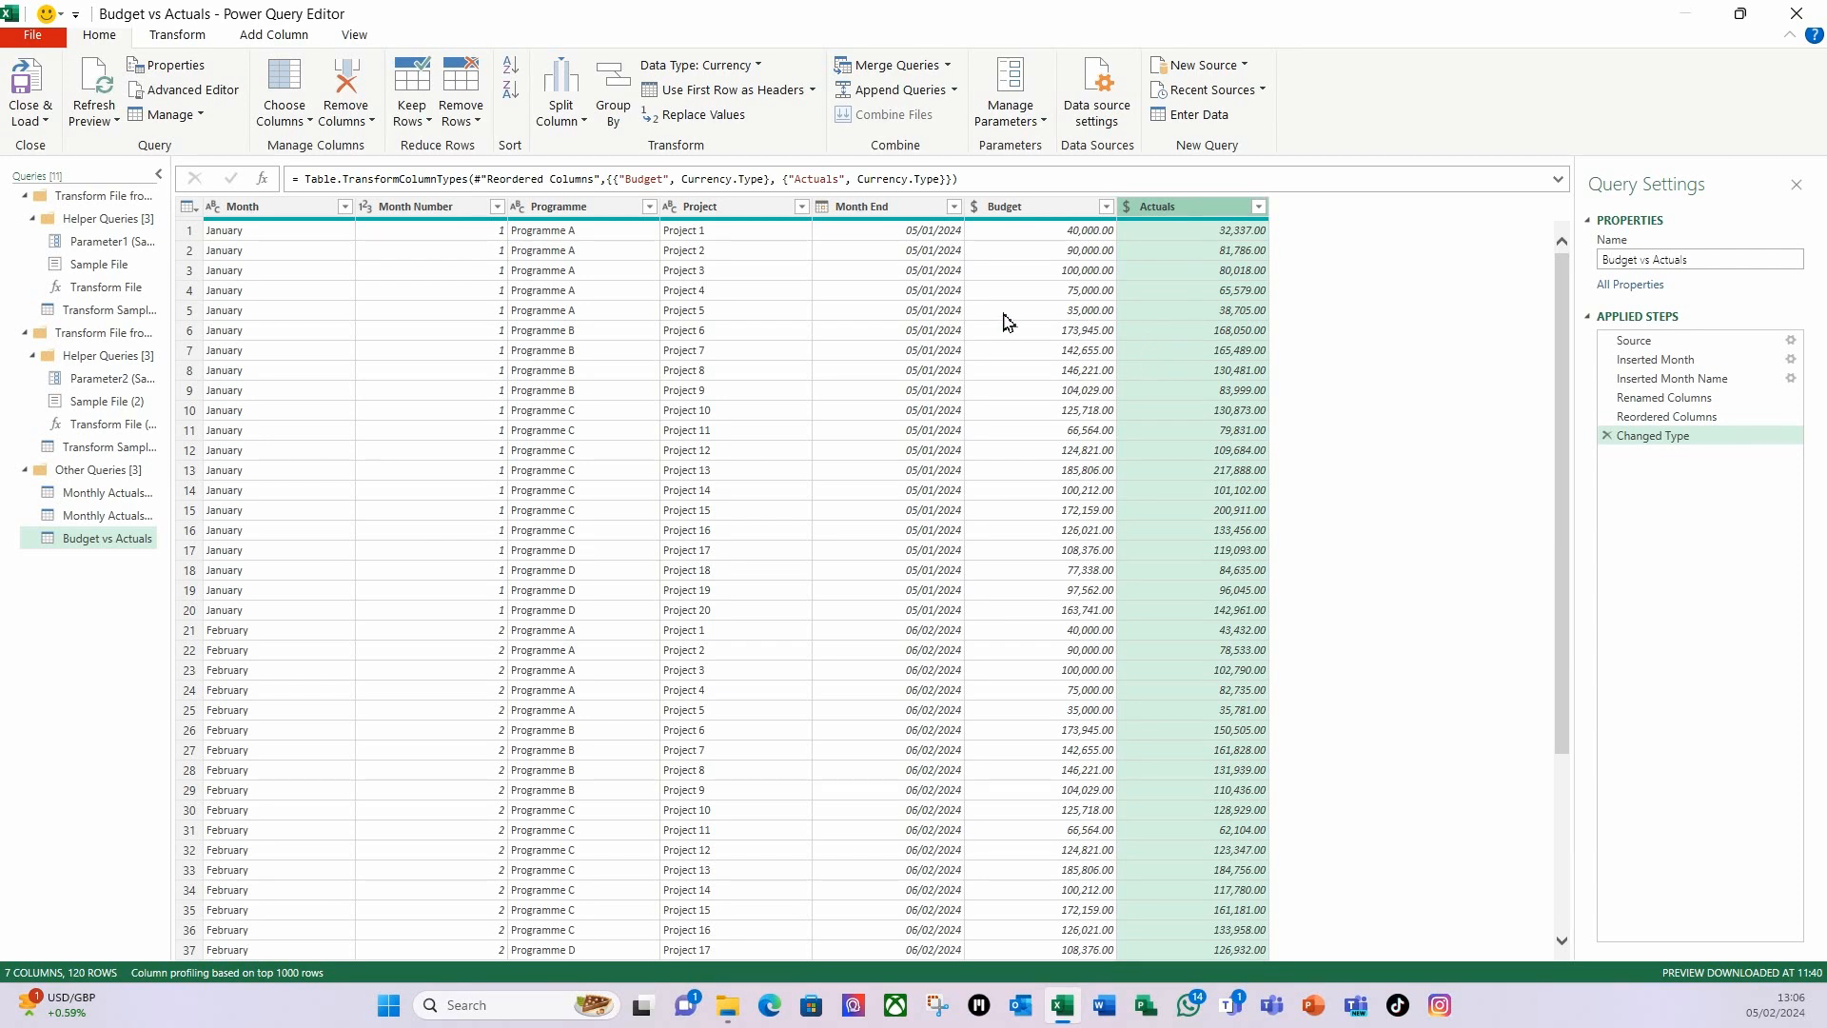
ctrl+click(1013, 211)
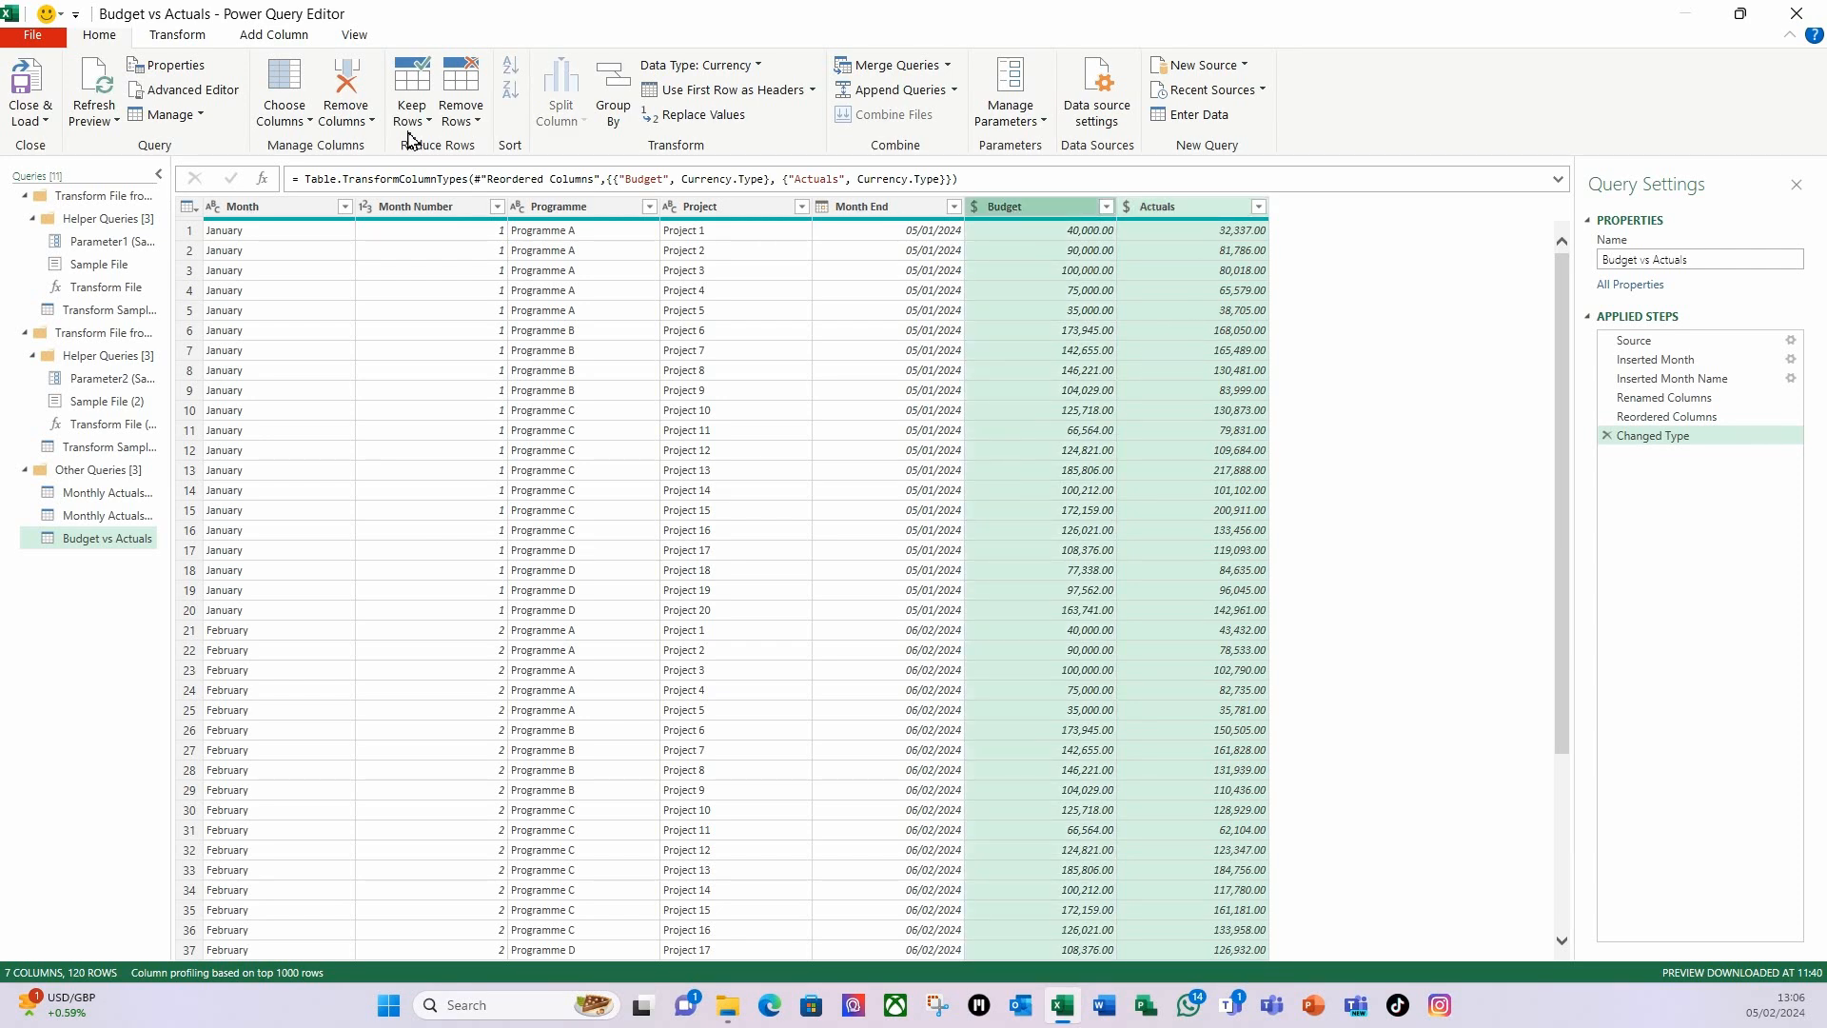
click(274, 36)
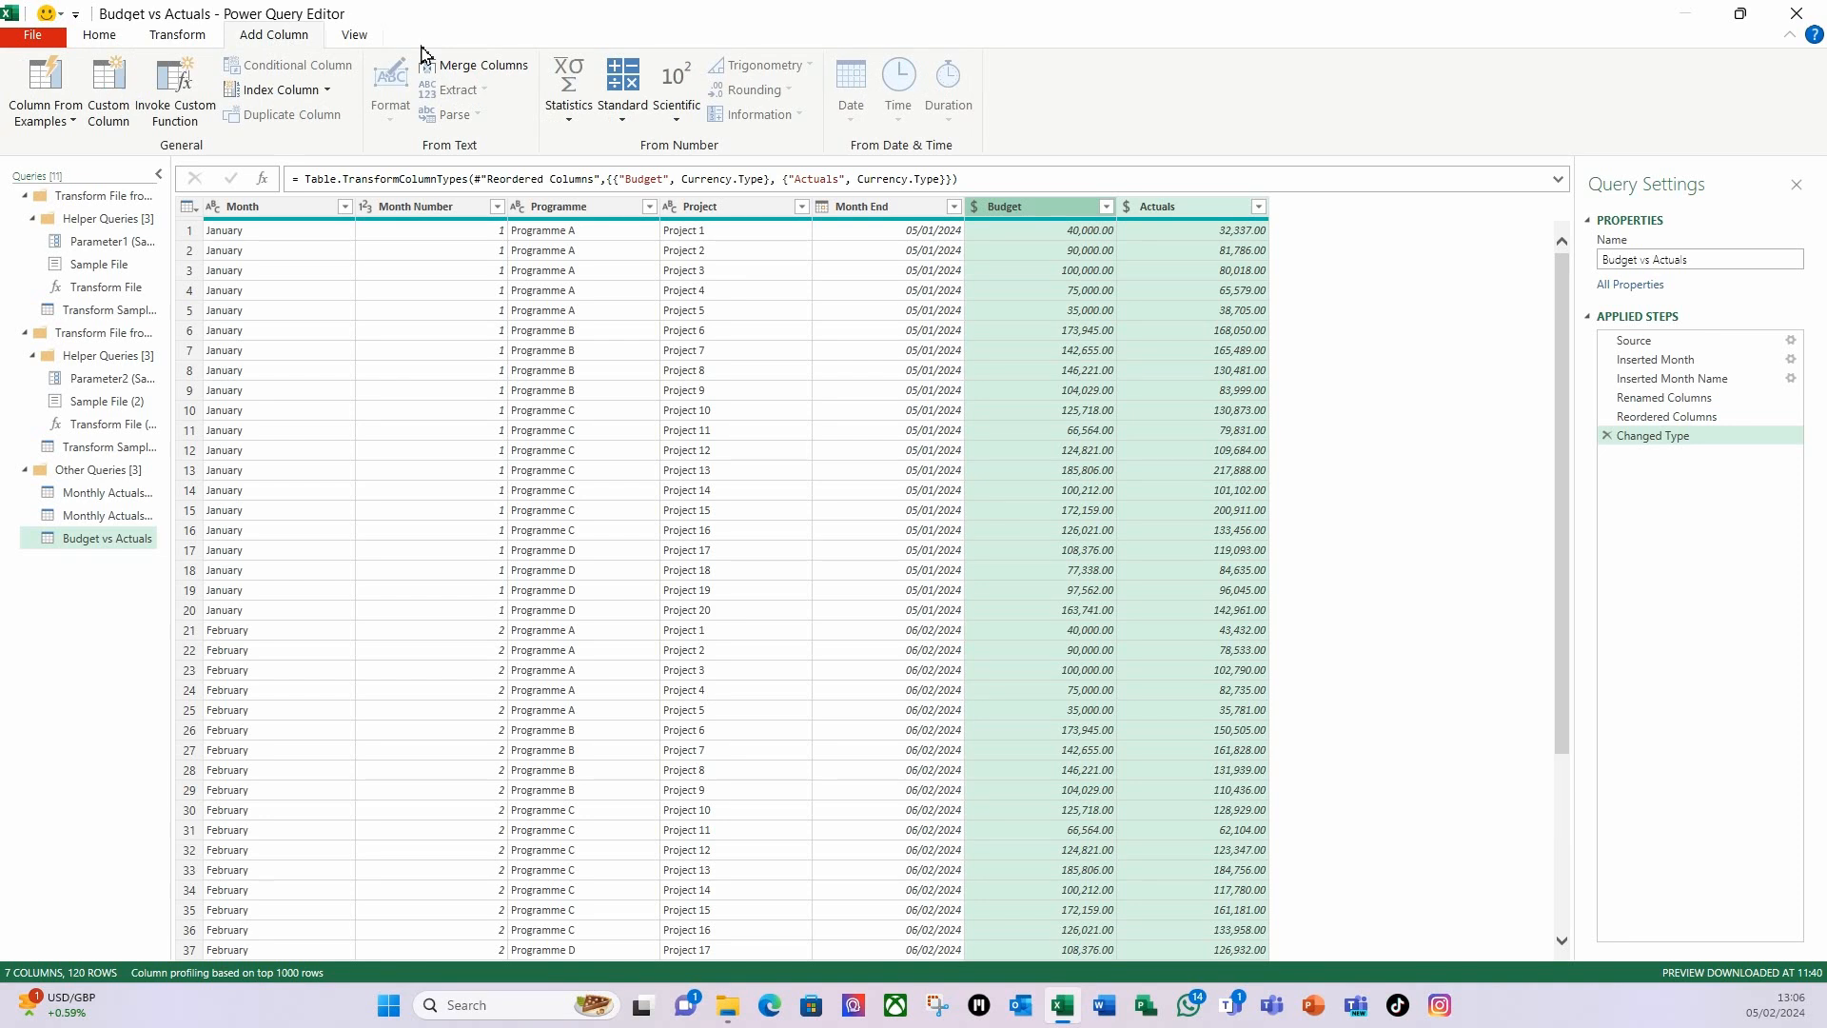
click(623, 129)
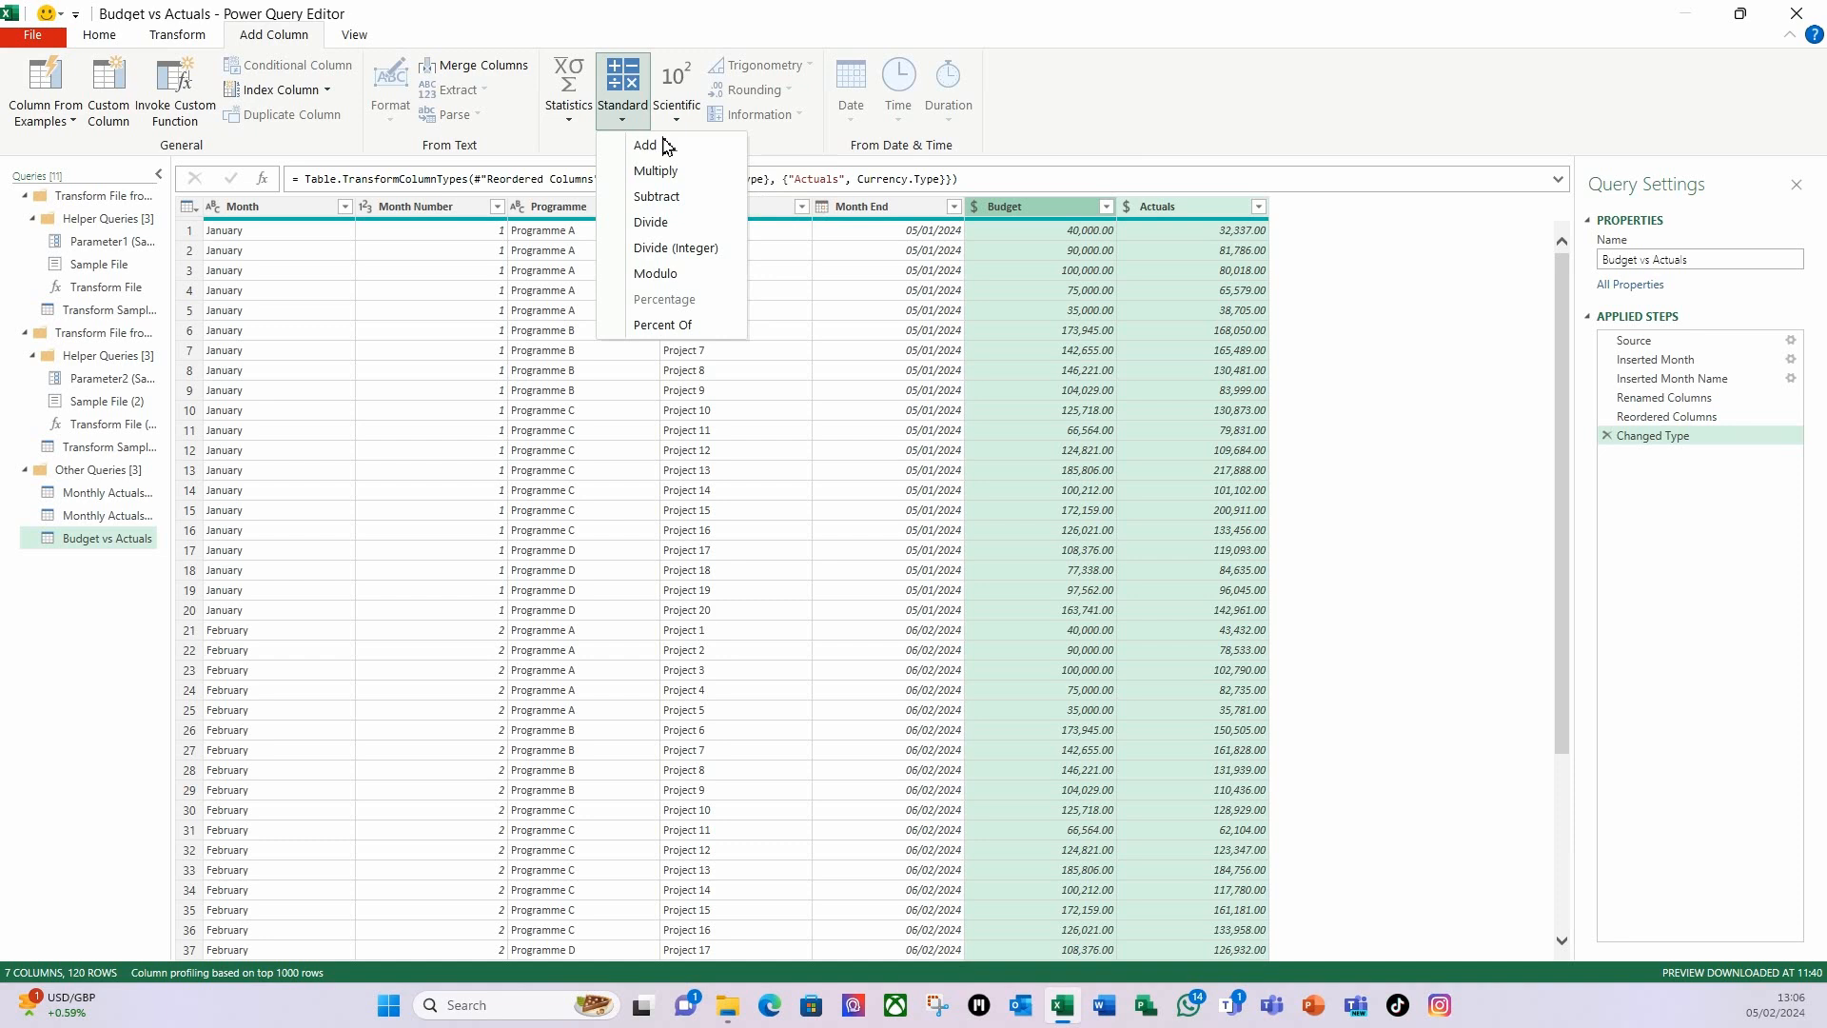
click(695, 206)
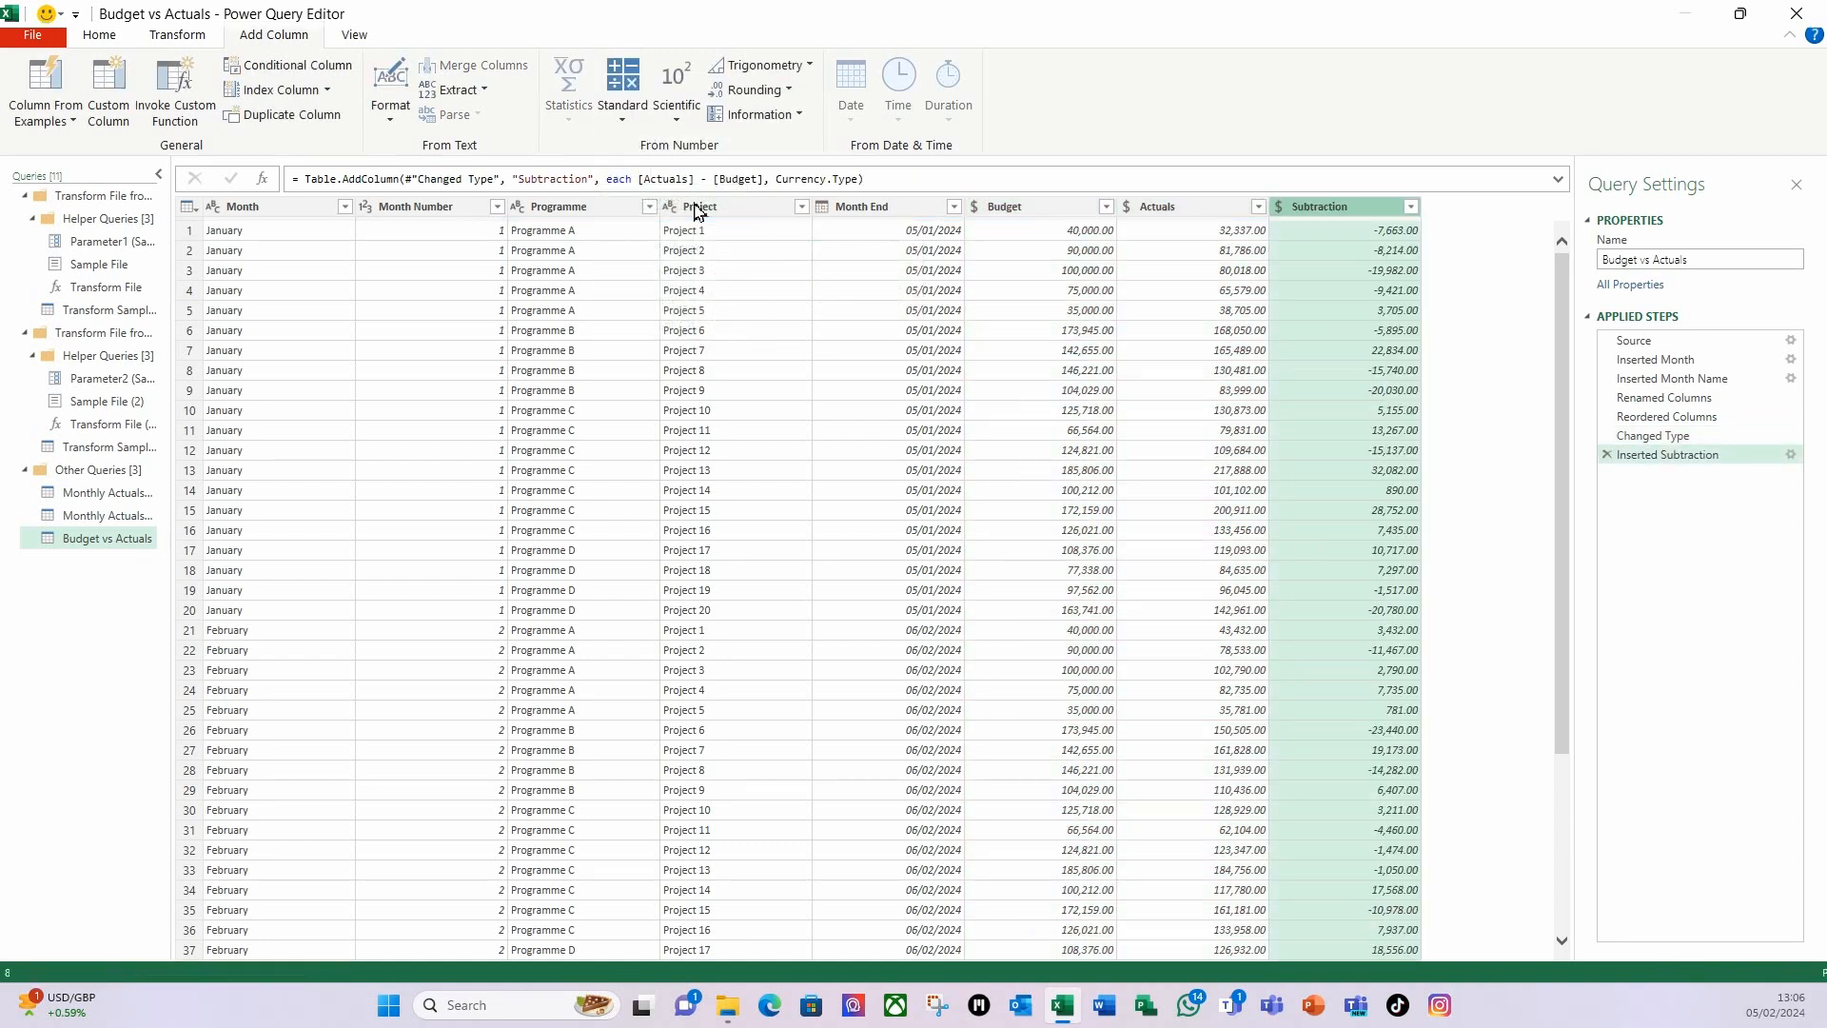
- Rename the Subtraction column to Variance
right_click(1337, 211)
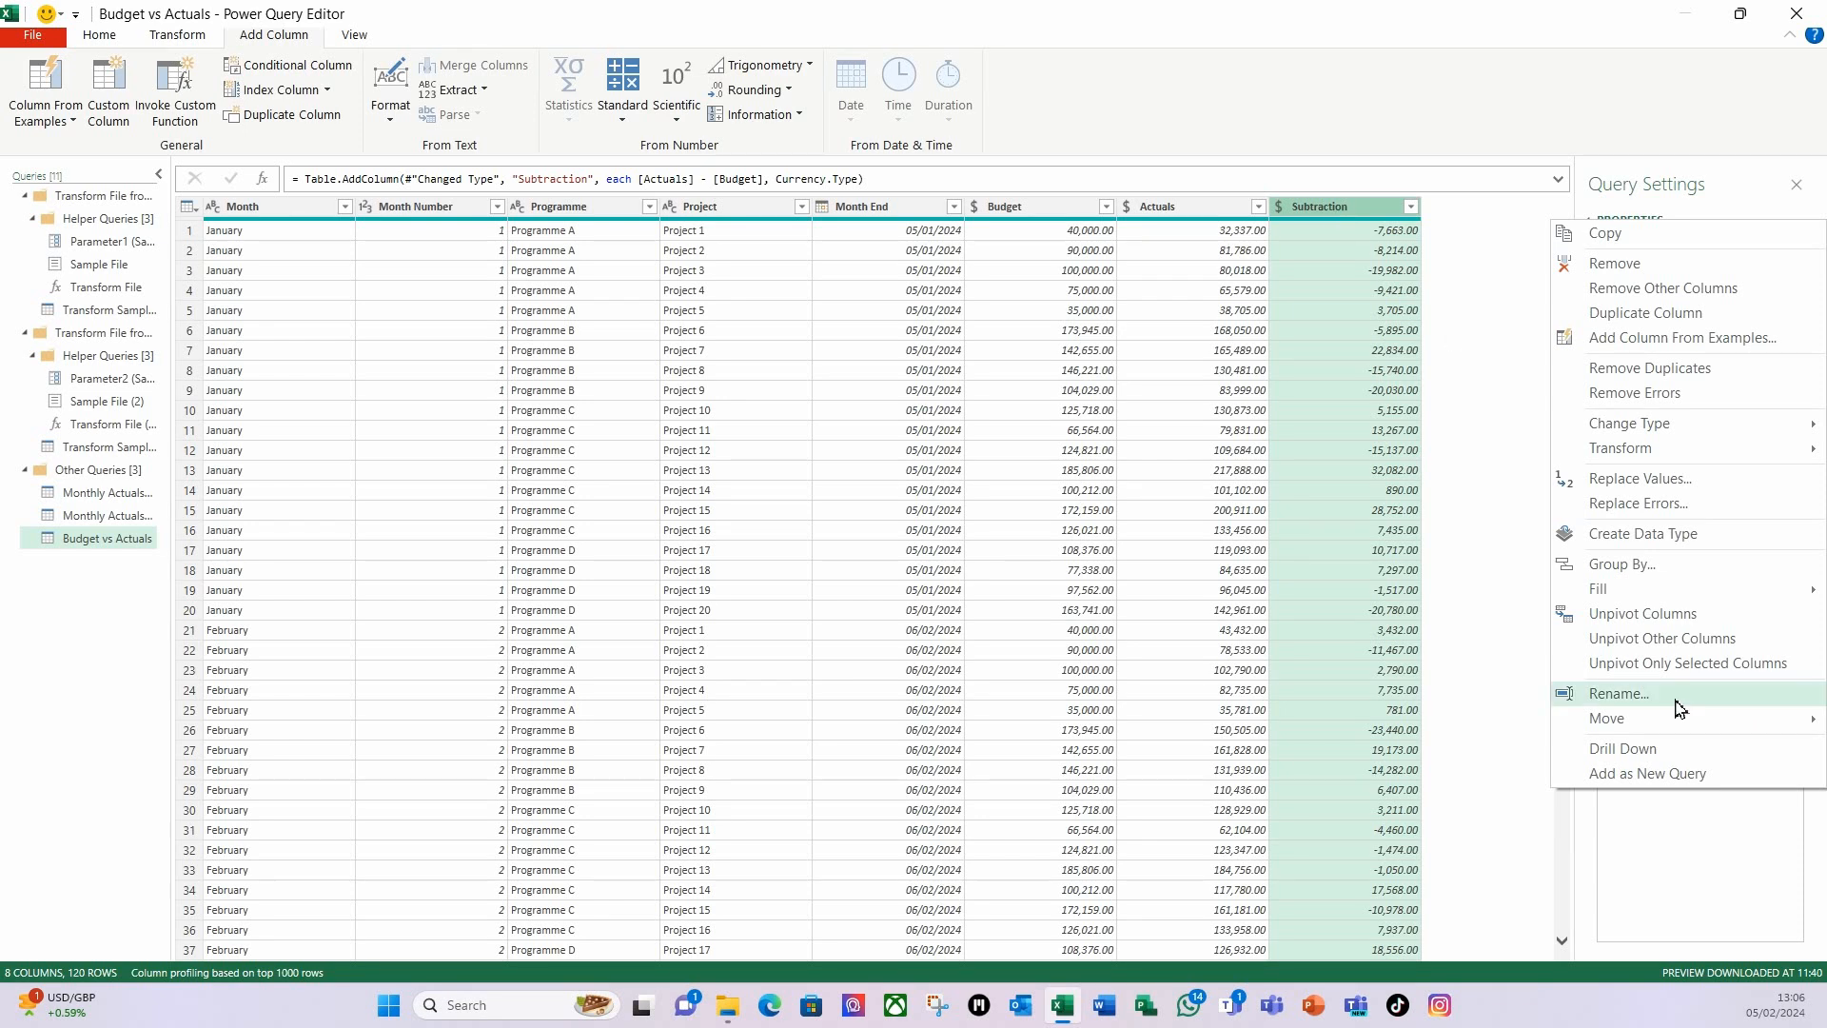
click(1619, 693)
text(Variance)
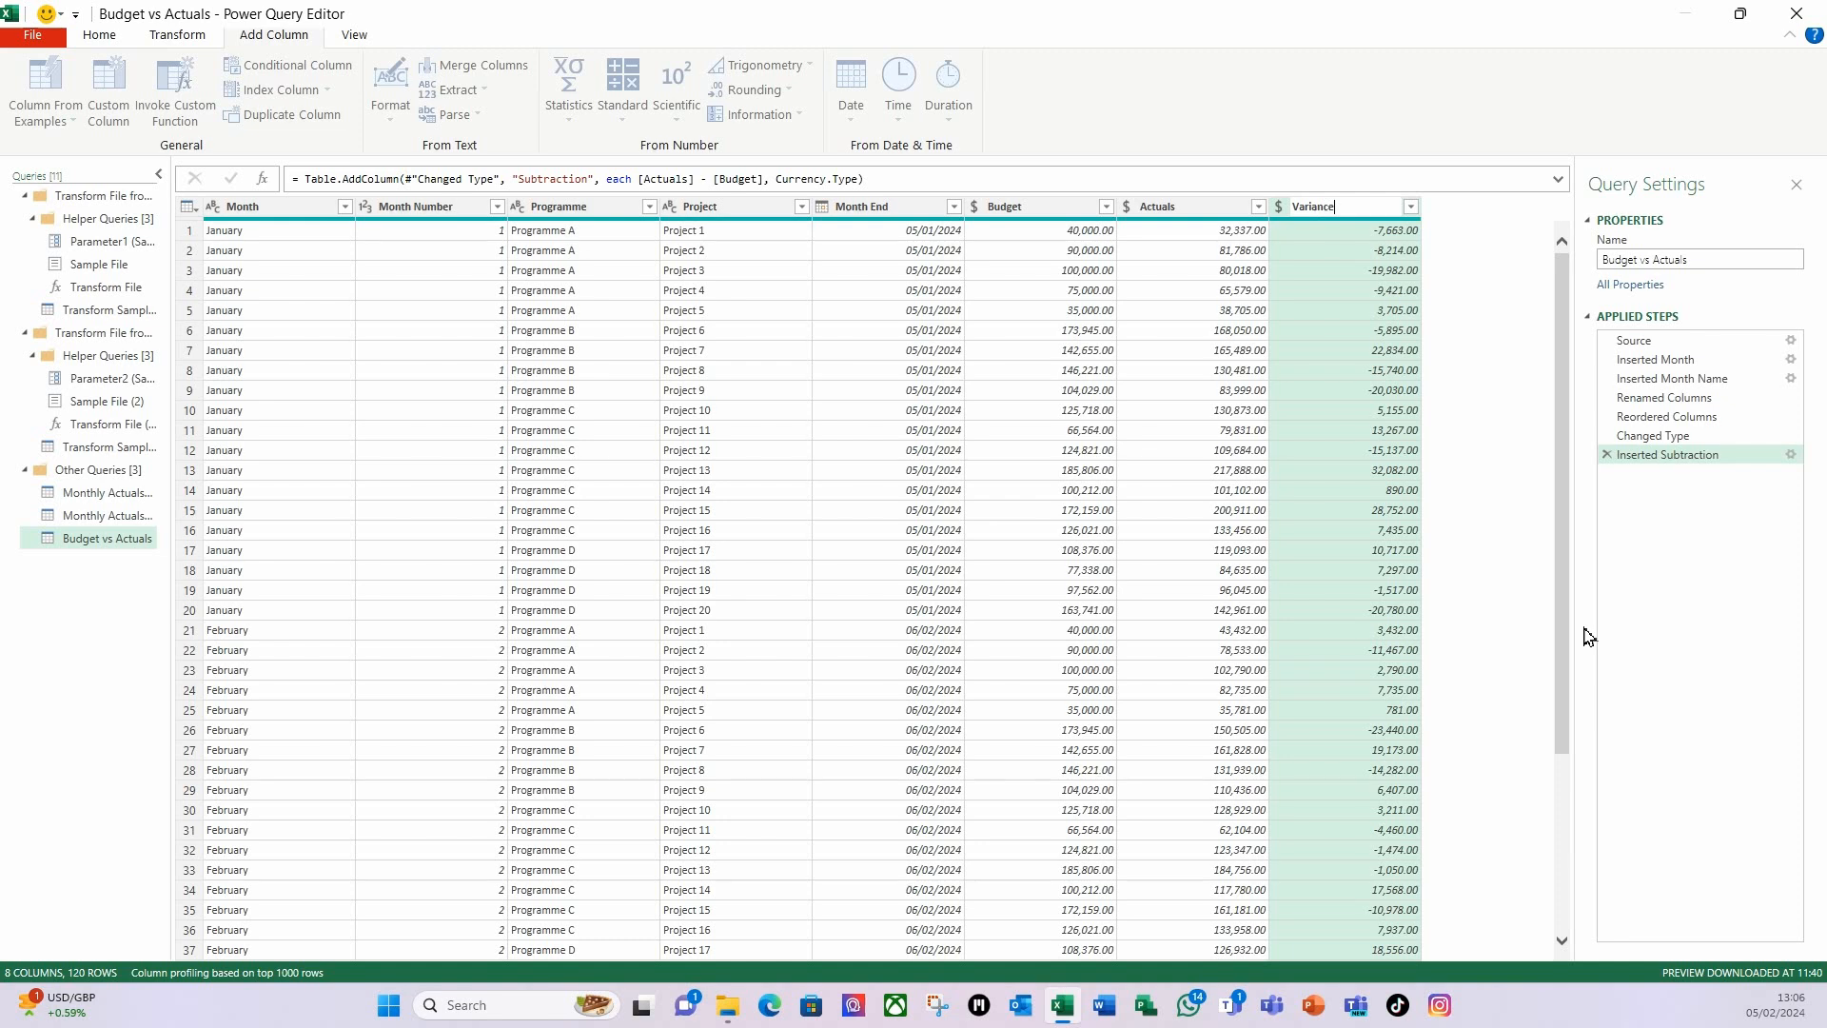
key(Return)
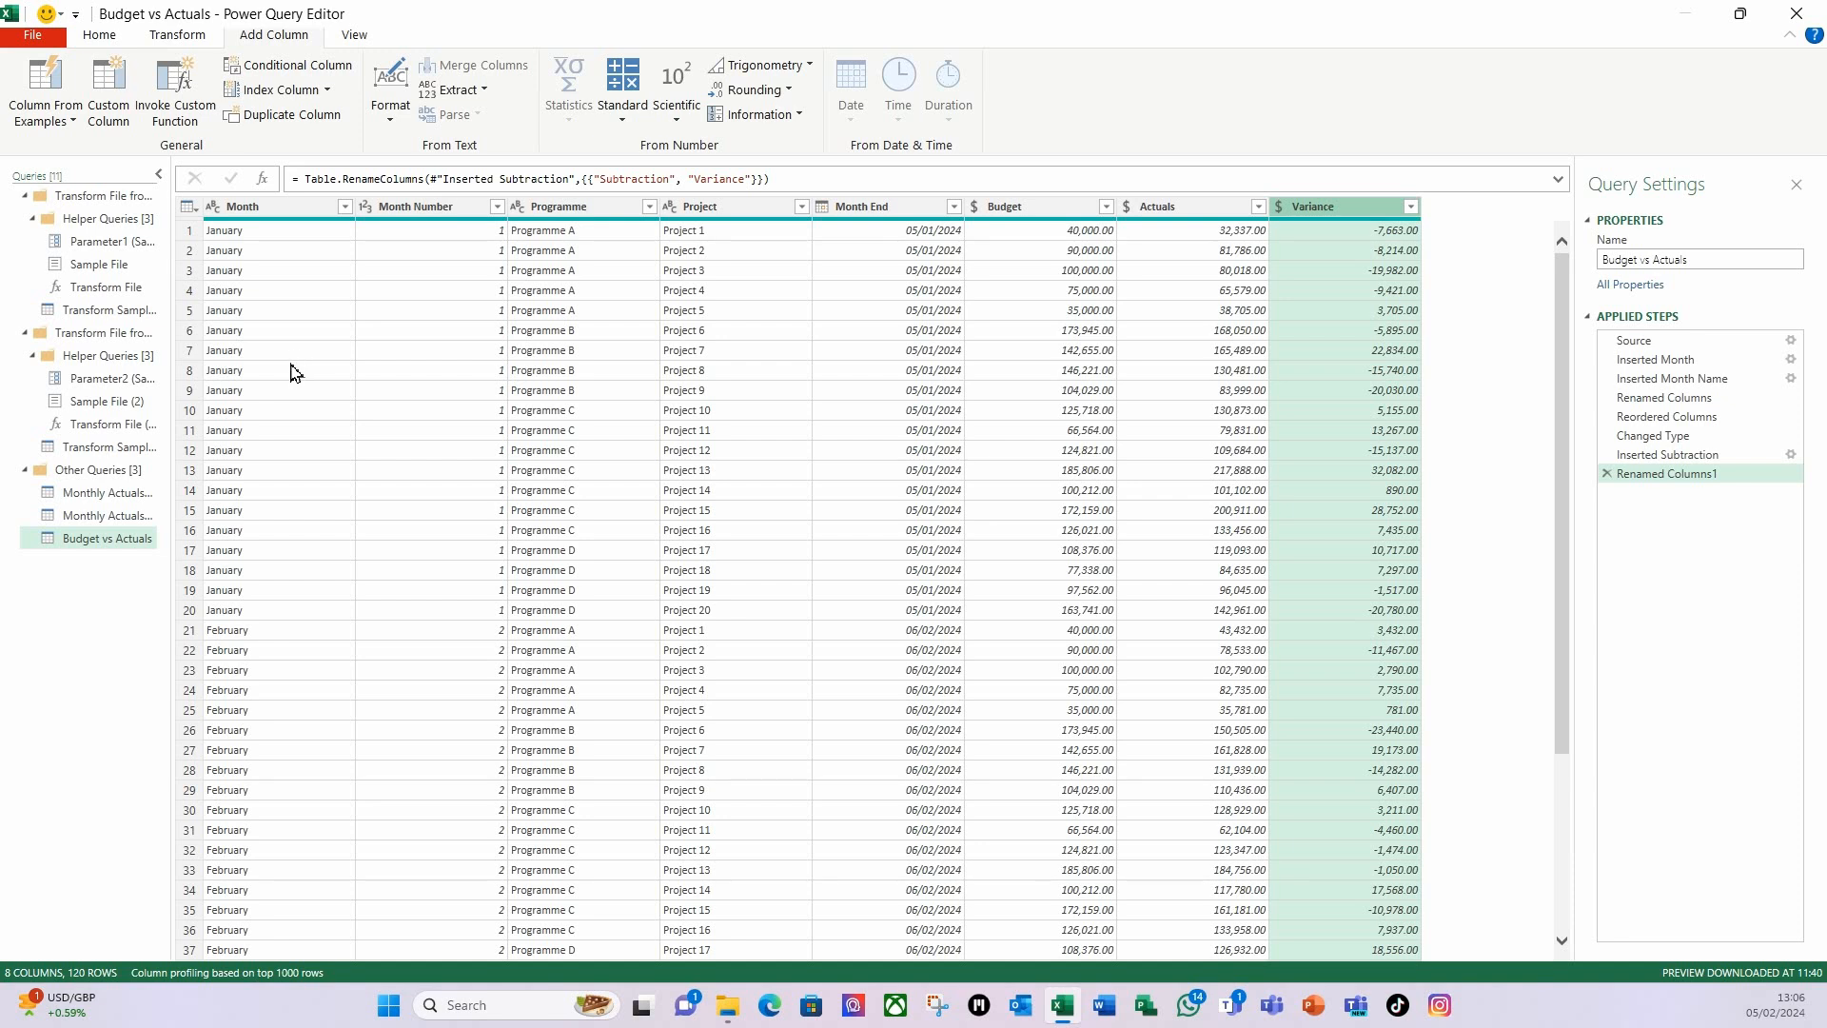
- Close the query editor and load the Budget vs Actuals query into the workbook
click(99, 37)
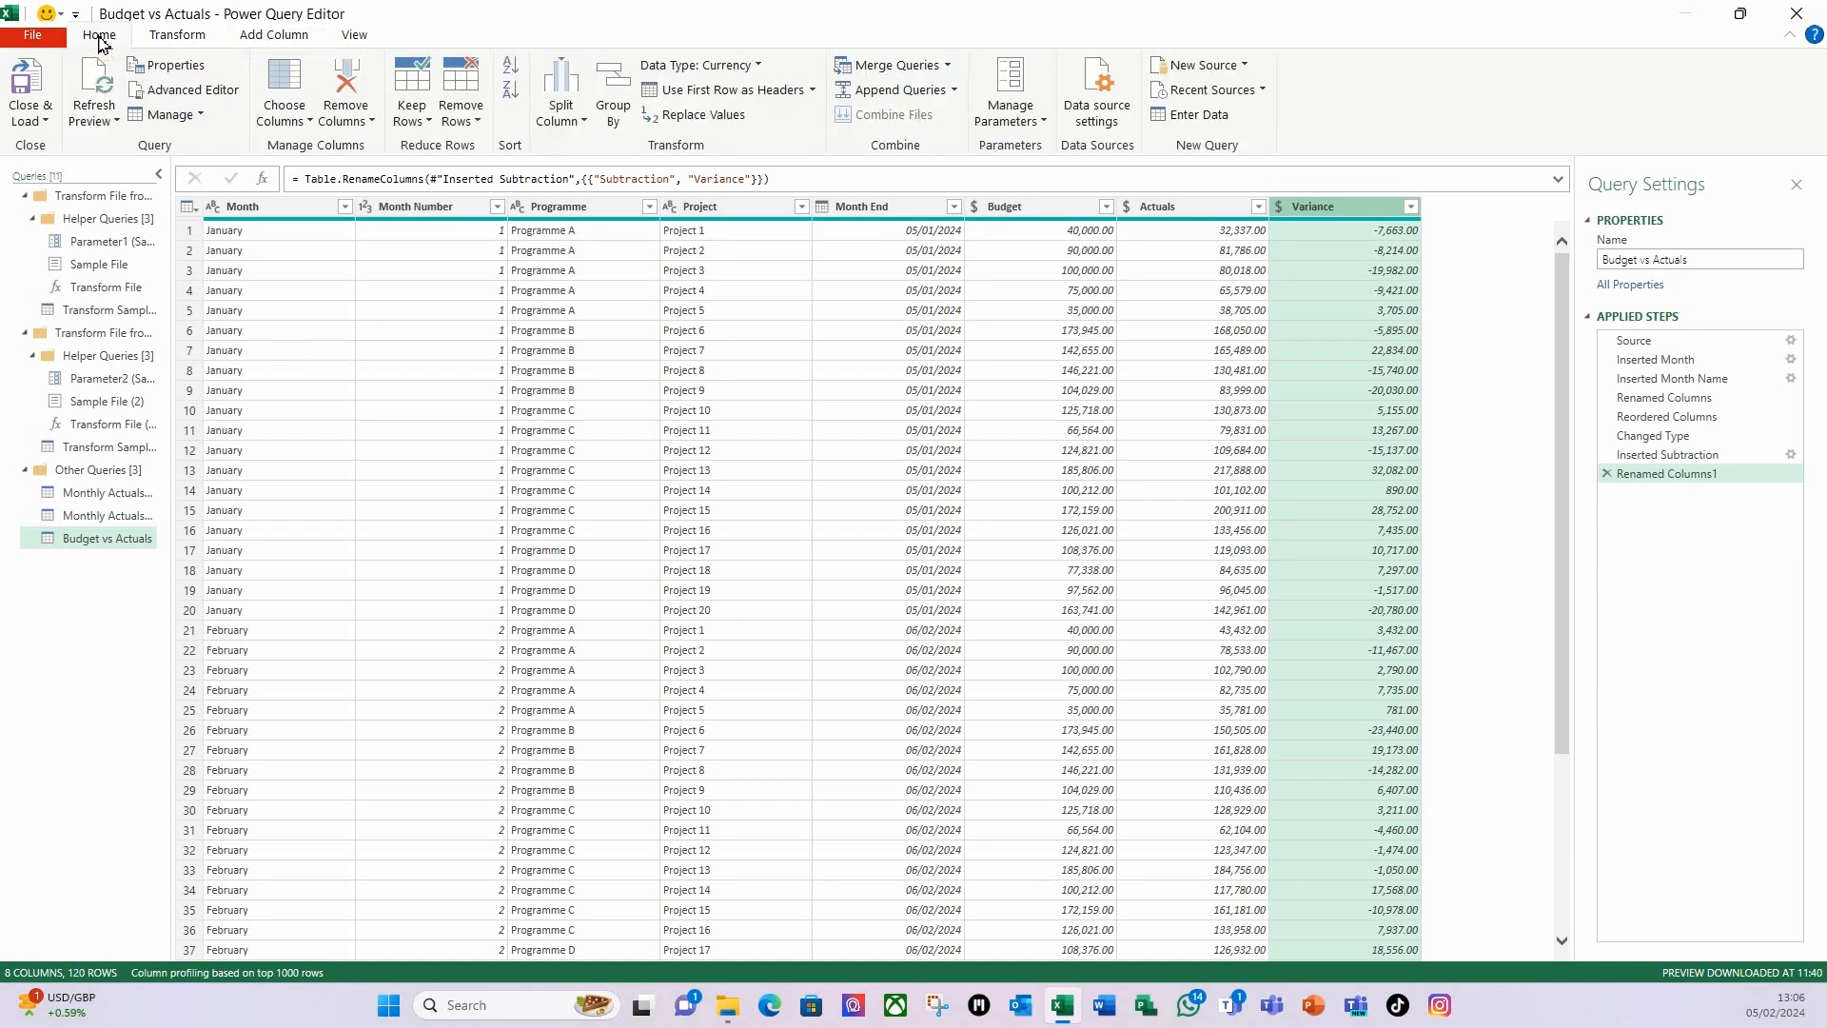
click(48, 125)
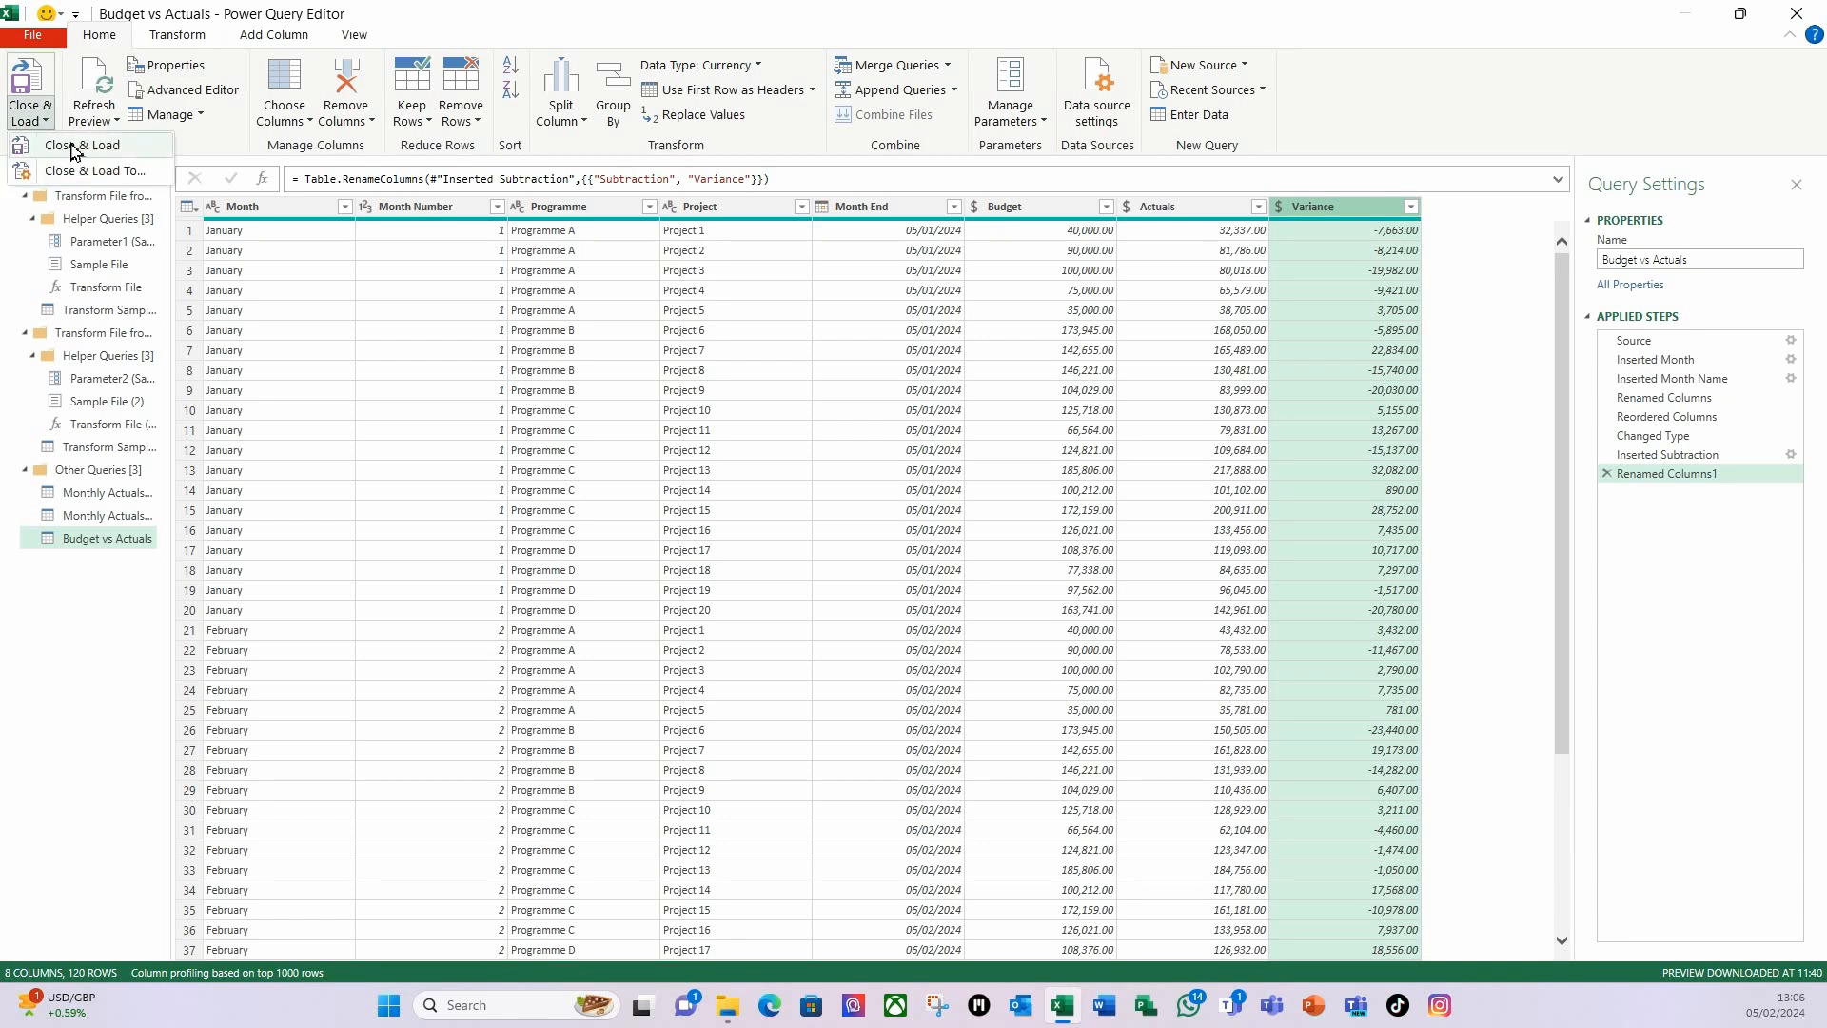
click(65, 151)
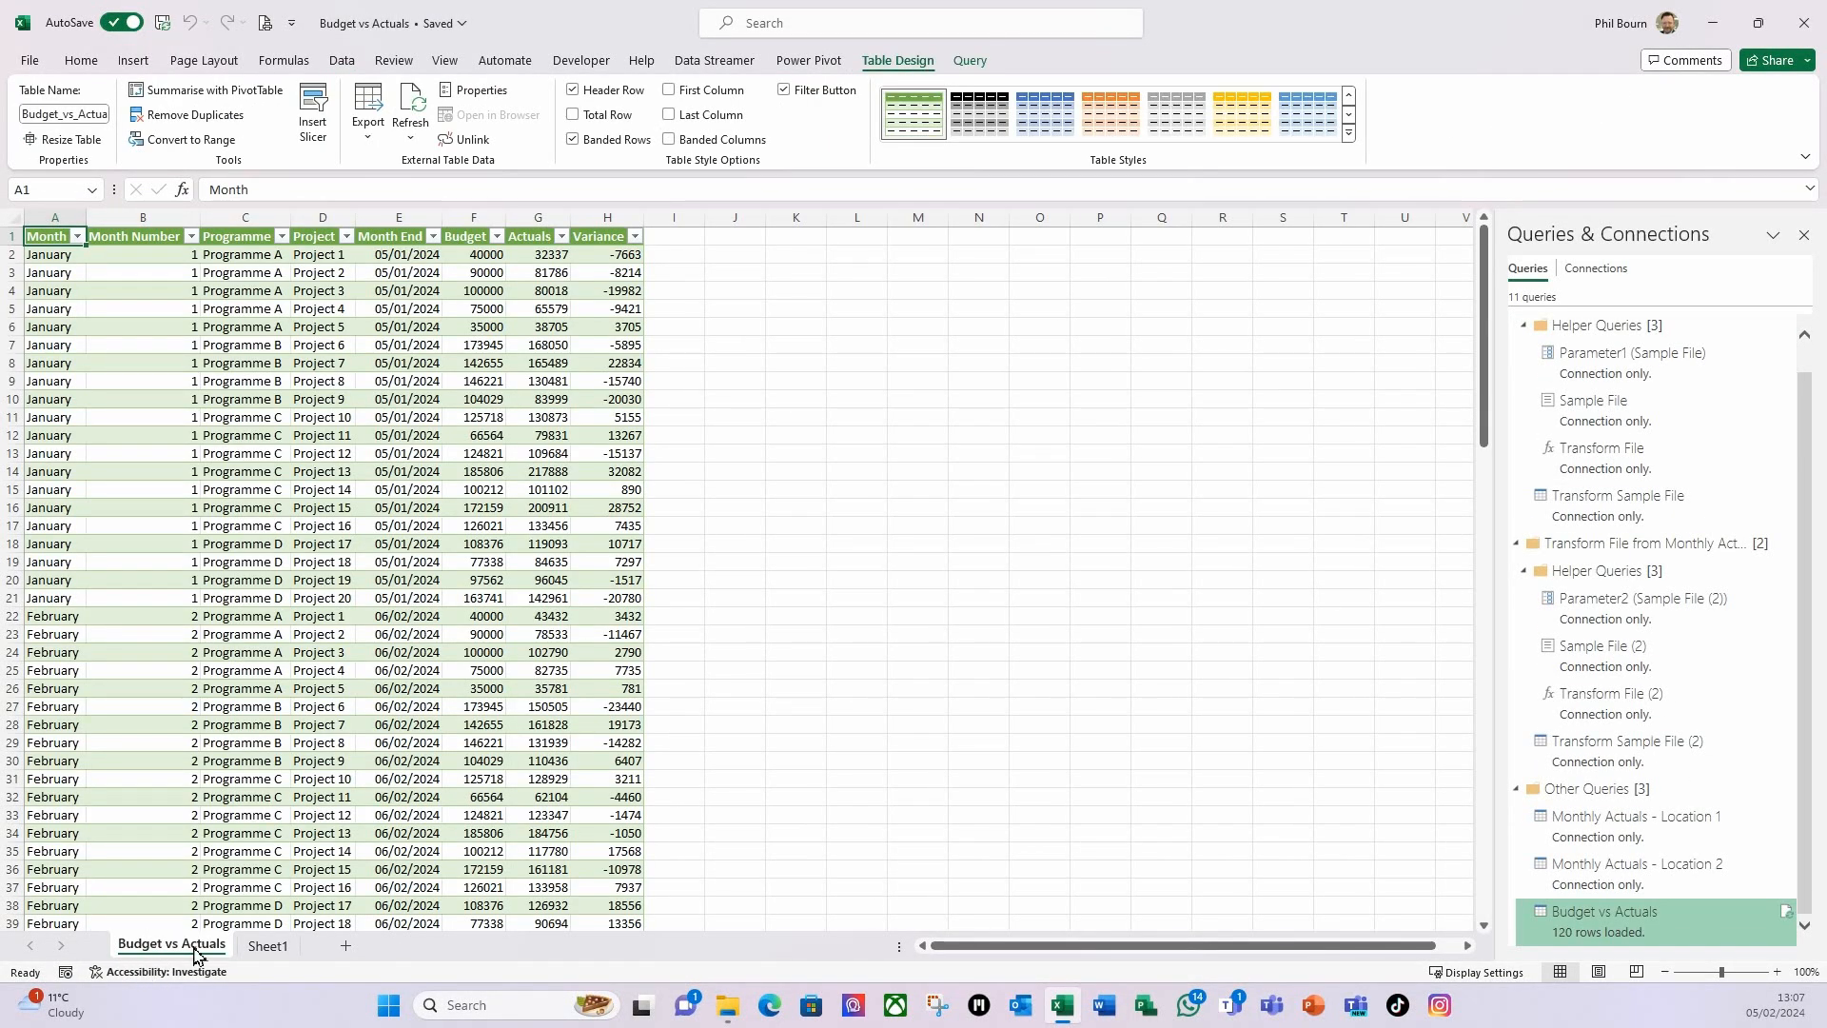
- Start a custom sort of the loaded table with Month Number, Smallest to Largest, as the first level
click(138, 398)
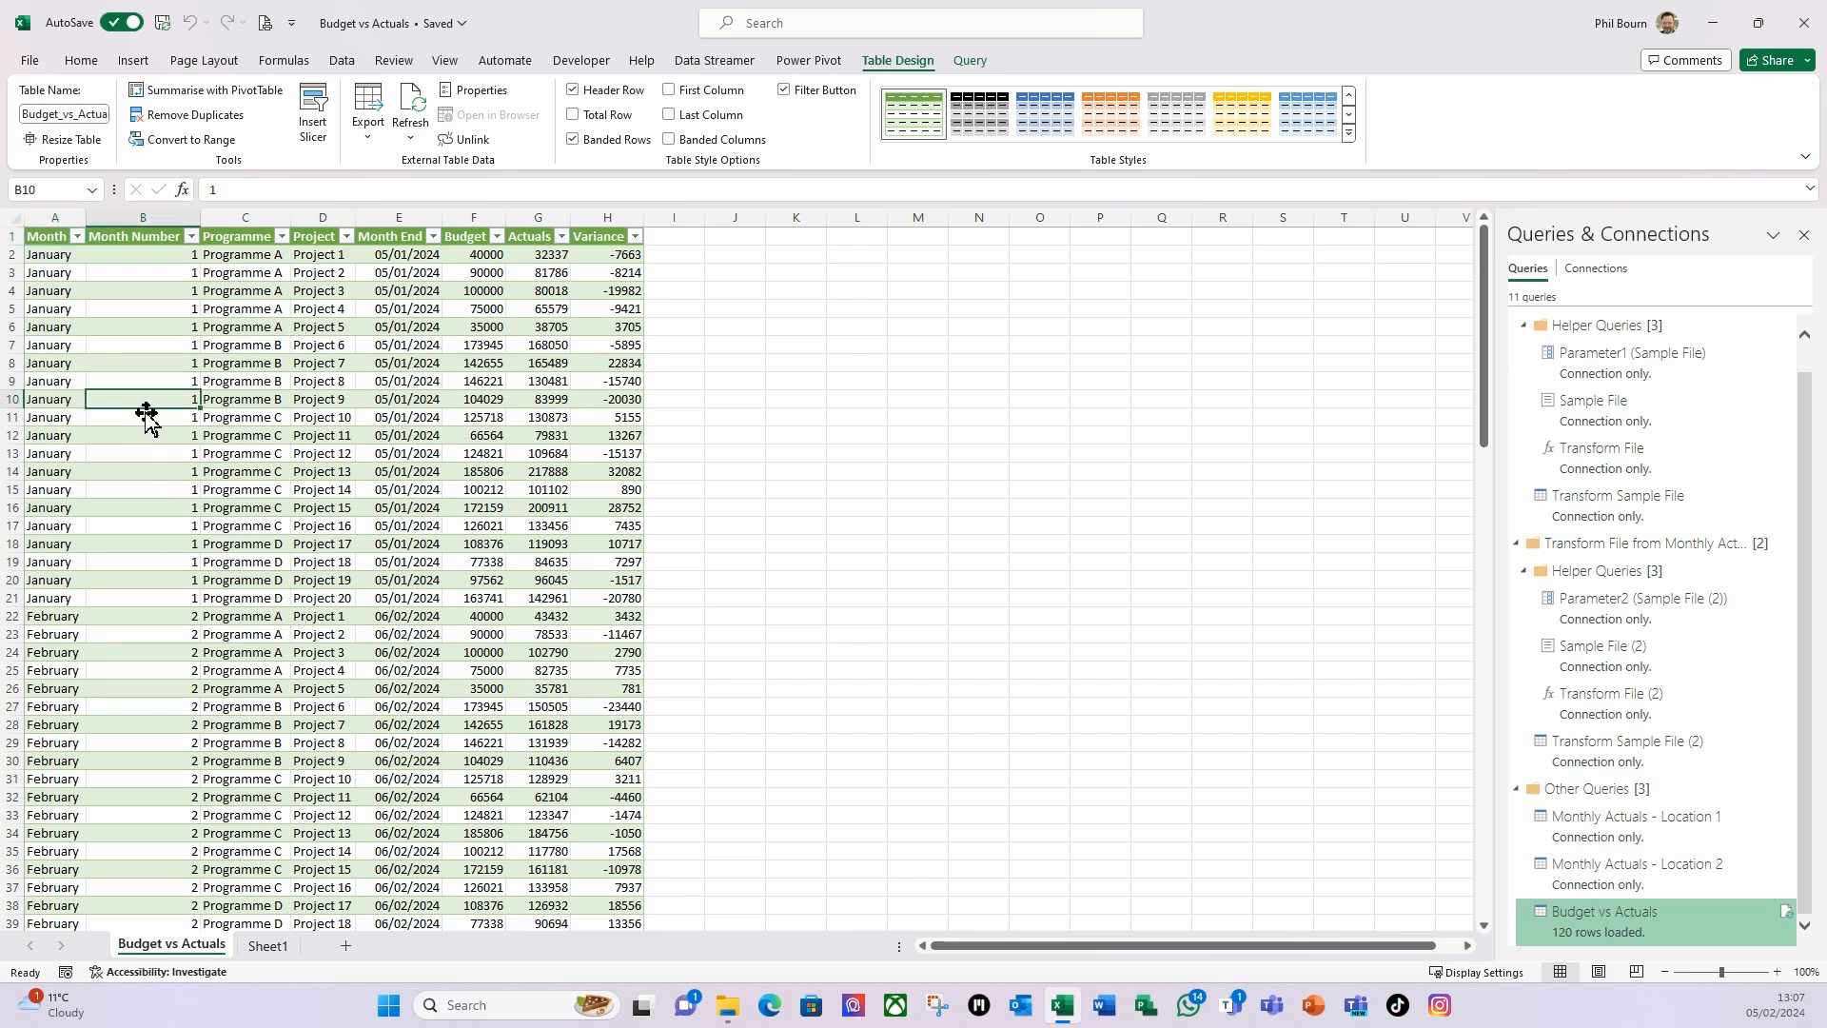
click(154, 273)
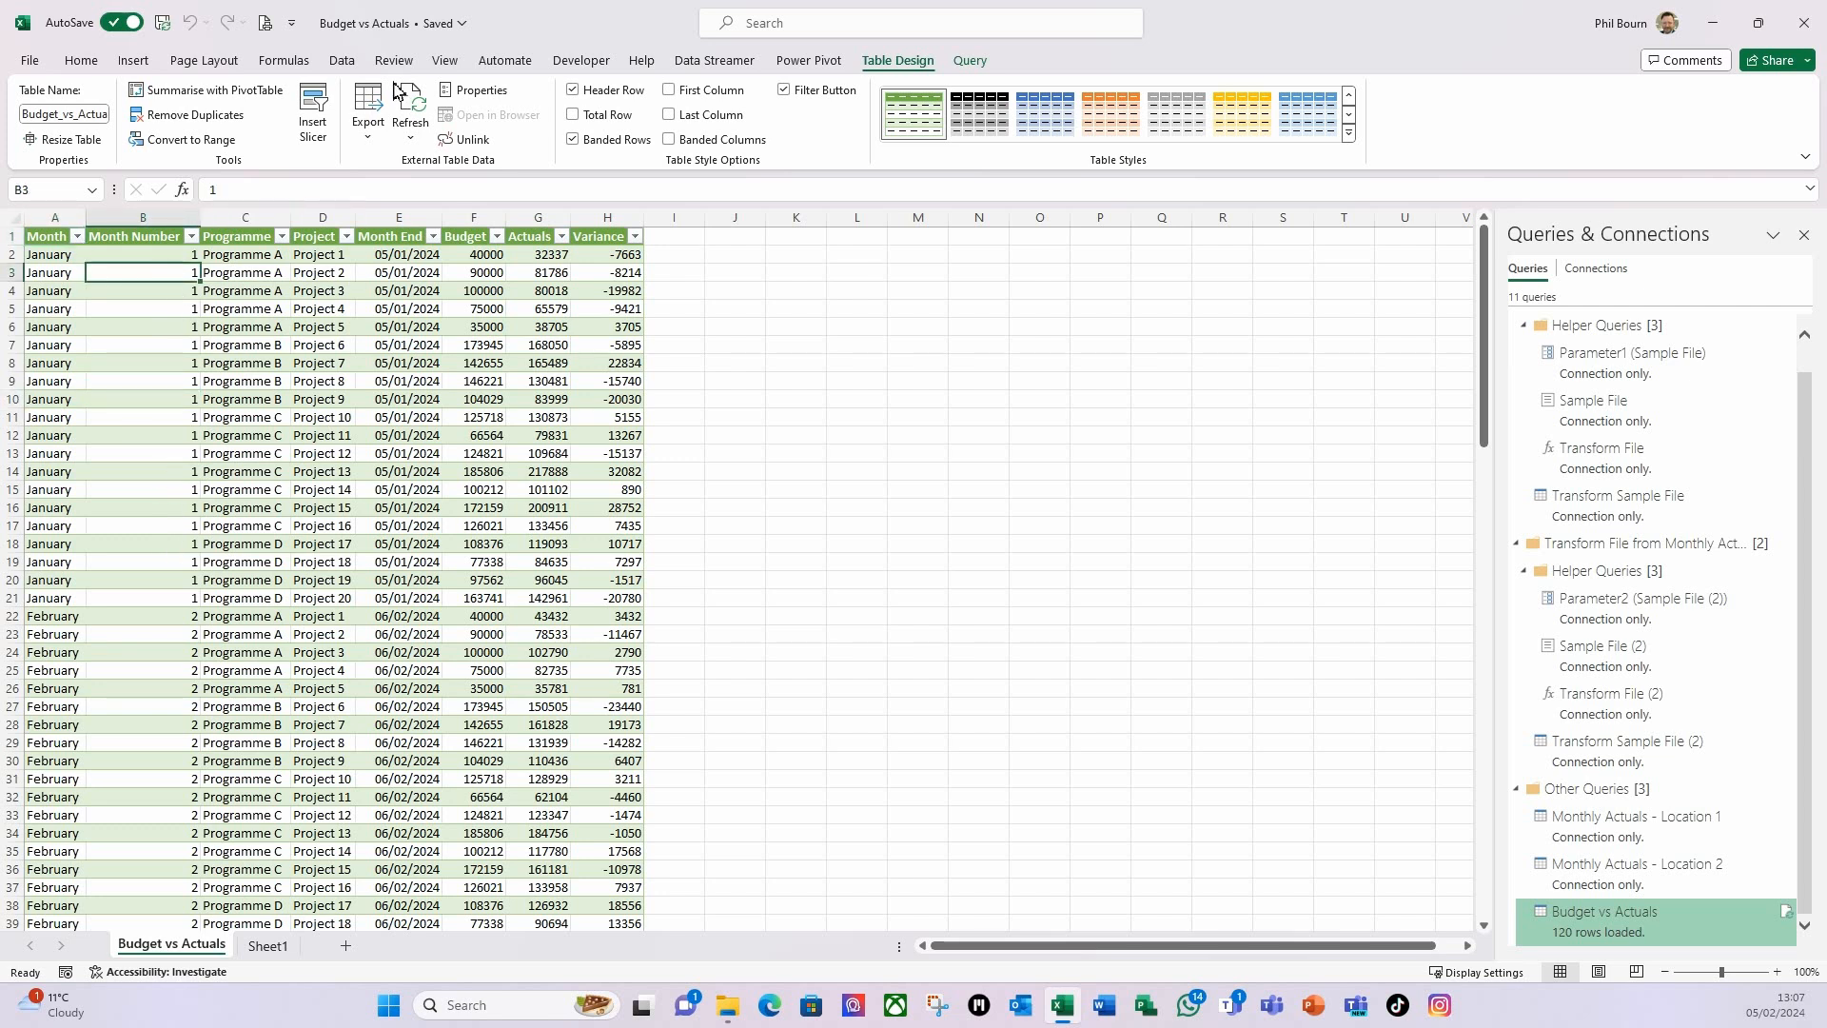
click(342, 61)
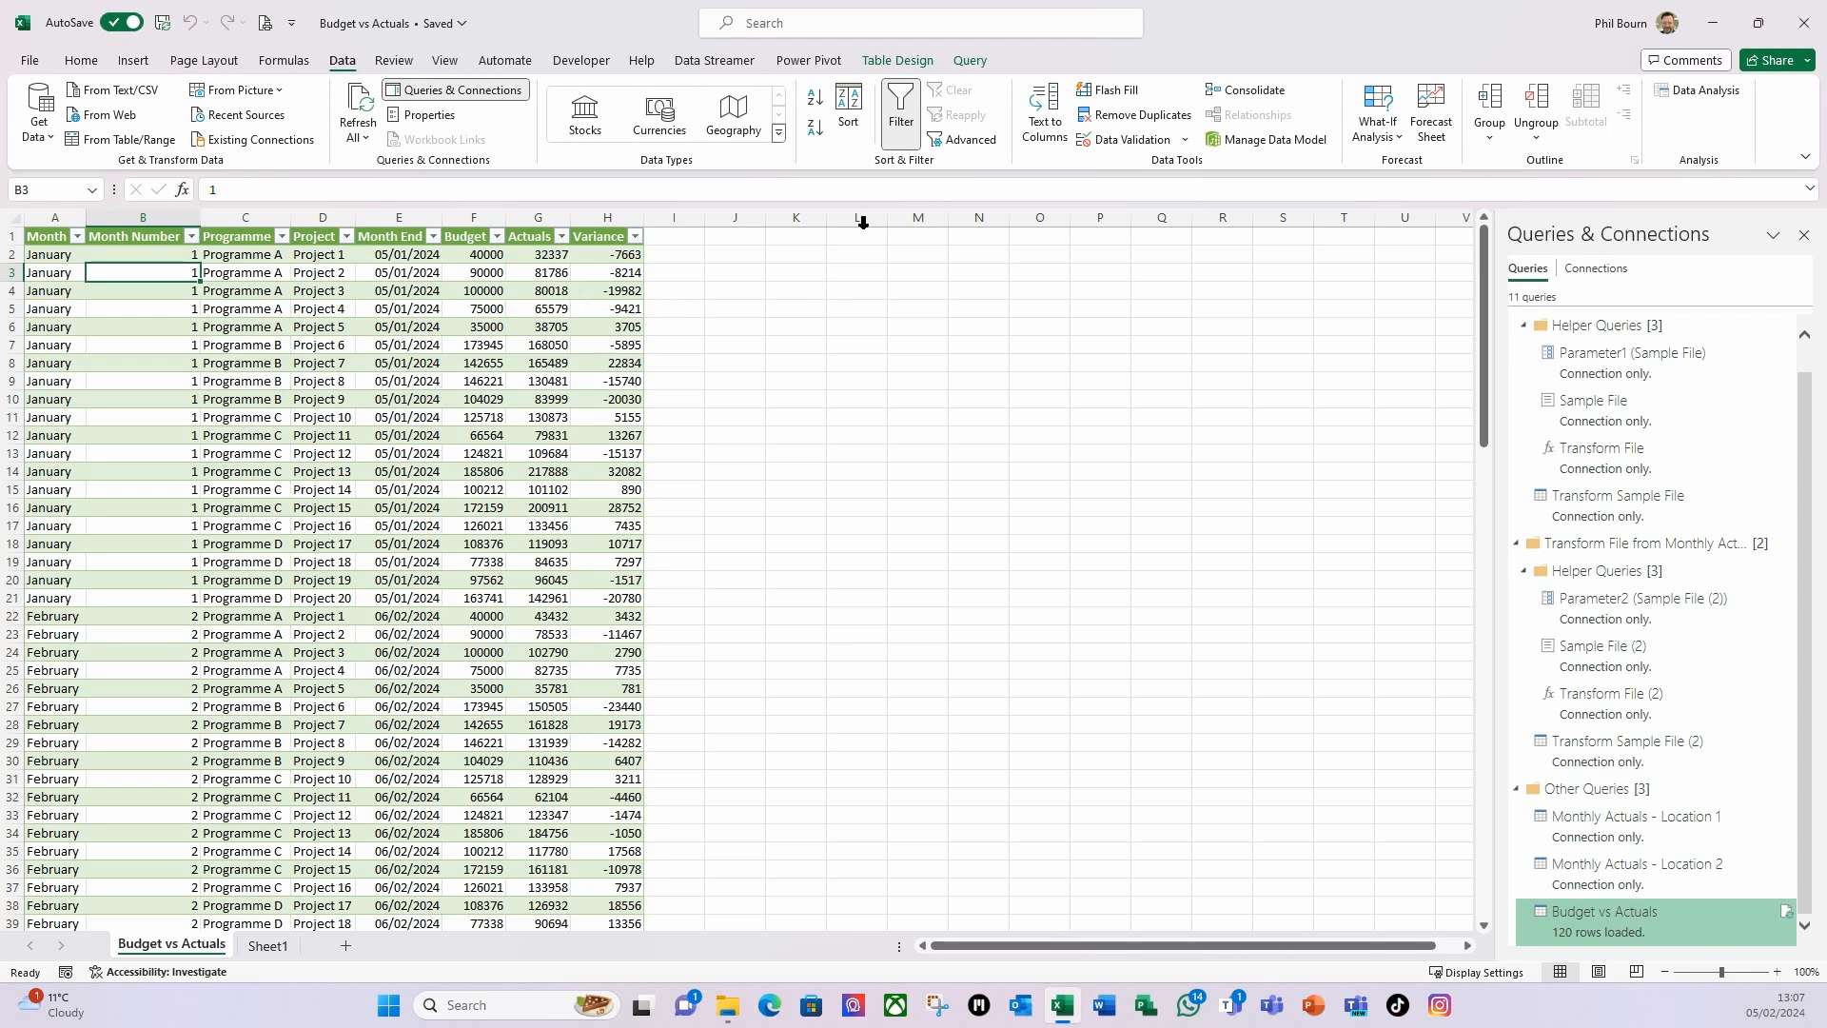
click(848, 110)
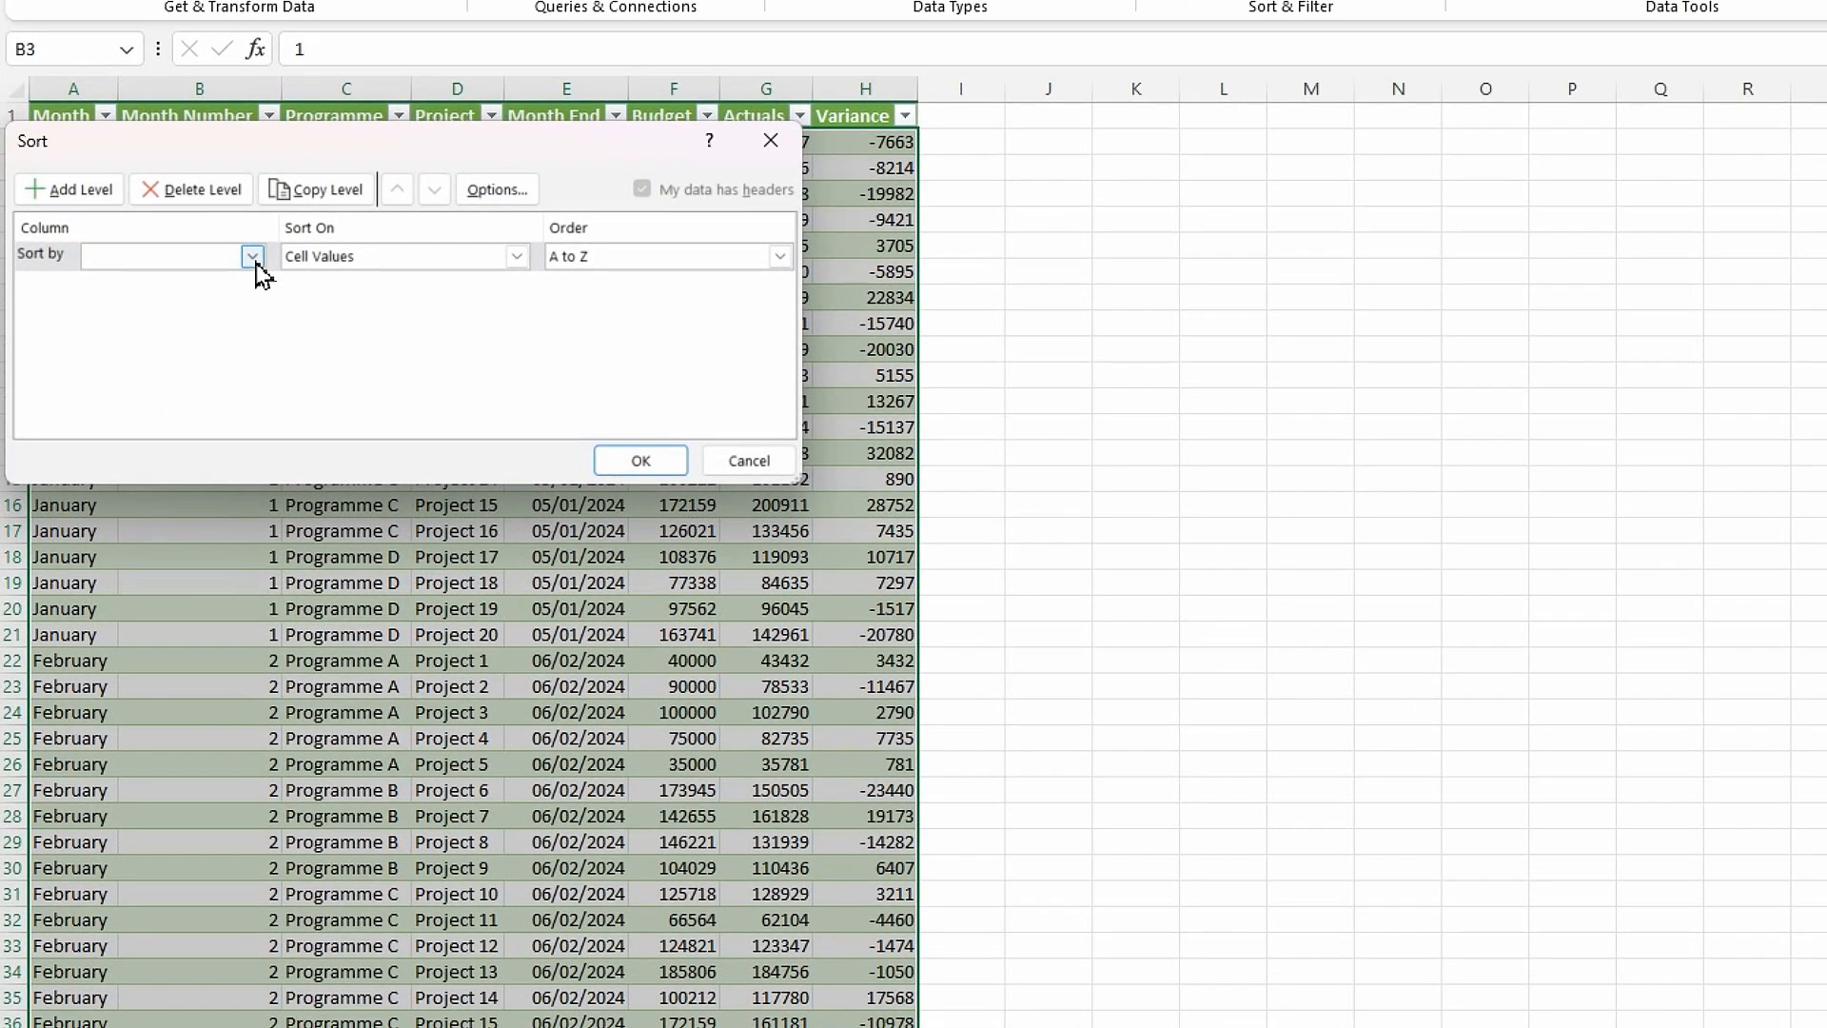
click(253, 257)
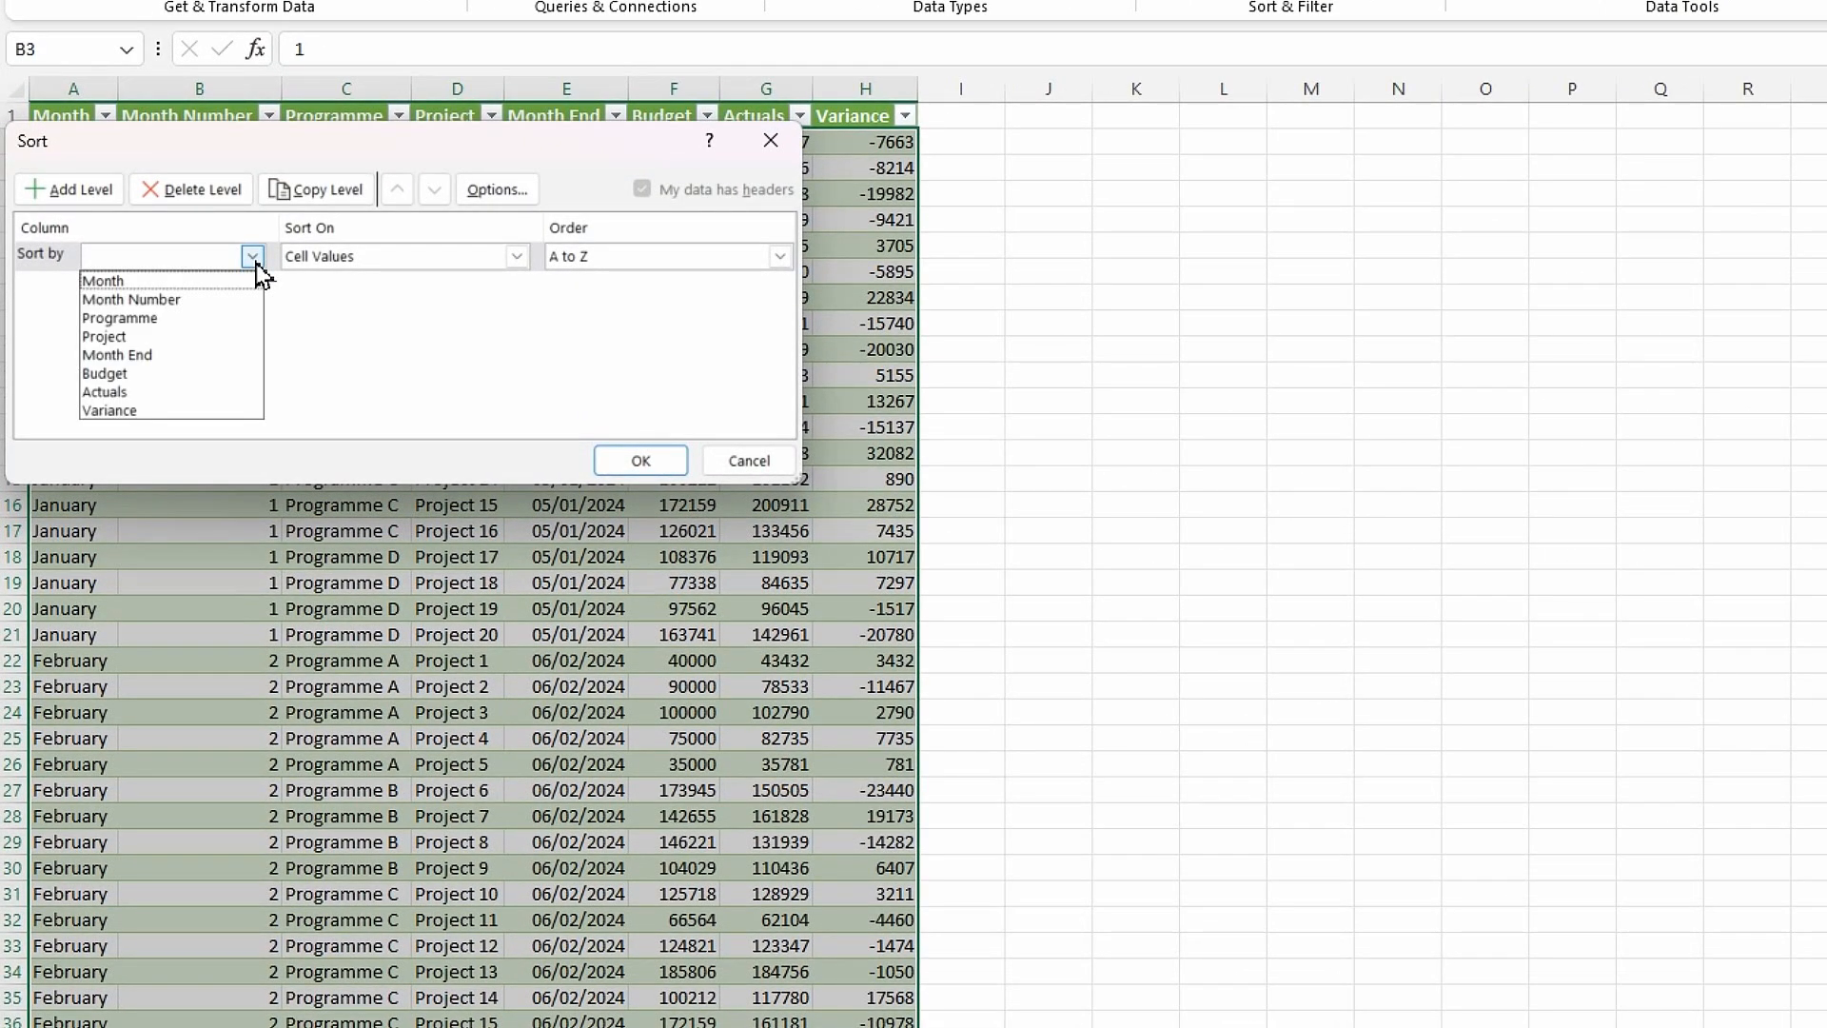
click(195, 301)
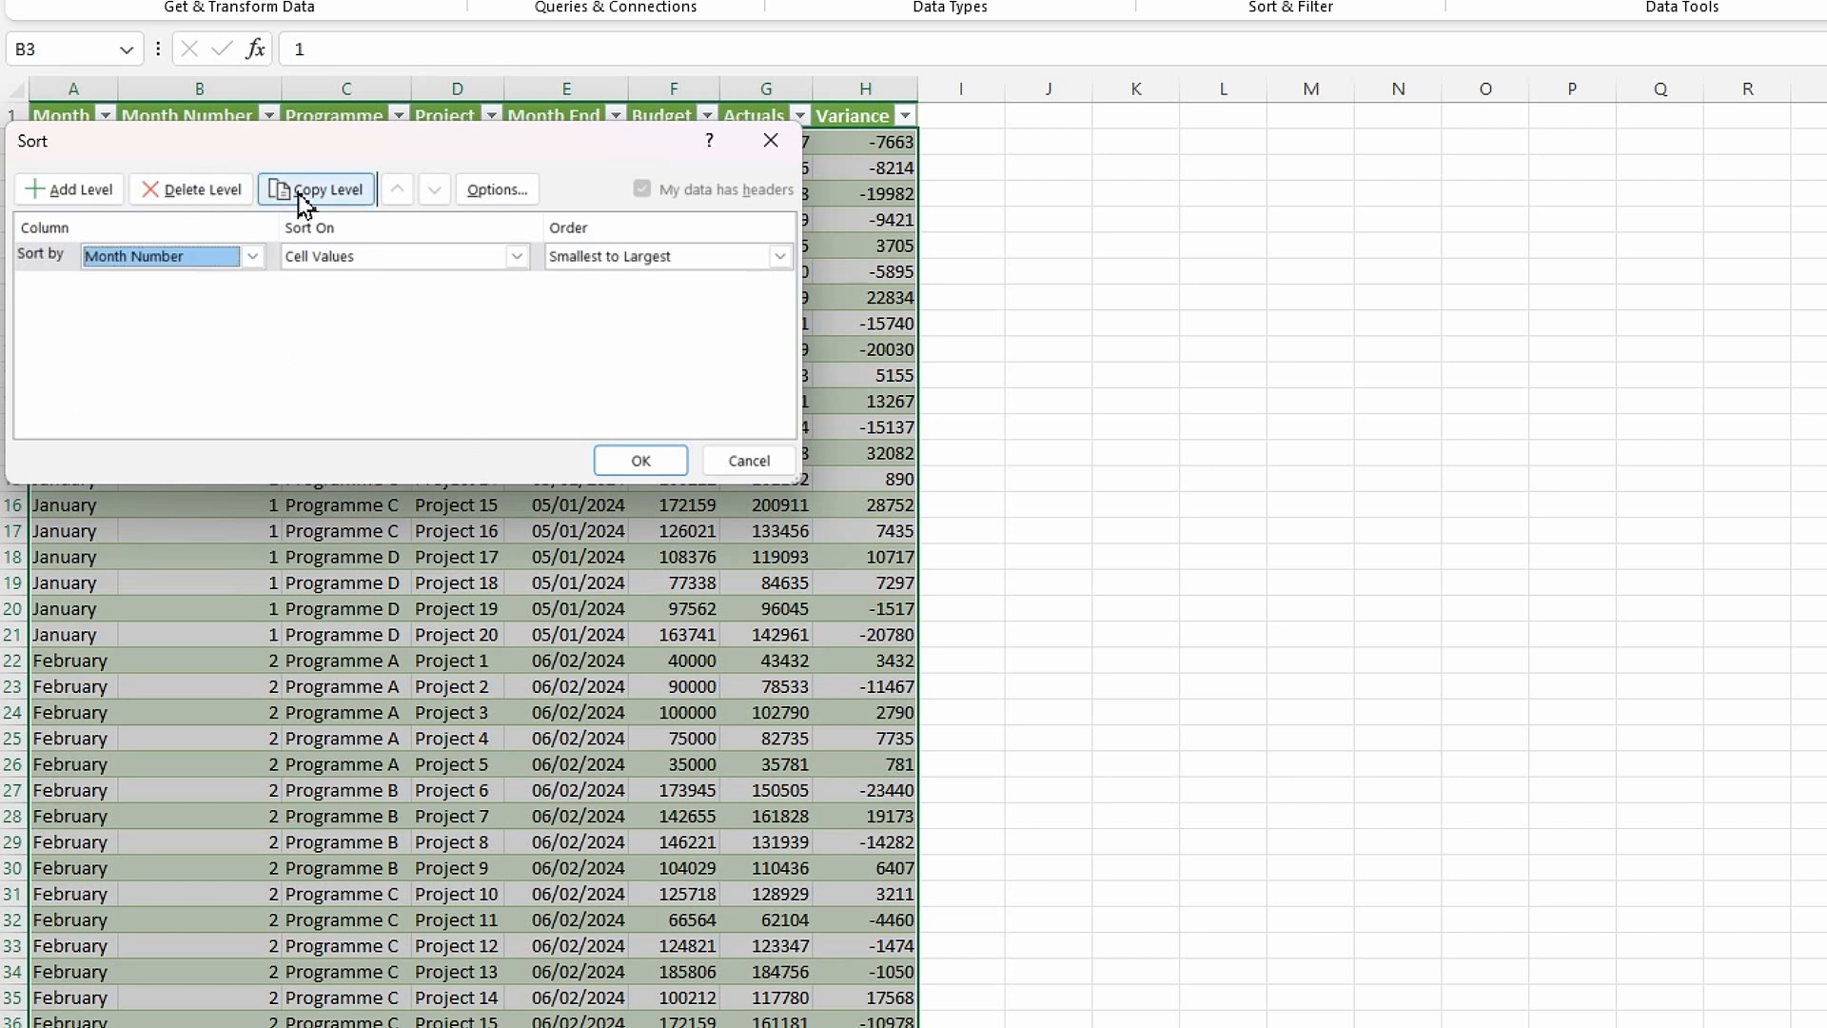
- Add Programme and Project as second and third sort levels, both A to Z, and apply the sort to the table
click(76, 190)
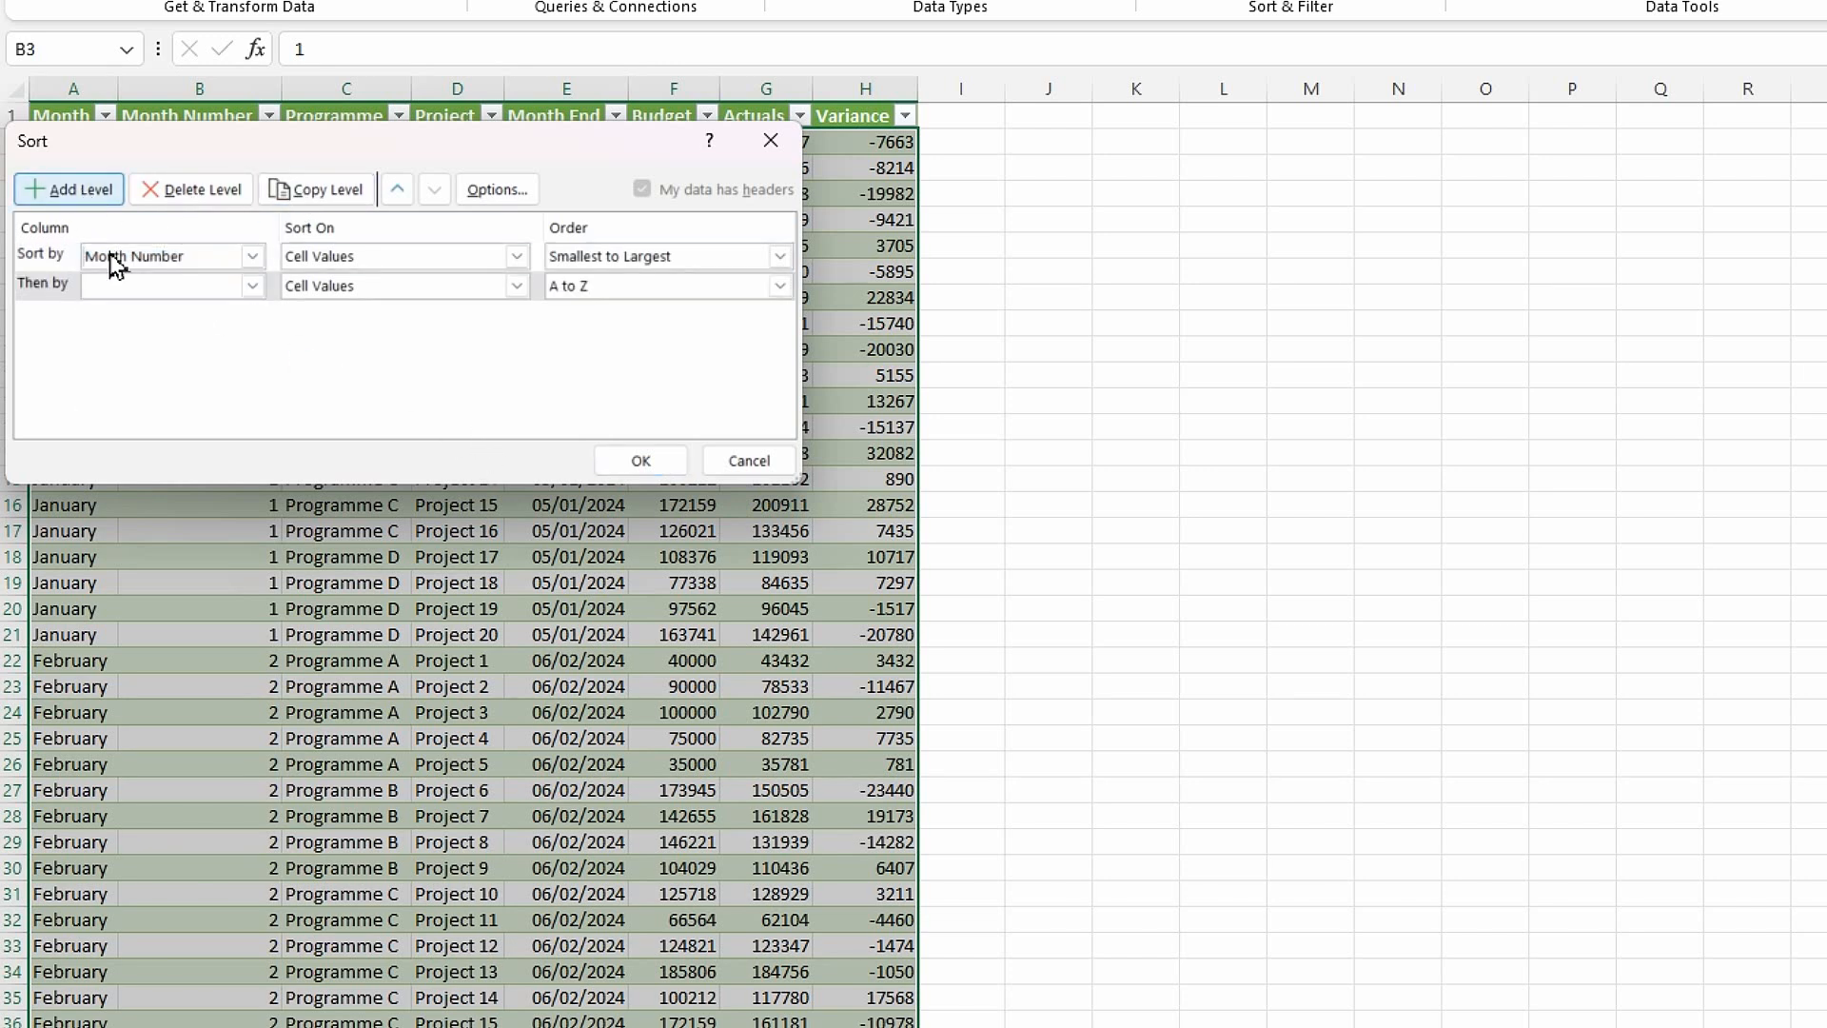
click(252, 286)
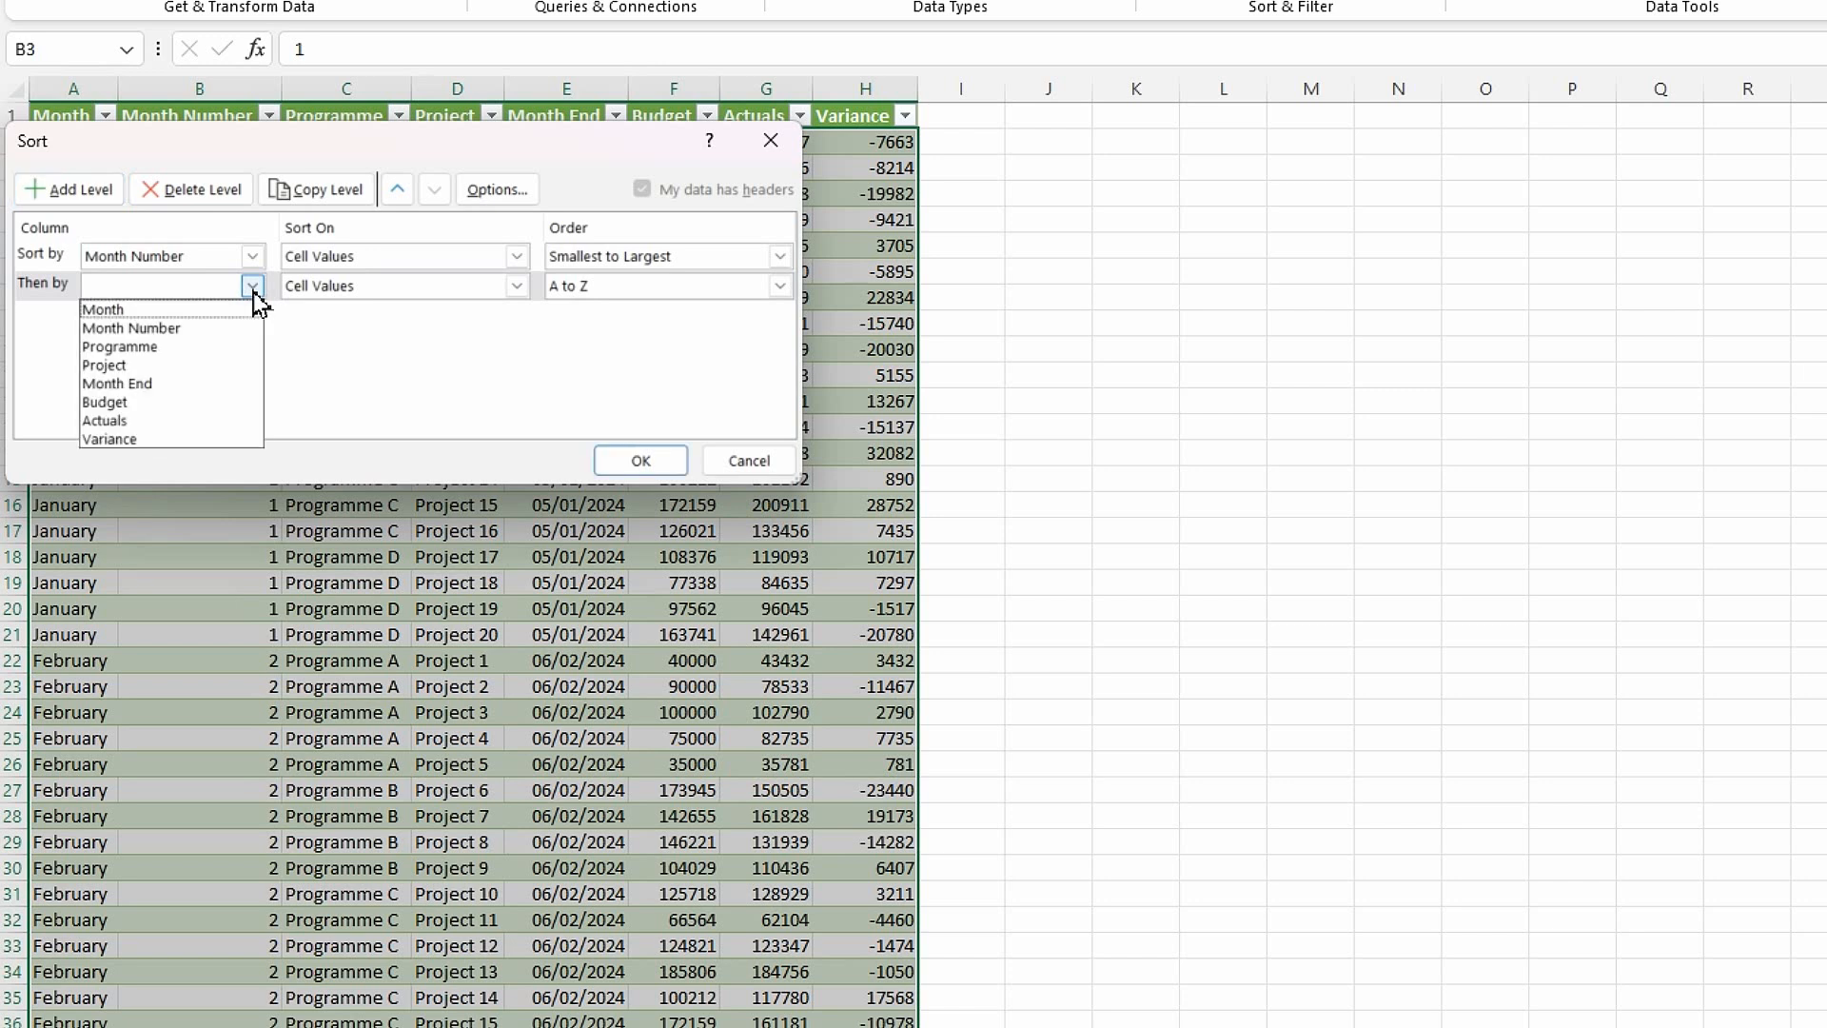
click(186, 348)
click(70, 188)
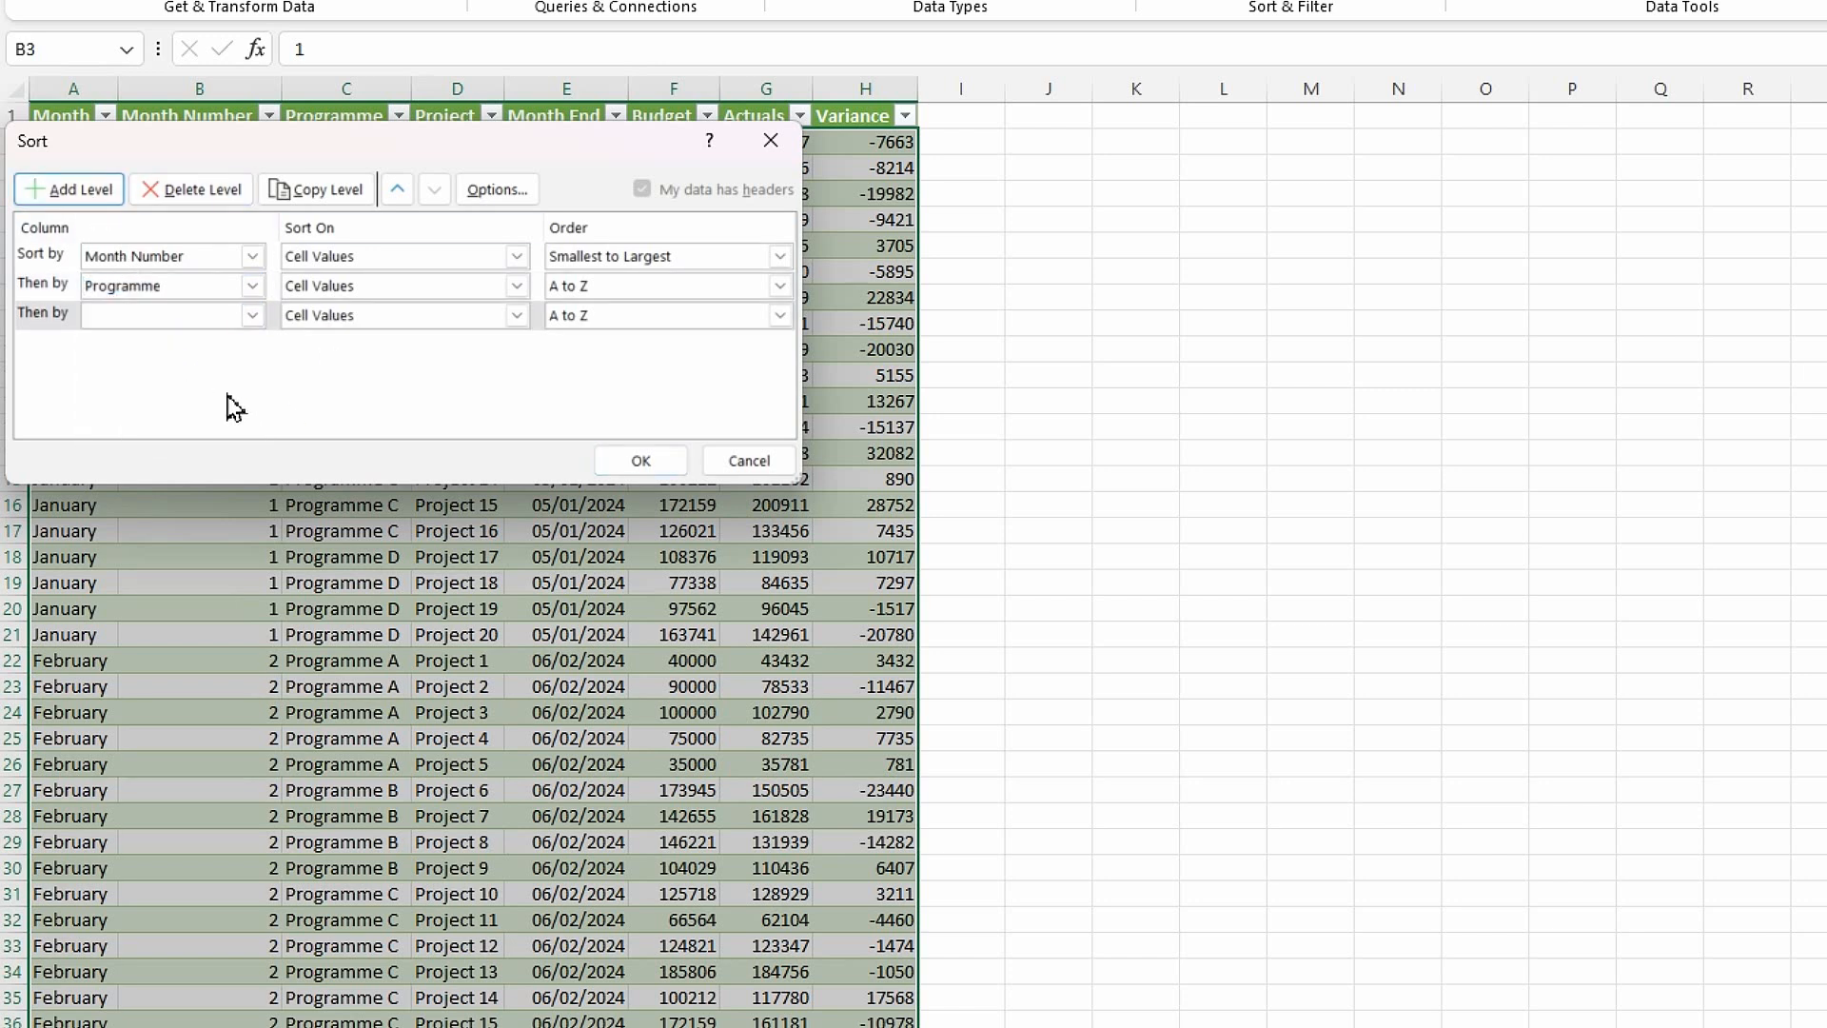
click(252, 315)
click(162, 390)
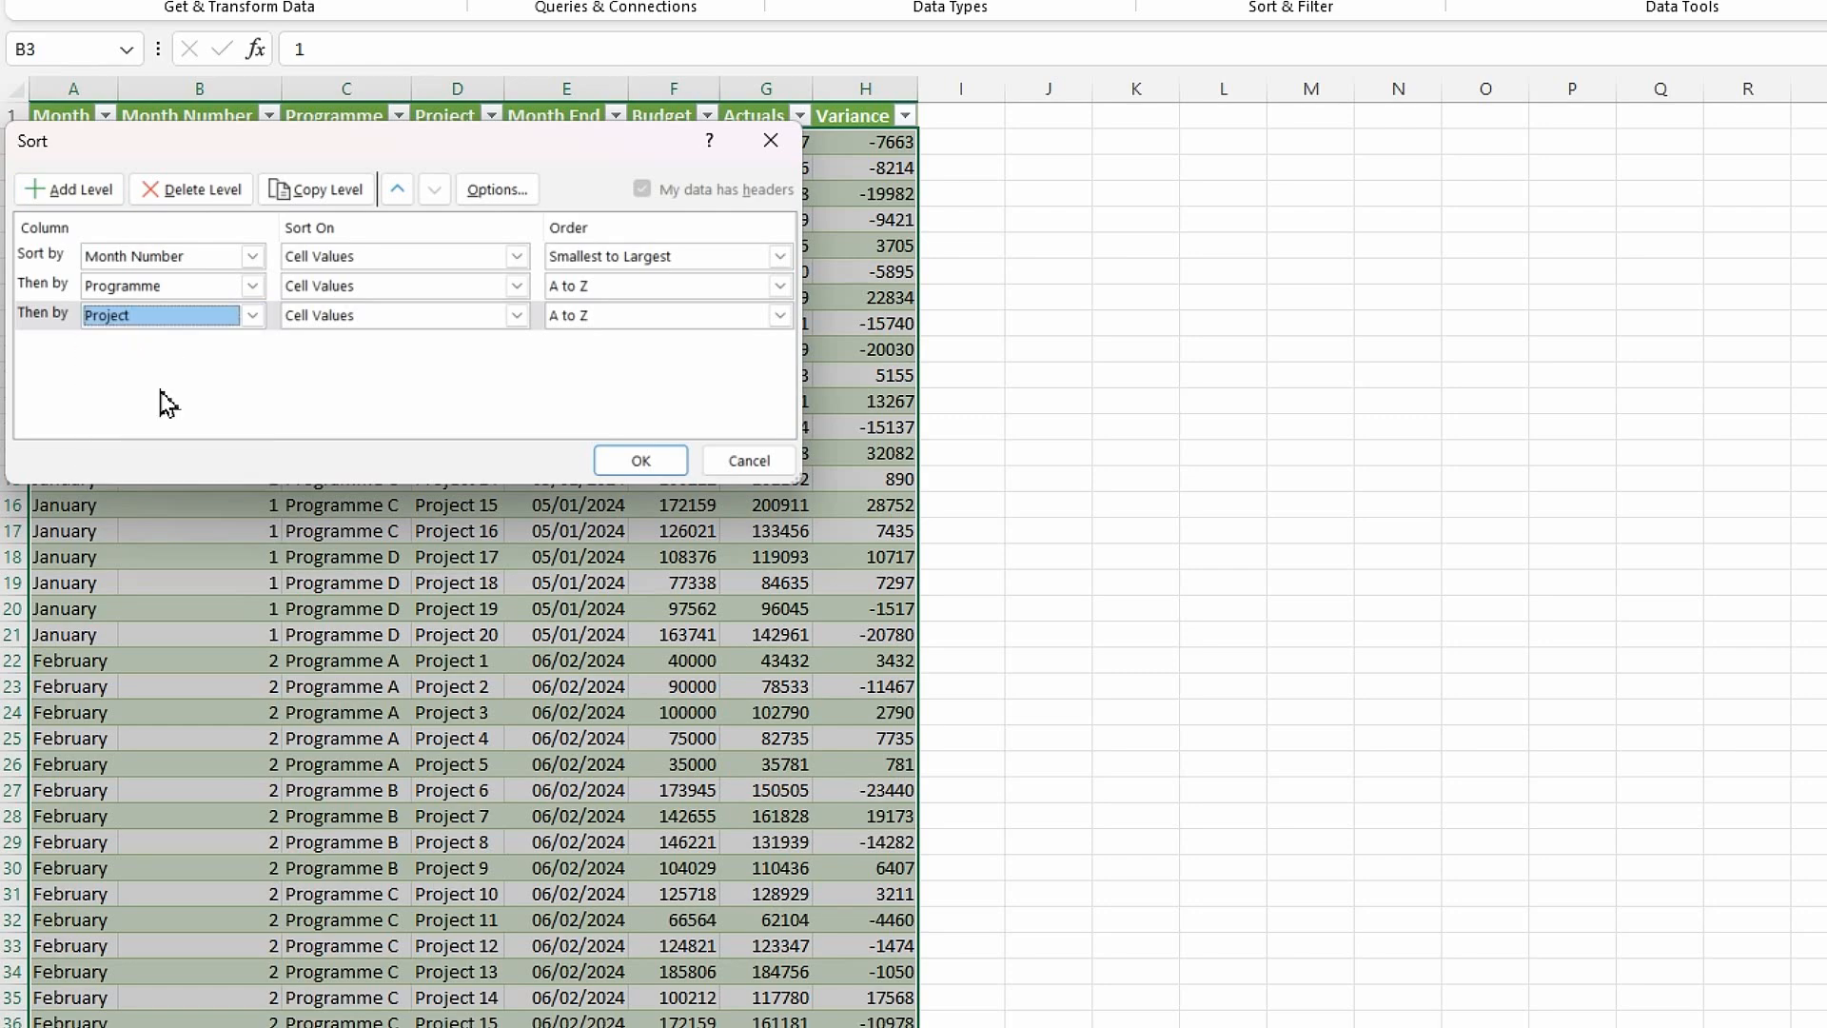
click(641, 459)
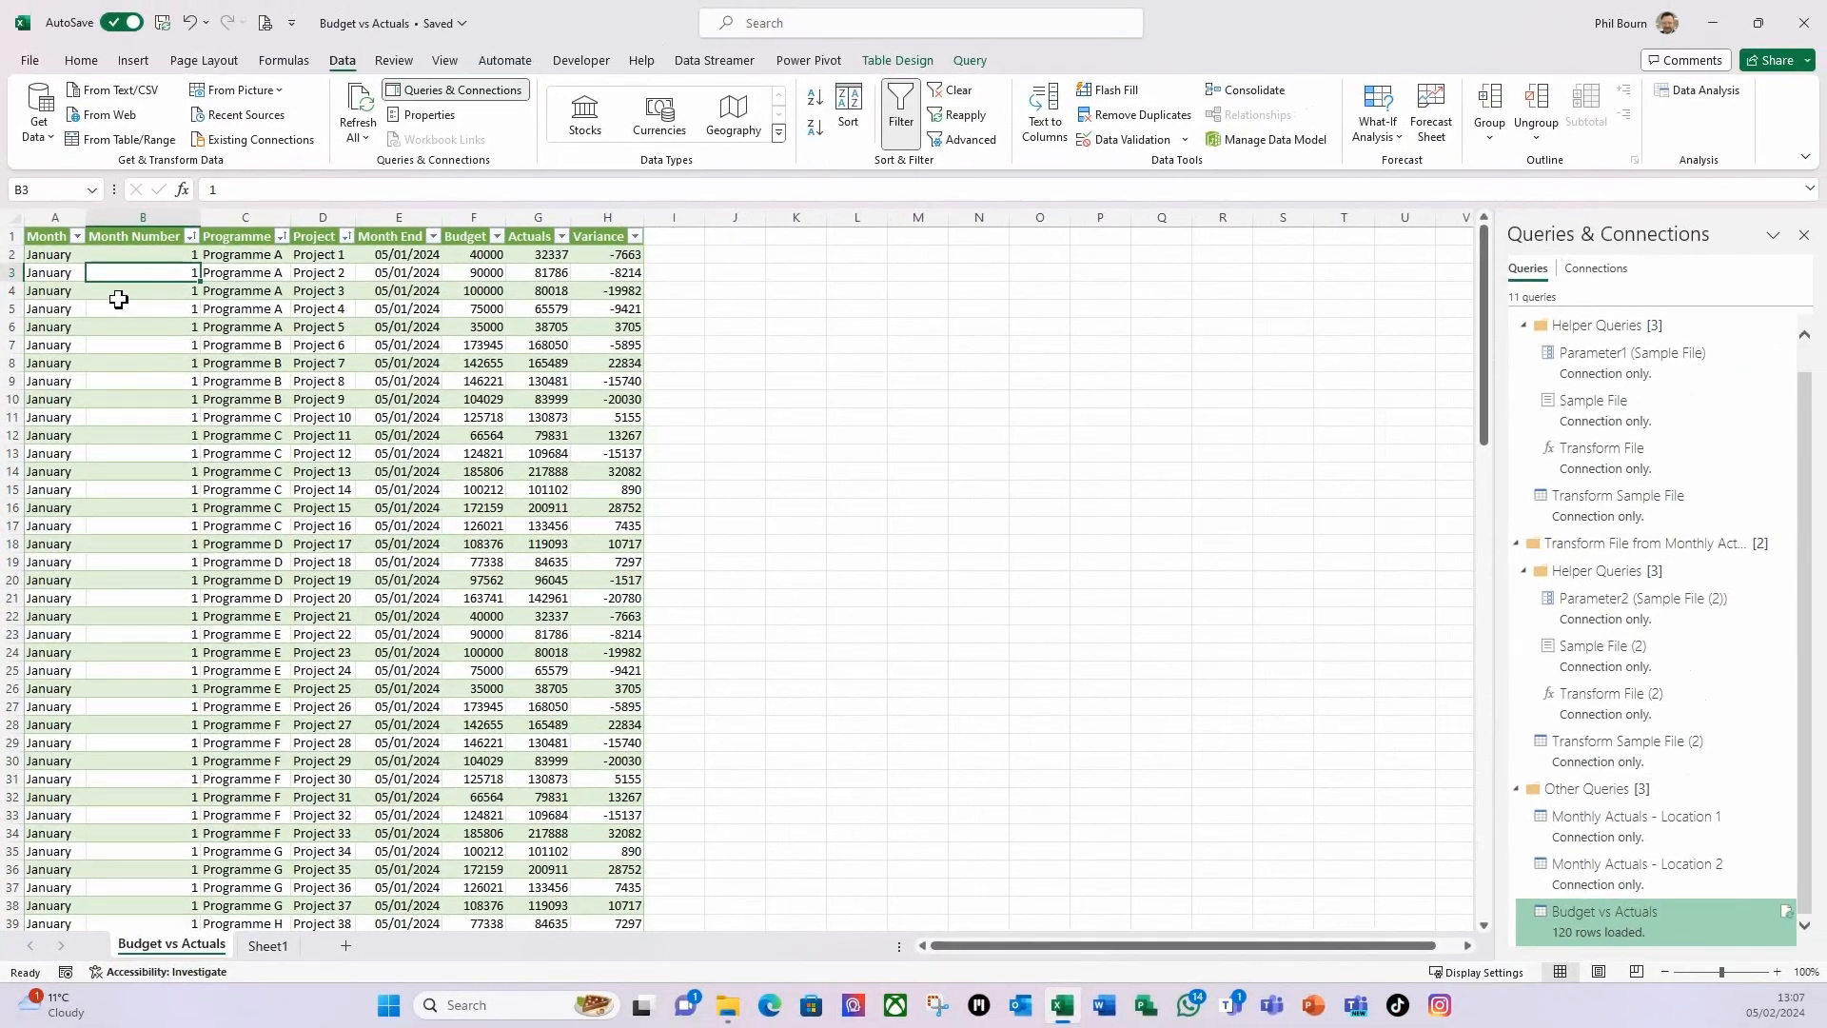
scroll(126, 294, down, 1)
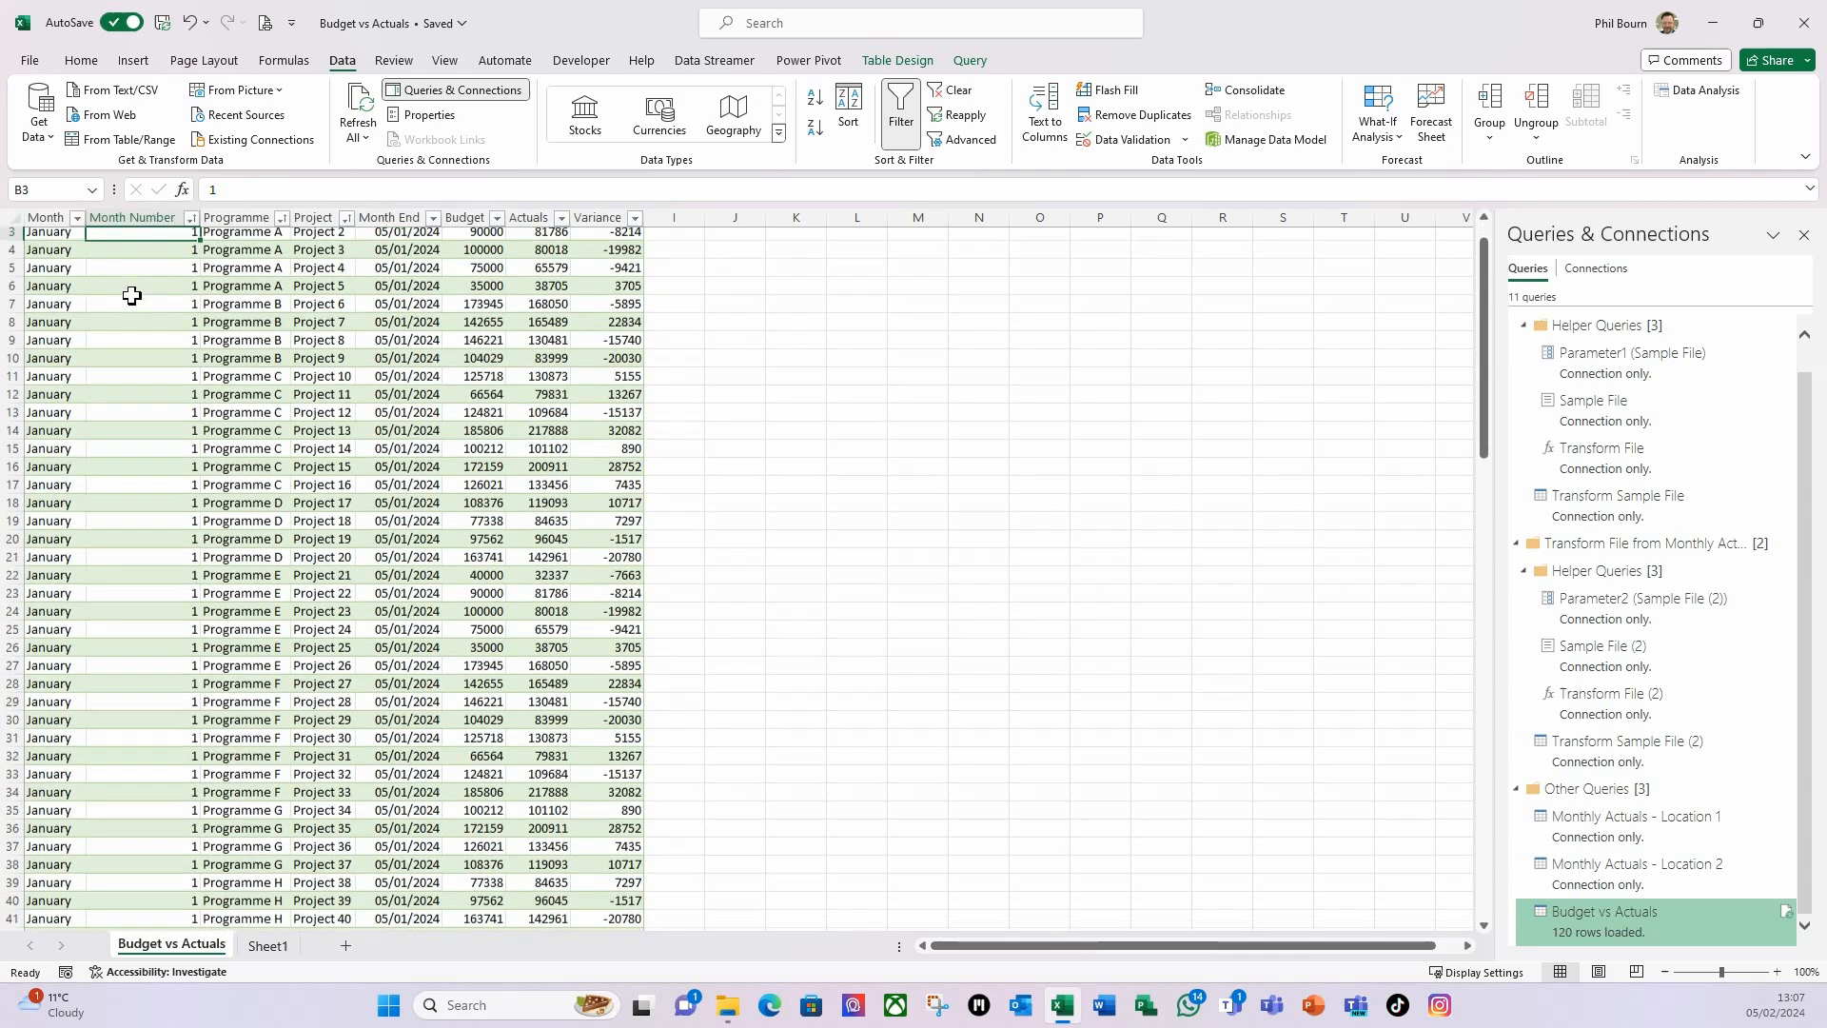
scroll(234, 352, down, 1)
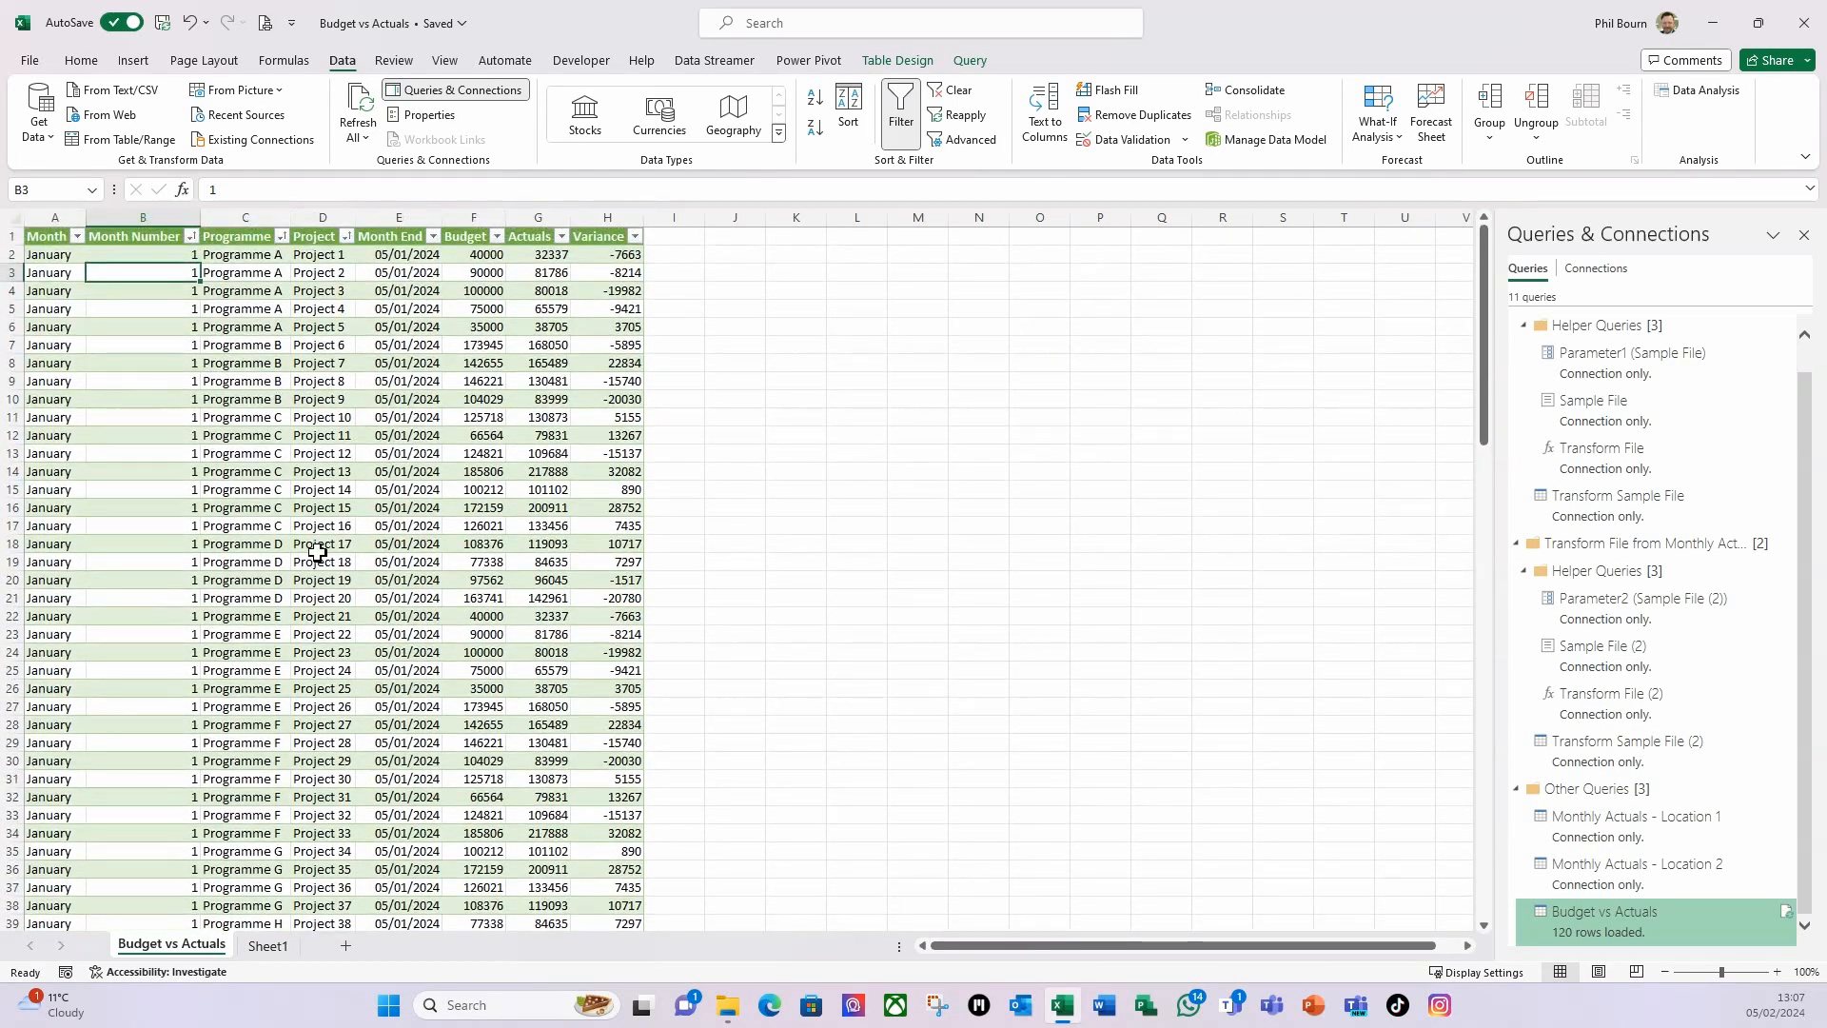
scroll(449, 679, up, 2)
- Format the Budget, Actuals and Variance columns as Currency
click(469, 218)
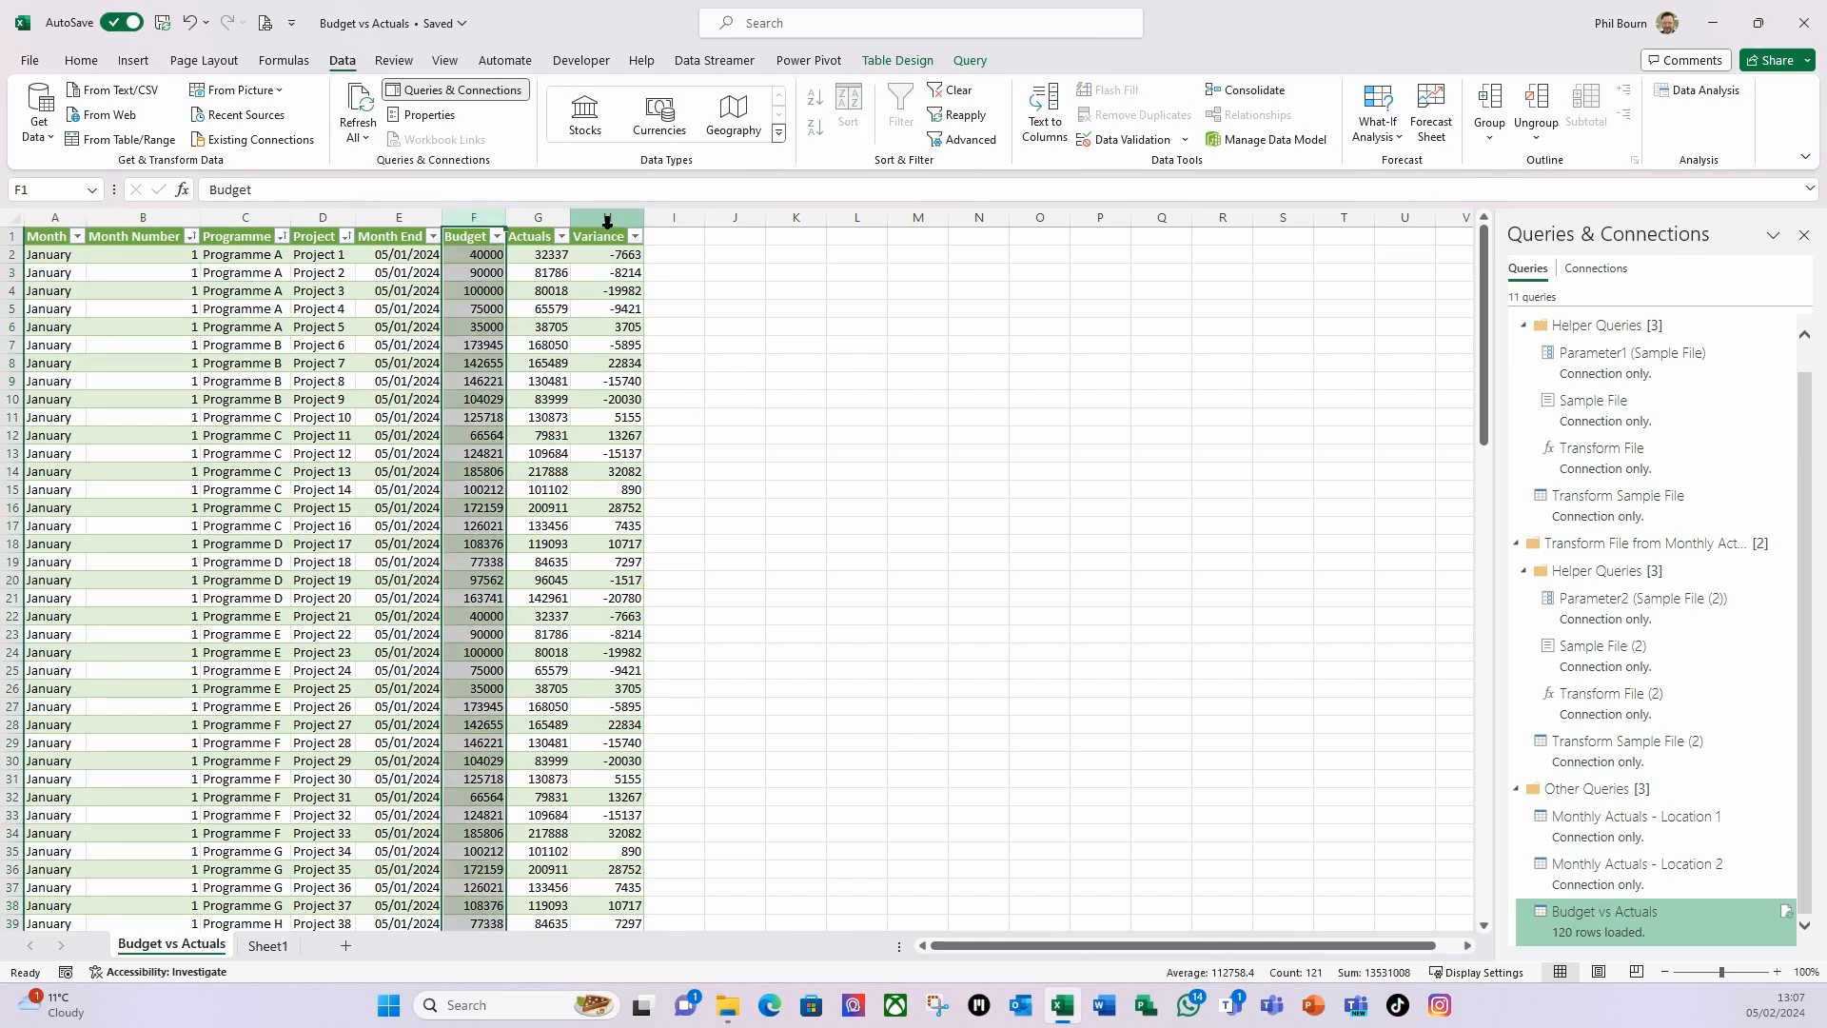
shift+click(607, 221)
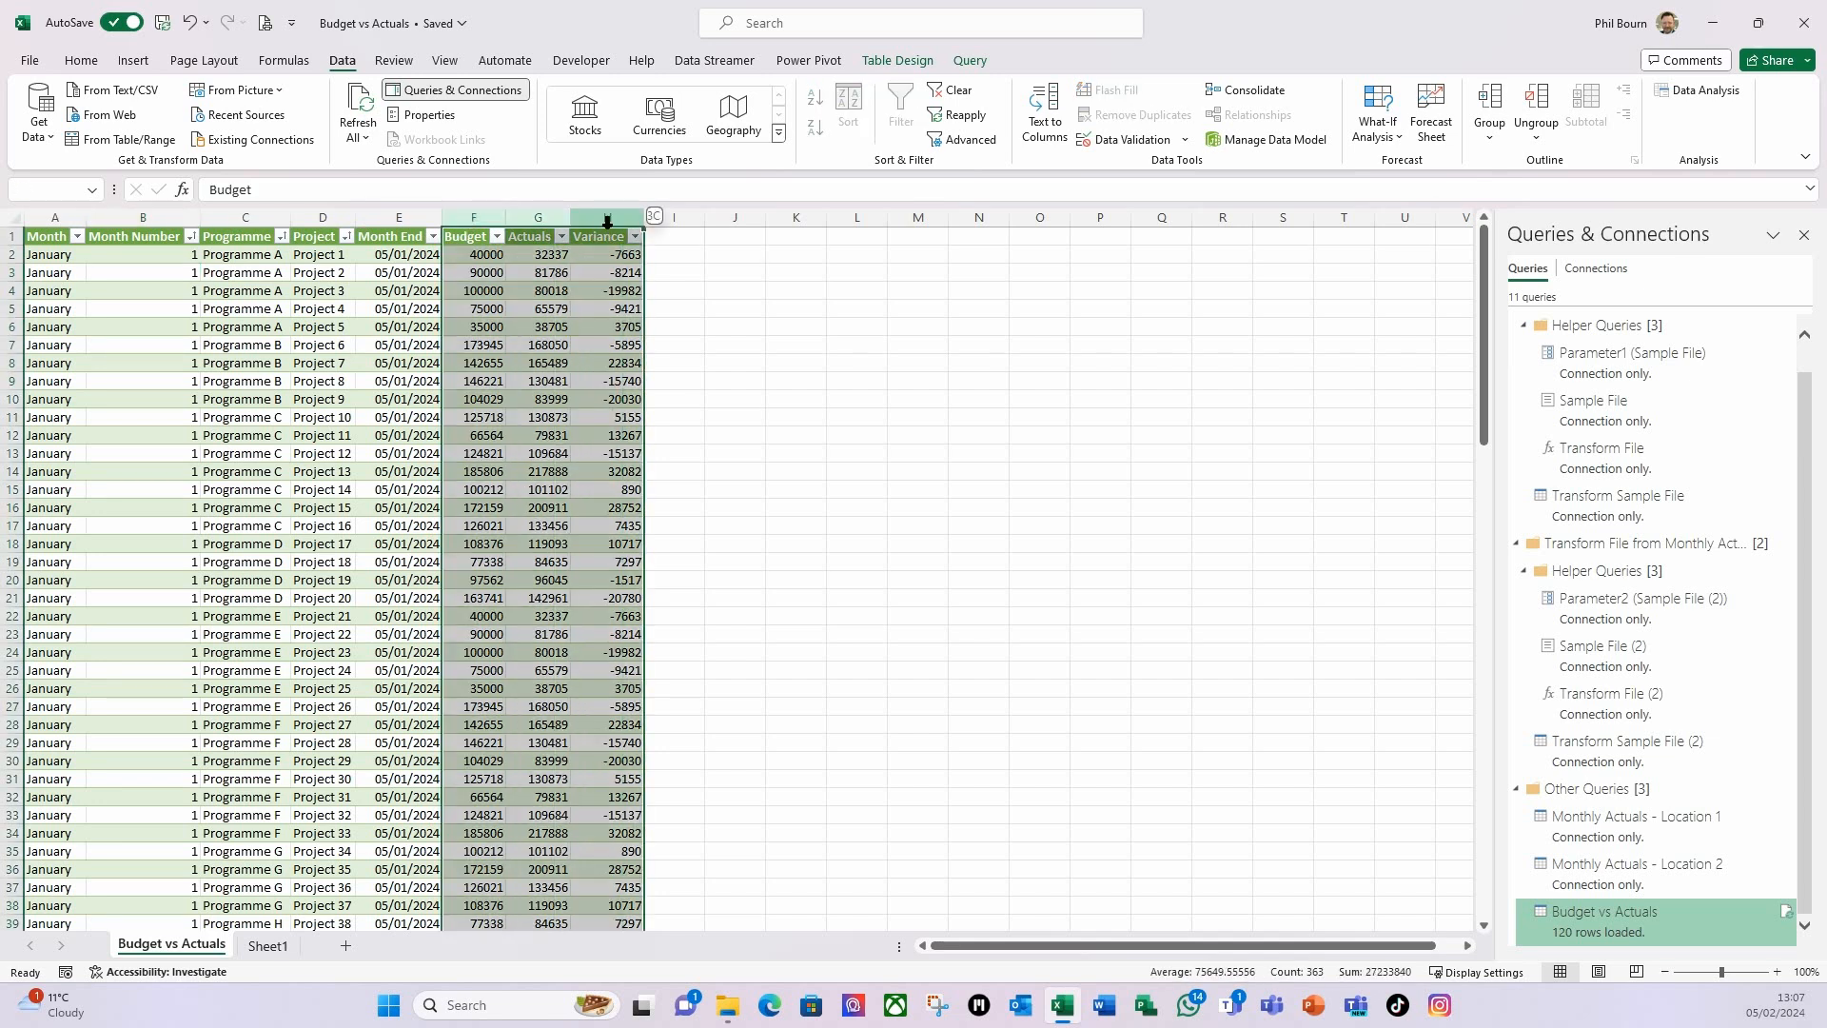
click(81, 62)
click(819, 97)
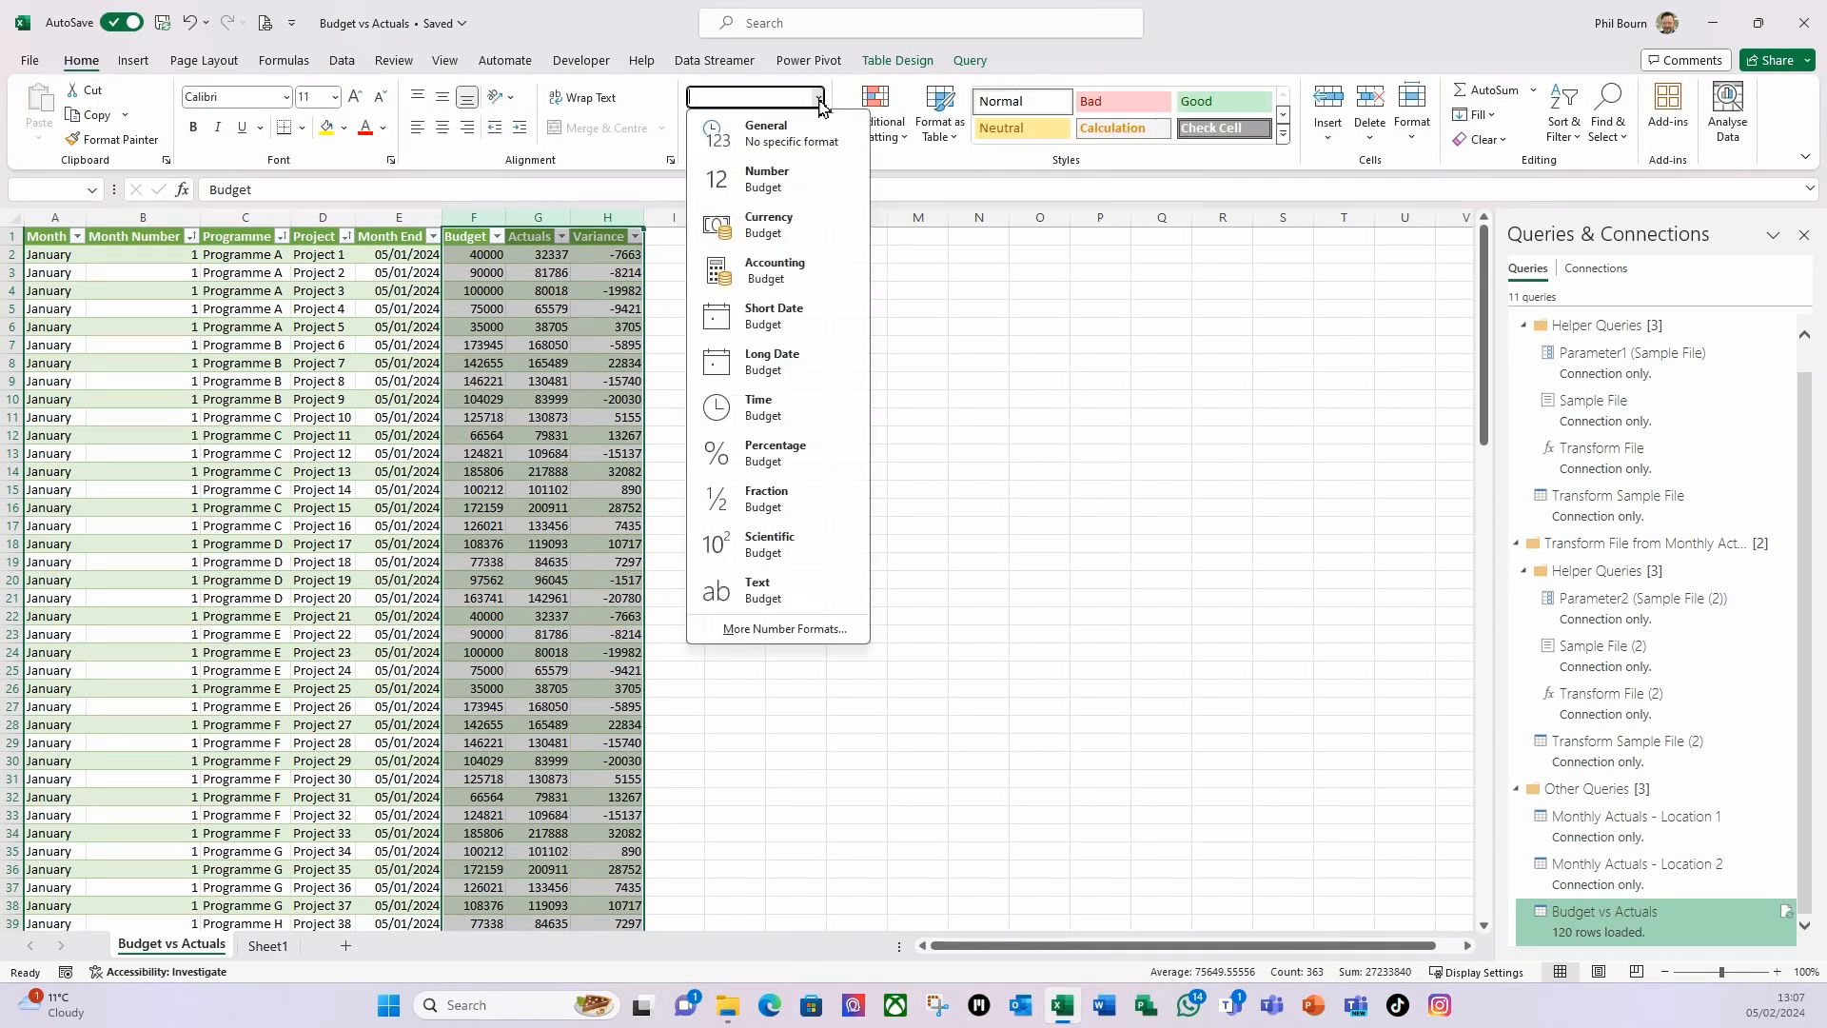
click(759, 228)
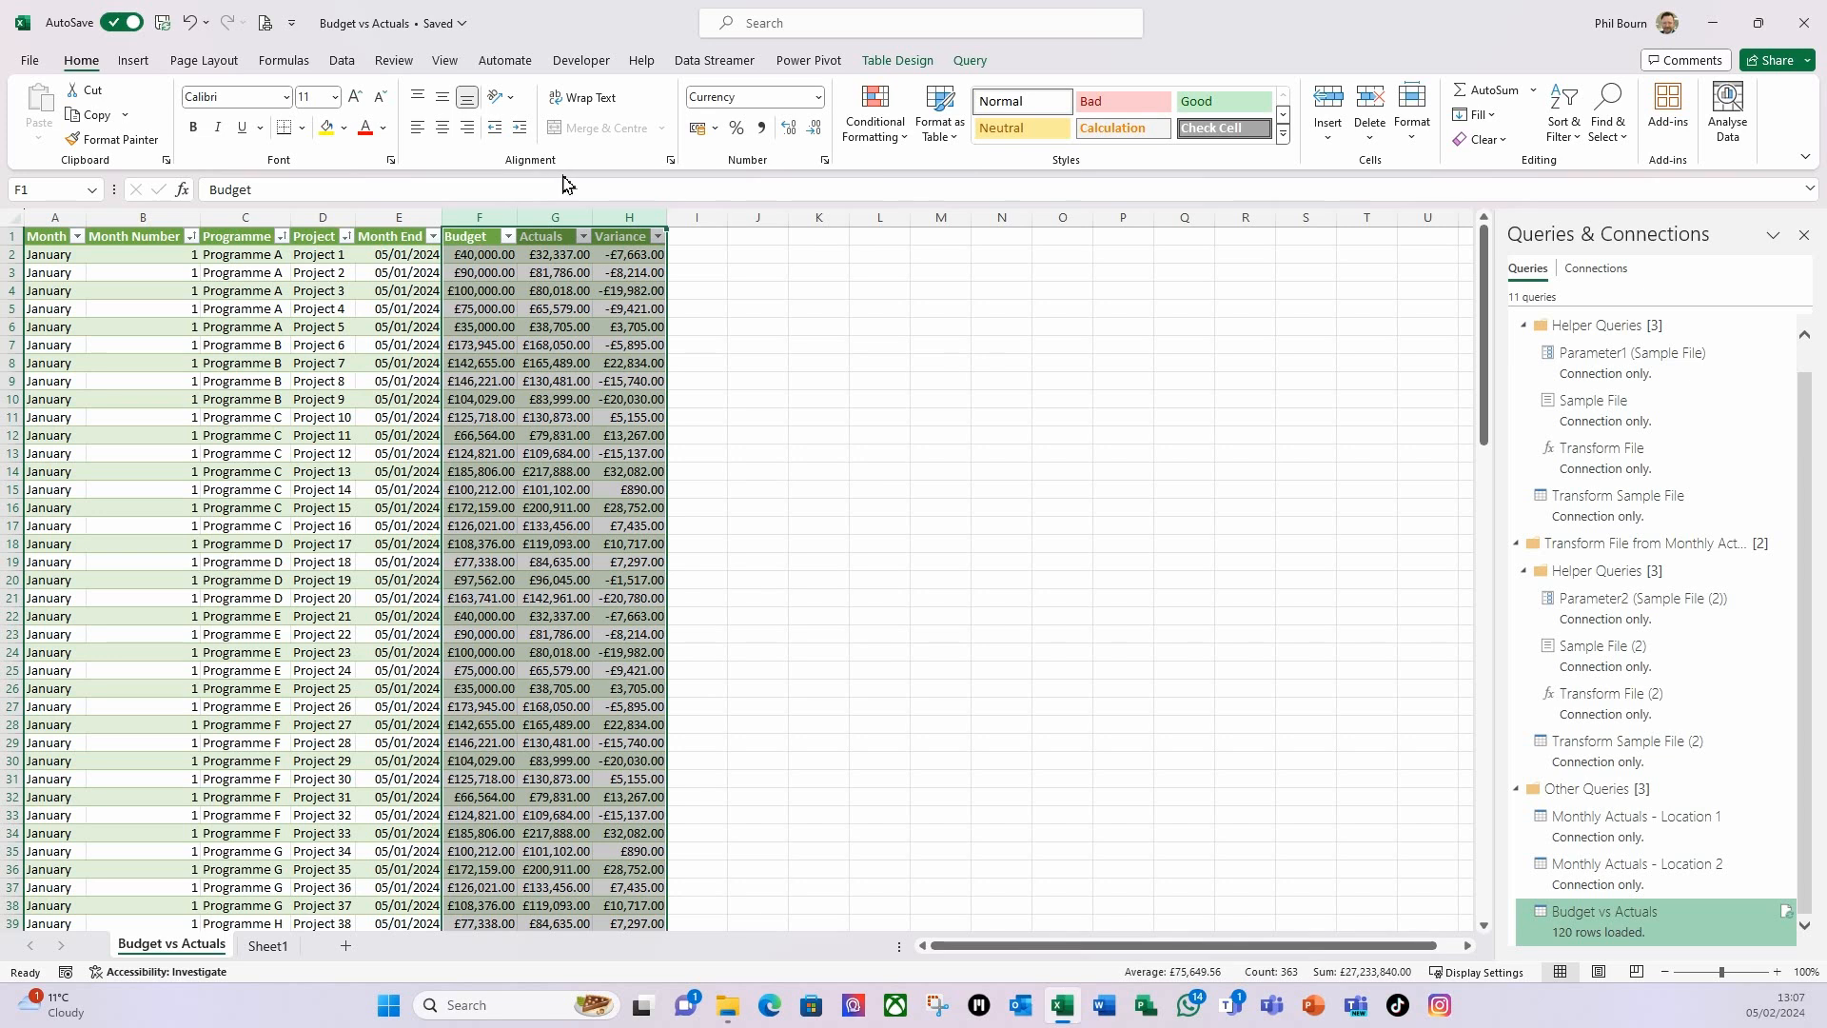
click(104, 330)
click(45, 309)
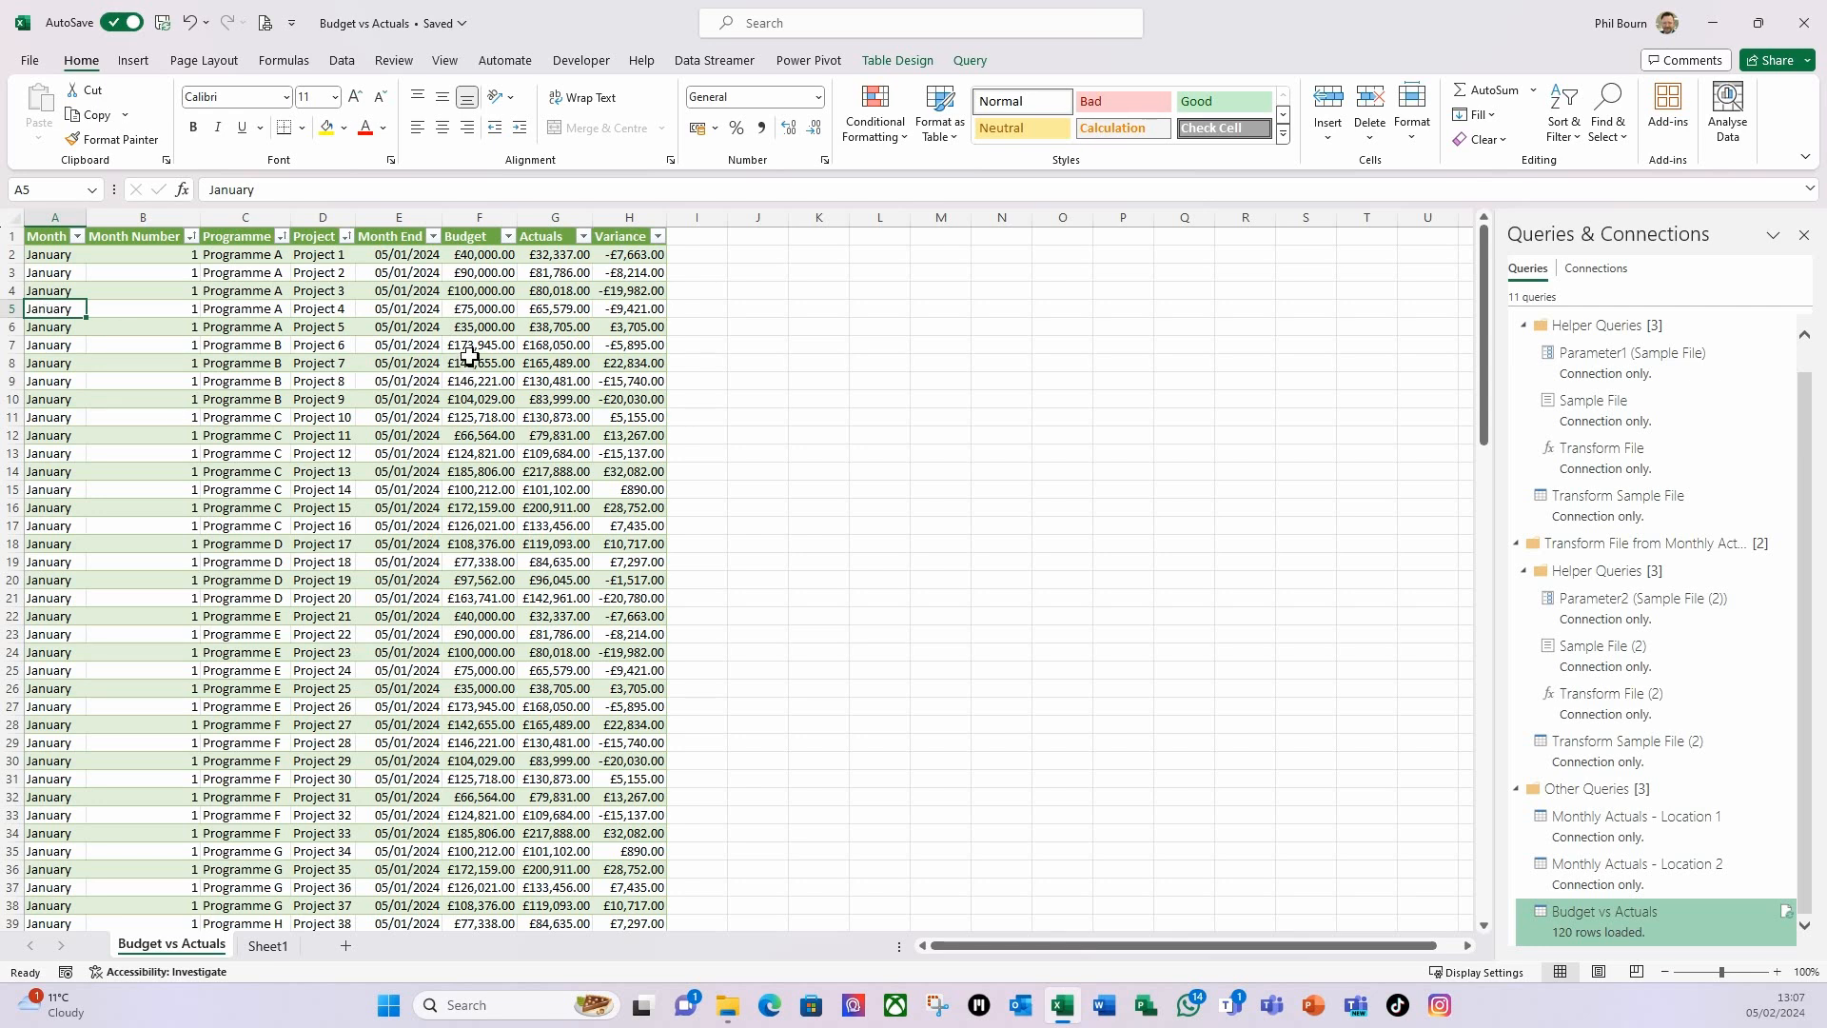
- Switch to File Explorer and copy "4. Apr 24 - Portfolio Actuals loc 1" from April's Location 1 folder into Monthly Actuals - Location 1
mouse_move(728, 999)
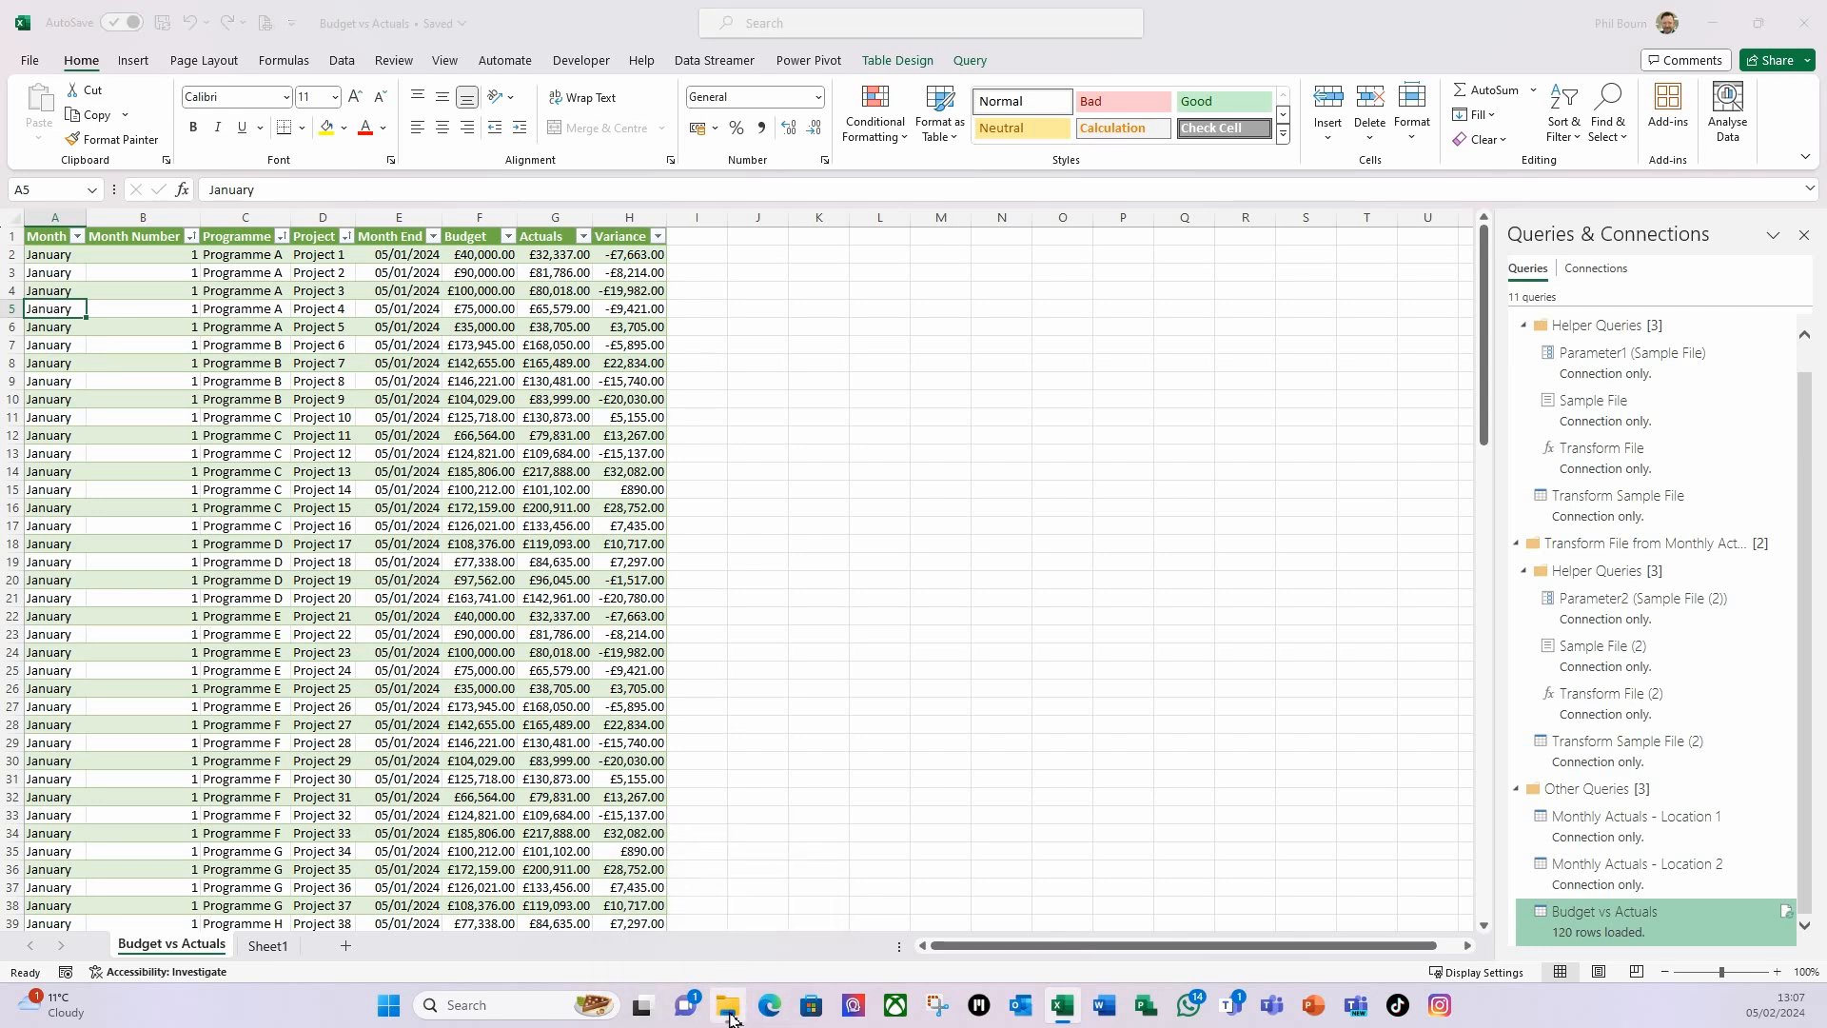
click(770, 947)
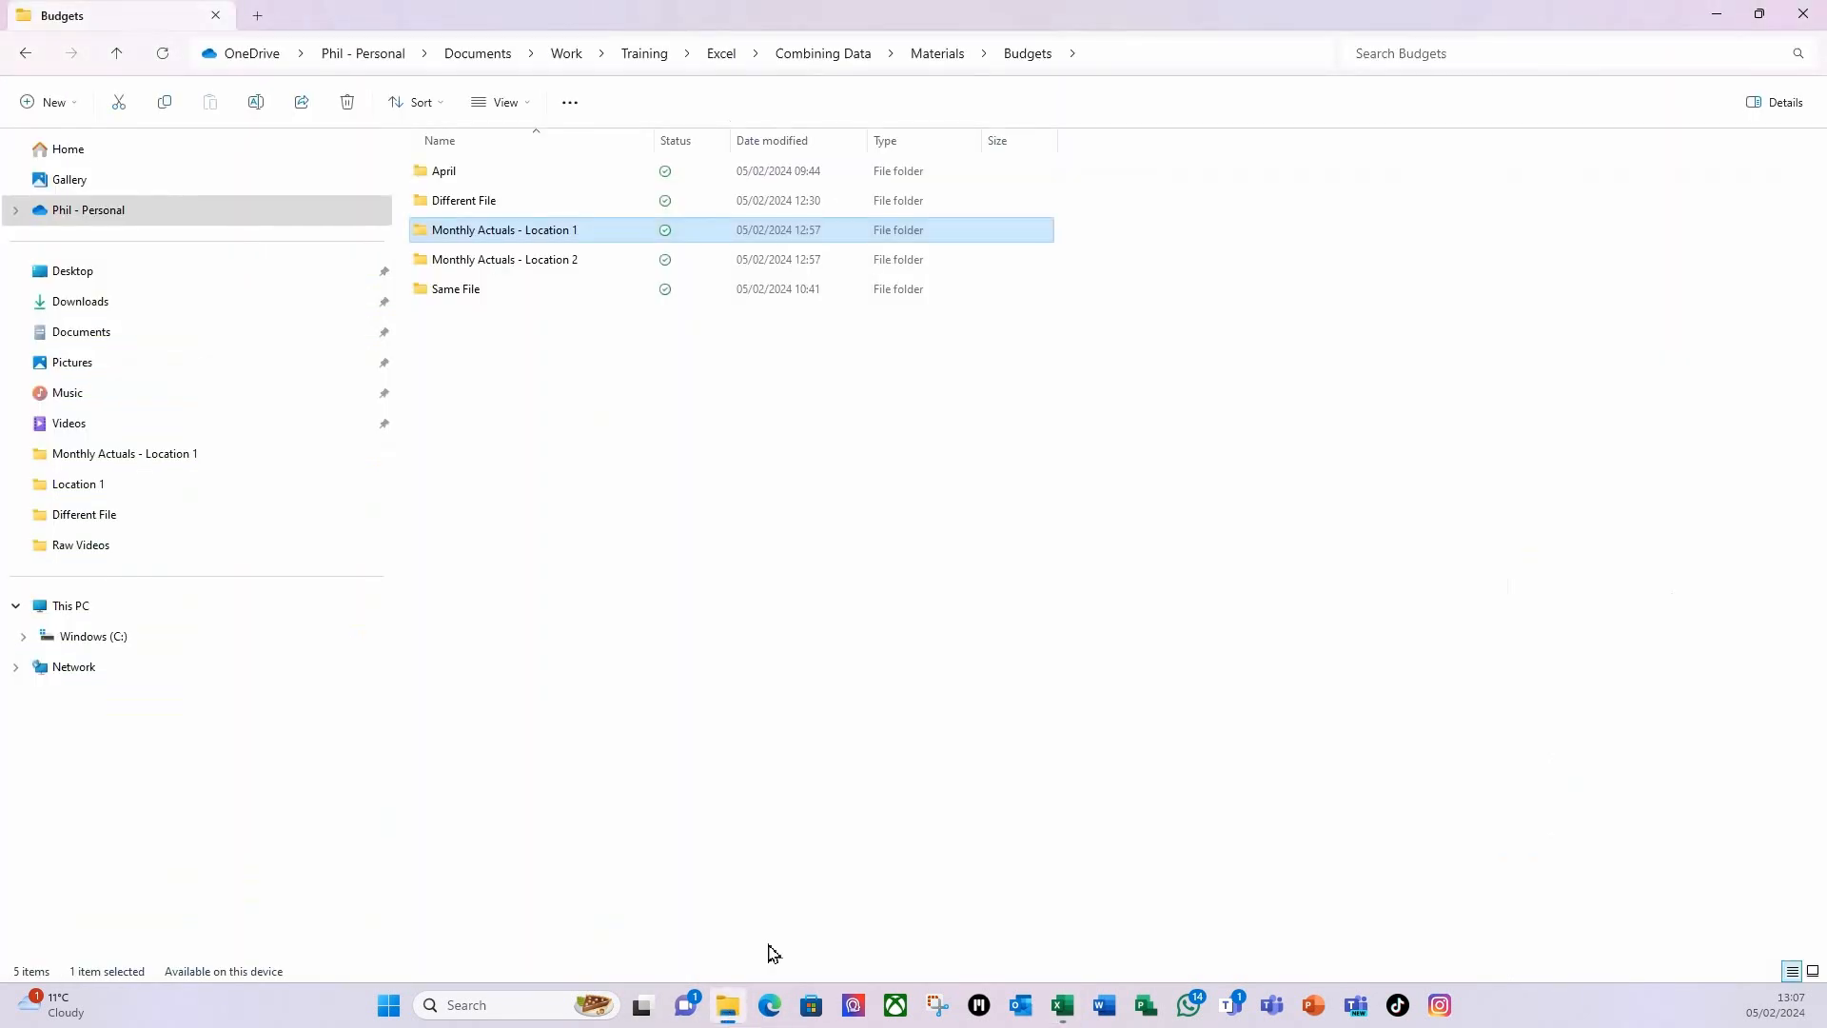
double_click(439, 173)
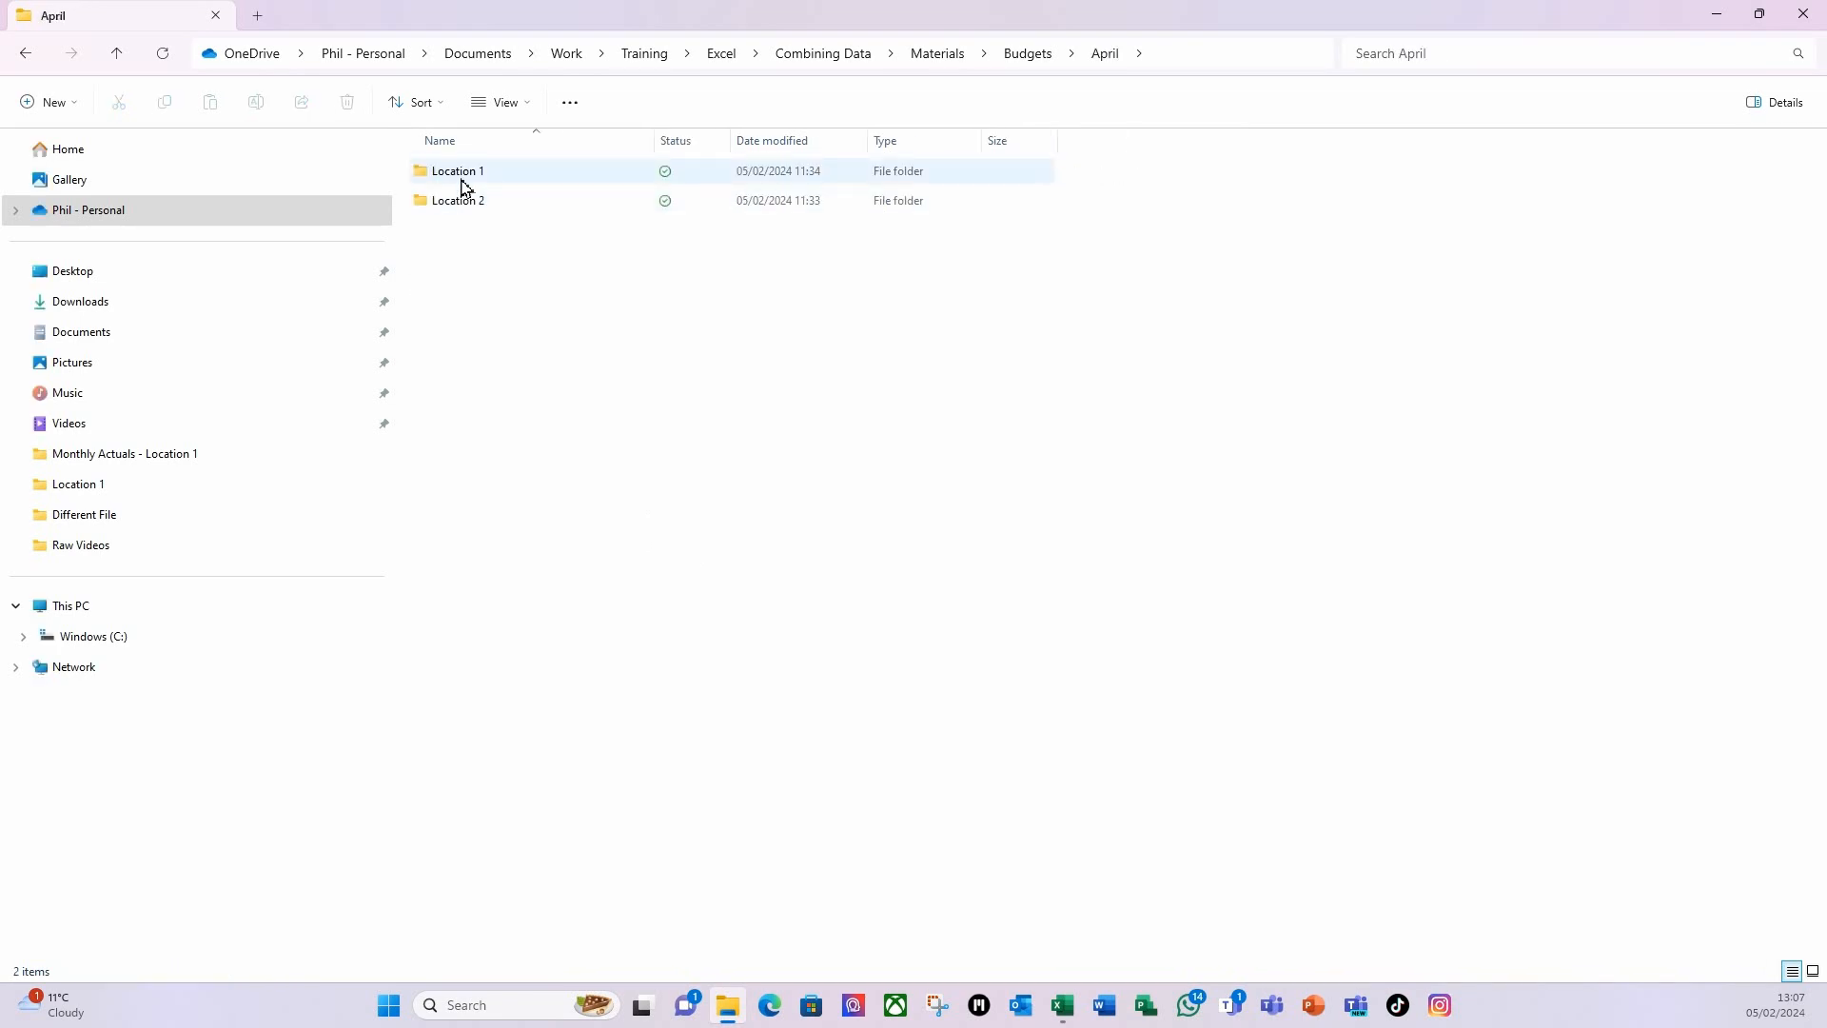
double_click(462, 181)
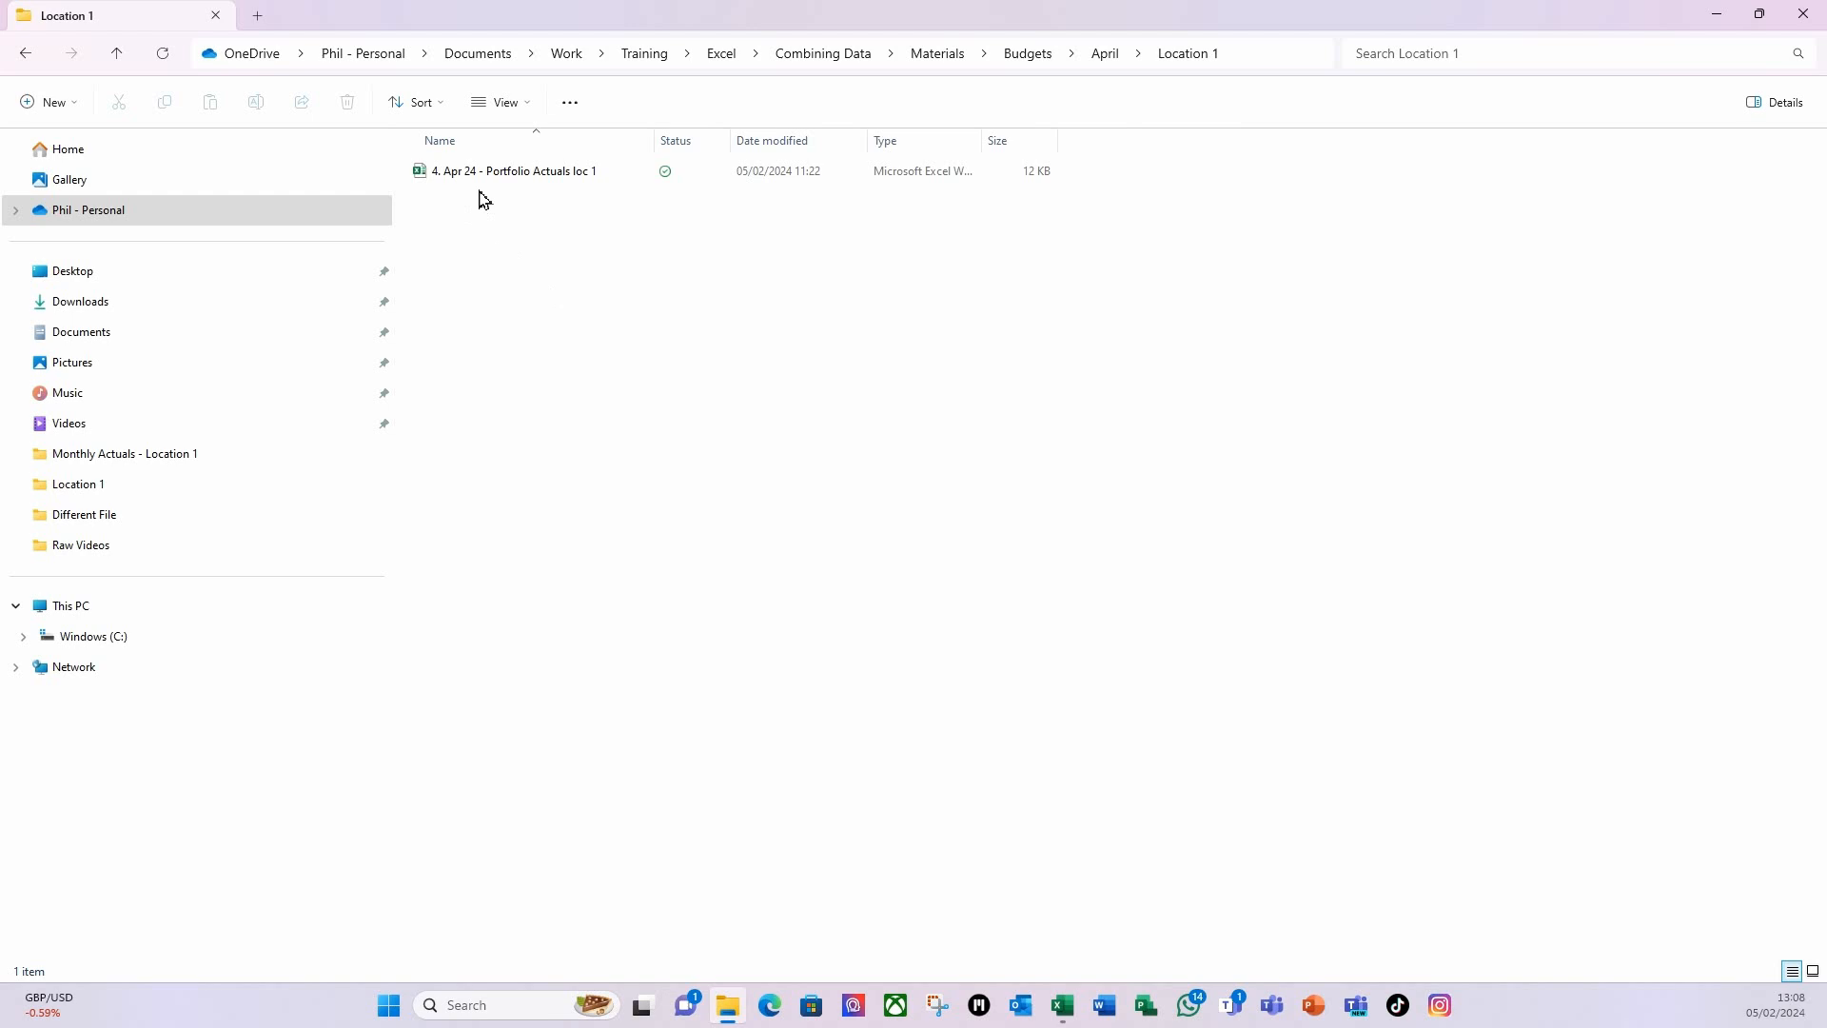
click(491, 181)
click(165, 103)
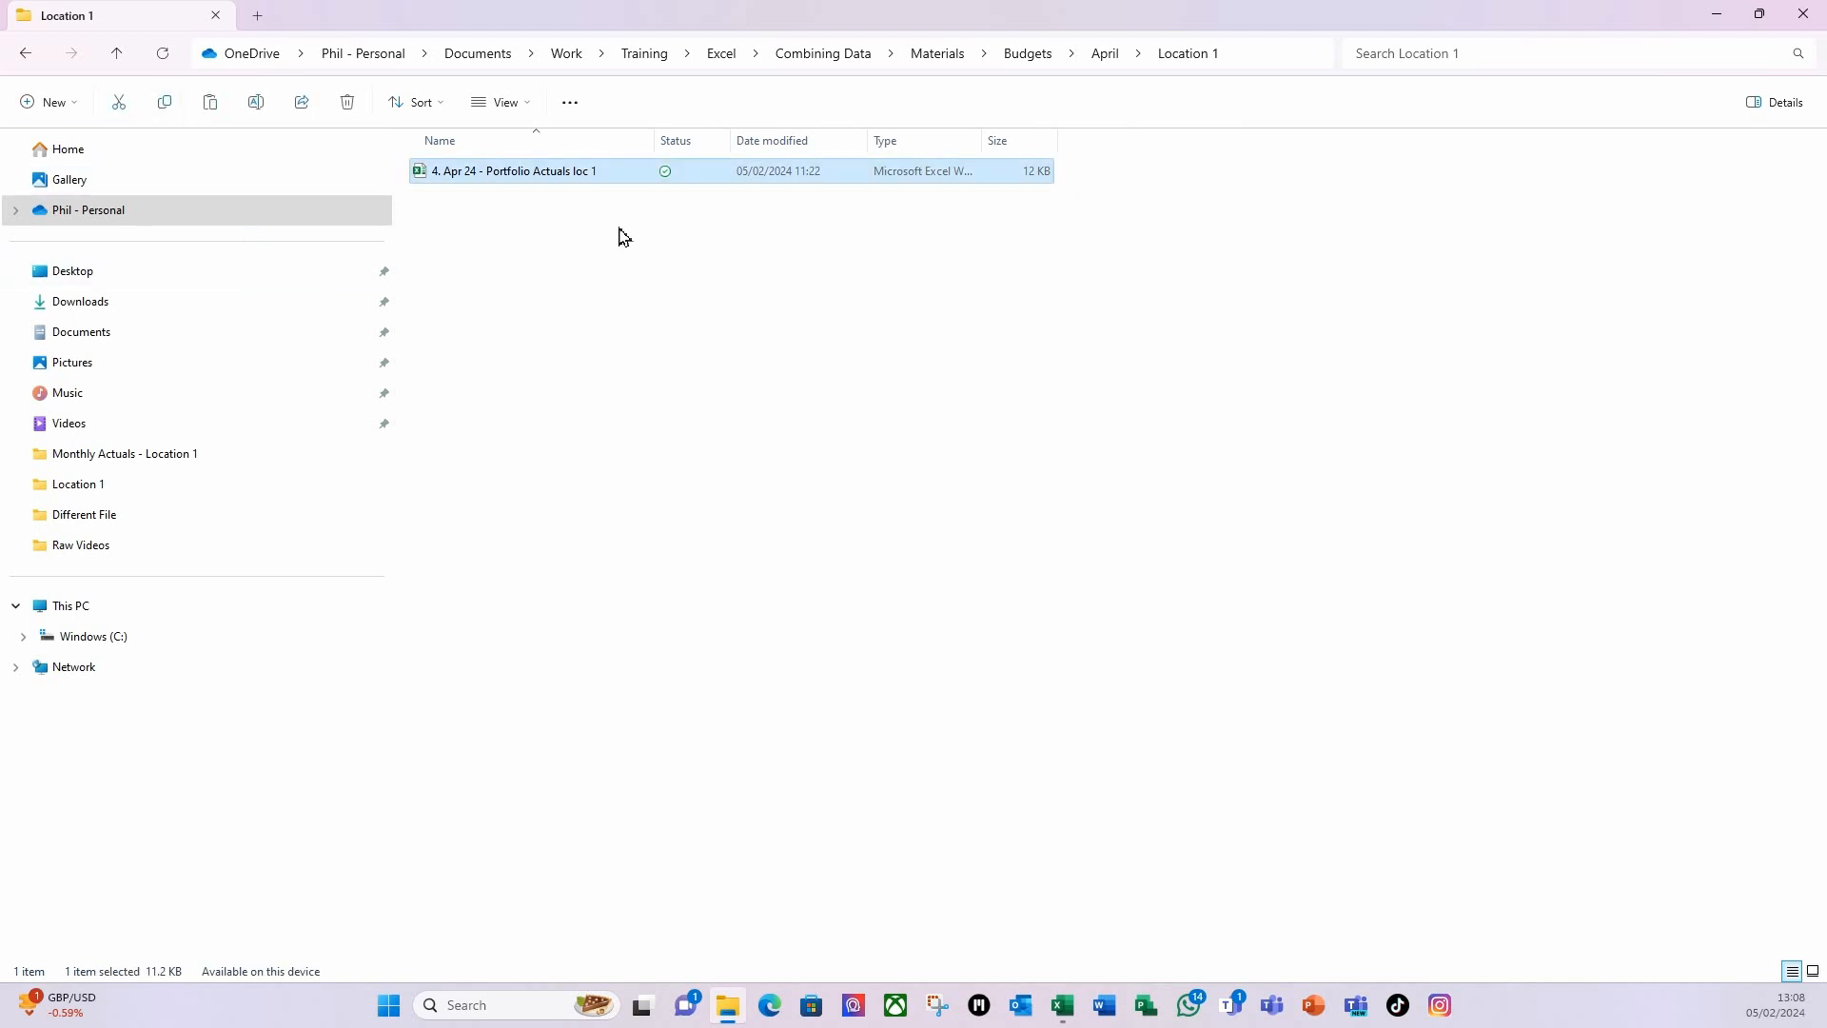
click(1029, 54)
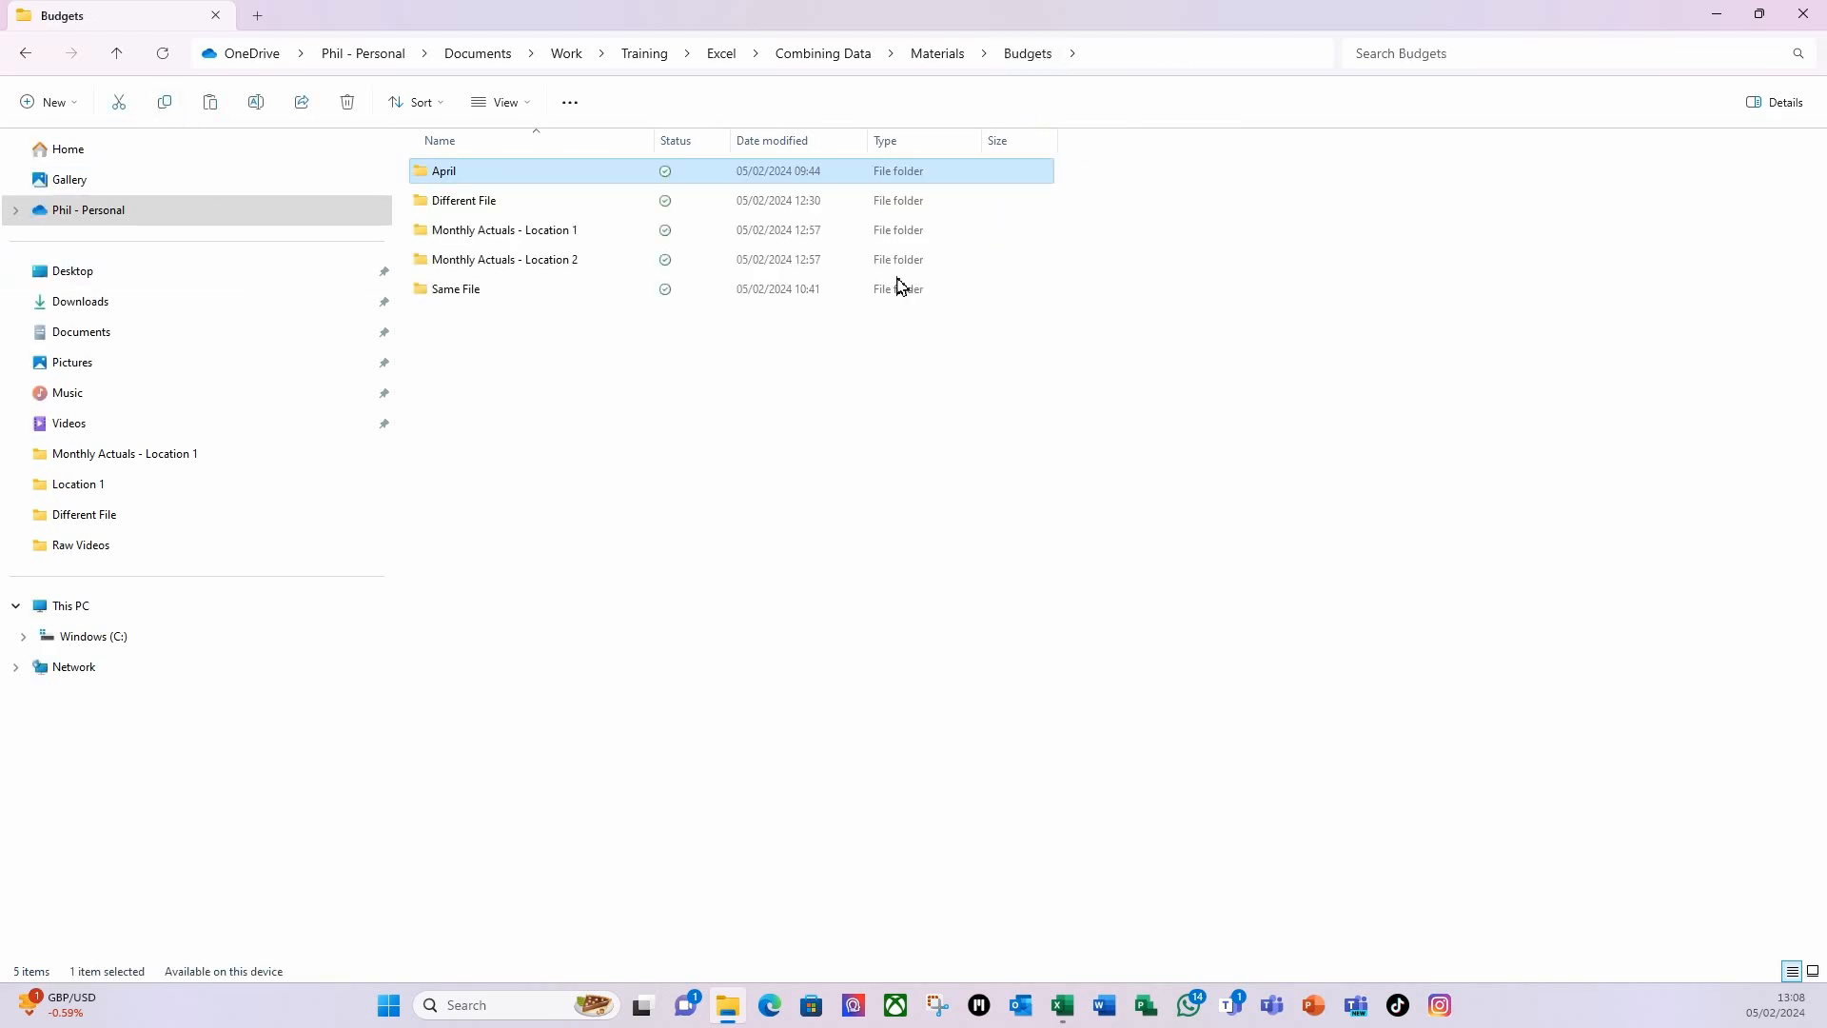
double_click(552, 233)
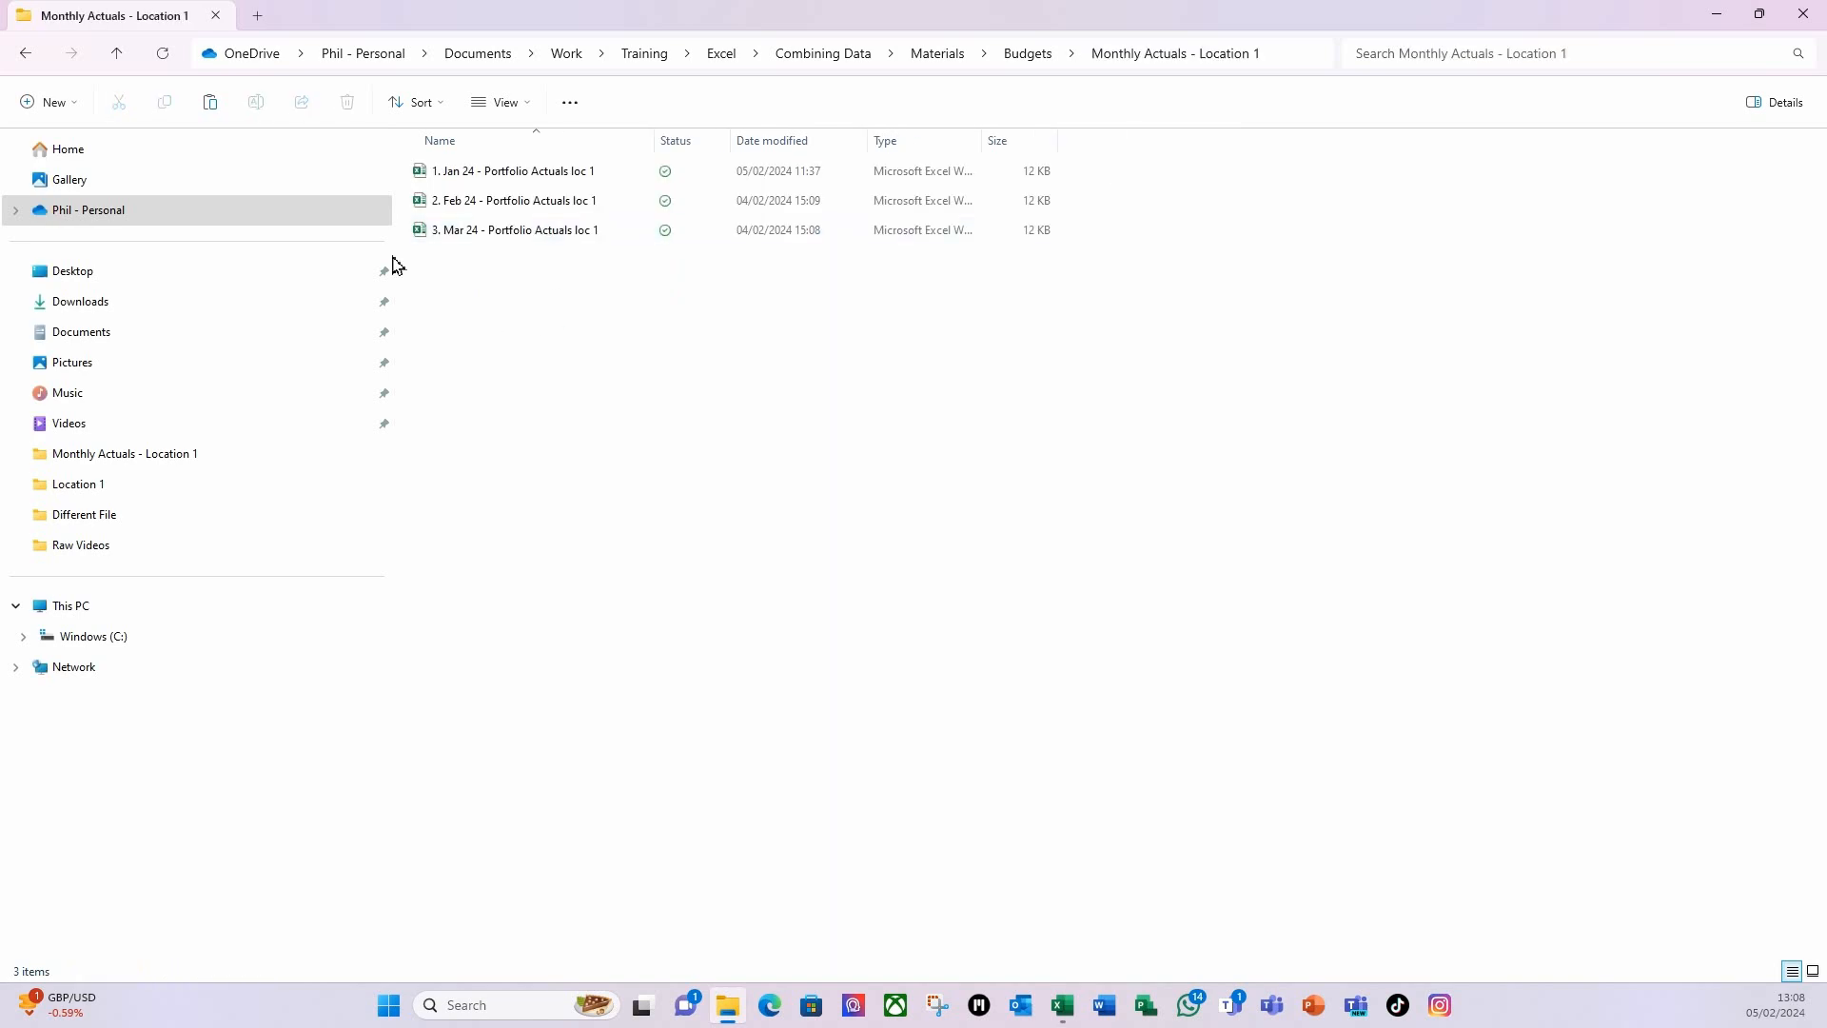
click(211, 104)
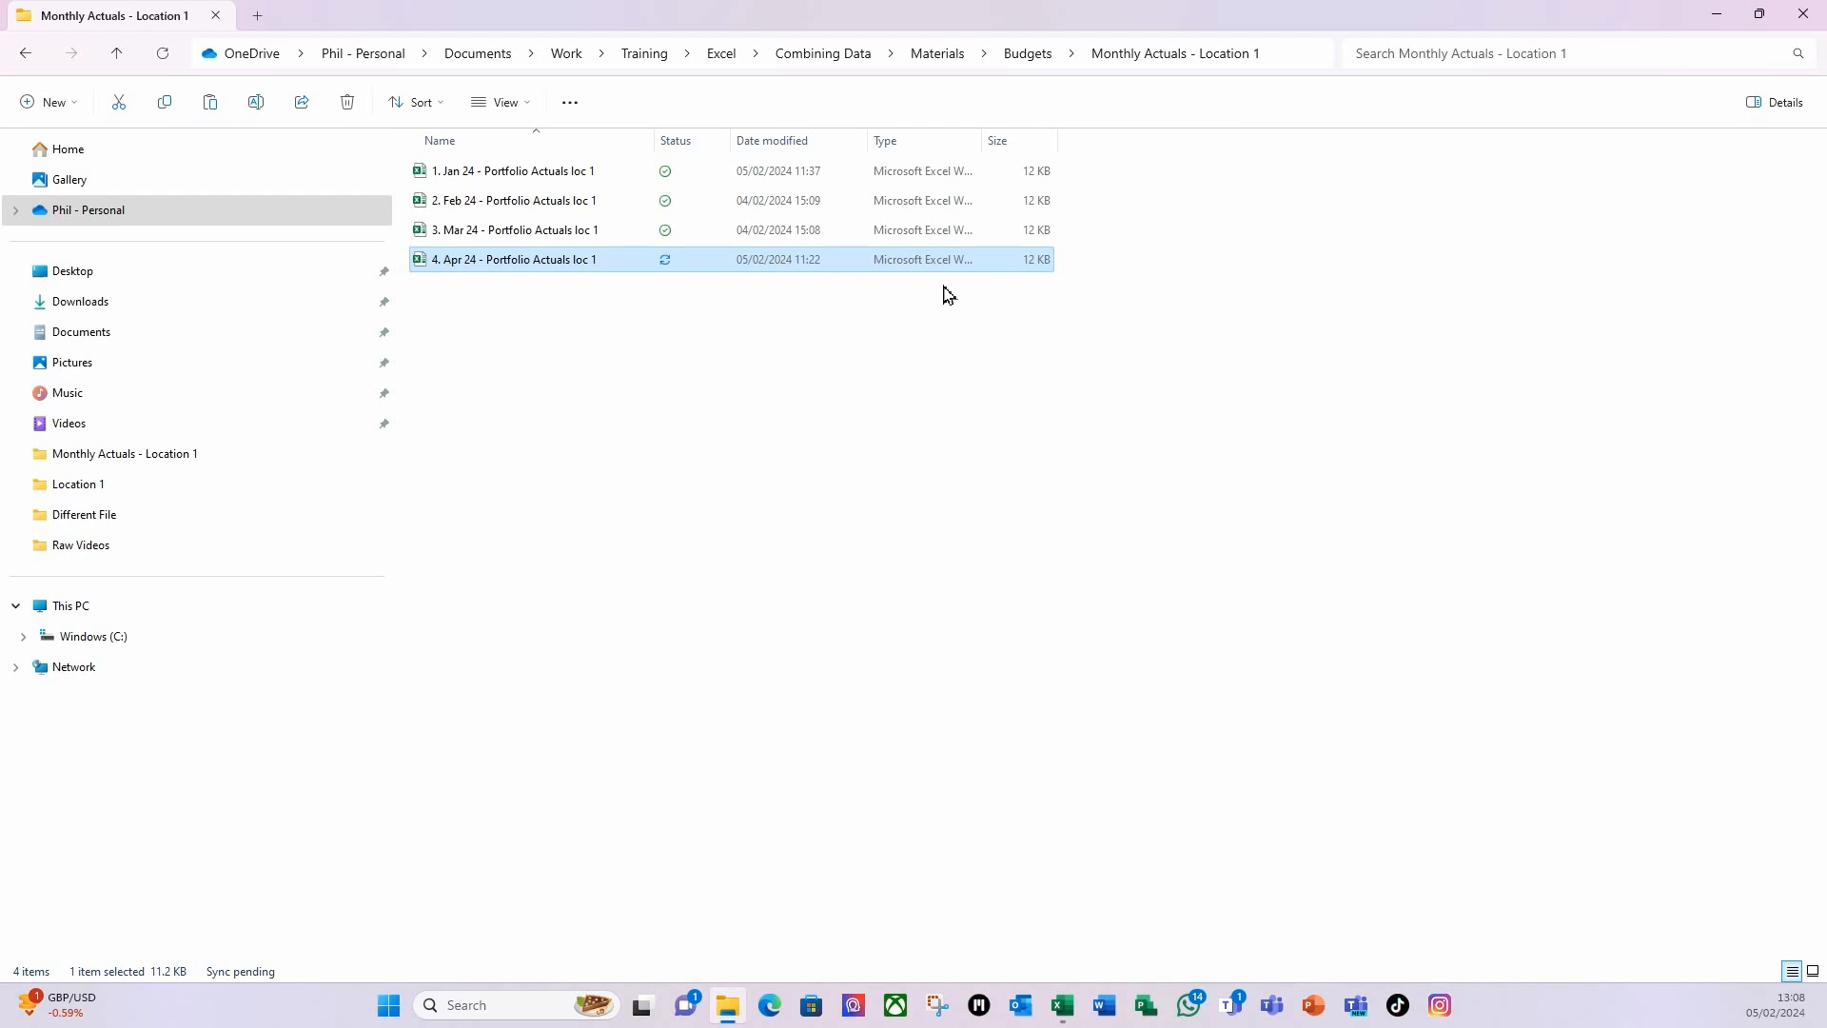
- Copy "4. Apr 24 - Portfolio Actuals loc 2" from April's Location 2 folder into the Monthly Actuals - Location 2 folder
click(1032, 55)
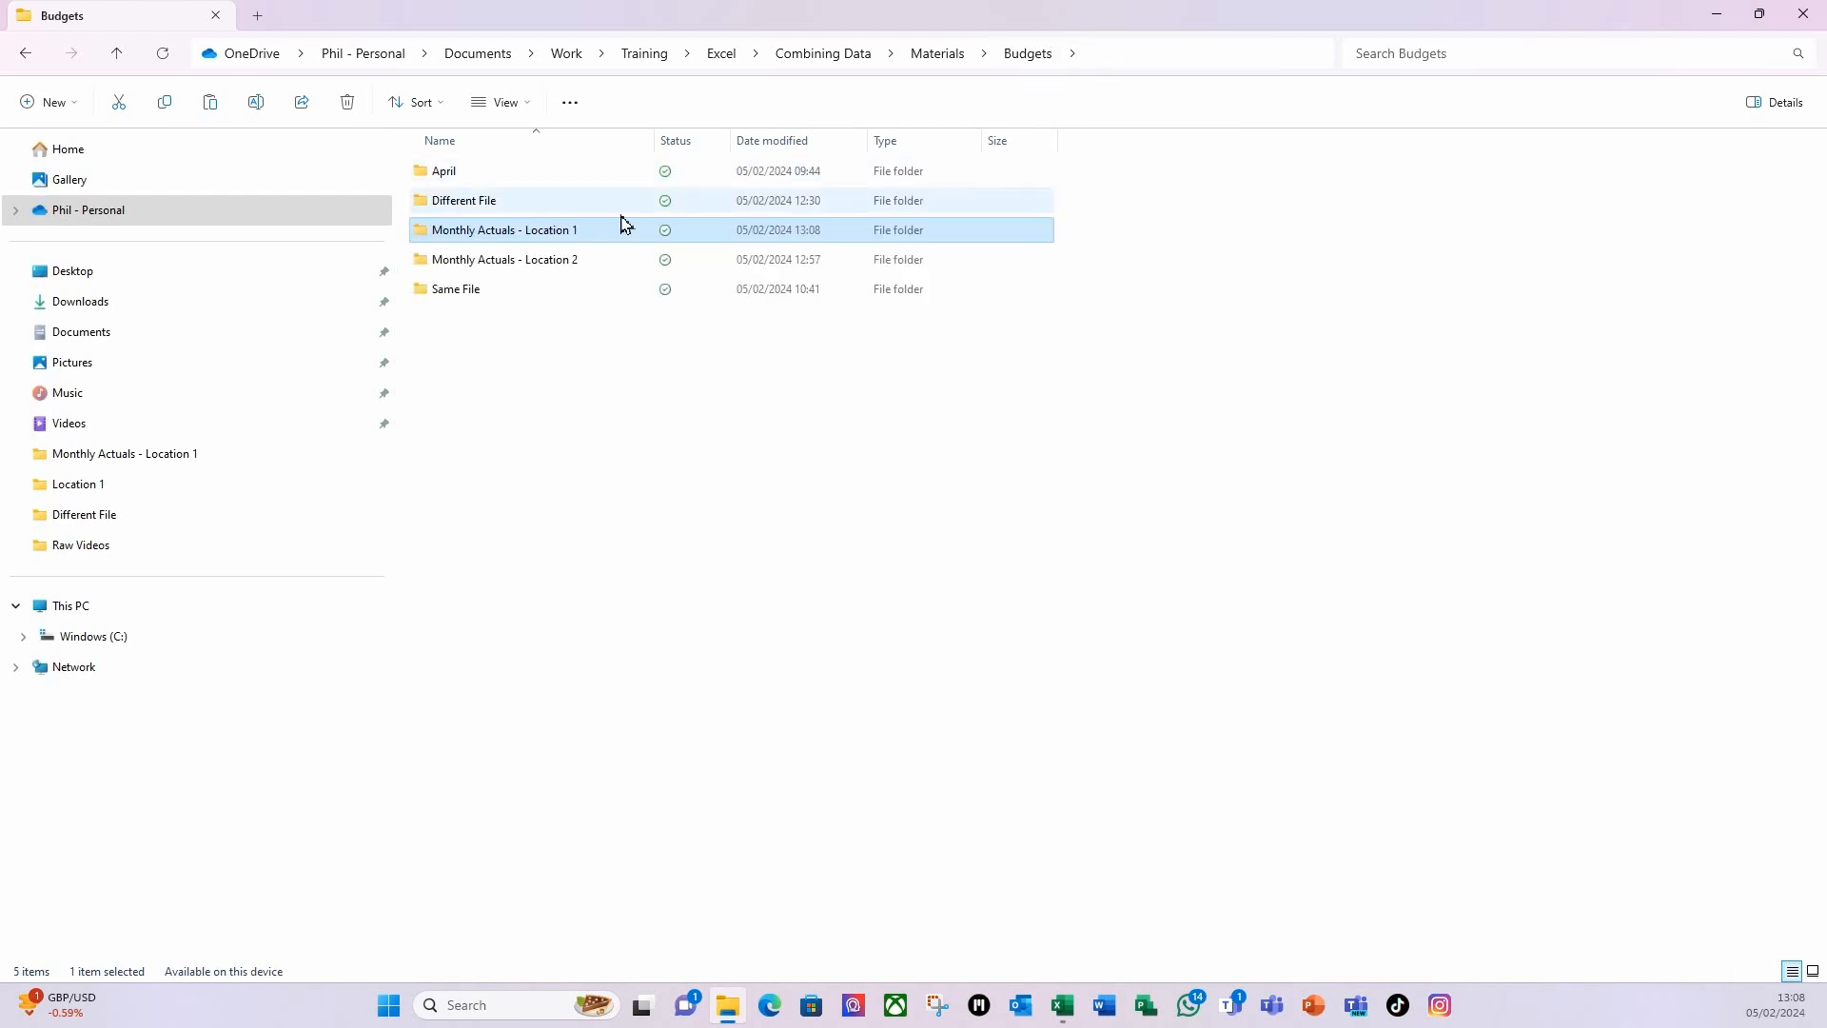
double_click(444, 177)
double_click(483, 202)
click(481, 177)
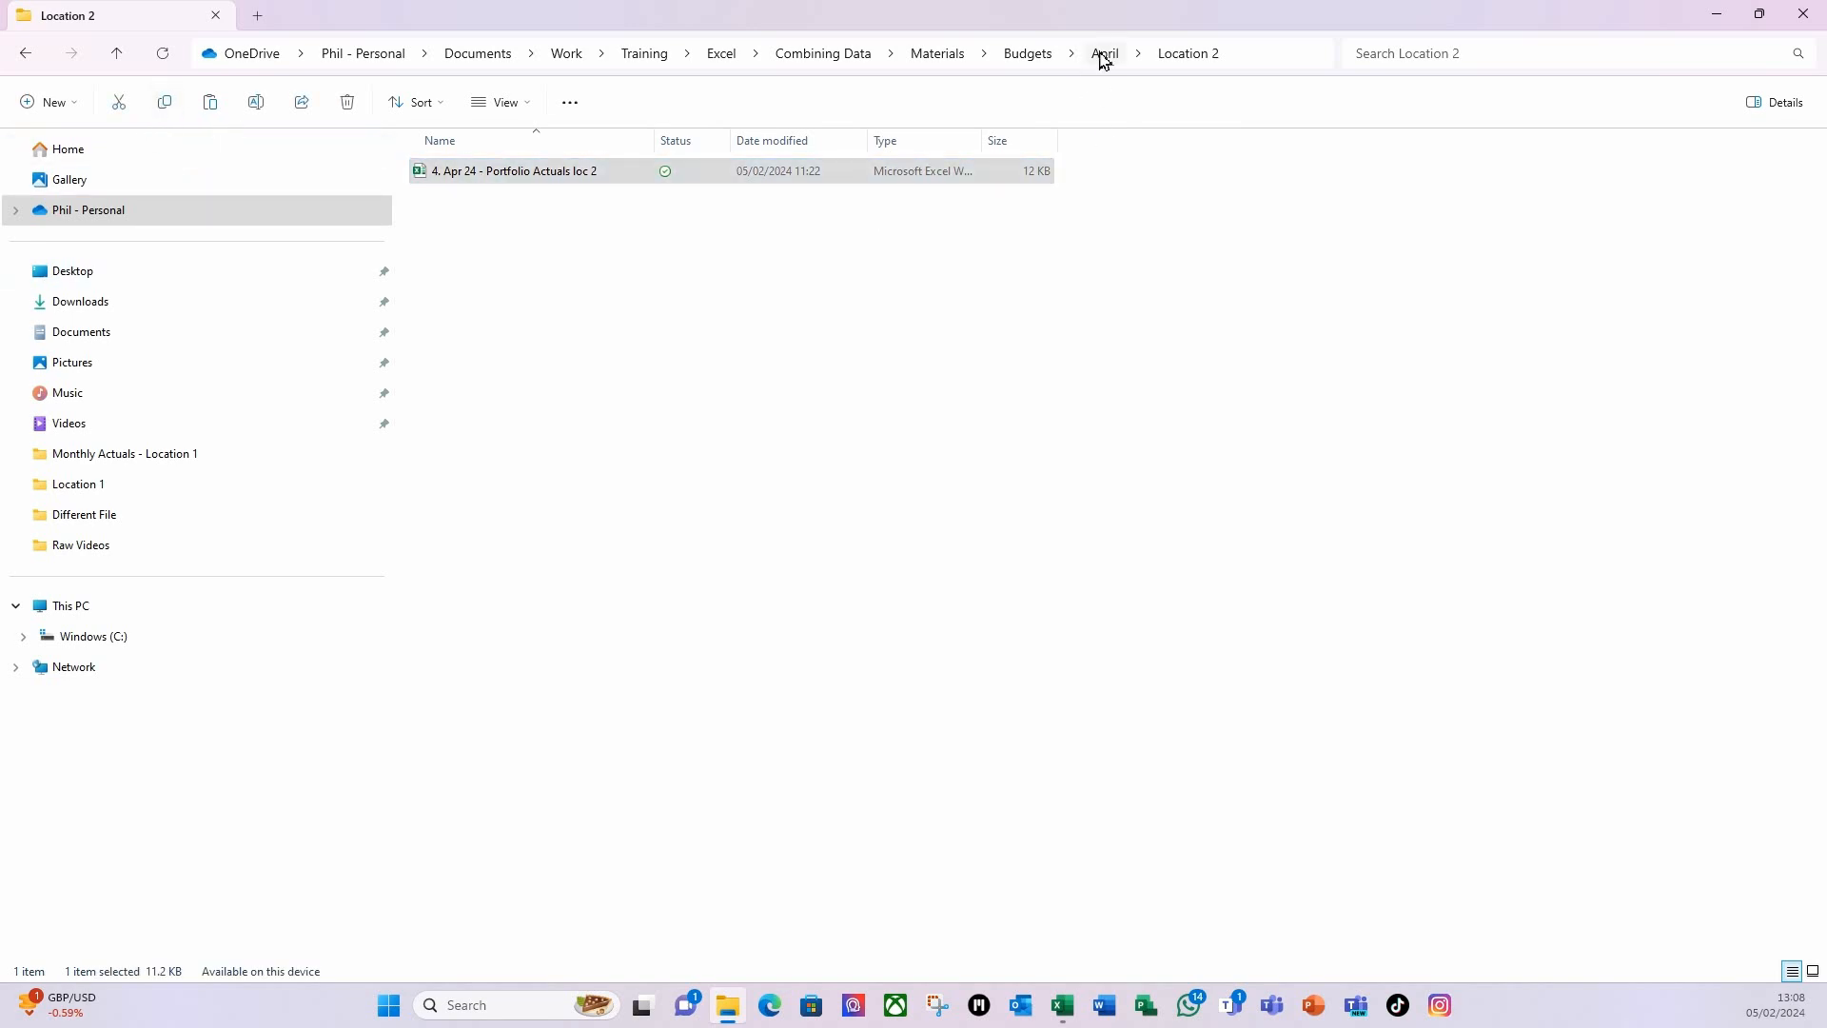
click(1046, 58)
double_click(510, 259)
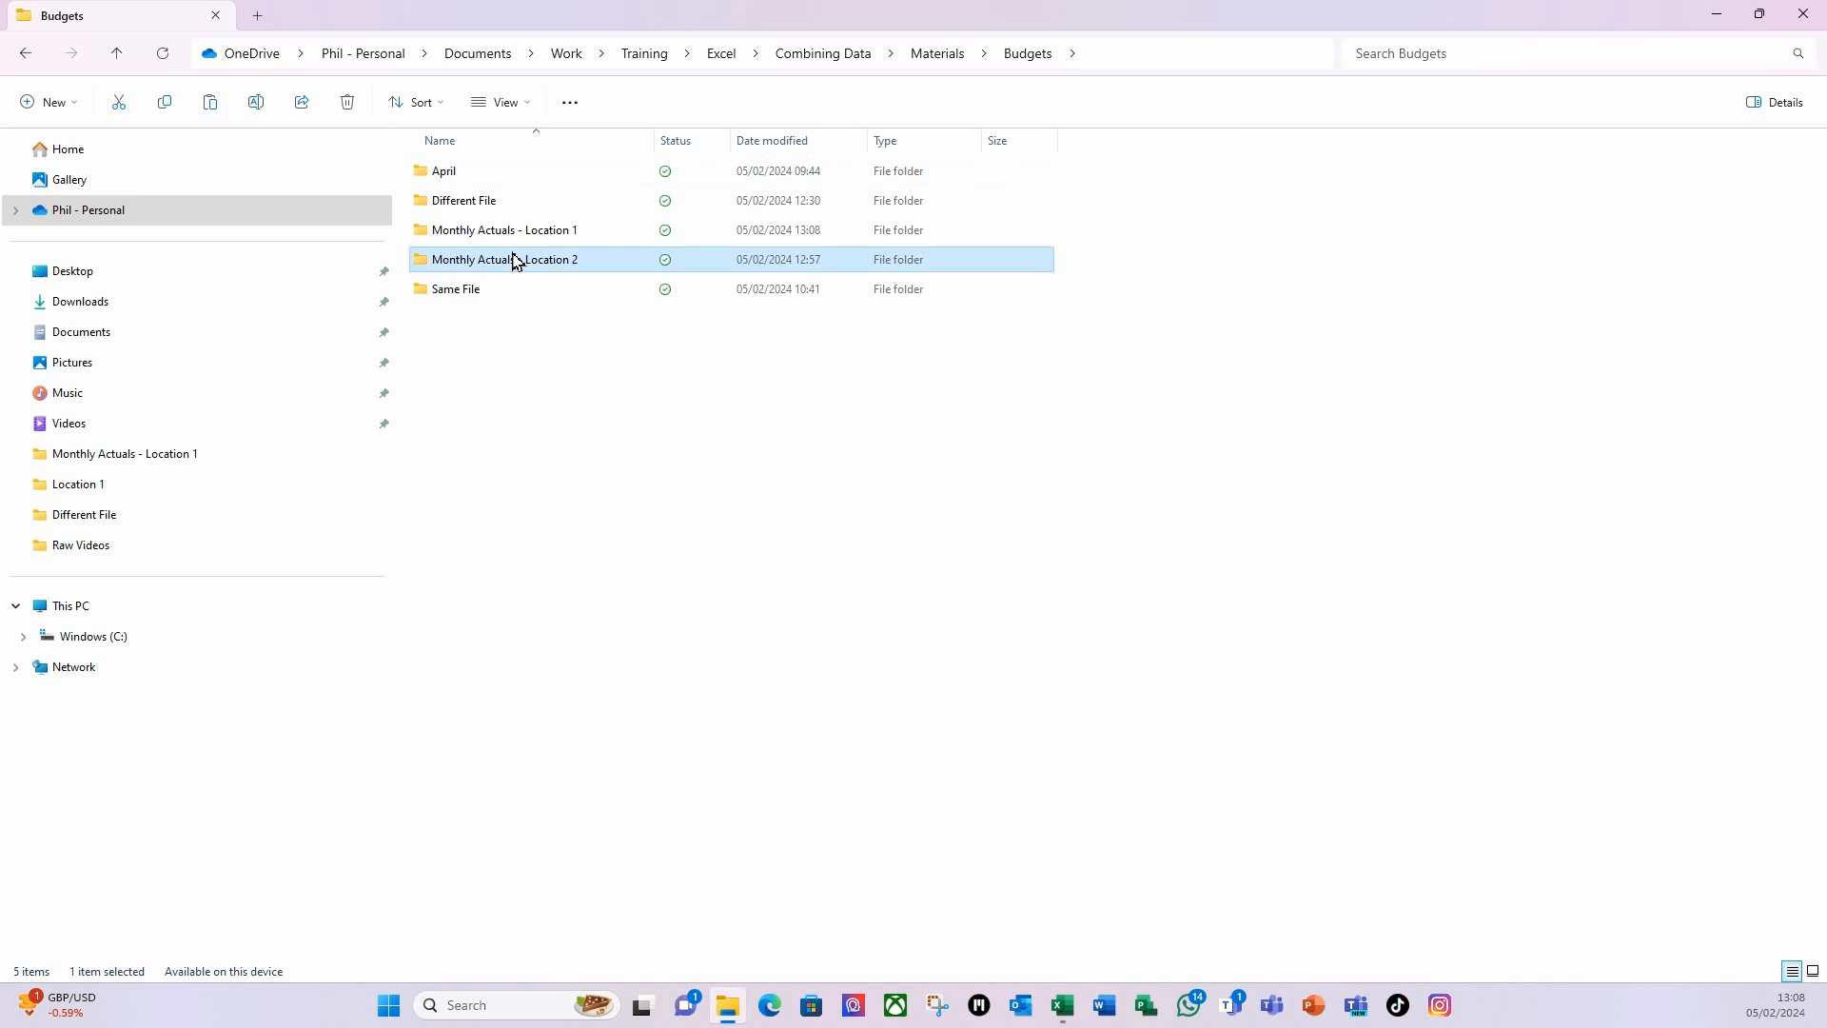
click(210, 102)
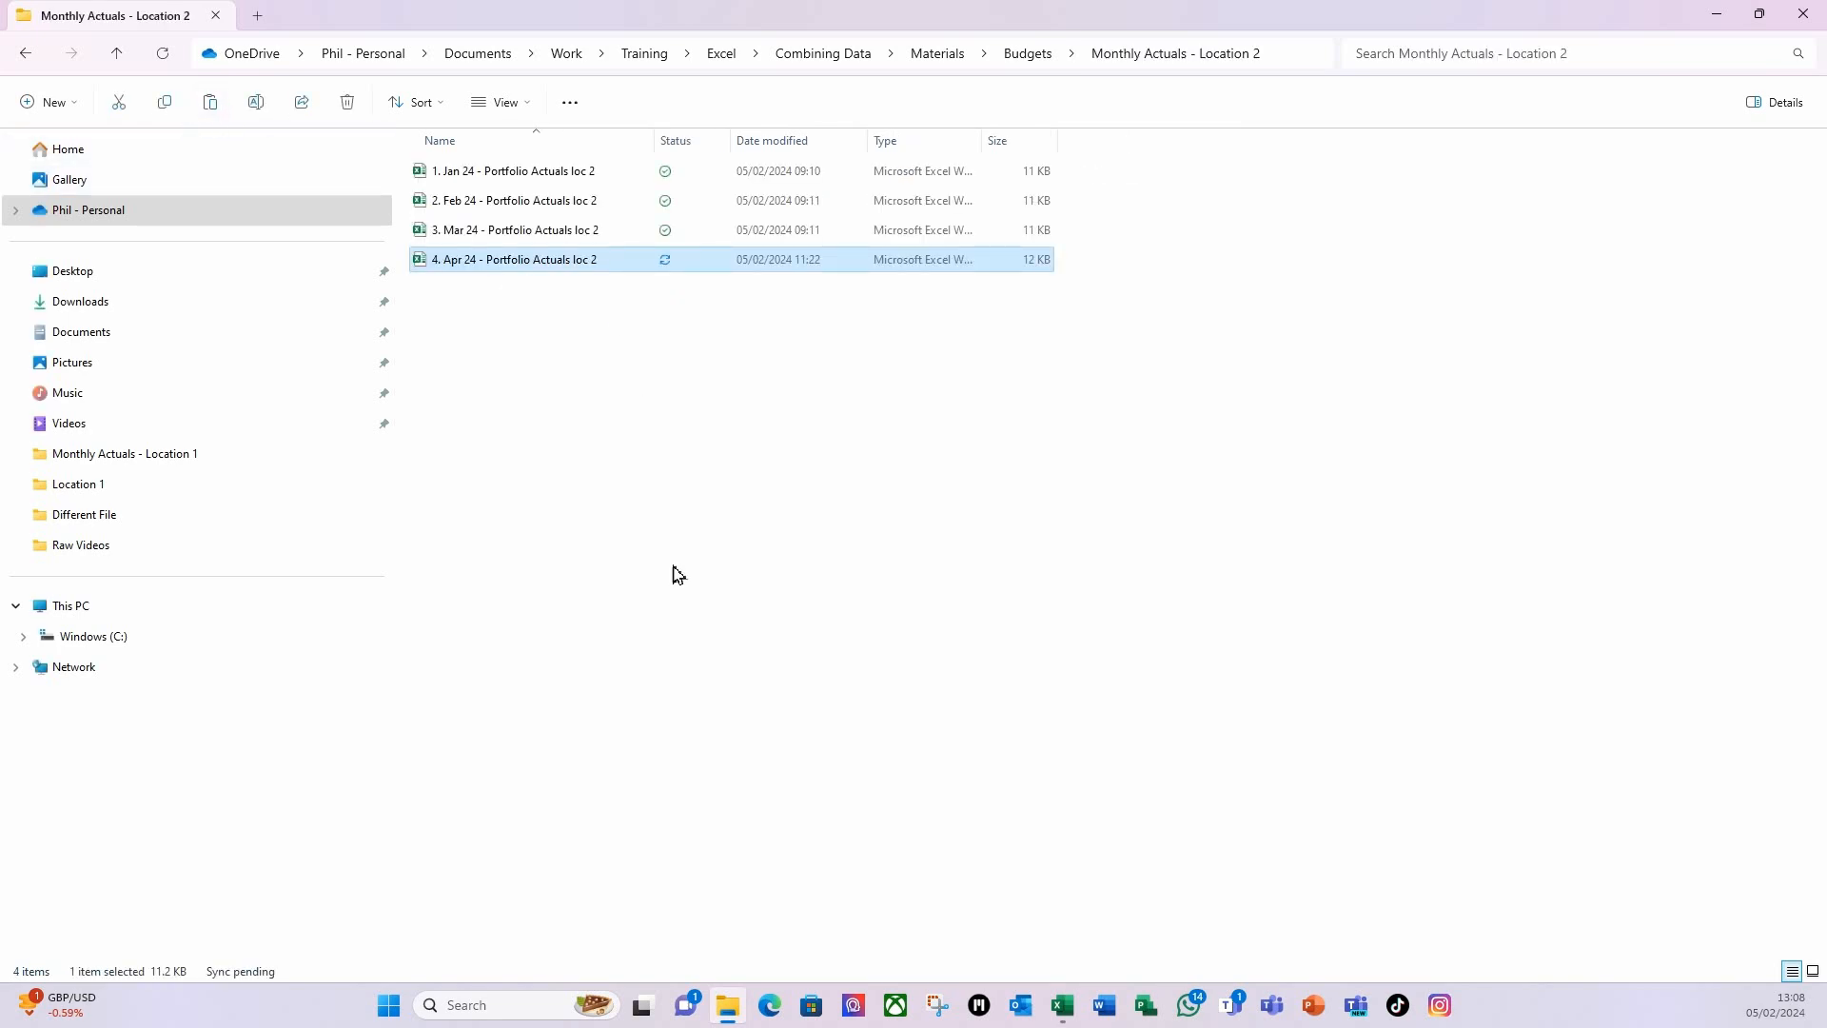
- Switch back to the Budget vs Actuals workbook in Excel, refresh all its data and check the table for April rows
mouse_move(1063, 1005)
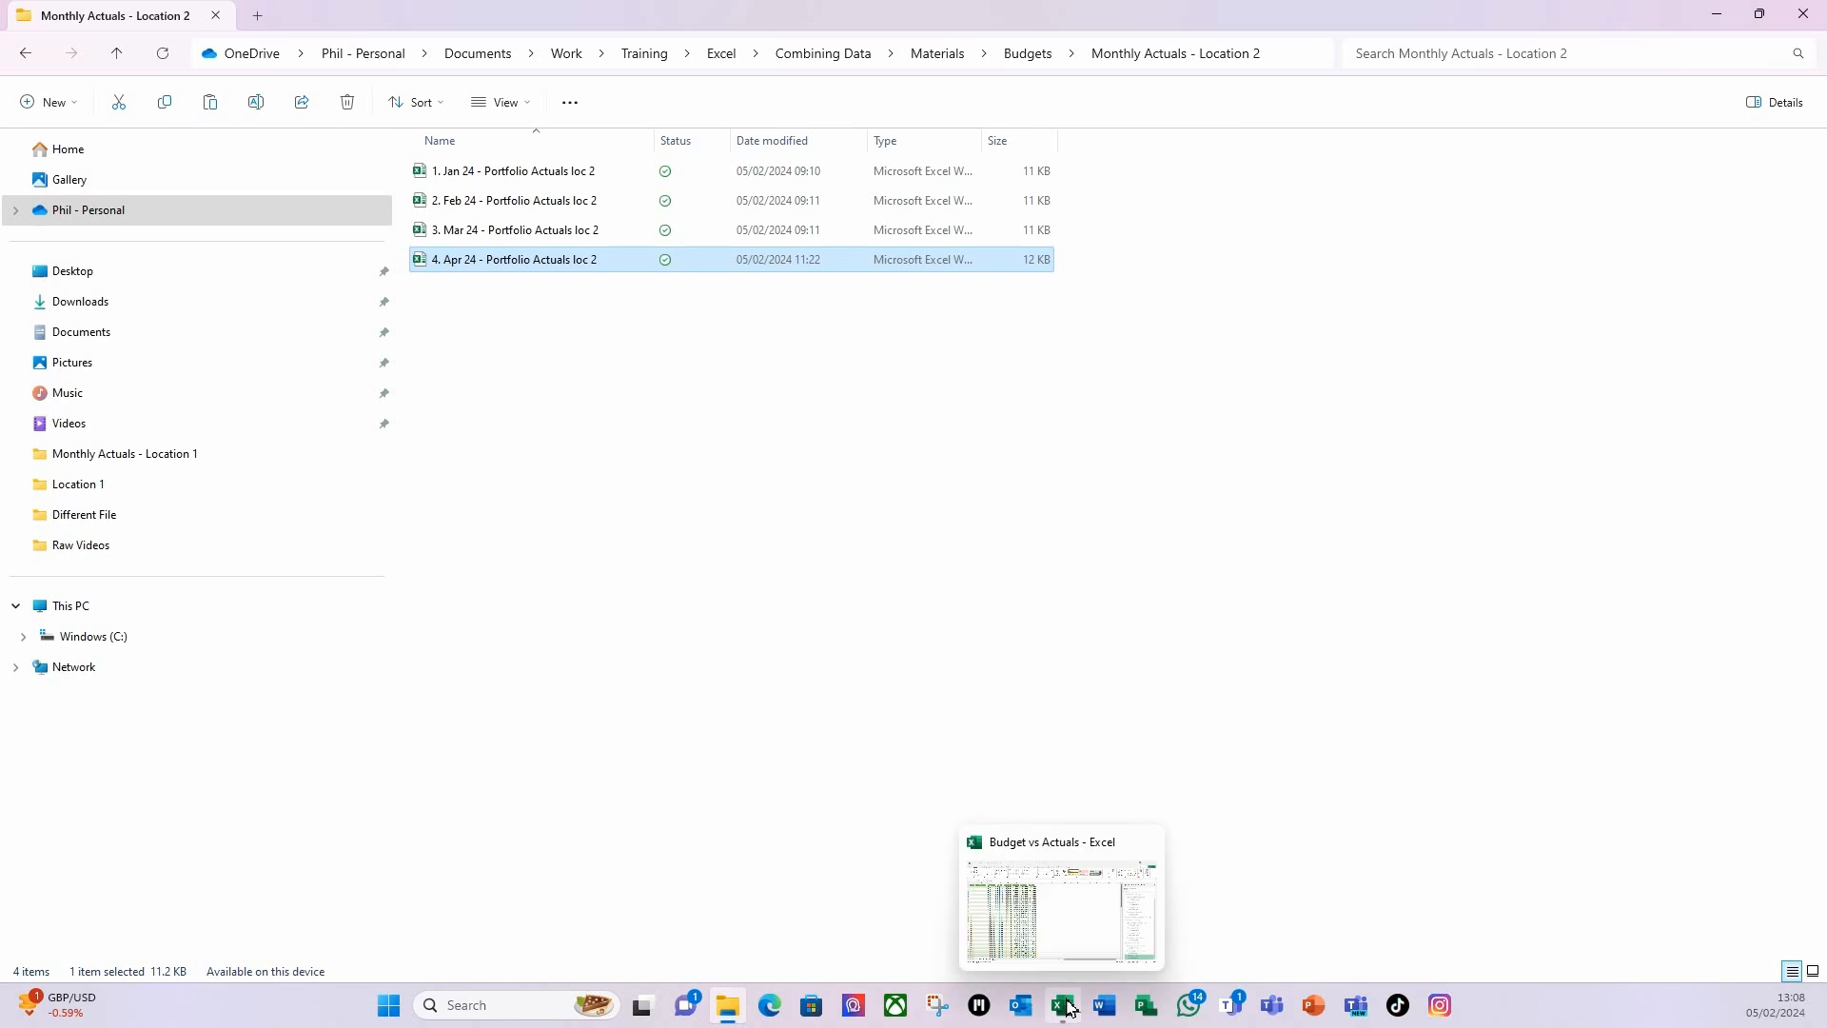
click(1059, 905)
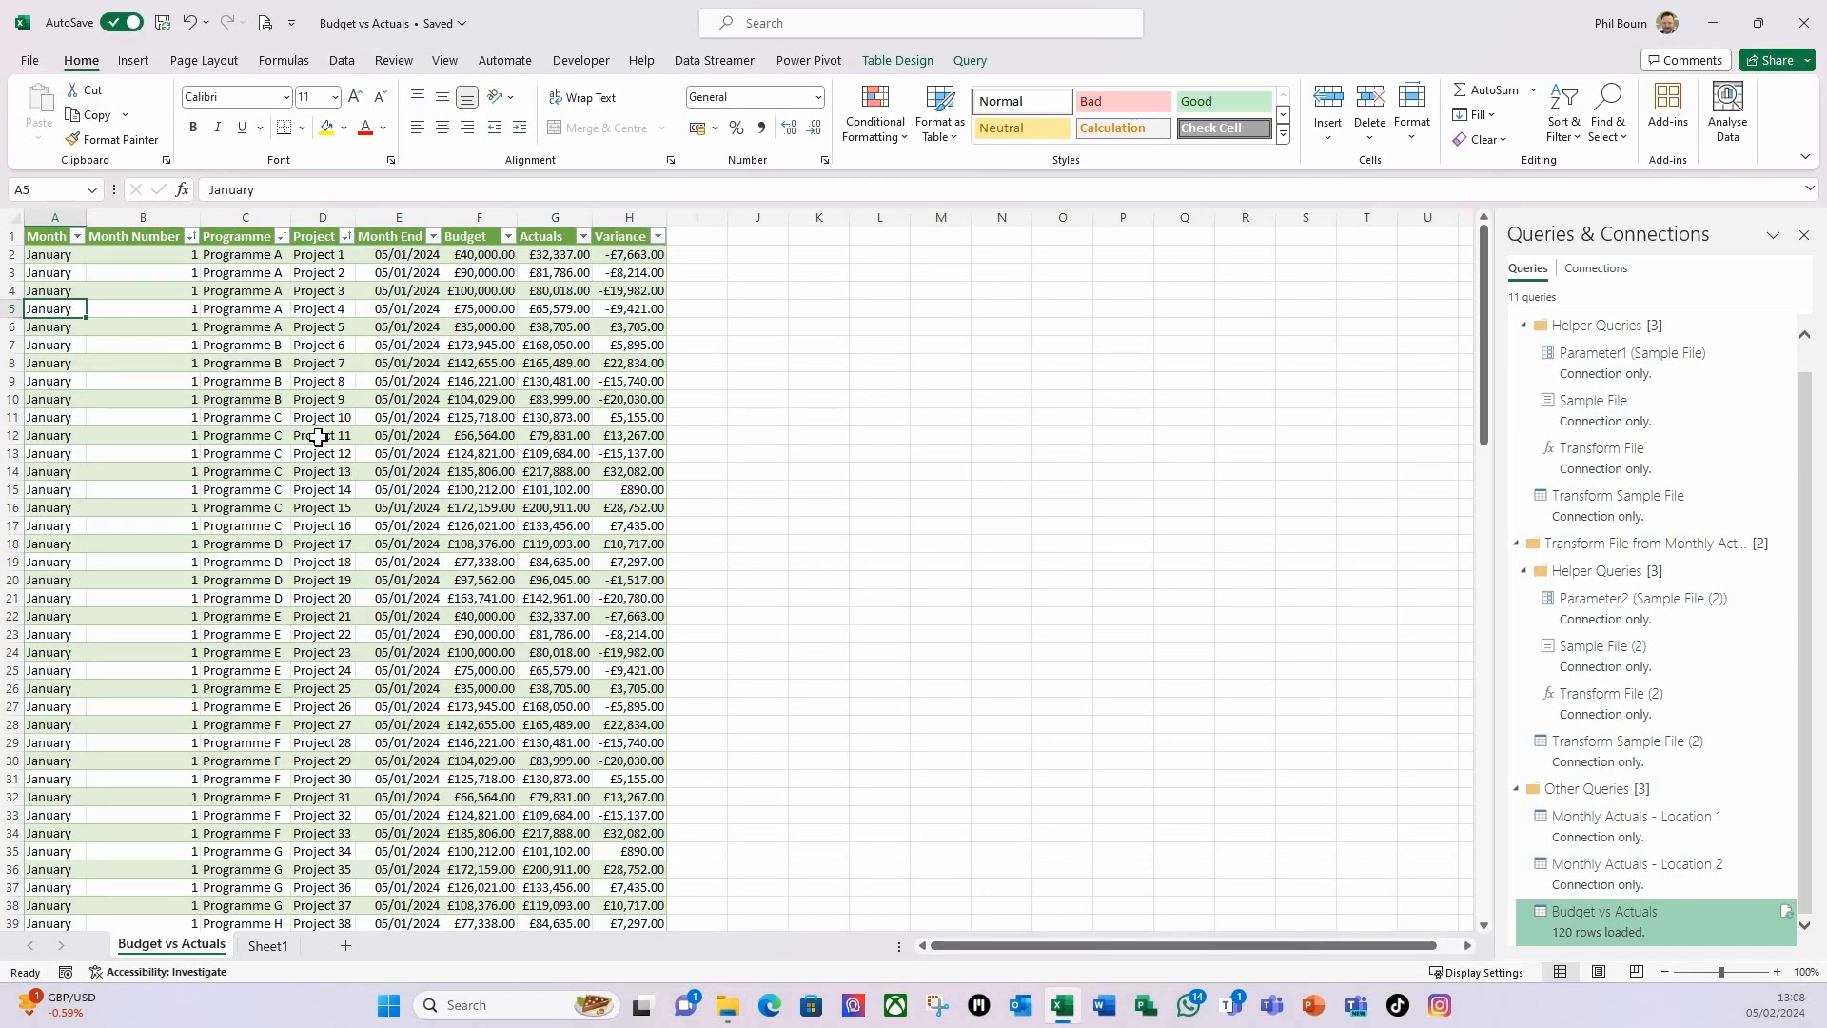
click(339, 61)
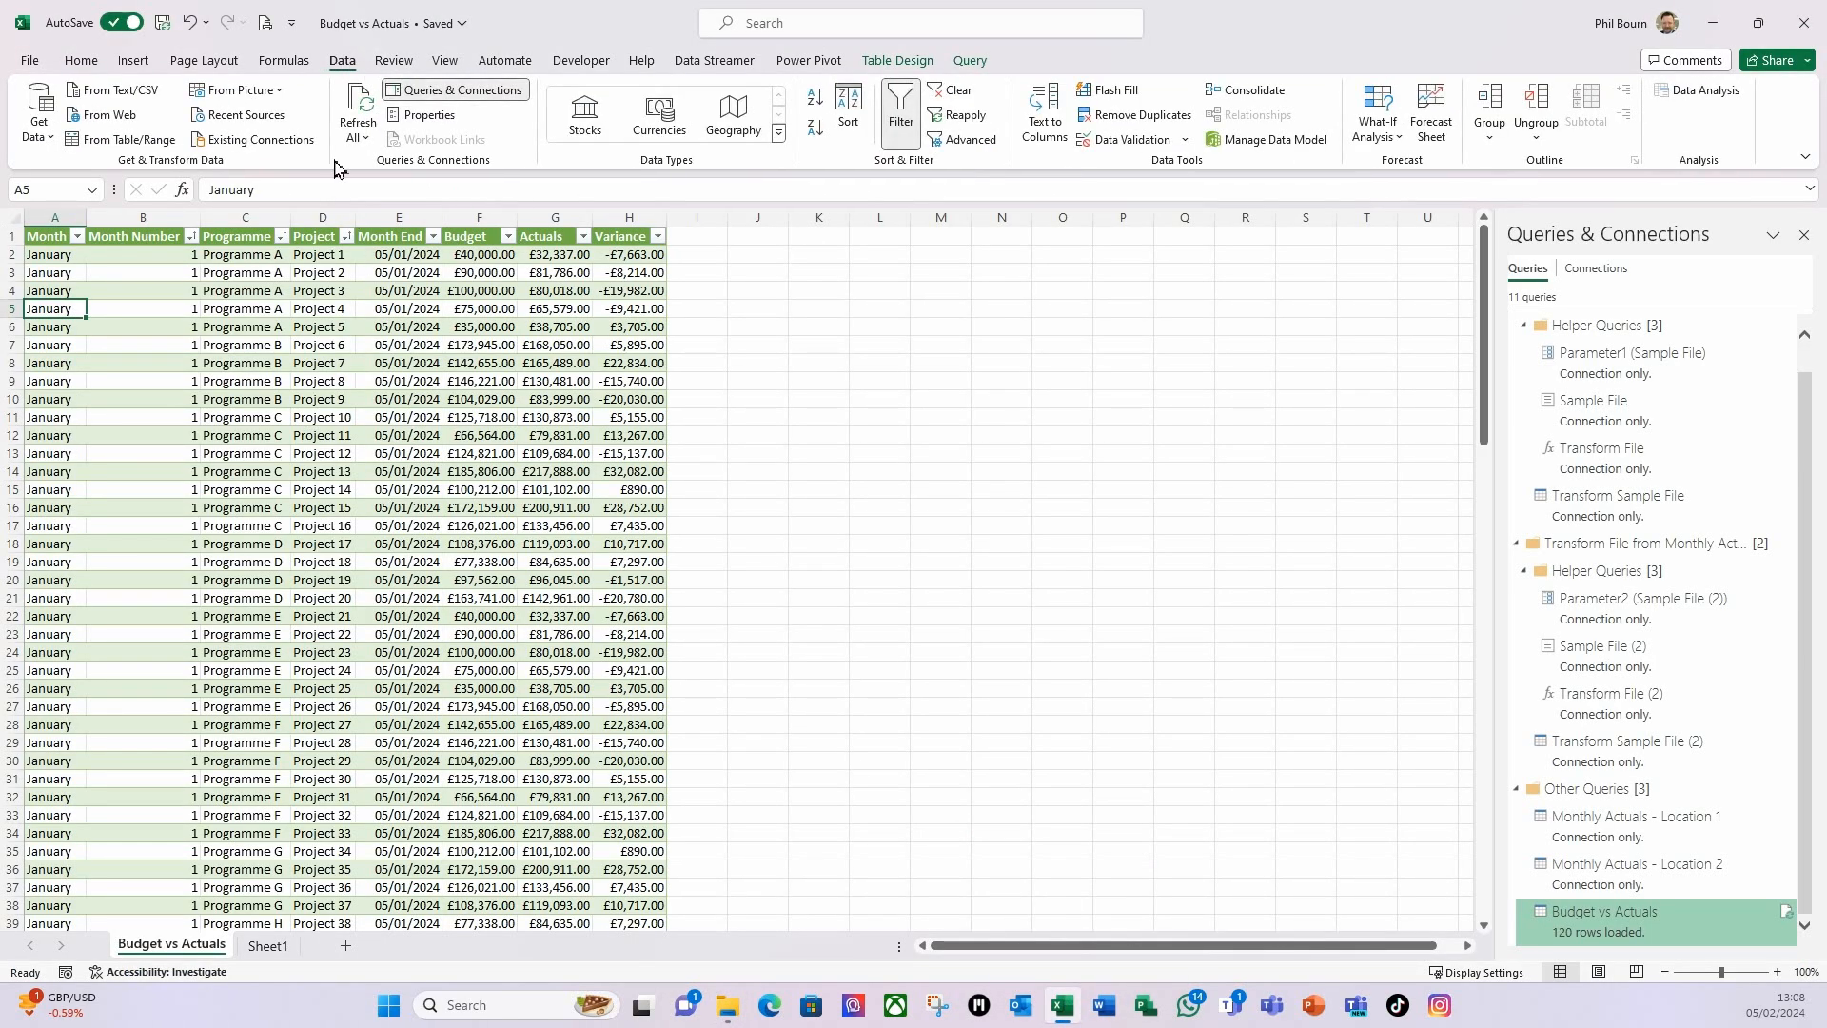
click(360, 137)
click(391, 181)
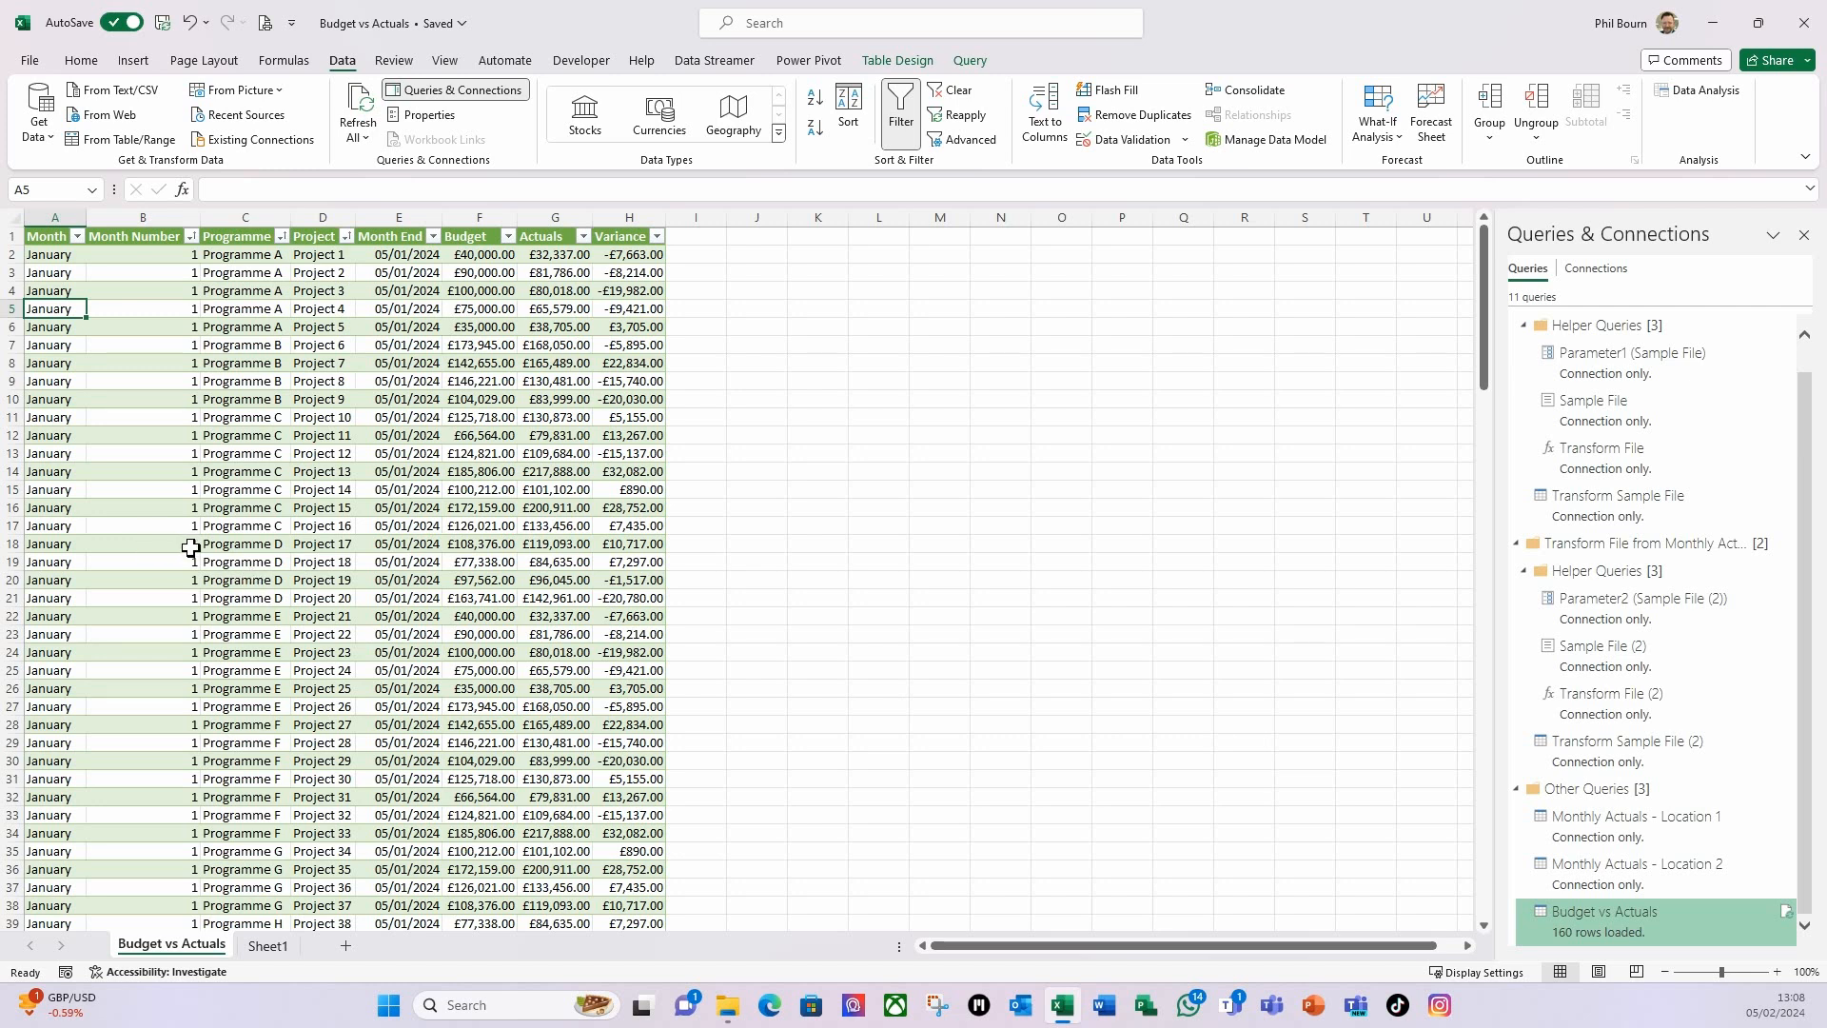
scroll(190, 548, down, 19)
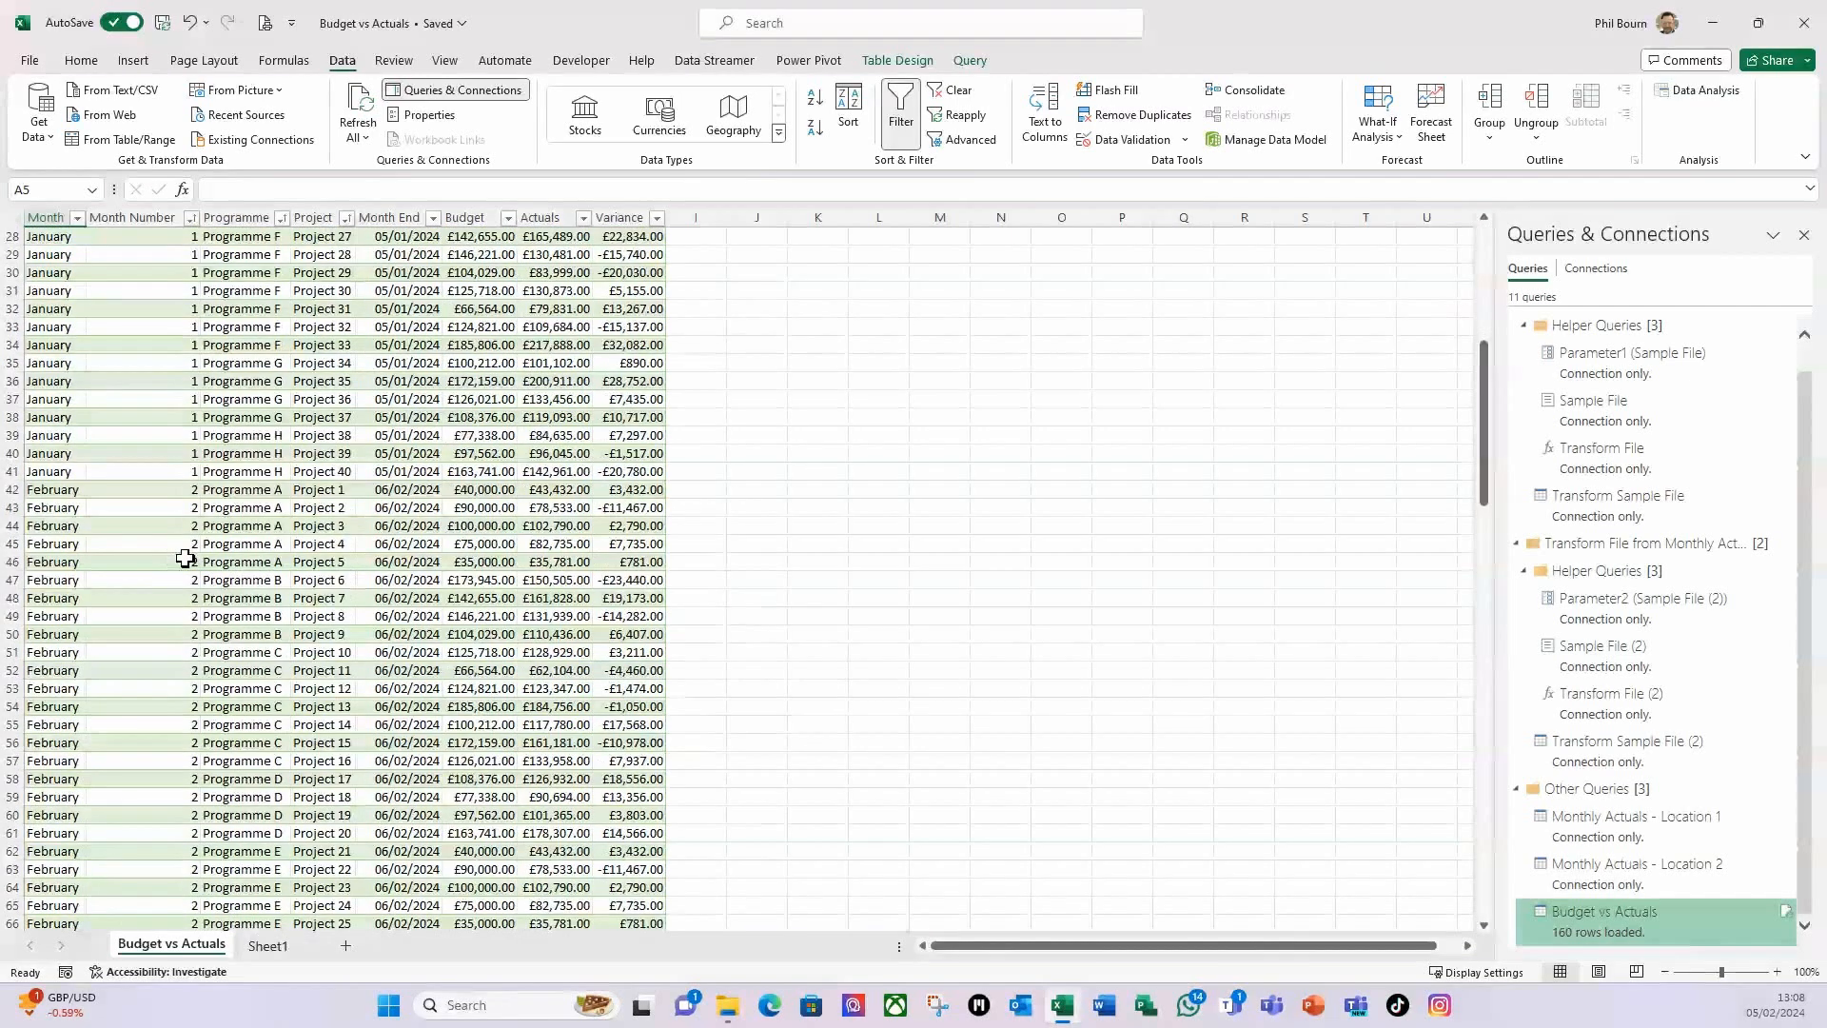
scroll(183, 559, down, 15)
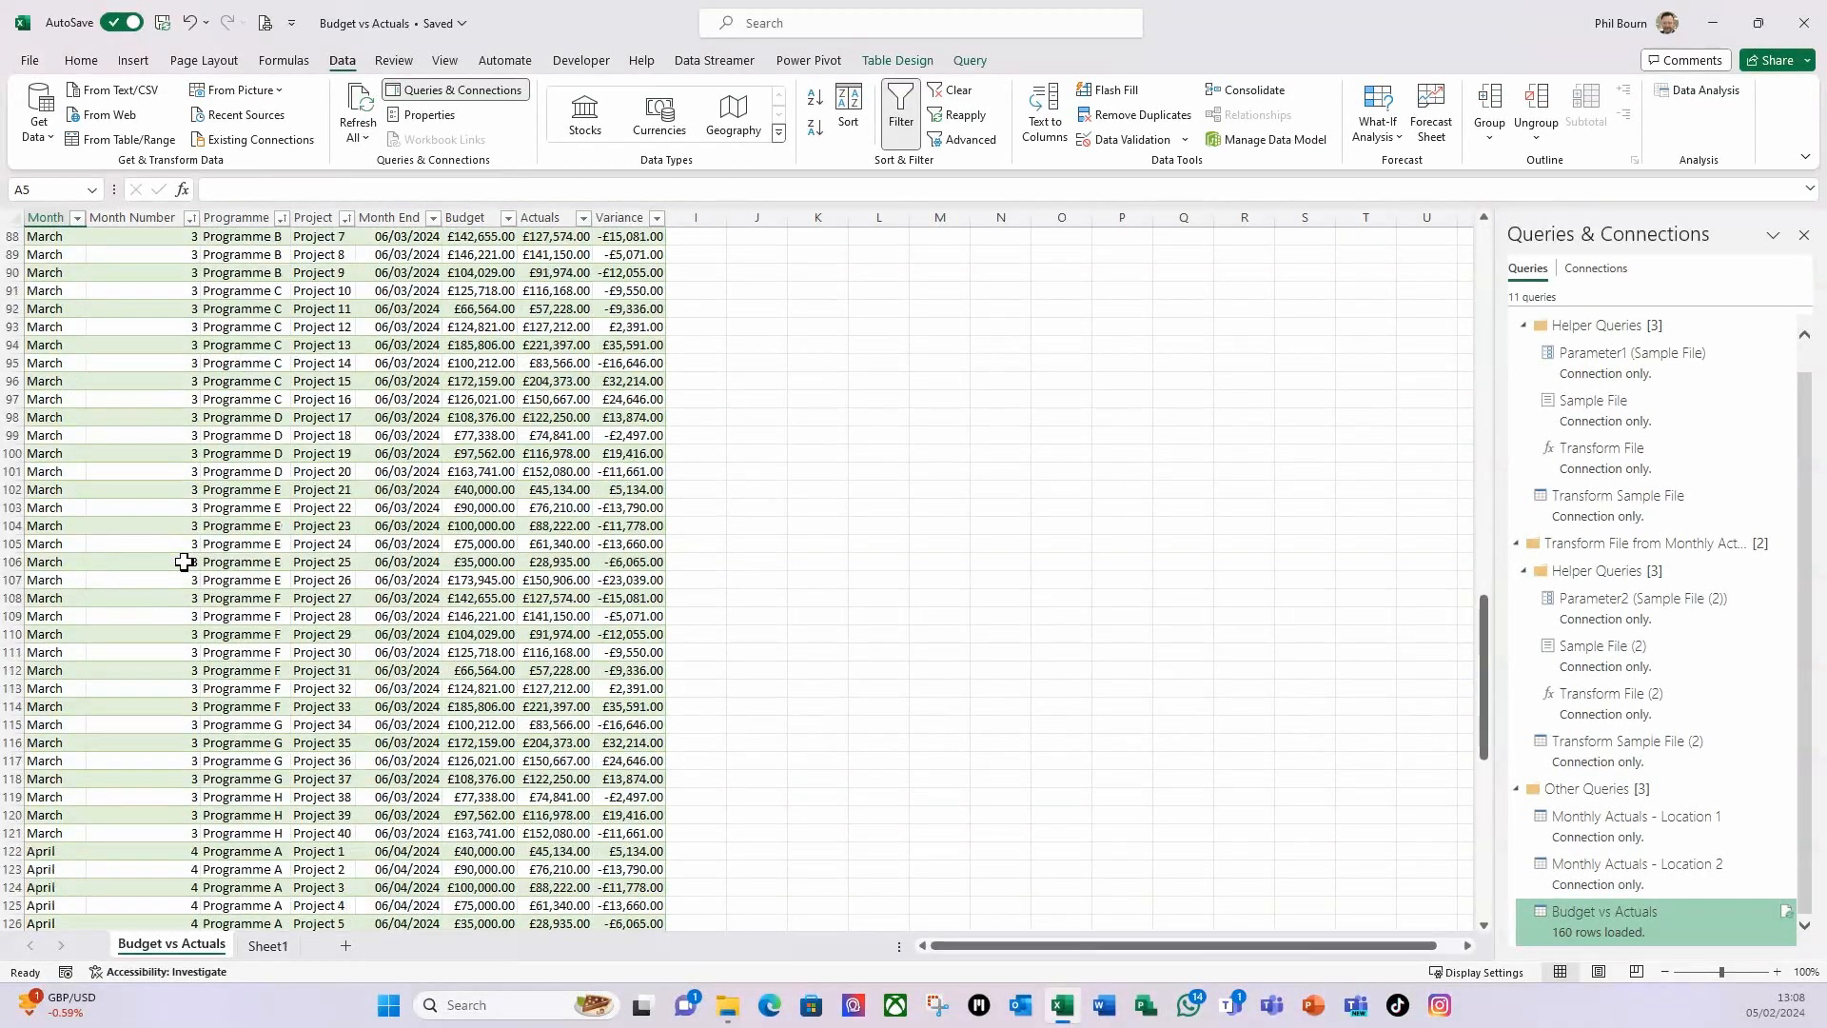
scroll(100, 724, down, 3)
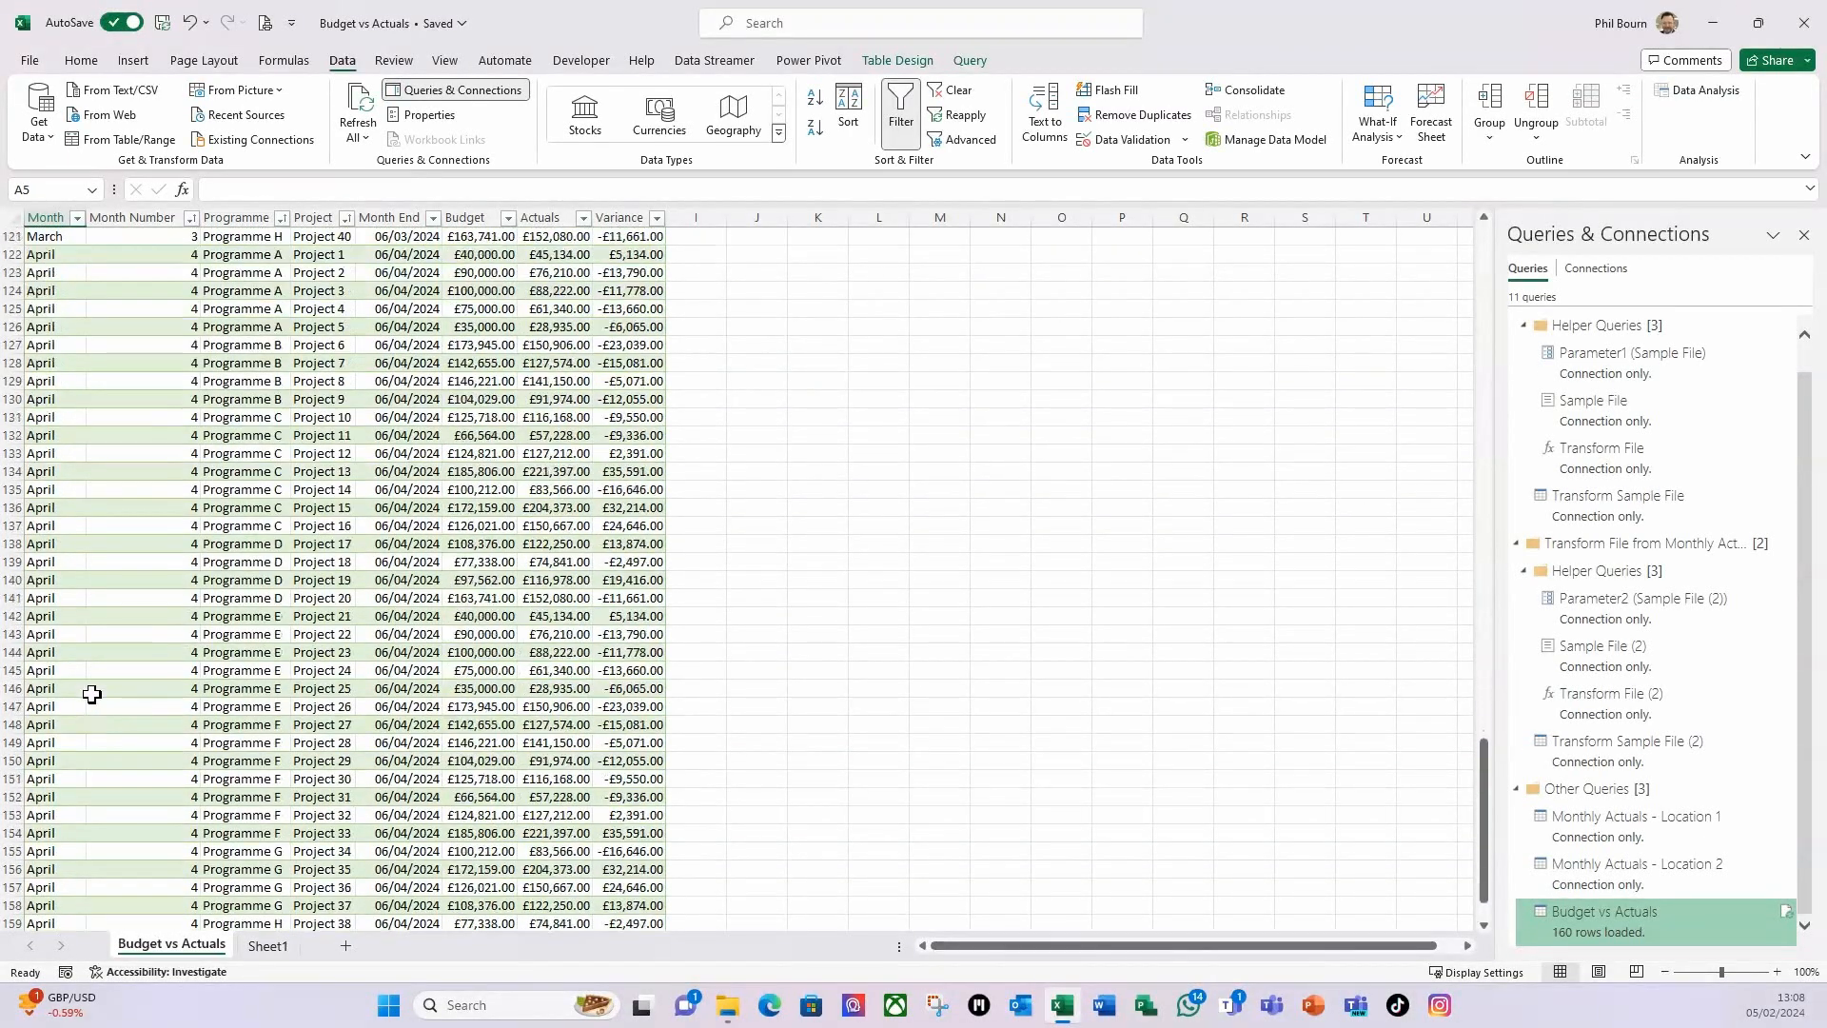
scroll(92, 692, up, 20)
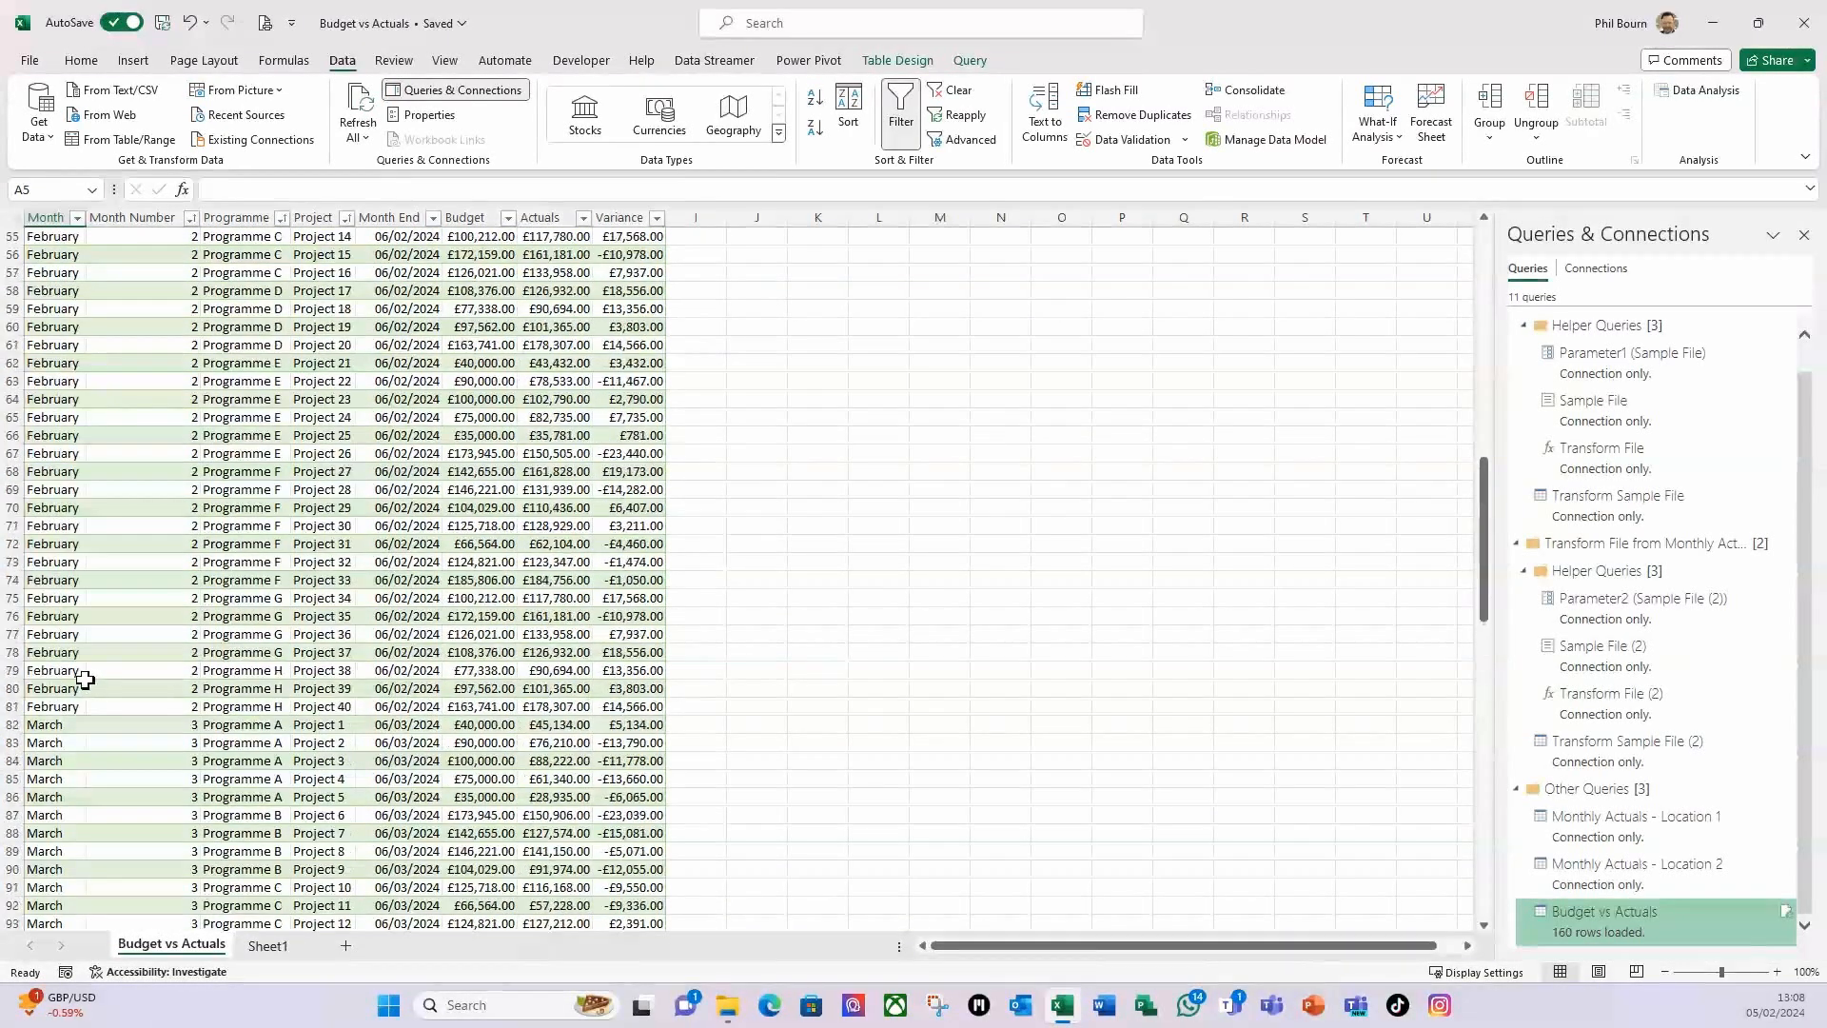